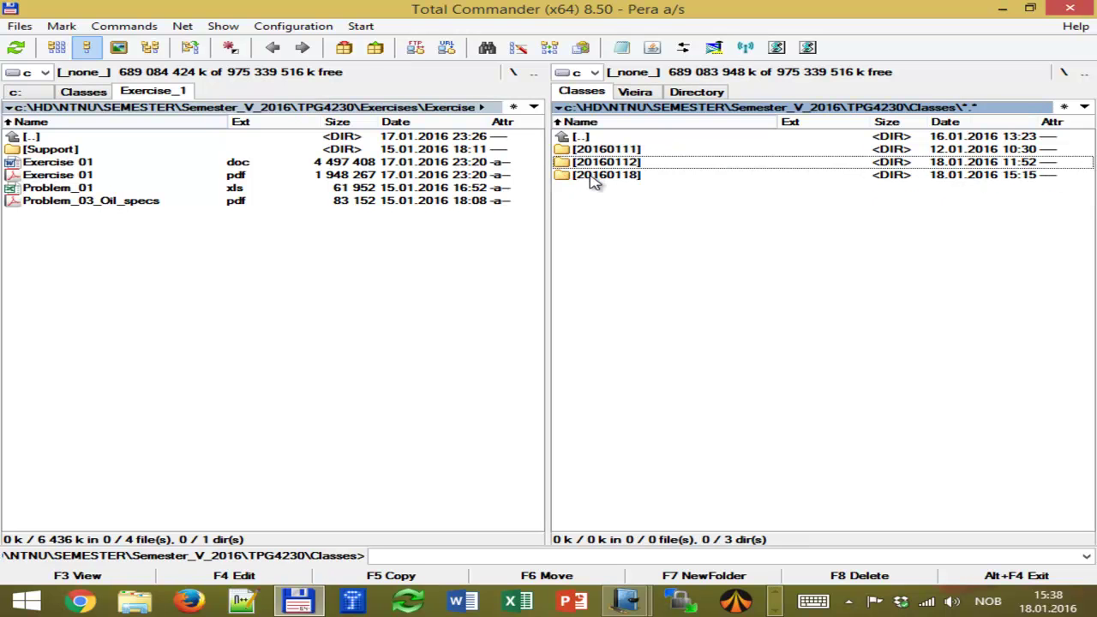
# Switch to Chrome, open the bookmarked NTNU itslearning site, and log in through Feide with the account username and password.
pyautogui.click(79, 599)
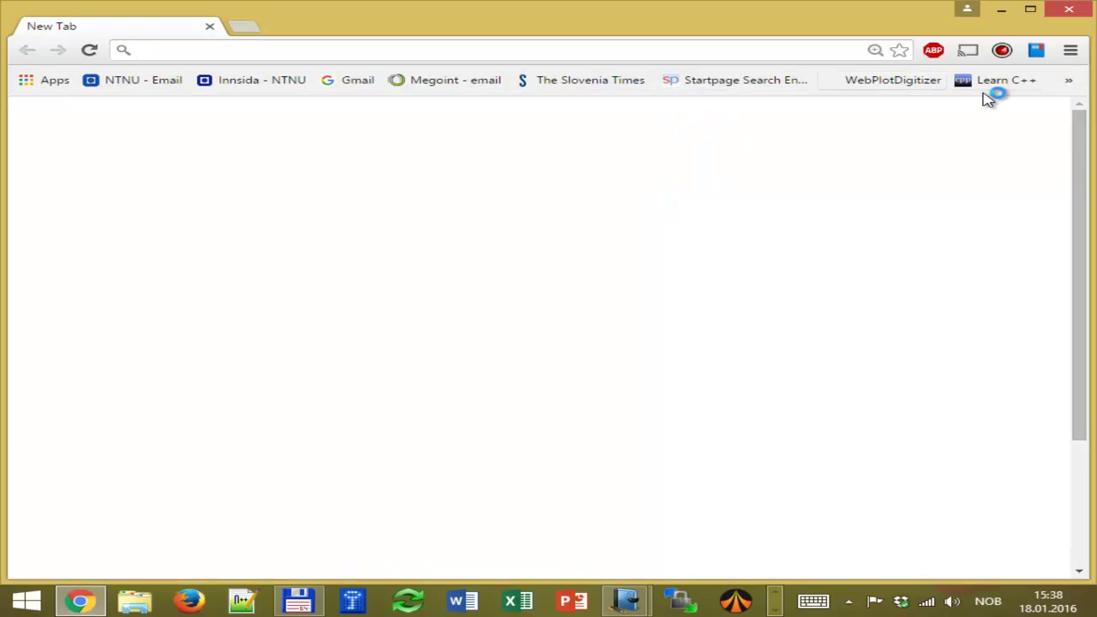
pyautogui.click(1068, 80)
pyautogui.click(999, 141)
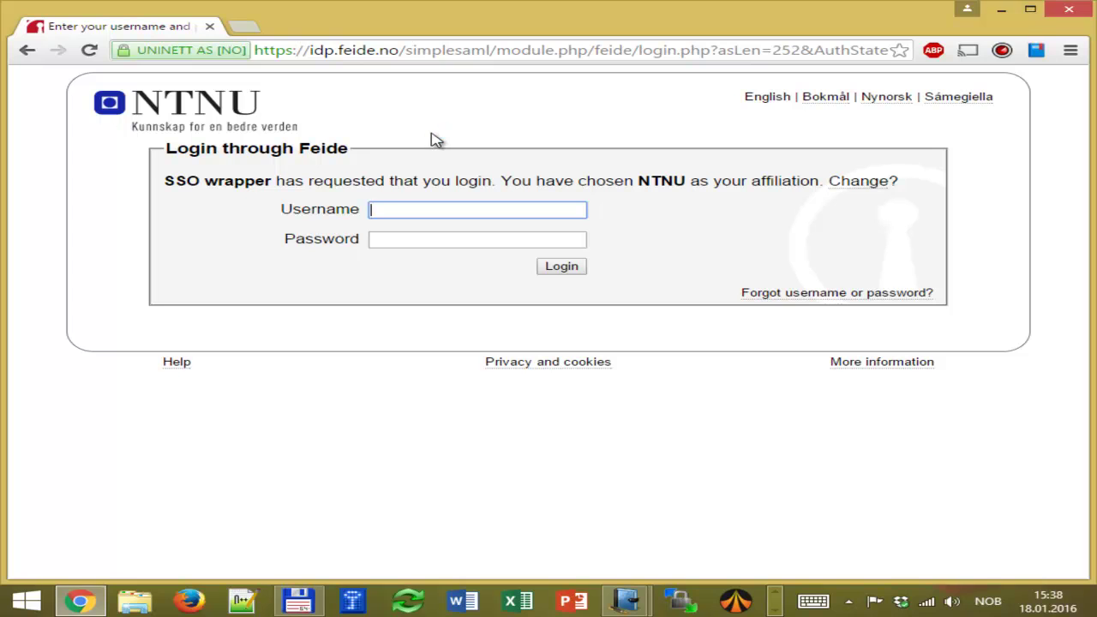
pyautogui.write('stanko')
pyautogui.press('Tab')
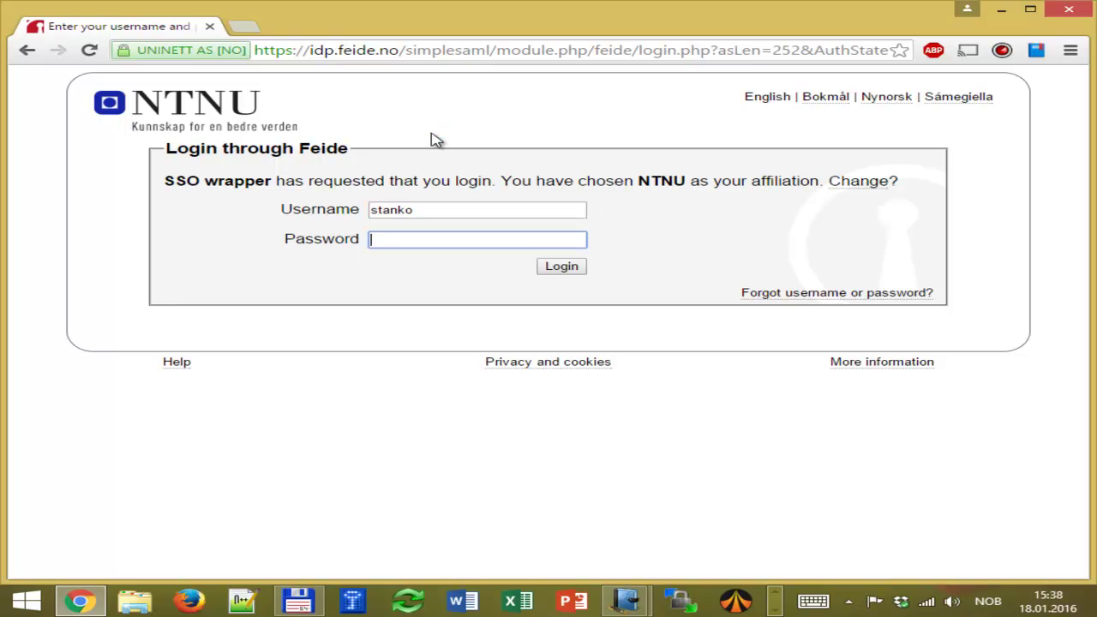
pyautogui.write('••••••••••••')
pyautogui.press('Return')
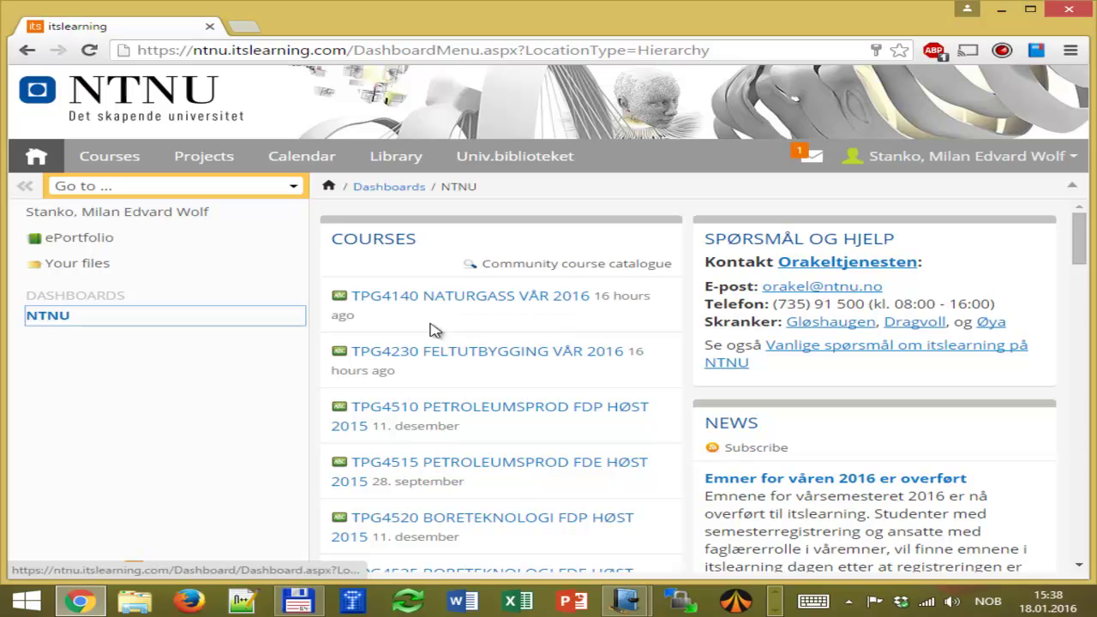
# Open the 20160112 folder under Class Notes and Videos in the TPG4230 FELTUTBYGGING VÅR 2016 course.
pyautogui.click(433, 359)
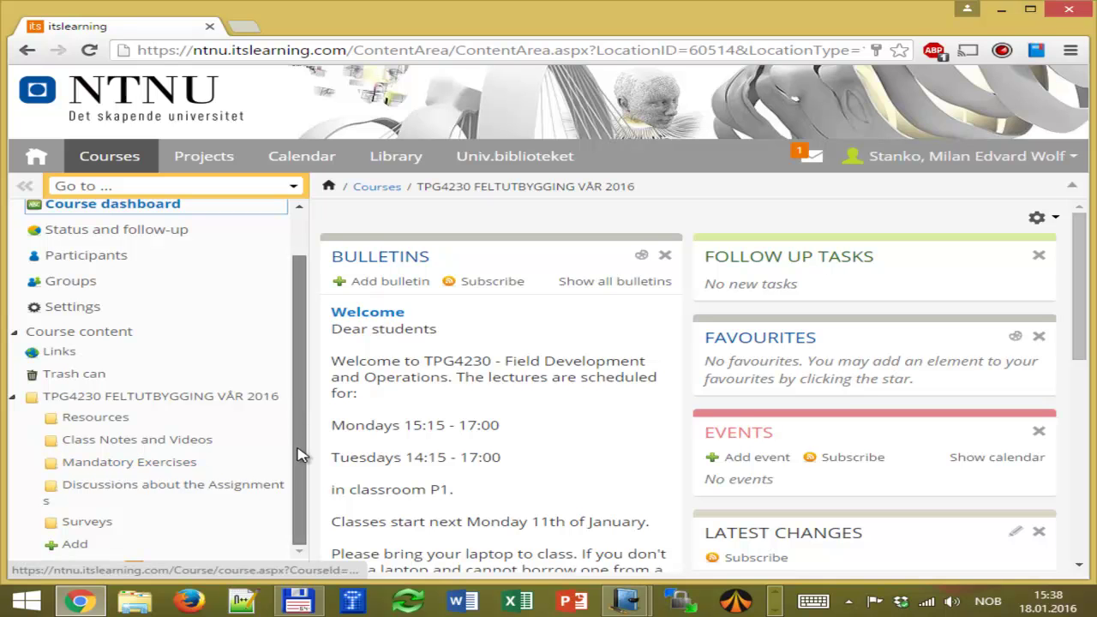
pyautogui.click(107, 441)
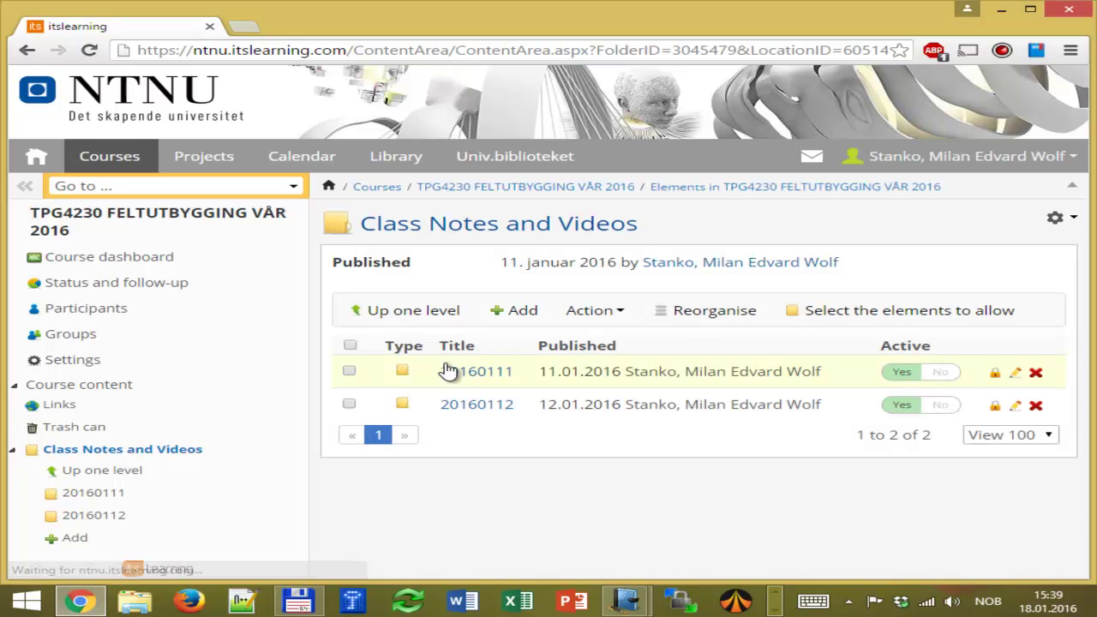
pyautogui.click(482, 415)
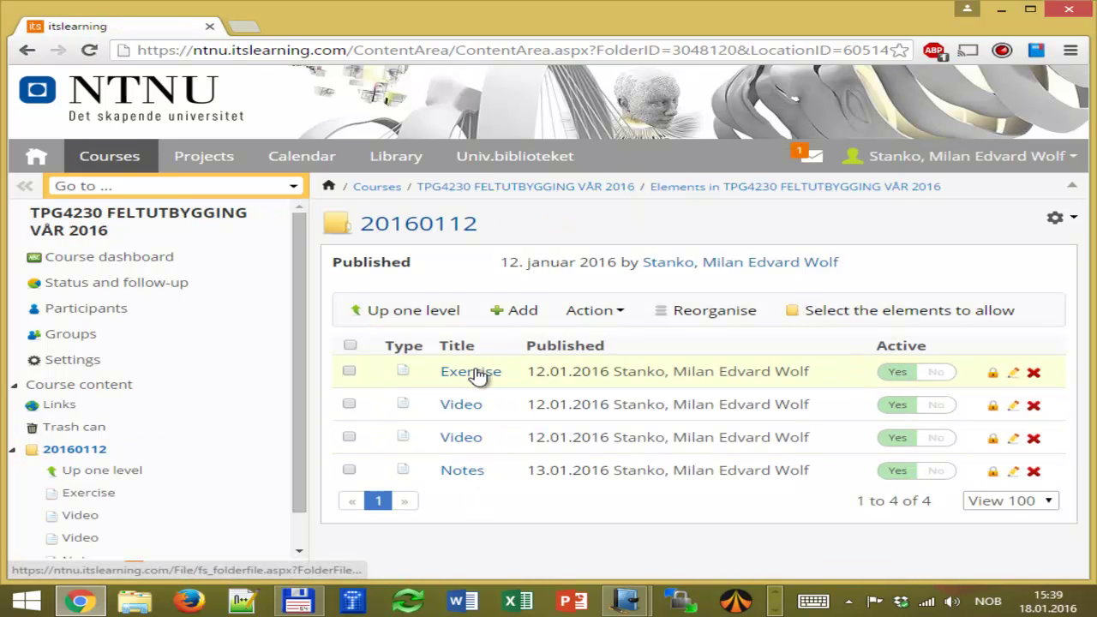
# Download Exercise_production_potential.xls from the Exercise element, open it in Excel and enable editing.
pyautogui.click(471, 374)
pyautogui.click(461, 295)
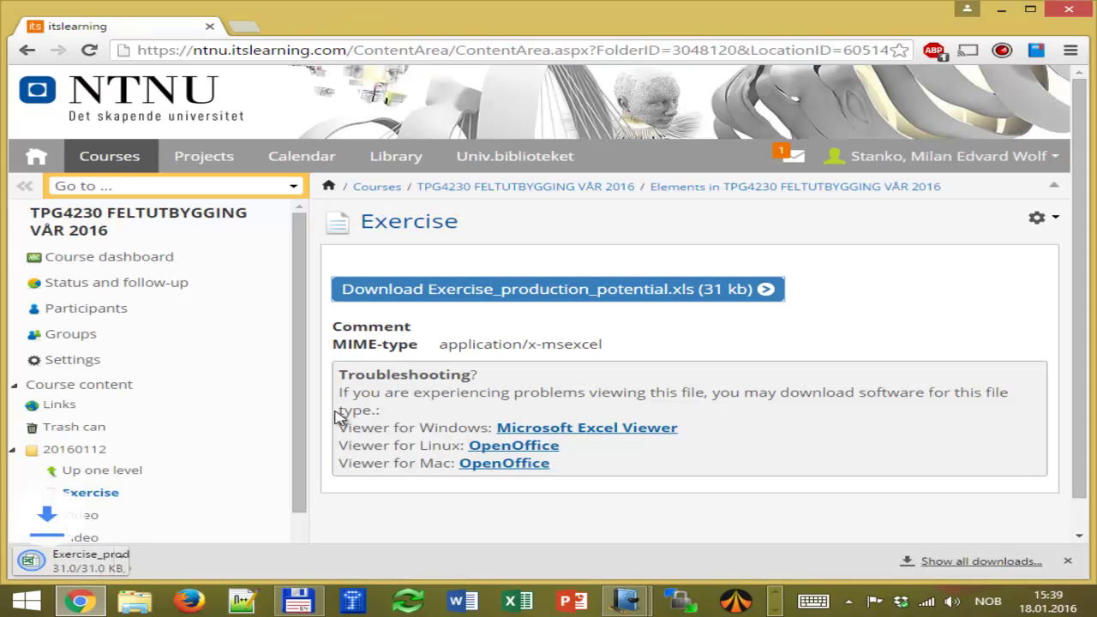
pyautogui.click(102, 561)
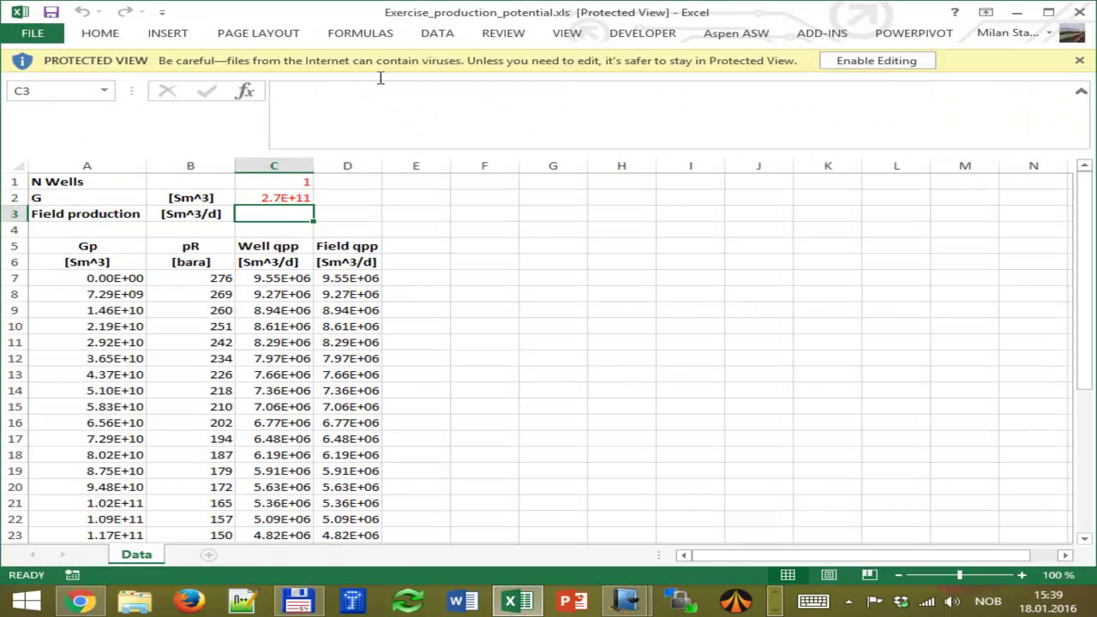
pyautogui.click(900, 62)
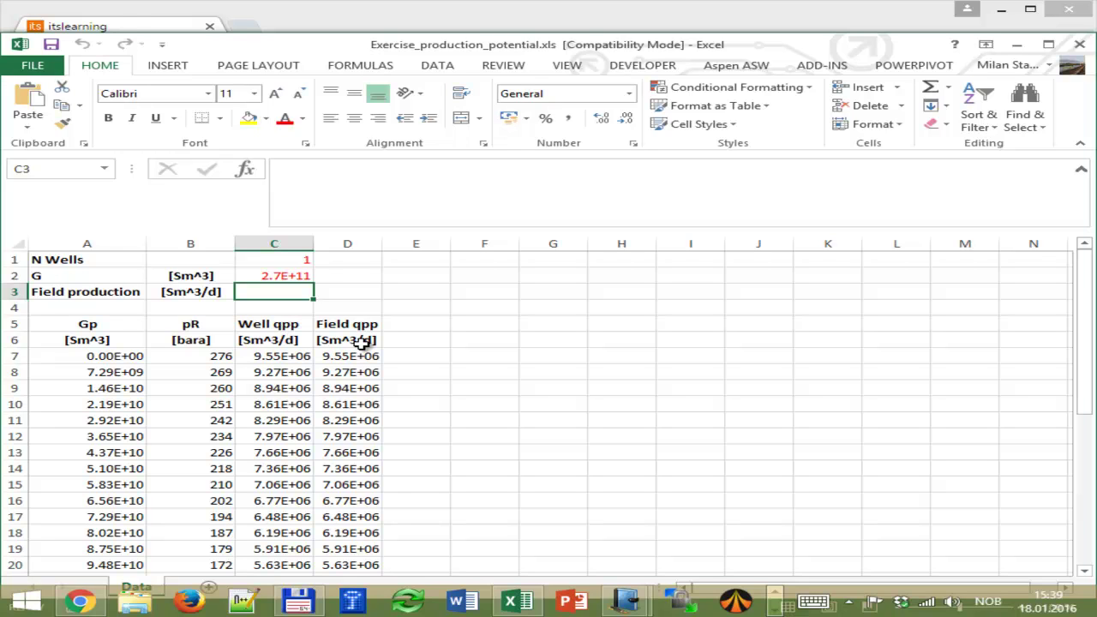
# Start a column in F5 with the header "time", the unit "[years]" below it and 0 in F7.
pyautogui.scroll(-1, 354, 358)
pyautogui.scroll(1, 355, 357)
pyautogui.click(502, 323)
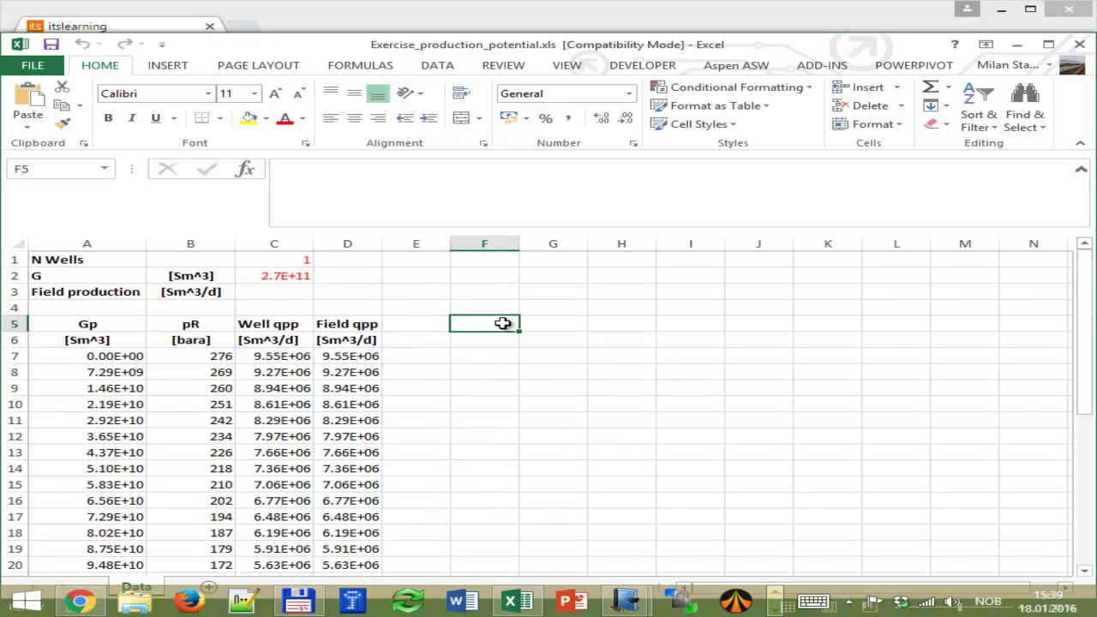
pyautogui.write('time')
pyautogui.press('Return')
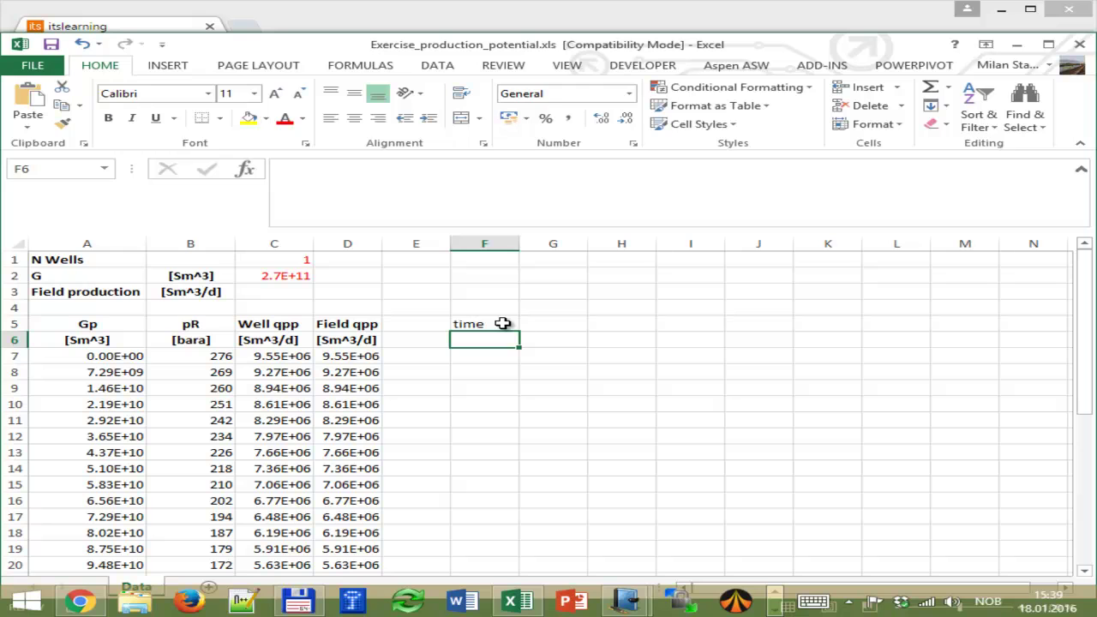
pyautogui.write('[years]')
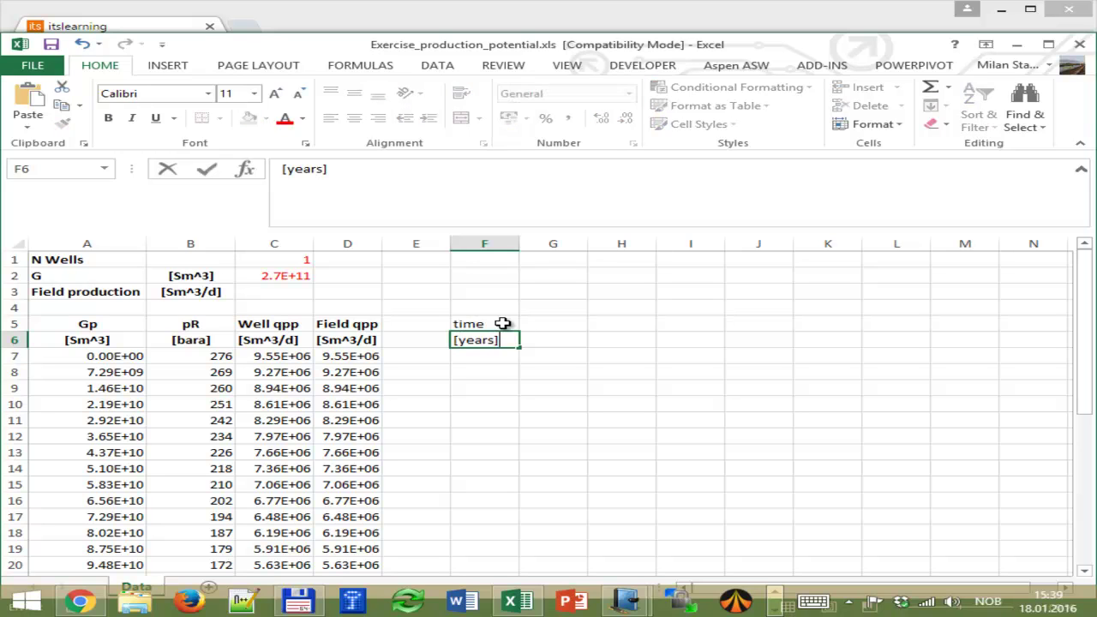
pyautogui.press('Return')
pyautogui.write('0.00E+00')
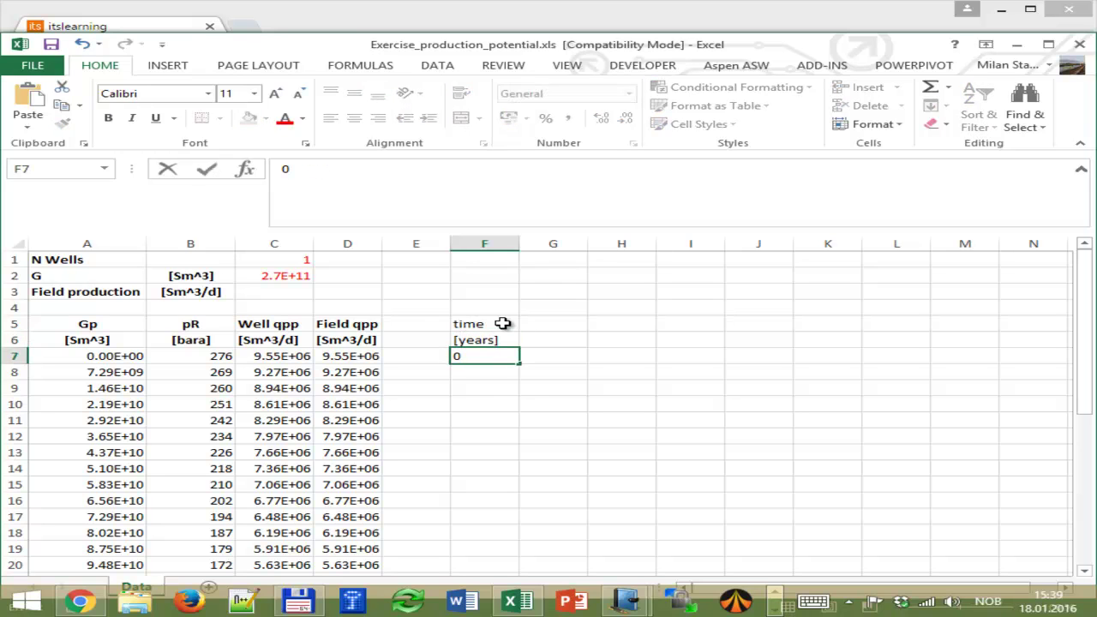
pyautogui.press('Tab')
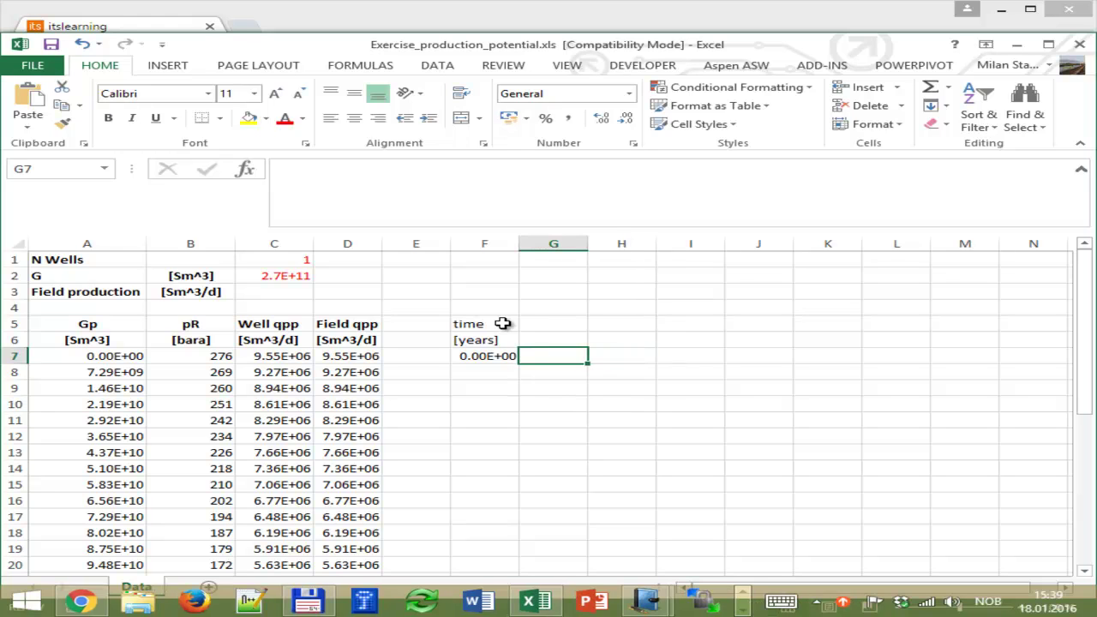
# Add the header "qfield" in G5 with the unit "[sm^3/d]" in G6.
pyautogui.press('Up')
pyautogui.press('Up')
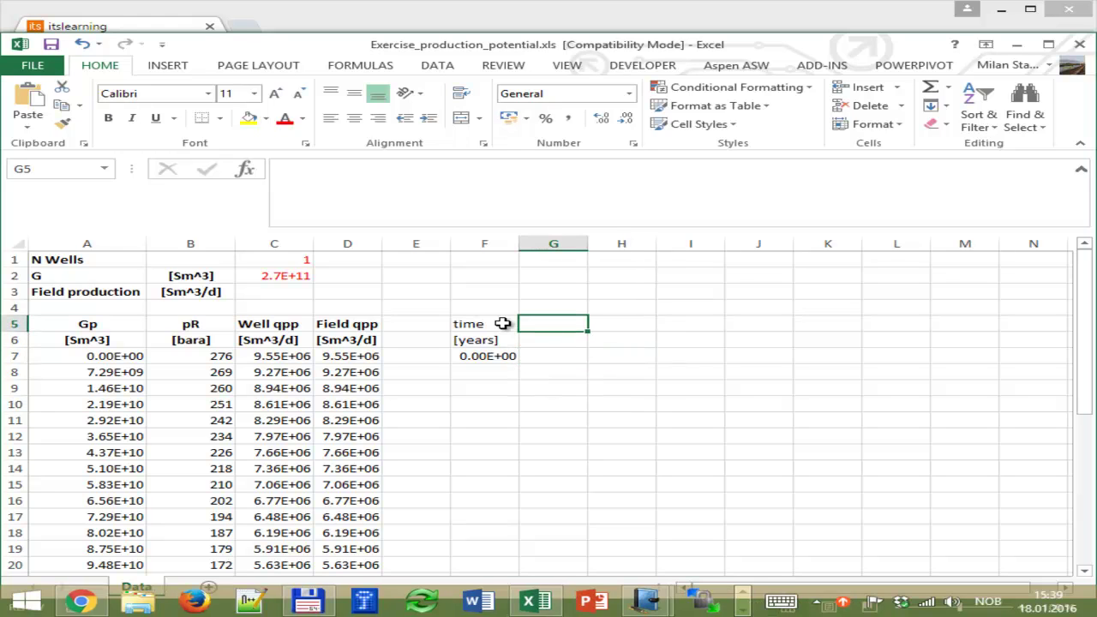
pyautogui.write('q')
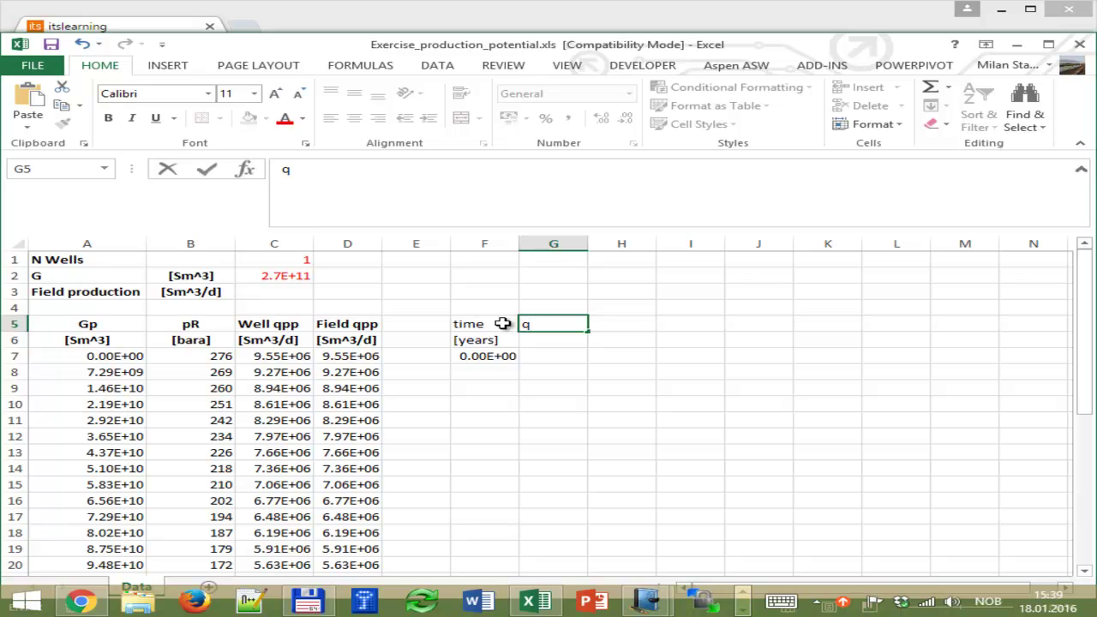
pyautogui.write('file')
pyautogui.press('BackSpace')
pyautogui.press('BackSpace')
pyautogui.write('eld')
pyautogui.press('Return')
pyautogui.write('[')
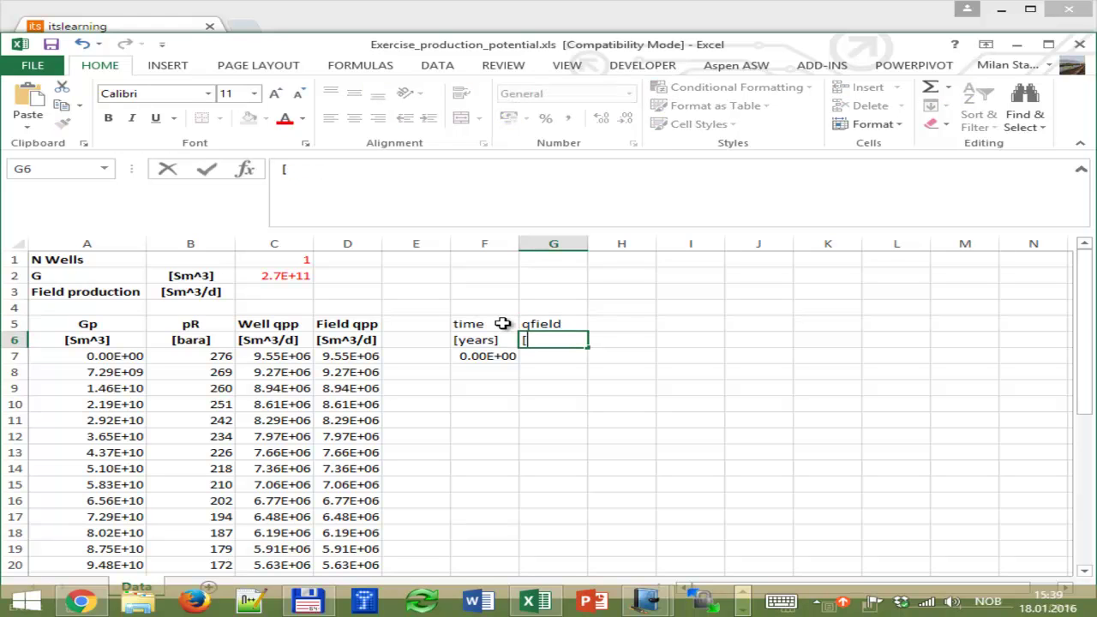
pyautogui.write('sm^3/d]')
pyautogui.press('Return')
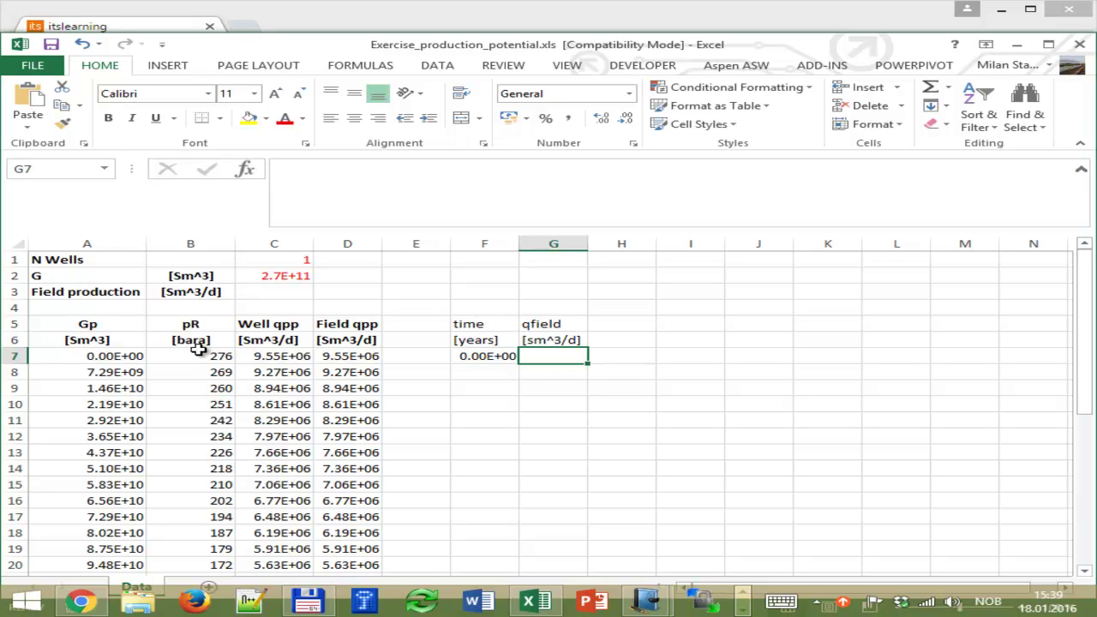
# Add a column in H5 with the header "Gp", the unit "[sm^3]" below it and 0 in H7.
pyautogui.click(610, 324)
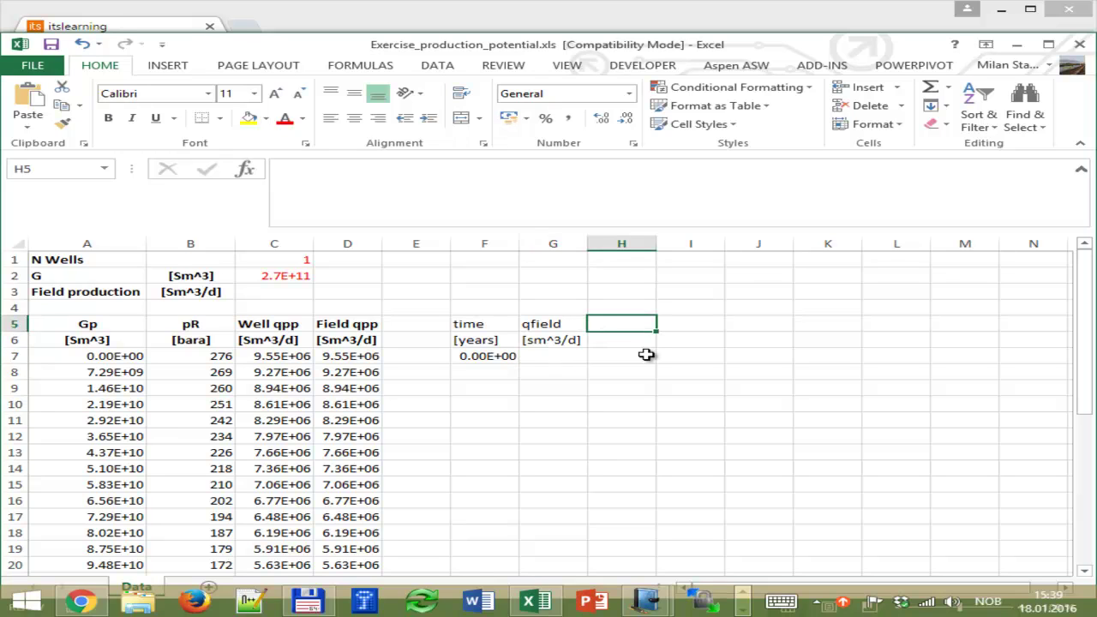
pyautogui.write('Gp')
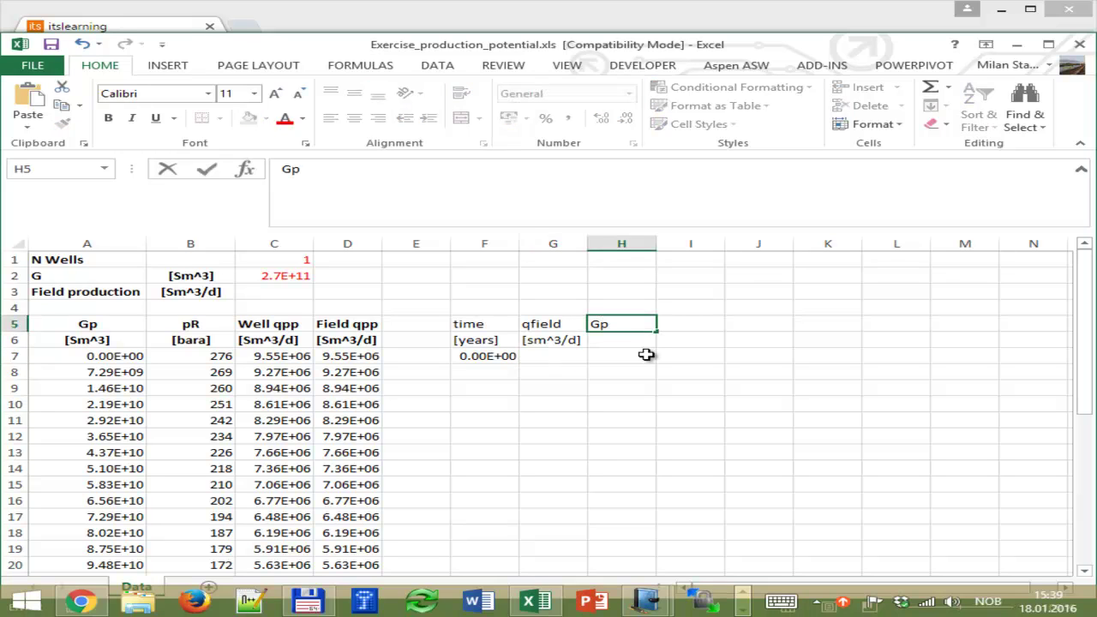
pyautogui.press('Return')
pyautogui.write('[sm^3]')
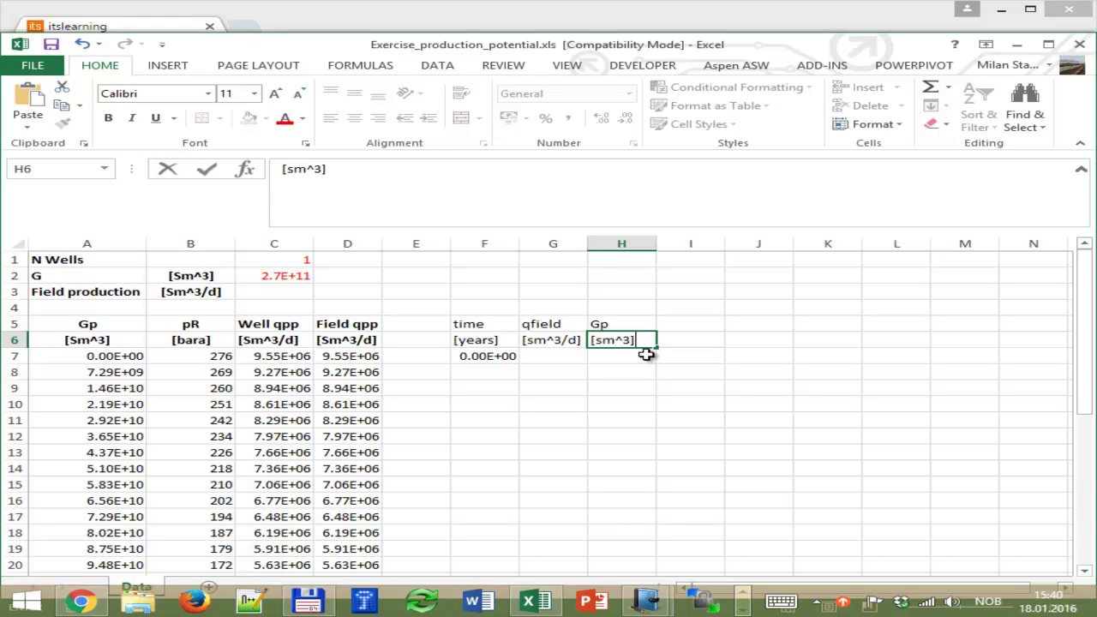
pyautogui.press('Return')
pyautogui.write('0')
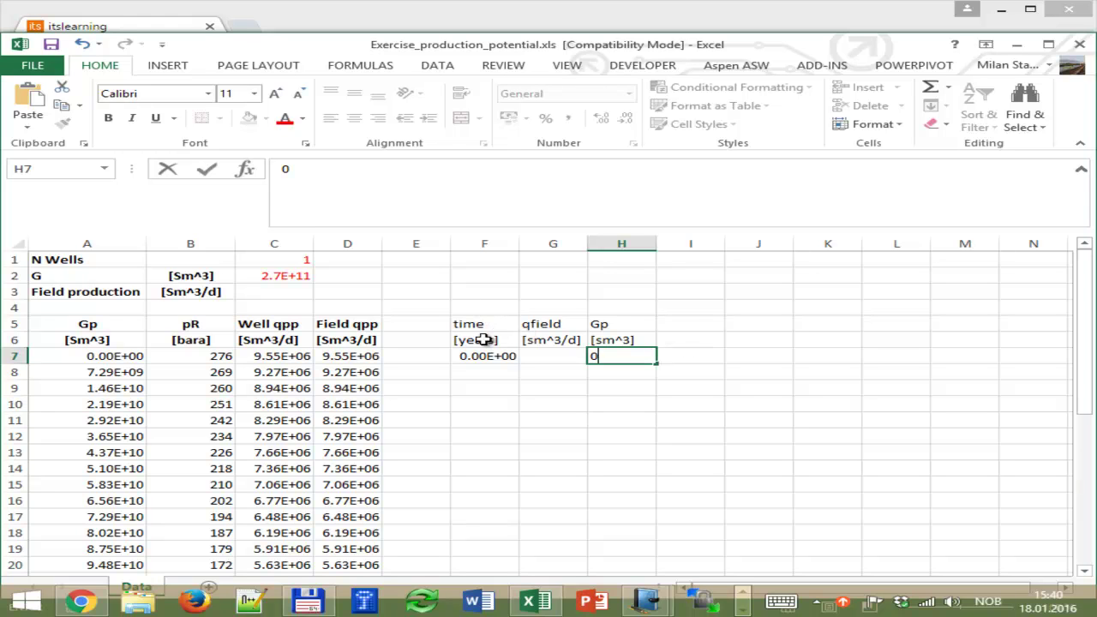
pyautogui.press('Return')
# Make the header and unit cells F5:H6 bold and maximize the workbook window.
pyautogui.moveTo(490, 320); pyautogui.dragTo(629, 338)
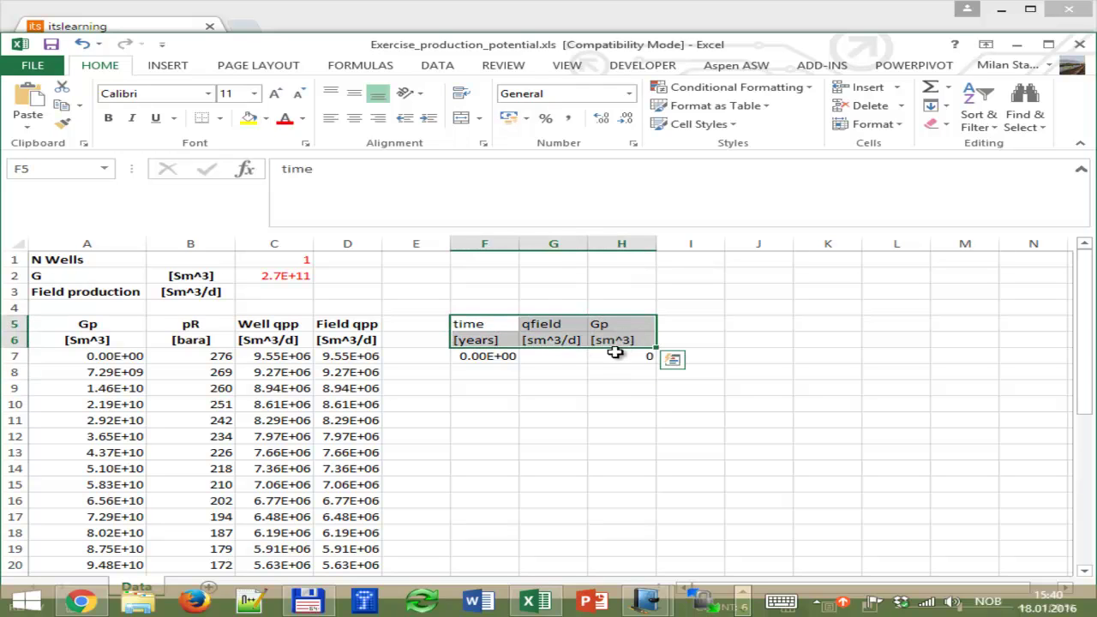
pyautogui.click(555, 365)
pyautogui.moveTo(502, 321); pyautogui.dragTo(624, 337)
pyautogui.click(108, 117)
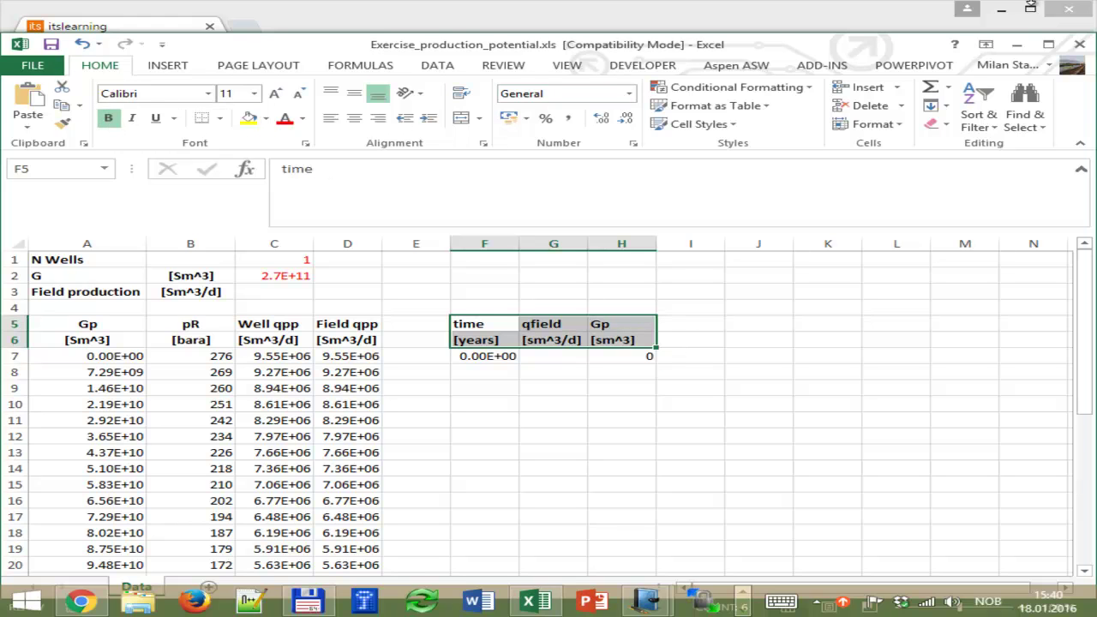
pyautogui.click(1050, 45)
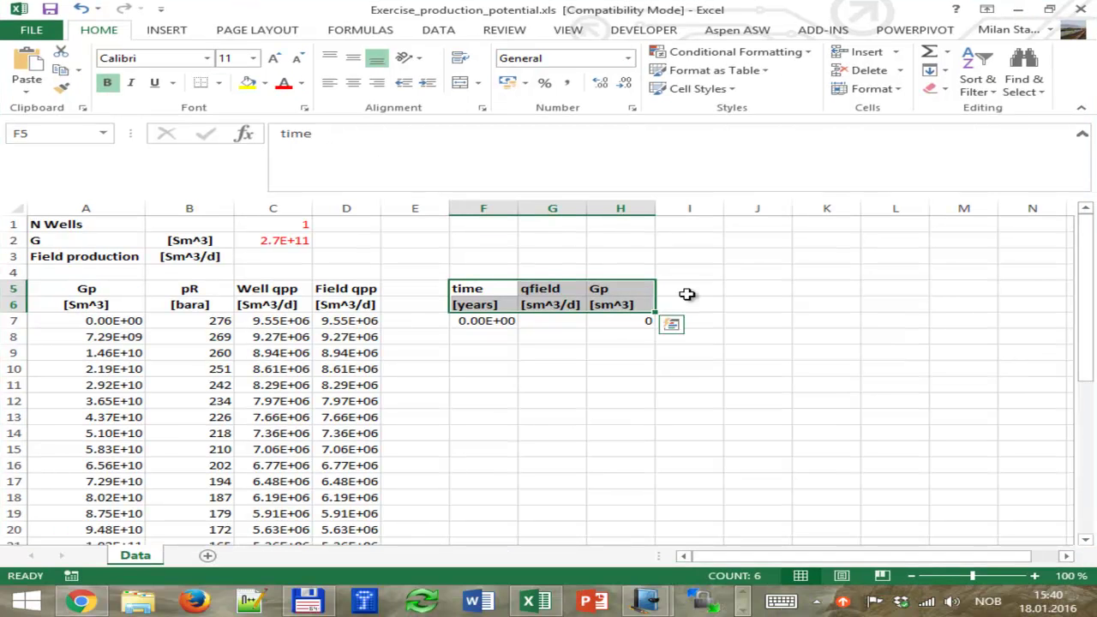
# Add the header "qppf" in I5 and copy the unit "[sm^3/d]" from G6 into I6.
pyautogui.click(685, 292)
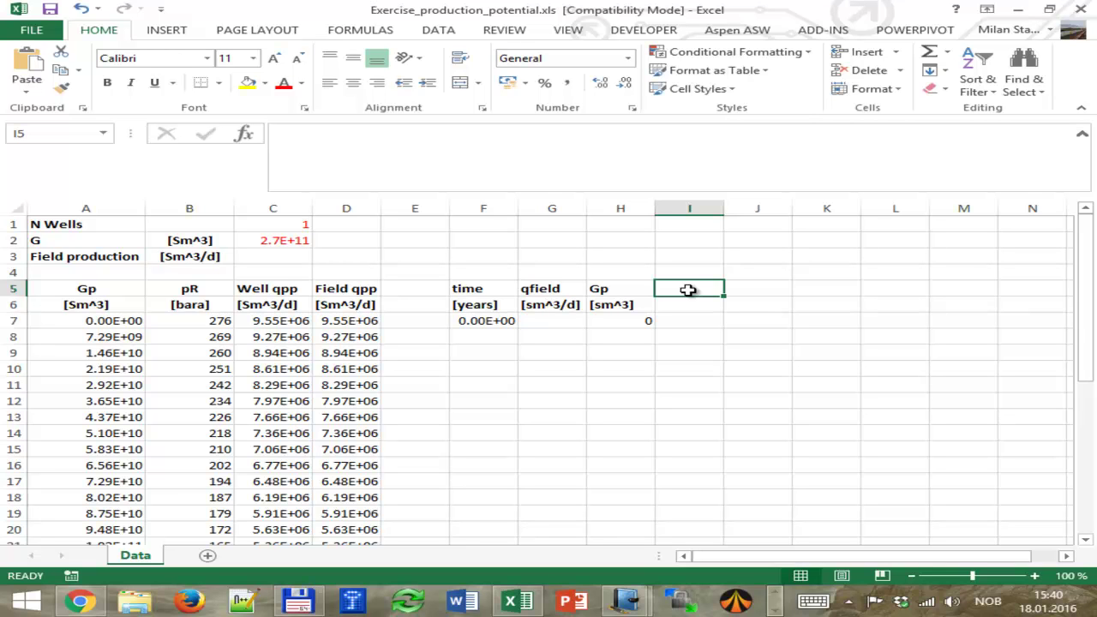
pyautogui.press('Down')
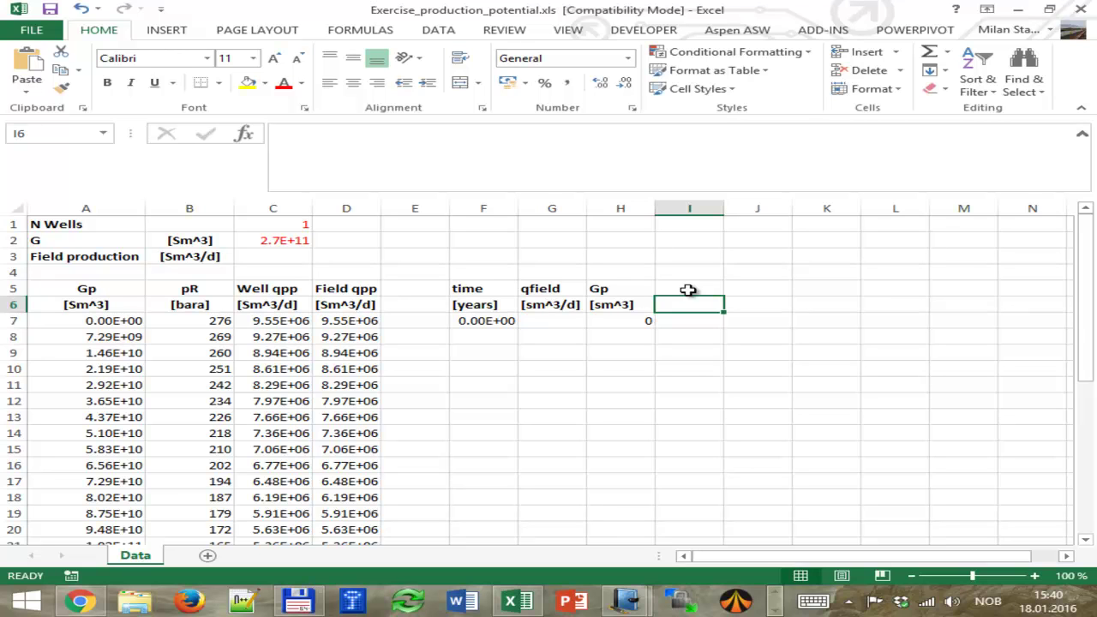
pyautogui.click(695, 290)
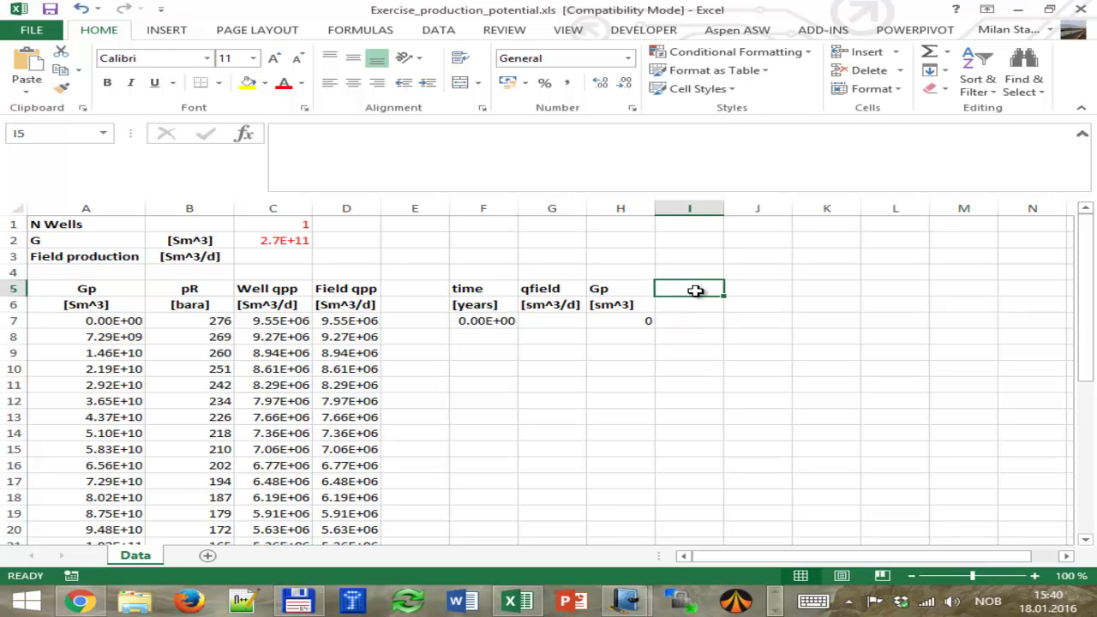
pyautogui.write('qppf')
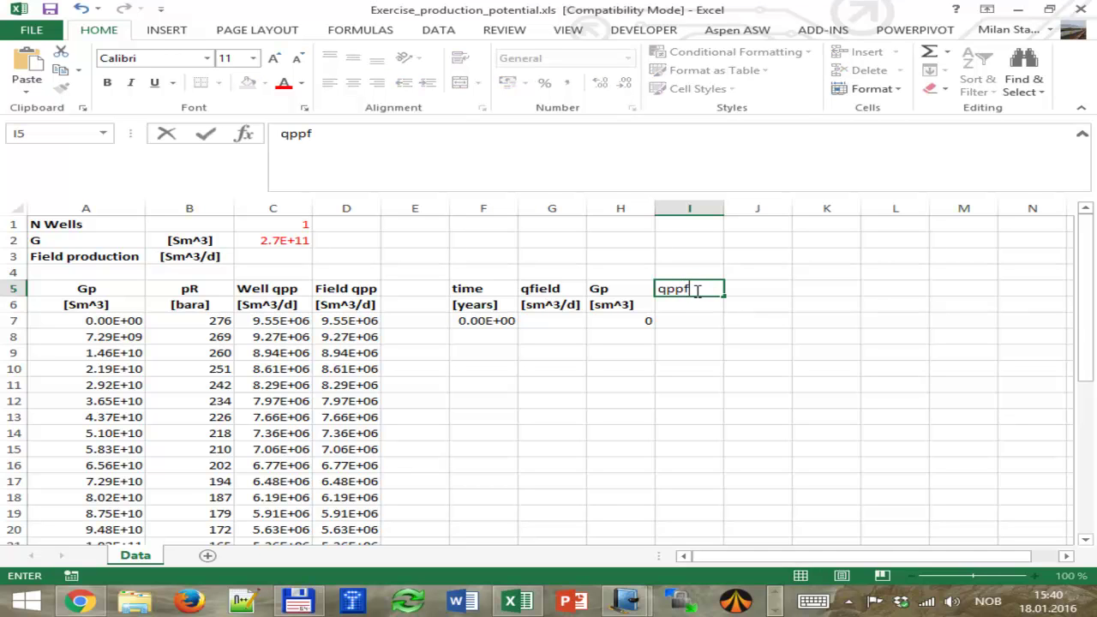
pyautogui.press('Return')
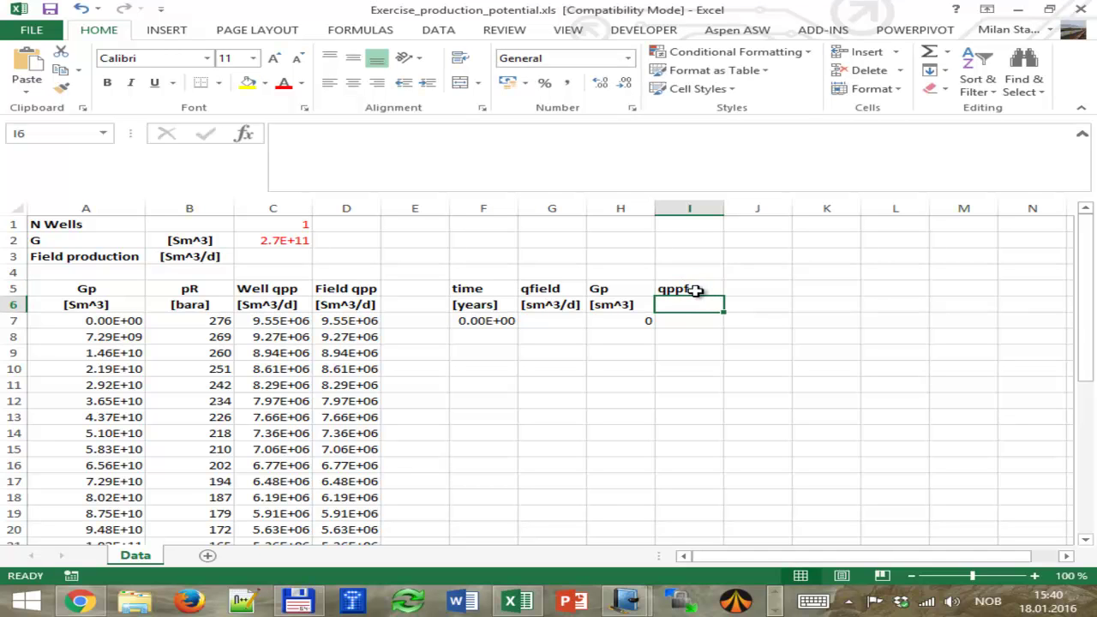
pyautogui.moveTo(559, 306); pyautogui.dragTo(610, 306)
pyautogui.click(557, 307)
pyautogui.hotkey('ctrl', 'c')
pyautogui.click(690, 305)
pyautogui.hotkey('ctrl', 'v')
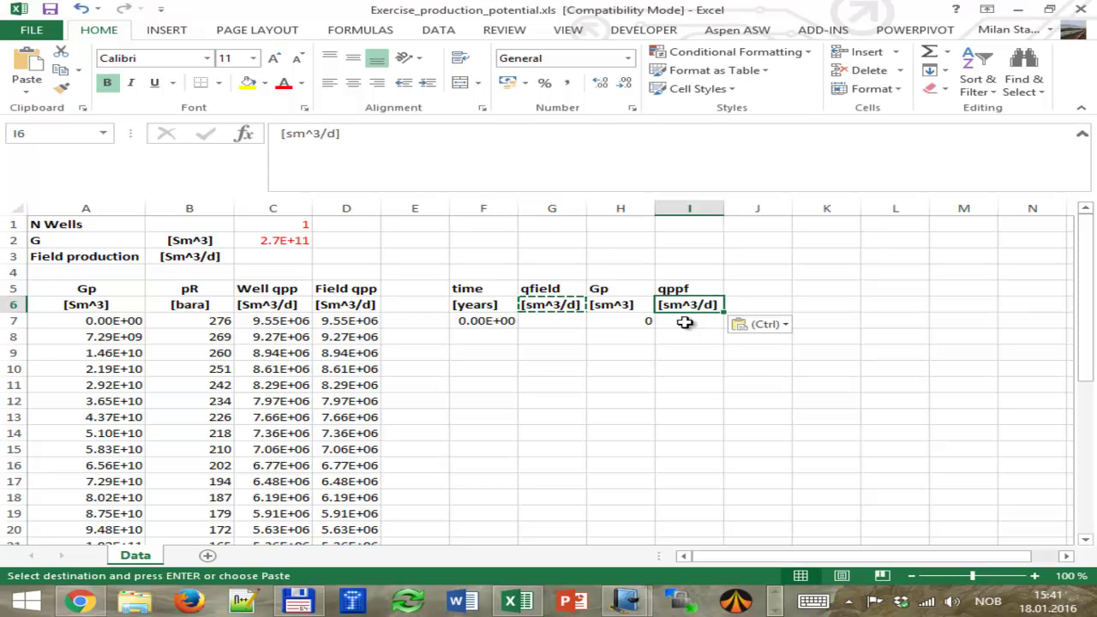
# Link the first qppf value in I7 to the first Field qppf value with the formula =D7.
pyautogui.click(685, 322)
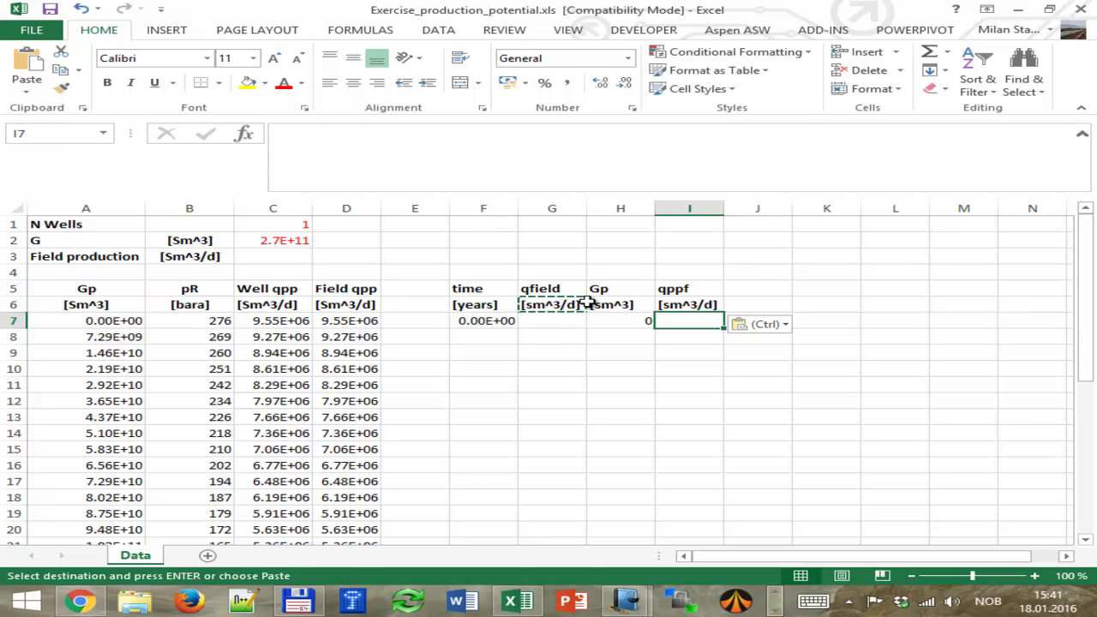
pyautogui.write('=')
pyautogui.click(361, 320)
pyautogui.press('Return')
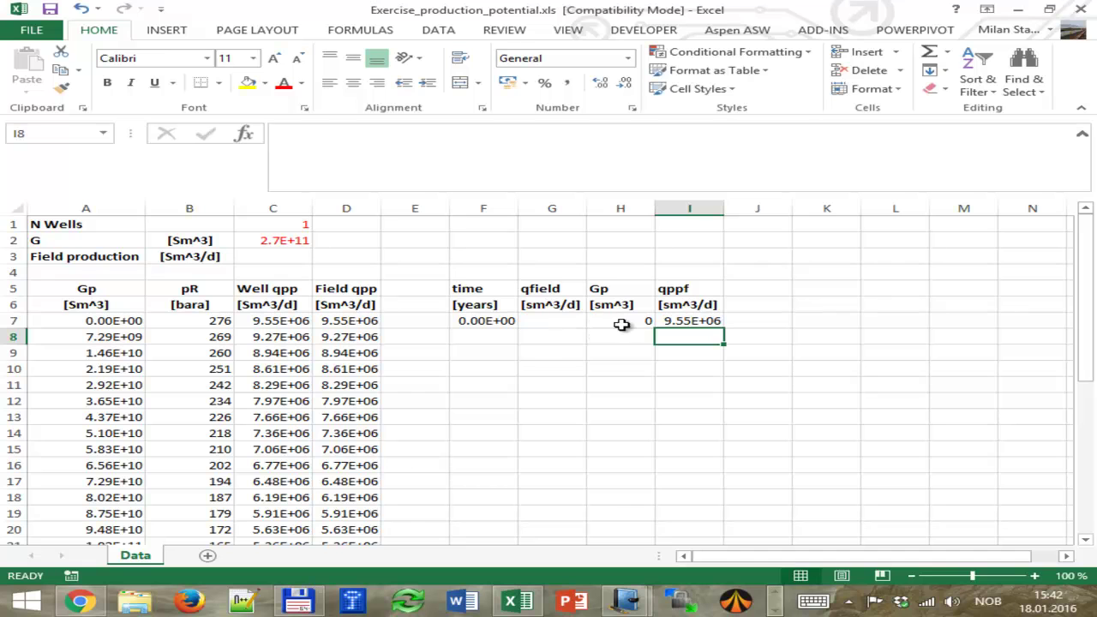
# Link the first qfield value in G7 to the first qppf value with the formula =I7.
pyautogui.click(562, 320)
pyautogui.write('=')
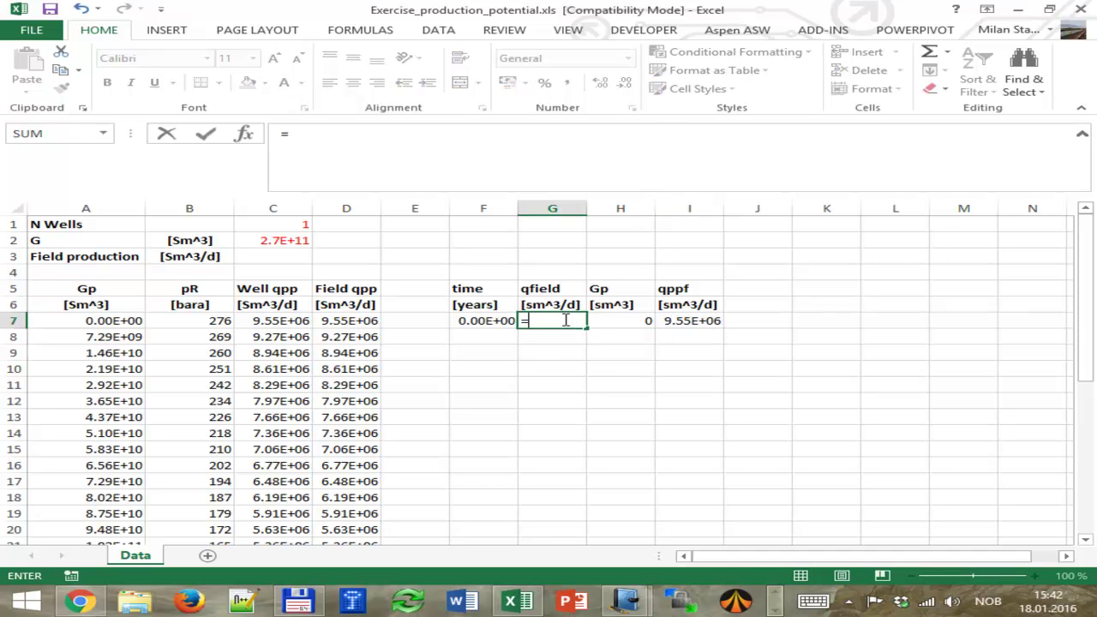
pyautogui.click(690, 321)
pyautogui.press('Return')
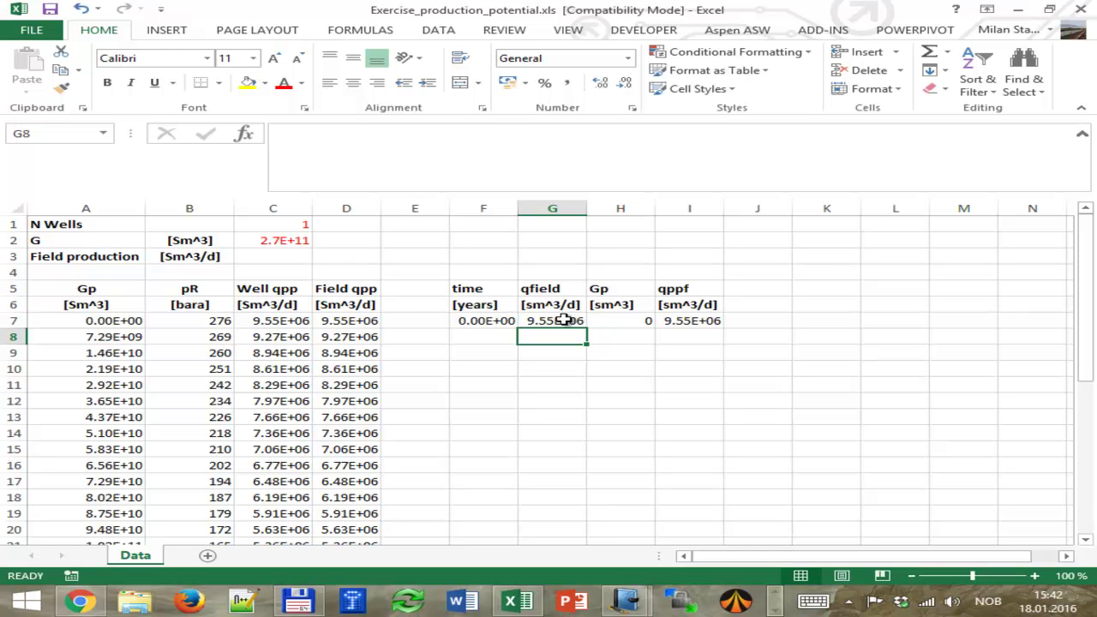
# Enter 0.5 in F8 and extend the time series in 0.5-year increments down to 6 years in F19.
pyautogui.click(487, 340)
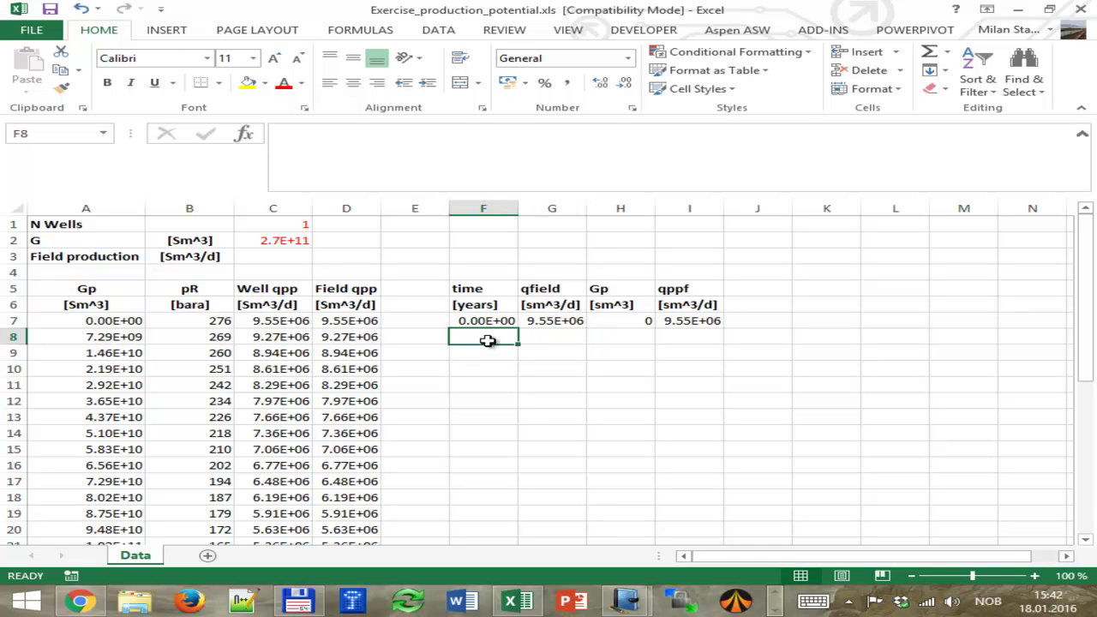
pyautogui.write('0.5')
pyautogui.press('Return')
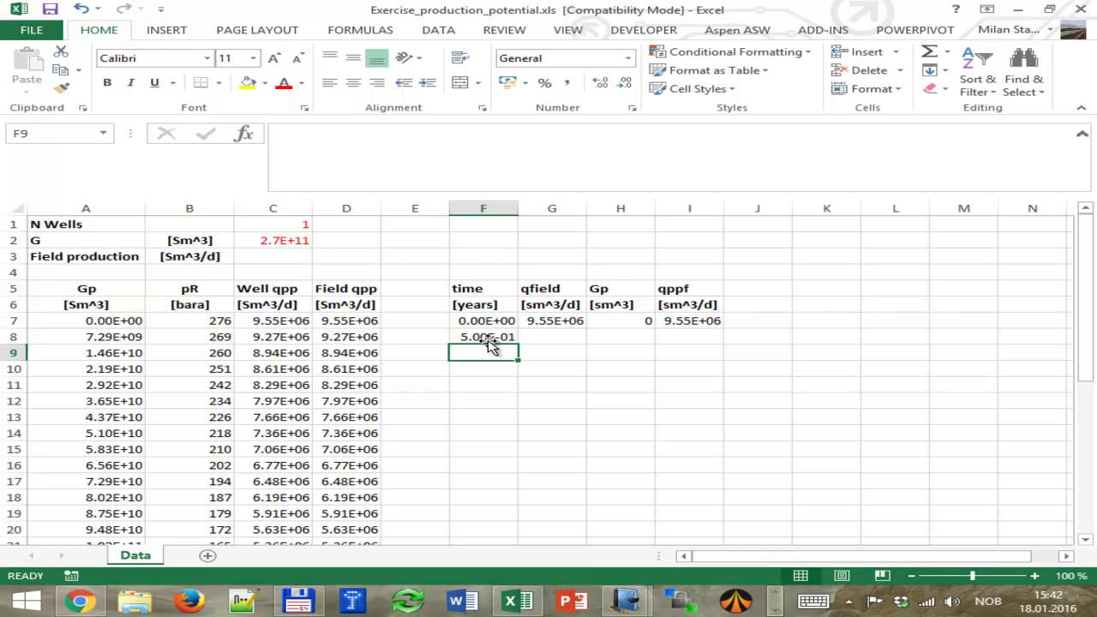
pyautogui.moveTo(485, 324); pyautogui.dragTo(521, 517)
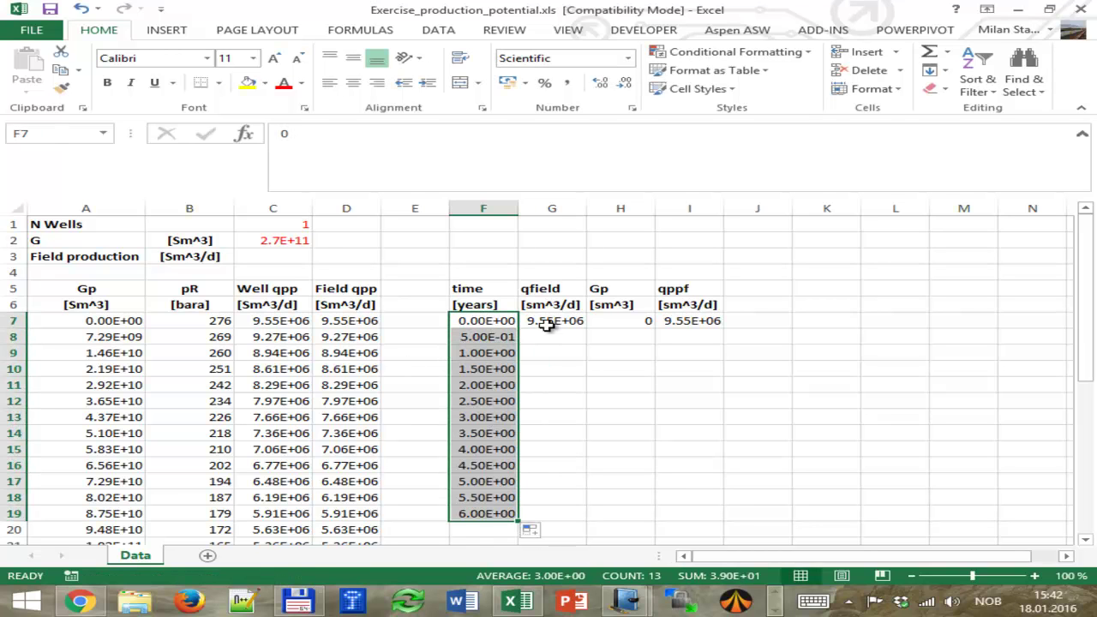
# Change the time cells F7:F20 from scientific notation to plain numbers with one decimal place.
pyautogui.moveTo(488, 321); pyautogui.dragTo(484, 529)
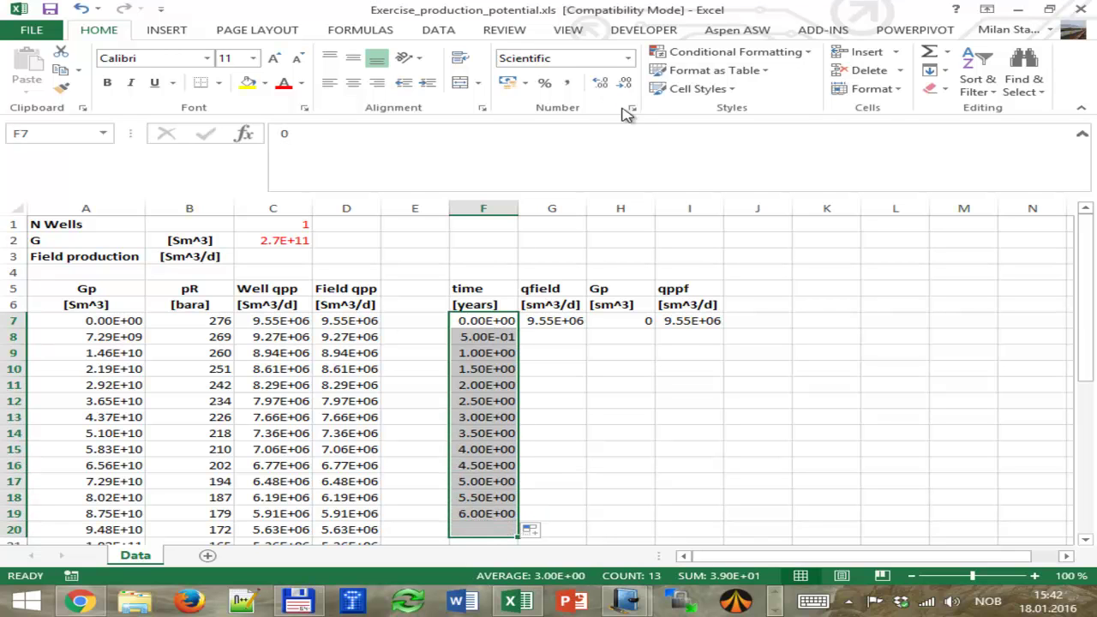
pyautogui.rightClick(474, 353)
pyautogui.click(531, 292)
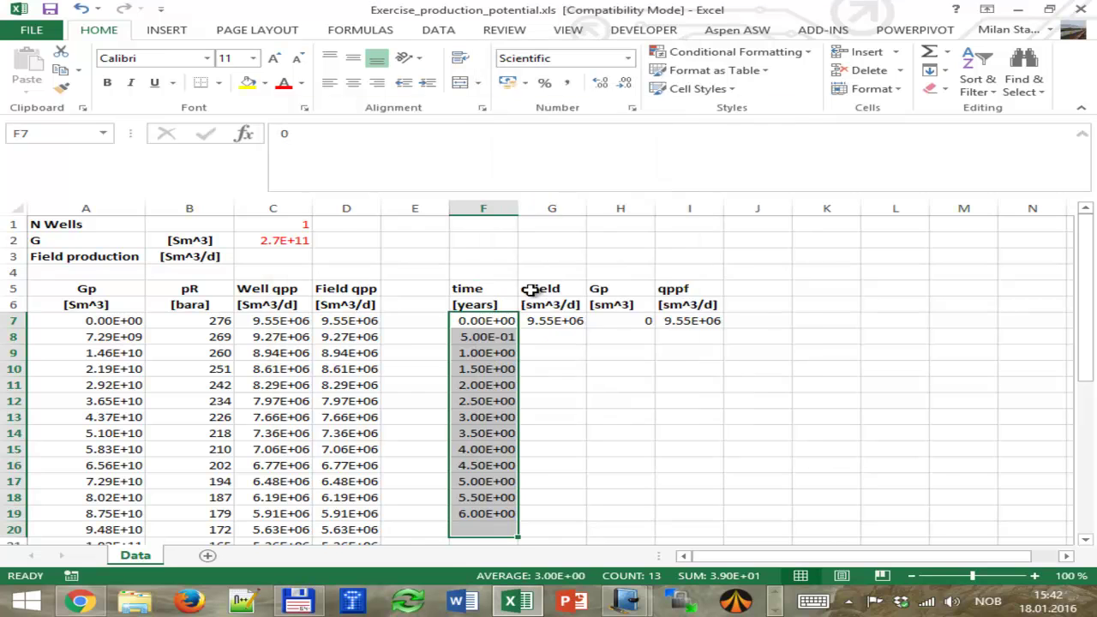
pyautogui.click(302, 169)
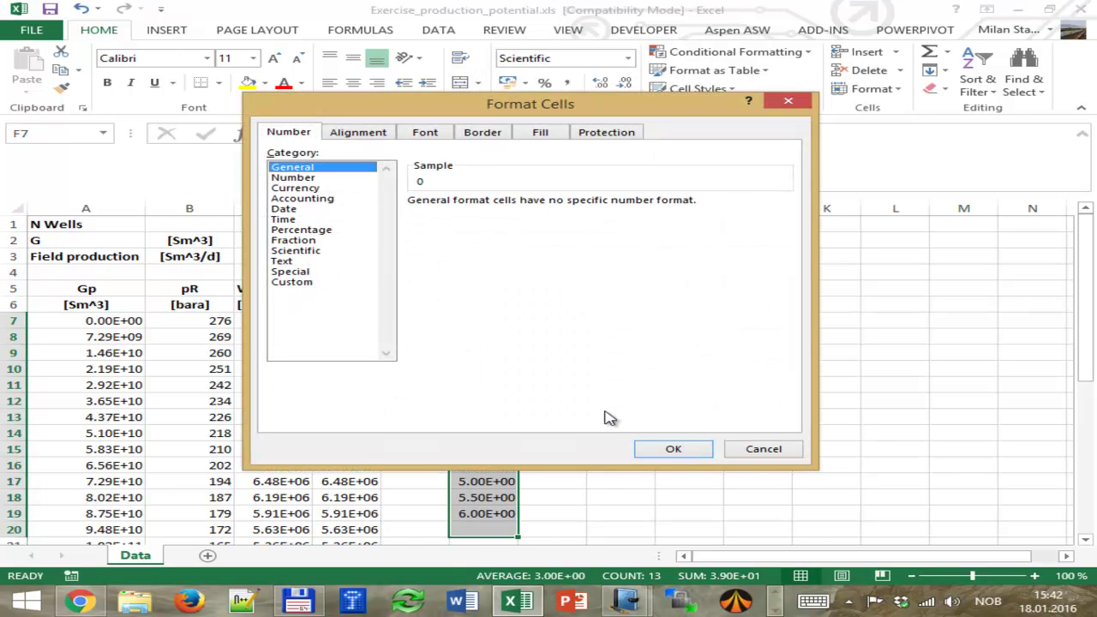
pyautogui.click(672, 451)
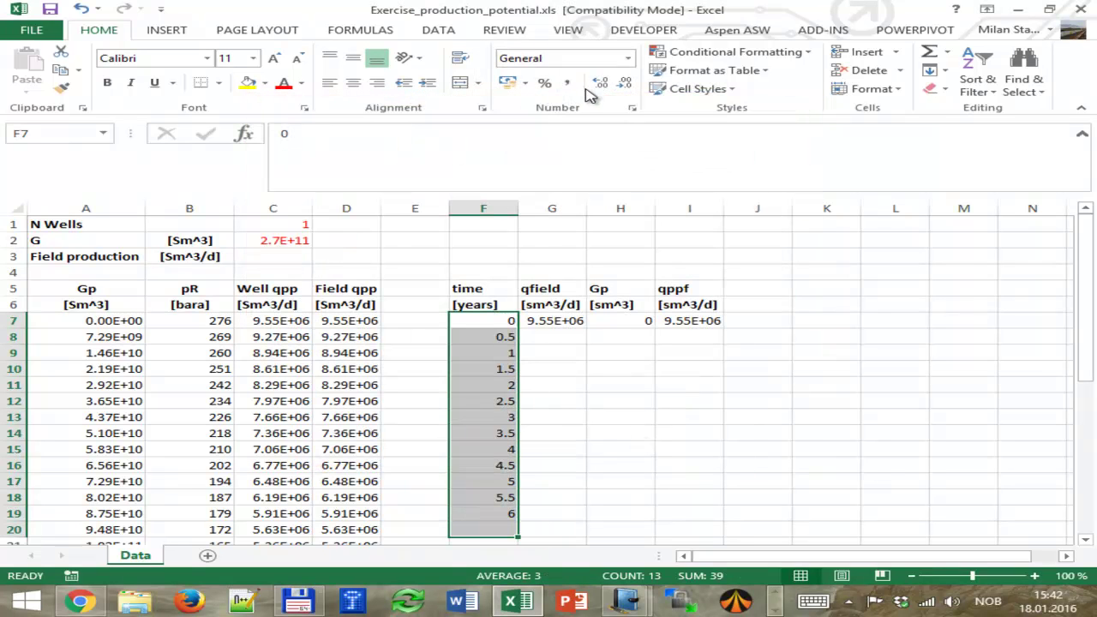
pyautogui.click(600, 84)
pyautogui.click(624, 83)
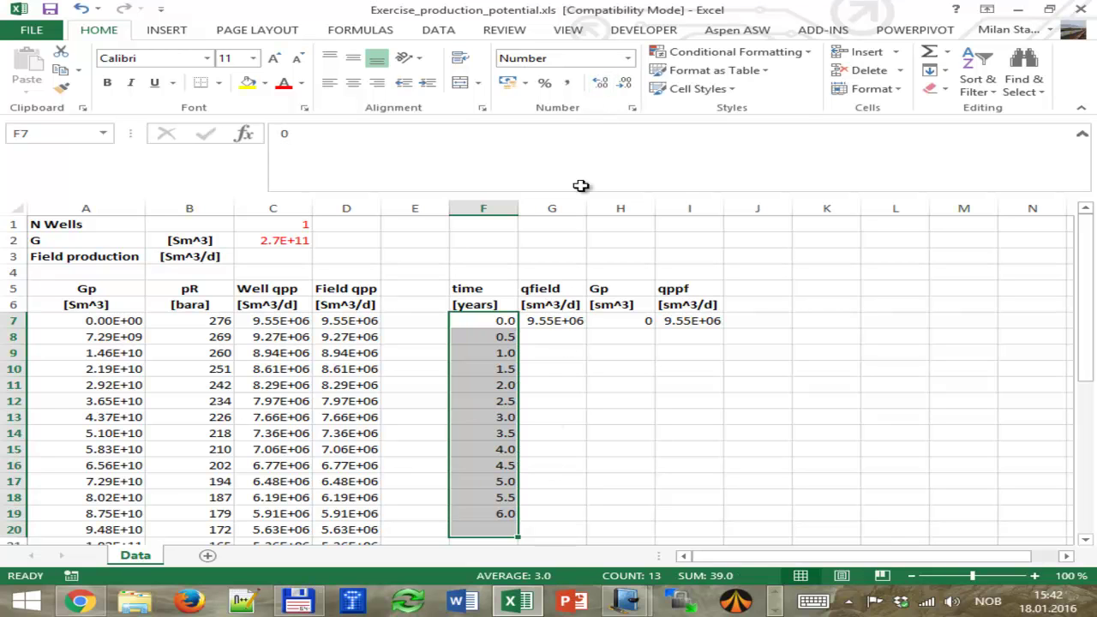
# Begin the Gp formula in H8 as =(F8-F7)*355*G7, multiplying the time interval by the previous field rate.
pyautogui.click(553, 337)
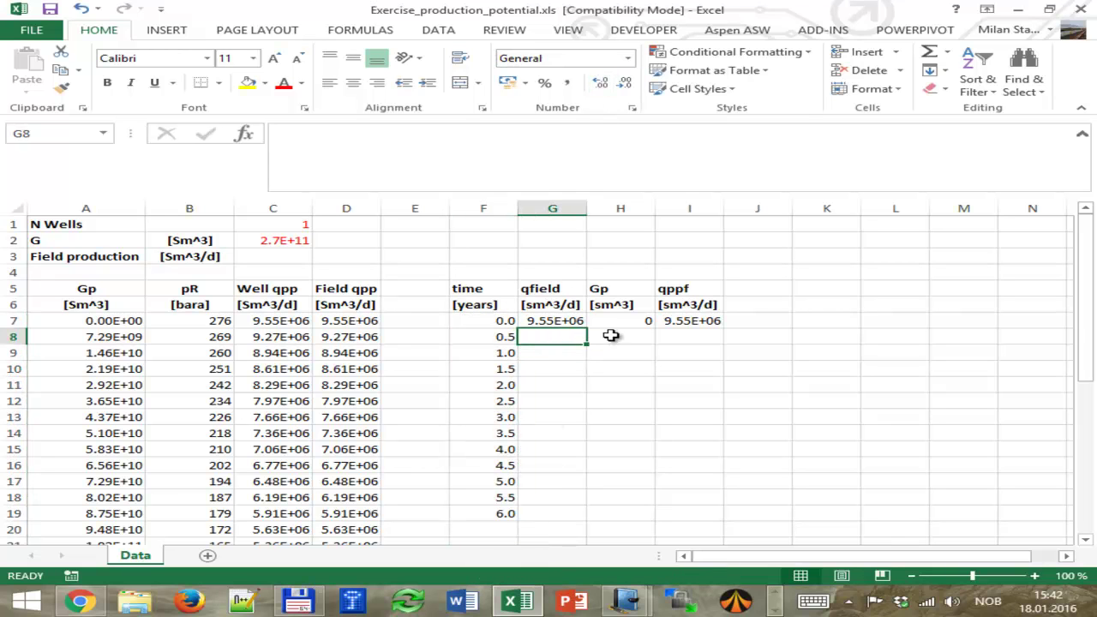
pyautogui.click(609, 335)
pyautogui.write('=')
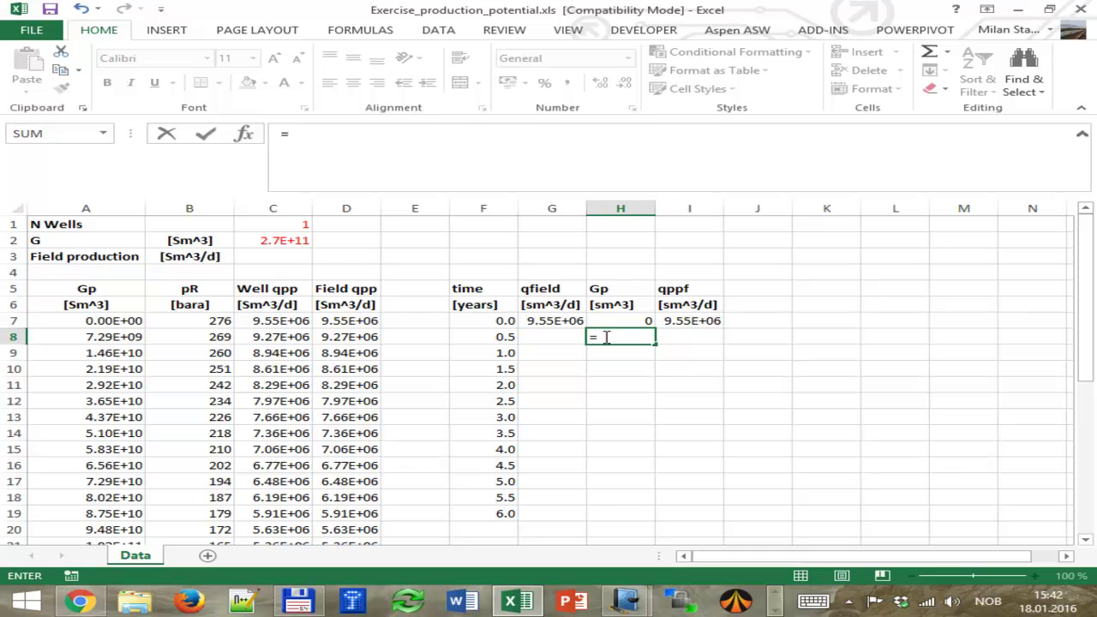
pyautogui.write('(')
pyautogui.click(486, 340)
pyautogui.write('-')
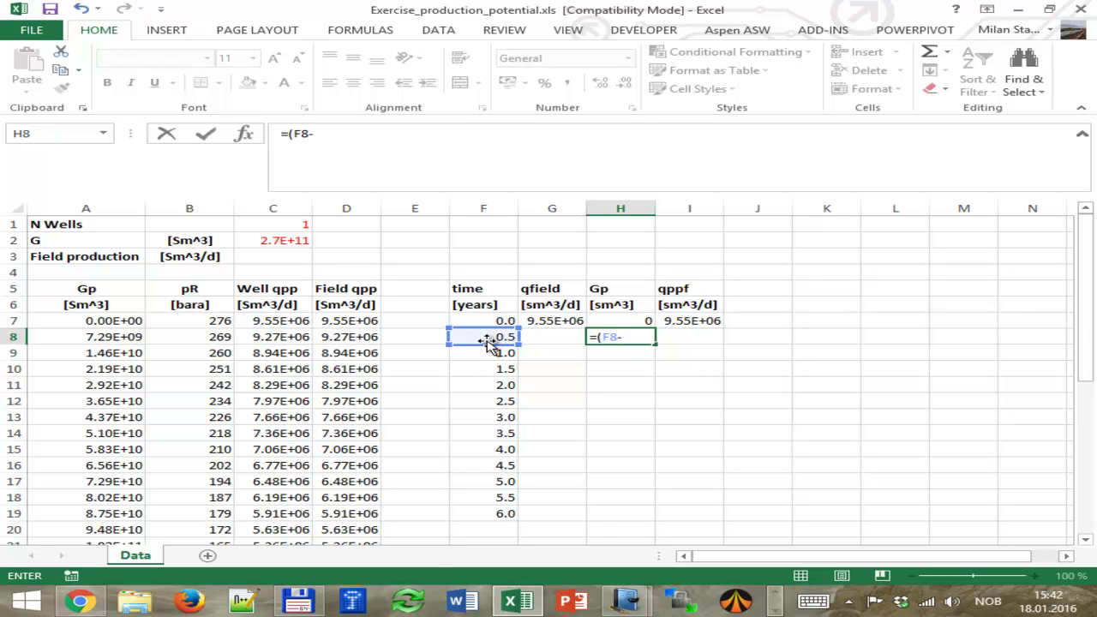
pyautogui.click(484, 320)
pyautogui.write(')*')
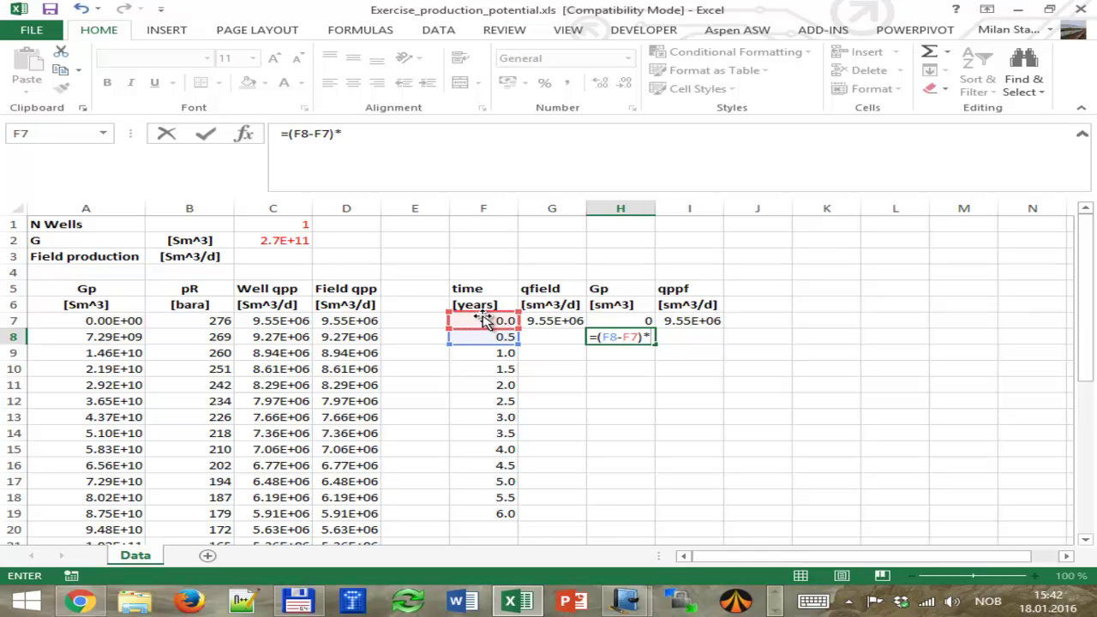
pyautogui.write('355*')
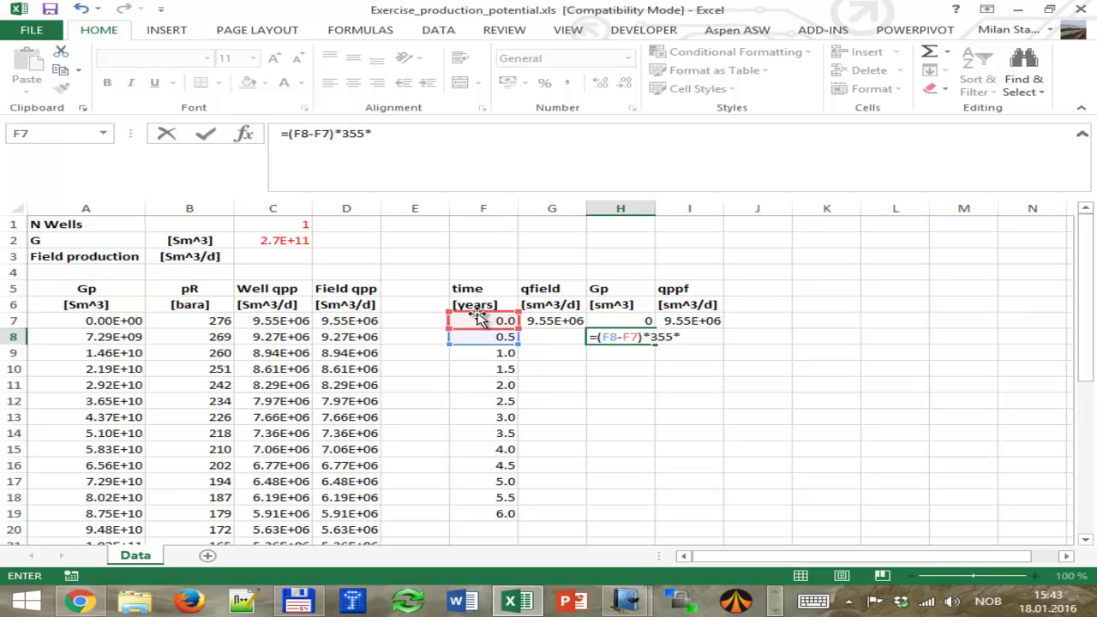
pyautogui.click(559, 321)
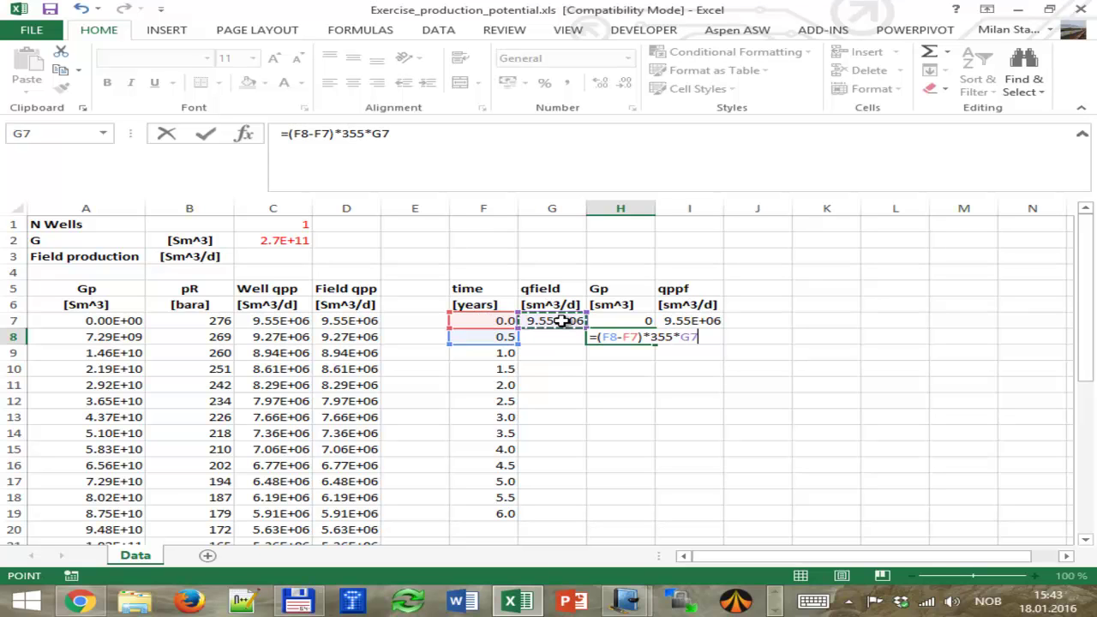
# Enclose the product in parentheses and add the previous Gp, completing H8 as =((F8-F7)*355*G7)+H7.
pyautogui.write(')')
pyautogui.click(598, 337)
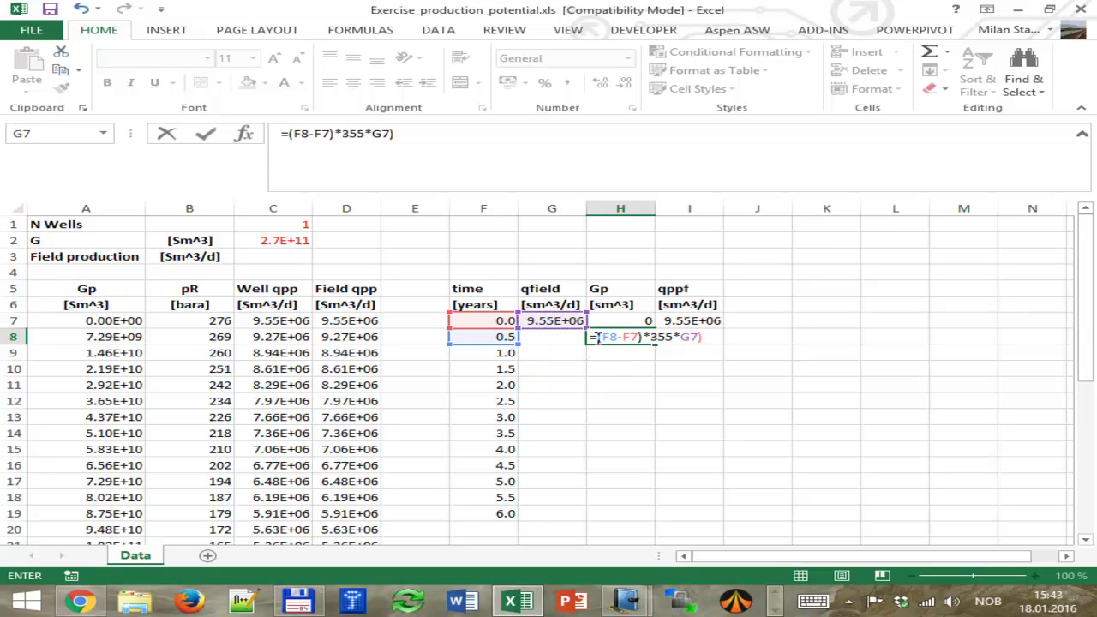
pyautogui.write('(')
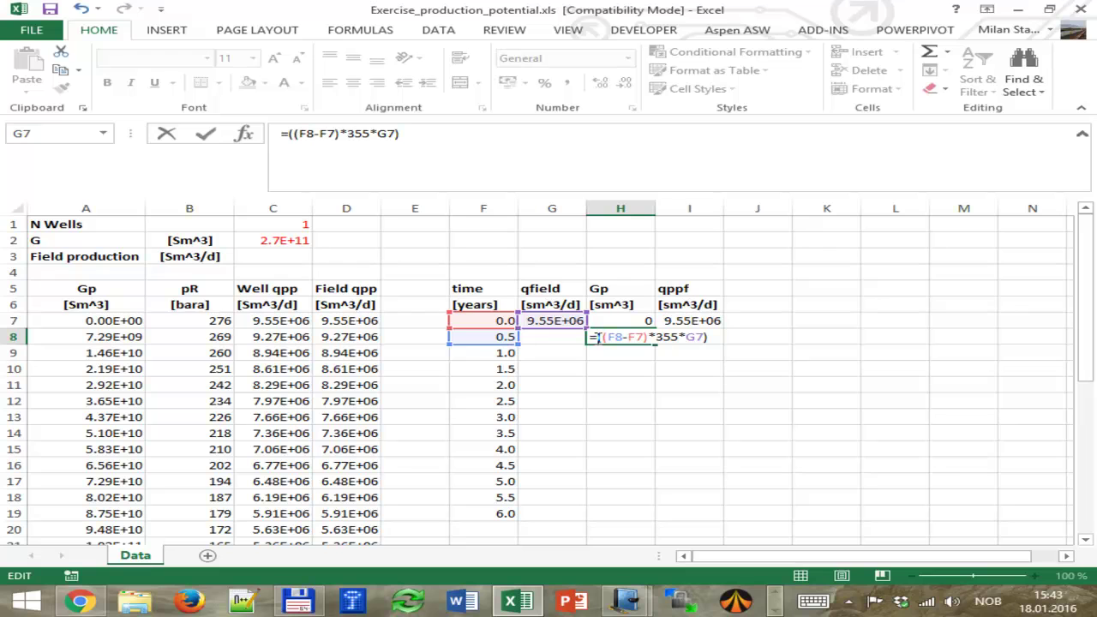
pyautogui.click(719, 337)
pyautogui.write('+')
pyautogui.click(628, 320)
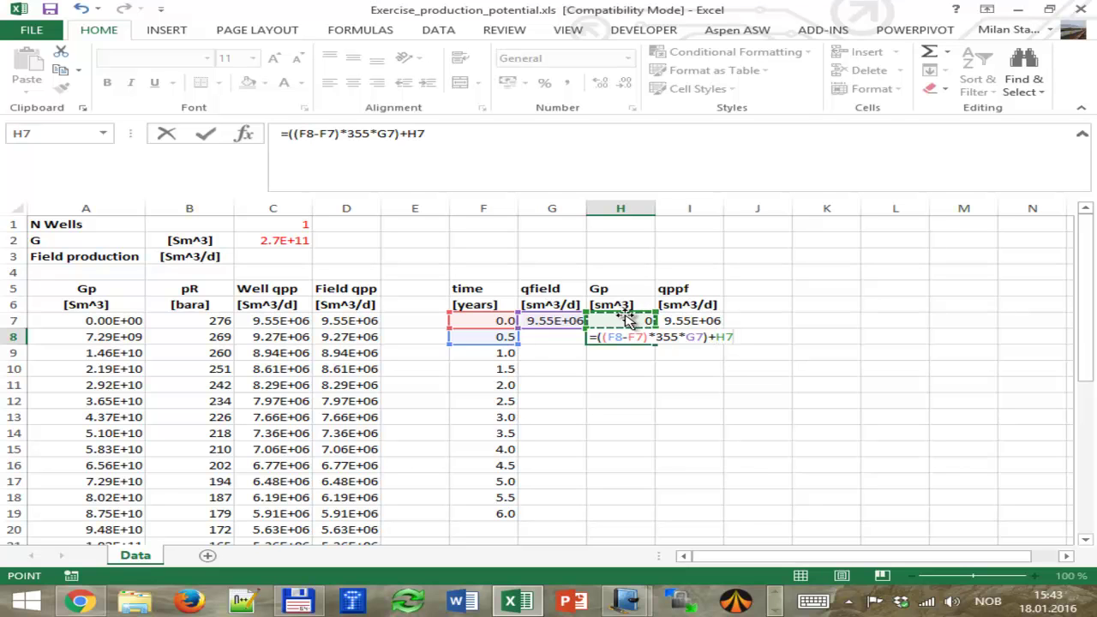
pyautogui.press('Return')
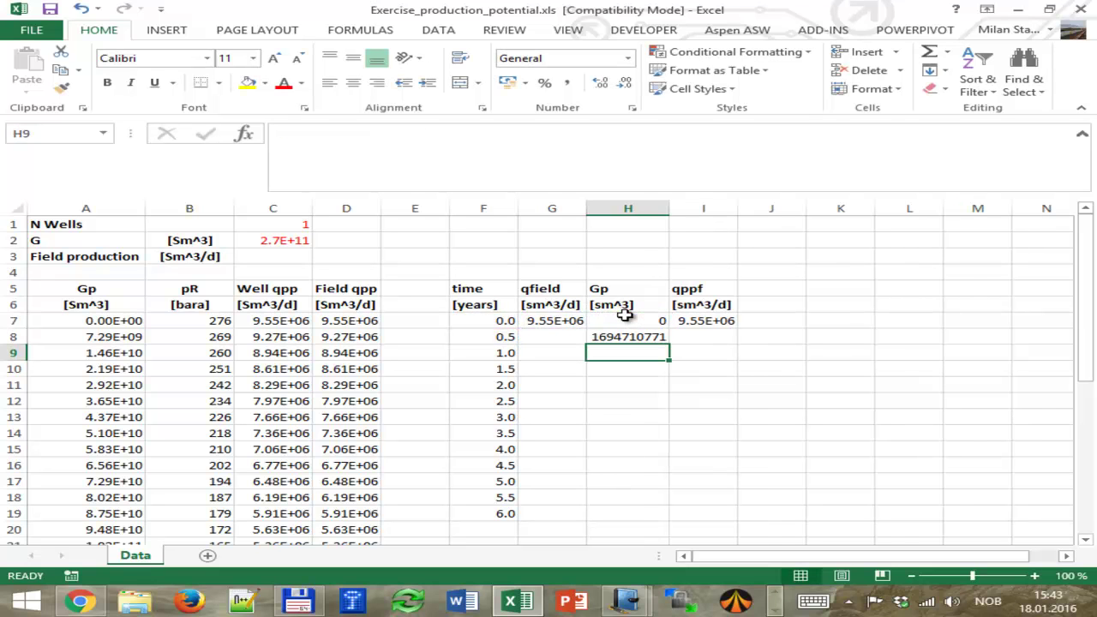
# Format the Gp value in H8 with the Scientific number category.
pyautogui.click(657, 336)
pyautogui.rightClick(641, 336)
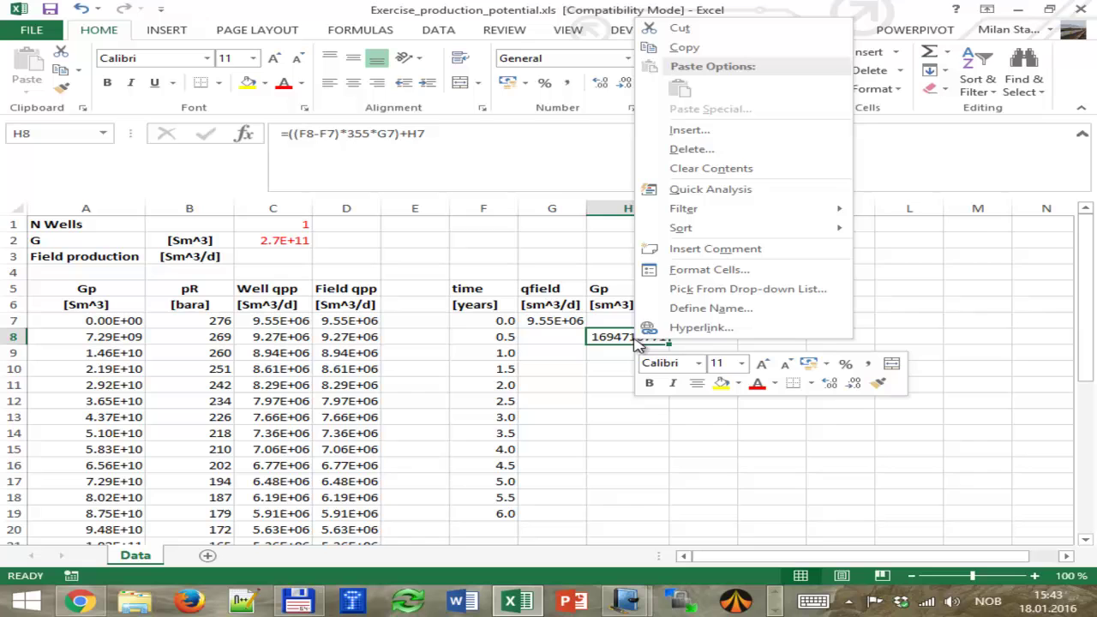
pyautogui.click(706, 271)
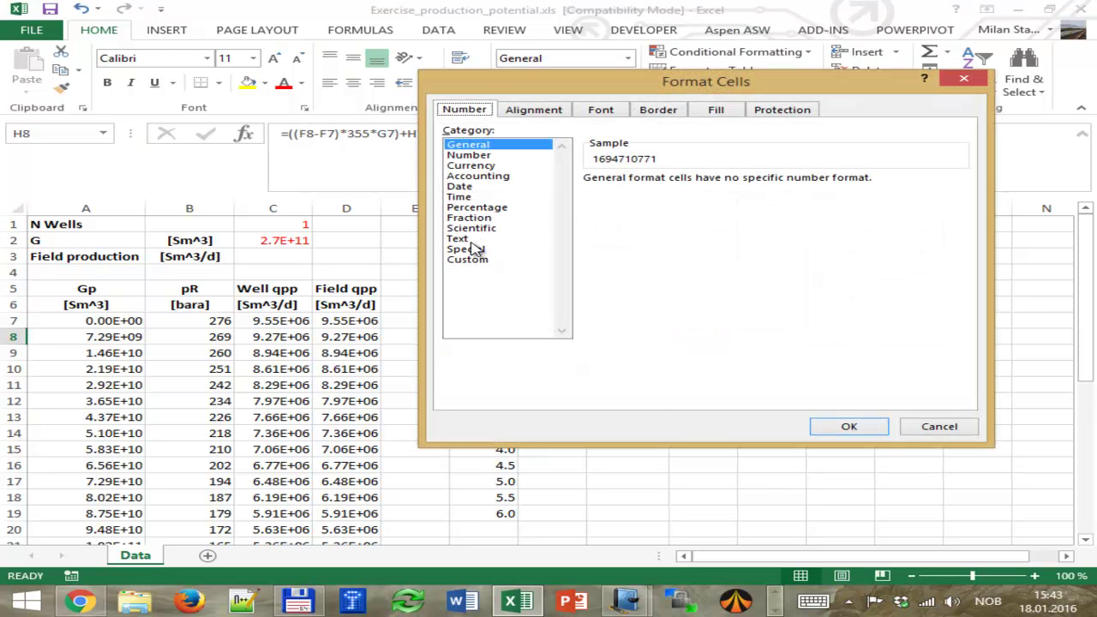
pyautogui.click(470, 228)
pyautogui.click(844, 426)
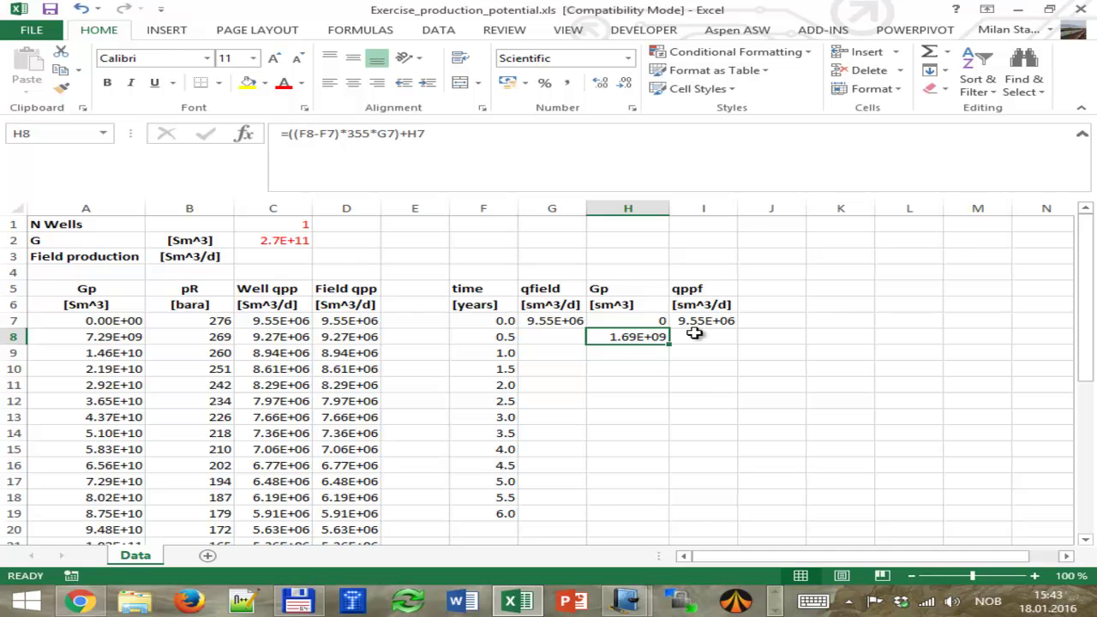
# Examine the cumulative production formula in H8 and the cells it refers to.
pyautogui.click(694, 334)
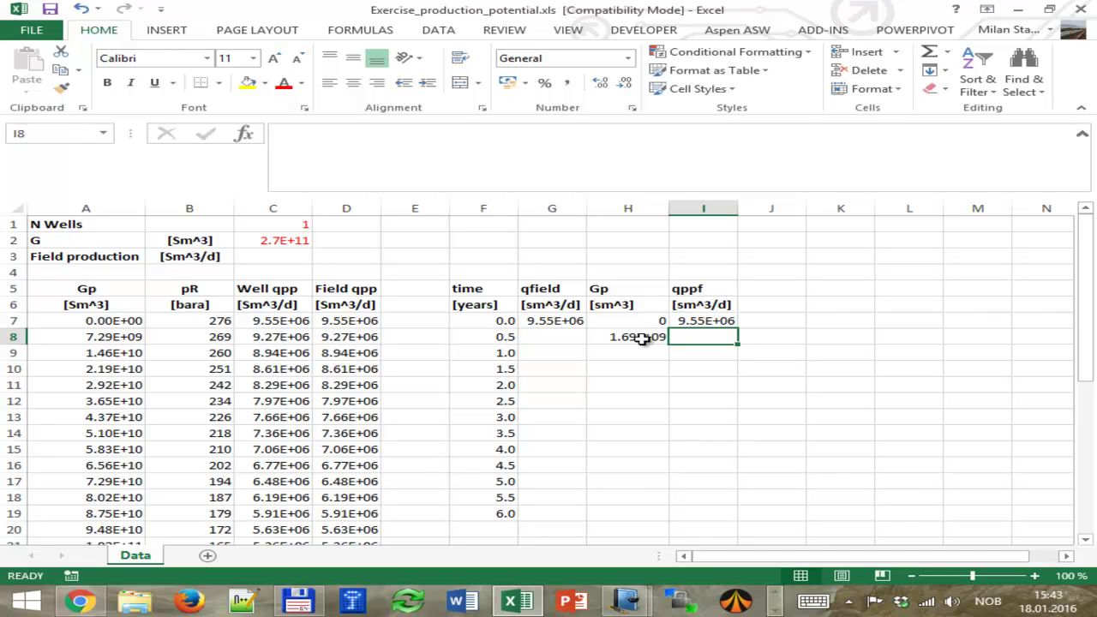
pyautogui.click(615, 291)
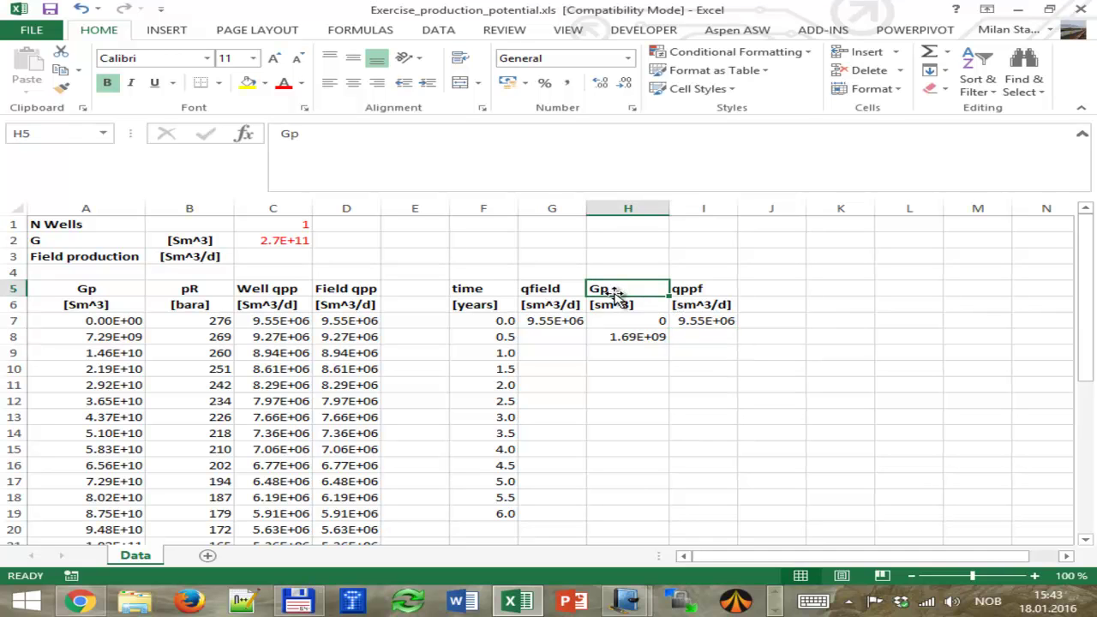
pyautogui.click(627, 340)
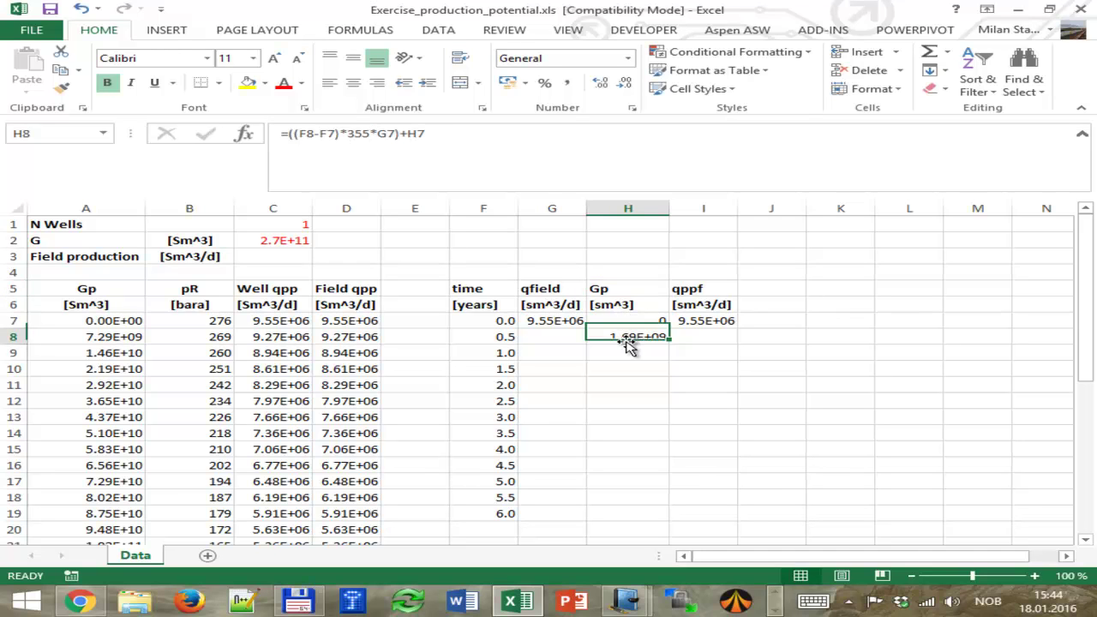
pyautogui.click(434, 133)
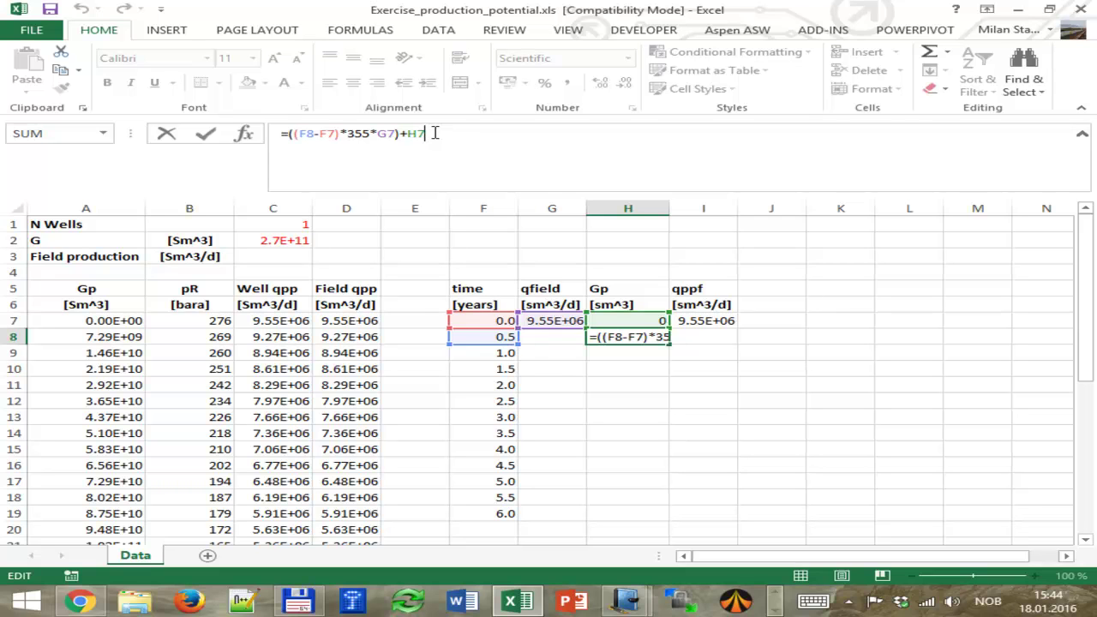
pyautogui.press('Return')
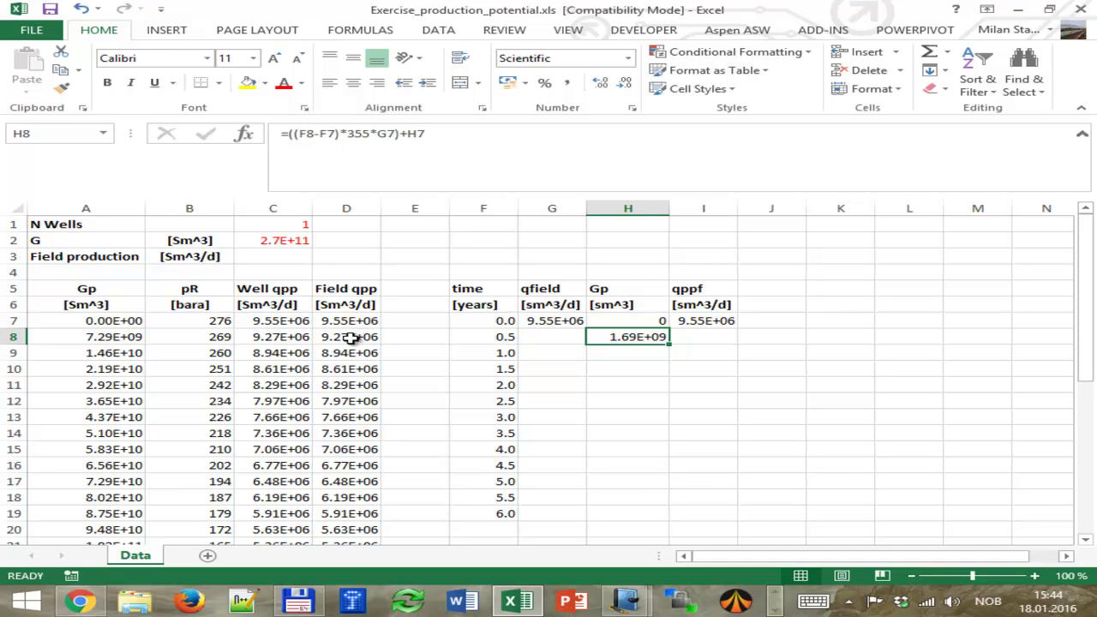
# Begin a formula in the second qppf cell, I8, with an equals sign.
pyautogui.click(695, 337)
pyautogui.write('=')
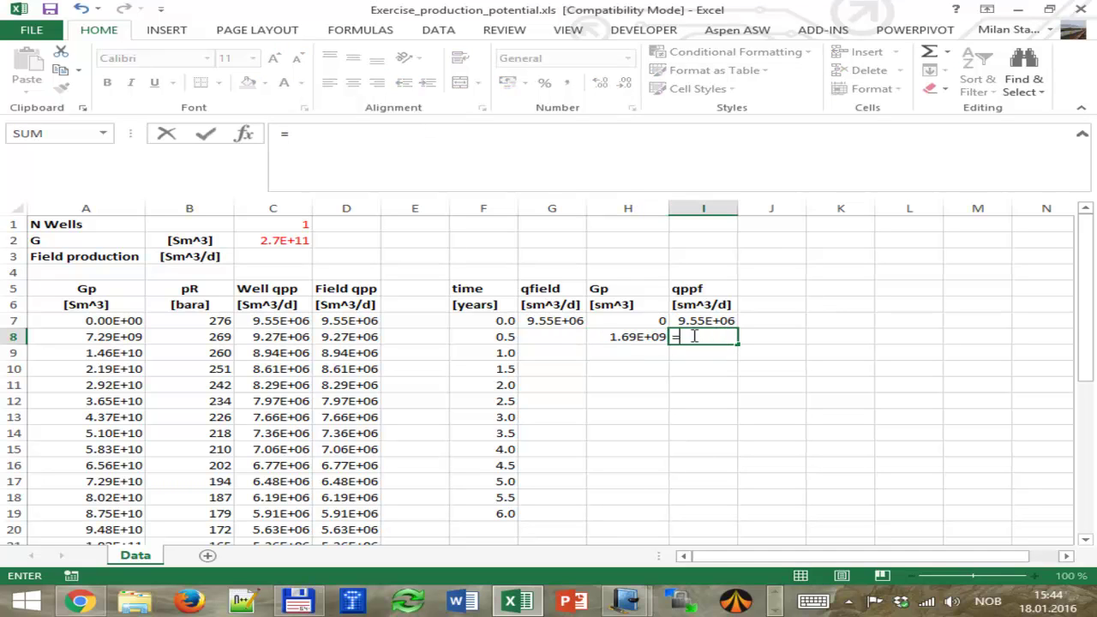
pyautogui.click(320, 137)
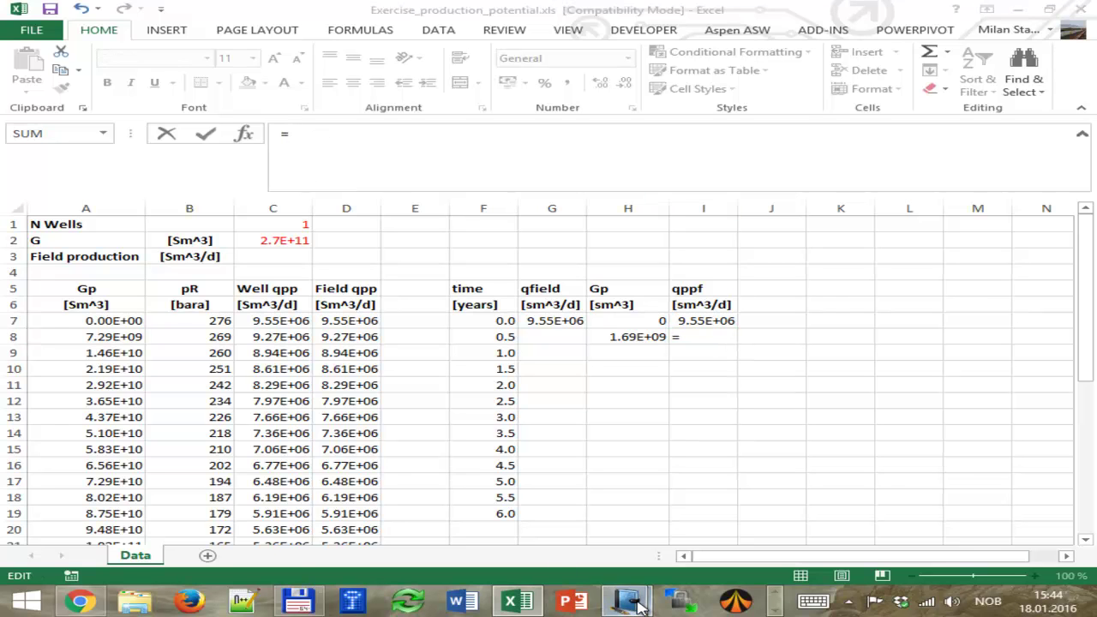
# Switch to Windows Journal and handwrite the interpolation formula y = y1 + (y2-y1)/(x2-x1)·(x-x1) in red beside the curve.
pyautogui.moveTo(626, 601)
pyautogui.click(589, 515)
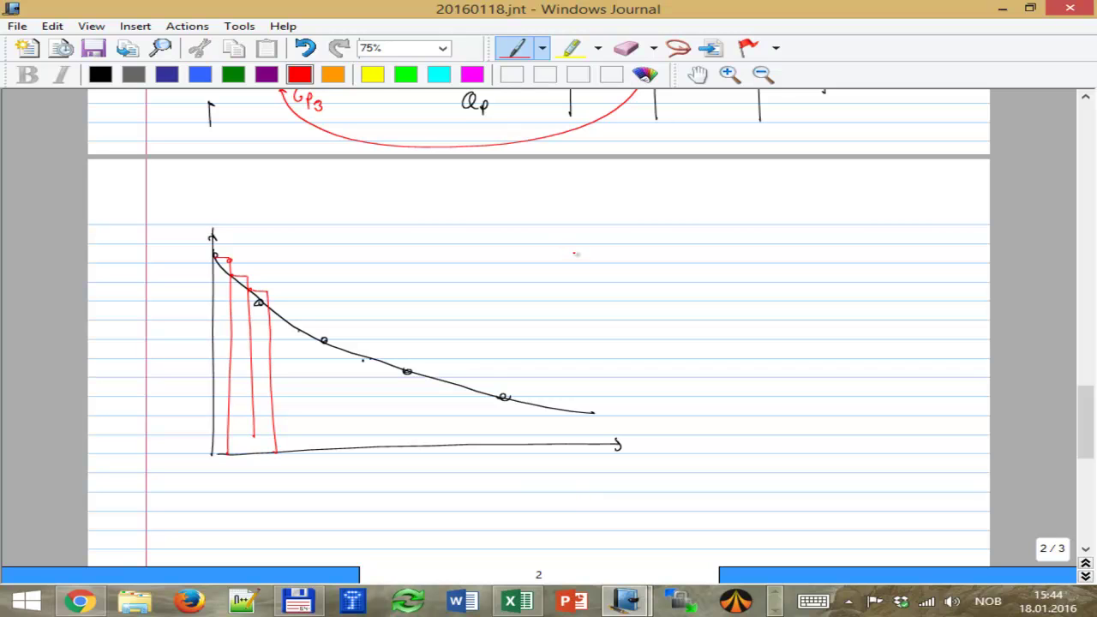
pyautogui.moveTo(563, 247)
pyautogui.mouseDown()
pyautogui.moveTo(564, 272)
pyautogui.moveTo(611, 254)
pyautogui.moveTo(607, 271)
pyautogui.mouseUp()
pyautogui.moveTo(613, 259); pyautogui.dragTo(712, 252)
pyautogui.moveTo(718, 240); pyautogui.dragTo(723, 257)
pyautogui.moveTo(736, 237); pyautogui.dragTo(739, 261)
pyautogui.moveTo(670, 266); pyautogui.dragTo(742, 264)
pyautogui.moveTo(675, 278)
pyautogui.mouseDown()
pyautogui.moveTo(691, 291)
pyautogui.moveTo(677, 292)
pyautogui.mouseUp()
pyautogui.moveTo(689, 285); pyautogui.dragTo(696, 293)
pyautogui.moveTo(699, 286); pyautogui.dragTo(708, 287)
pyautogui.moveTo(711, 276); pyautogui.dragTo(720, 288)
pyautogui.moveTo(720, 275); pyautogui.dragTo(711, 290)
pyautogui.moveTo(727, 283); pyautogui.dragTo(737, 291)
pyautogui.moveTo(674, 271); pyautogui.dragTo(665, 295)
pyautogui.moveTo(753, 250)
pyautogui.mouseDown()
pyautogui.moveTo(763, 237)
pyautogui.moveTo(756, 269)
pyautogui.moveTo(776, 263)
pyautogui.mouseUp()
pyautogui.moveTo(777, 245)
pyautogui.mouseDown()
pyautogui.moveTo(765, 264)
pyautogui.moveTo(823, 264)
pyautogui.mouseUp()
pyautogui.moveTo(822, 246)
pyautogui.mouseDown()
pyautogui.moveTo(809, 264)
pyautogui.moveTo(833, 268)
pyautogui.mouseUp()
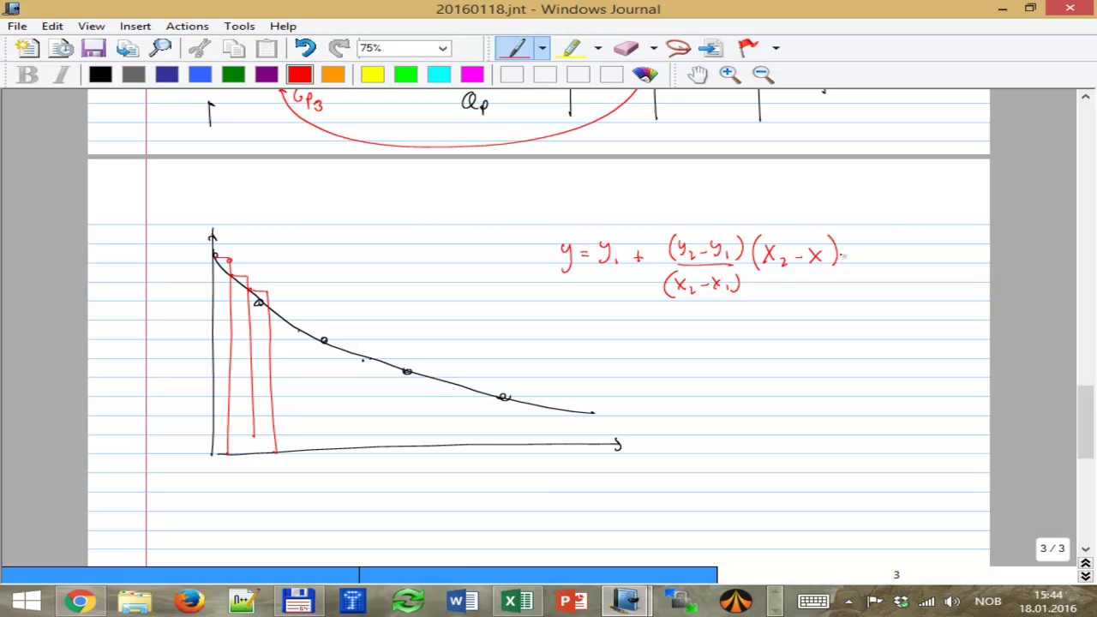
pyautogui.moveTo(783, 264); pyautogui.dragTo(800, 255)
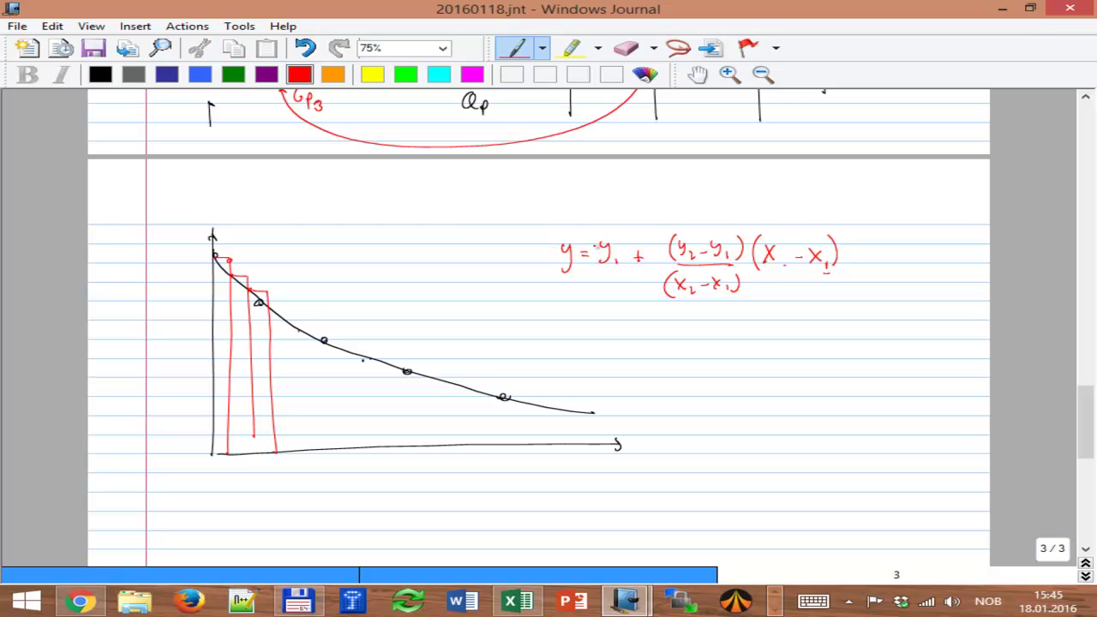
# Sketch x and y axes below the interpolation formula with two points labelled (x1,y1) and (x2,y2).
pyautogui.moveTo(724, 336)
pyautogui.mouseDown()
pyautogui.moveTo(730, 456)
pyautogui.moveTo(727, 344)
pyautogui.moveTo(699, 347)
pyautogui.mouseUp()
pyautogui.moveTo(727, 460)
pyautogui.mouseDown()
pyautogui.moveTo(931, 462)
pyautogui.moveTo(949, 480)
pyautogui.mouseUp()
pyautogui.moveTo(762, 390); pyautogui.dragTo(759, 390)
pyautogui.moveTo(864, 345); pyautogui.dragTo(862, 347)
pyautogui.moveTo(731, 363); pyautogui.dragTo(761, 377)
pyautogui.moveTo(767, 367); pyautogui.dragTo(769, 376)
pyautogui.moveTo(860, 313); pyautogui.dragTo(885, 329)
pyautogui.moveTo(890, 322); pyautogui.dragTo(925, 329)
pyautogui.moveTo(922, 309); pyautogui.dragTo(929, 331)
pyautogui.moveTo(859, 307); pyautogui.dragTo(852, 334)
# Mark an intermediate point between the two points with a dashed line down to x3, and return to the Excel workbook.
pyautogui.moveTo(779, 349)
pyautogui.mouseDown()
pyautogui.moveTo(781, 377)
pyautogui.moveTo(726, 380)
pyautogui.moveTo(819, 373)
pyautogui.moveTo(864, 348)
pyautogui.moveTo(819, 374)
pyautogui.moveTo(818, 392)
pyautogui.mouseUp()
pyautogui.moveTo(816, 412); pyautogui.dragTo(815, 433)
pyautogui.moveTo(814, 447); pyautogui.dragTo(821, 483)
pyautogui.moveTo(820, 470)
pyautogui.mouseDown()
pyautogui.moveTo(813, 484)
pyautogui.moveTo(827, 490)
pyautogui.mouseUp()
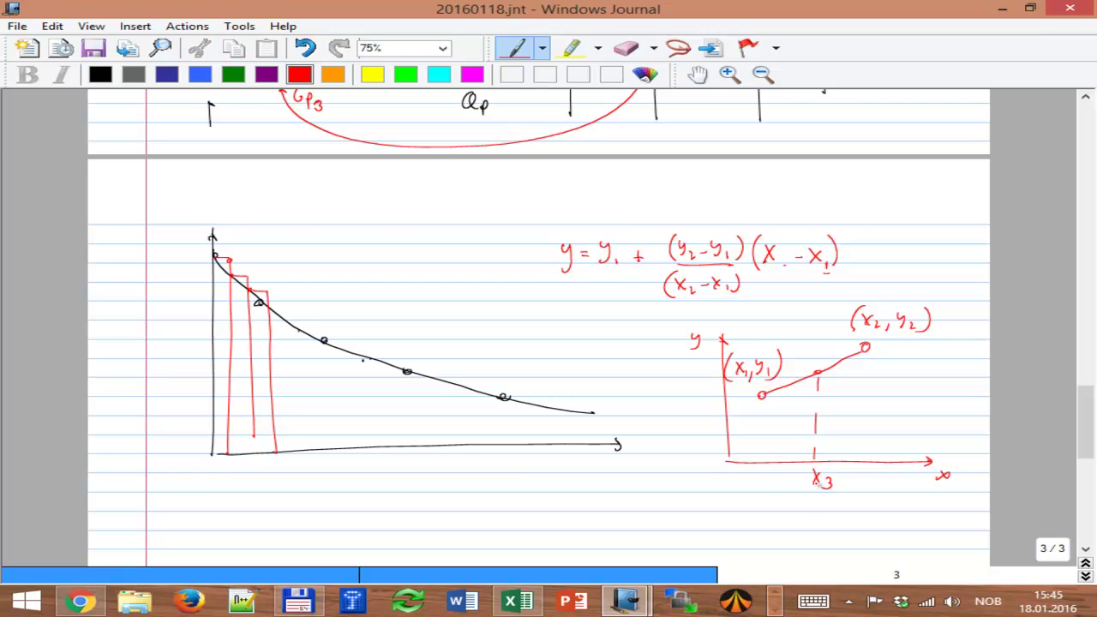
pyautogui.click(1012, 9)
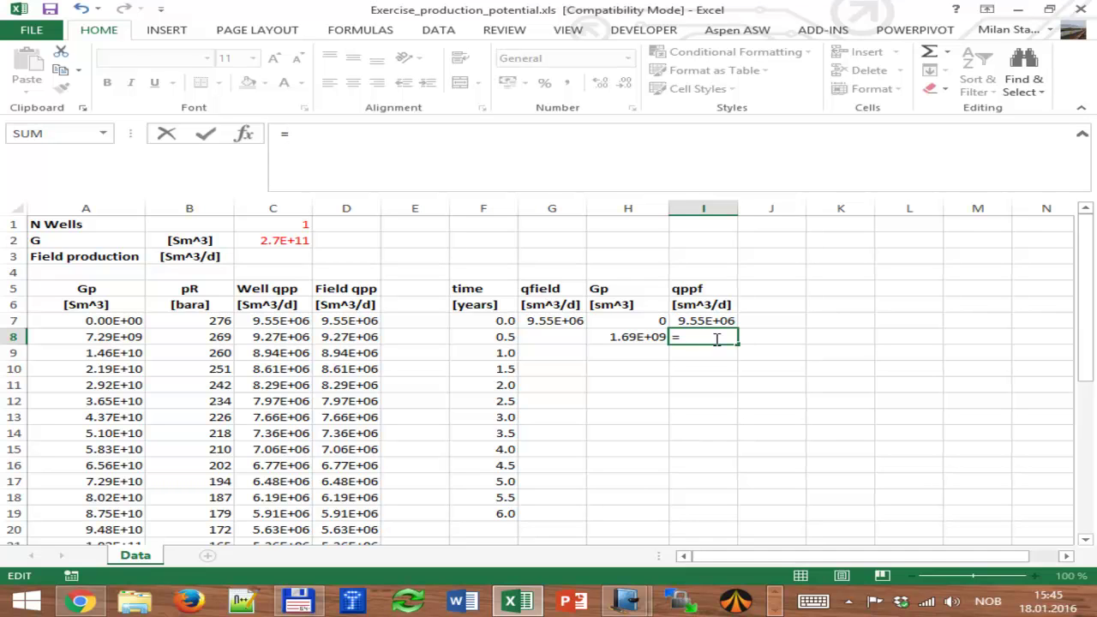
# Cancel the unfinished formula in I8 and view the Trust Center page of the Excel options.
pyautogui.press('Escape')
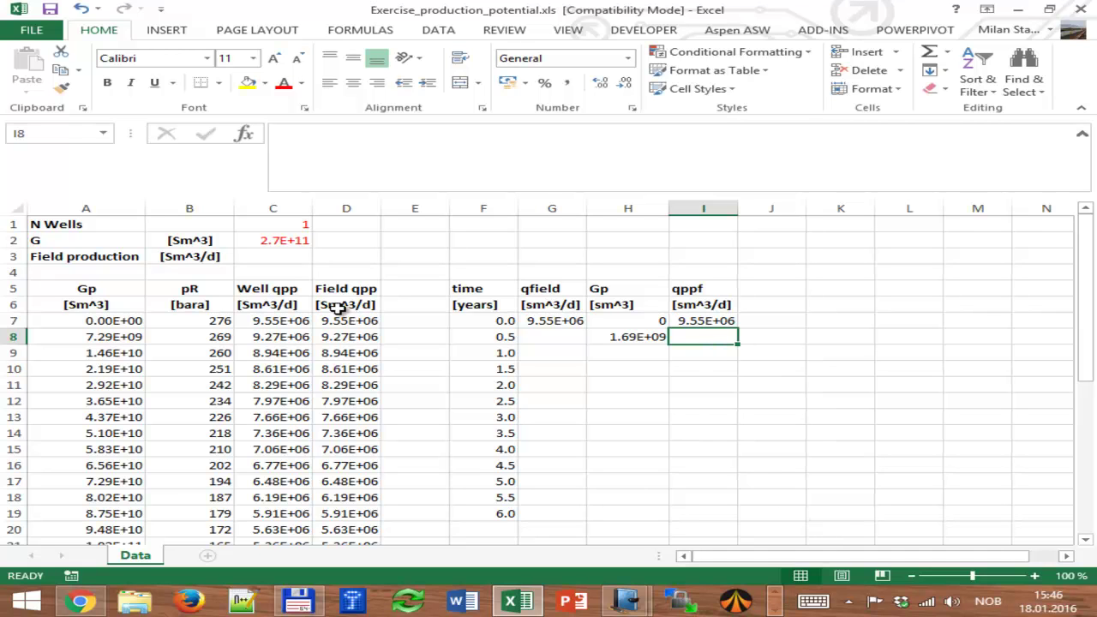
pyautogui.click(38, 33)
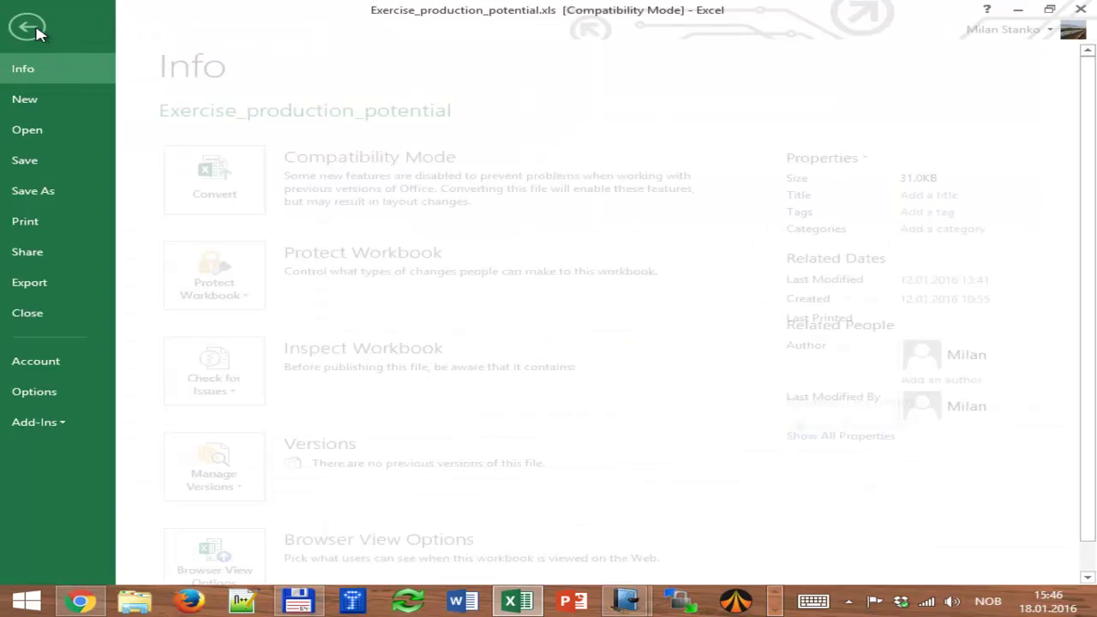
pyautogui.click(62, 399)
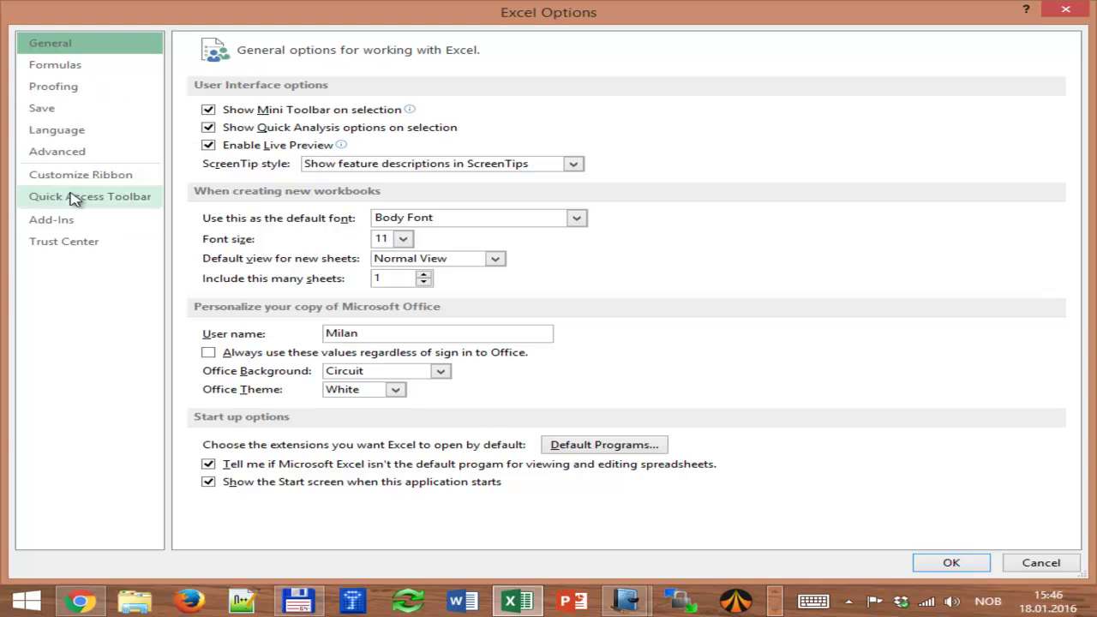
pyautogui.click(67, 243)
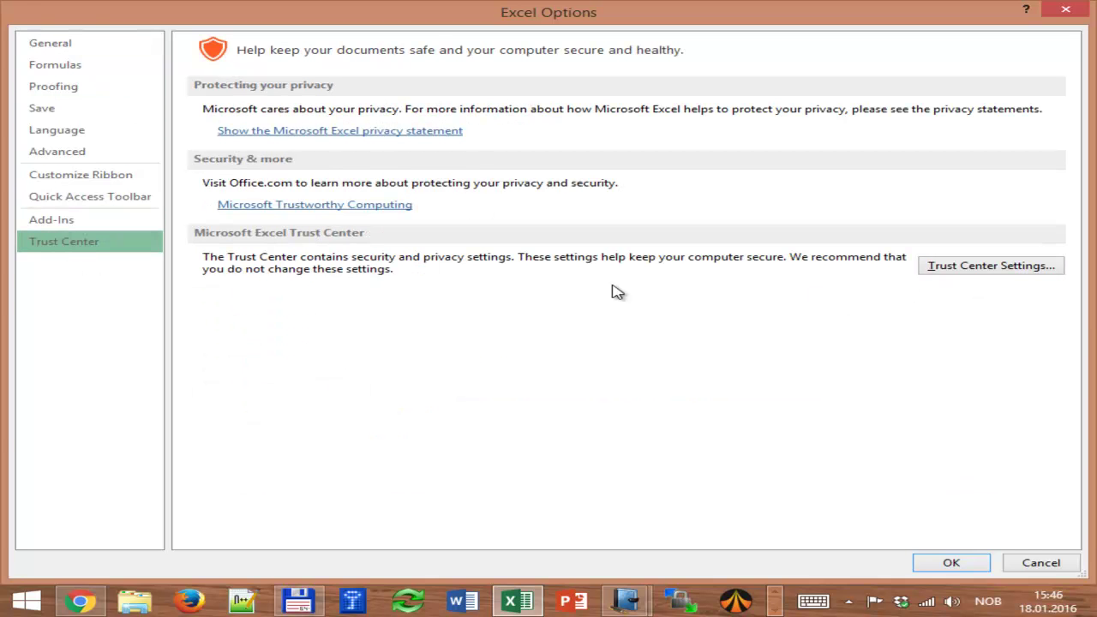
pyautogui.click(1079, 12)
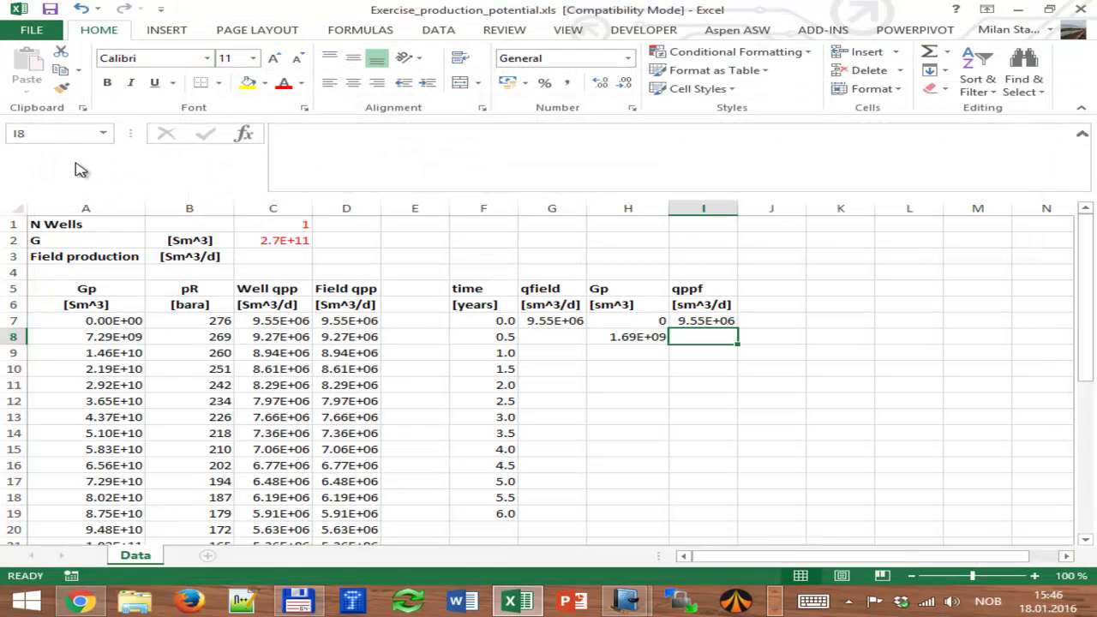
# Check the Enable all macros option in the Trust Center's macro settings and close the options.
pyautogui.click(38, 33)
pyautogui.click(39, 390)
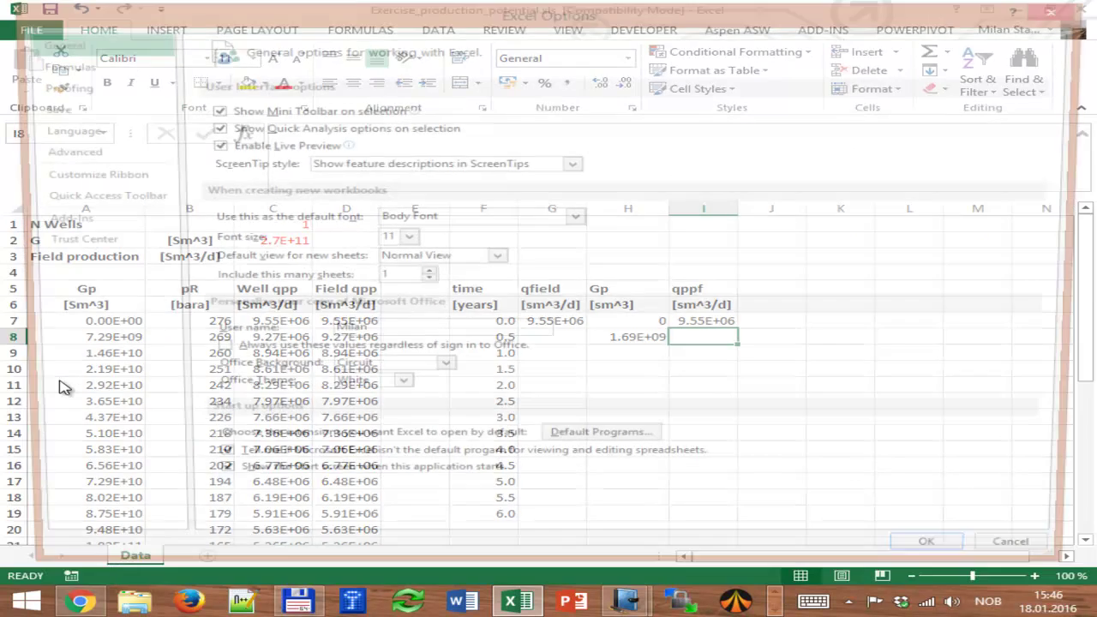
pyautogui.click(94, 241)
pyautogui.click(1018, 265)
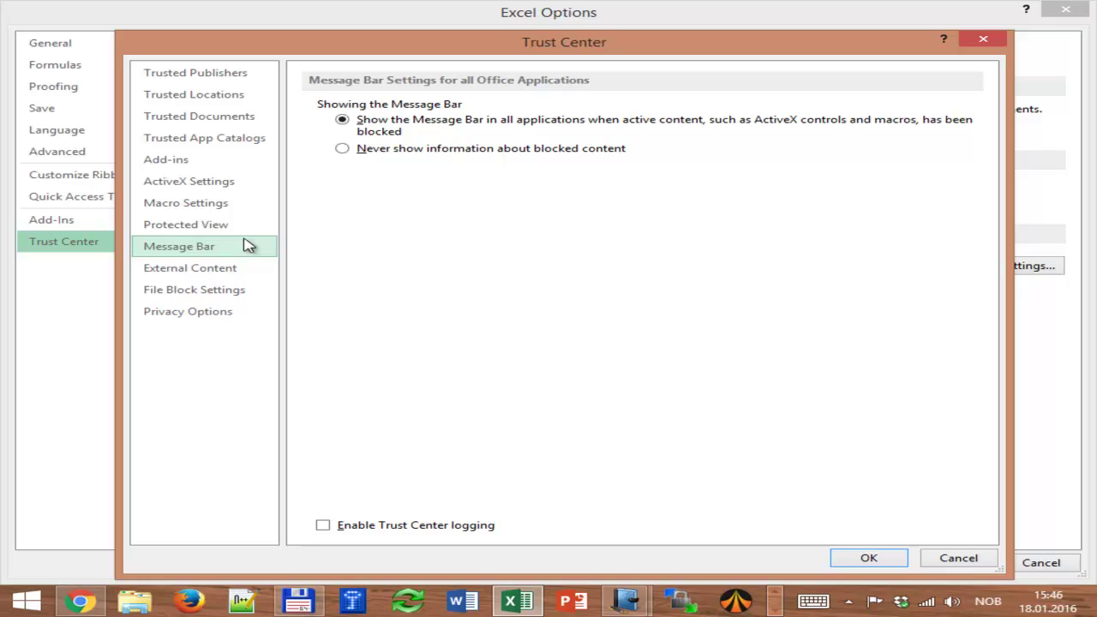
pyautogui.click(192, 204)
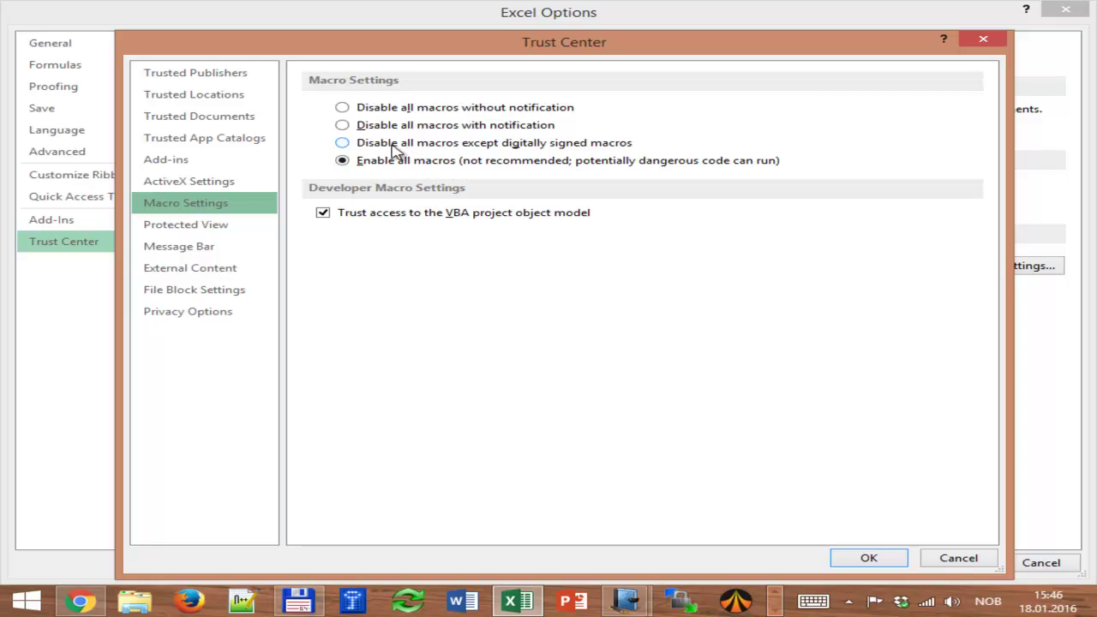
pyautogui.click(342, 160)
pyautogui.click(990, 40)
pyautogui.click(1065, 9)
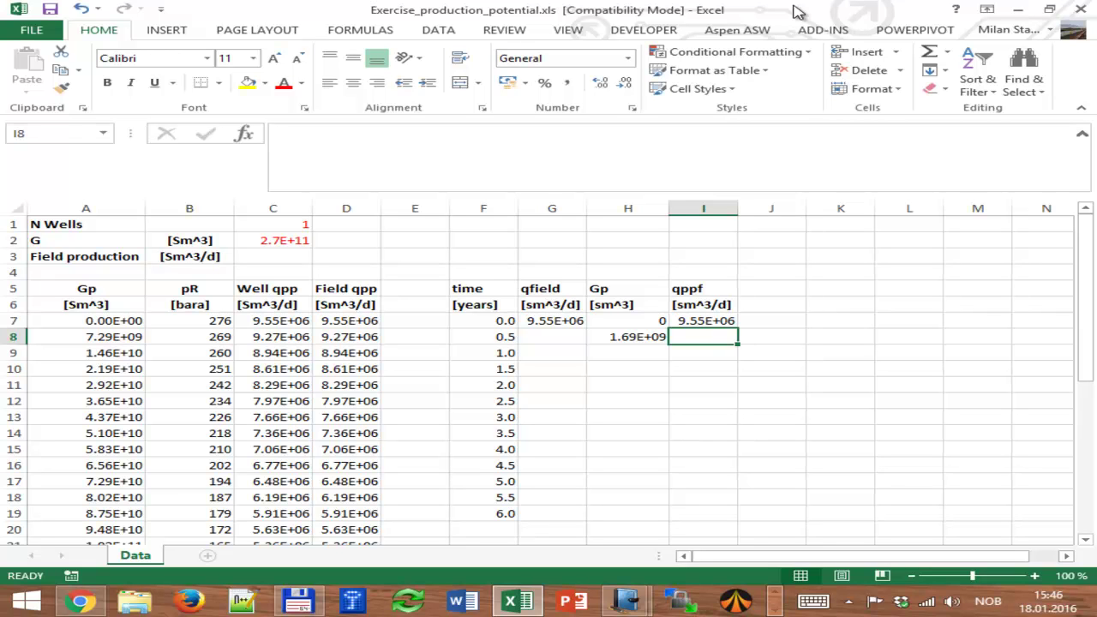
# Open the Visual Basic editor and display the code window of Sheet1 (Data) in the Exercise_production_potential.xls project.
pyautogui.hotkey('alt', 'F11')
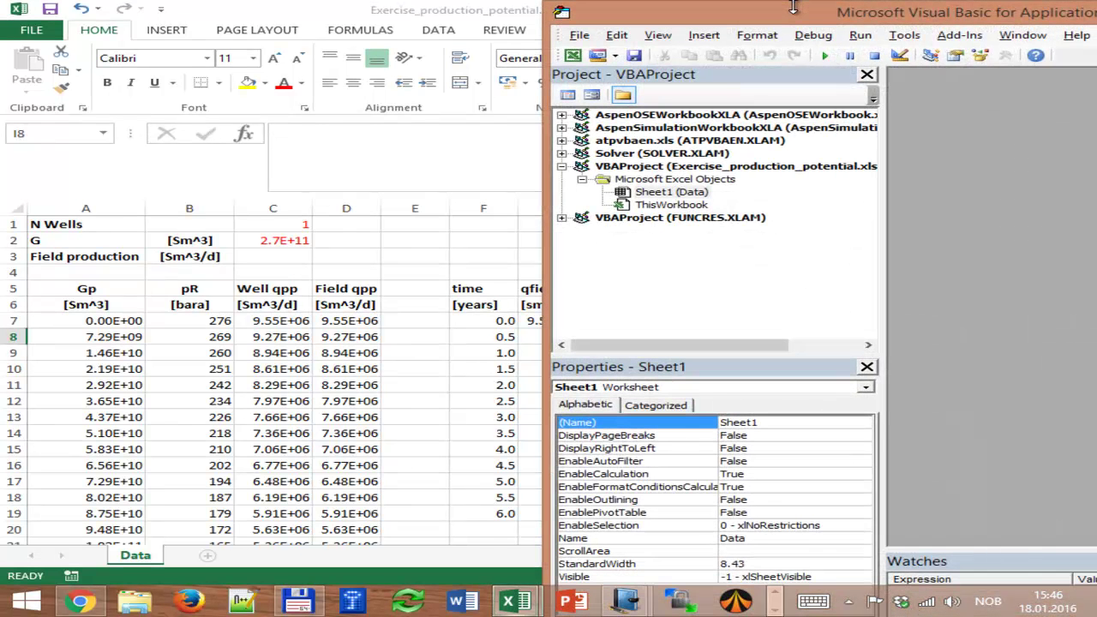
pyautogui.moveTo(830, 6); pyautogui.dragTo(645, 2)
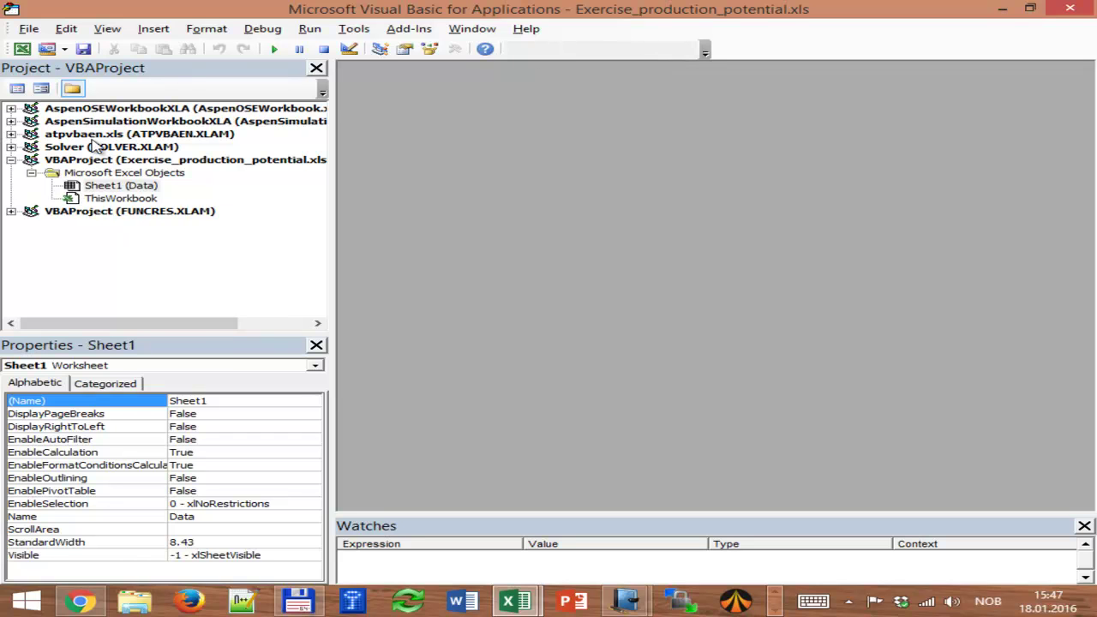
pyautogui.click(115, 188)
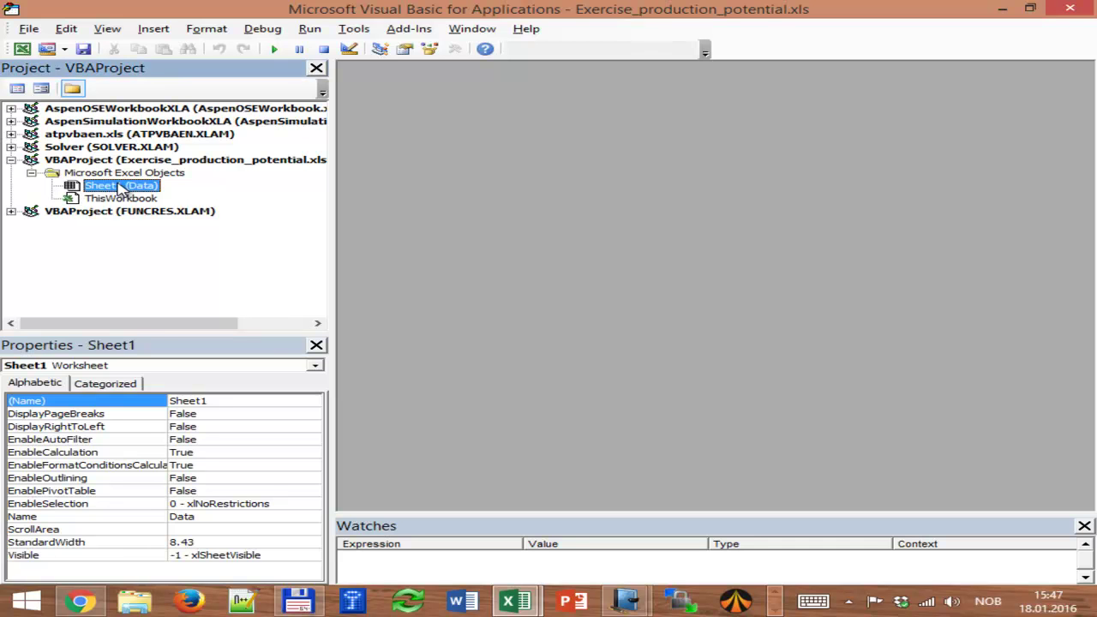
pyautogui.click(521, 596)
pyautogui.click(465, 532)
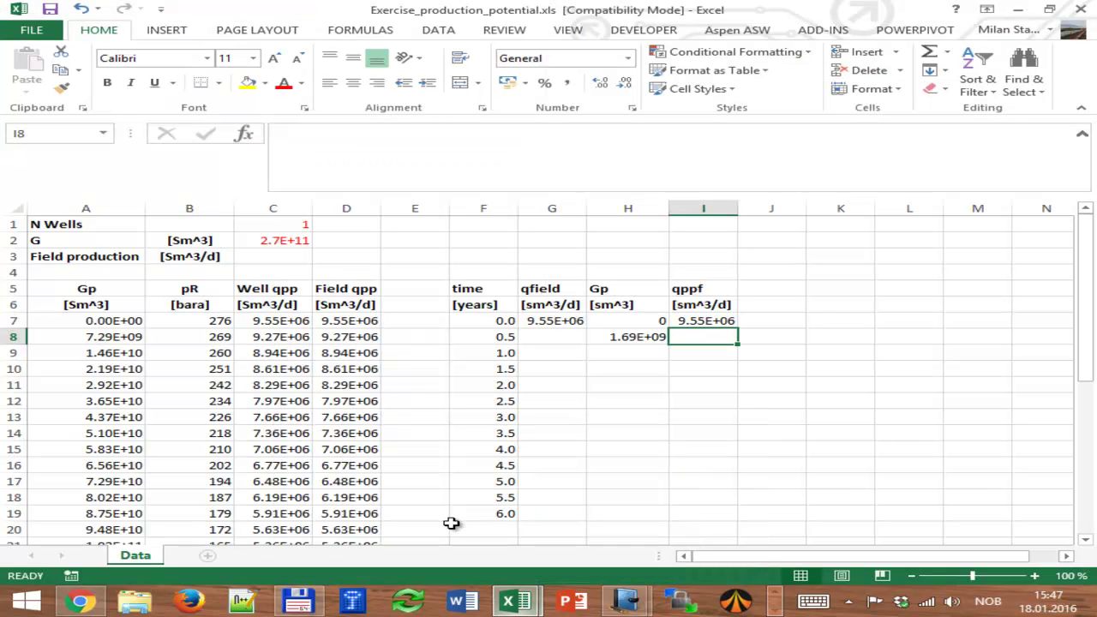
pyautogui.click(519, 600)
pyautogui.click(598, 522)
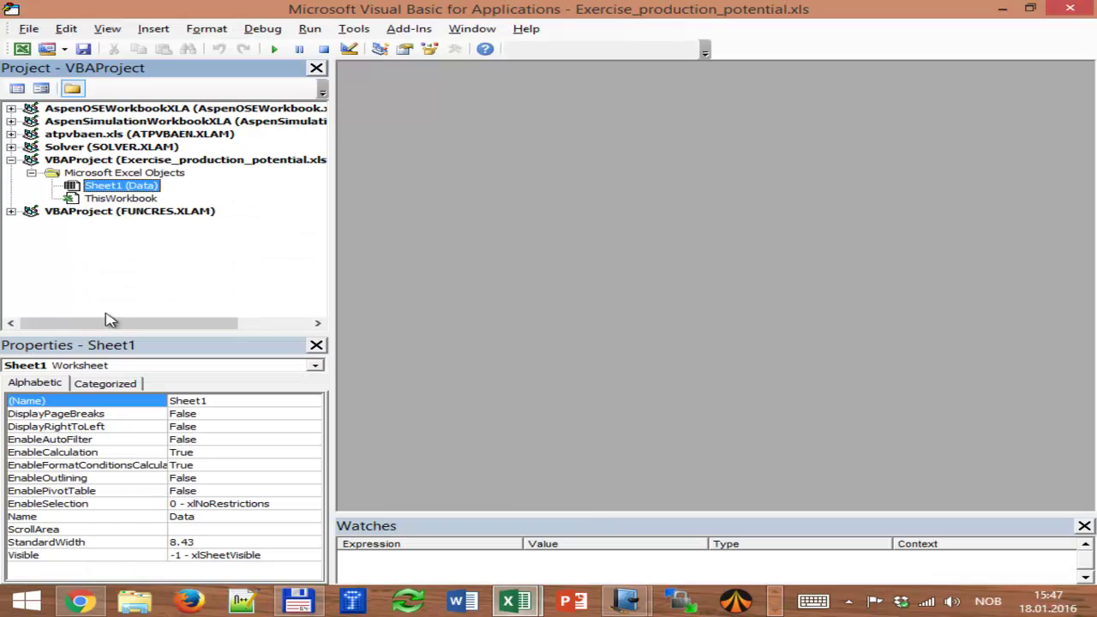
pyautogui.click(126, 174)
pyautogui.doubleClick(125, 187)
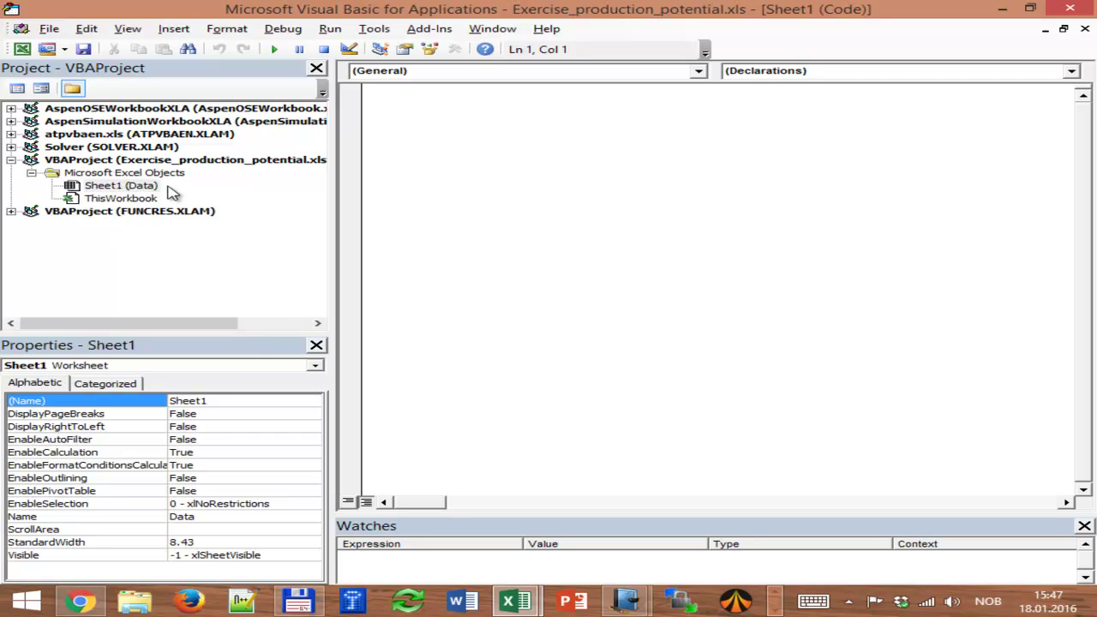
# Add a blank worksheet after the Data sheet in the workbook and close the stray Word window.
pyautogui.click(518, 604)
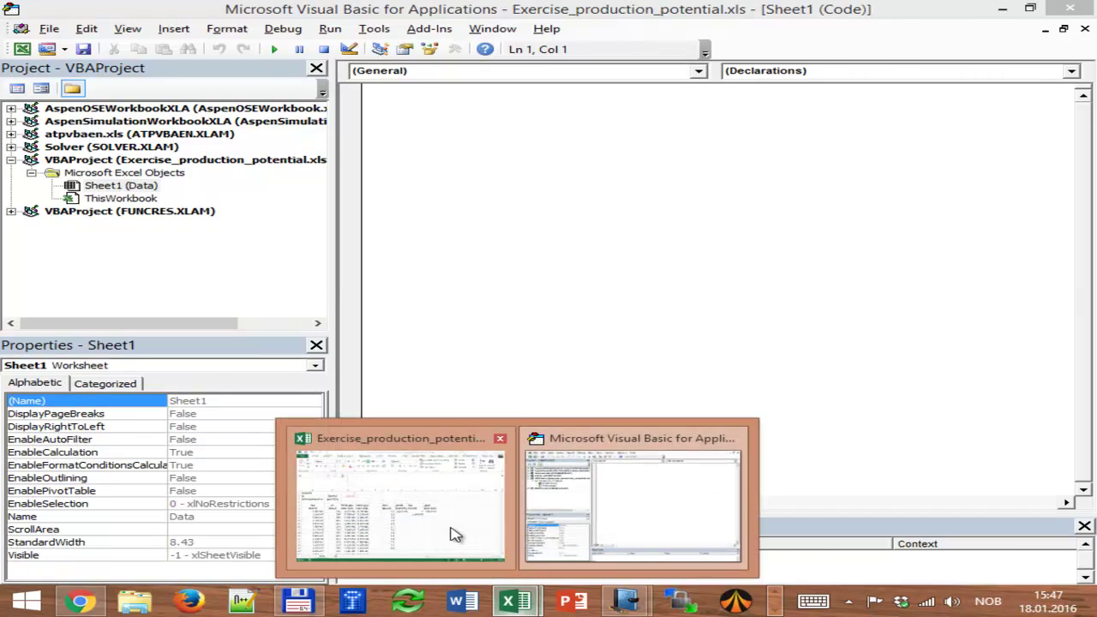
pyautogui.click(455, 535)
pyautogui.moveTo(519, 599)
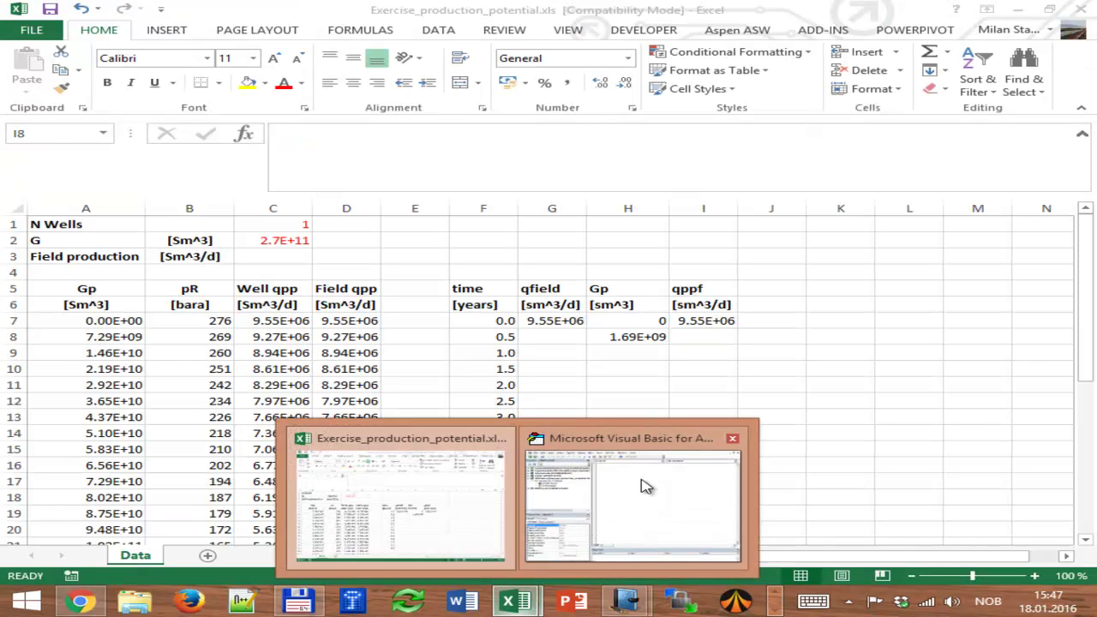
pyautogui.click(645, 485)
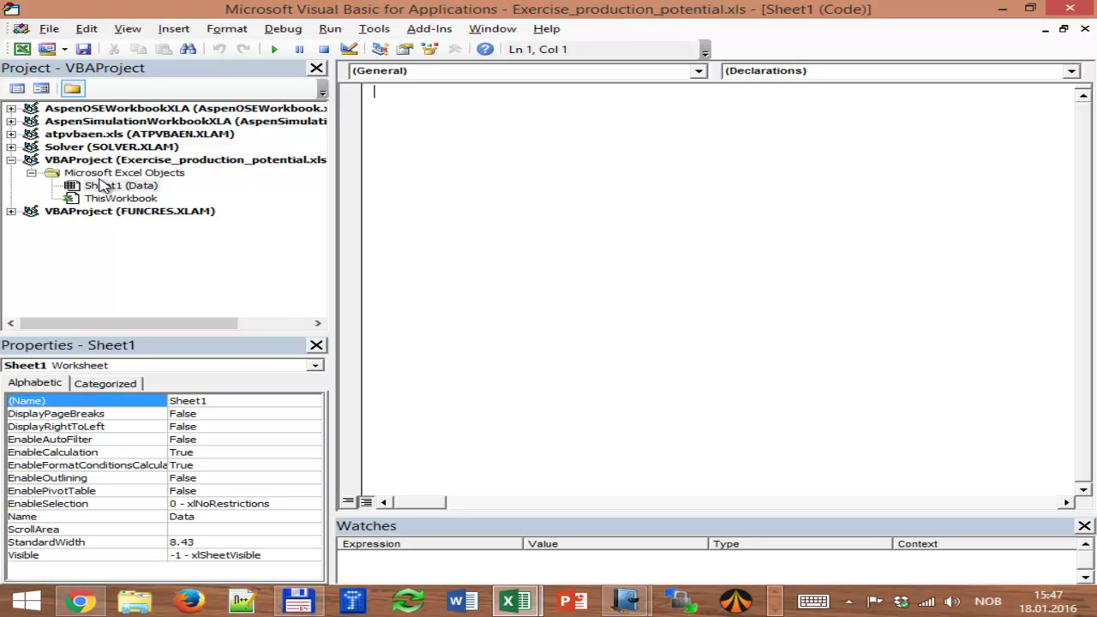
pyautogui.click(461, 600)
pyautogui.moveTo(518, 604)
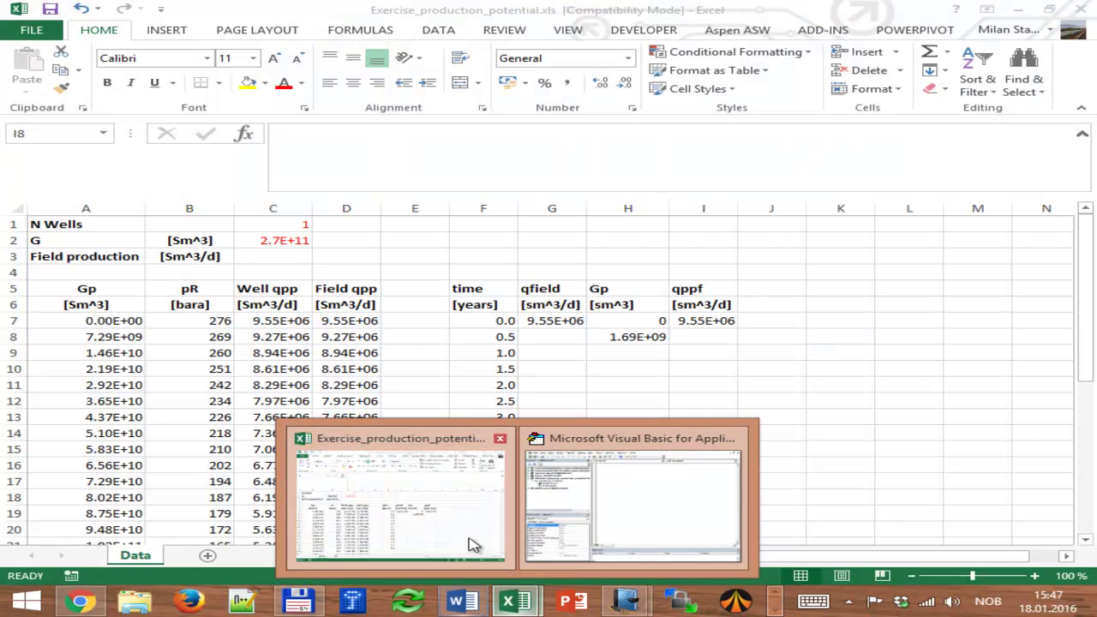
pyautogui.click(464, 535)
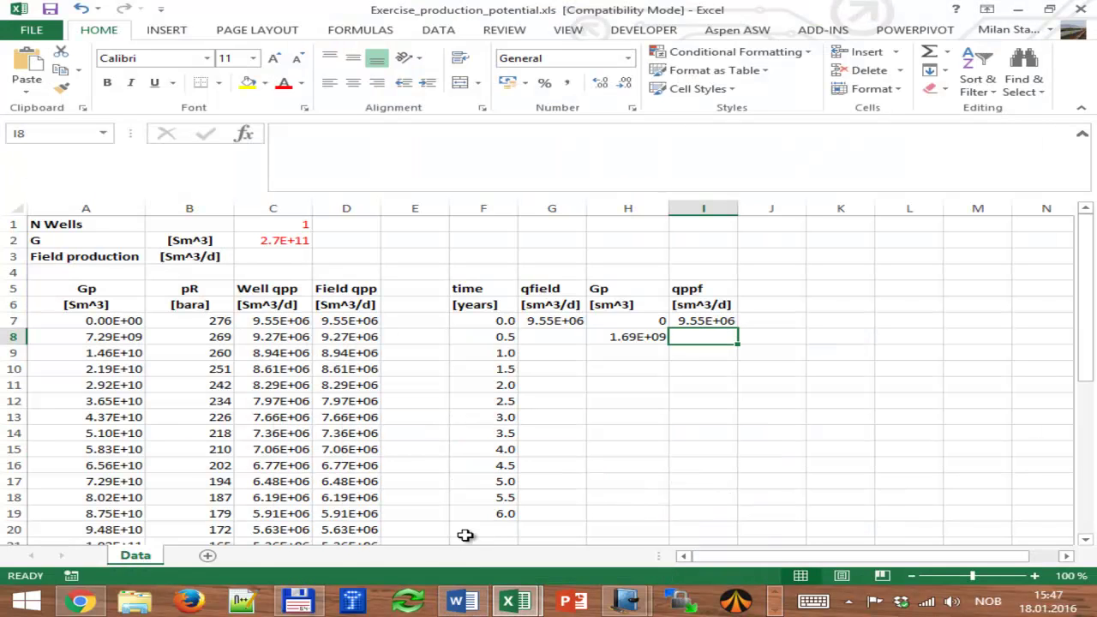
pyautogui.click(207, 555)
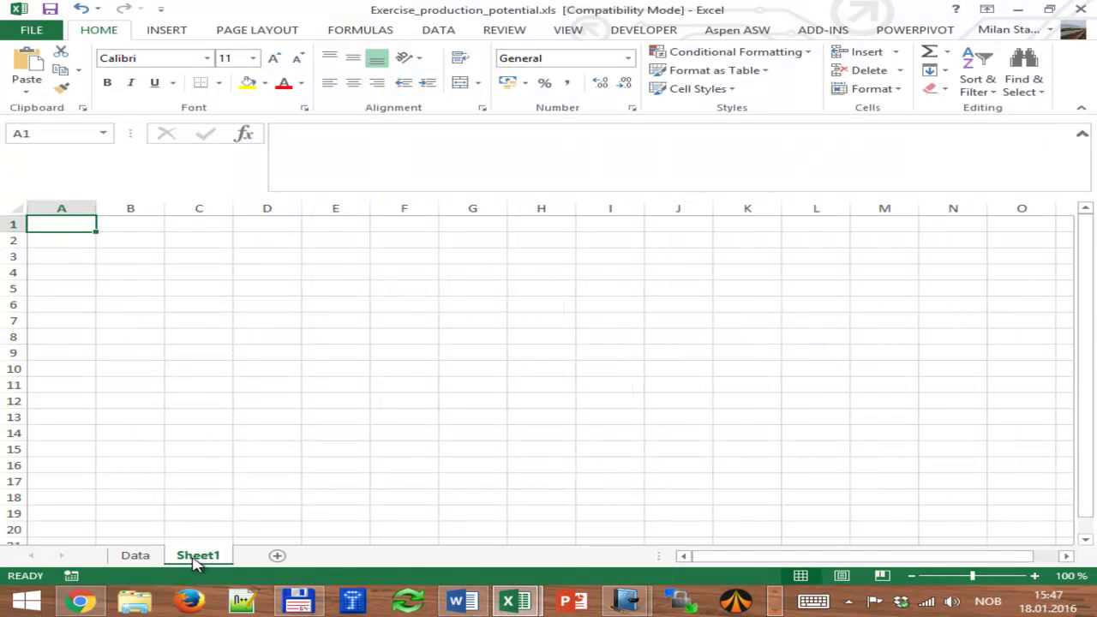
pyautogui.click(1018, 10)
pyautogui.click(1080, 8)
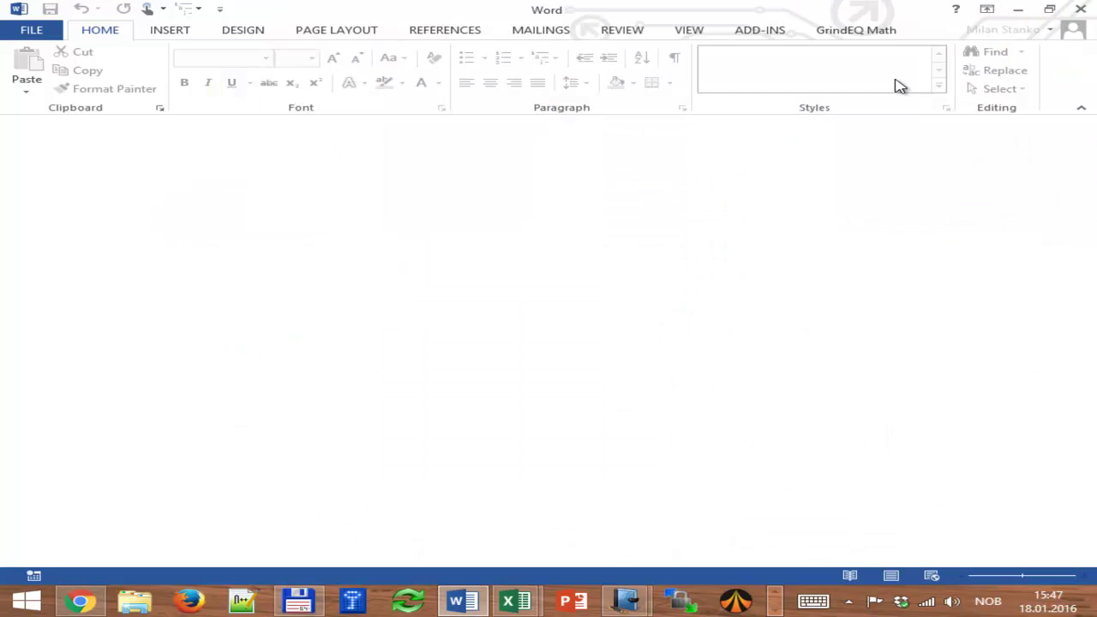
# Insert a standard module into the workbook's VBA project and open its code window.
pyautogui.click(122, 174)
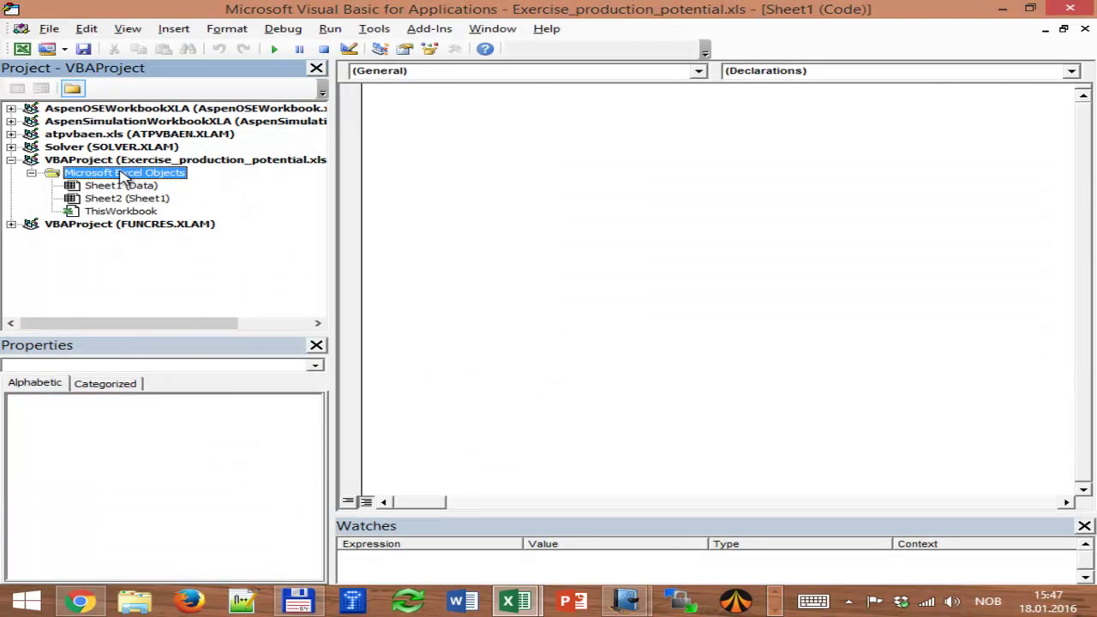
pyautogui.rightClick(122, 176)
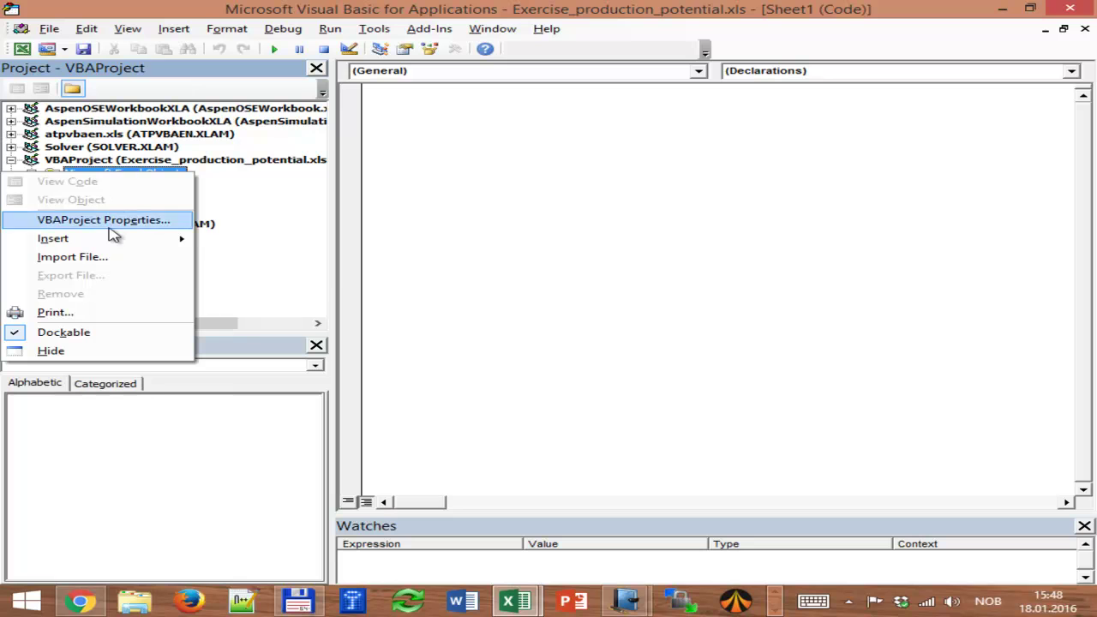
pyautogui.moveTo(118, 239)
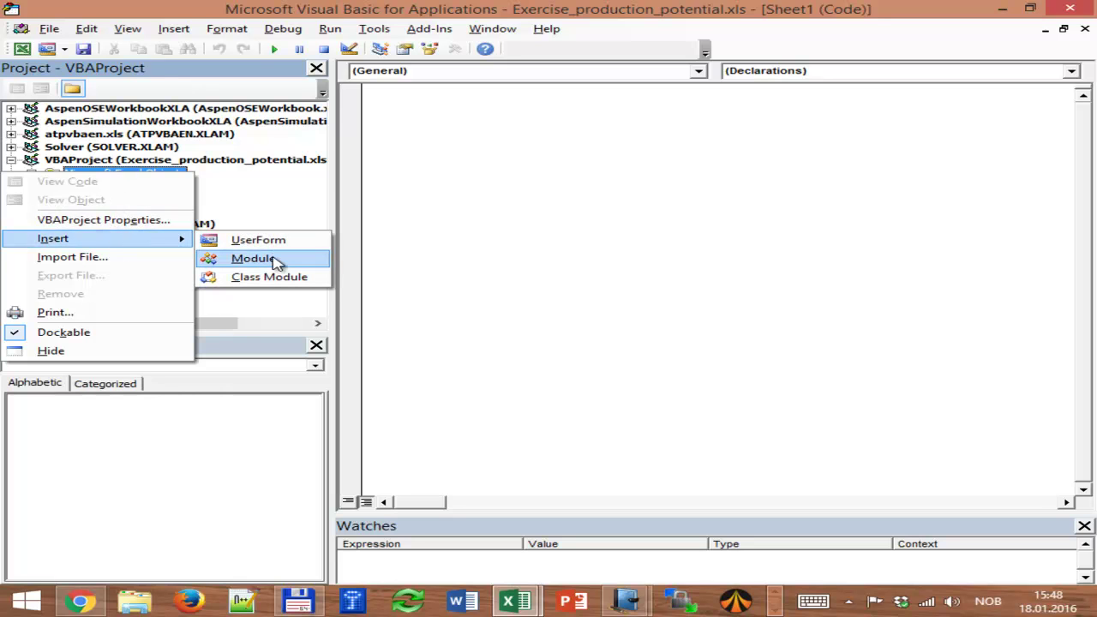
pyautogui.click(273, 261)
pyautogui.doubleClick(116, 239)
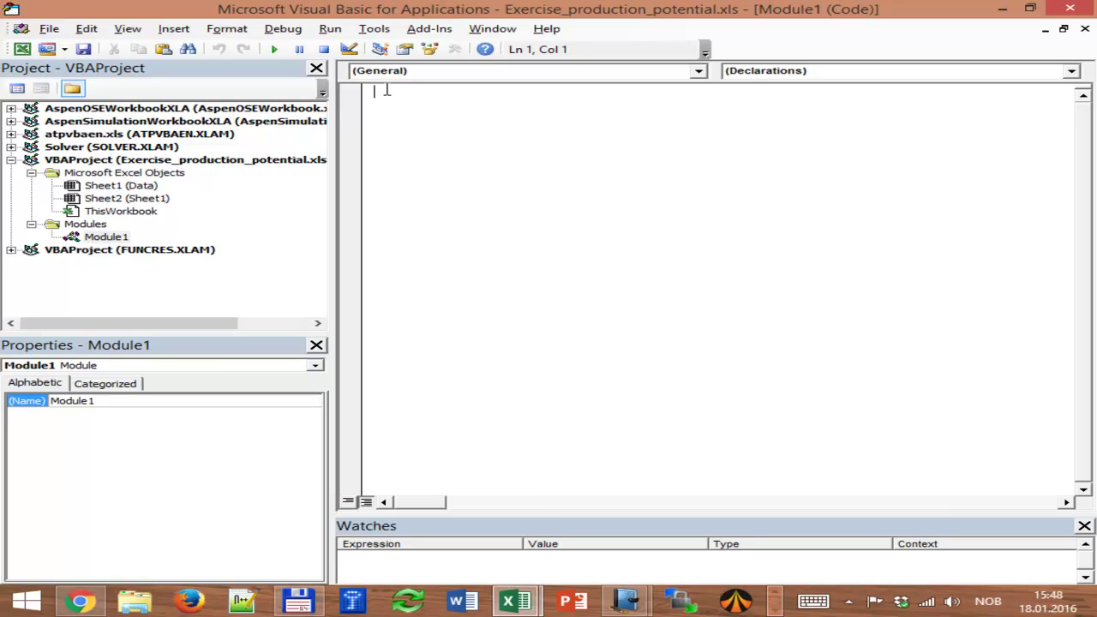
# Declare a function named summation with the arguments x and y in Module1.
pyautogui.write('function ')
pyautogui.write('add')
pyautogui.press('BackSpace')
pyautogui.press('BackSpace')
pyautogui.press('BackSpace')
pyautogui.press('BackSpace')
pyautogui.write('summation(')
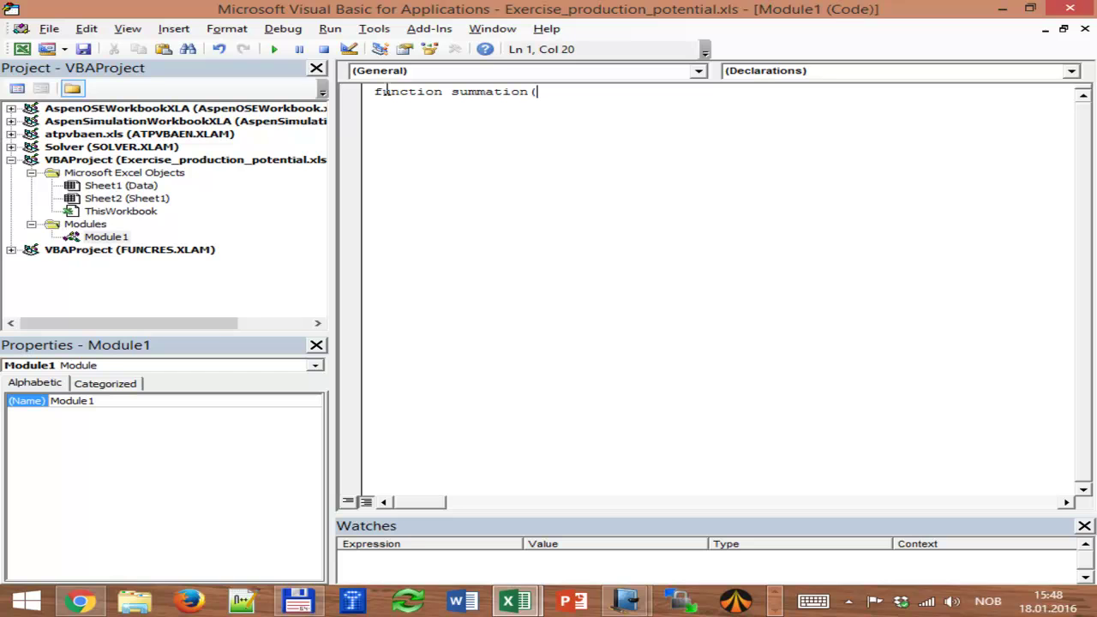
pyautogui.write('x,y)')
pyautogui.press('Return')
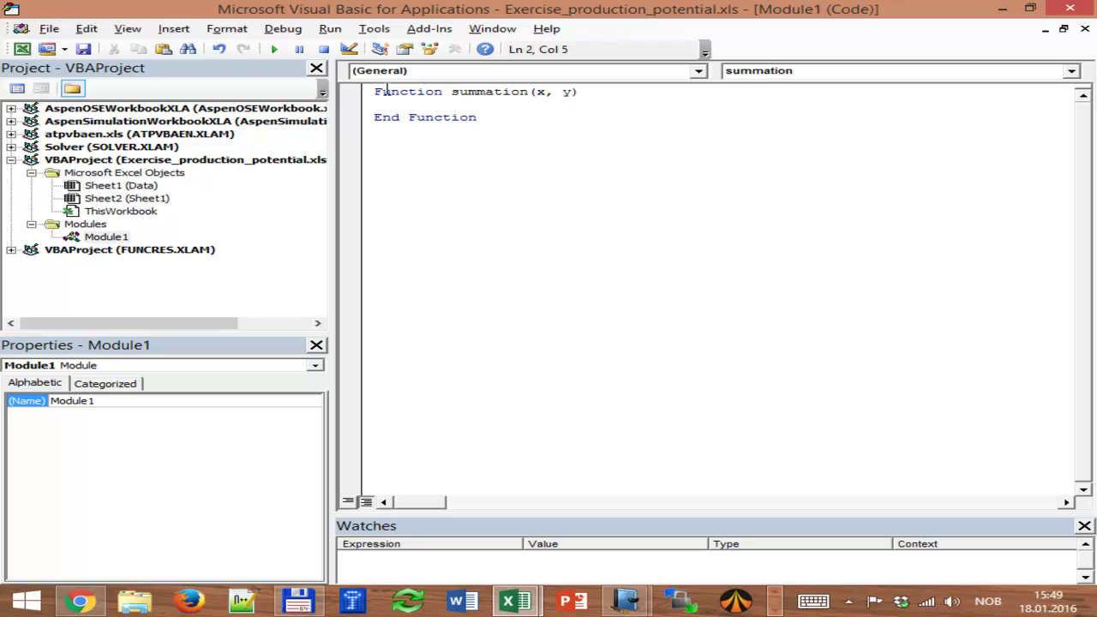
# Make the summation function return x+y and save the project.
pyautogui.write('summation')
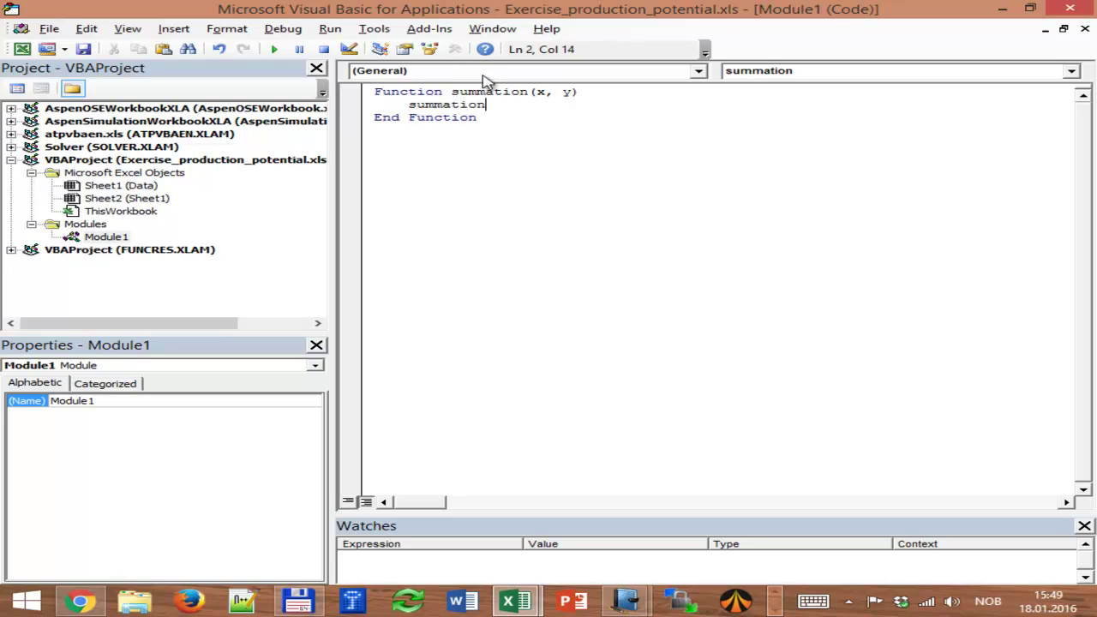
pyautogui.write('=x+y')
pyautogui.click(425, 142)
pyautogui.click(84, 48)
# Return to the new worksheet in the Excel workbook and enter 2 in B3 and 3 in B4.
pyautogui.click(1003, 10)
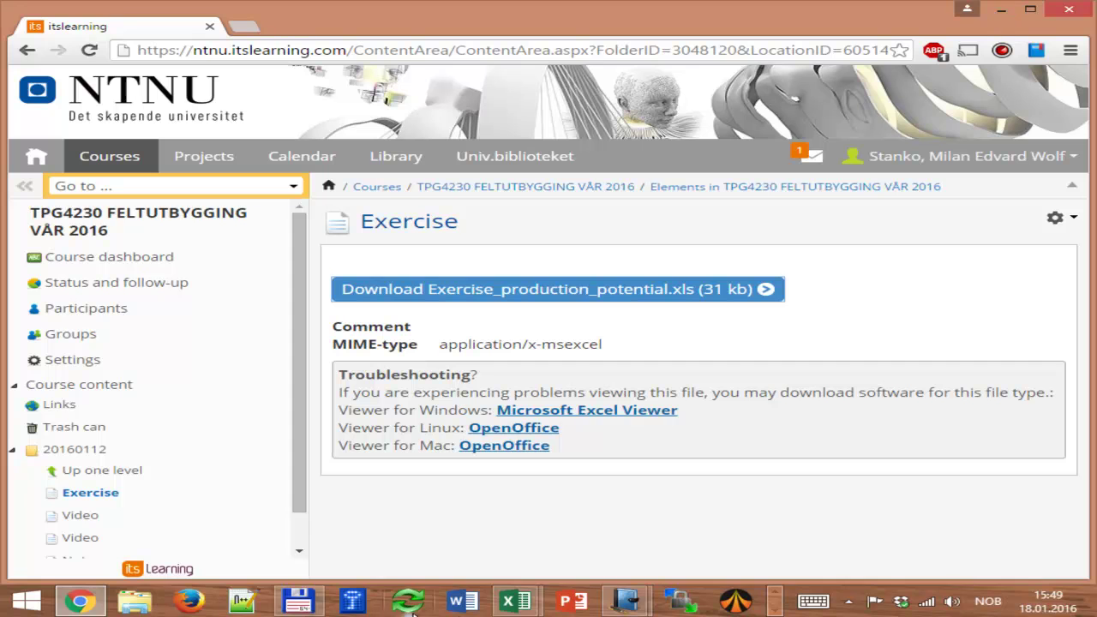
pyautogui.moveTo(516, 600)
pyautogui.click(438, 490)
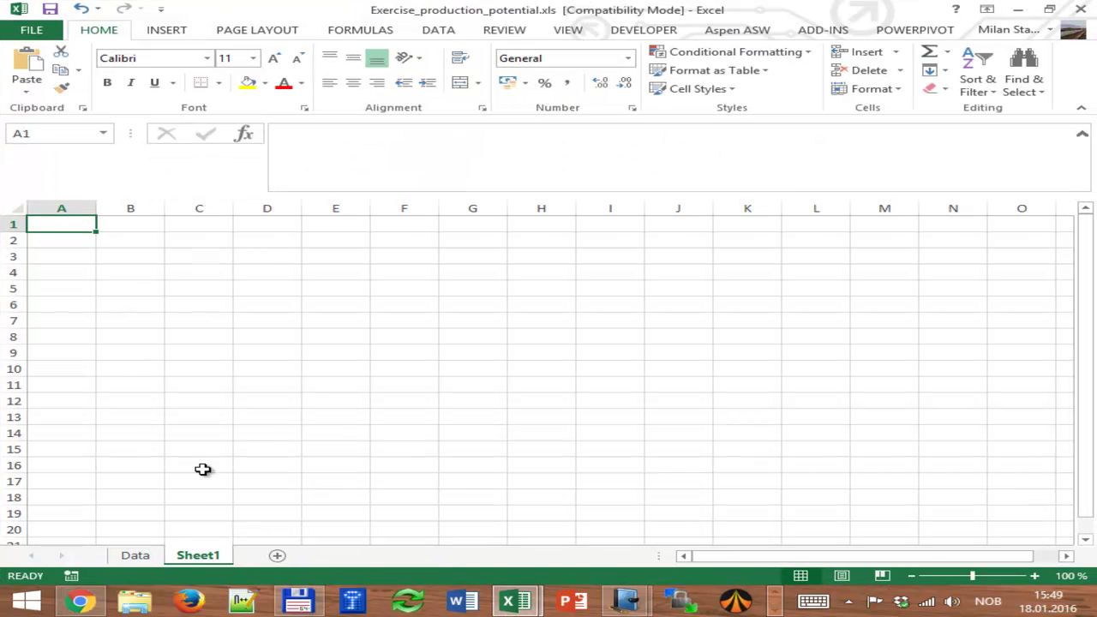
pyautogui.click(129, 255)
pyautogui.write('2')
pyautogui.press('Return')
pyautogui.write('3')
pyautogui.press('Return')
# Enter the custom function formula =summation(B3,B4) in cell B5.
pyautogui.write('=sum')
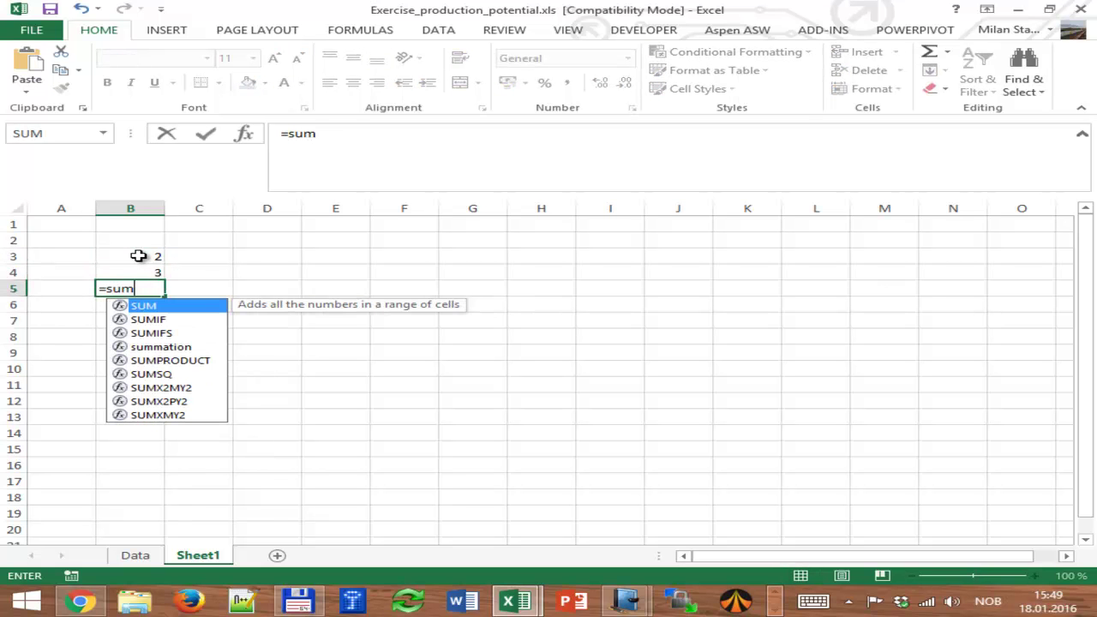
pyautogui.write('m')
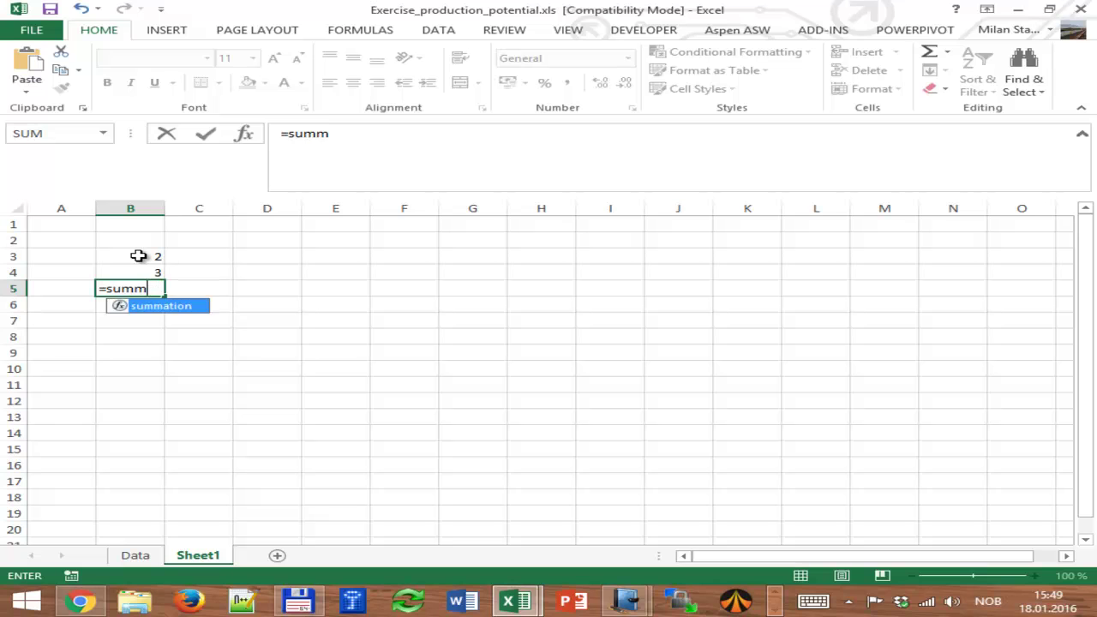
pyautogui.write('ation(')
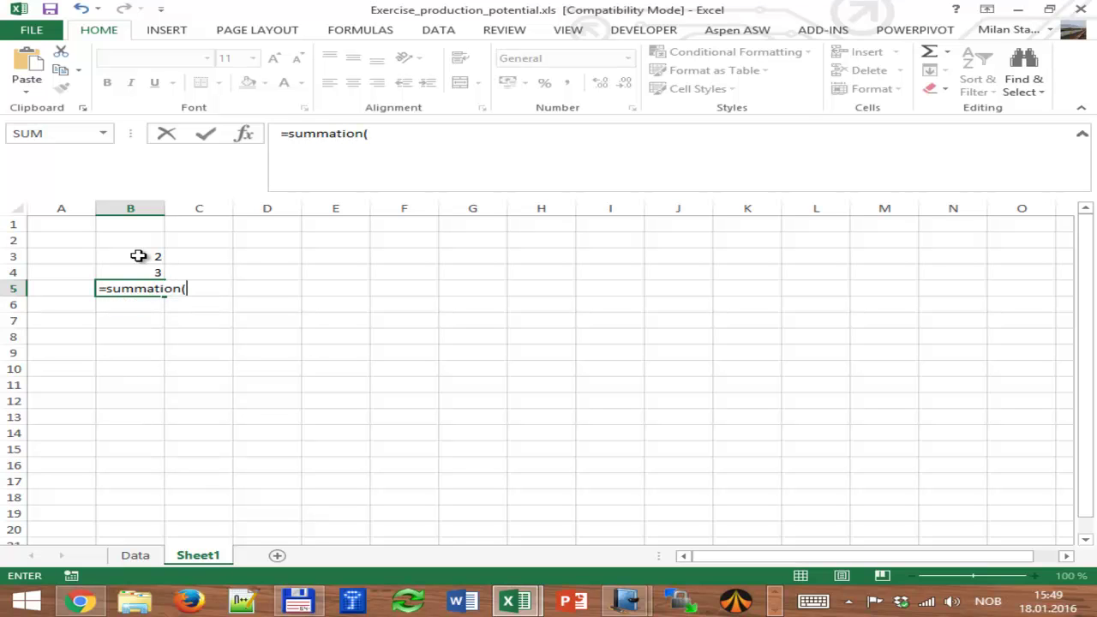
pyautogui.click(138, 256)
pyautogui.write(',')
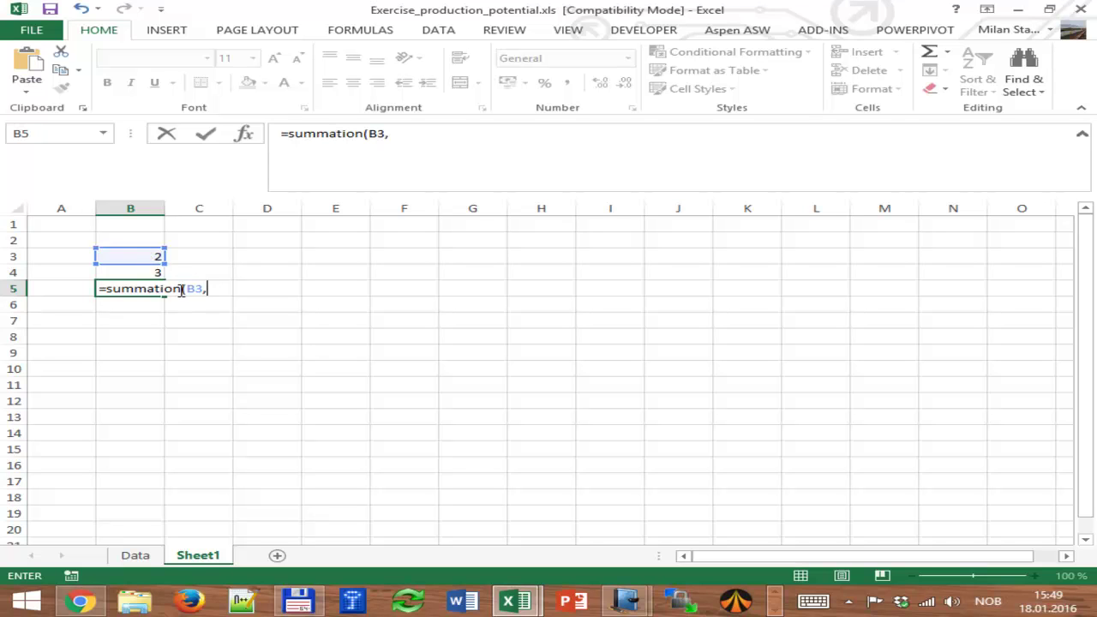
pyautogui.moveTo(185, 289); pyautogui.dragTo(220, 284)
pyautogui.press('BackSpace')
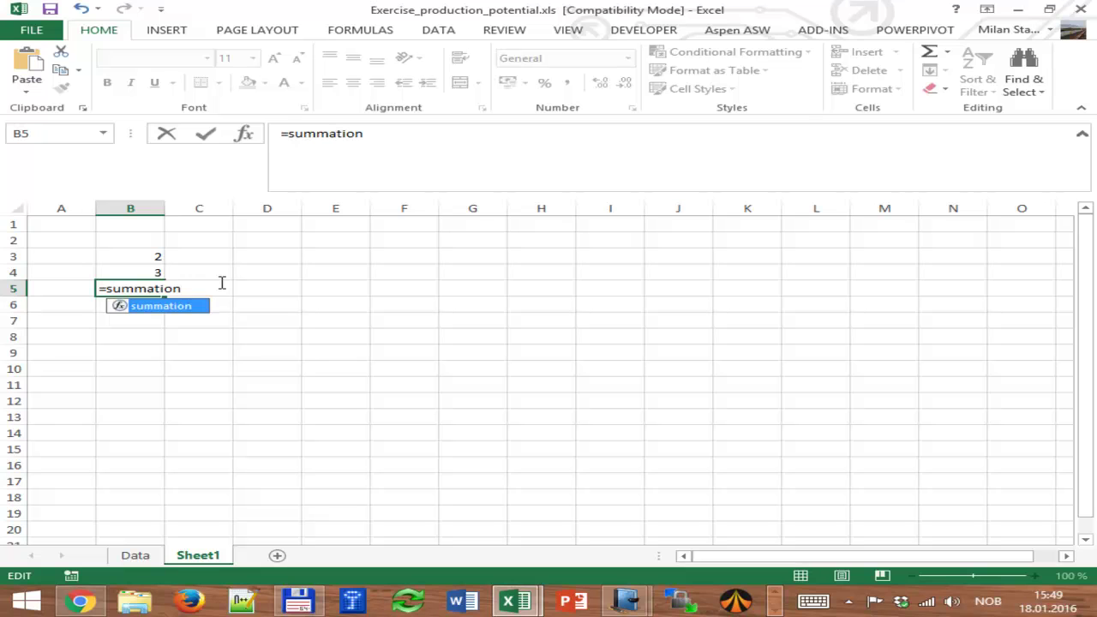
pyautogui.write('(')
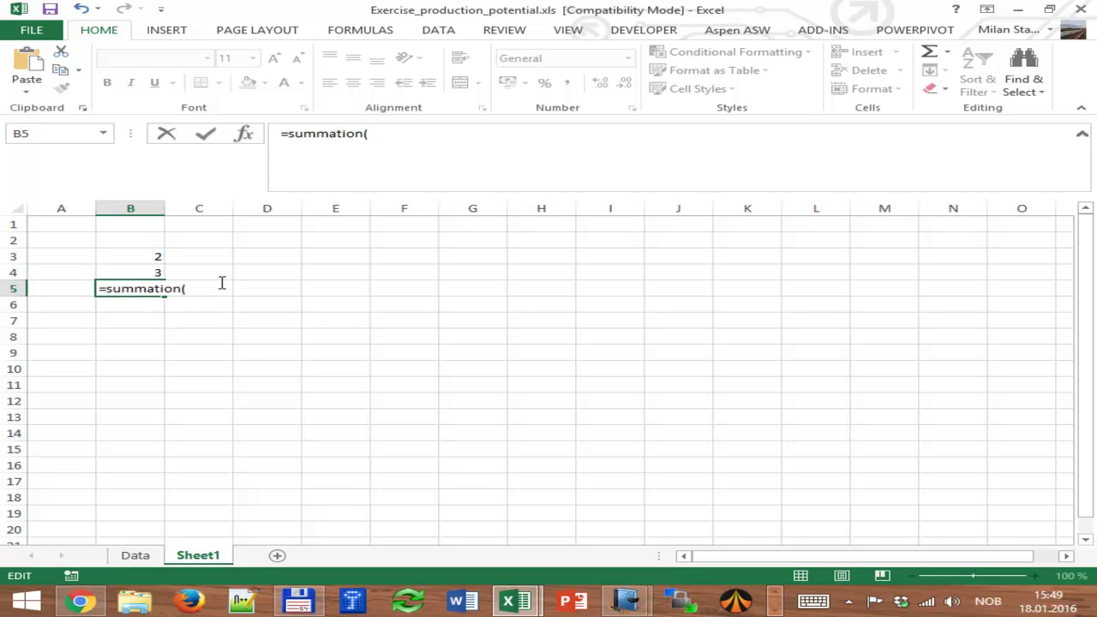
pyautogui.click(135, 255)
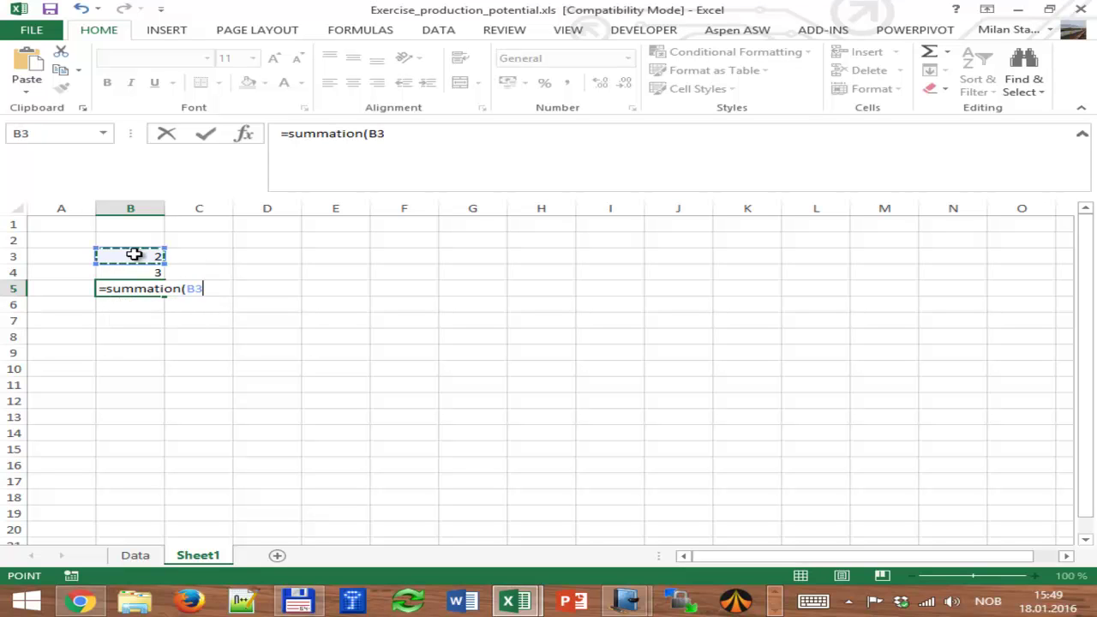
pyautogui.write(',')
pyautogui.click(141, 269)
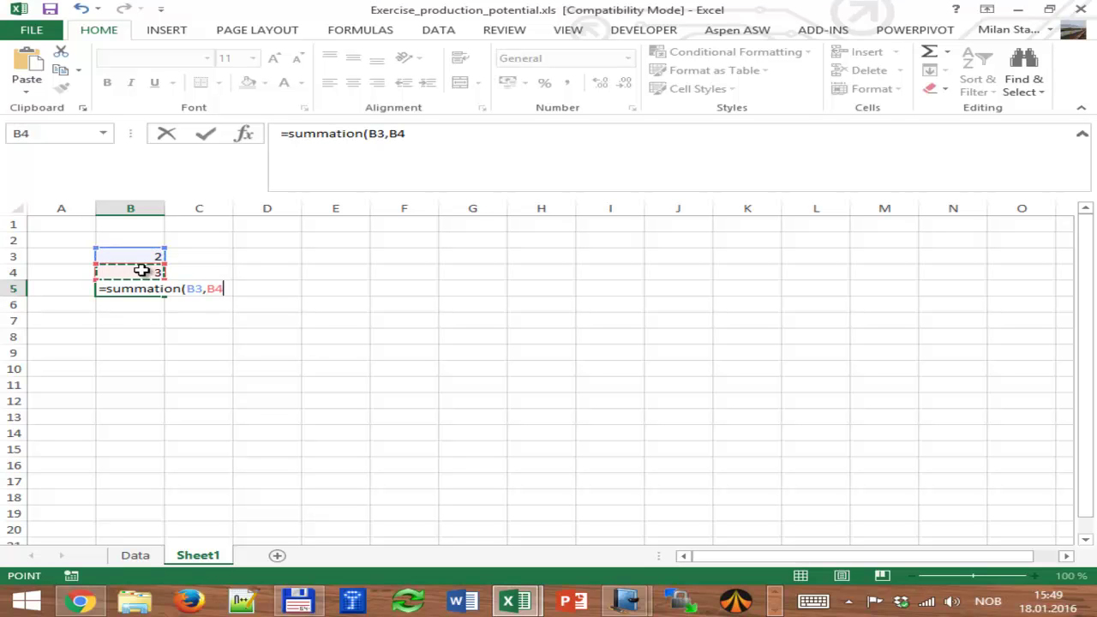
pyautogui.write(')')
pyautogui.press('Return')
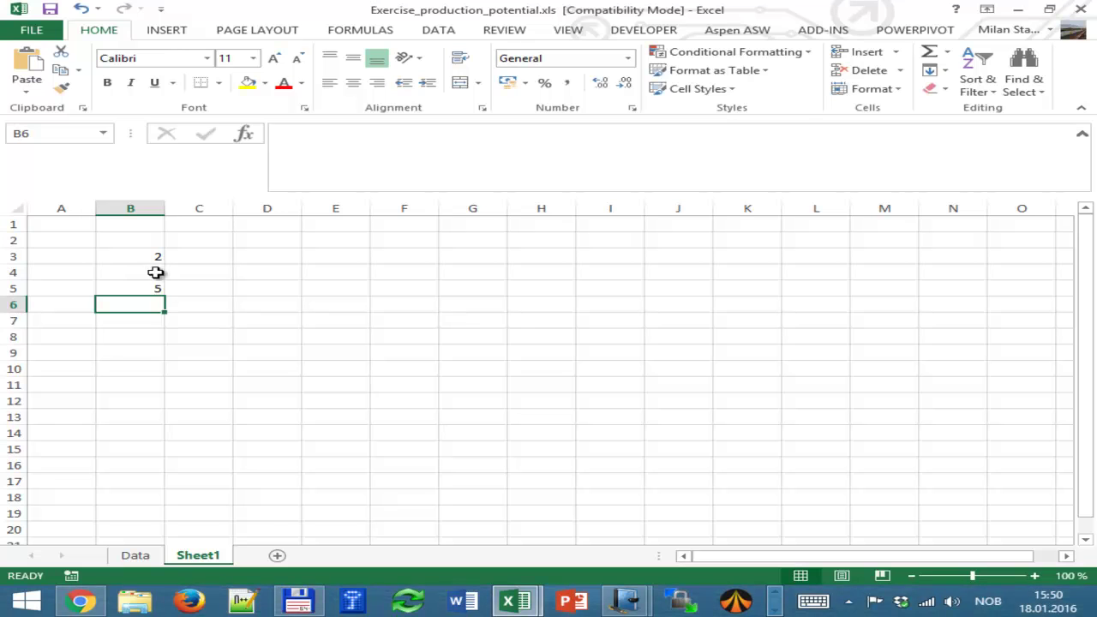
# Clear B5 and start a new formula in it with =summation(.
pyautogui.click(151, 289)
pyautogui.press('BackSpace')
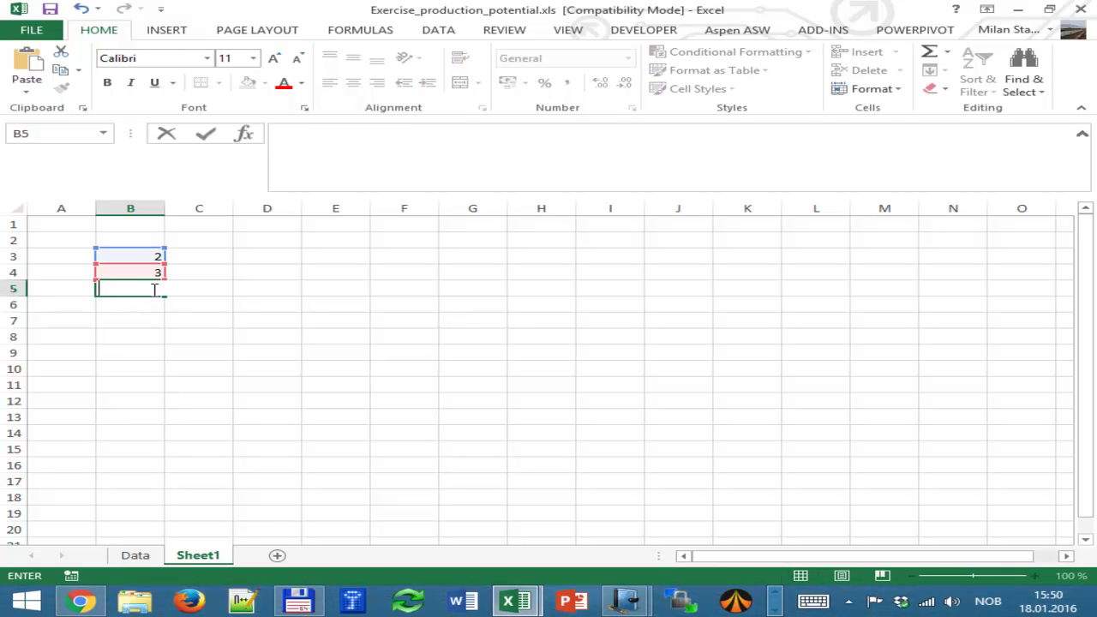
pyautogui.press('Return')
pyautogui.click(152, 289)
pyautogui.write('summ')
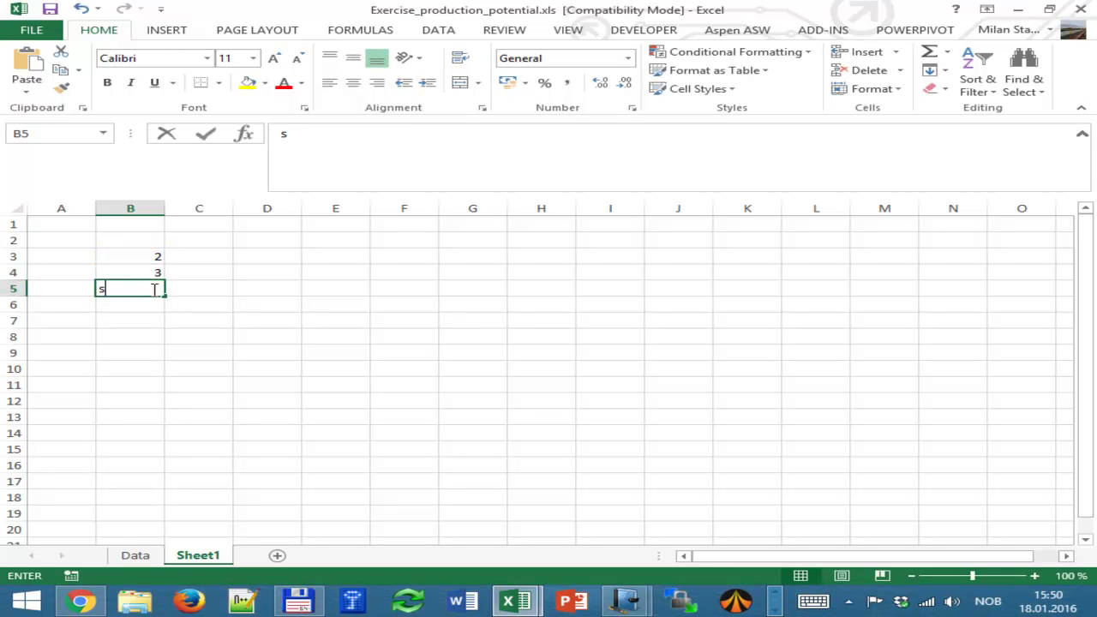
pyautogui.press('BackSpace')
pyautogui.press('BackSpace')
pyautogui.press('BackSpace')
pyautogui.press('BackSpace')
pyautogui.write('=summatiopn')
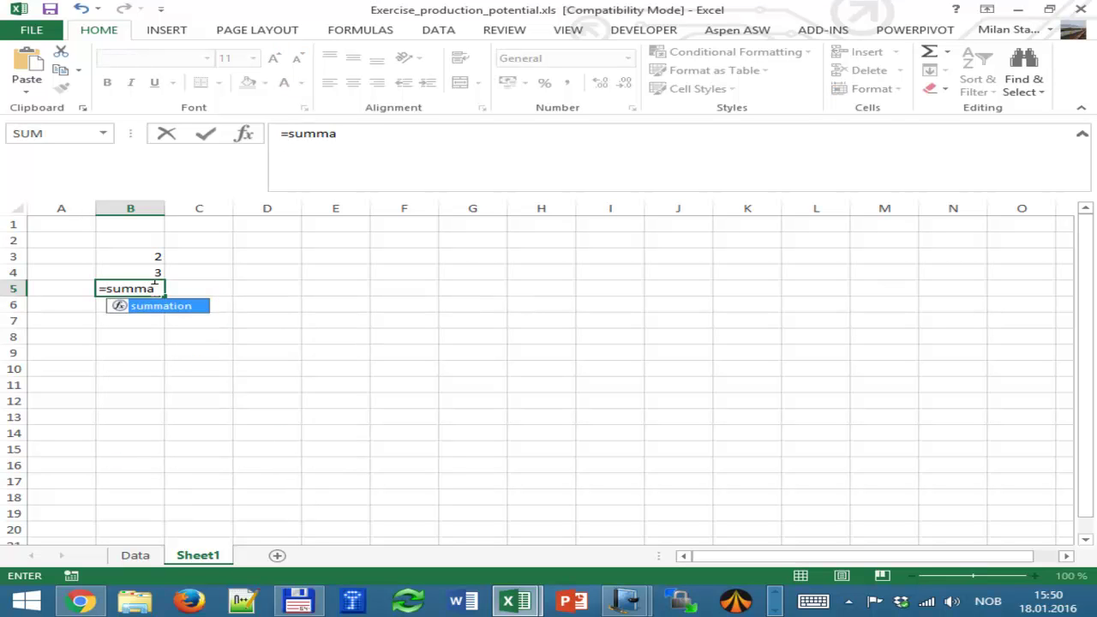
pyautogui.press('BackSpace')
pyautogui.press('BackSpace')
pyautogui.write('n(')
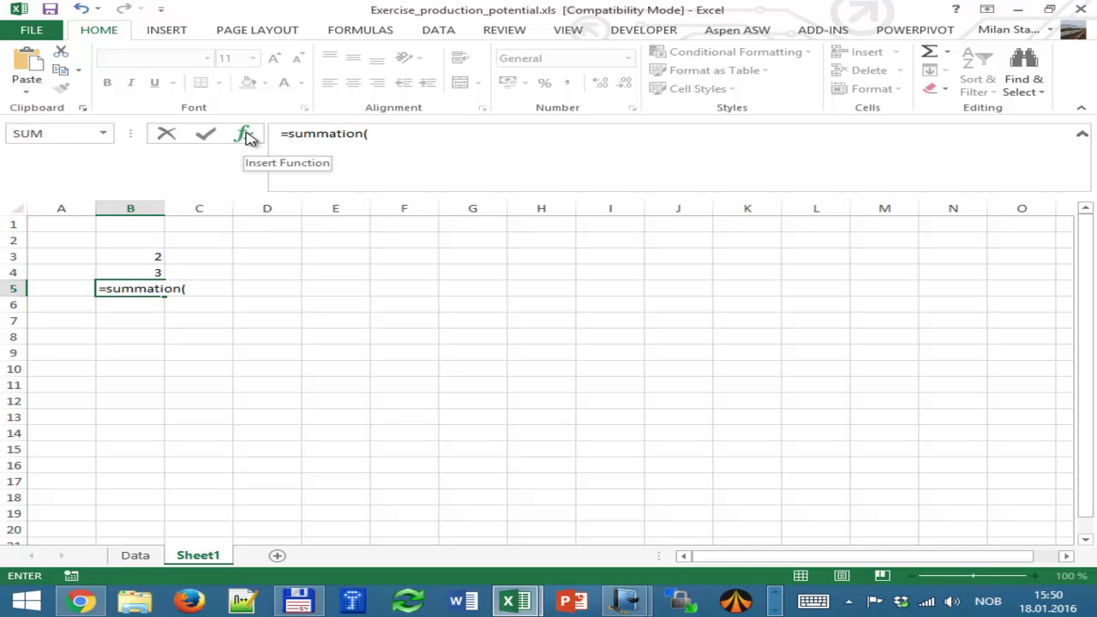
# Set the summation function's arguments to B3 for X and B4 for Y through Insert Function and accept the formula.
pyautogui.click(245, 135)
pyautogui.moveTo(901, 255); pyautogui.dragTo(607, 210)
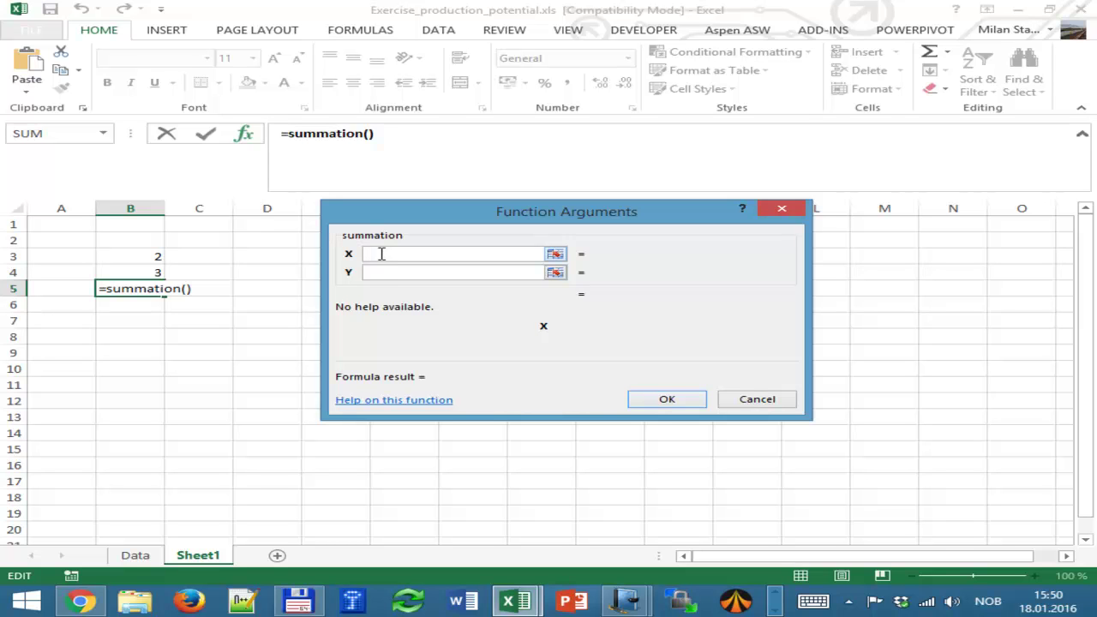
pyautogui.click(136, 253)
pyautogui.click(377, 271)
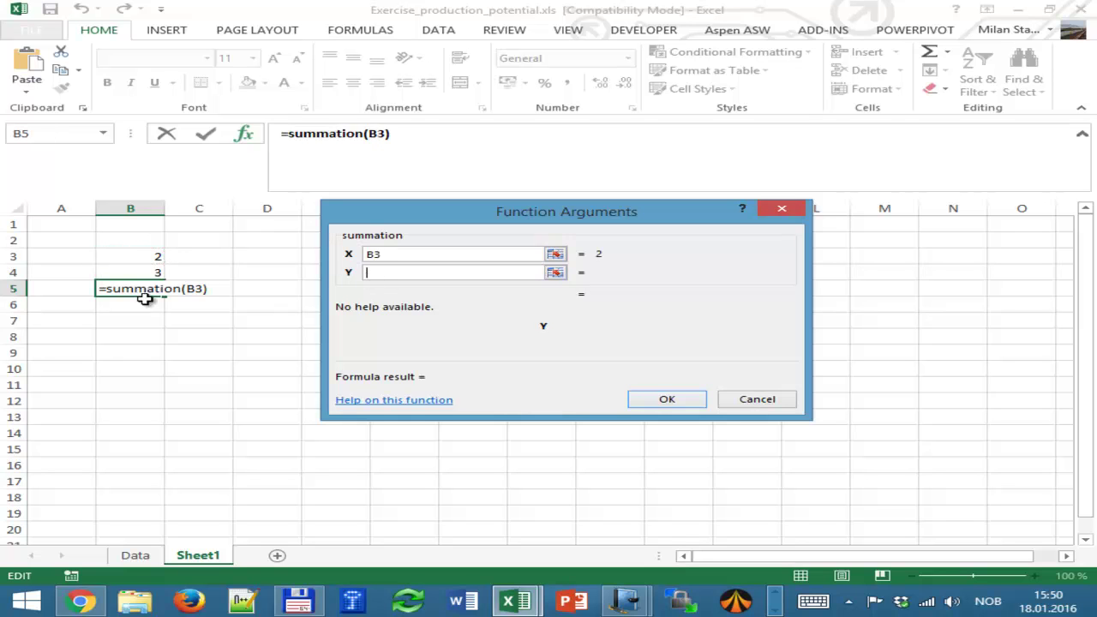
pyautogui.click(149, 270)
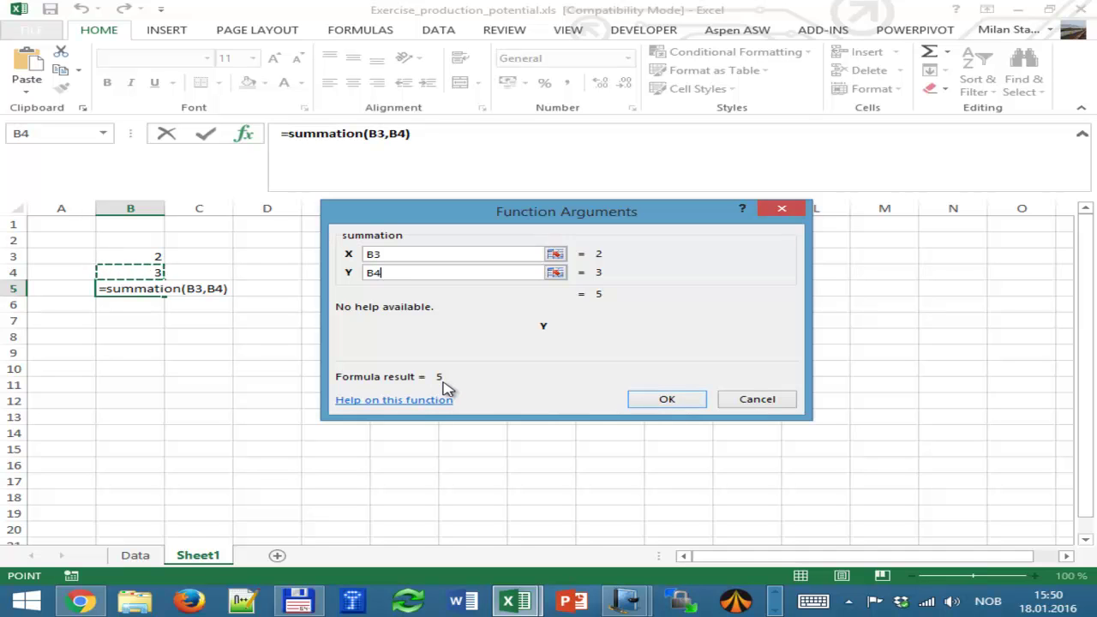
pyautogui.click(669, 399)
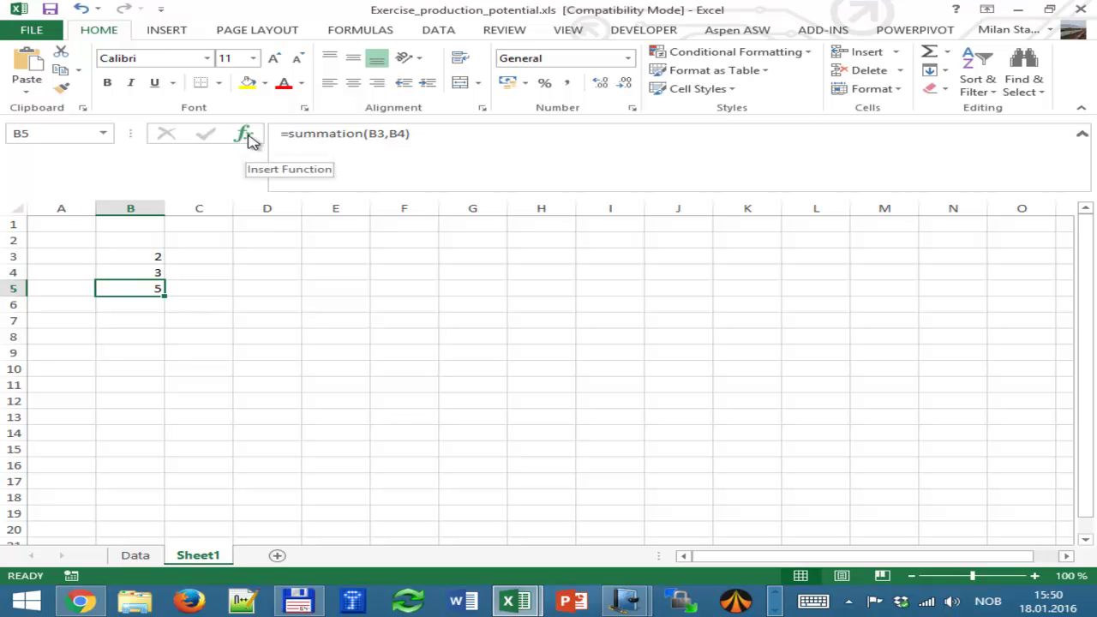
# Clear B5 and try inserting summation from the User Defined function category, cancelling at its arguments.
pyautogui.press('F2')
pyautogui.press('Escape')
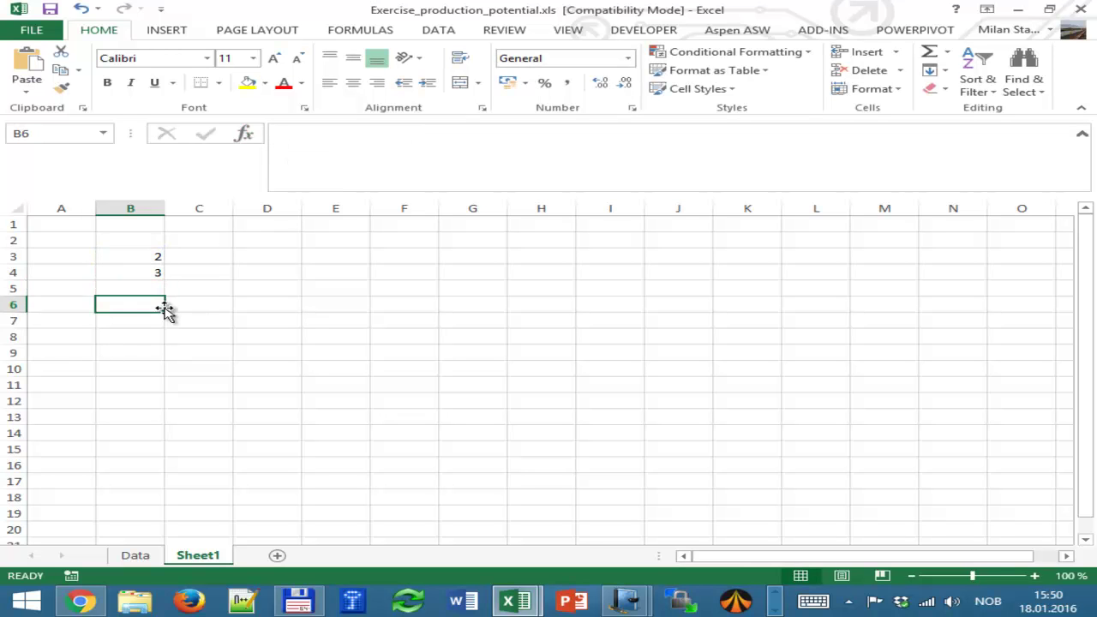
pyautogui.click(244, 134)
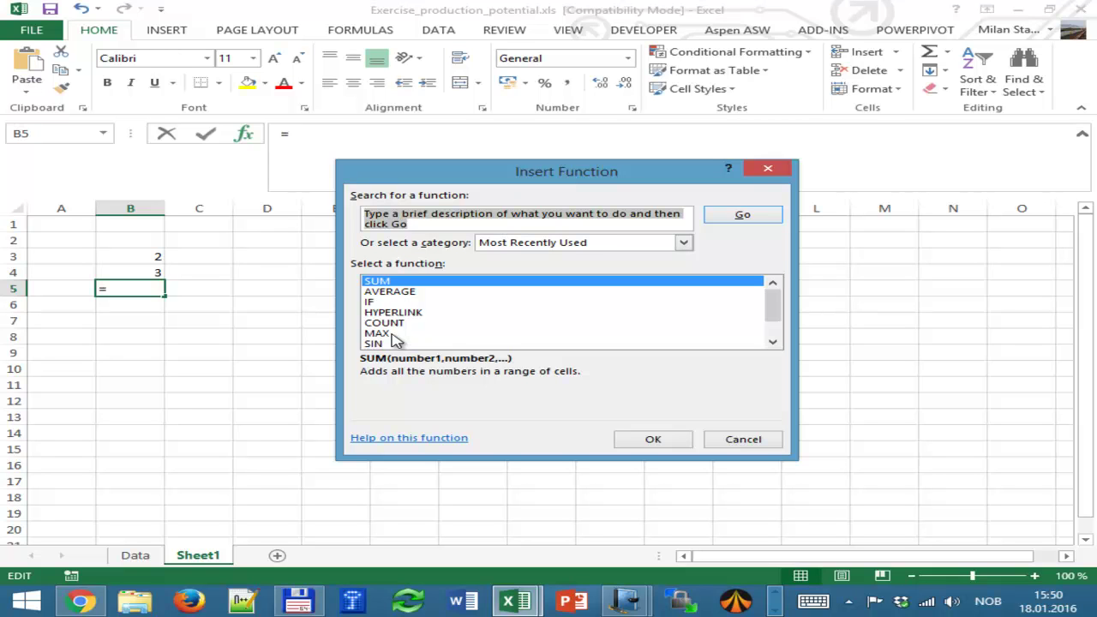
pyautogui.click(541, 244)
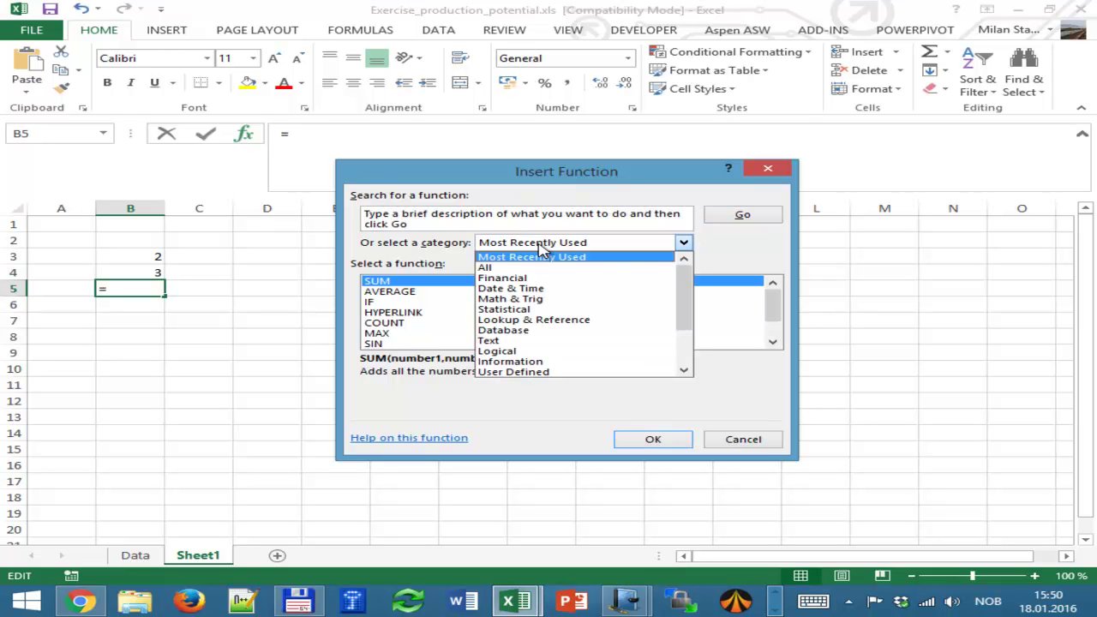
pyautogui.click(541, 374)
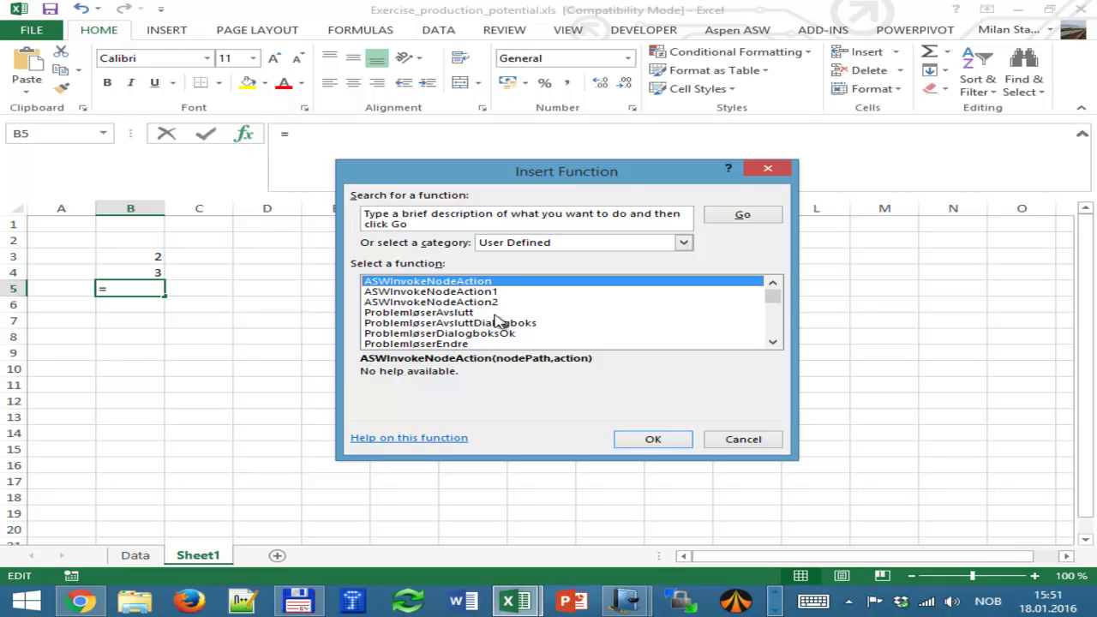
pyautogui.moveTo(775, 298); pyautogui.dragTo(770, 340)
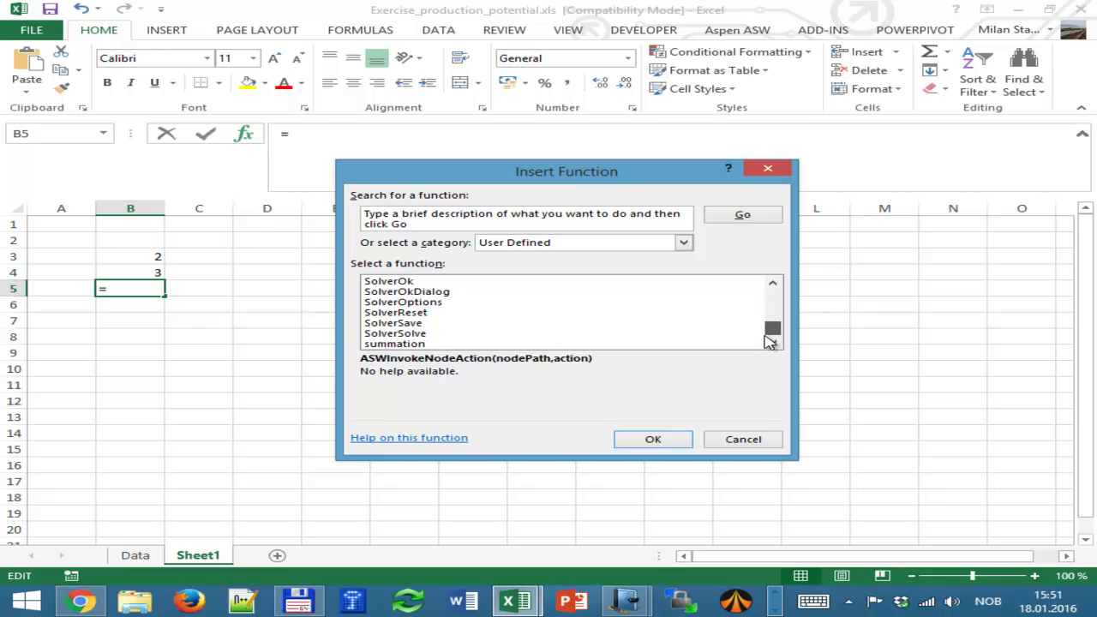
pyautogui.click(392, 344)
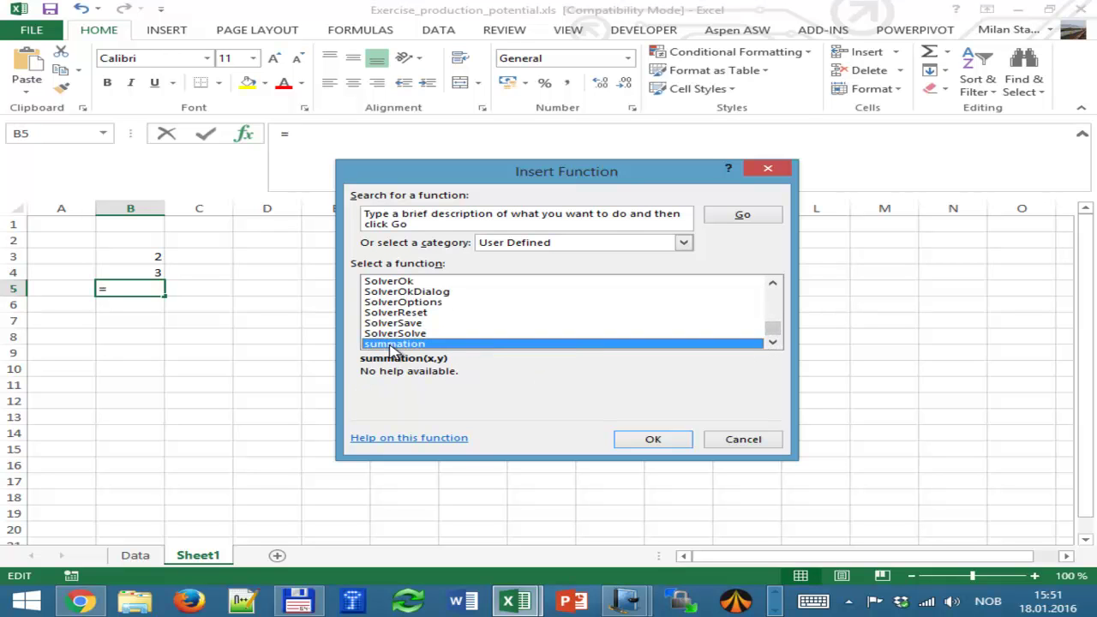
pyautogui.click(662, 441)
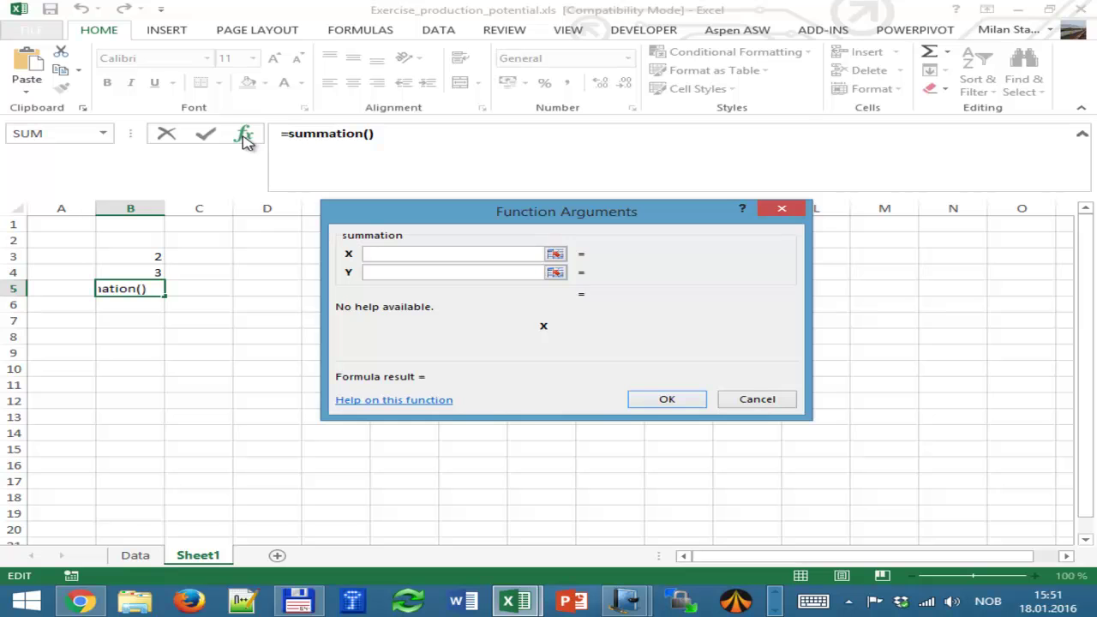
pyautogui.click(758, 400)
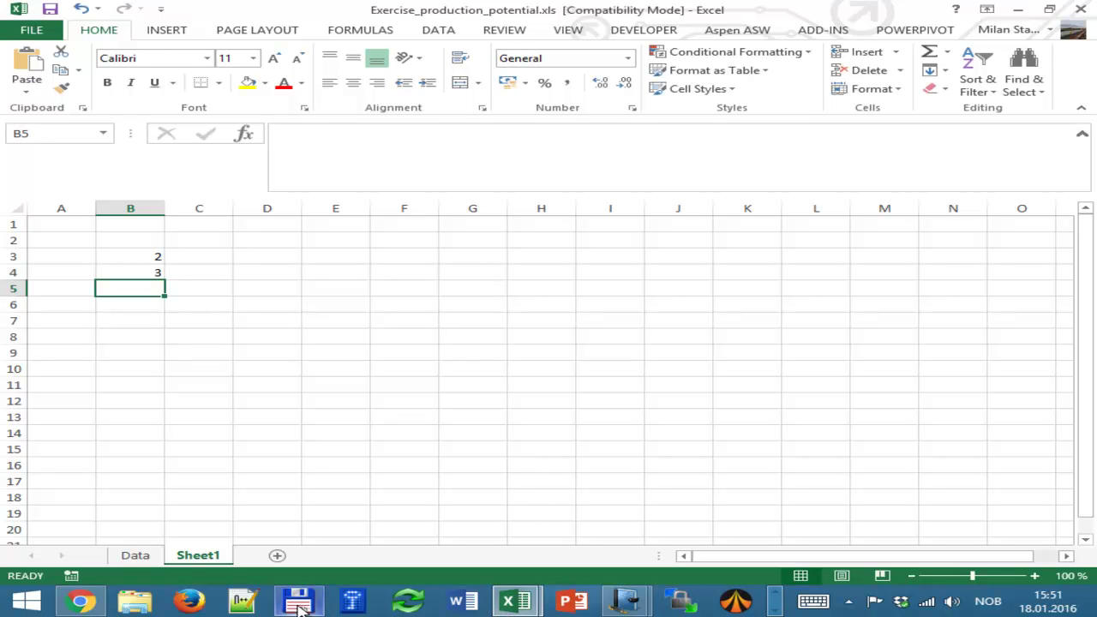
# Switch to the Visual Basic editor and change the function declaration in Module1 to lininterpol(x1, y1, x2, y2, x3).
pyautogui.click(515, 600)
pyautogui.click(617, 507)
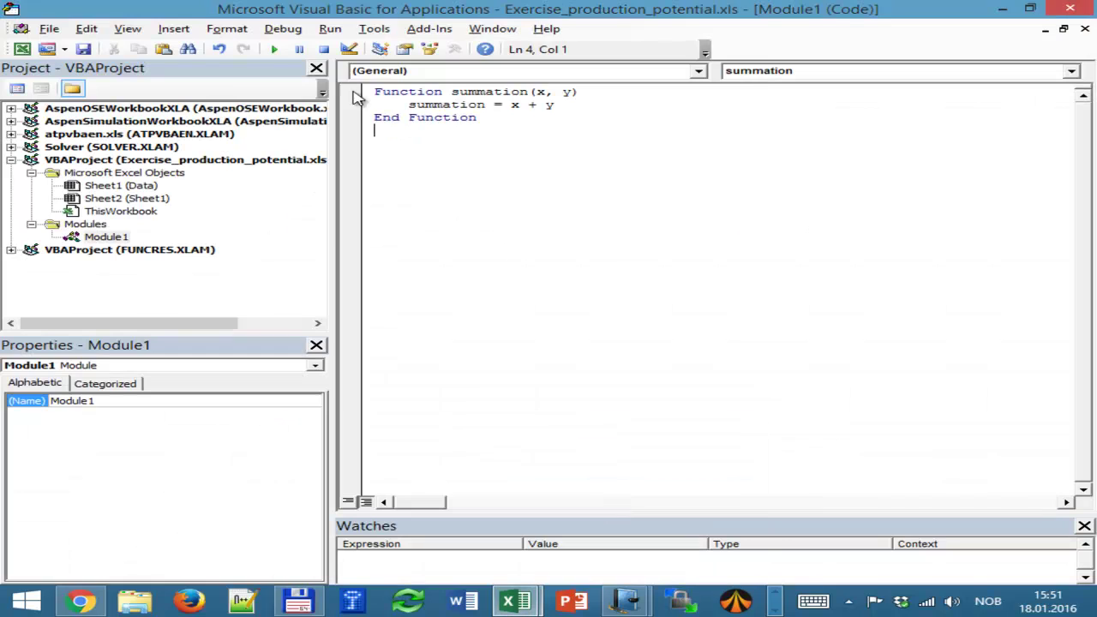
pyautogui.moveTo(451, 92); pyautogui.dragTo(532, 100)
pyautogui.write('lininterpu')
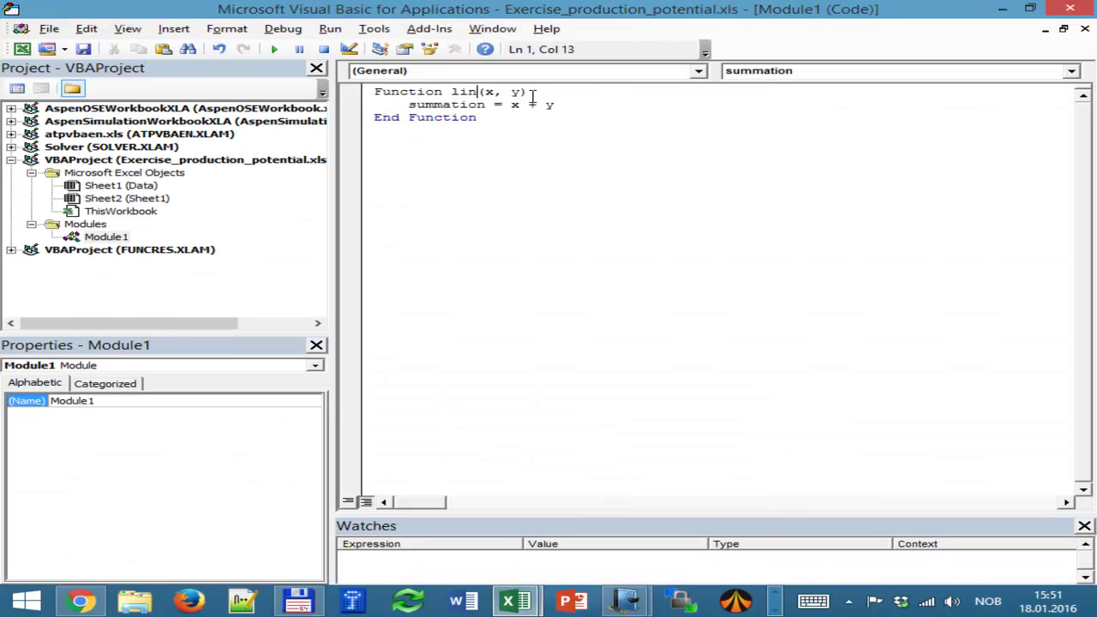
pyautogui.write('l')
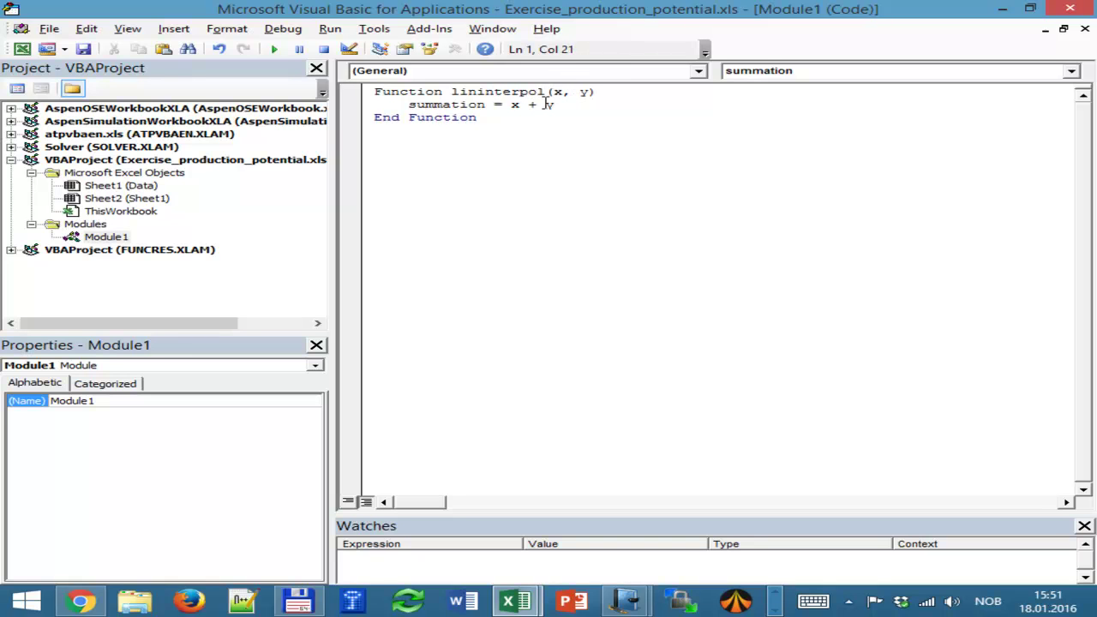
pyautogui.write('1')
pyautogui.click(597, 91)
pyautogui.write('1')
pyautogui.write(', x2, y2, x3')
pyautogui.click(521, 134)
# Replace the function's assignment line with lininterpol = y1+((x1-x3)).
pyautogui.moveTo(452, 92); pyautogui.dragTo(545, 92)
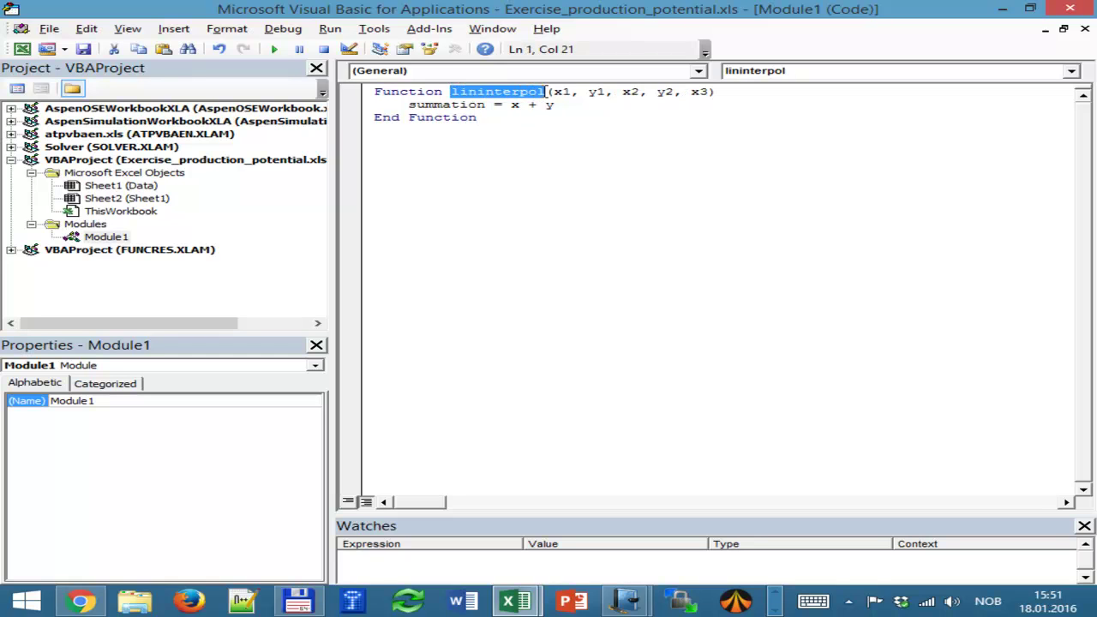
pyautogui.moveTo(408, 105); pyautogui.dragTo(580, 105)
pyautogui.hotkey('ctrl', 'v')
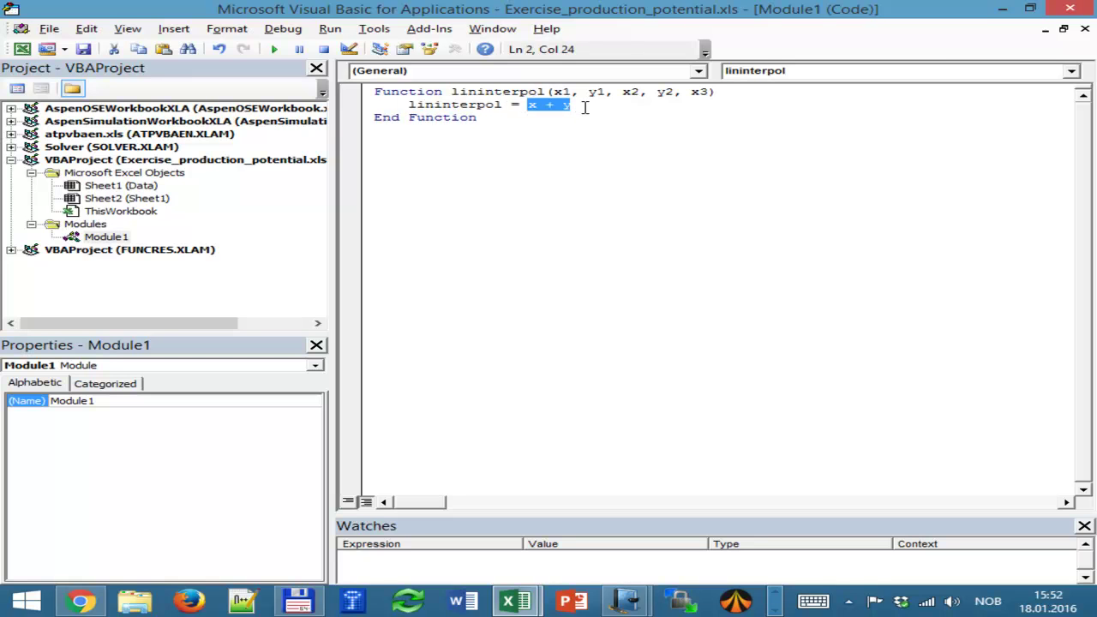
pyautogui.write('y1')
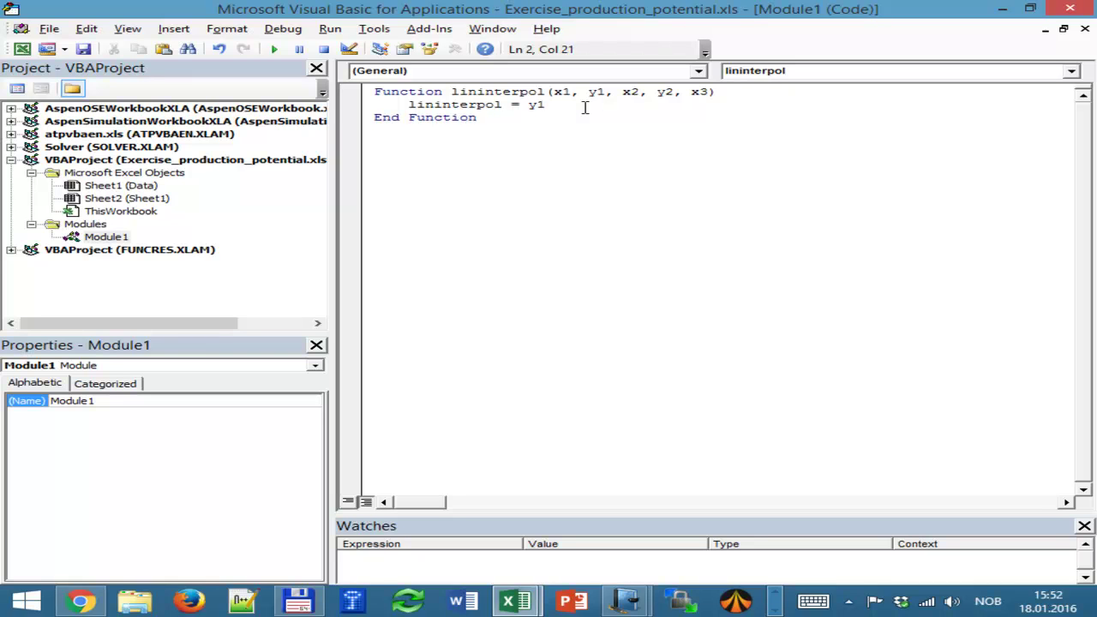
pyautogui.write('+()')
pyautogui.press('Left')
pyautogui.write('()')
pyautogui.press('Left')
pyautogui.write('x1-x3')
# Insert the slope term ((y2-y1)/(x2-x1)) before (x1-x3) in the lininterpol expression.
pyautogui.click(569, 104)
pyautogui.click(564, 103)
pyautogui.write('()')
pyautogui.click(571, 104)
pyautogui.write('()/()')
pyautogui.click(580, 104)
pyautogui.write('y2-y1')
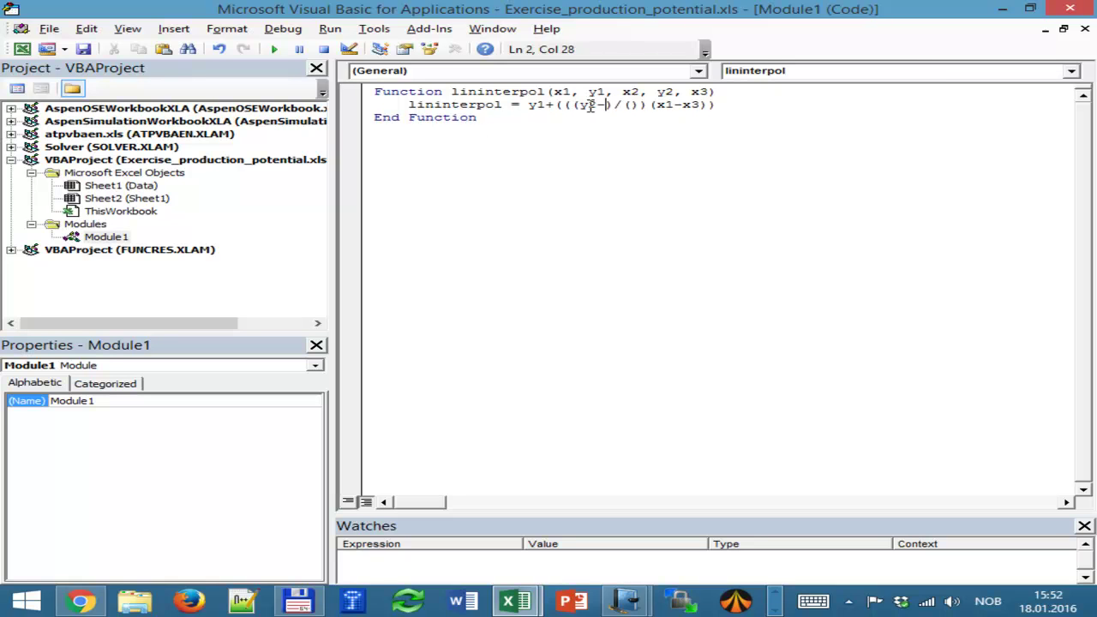
pyautogui.click(647, 105)
pyautogui.write('x2-x1')
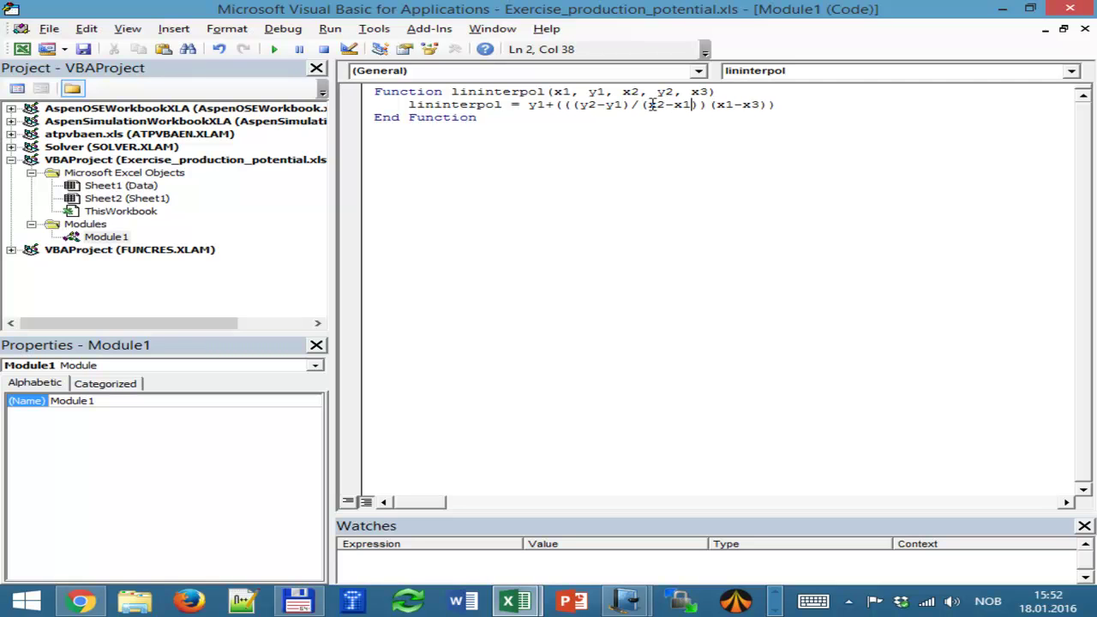
# Insert the missing multiplication sign between the slope term and (x1-x3) in the lininterpol expression.
pyautogui.click(650, 128)
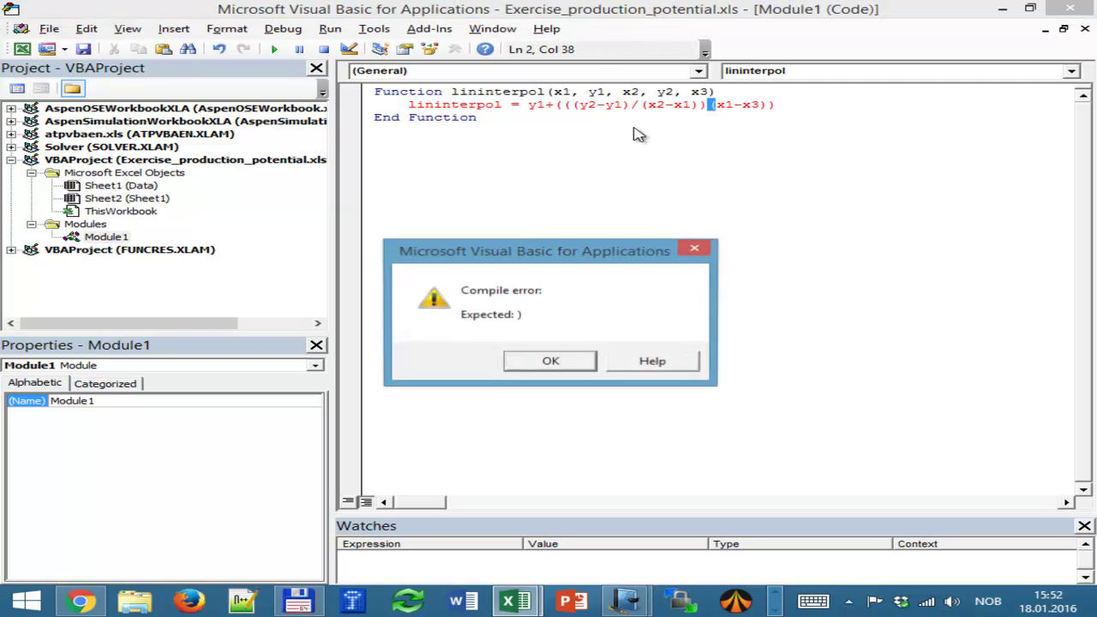
pyautogui.click(550, 361)
pyautogui.click(708, 104)
pyautogui.write('*')
pyautogui.click(690, 156)
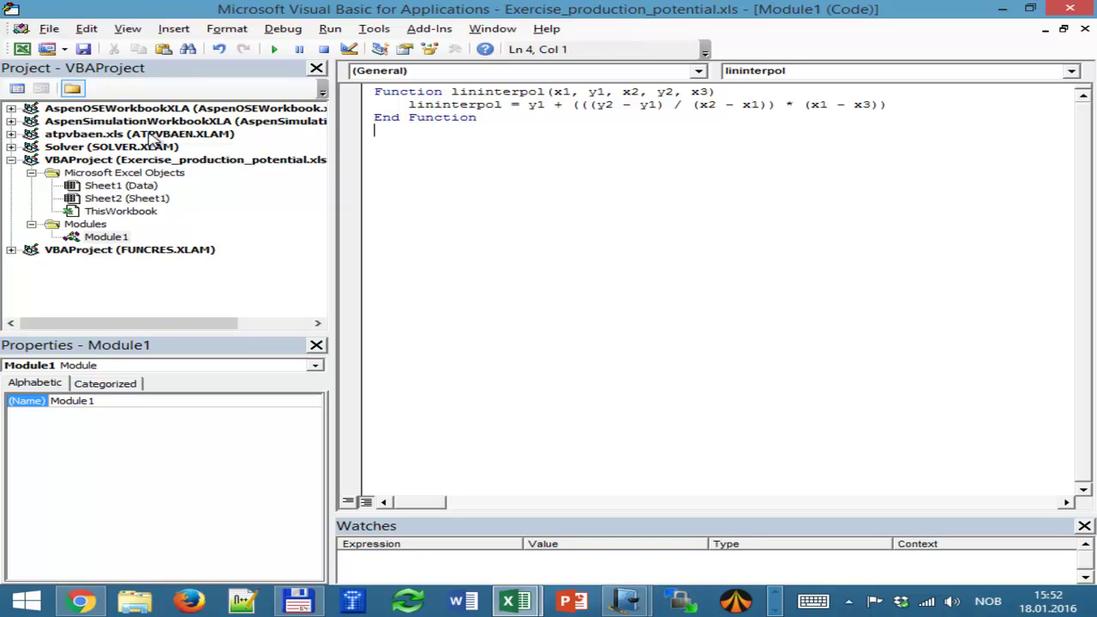
# Save Exercise_production_potential.xls with the finished function and return to the workbook's Data sheet.
pyautogui.click(84, 50)
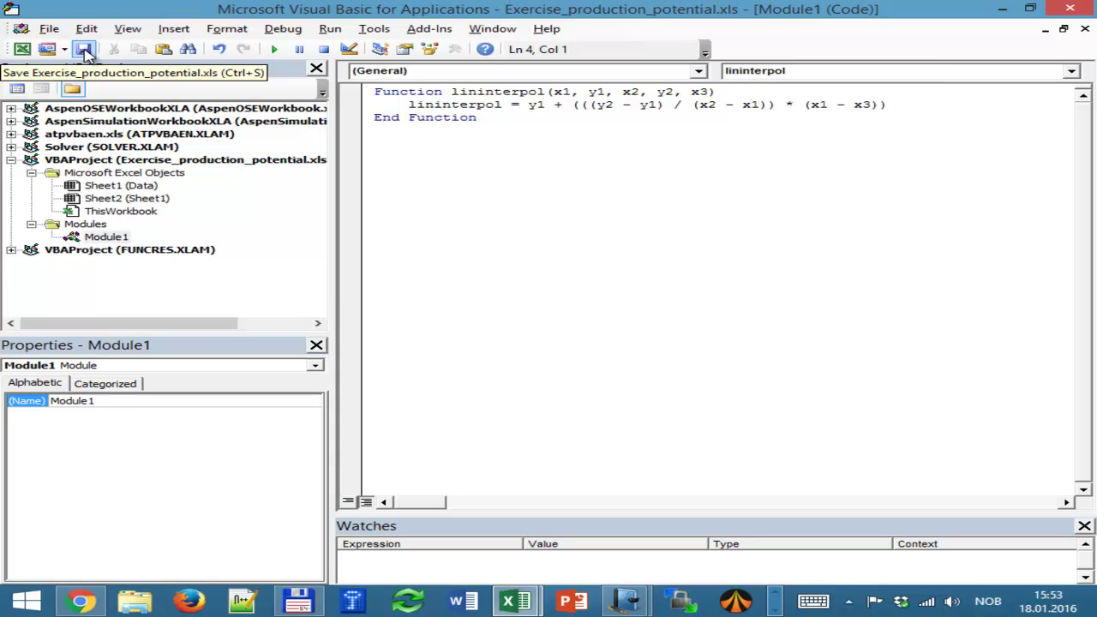
pyautogui.click(84, 51)
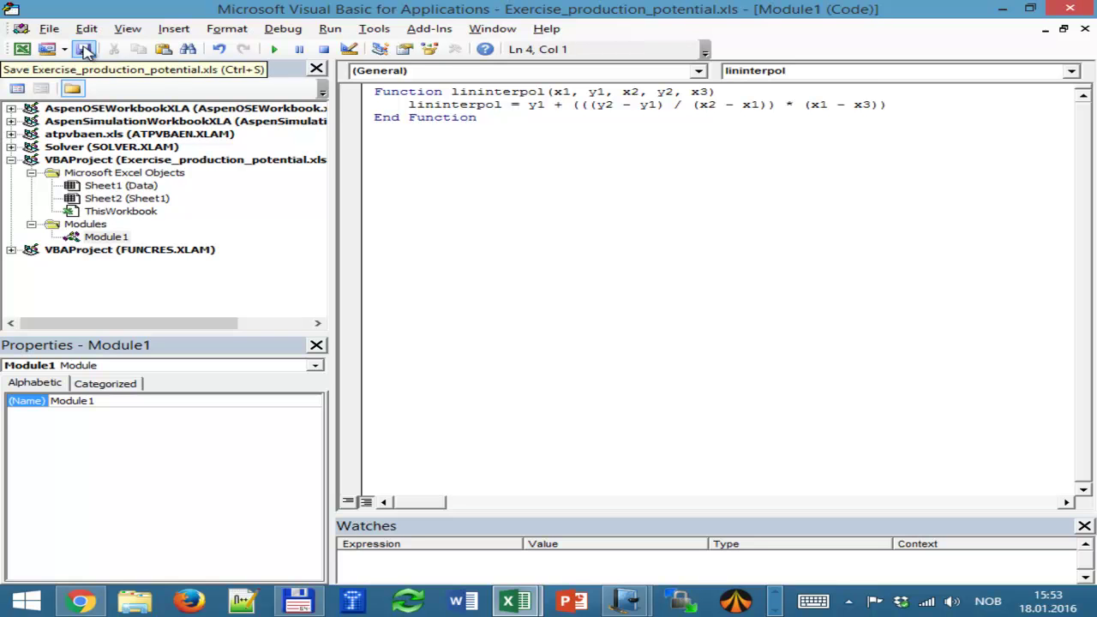
pyautogui.click(1005, 8)
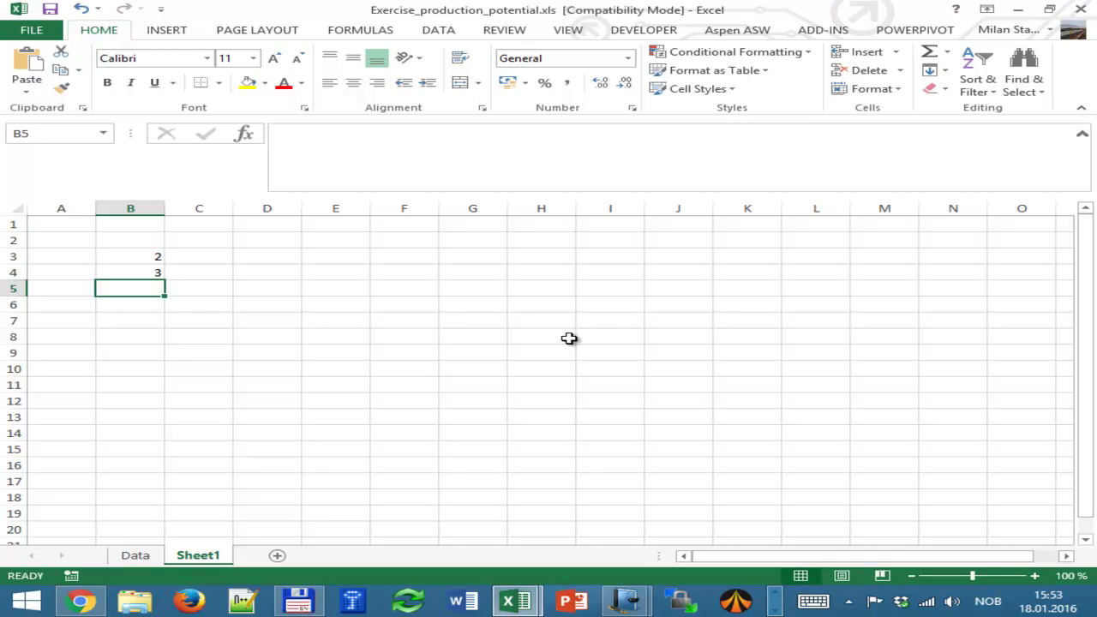
pyautogui.hotkey('alt', 'F11')
pyautogui.hotkey('alt', 'F11')
pyautogui.click(135, 557)
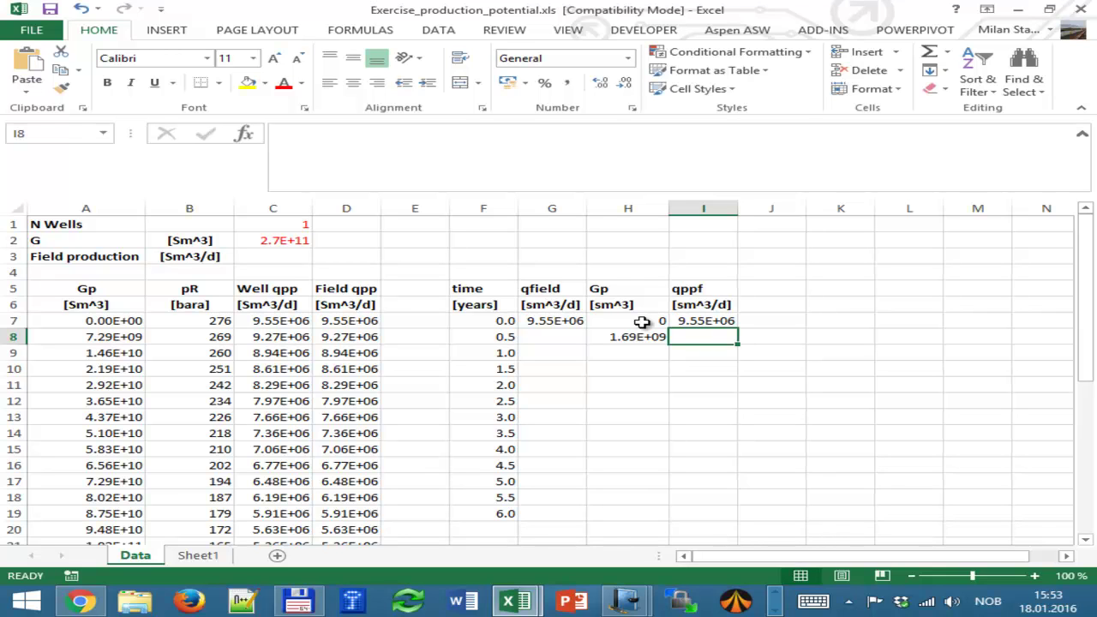
# Start a lininterpol formula in cell I8 and open its function arguments, keeping the Gp and Field qpp data uncovered.
pyautogui.click(317, 140)
pyautogui.write('=')
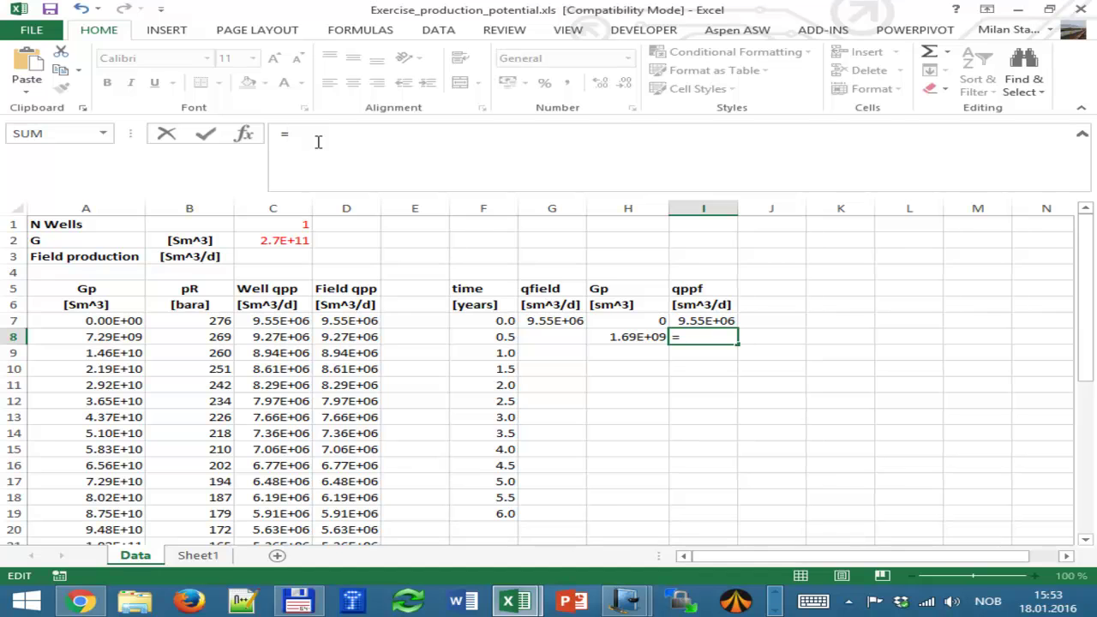
pyautogui.write('linin')
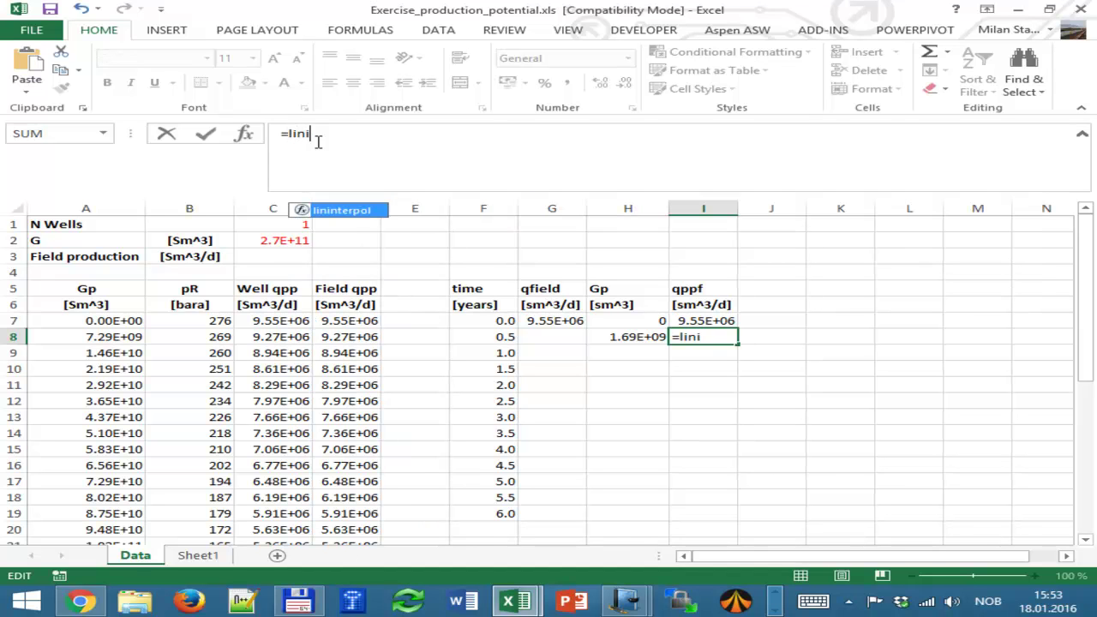
pyautogui.doubleClick(347, 212)
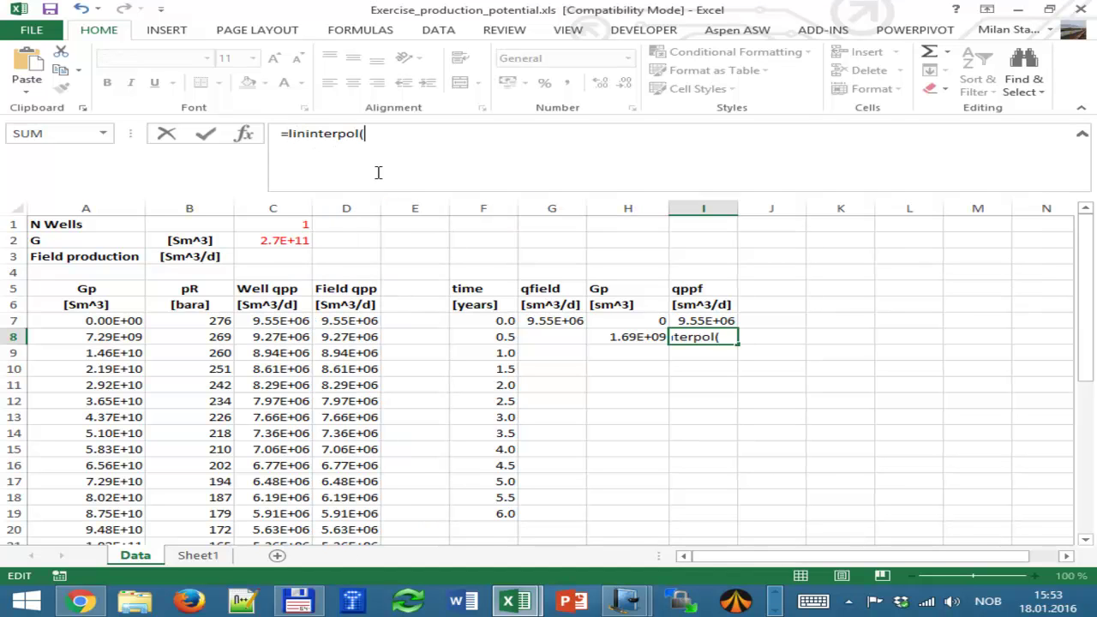
pyautogui.click(244, 137)
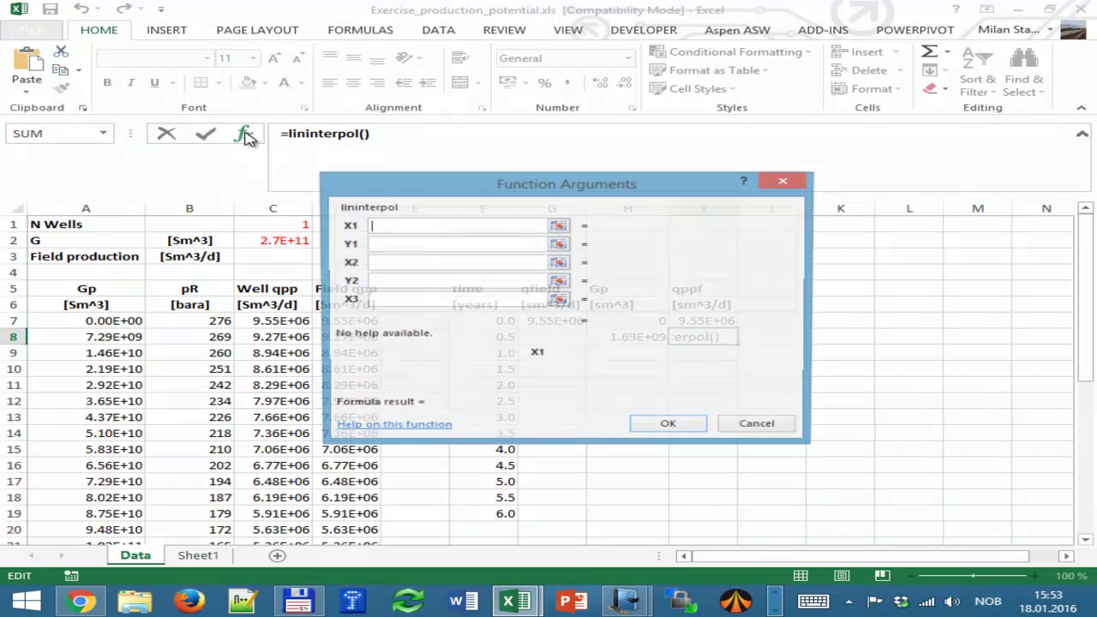
pyautogui.moveTo(511, 180); pyautogui.dragTo(701, 174)
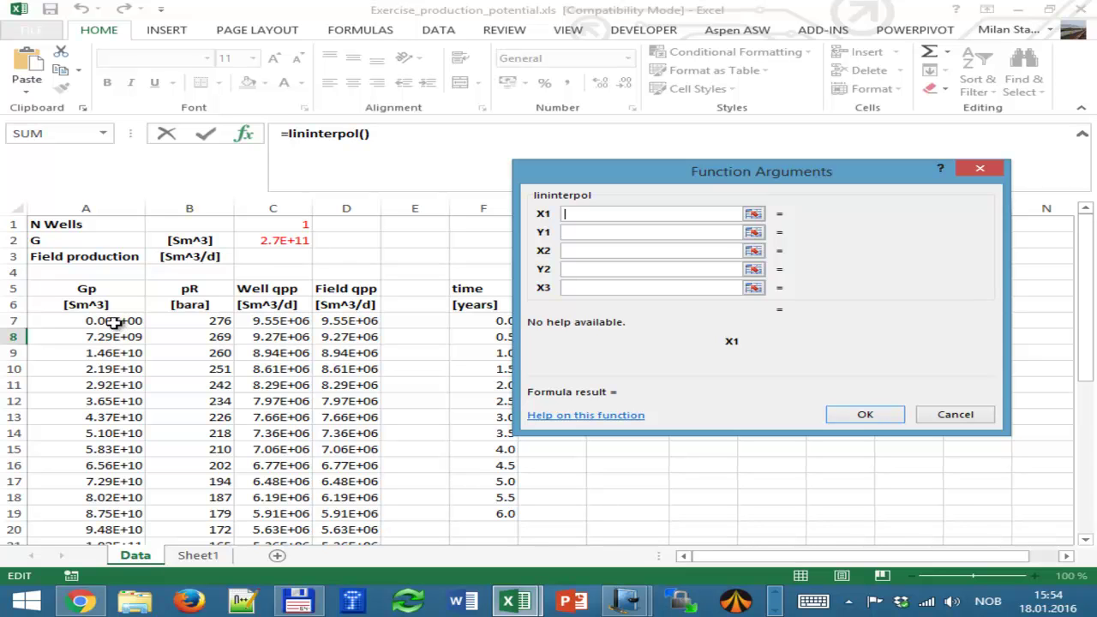
# Set the lininterpol arguments X1 to A7, Y1 to D7, X2 to A8 and Y2 to D8.
pyautogui.click(118, 323)
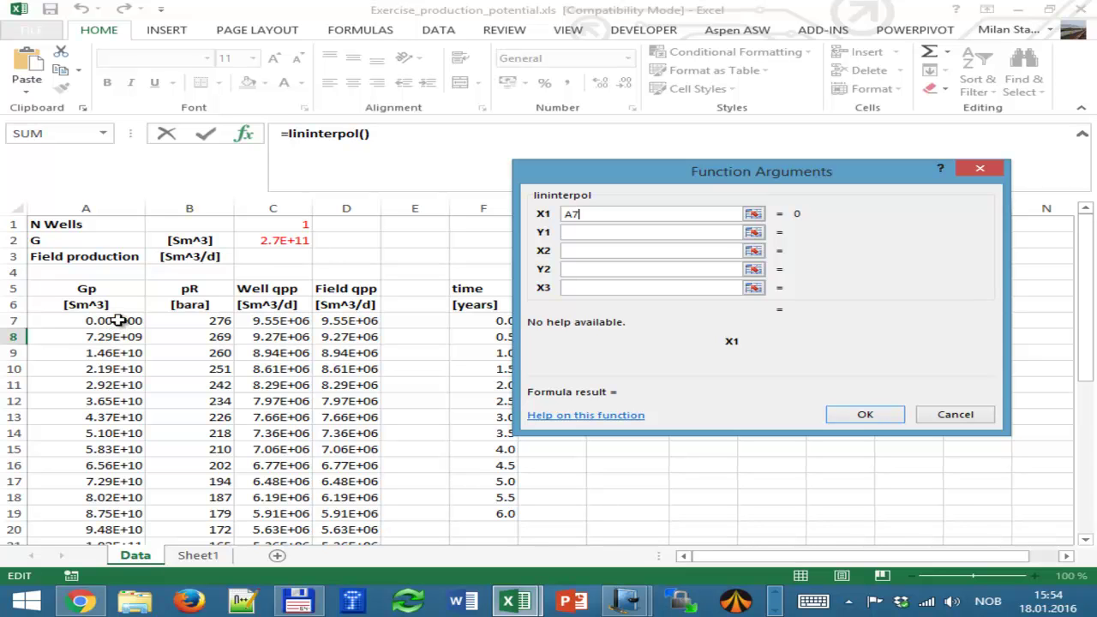
pyautogui.click(582, 232)
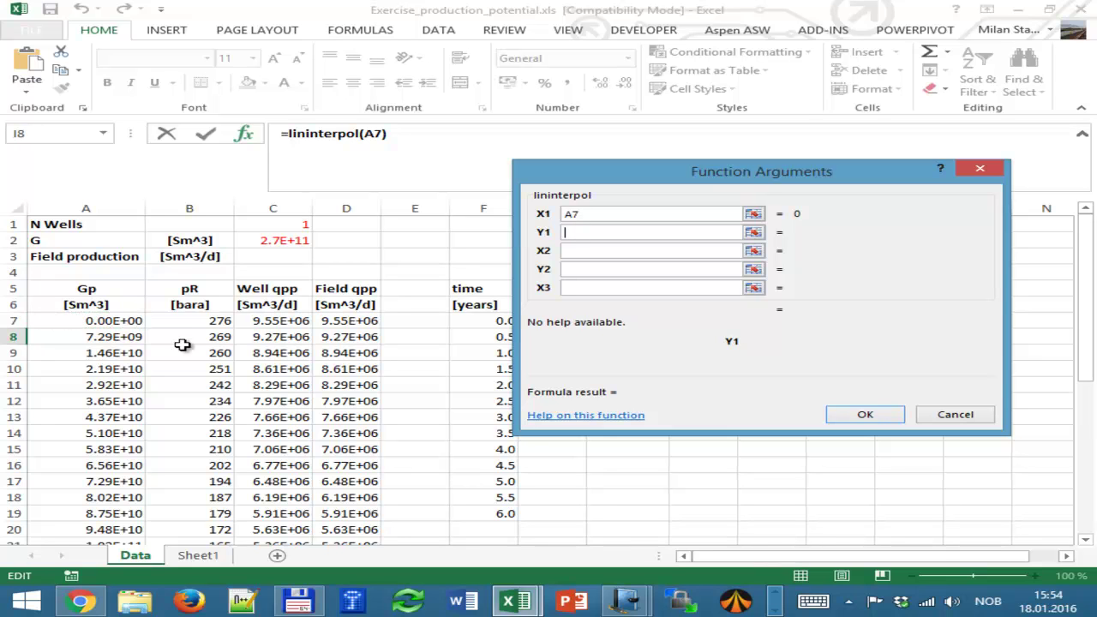
pyautogui.click(353, 321)
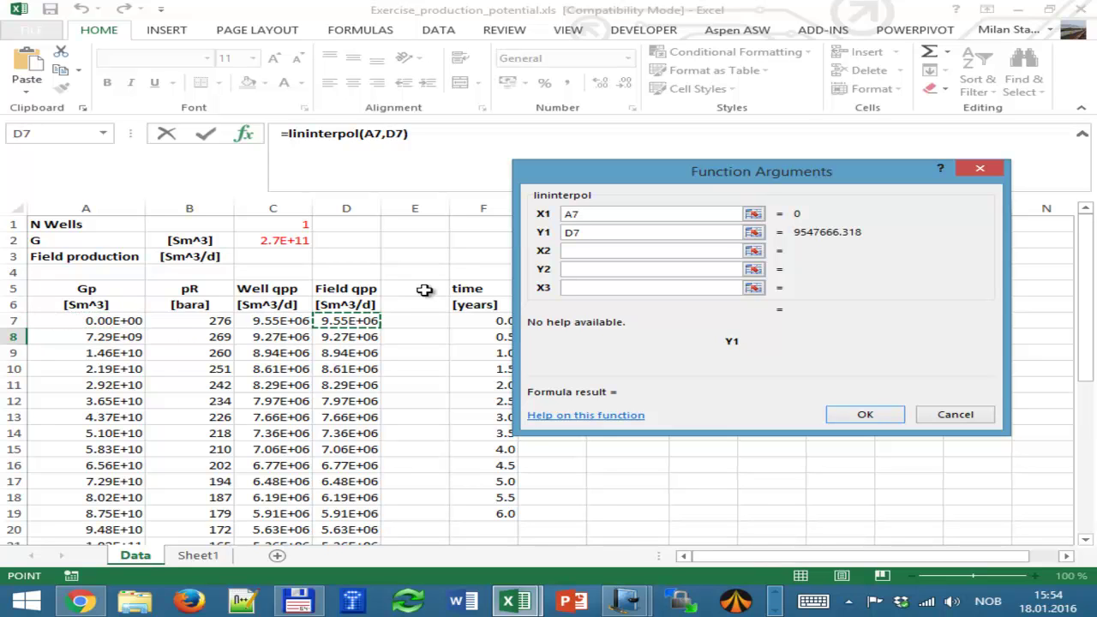
pyautogui.click(582, 250)
pyautogui.click(127, 339)
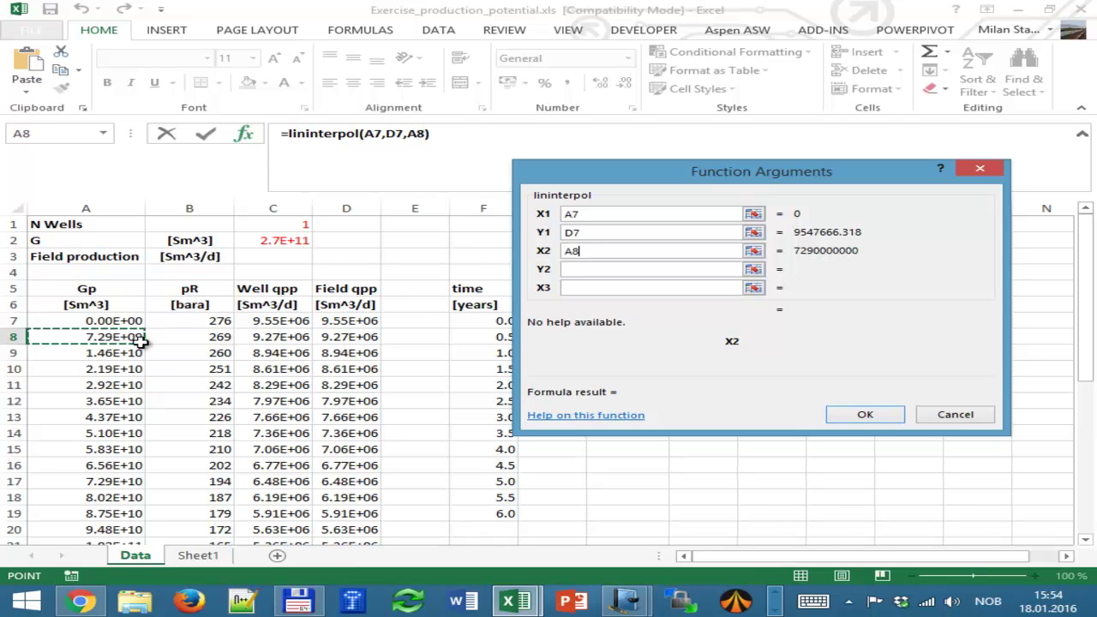
pyautogui.click(579, 271)
pyautogui.click(351, 337)
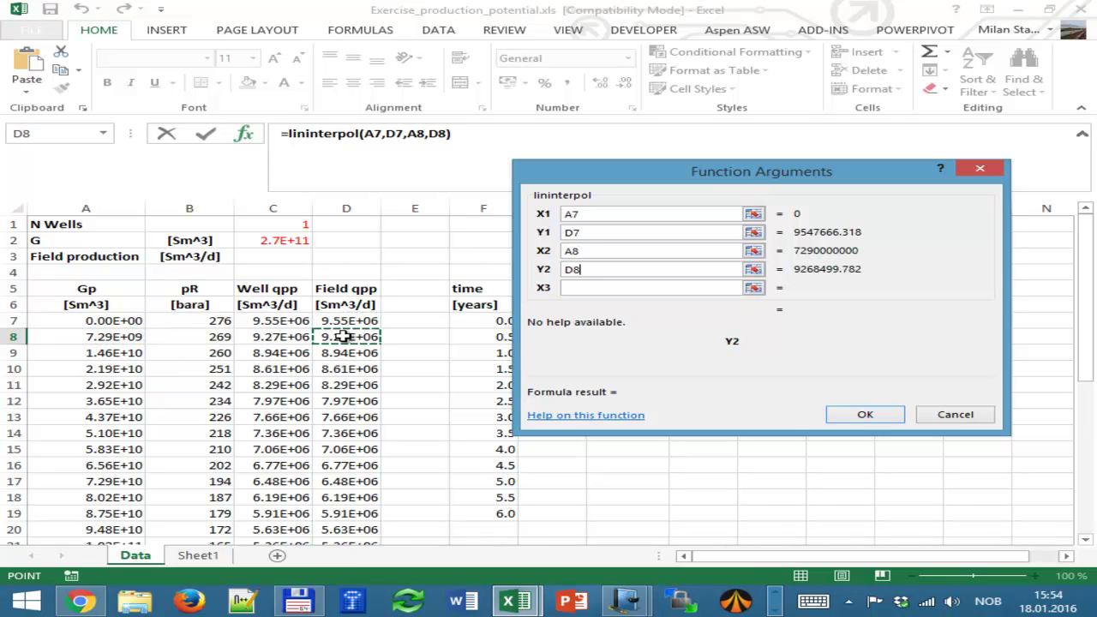
# Set the lininterpol argument X3 to H8 and complete the formula in I8.
pyautogui.click(576, 286)
pyautogui.moveTo(669, 178); pyautogui.dragTo(204, 93)
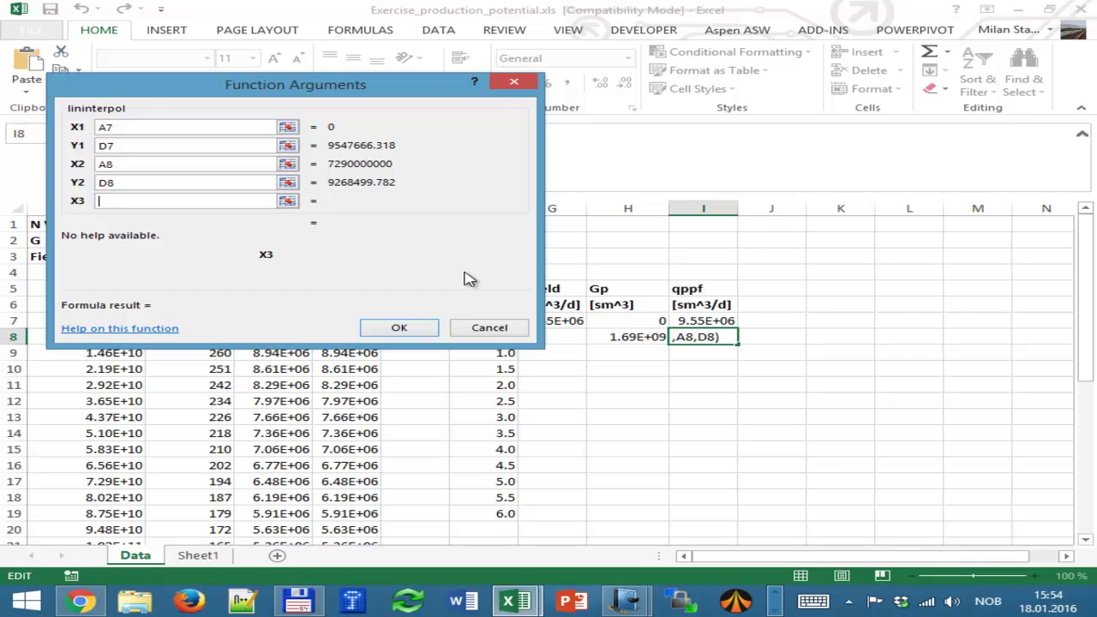
pyautogui.click(631, 337)
pyautogui.moveTo(347, 90); pyautogui.dragTo(333, 43)
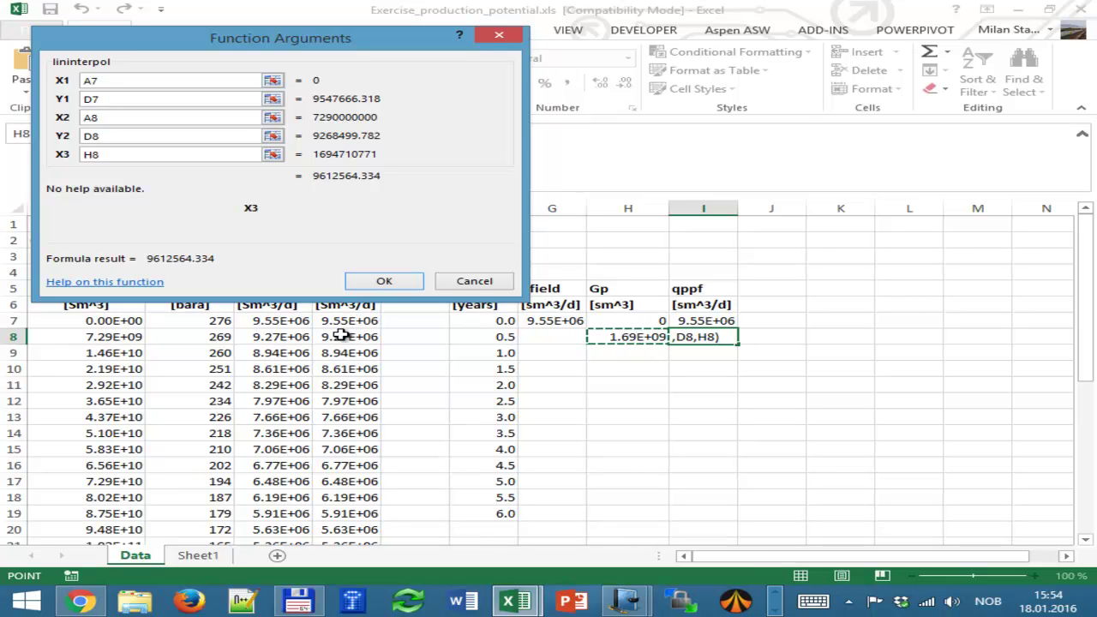
pyautogui.click(384, 283)
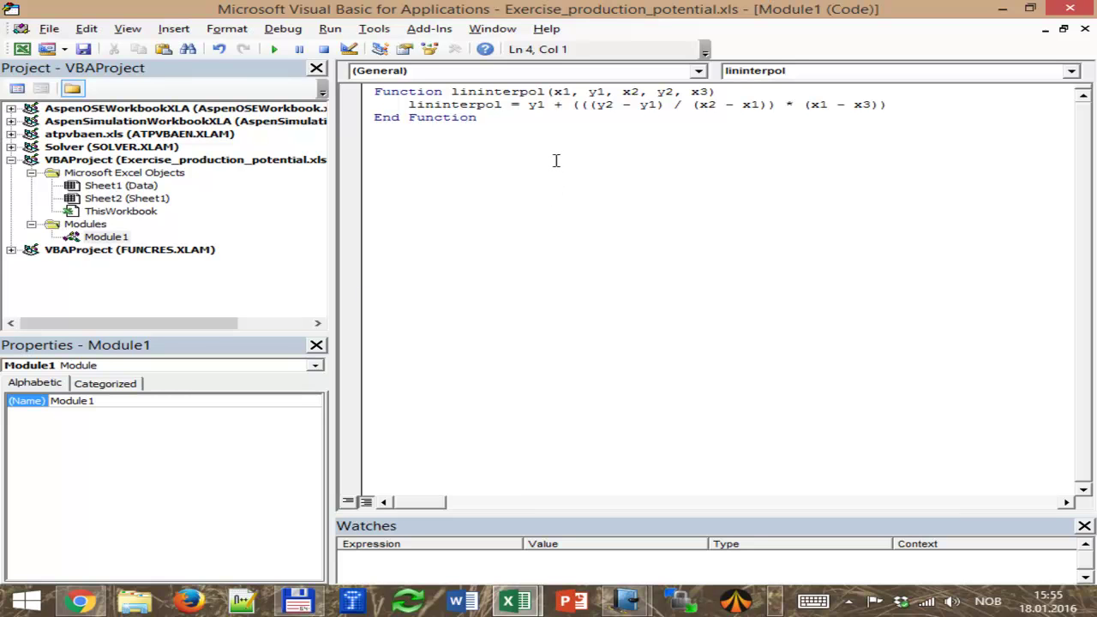
# In the Visual Basic editor, correct the last factor of lininterpol to (x3 - x1) and check it against the 20160118.jnt notes in Windows Journal.
pyautogui.click(825, 104)
pyautogui.press('Delete')
pyautogui.write('3')
pyautogui.click(871, 105)
pyautogui.press('BackSpace')
pyautogui.write('1')
pyautogui.moveTo(628, 599)
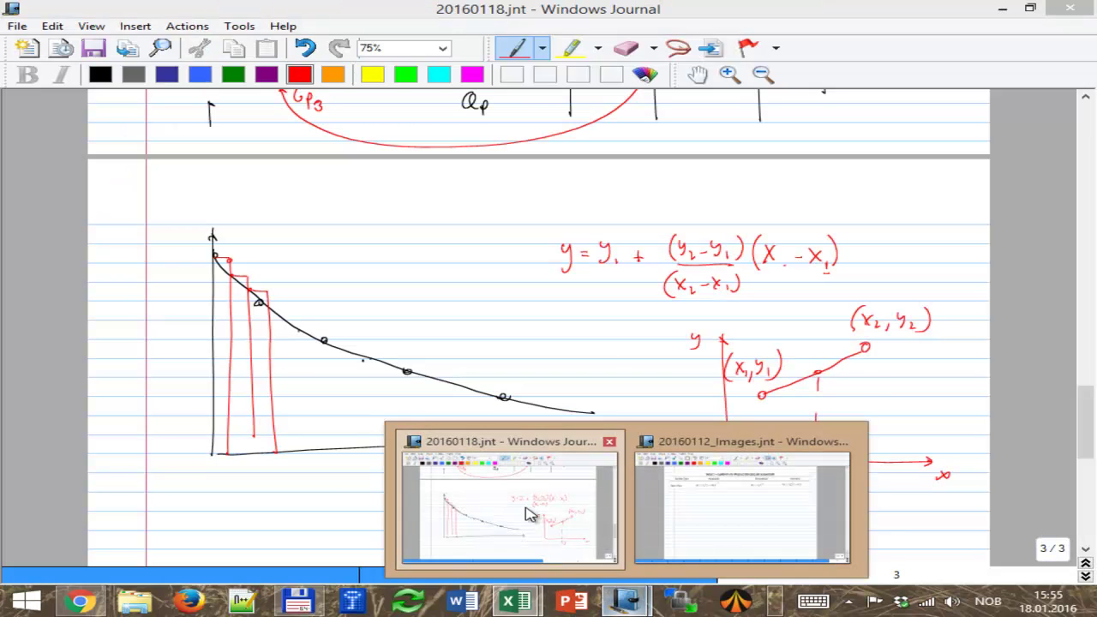
pyautogui.click(547, 523)
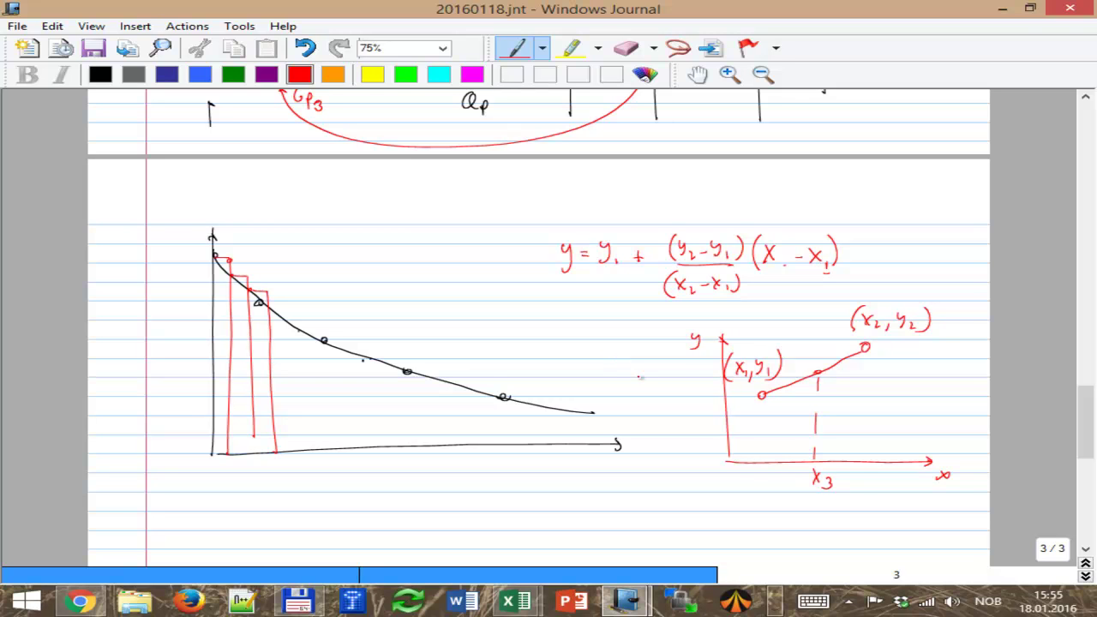
pyautogui.click(998, 9)
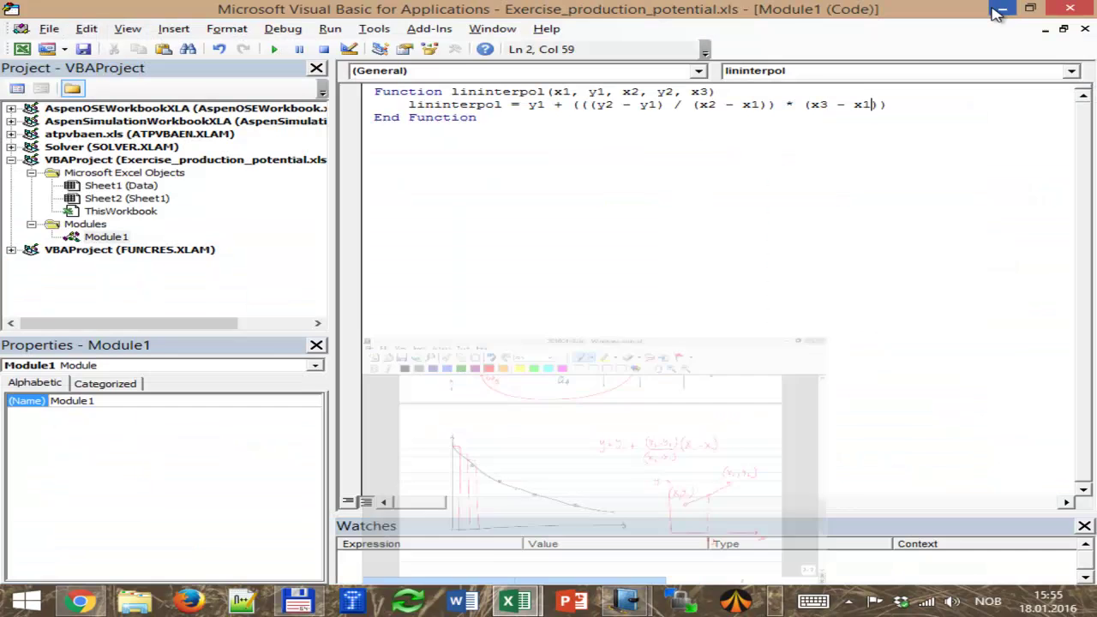
# Return to the Excel workbook and re-enter the lininterpol formula in I8 to recalculate it.
pyautogui.click(504, 106)
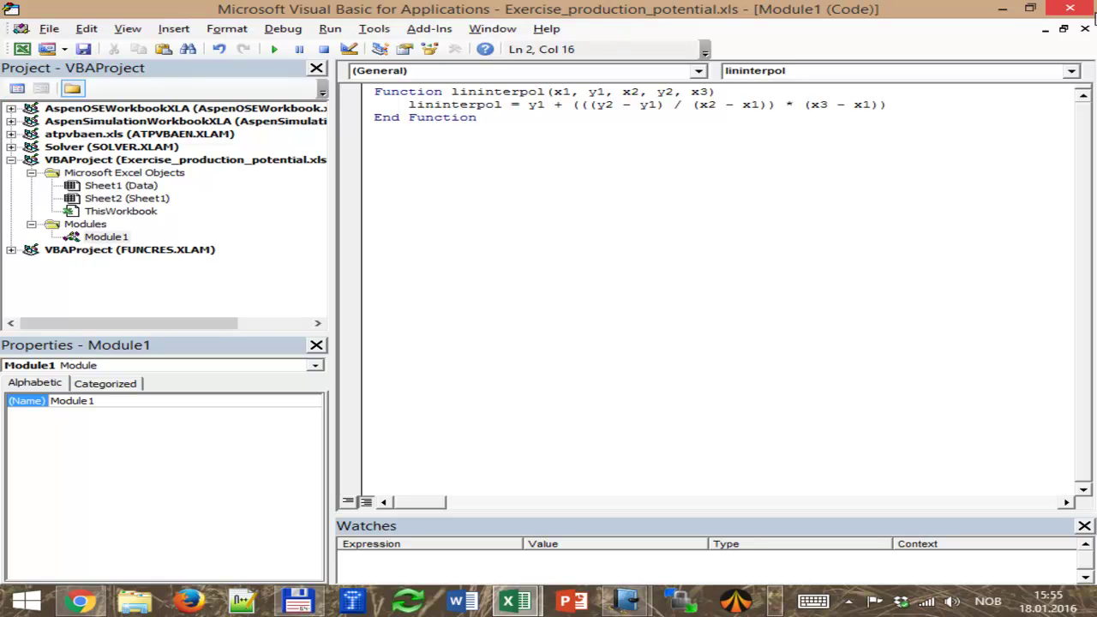
pyautogui.click(1003, 9)
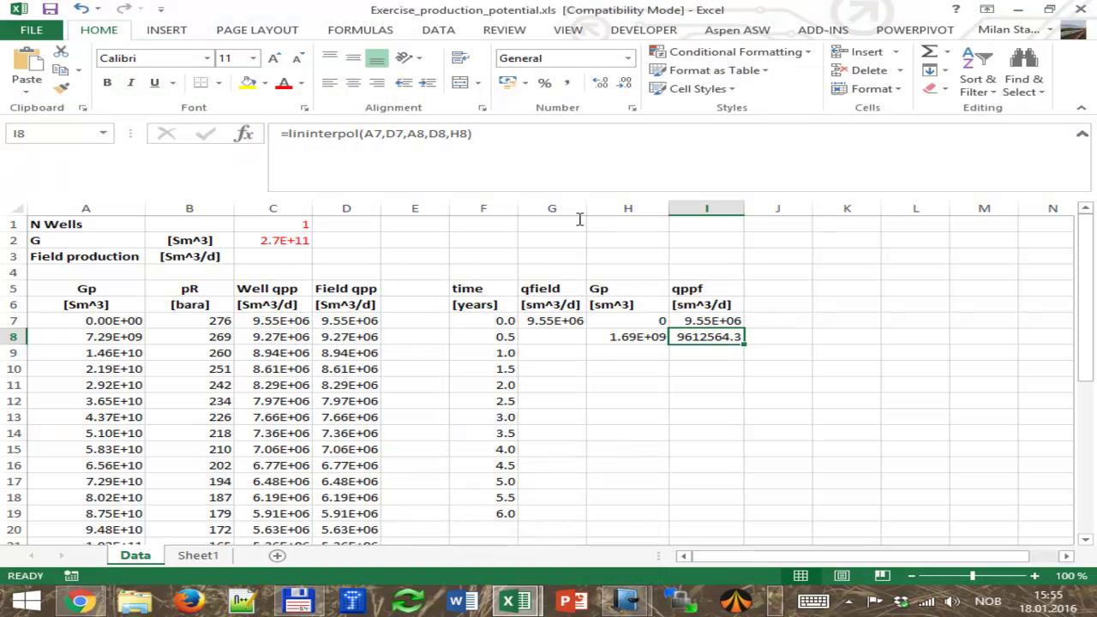
pyautogui.click(513, 142)
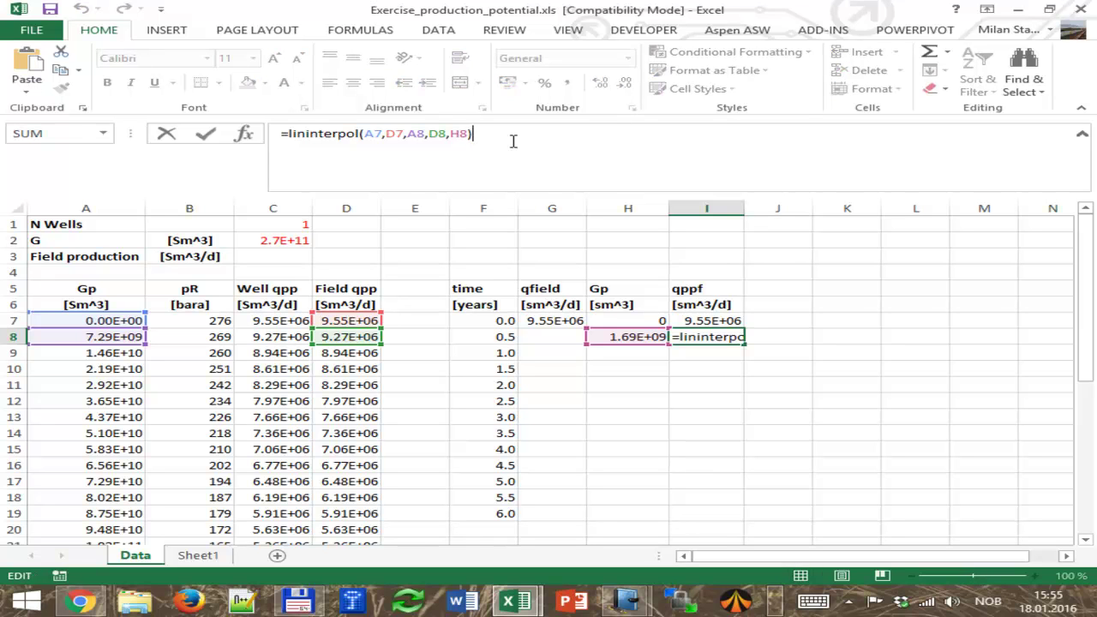
pyautogui.press('Return')
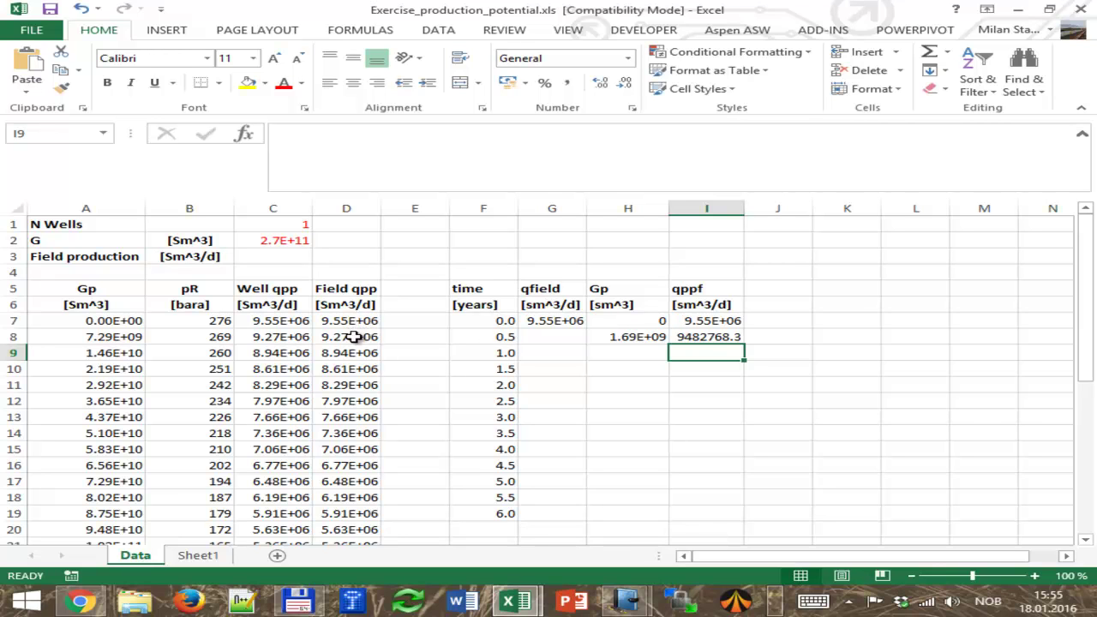
pyautogui.click(709, 338)
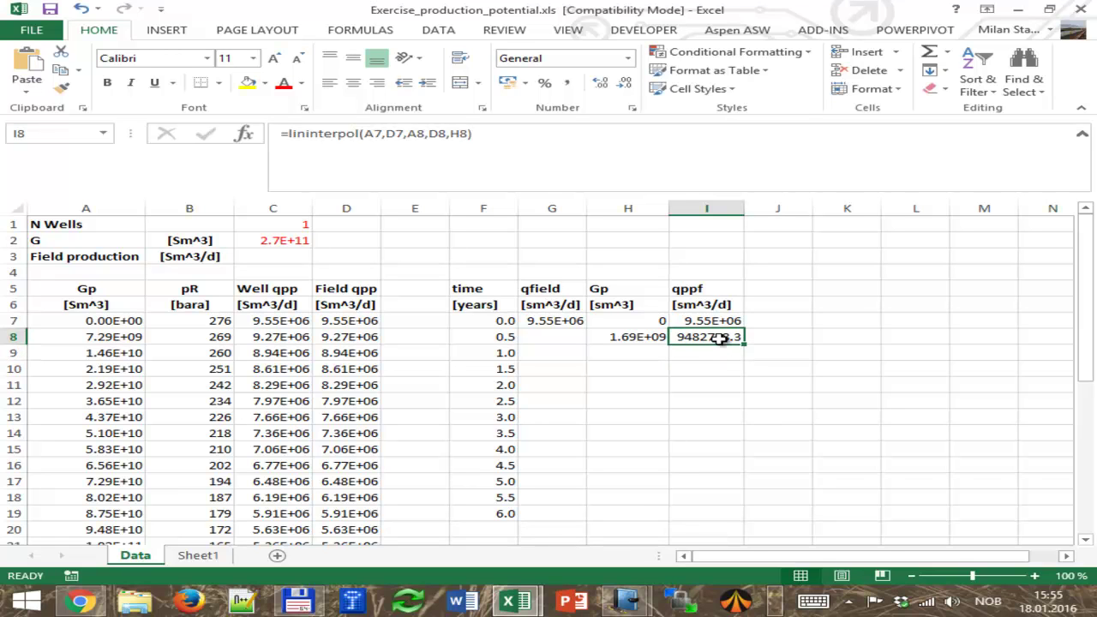
# Set the qfield value at 0.5 years in G8 equal to I8.
pyautogui.click(559, 339)
pyautogui.write('=')
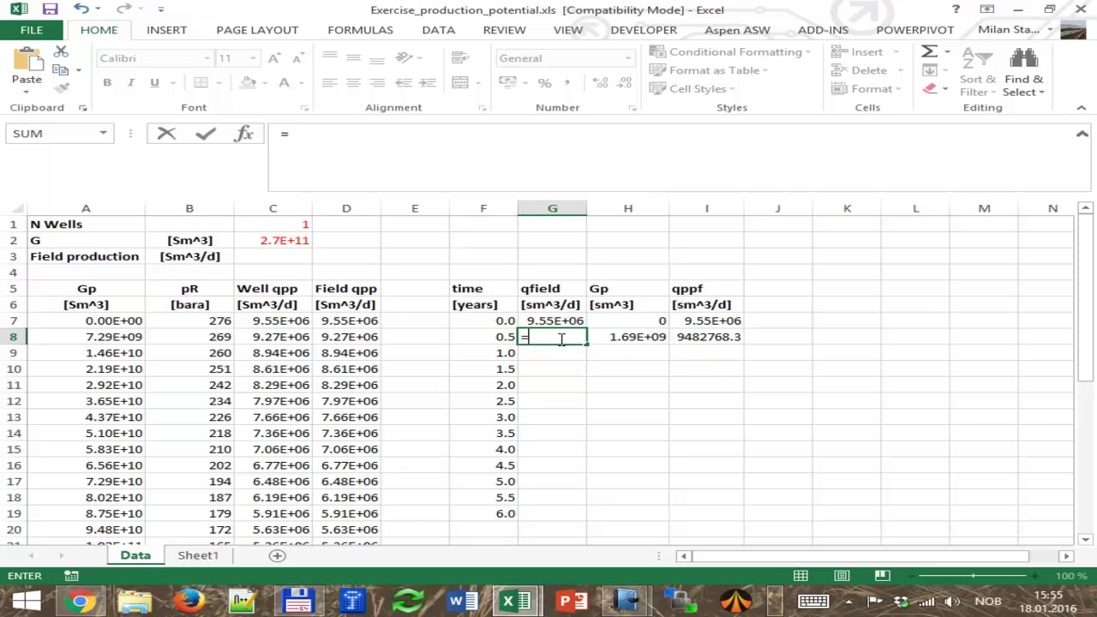
pyautogui.click(711, 336)
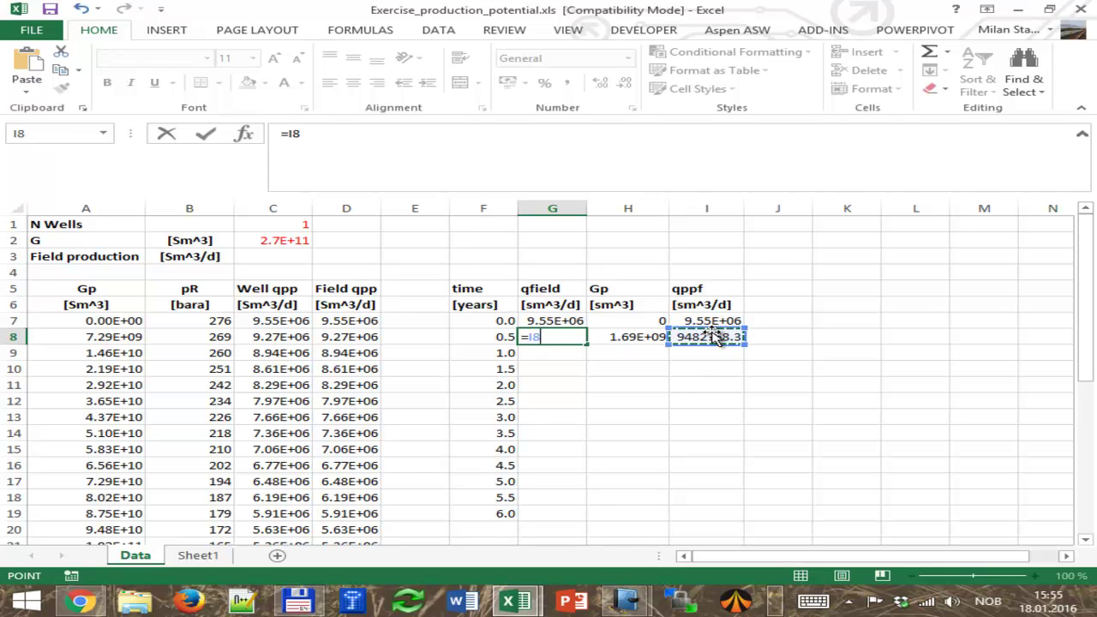
pyautogui.press('Return')
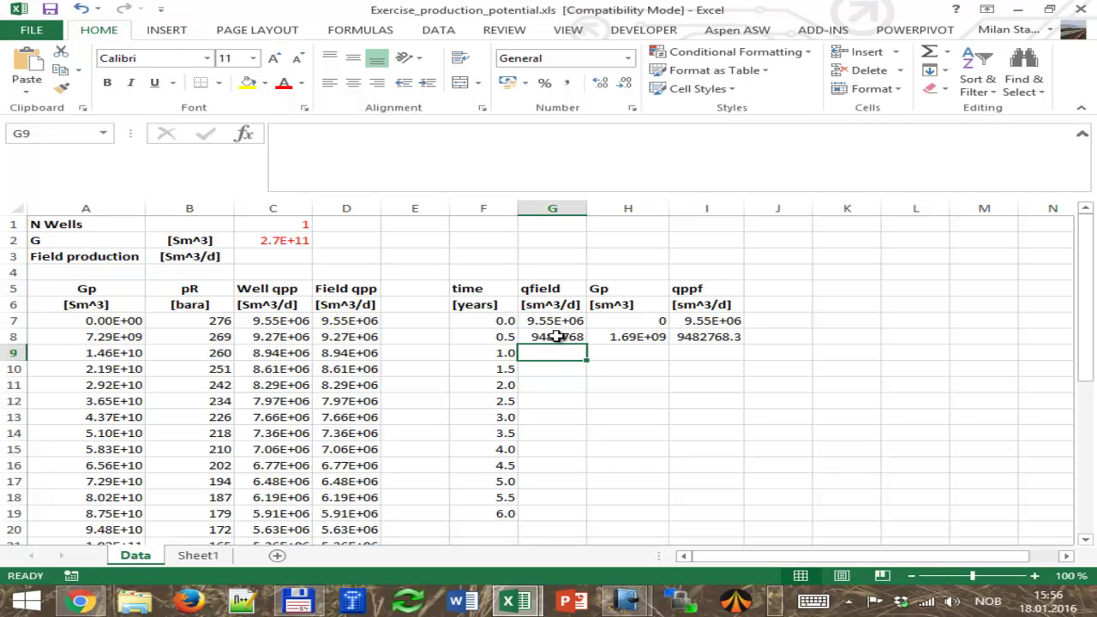
# Switch to Total Commander, browse to the Support folder inside 20160118 and widen the name column.
pyautogui.click(1021, 9)
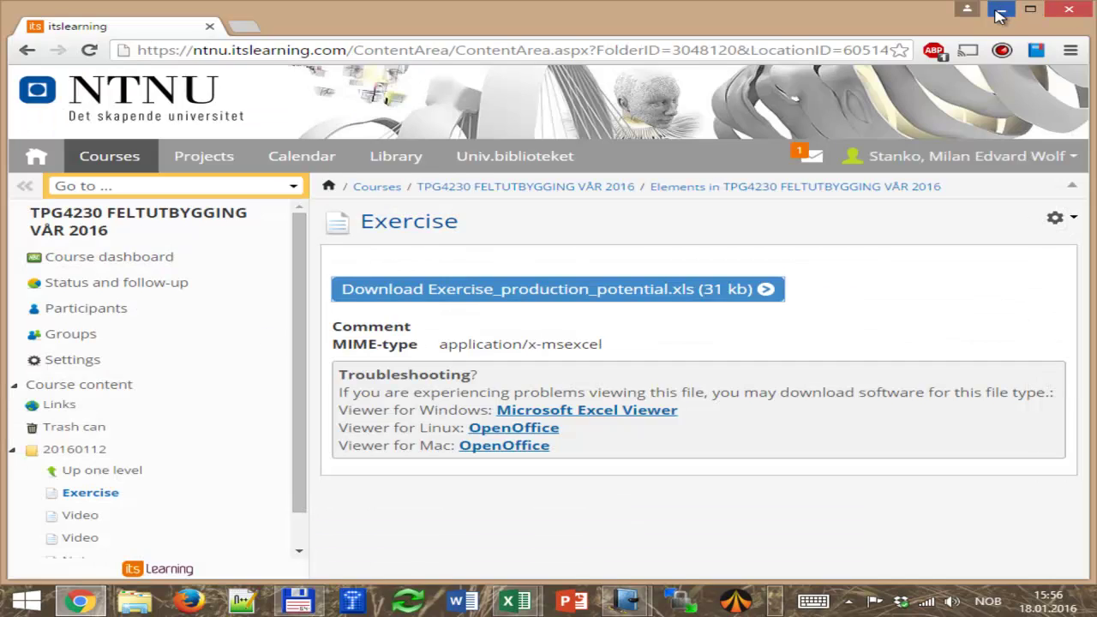
pyautogui.click(1000, 12)
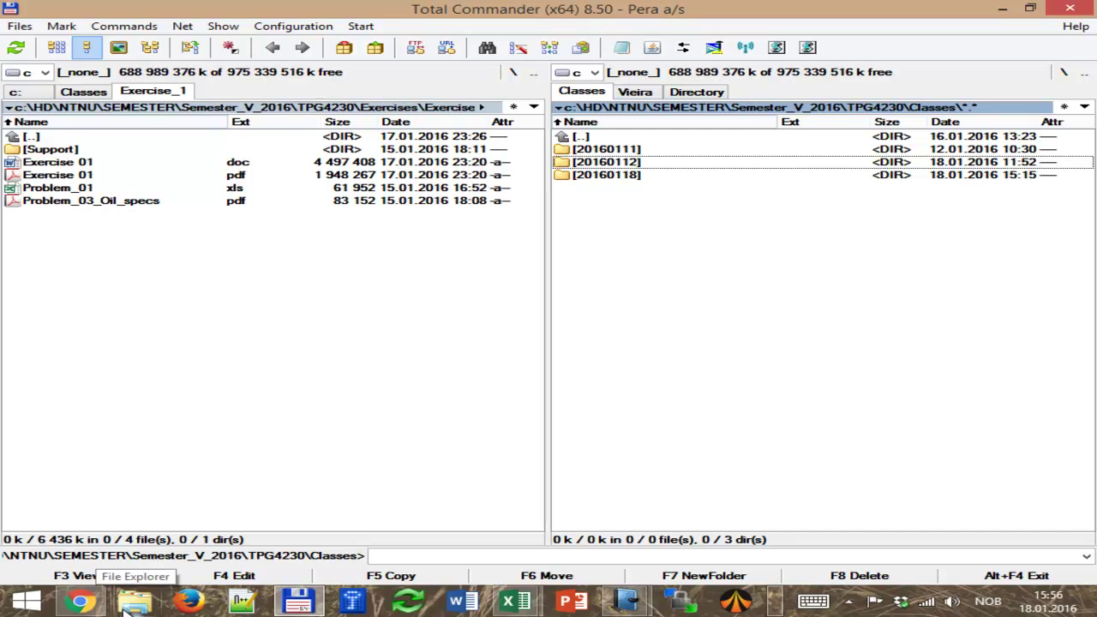
pyautogui.click(130, 602)
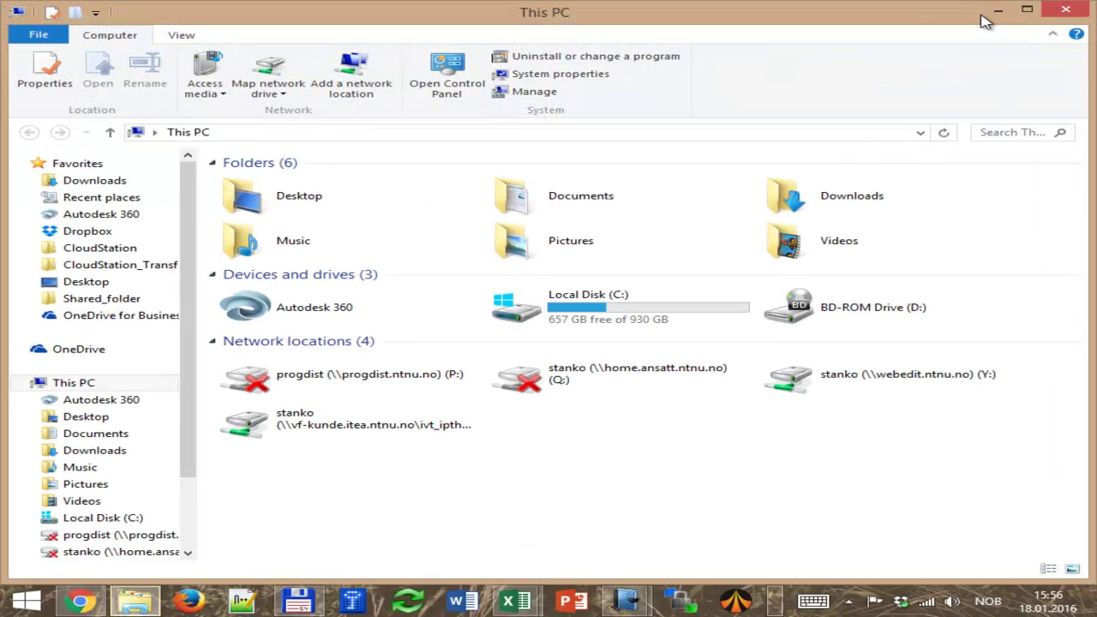
pyautogui.click(1003, 14)
pyautogui.doubleClick(626, 175)
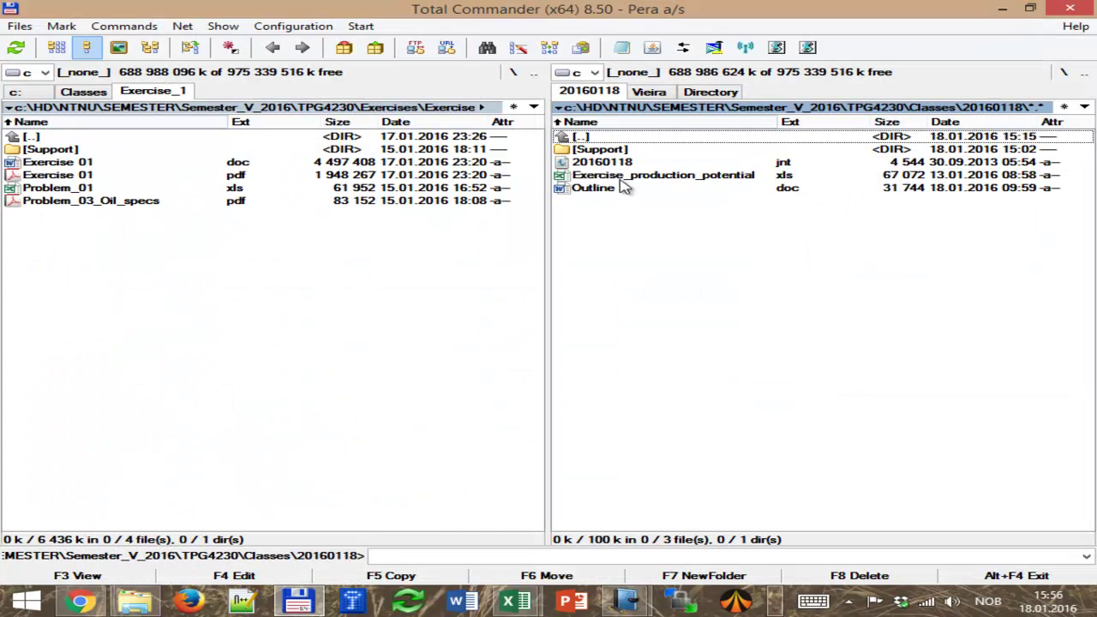
pyautogui.doubleClick(604, 151)
pyautogui.moveTo(782, 120); pyautogui.dragTo(921, 119)
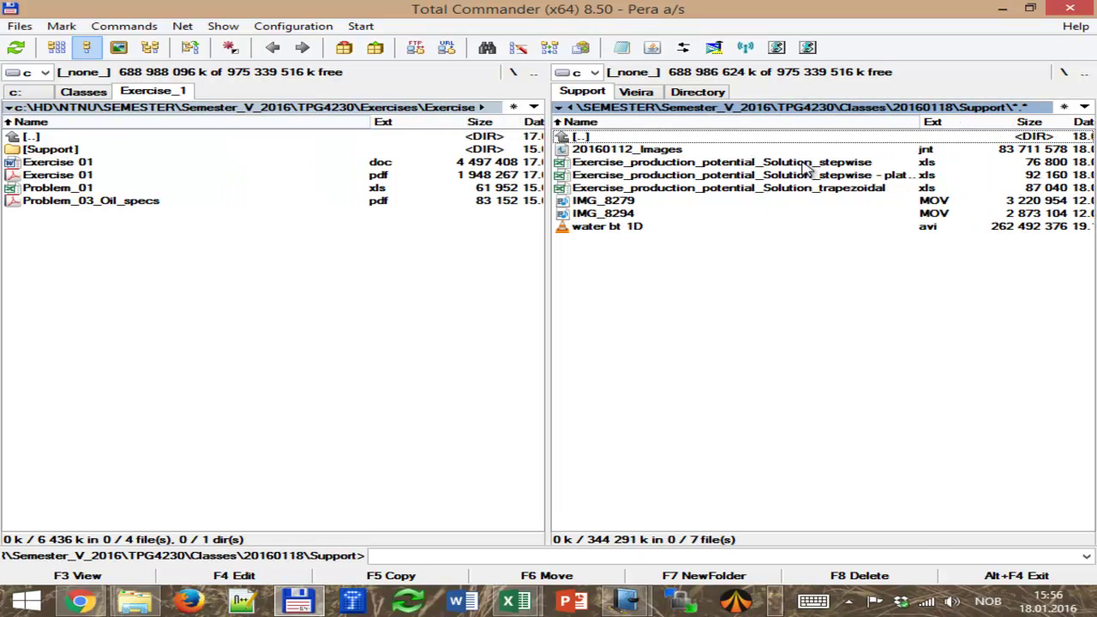
# Open Exercise_production_potential_Solution_stepwise.xls and examine the open choke production table on its Data sheet.
pyautogui.hotkey('alt', 'Tab')
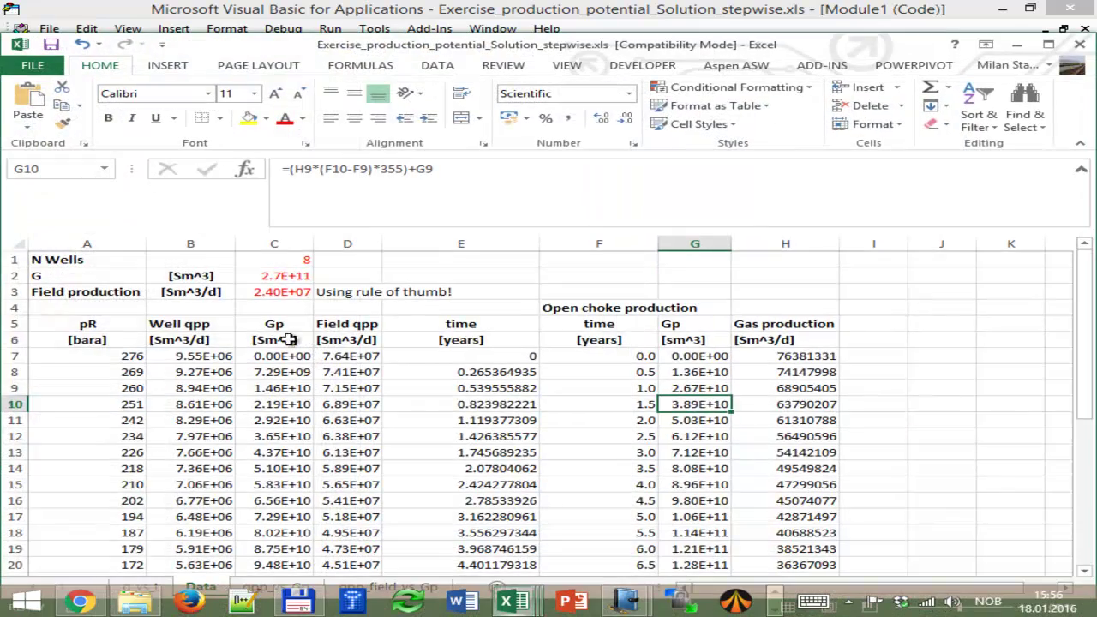
pyautogui.scroll(-2, 402, 378)
pyautogui.scroll(2, 402, 378)
pyautogui.moveTo(1087, 326)
pyautogui.mouseDown()
pyautogui.moveTo(1087, 341)
pyautogui.moveTo(1086, 329)
pyautogui.mouseUp()
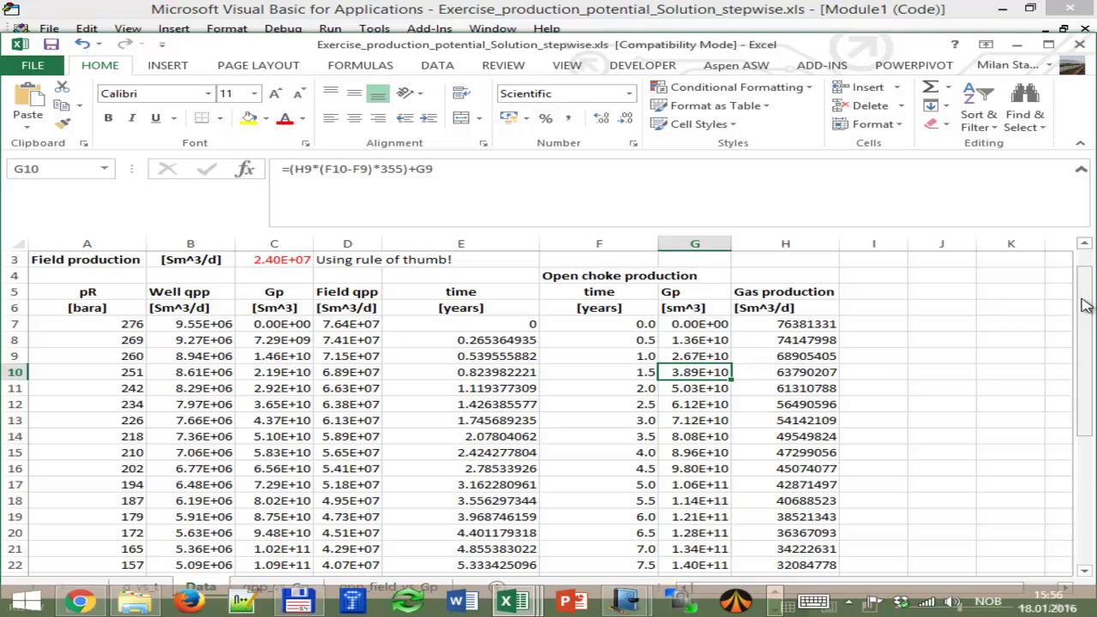
# Maximize the stepwise solution workbook and examine the full gas rate curves on its q_vs_t chart sheet.
pyautogui.doubleClick(537, 47)
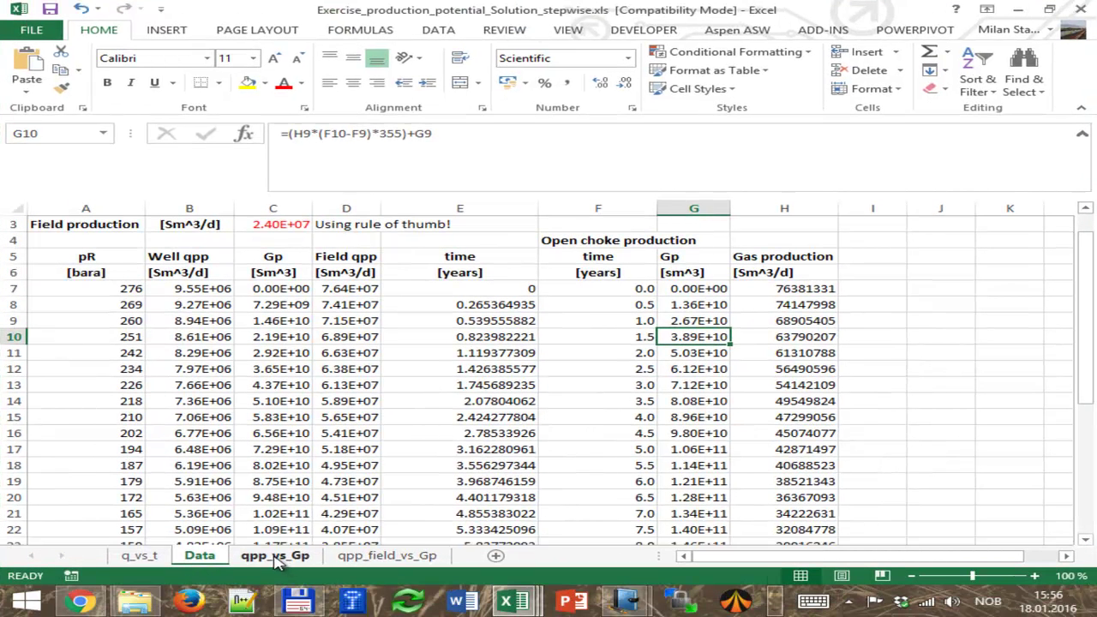
pyautogui.click(146, 559)
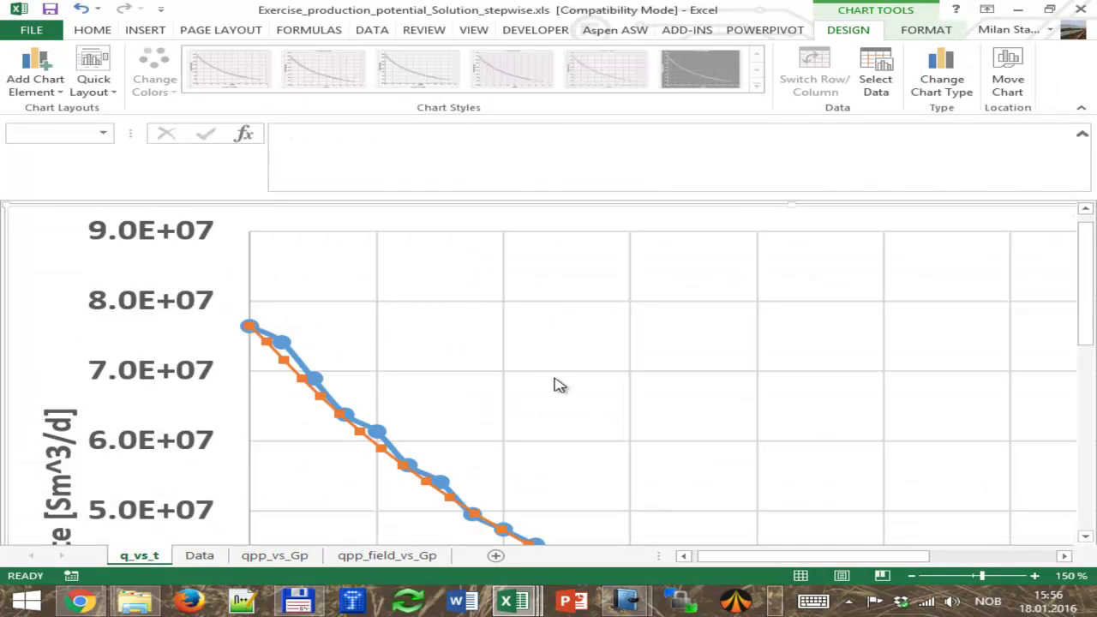
pyautogui.click(914, 577)
pyautogui.click(914, 577)
pyautogui.click(914, 577)
pyautogui.click(913, 577)
pyautogui.click(914, 577)
pyautogui.click(914, 577)
pyautogui.click(913, 577)
pyautogui.click(913, 577)
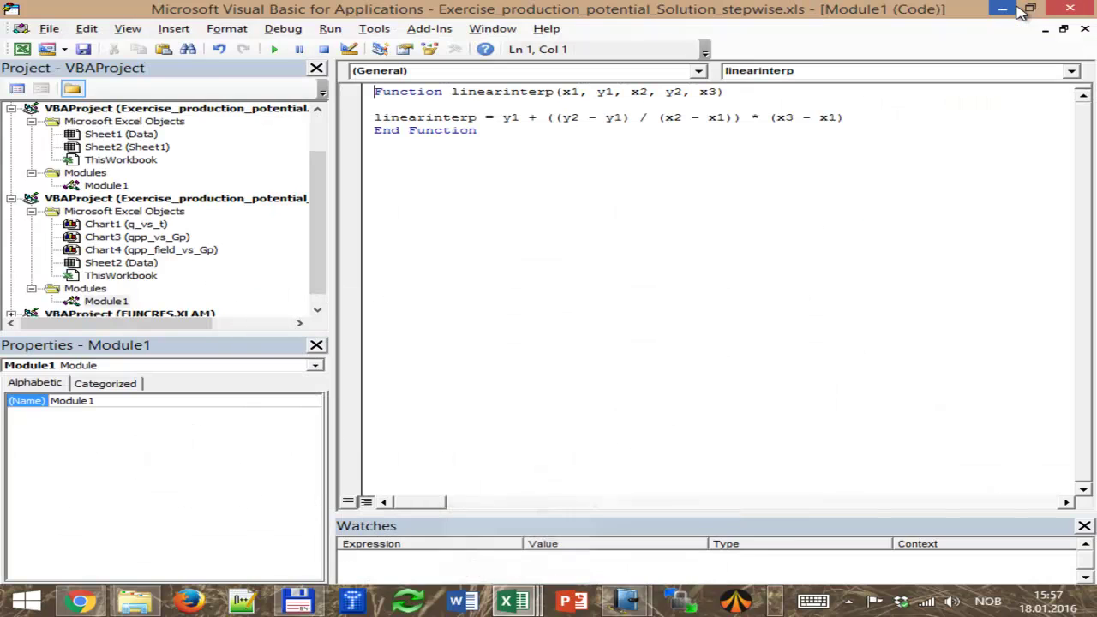
# Minimize the VBA editor, return to Exercise_production_potential.xls and inspect the lininterpol formula in I8 against the Gp table.
pyautogui.click(1019, 11)
pyautogui.click(1004, 8)
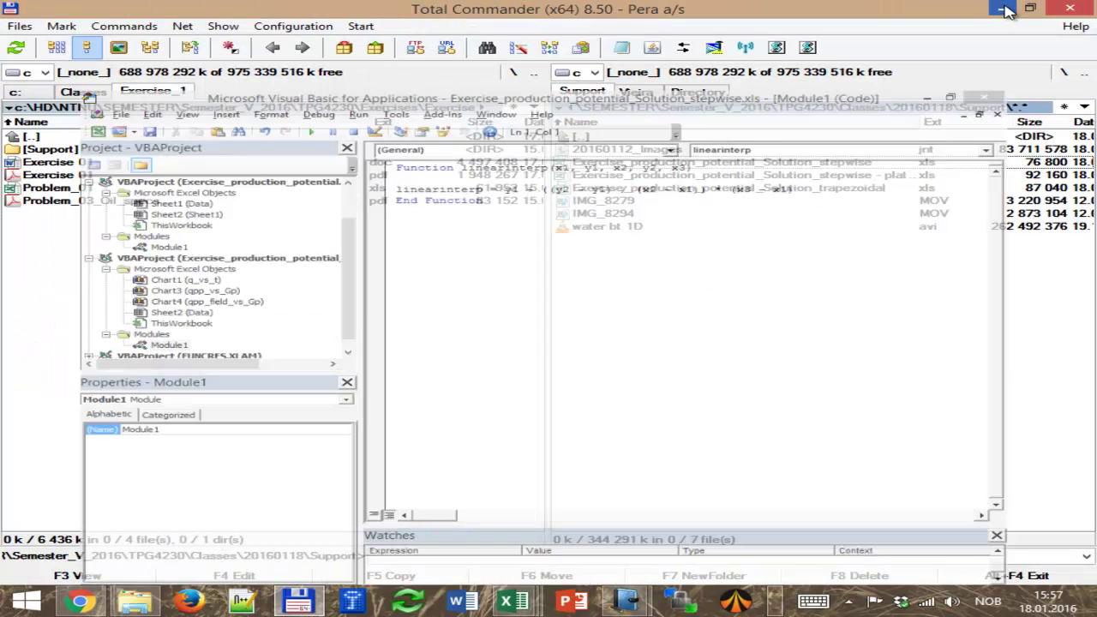
pyautogui.click(518, 602)
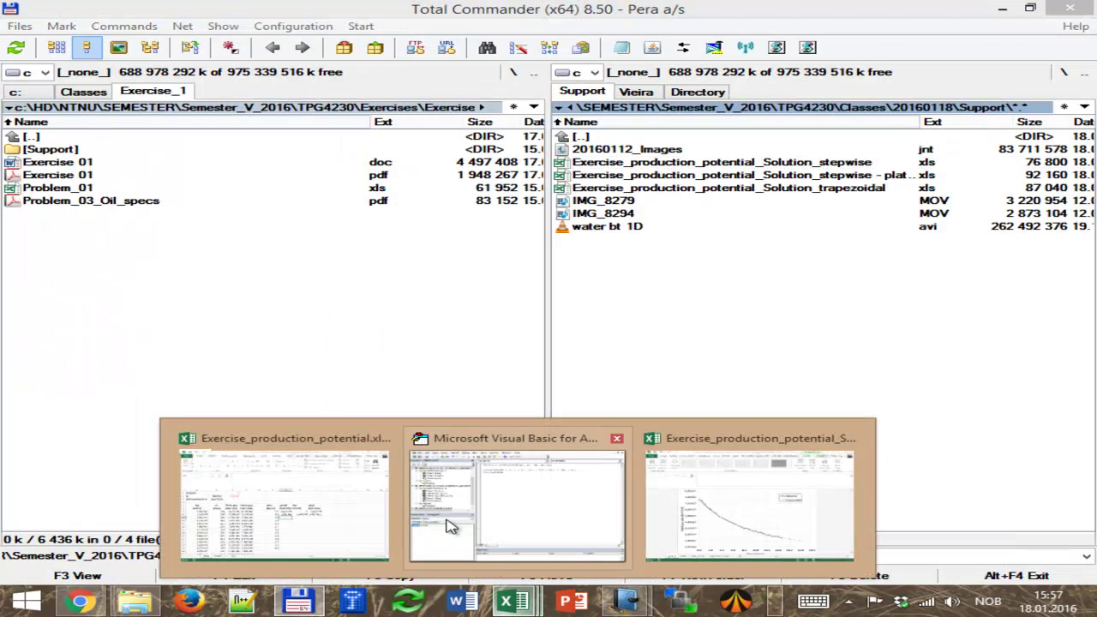
pyautogui.click(285, 497)
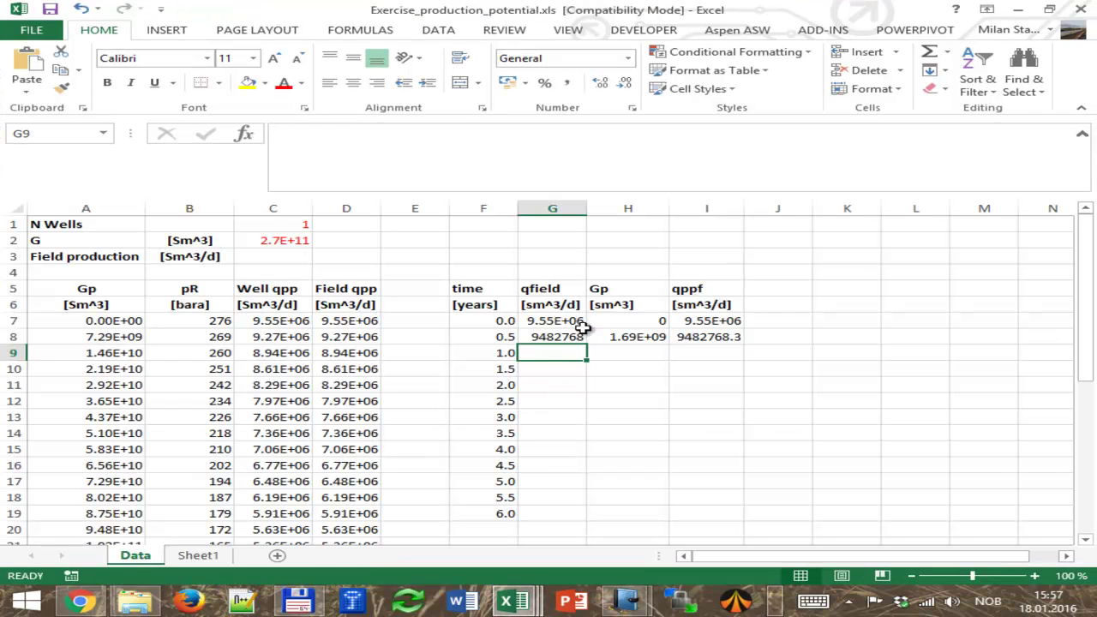
pyautogui.click(714, 336)
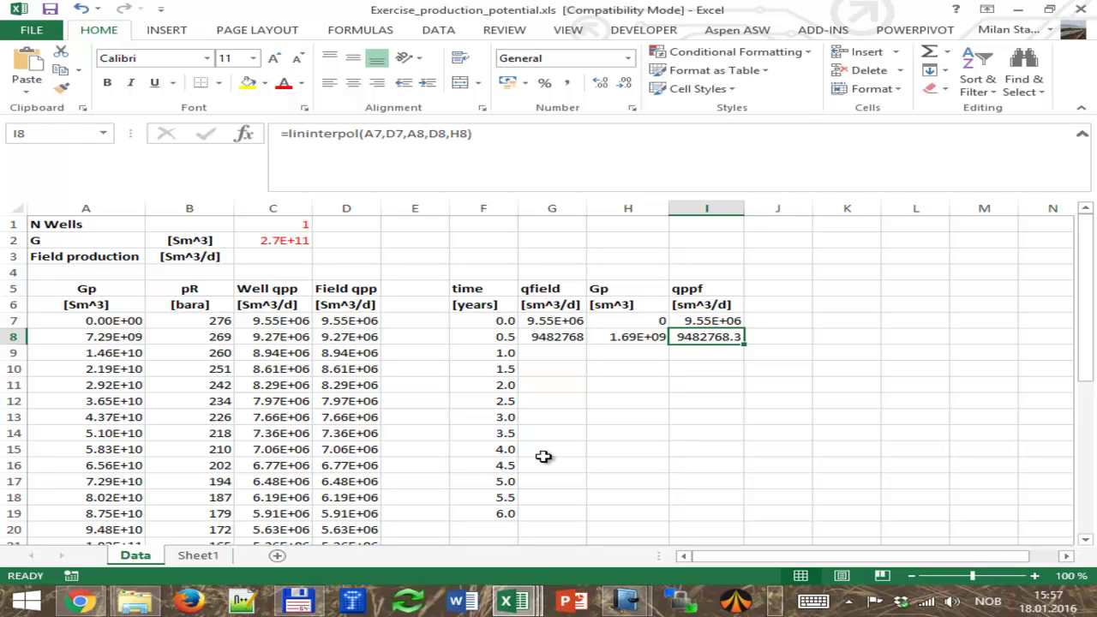
pyautogui.scroll(-2, 129, 295)
pyautogui.scroll(1, 129, 295)
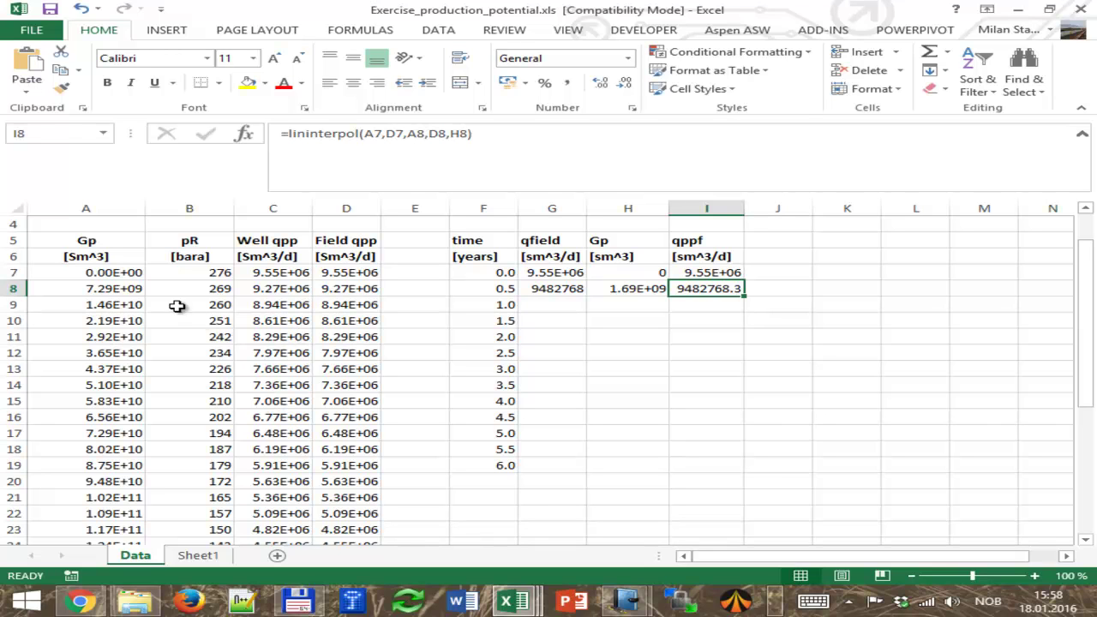
# Switch to 20160112.pdf in Adobe Acrobat and review the production potential curve with the Case 2 plateau notes on page 6.
pyautogui.click(774, 602)
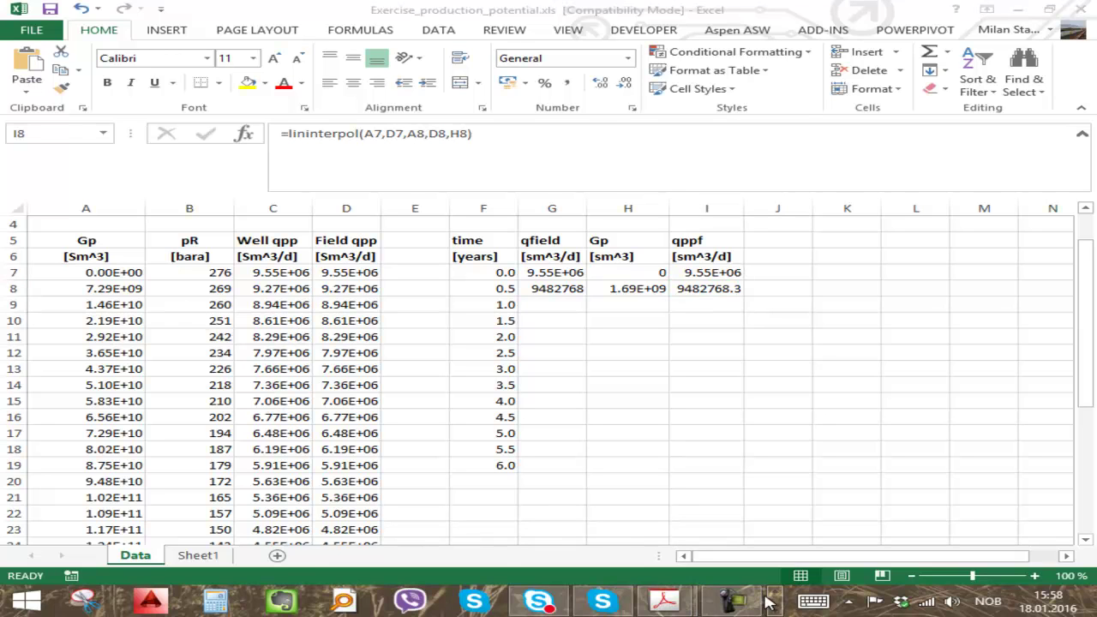
pyautogui.moveTo(647, 595)
pyautogui.click(578, 515)
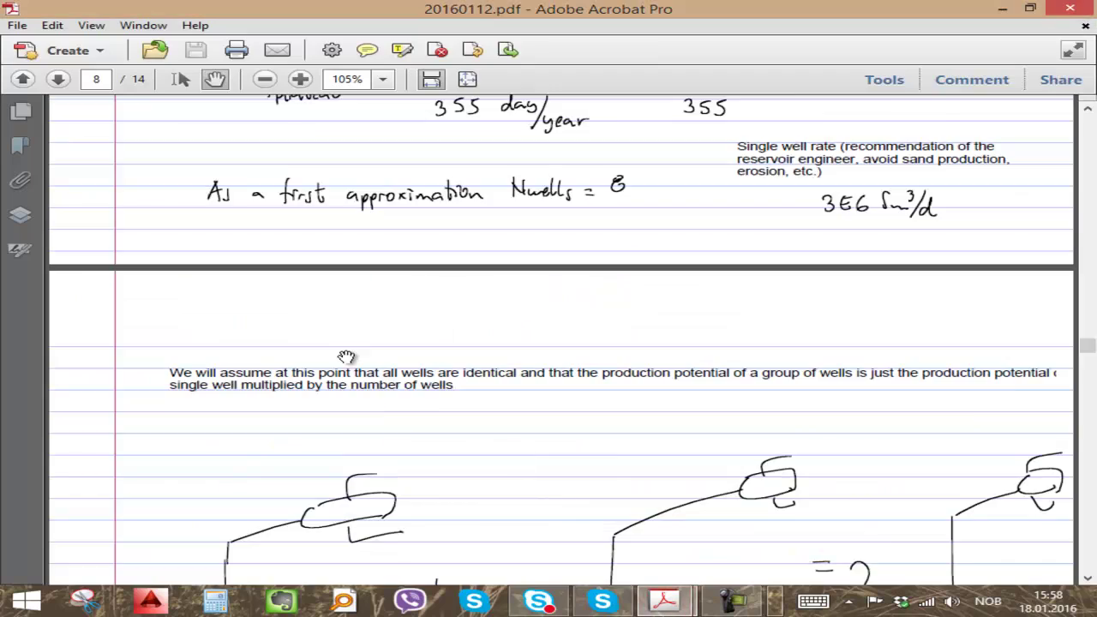
pyautogui.scroll(-5, 352, 370)
pyautogui.scroll(-5, 354, 374)
pyautogui.scroll(15, 354, 374)
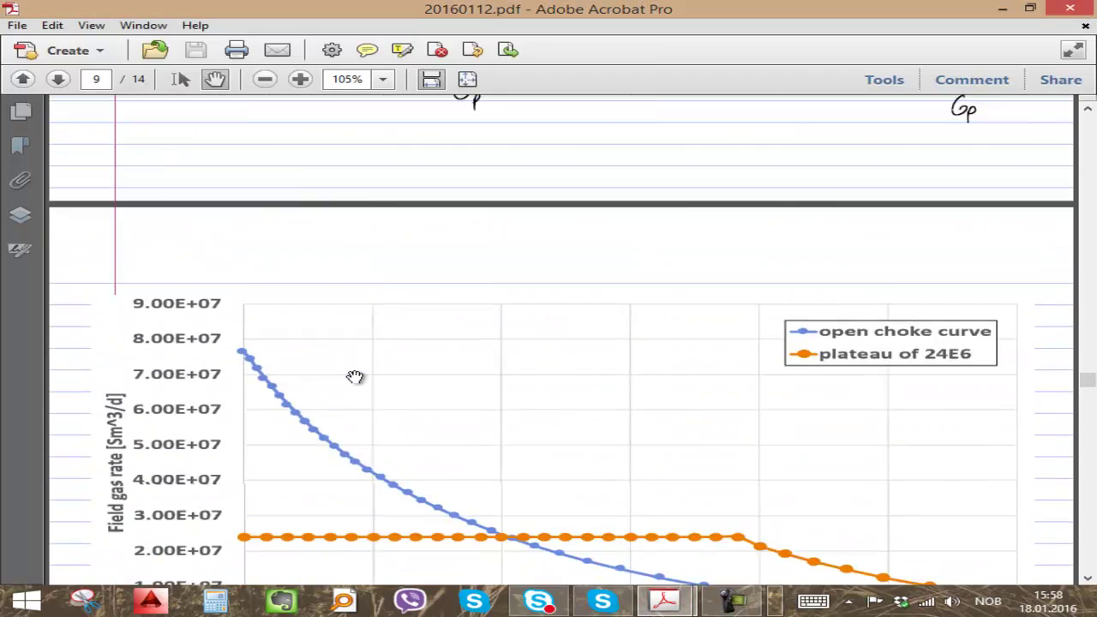
pyautogui.scroll(10, 355, 378)
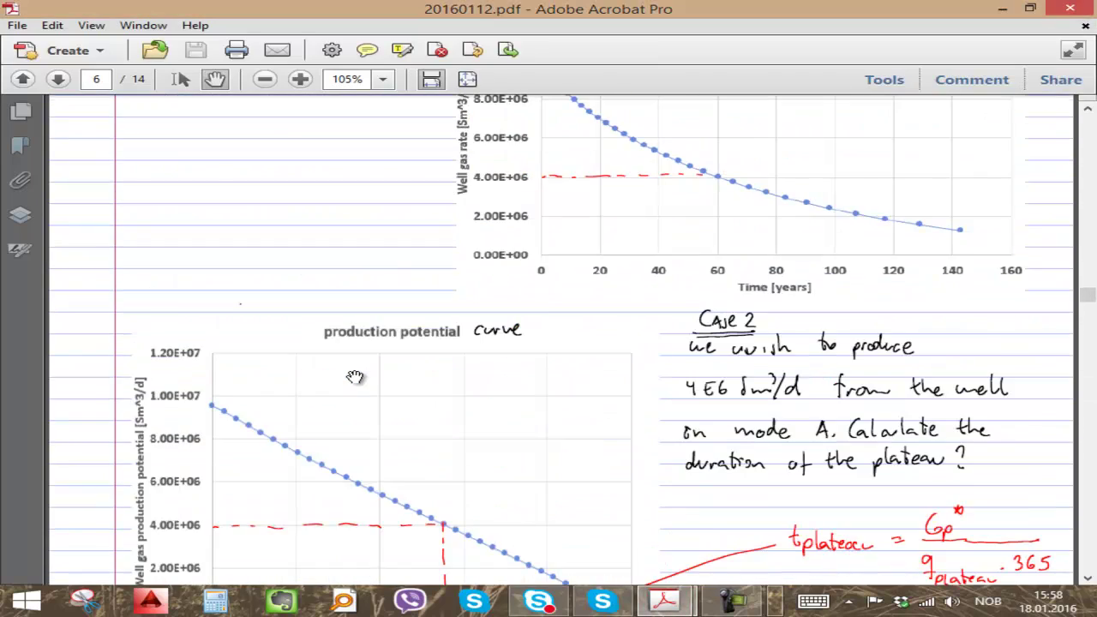
pyautogui.scroll(-3, 355, 377)
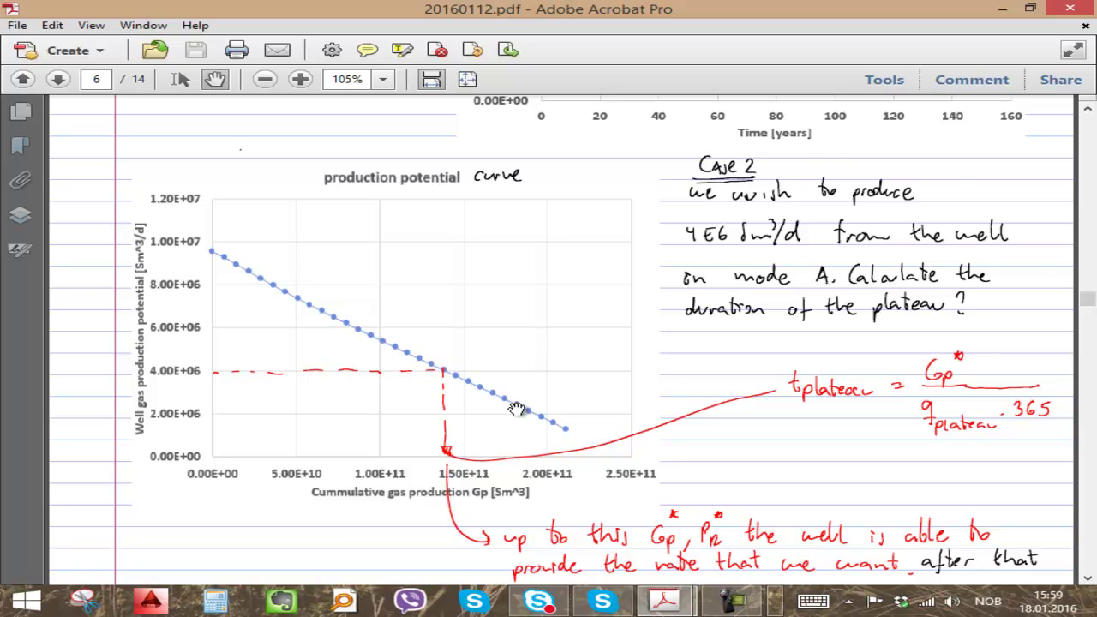
pyautogui.scroll(-20, 517, 409)
pyautogui.scroll(-20, 517, 422)
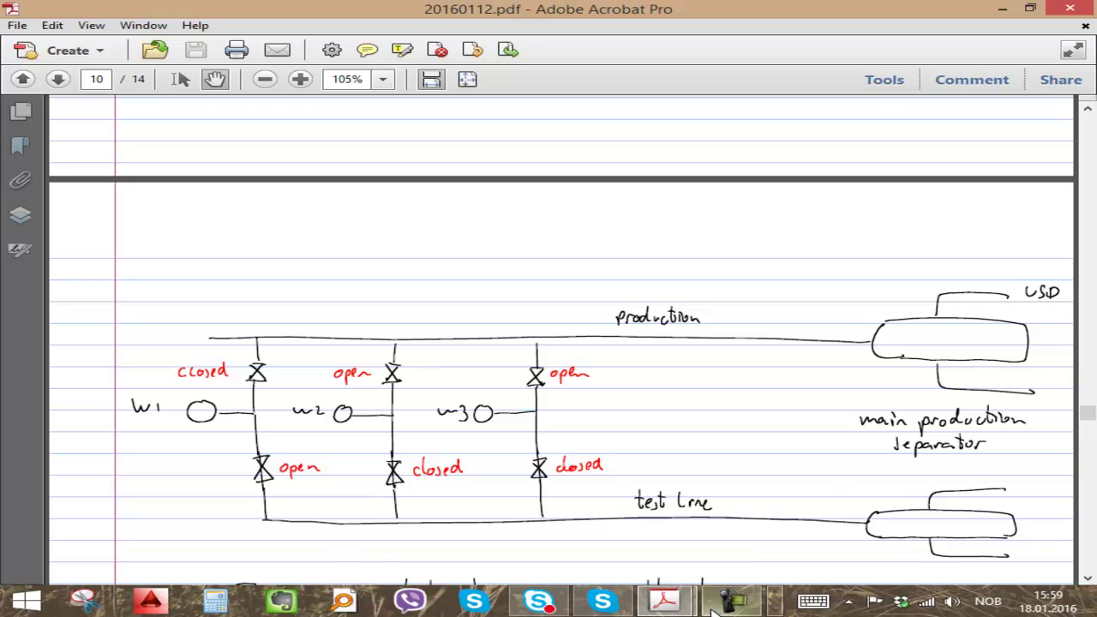
pyautogui.click(737, 603)
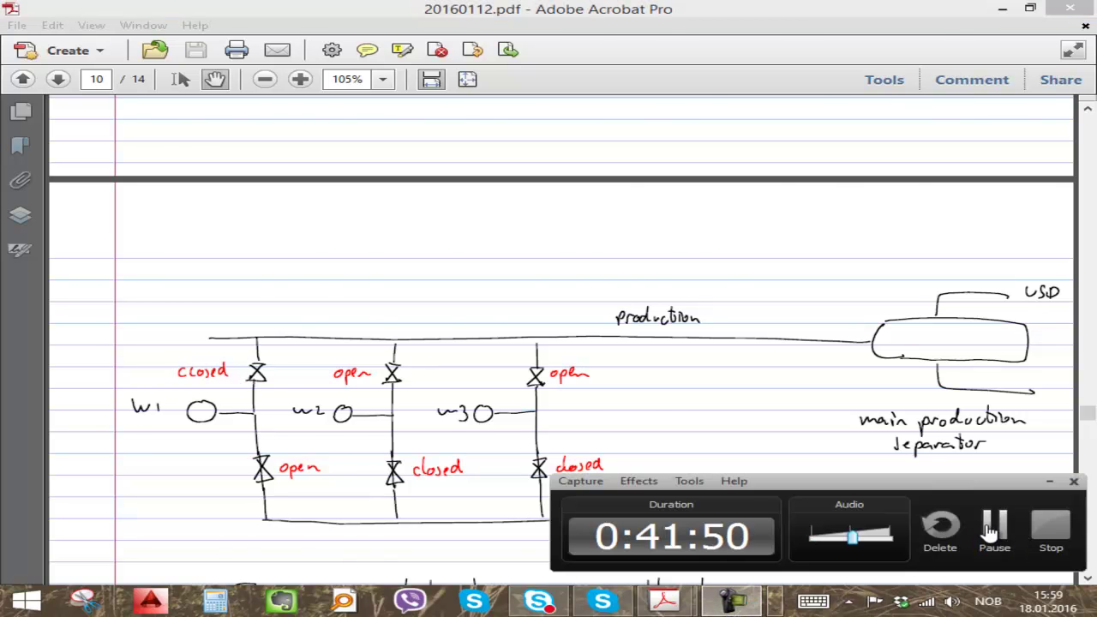
pyautogui.click(987, 524)
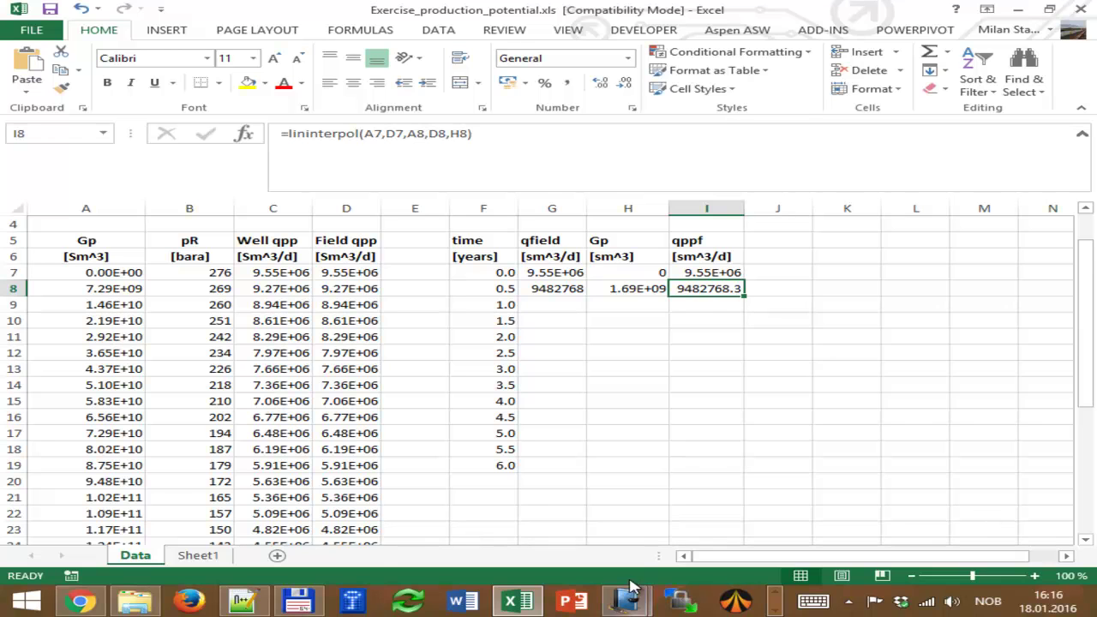
# Switch to 20160118.jnt in Windows Journal and review the notes on the user-defined function and its lininterpol arguments.
pyautogui.moveTo(625, 599)
pyautogui.click(548, 508)
pyautogui.scroll(15, 533, 485)
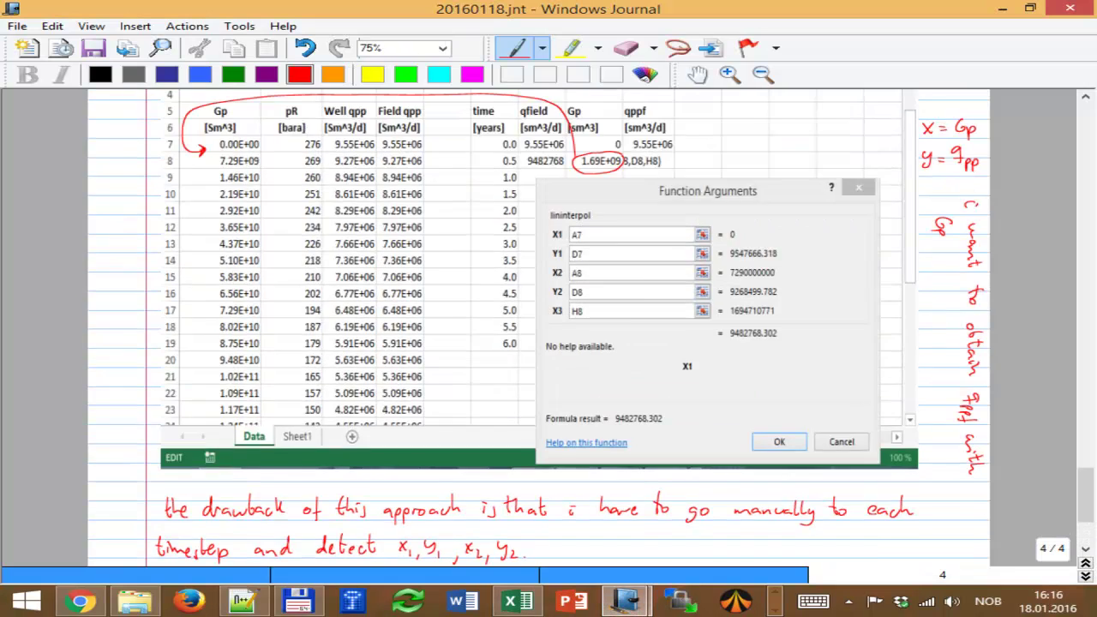
pyautogui.scroll(4, 533, 485)
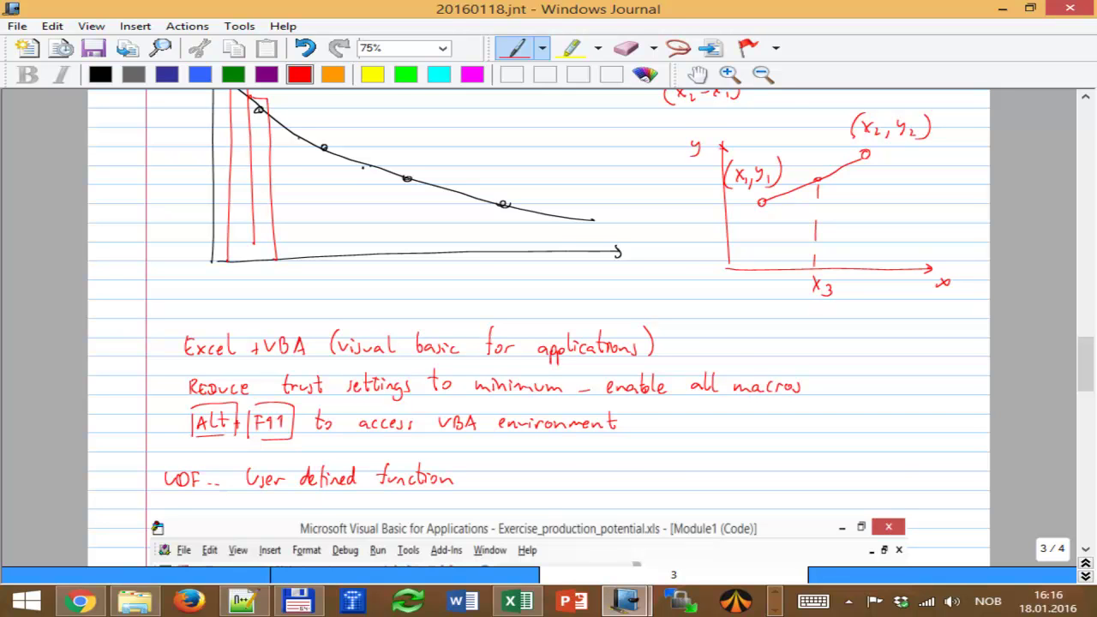
pyautogui.scroll(-10, 538, 325)
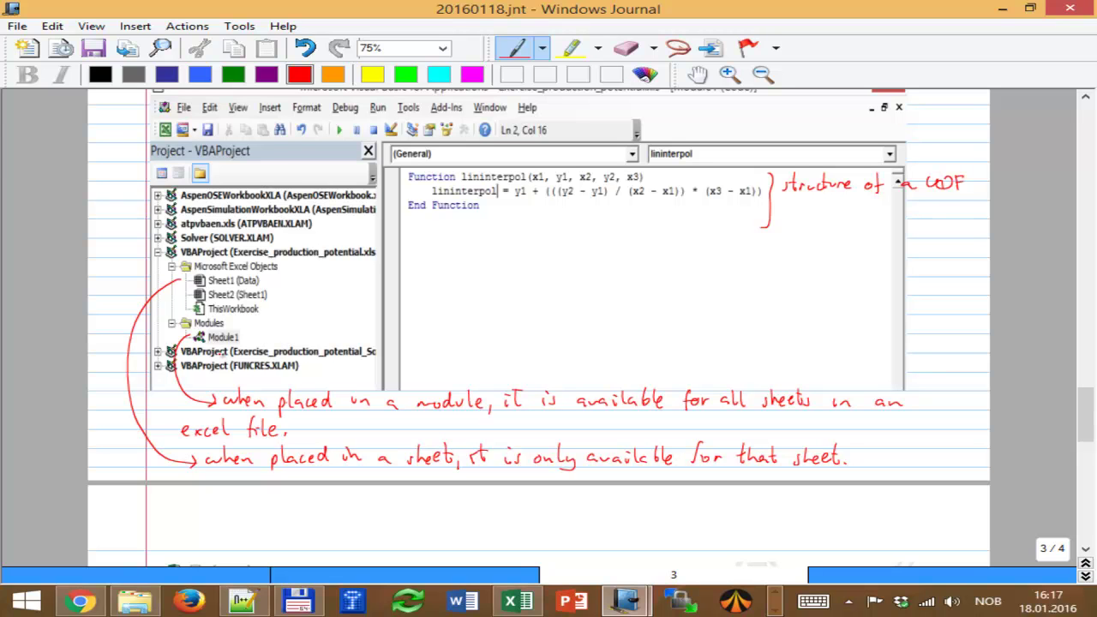
pyautogui.scroll(-10, 538, 326)
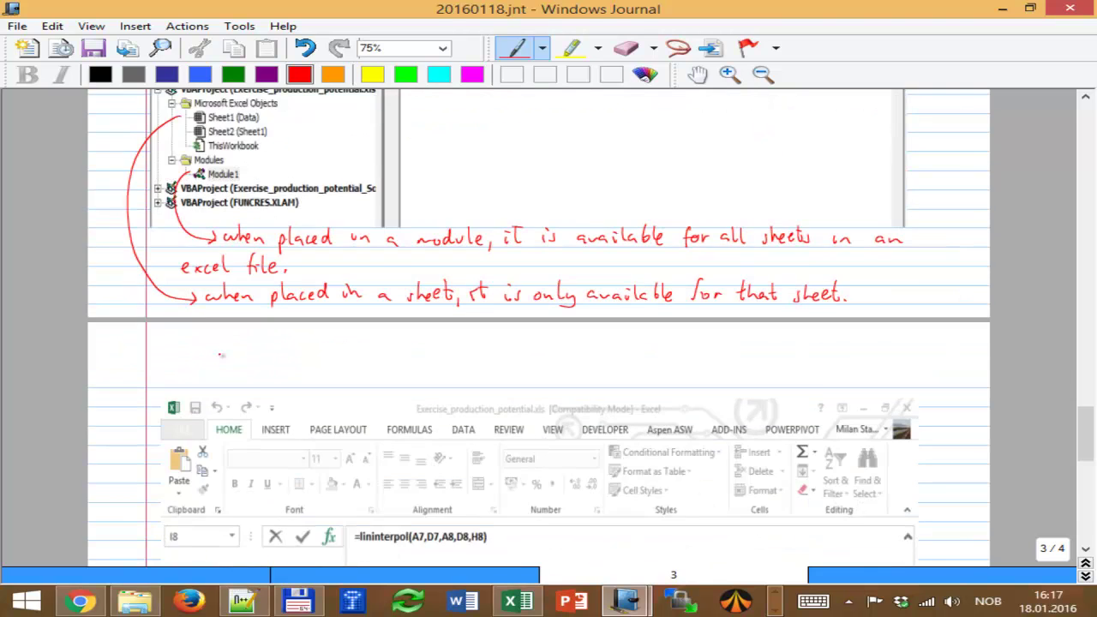
pyautogui.scroll(-5, 538, 326)
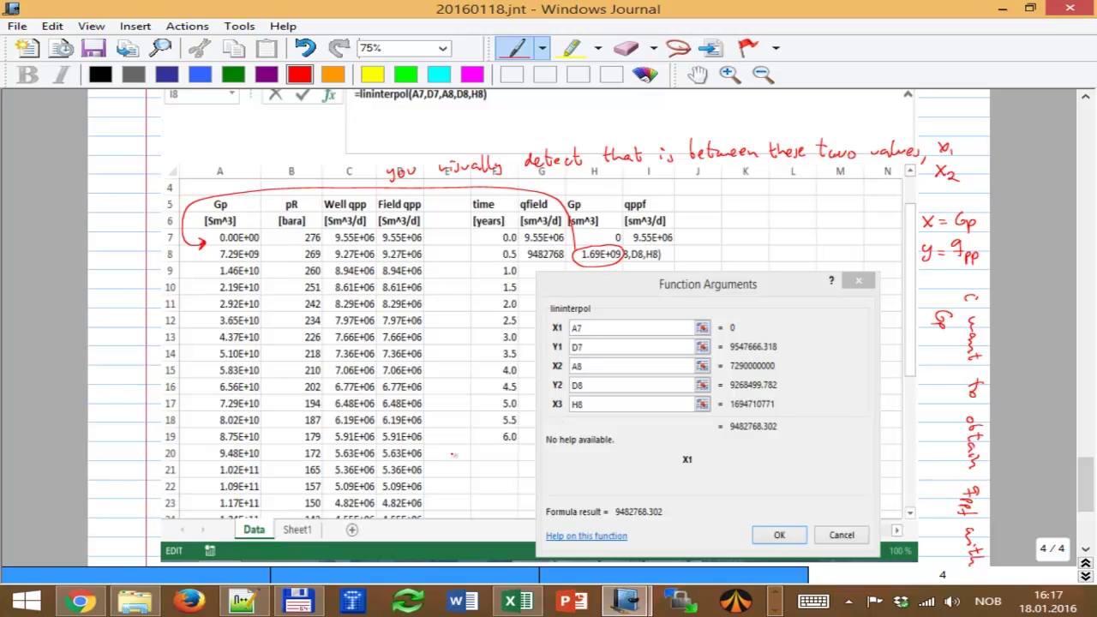
# Return to Exercise_production_potential.xls, copy the cumulative Gp formula from H8 down to H9 and check its cell references.
pyautogui.click(518, 602)
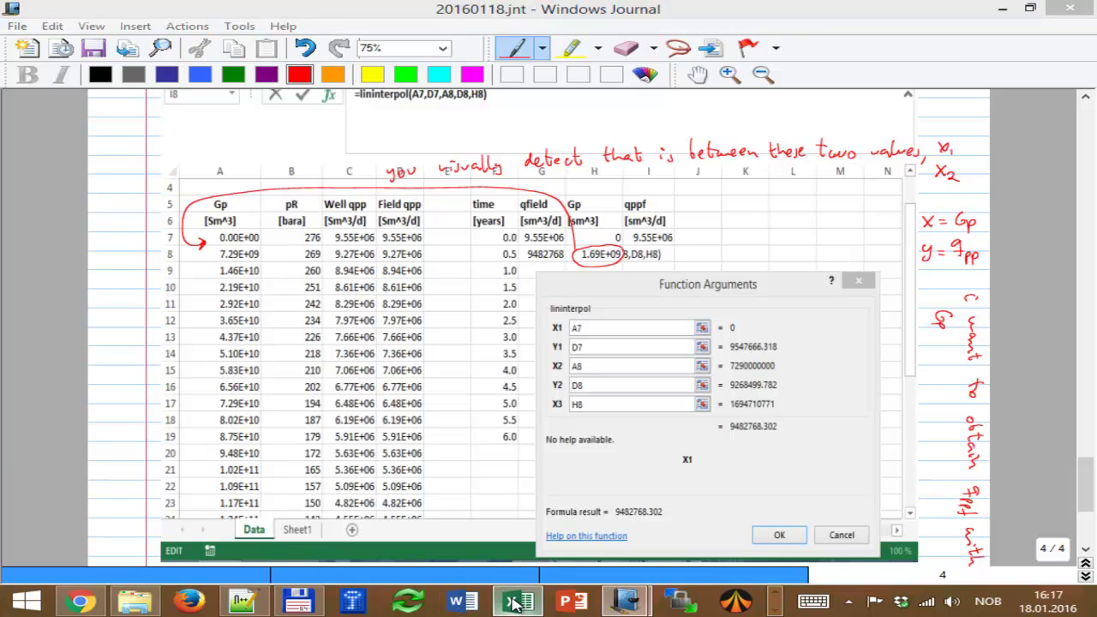
pyautogui.click(639, 305)
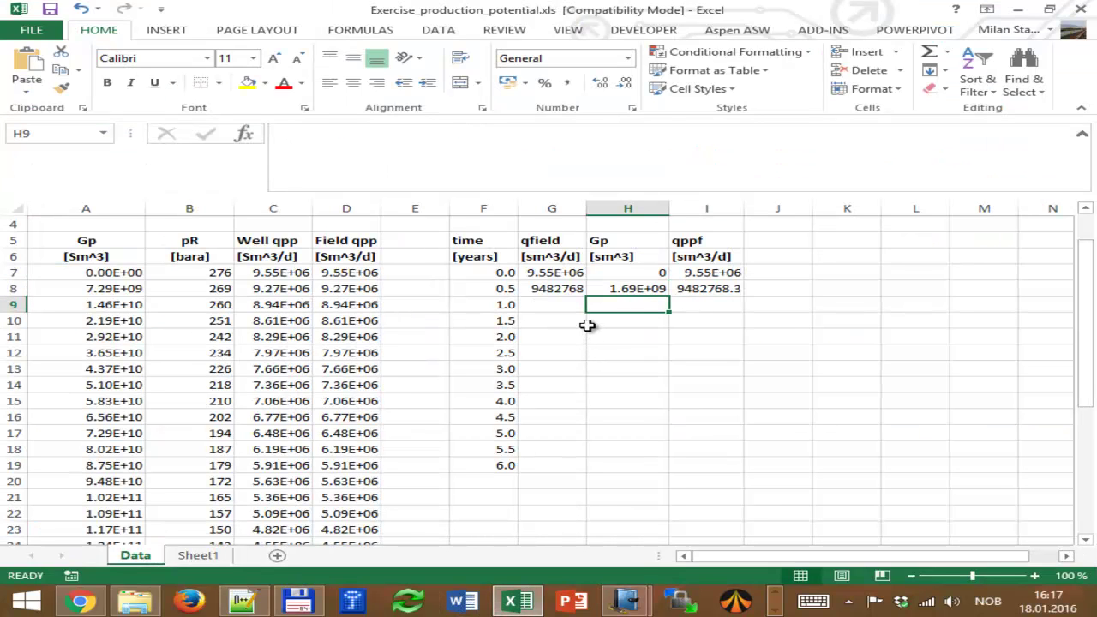
pyautogui.click(565, 289)
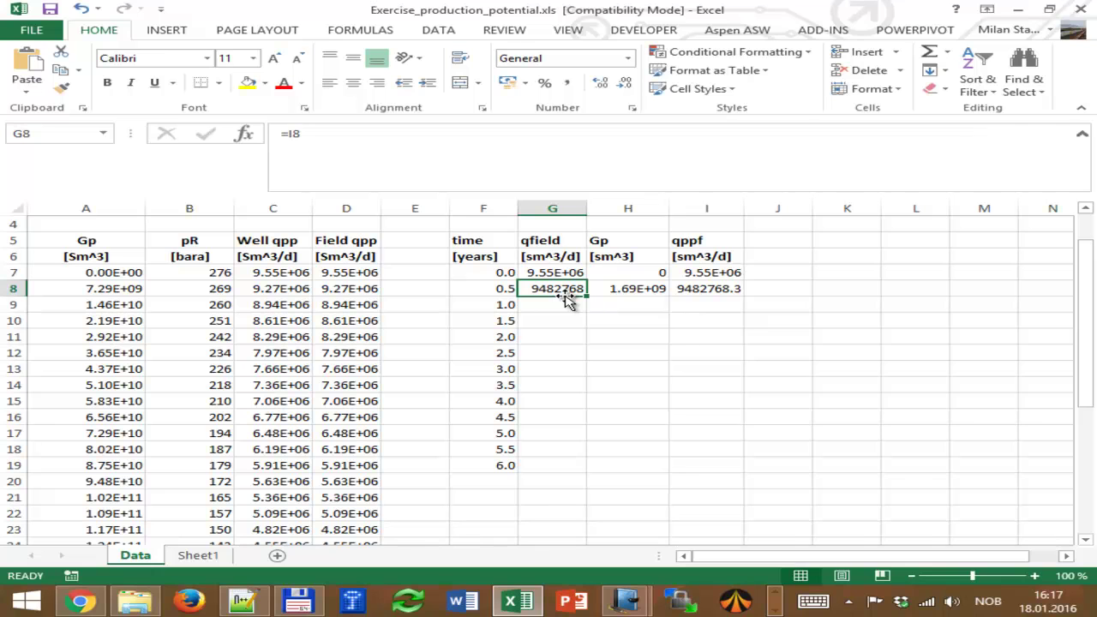
pyautogui.click(622, 287)
pyautogui.moveTo(668, 296); pyautogui.dragTo(667, 313)
pyautogui.click(646, 306)
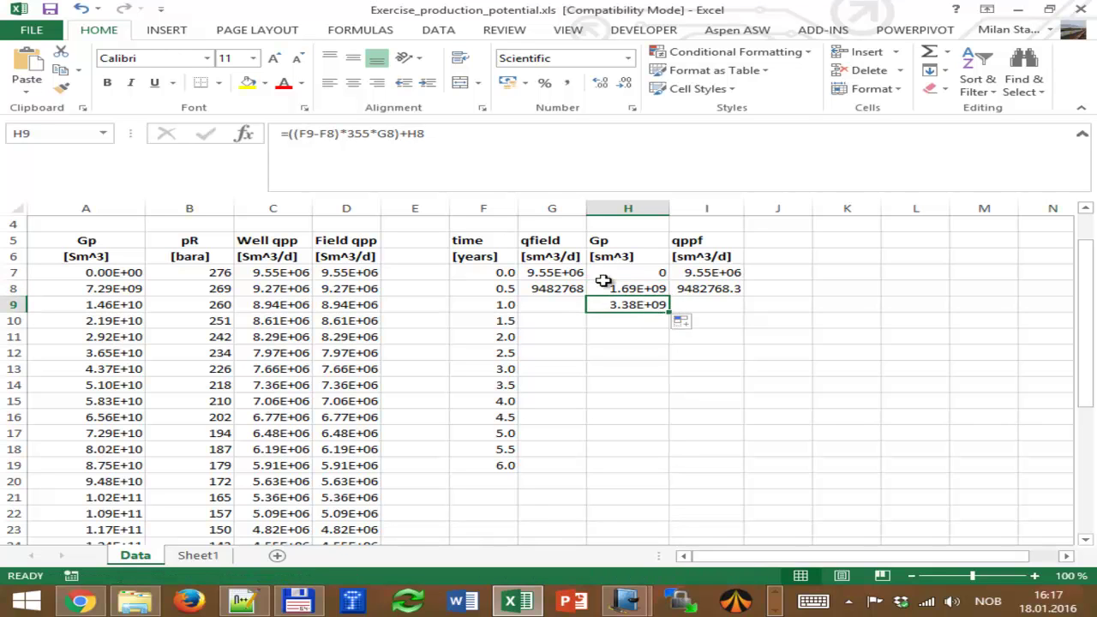
pyautogui.click(394, 133)
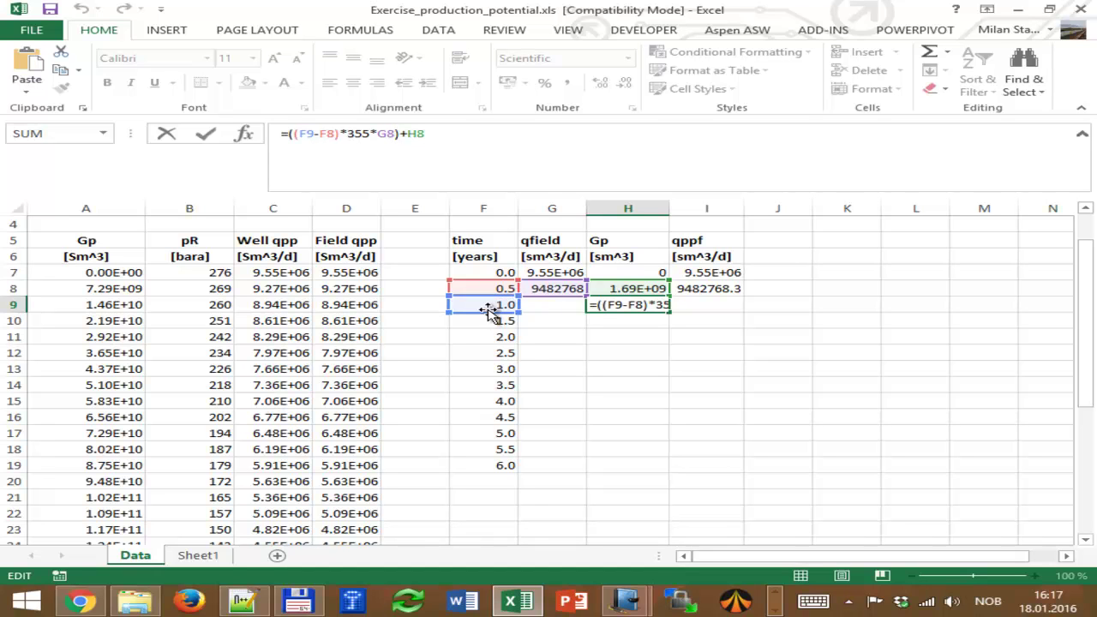
pyautogui.click(623, 303)
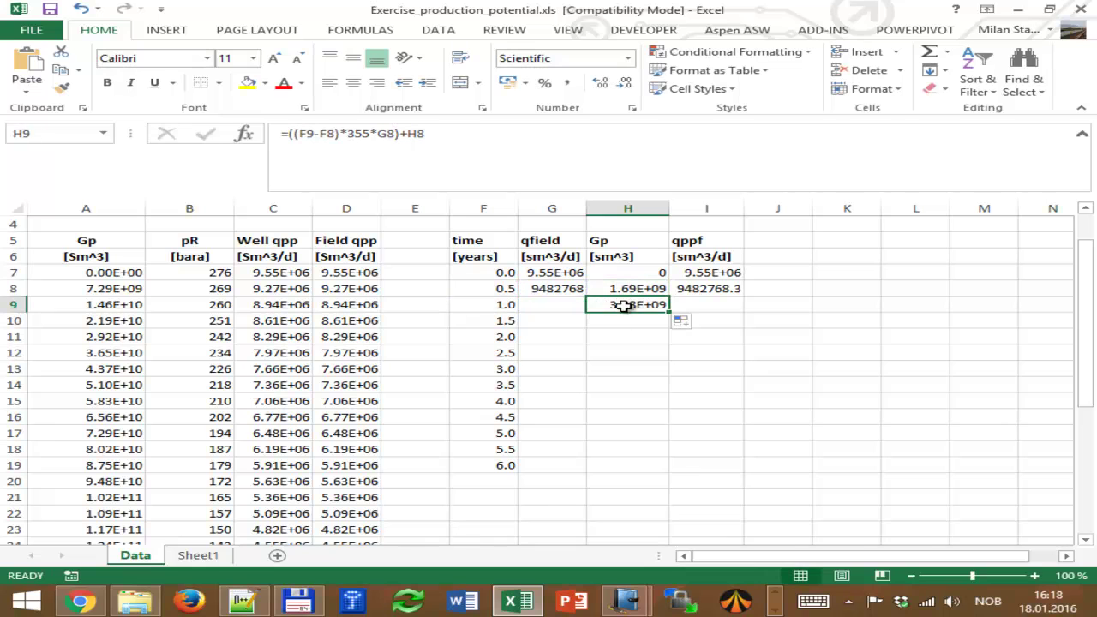
# Copy the lininterpol formula text from I8 into I9 and change its last argument to H9, giving =lininterpol(A7,D7,A8,D8,H9).
pyautogui.click(691, 302)
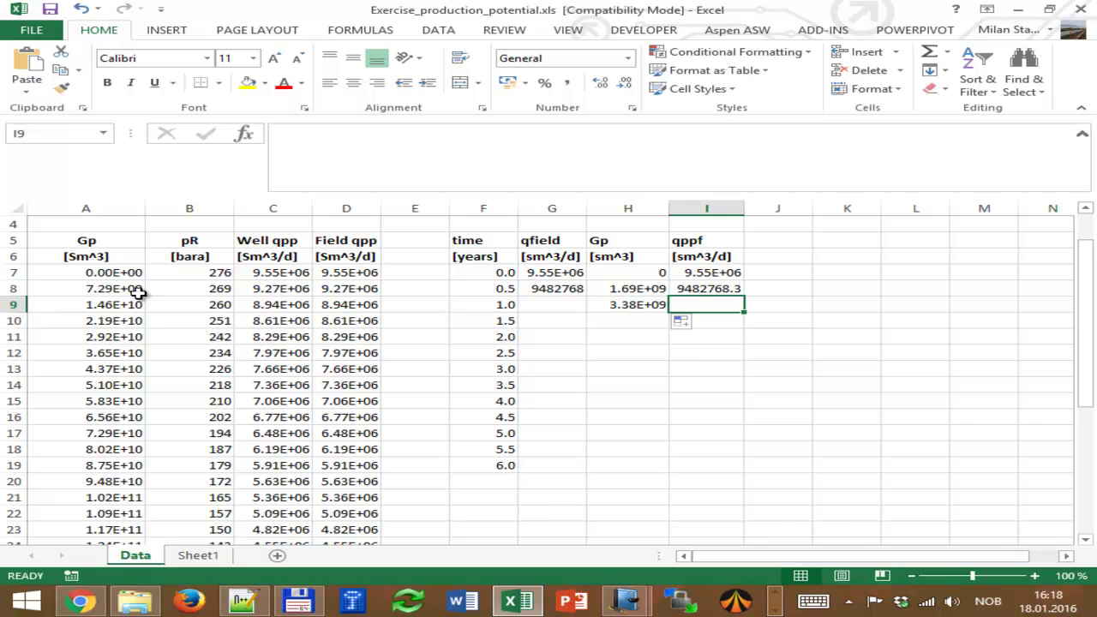
pyautogui.click(713, 289)
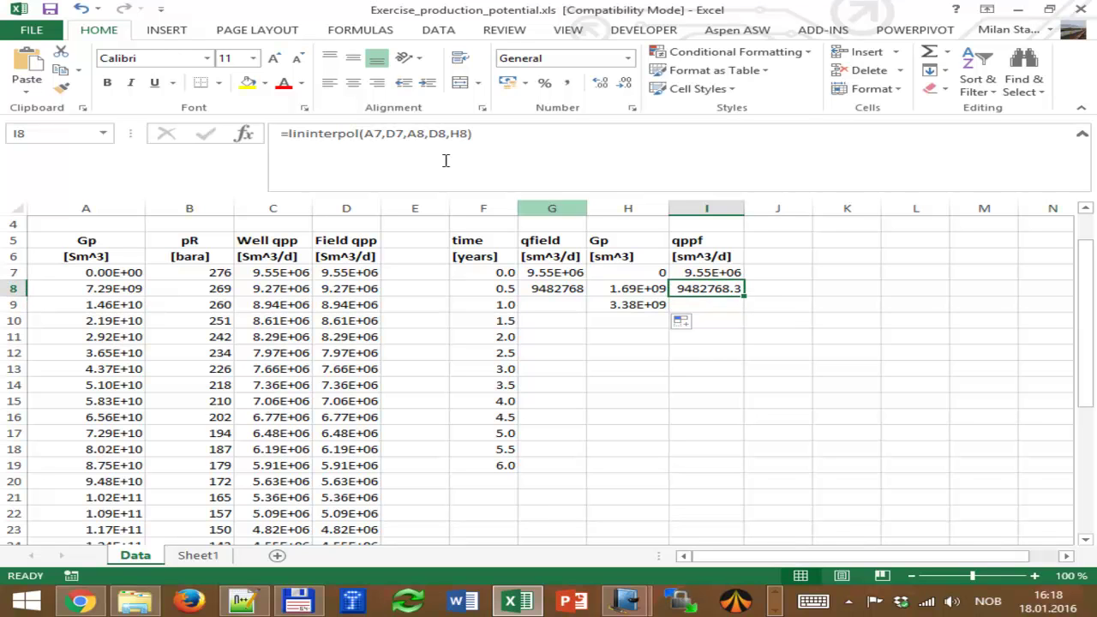
pyautogui.click(494, 139)
pyautogui.moveTo(473, 137); pyautogui.dragTo(258, 140)
pyautogui.hotkey('ctrl', 'c')
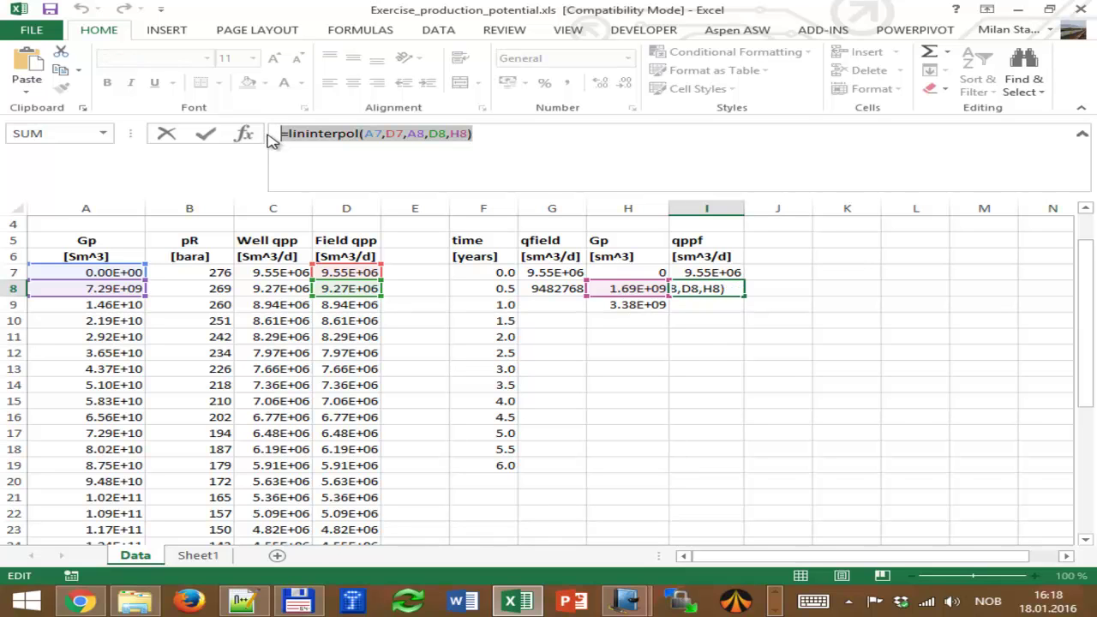
pyautogui.press('Escape')
pyautogui.click(713, 305)
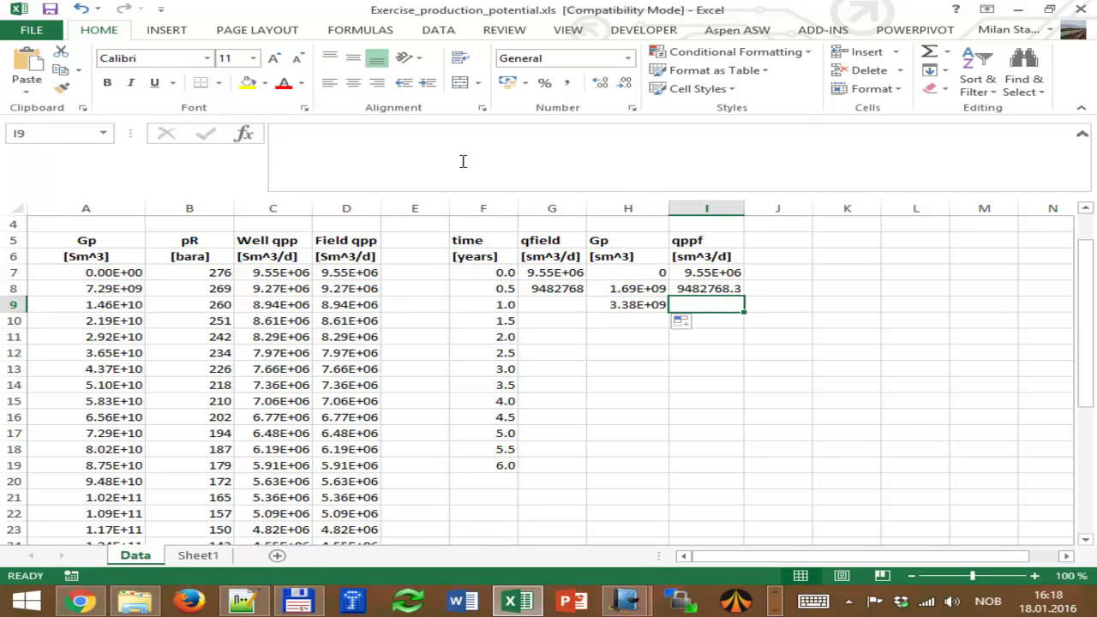
pyautogui.click(397, 143)
pyautogui.hotkey('ctrl', 'v')
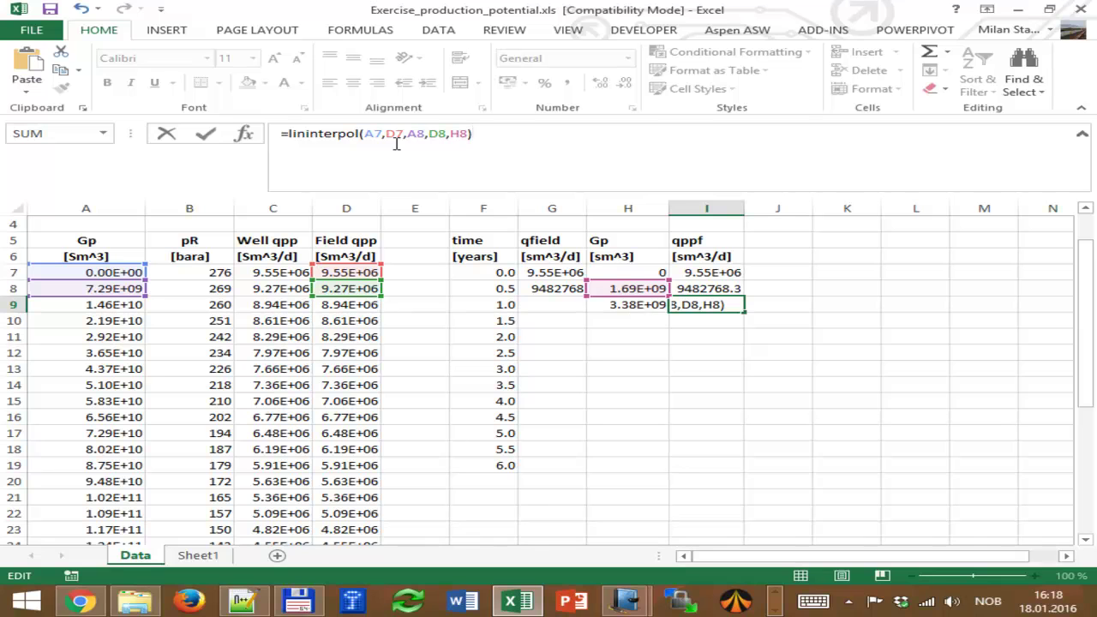
pyautogui.click(631, 304)
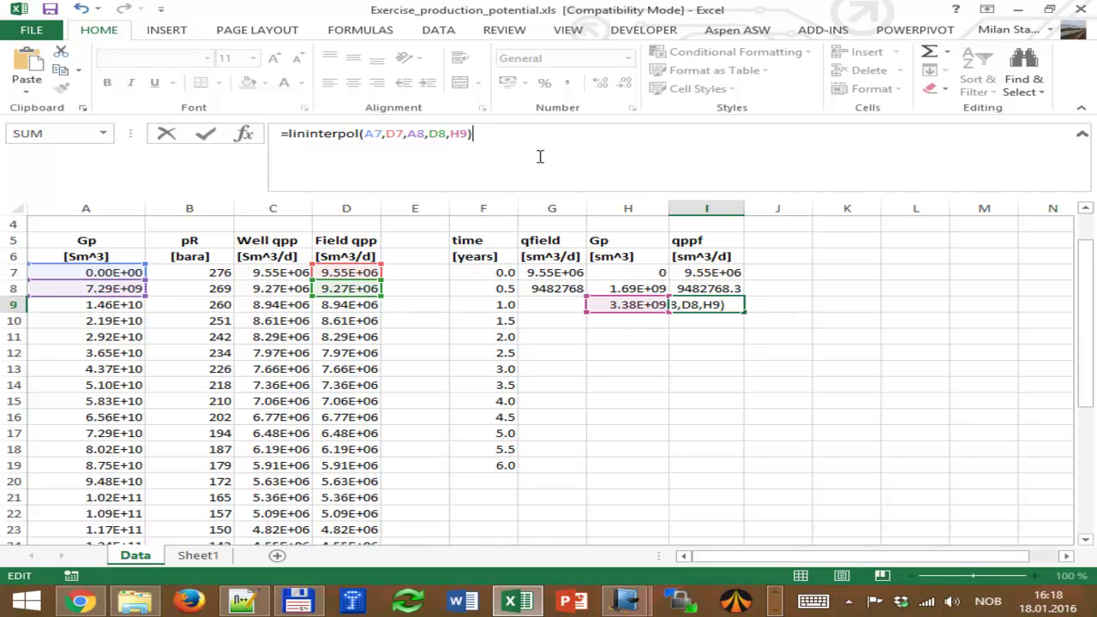
pyautogui.press('Return')
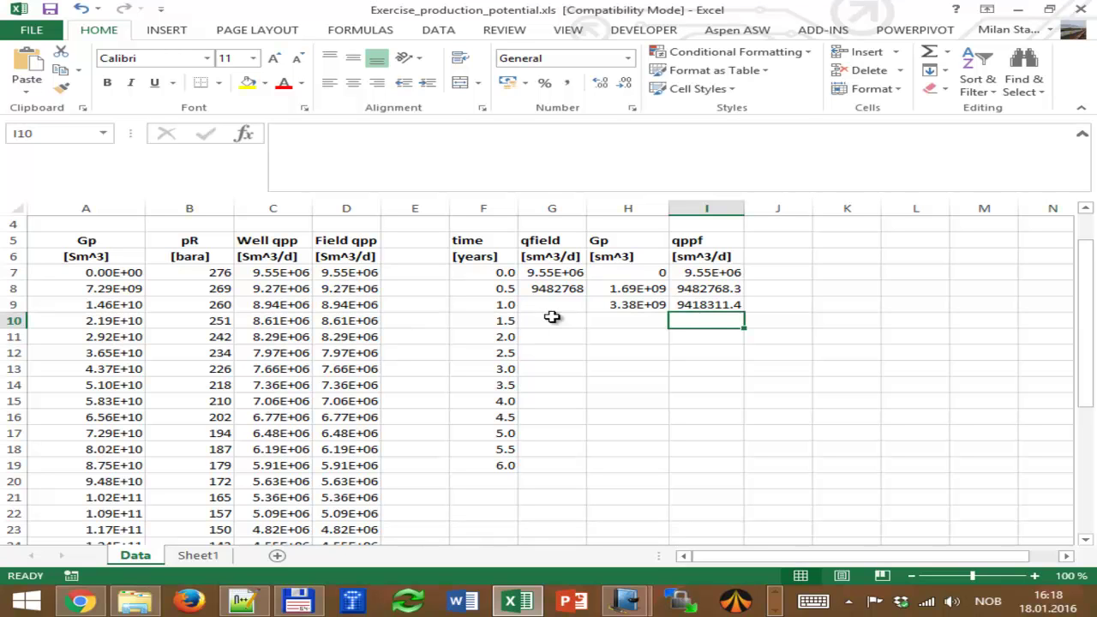
pyautogui.click(566, 290)
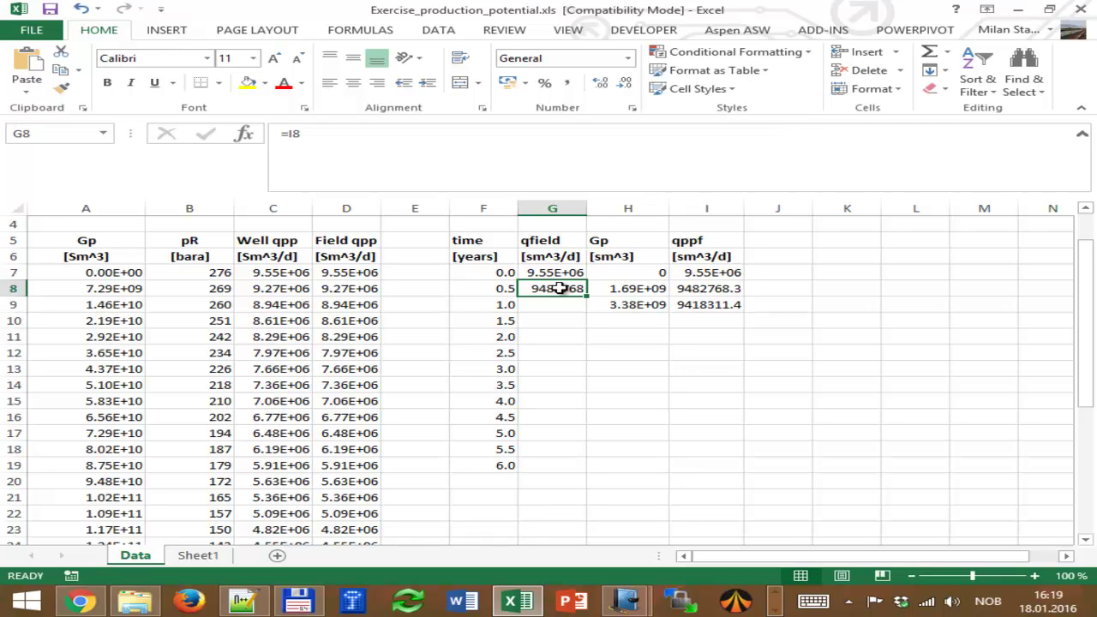
pyautogui.write('=')
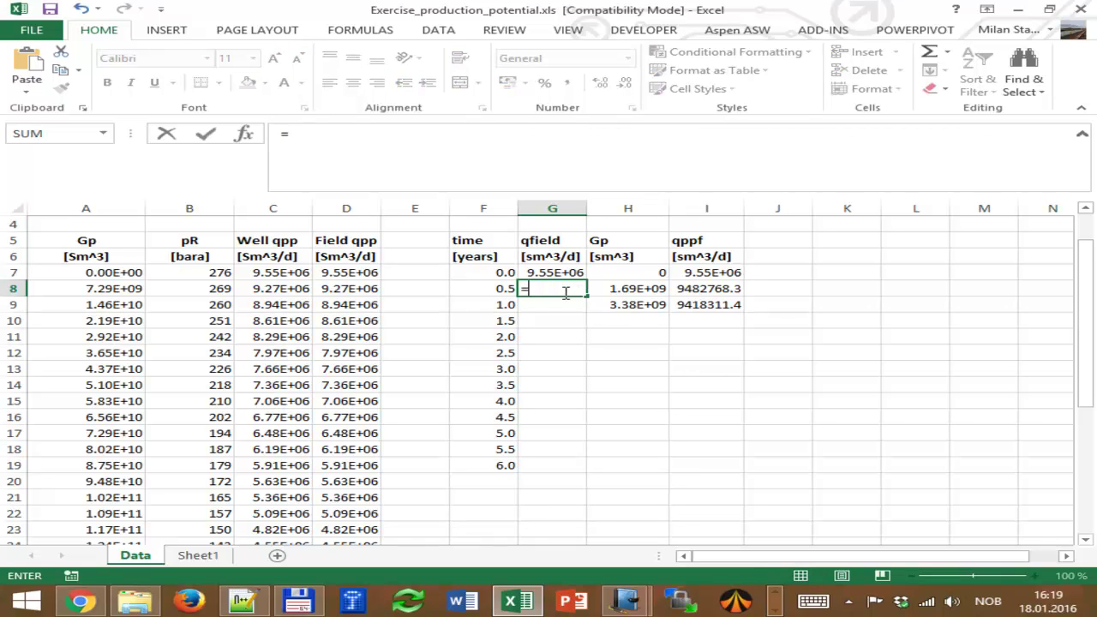
pyautogui.press('Escape')
# Enter =I9 in G9 so the field rate at 1.0 years equals the interpolated qppf.
pyautogui.click(564, 303)
pyautogui.write('=')
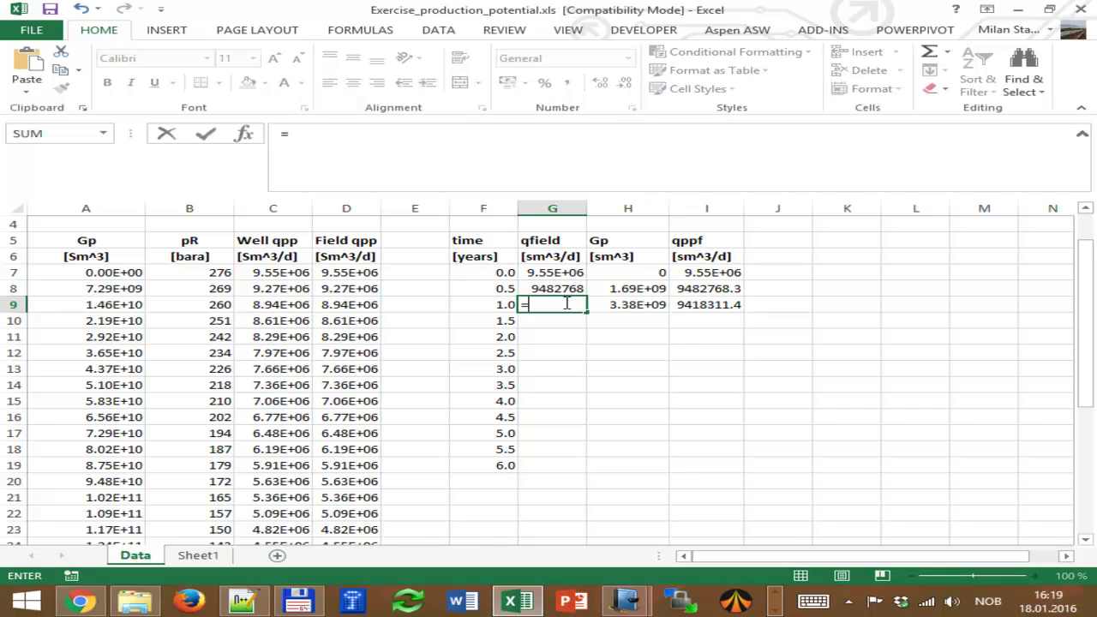
pyautogui.click(720, 310)
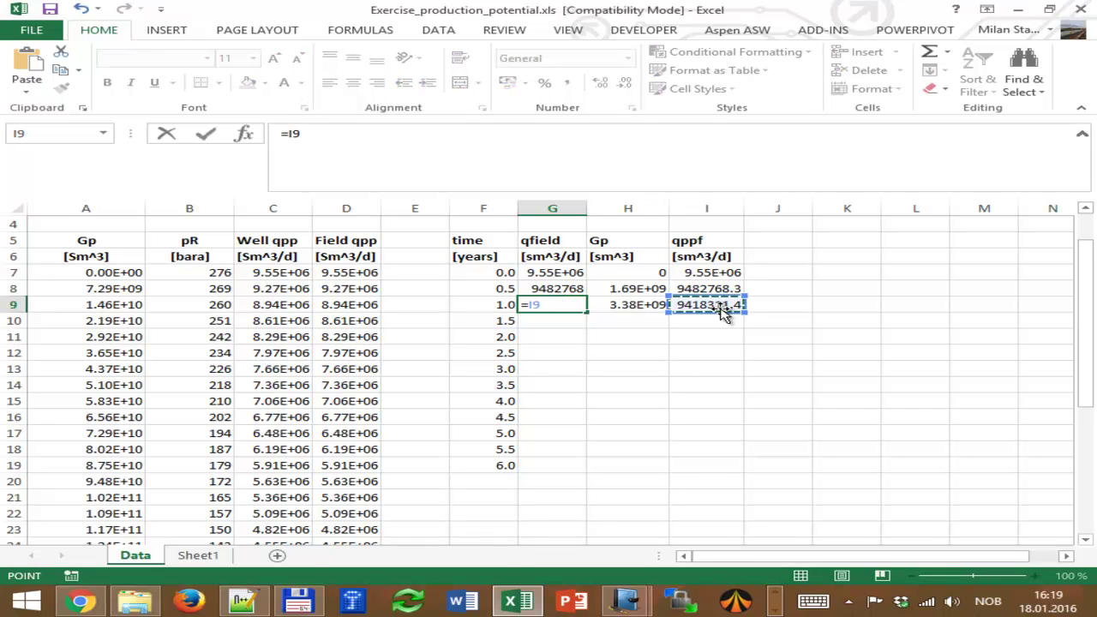
pyautogui.press('Return')
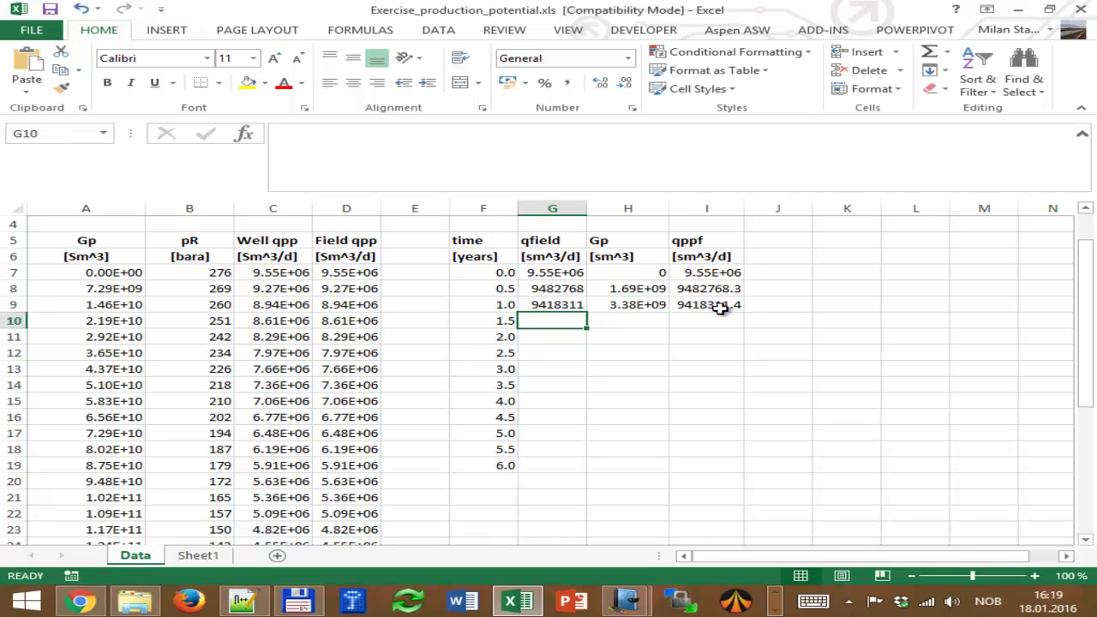
pyautogui.scroll(-1, 497, 351)
pyautogui.scroll(2, 494, 368)
pyautogui.scroll(-4, 495, 368)
pyautogui.scroll(3, 495, 368)
pyautogui.click(624, 318)
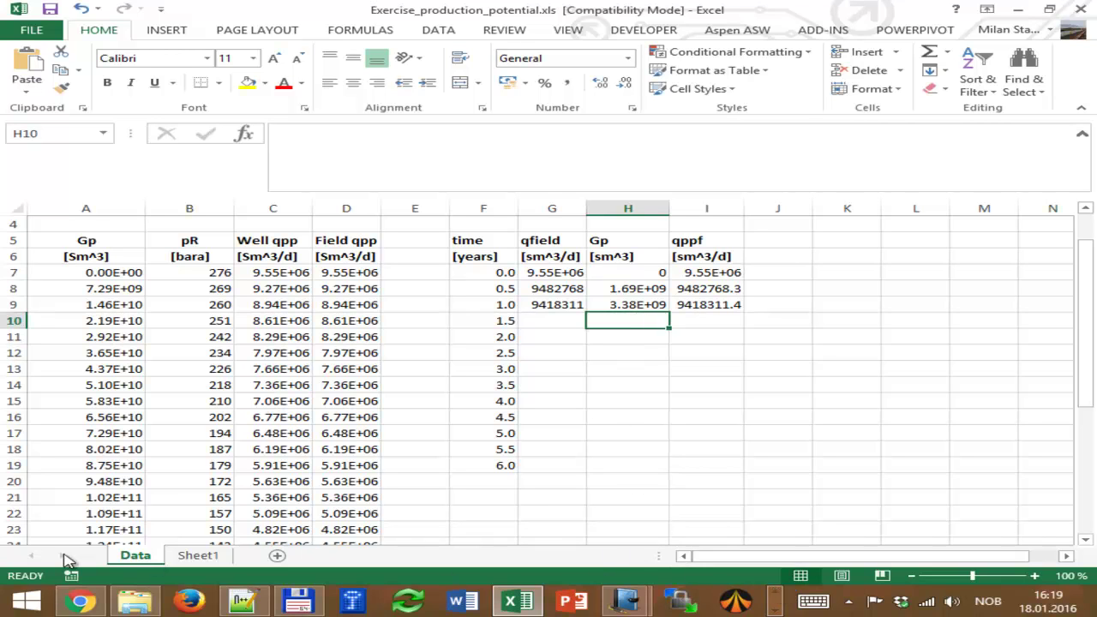
# Switch to Chrome, open the UDF - Table interpolation file from the 20160118 folder in itslearning and view the tabinterpol code.
pyautogui.click(80, 600)
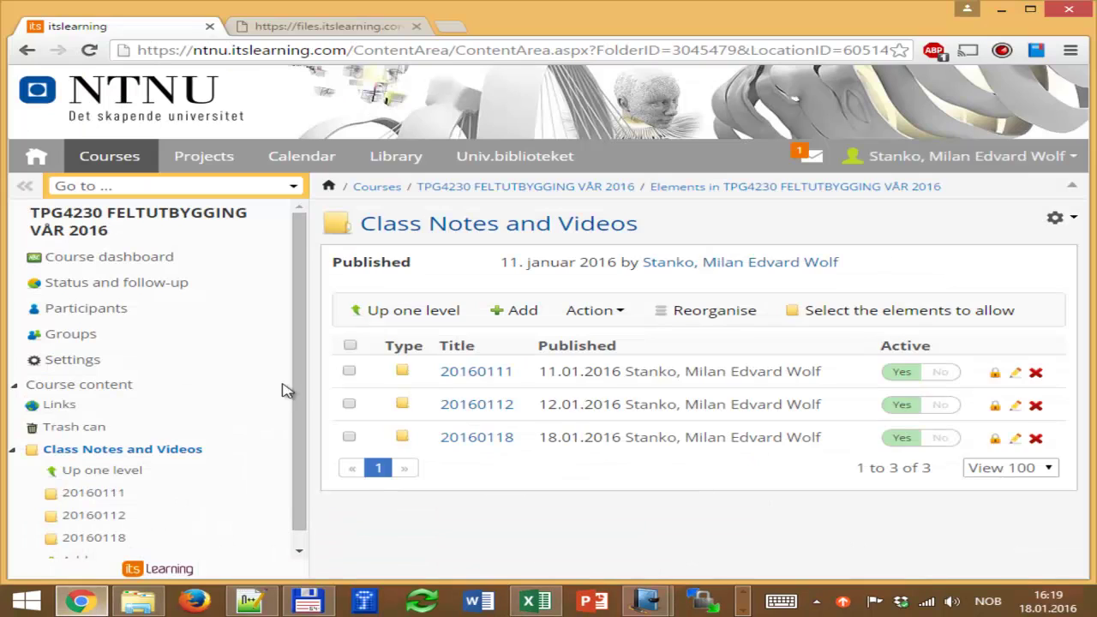
pyautogui.click(481, 440)
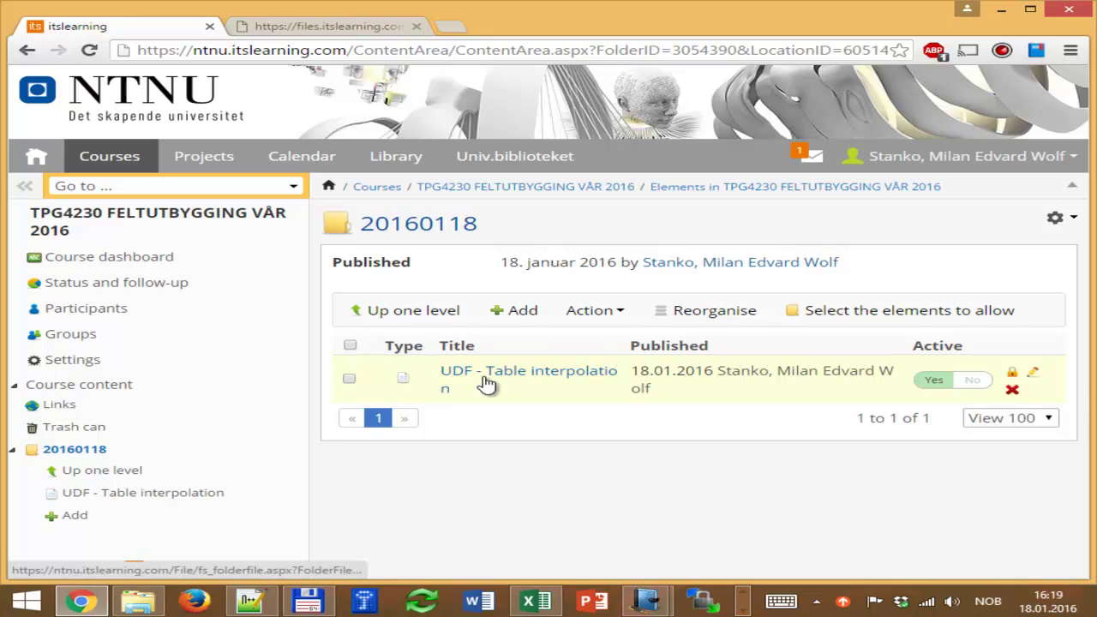
pyautogui.click(511, 381)
pyautogui.click(431, 291)
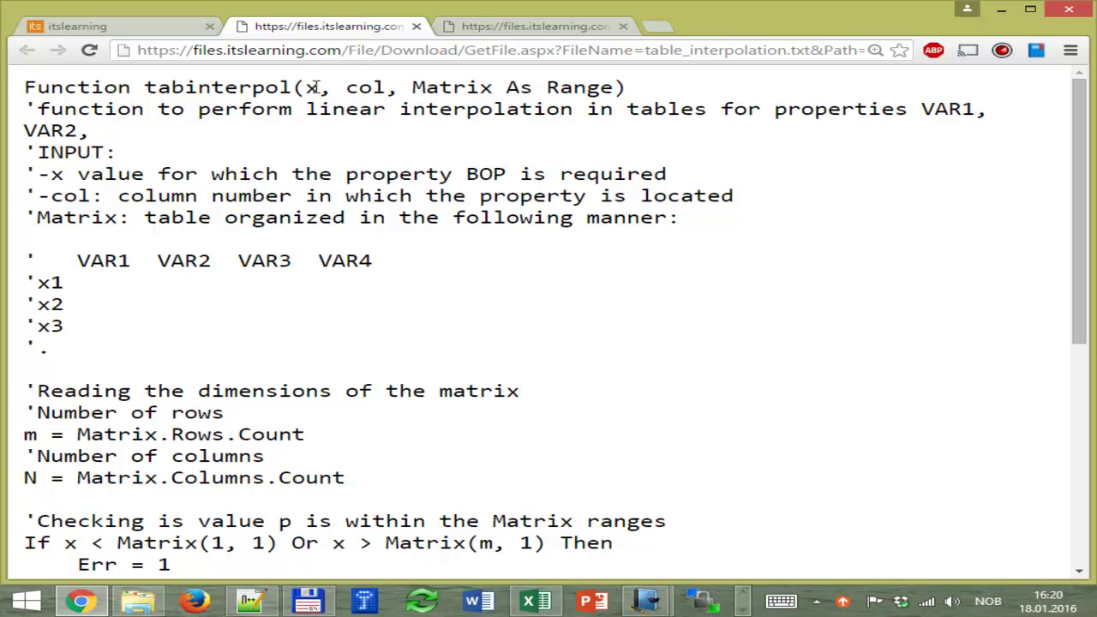
pyautogui.scroll(-1, 313, 88)
pyautogui.scroll(1, 368, 120)
# Capture the tabinterpol function header and its first comment lines with Snipping Tool and copy the snip.
pyautogui.click(742, 607)
pyautogui.click(138, 603)
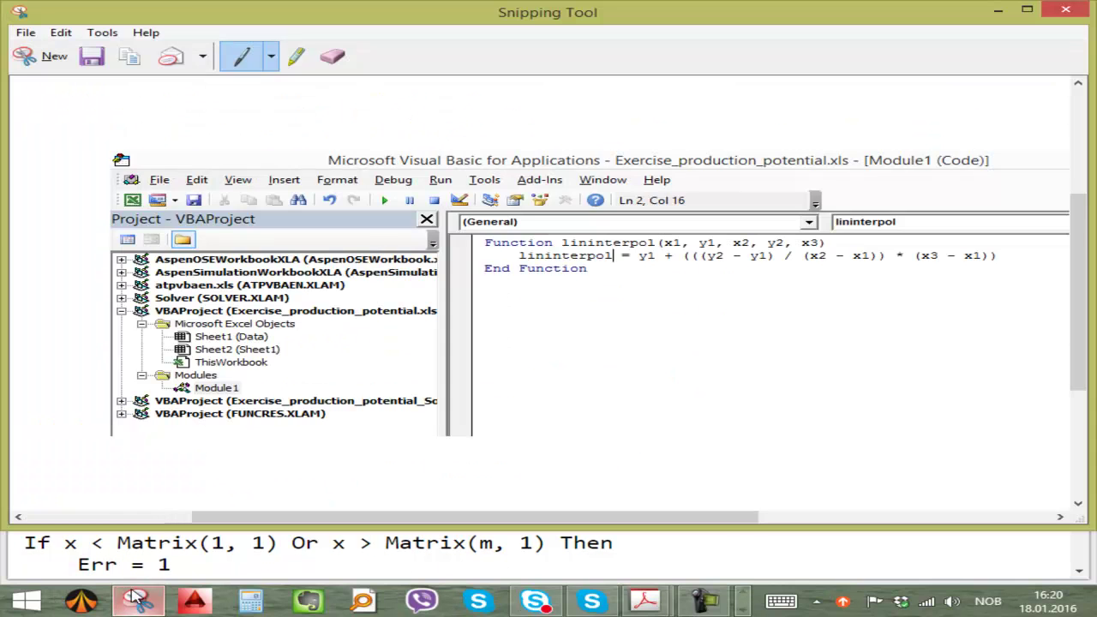
pyautogui.click(25, 32)
pyautogui.click(34, 51)
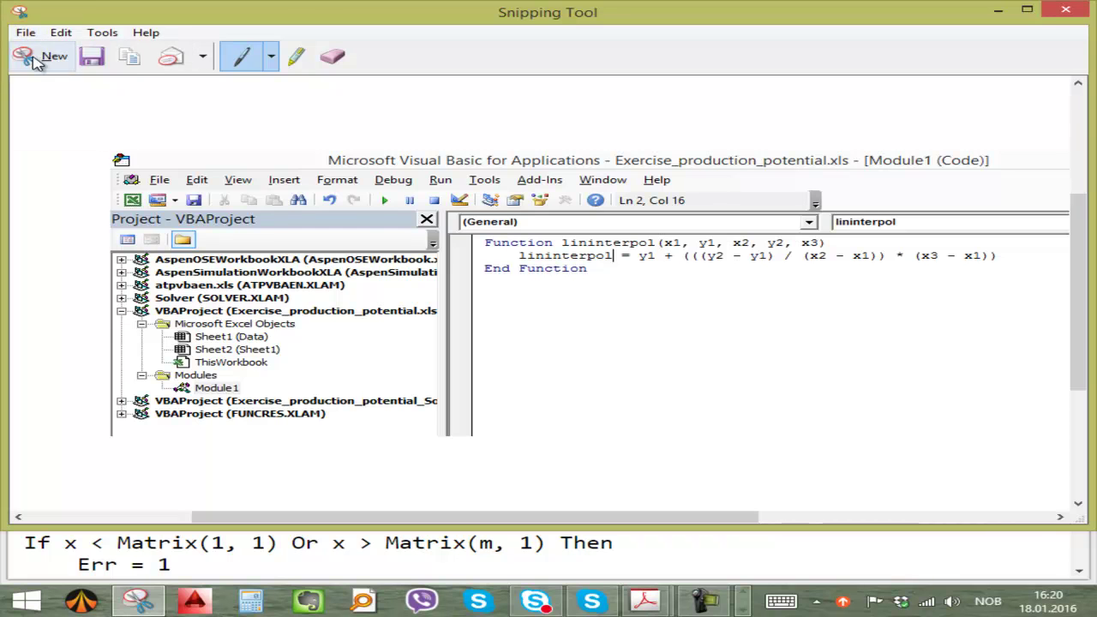
pyautogui.moveTo(140, 26); pyautogui.dragTo(439, 294)
pyautogui.moveTo(10, 74); pyautogui.dragTo(1003, 172)
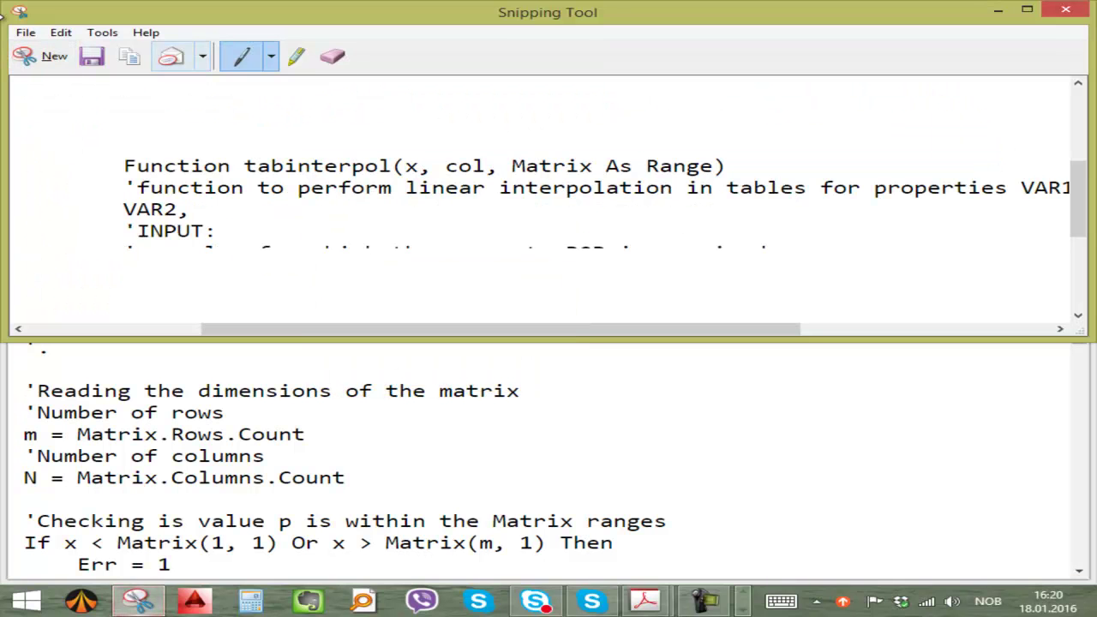
pyautogui.click(61, 33)
pyautogui.click(55, 50)
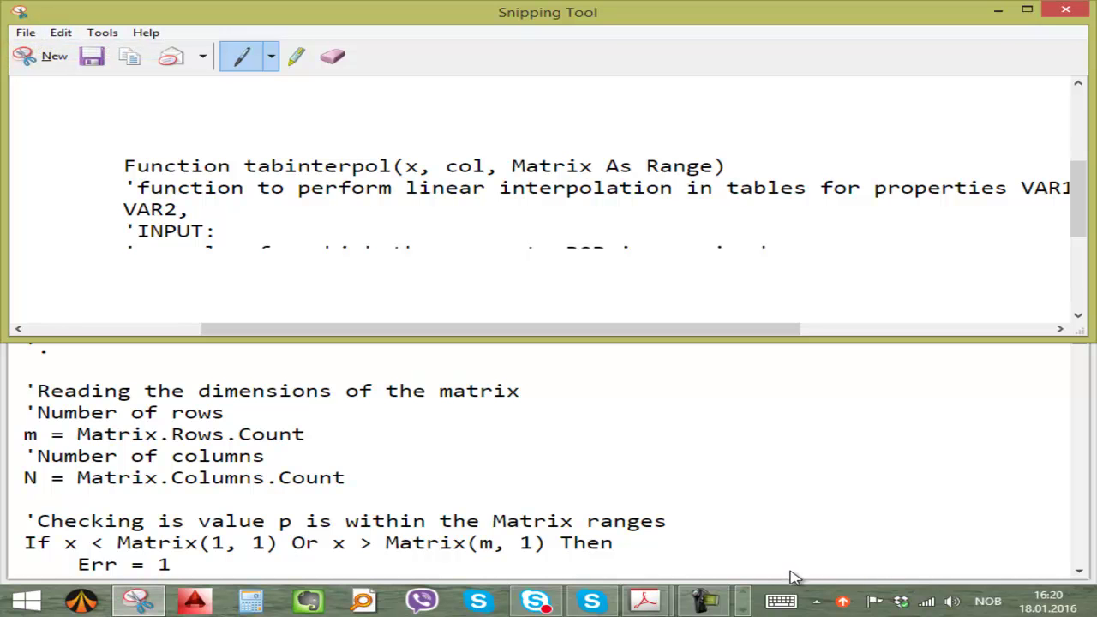
pyautogui.click(743, 609)
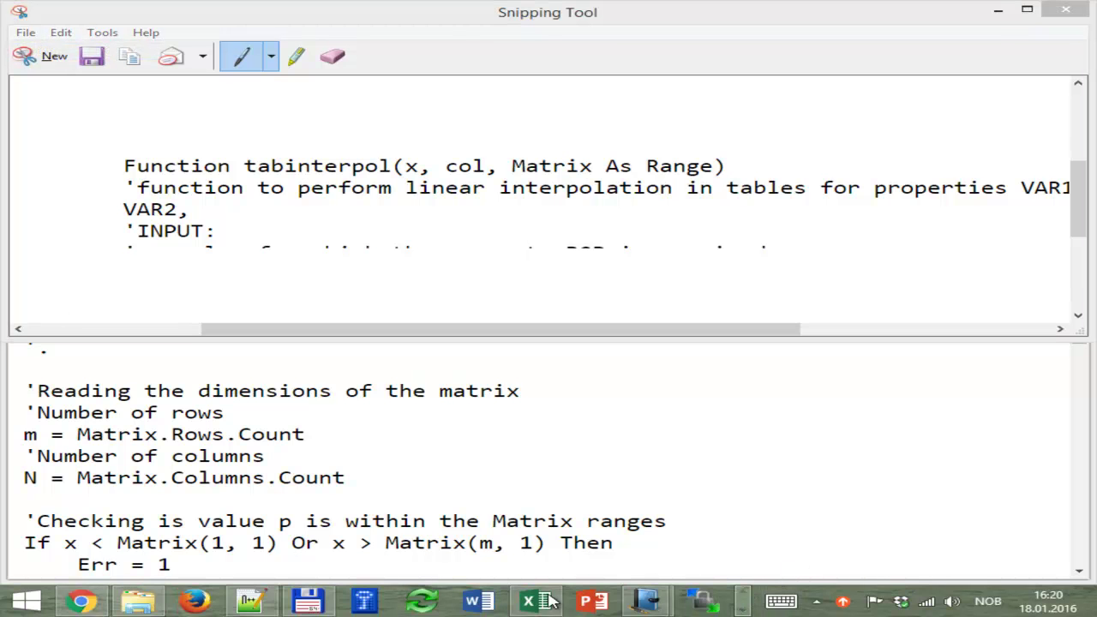
pyautogui.click(701, 603)
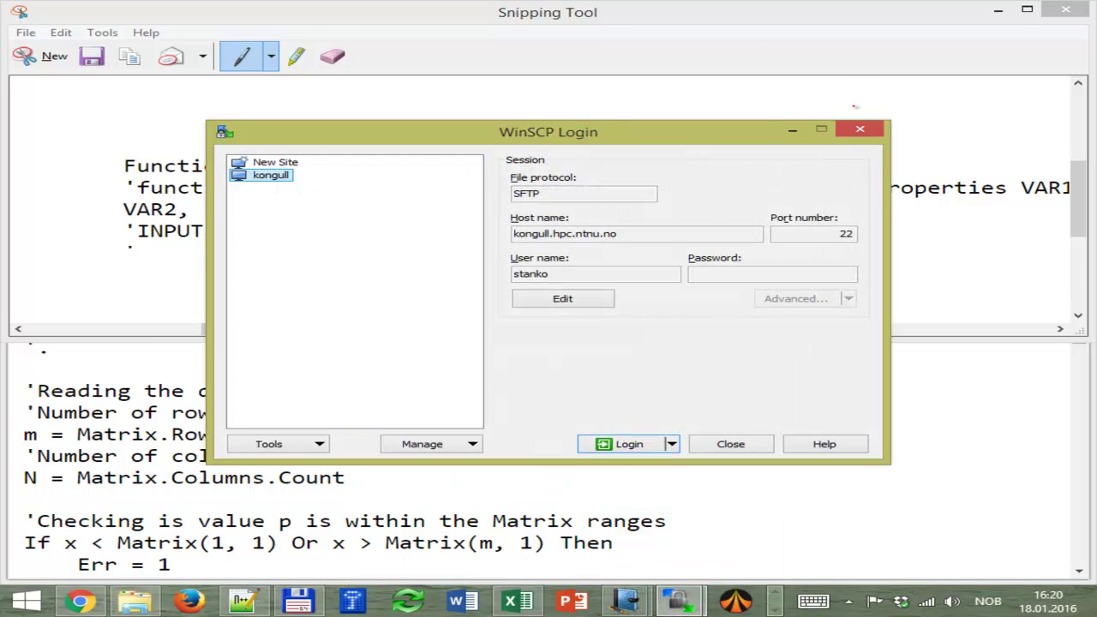
pyautogui.click(859, 131)
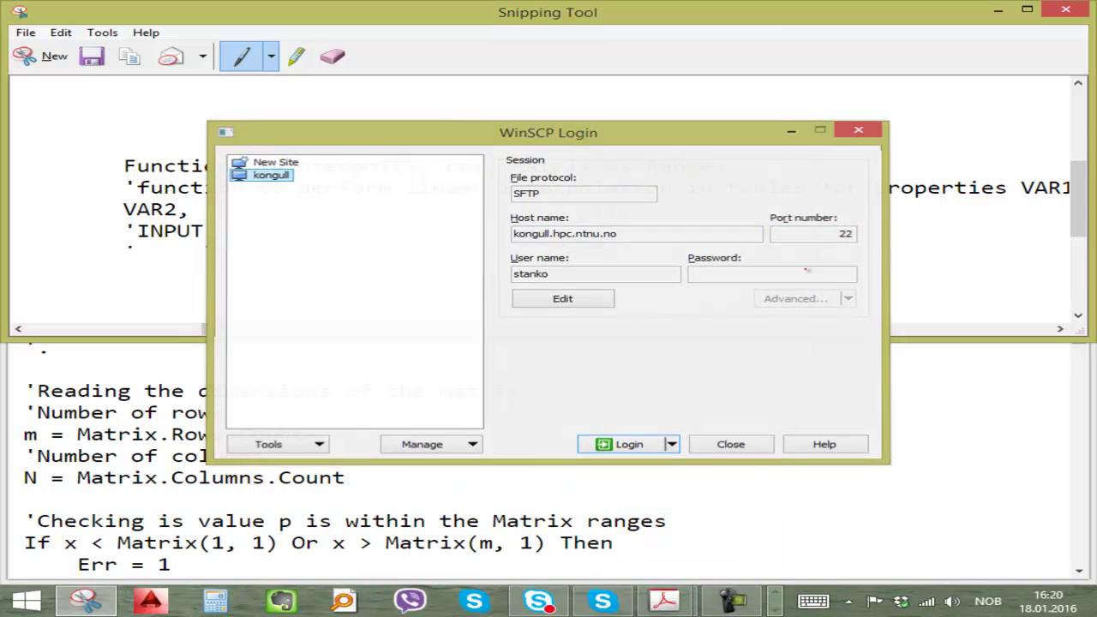
# Switch to 20160118.jnt in Windows Journal and paste the tabinterpol snip at the top of new page 5.
pyautogui.click(774, 608)
pyautogui.moveTo(639, 605)
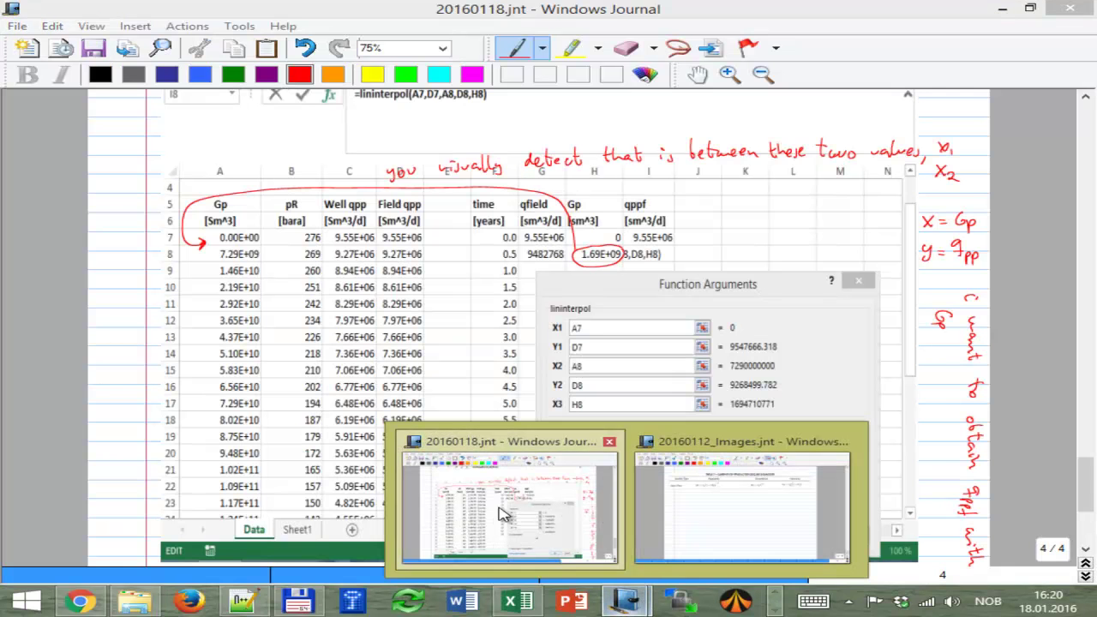
pyautogui.click(506, 513)
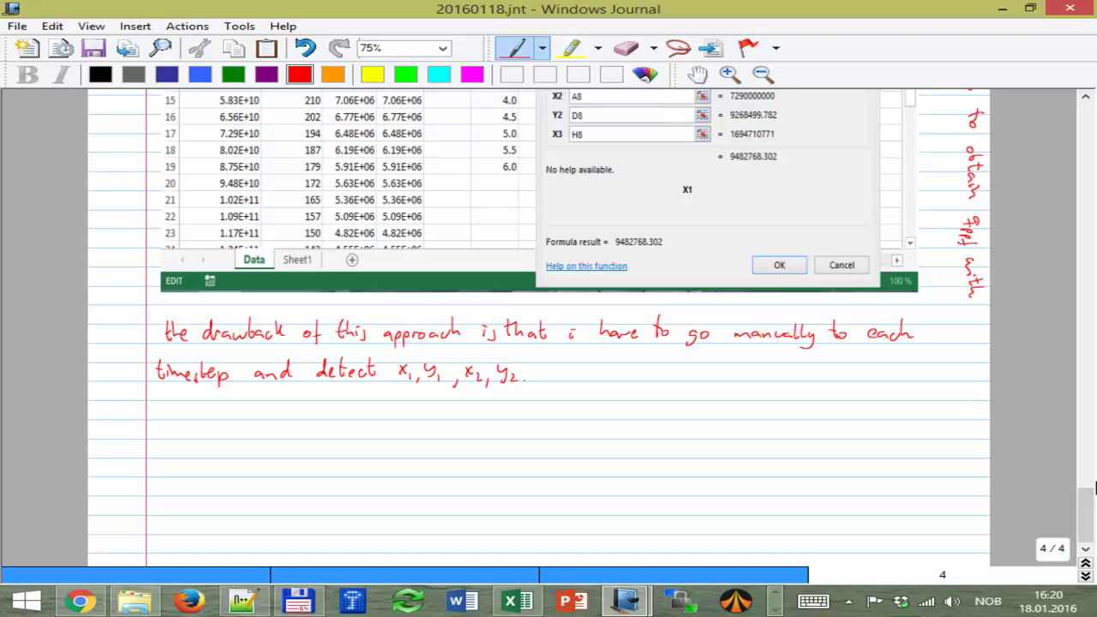
pyautogui.click(1085, 576)
pyautogui.hotkey('ctrl', 'v')
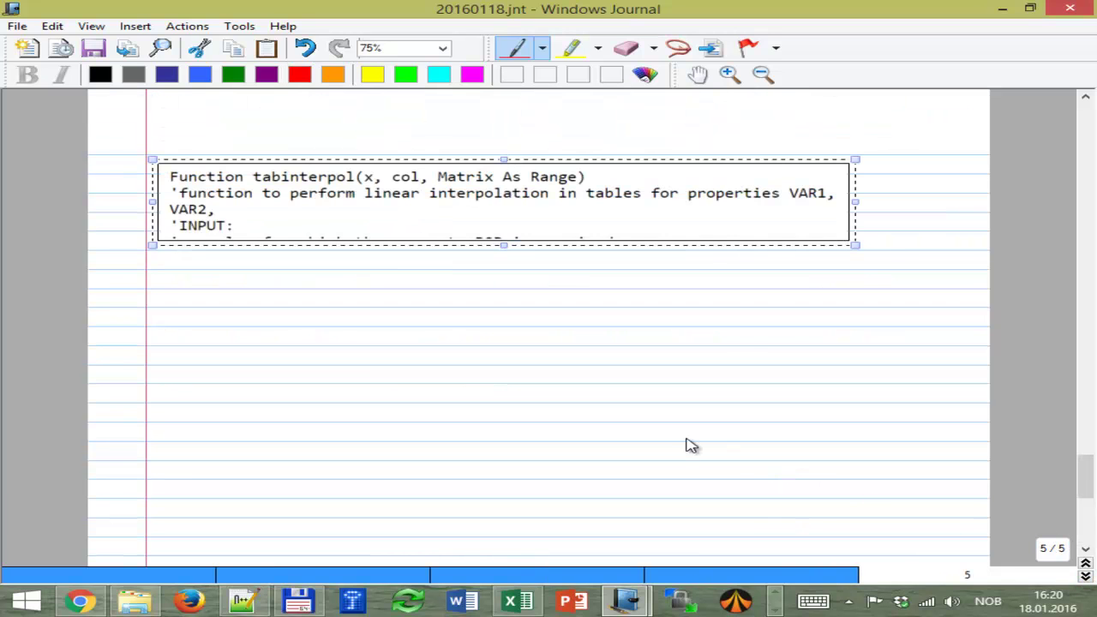
pyautogui.moveTo(434, 213); pyautogui.dragTo(451, 203)
pyautogui.click(651, 331)
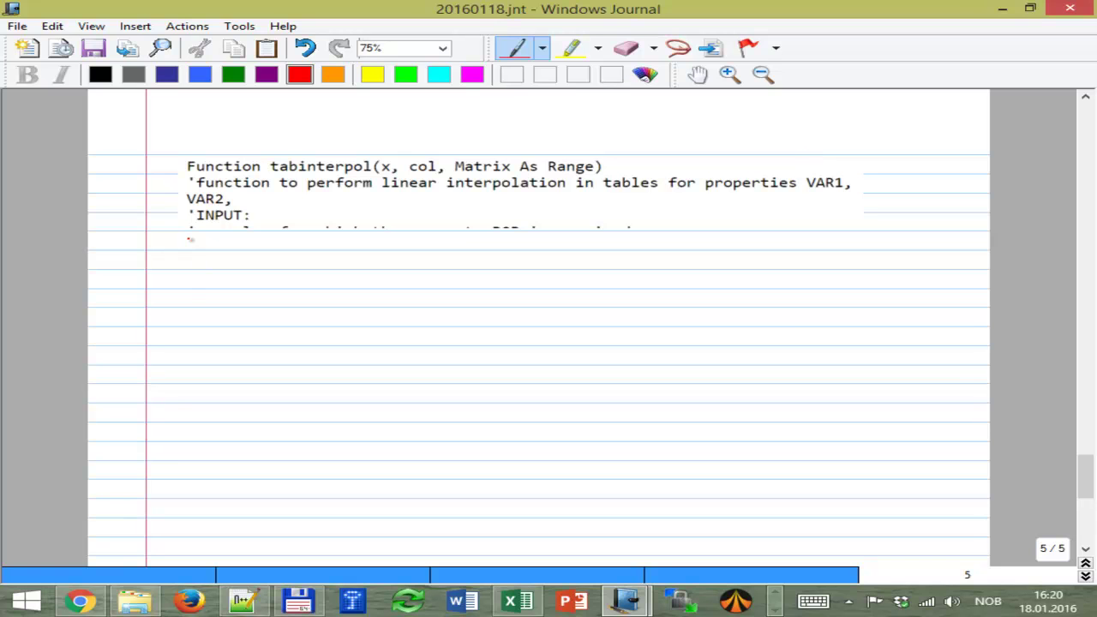
# Sketch a table below the snip with an X column listing x1, x2 to xn and columns VAR1, VAR2 and VAR3.
pyautogui.moveTo(203, 286); pyautogui.dragTo(206, 292)
pyautogui.moveTo(206, 274)
pyautogui.mouseDown()
pyautogui.moveTo(191, 291)
pyautogui.moveTo(213, 443)
pyautogui.mouseUp()
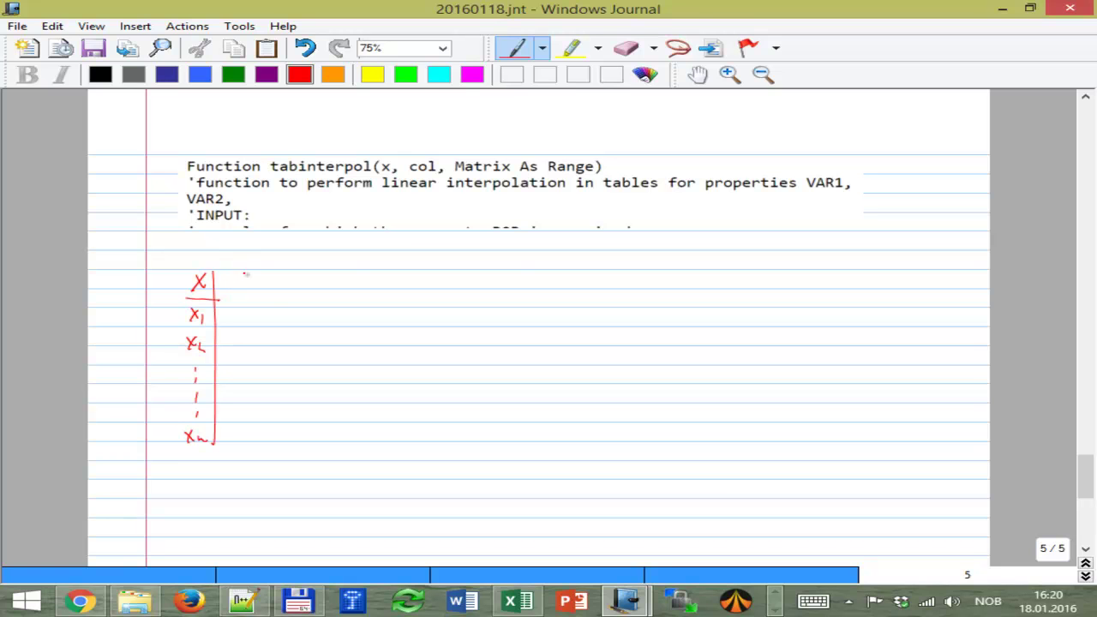
pyautogui.moveTo(223, 297); pyautogui.dragTo(509, 297)
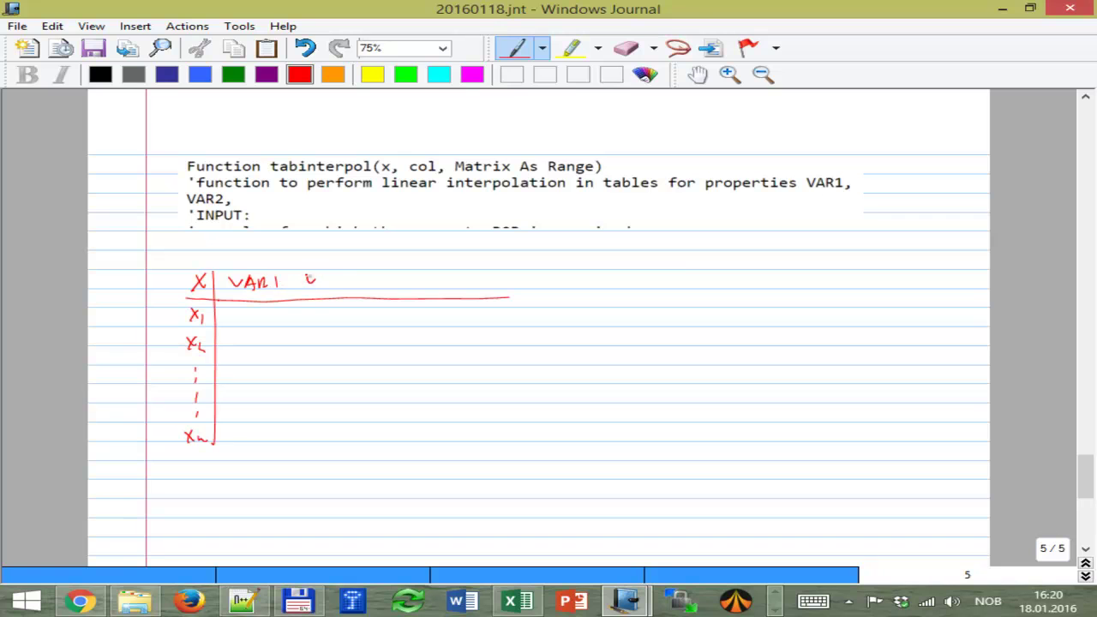
pyautogui.moveTo(342, 289); pyautogui.dragTo(349, 289)
pyautogui.moveTo(353, 276); pyautogui.dragTo(443, 289)
pyautogui.moveTo(294, 267); pyautogui.dragTo(308, 425)
pyautogui.moveTo(382, 262); pyautogui.dragTo(390, 431)
pyautogui.moveTo(477, 262); pyautogui.dragTo(480, 437)
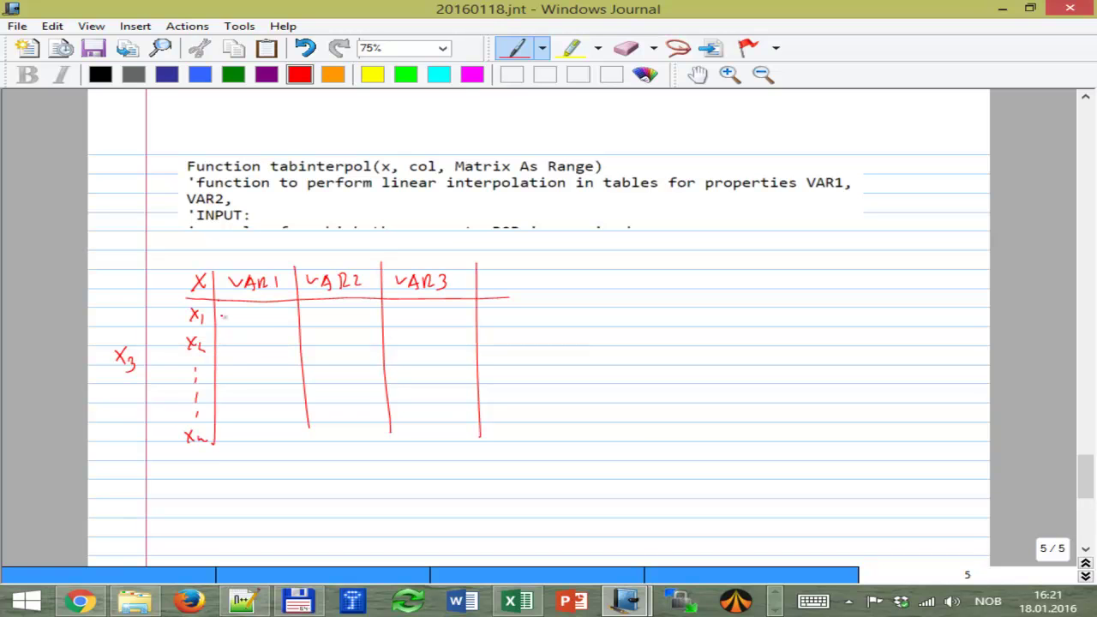
# Draw an arrow from x3 to the function's x argument, then frame the table and link it by arrow to the Matrix argument.
pyautogui.moveTo(125, 333)
pyautogui.mouseDown()
pyautogui.moveTo(153, 168)
pyautogui.moveTo(374, 112)
pyautogui.moveTo(381, 151)
pyautogui.mouseUp()
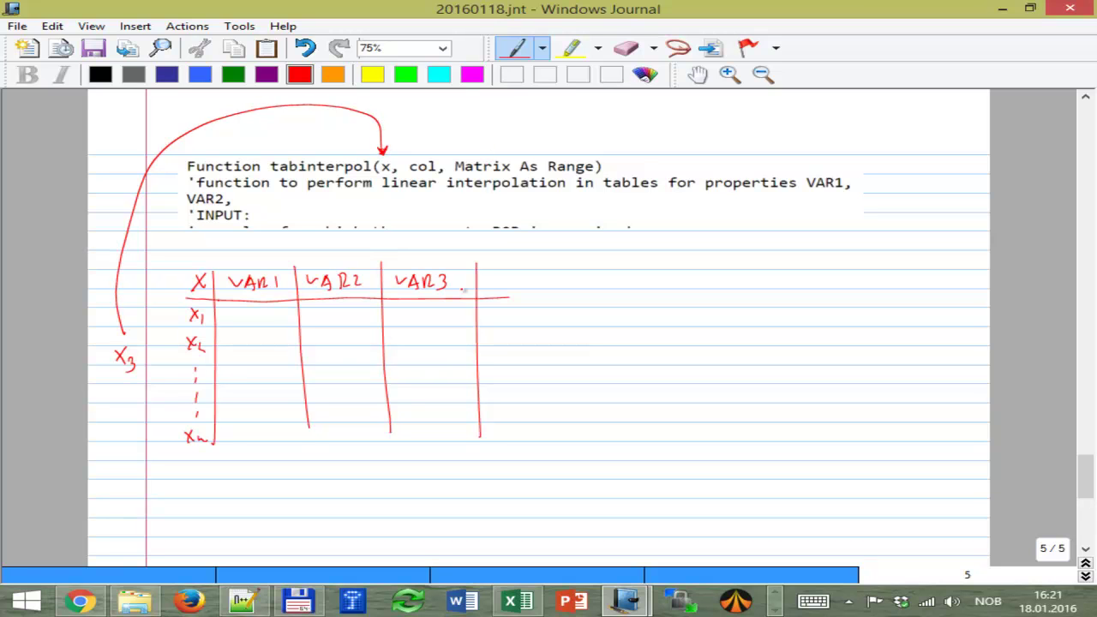
pyautogui.moveTo(173, 276); pyautogui.dragTo(169, 468)
pyautogui.moveTo(168, 265)
pyautogui.mouseDown()
pyautogui.moveTo(428, 257)
pyautogui.moveTo(514, 425)
pyautogui.moveTo(499, 501)
pyautogui.mouseUp()
pyautogui.moveTo(154, 480); pyautogui.dragTo(502, 489)
pyautogui.moveTo(524, 348)
pyautogui.mouseDown()
pyautogui.moveTo(695, 253)
pyautogui.moveTo(558, 108)
pyautogui.mouseUp()
pyautogui.moveTo(506, 147)
pyautogui.mouseDown()
pyautogui.moveTo(517, 142)
pyautogui.moveTo(505, 149)
pyautogui.mouseUp()
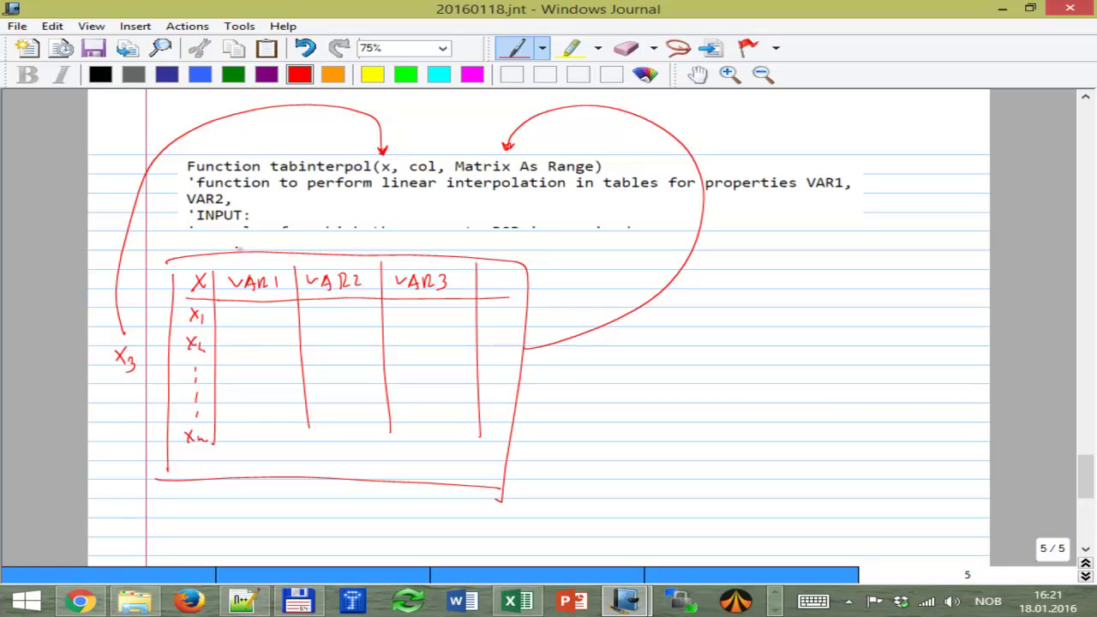
# Label the VAR columns Bo, Bg and μo above the table and number the first two table columns 1 and 2 below.
pyautogui.moveTo(235, 239); pyautogui.dragTo(248, 247)
pyautogui.moveTo(321, 235); pyautogui.dragTo(333, 254)
pyautogui.moveTo(402, 254); pyautogui.dragTo(423, 249)
pyautogui.moveTo(192, 497); pyautogui.dragTo(197, 488)
pyautogui.moveTo(253, 492); pyautogui.dragTo(266, 503)
pyautogui.click(271, 500)
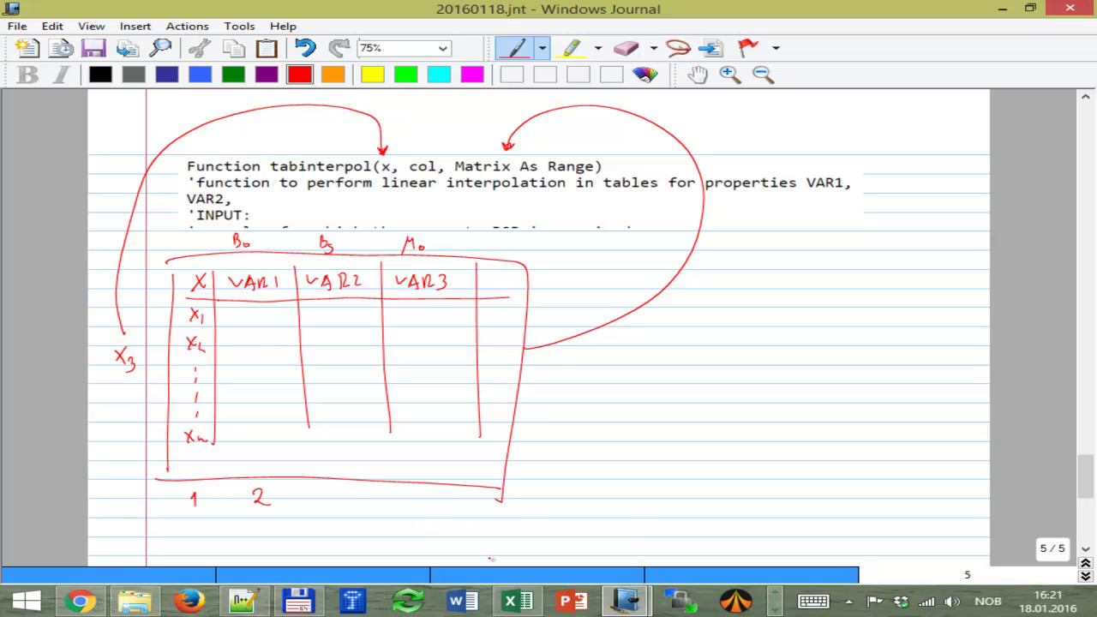
# Return to table_interpolation.txt in Chrome and copy the entire tabinterpol function code.
pyautogui.click(518, 604)
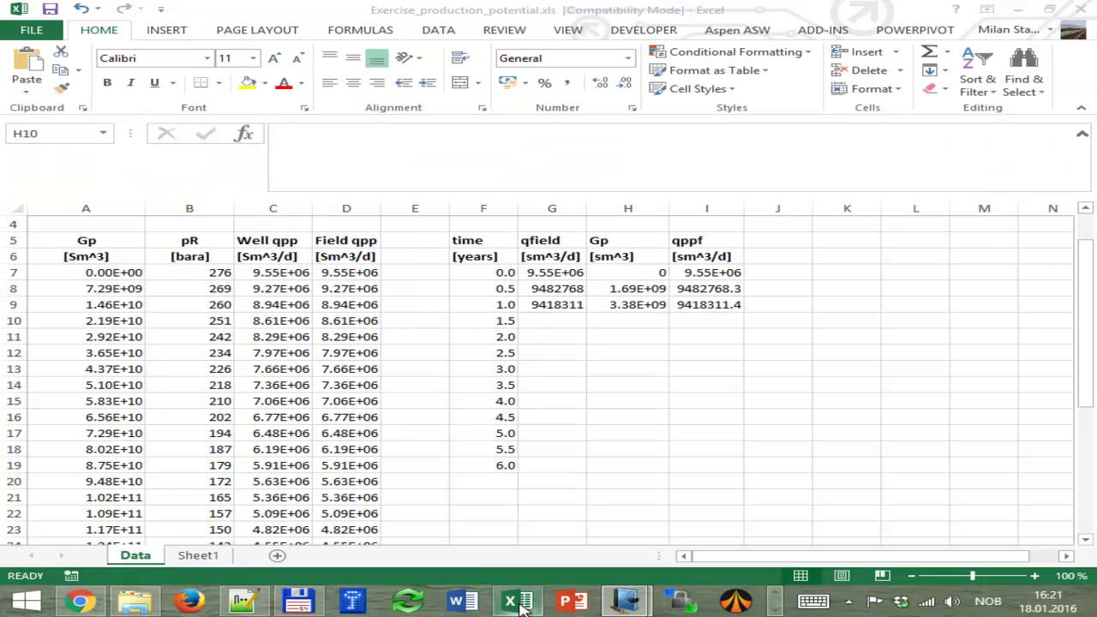
pyautogui.click(774, 607)
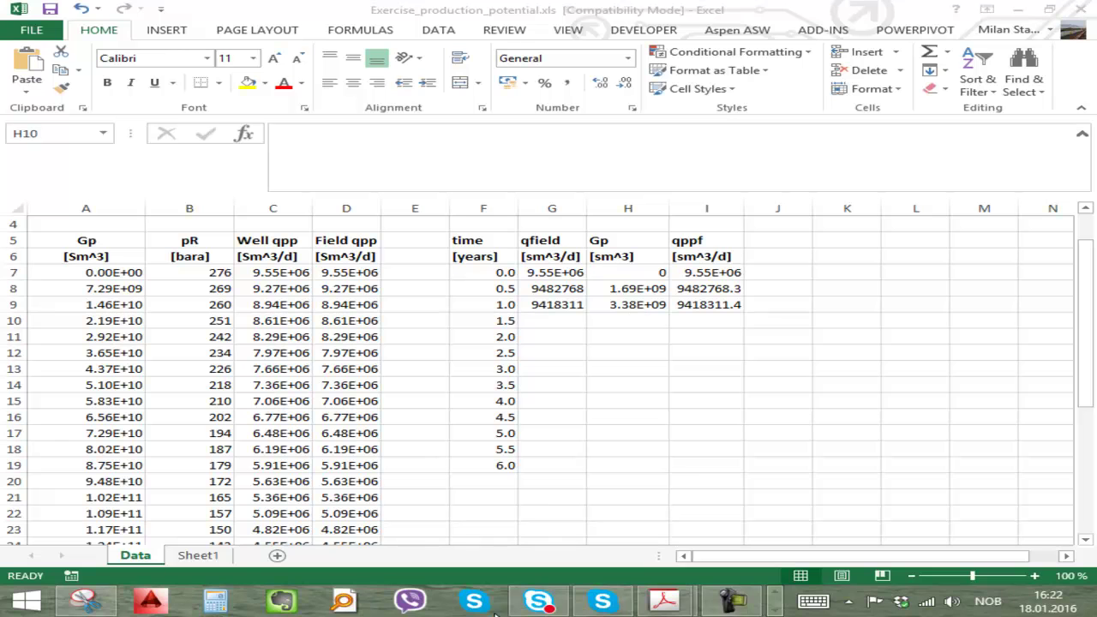
pyautogui.click(774, 591)
pyautogui.click(81, 601)
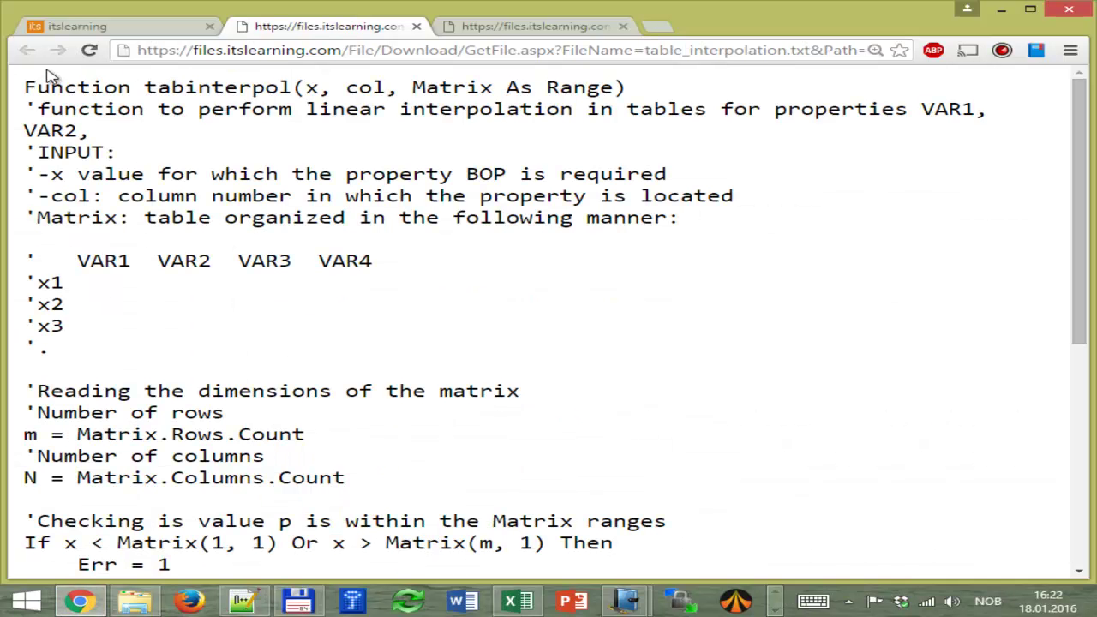
pyautogui.hotkey('ctrl', 'a')
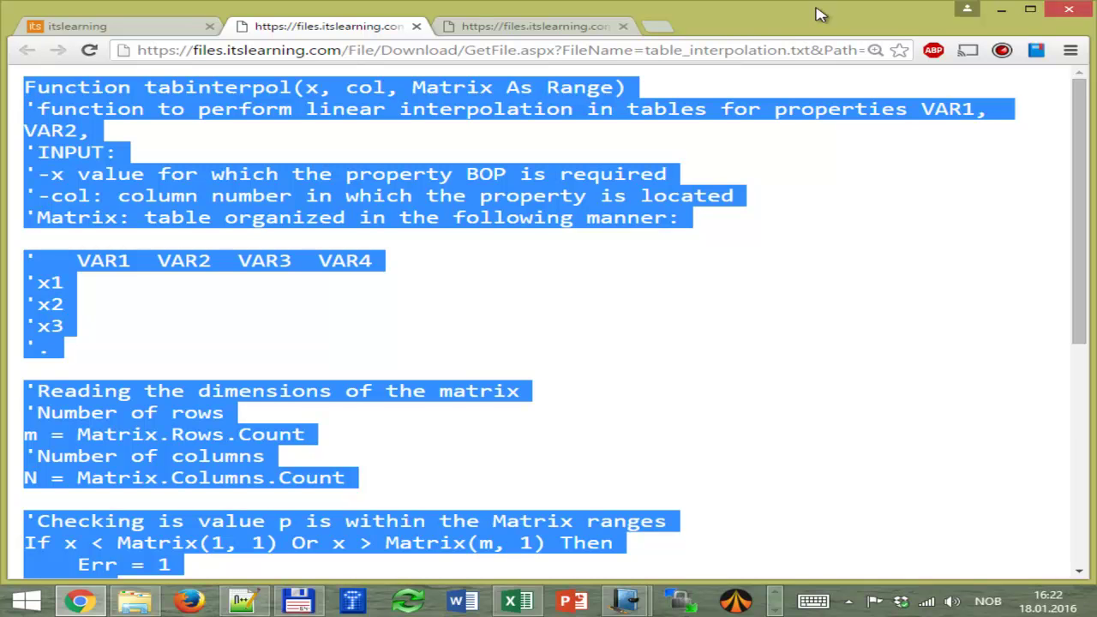
pyautogui.click(1000, 9)
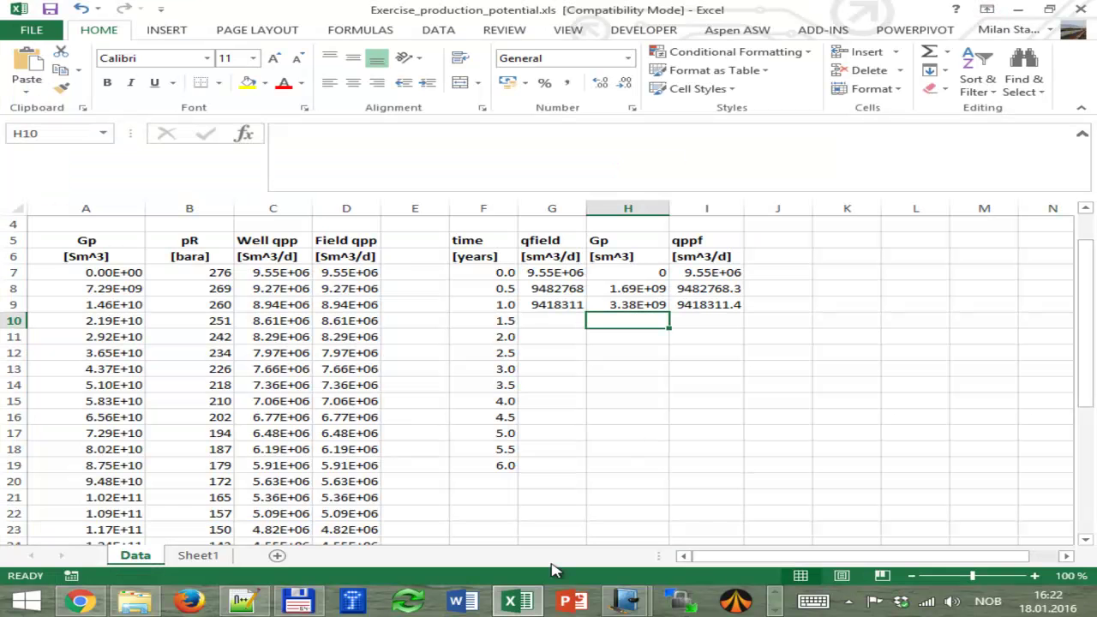
# Open the Visual Basic editor from Exercise_production_potential.xls and paste the tabinterpol code below lininterpol in Module1.
pyautogui.click(552, 424)
pyautogui.hotkey('alt', 'F11')
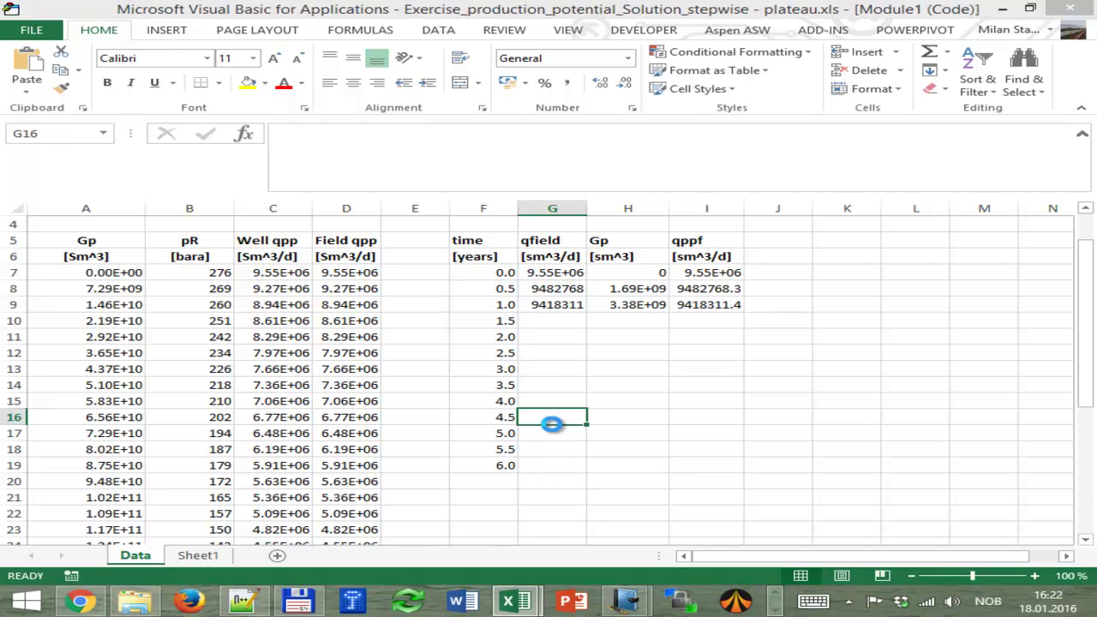
pyautogui.click(490, 126)
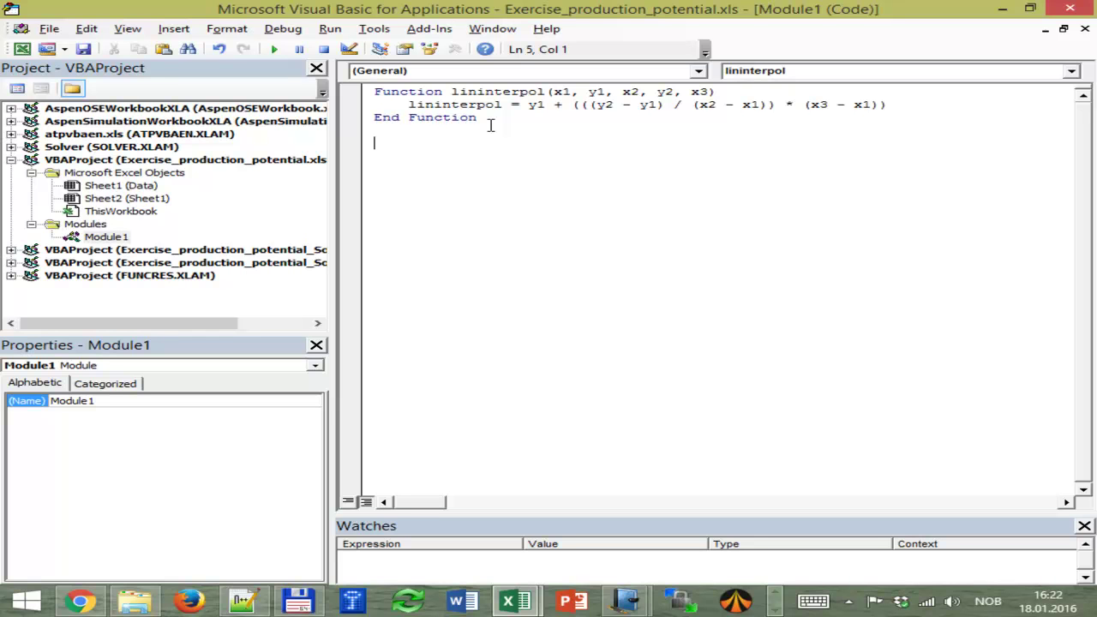
pyautogui.hotkey('ctrl', 'v')
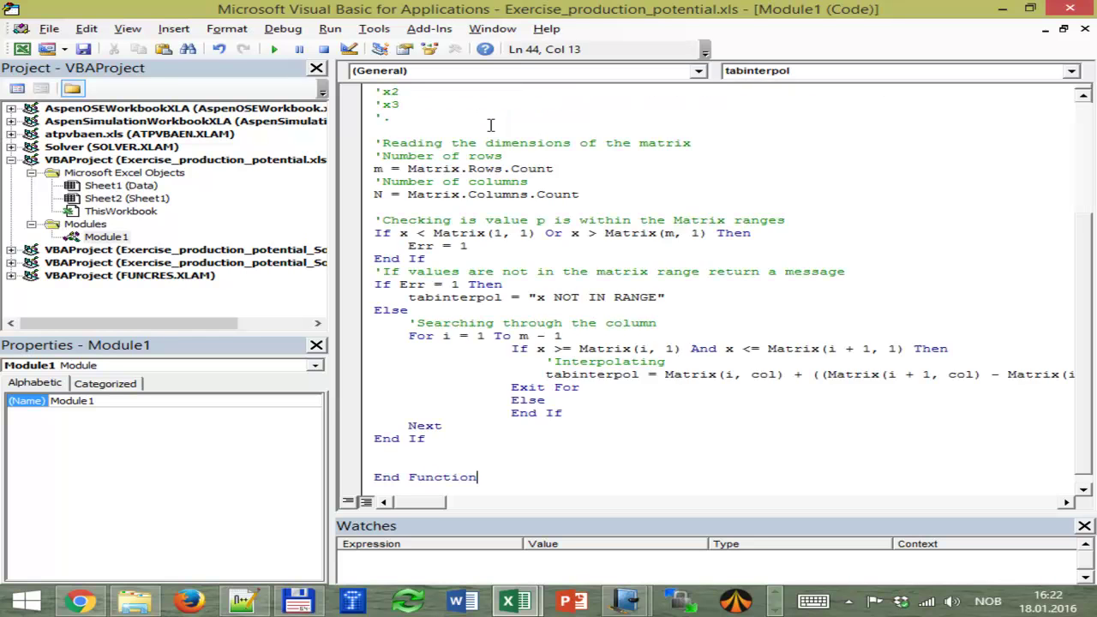
pyautogui.click(626, 243)
pyautogui.scroll(5, 626, 243)
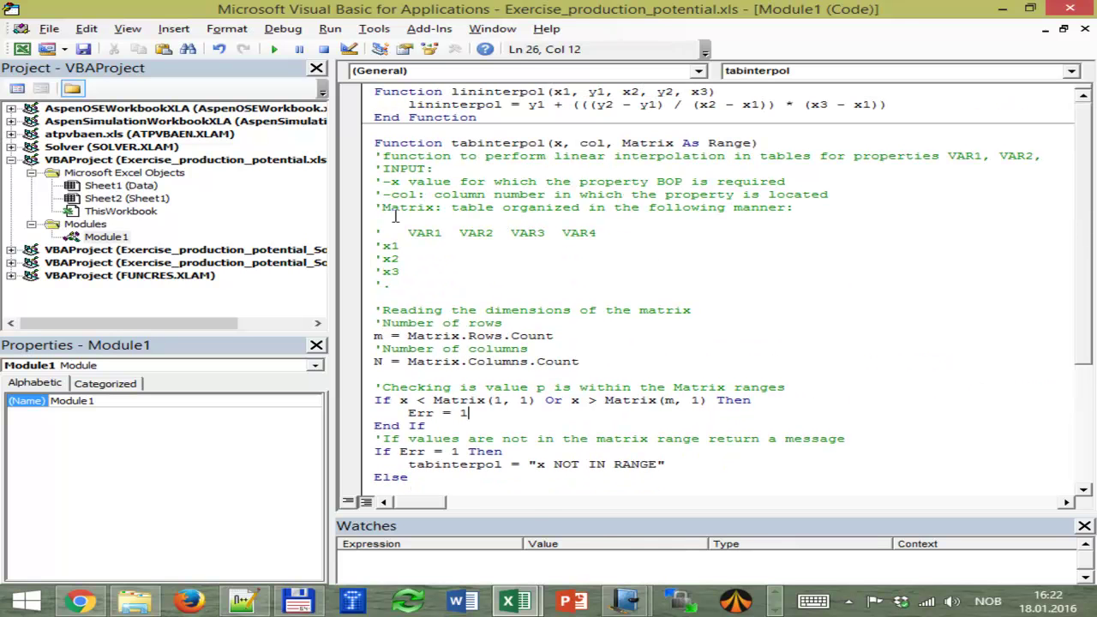
# Return from the code module to the Data sheet and move the lininterpol formula from I9 to J9.
pyautogui.scroll(-5, 429, 337)
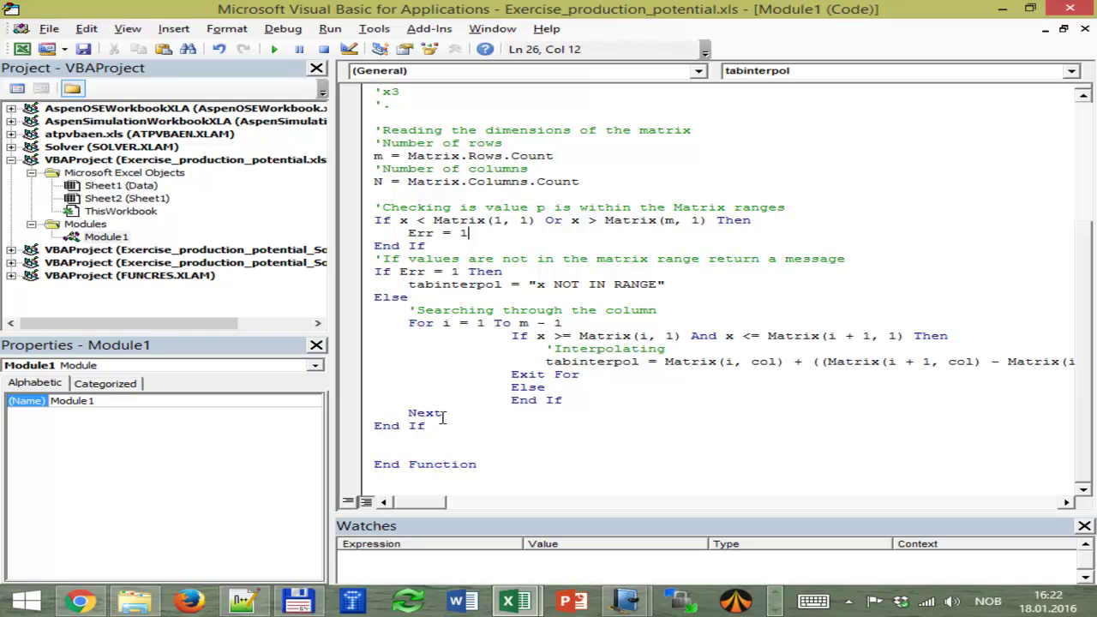
pyautogui.click(1002, 10)
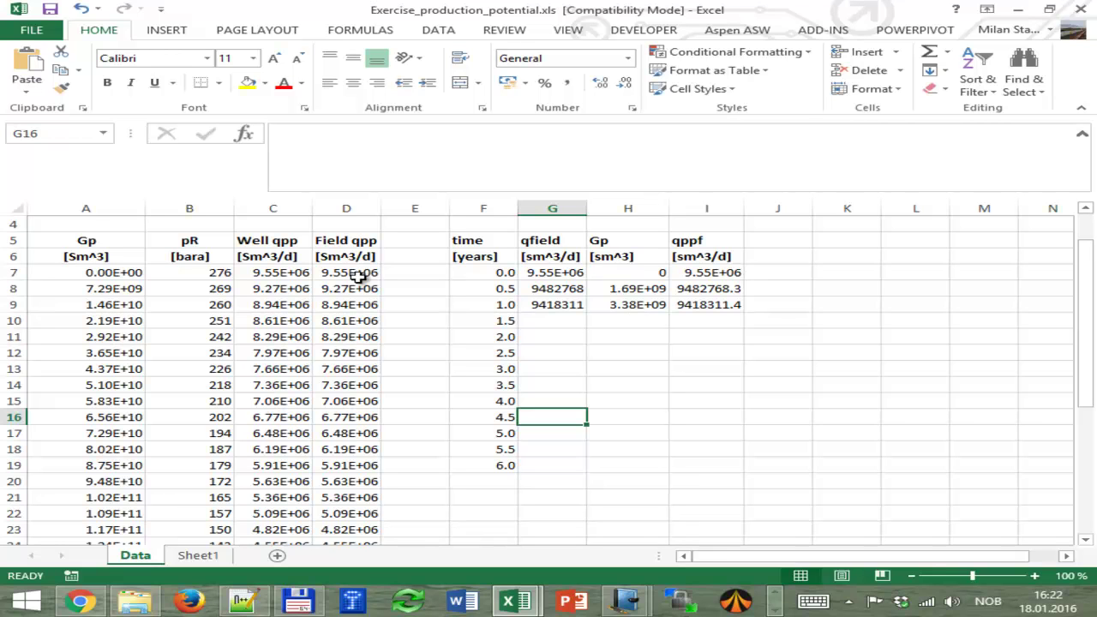
pyautogui.click(705, 301)
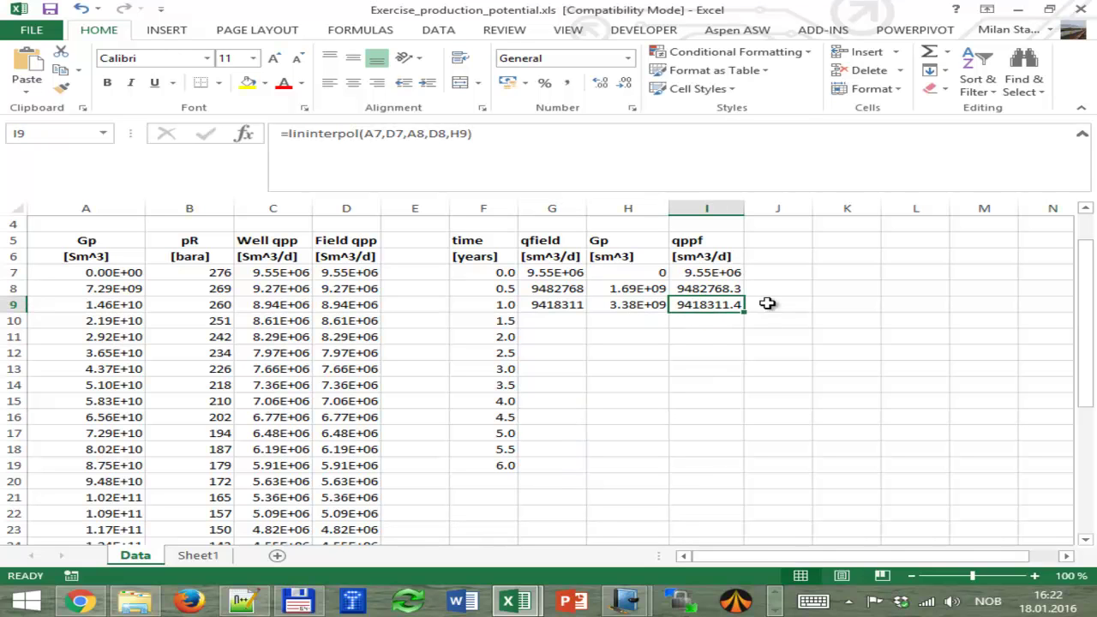
pyautogui.moveTo(739, 303); pyautogui.dragTo(778, 306)
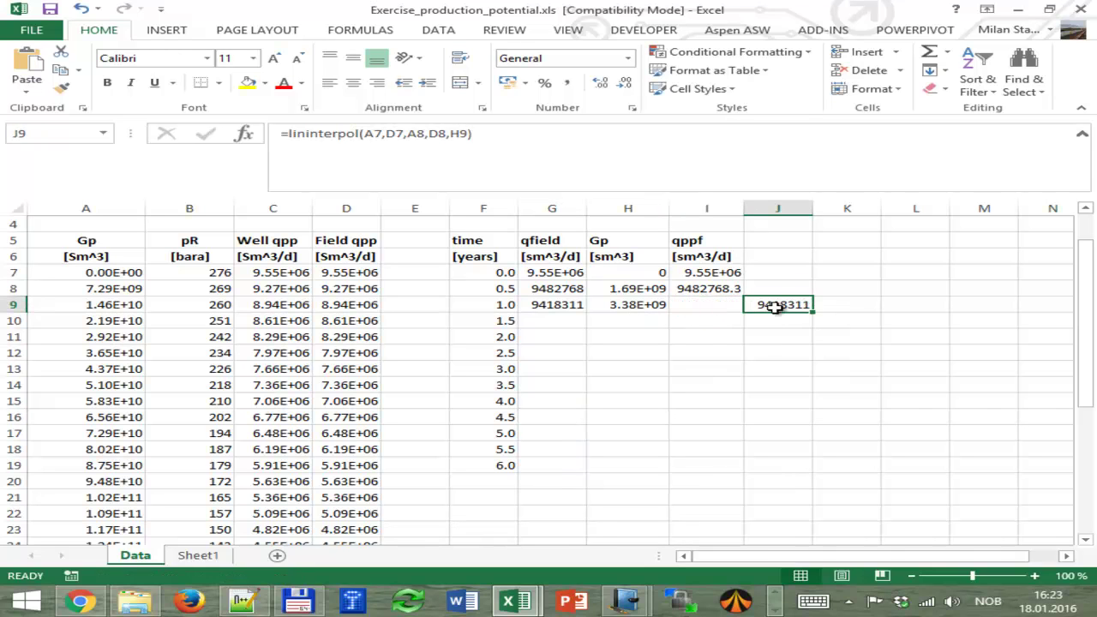
# Start a tabinterpol formula in I9 with H9 as the x value and 4 as the column number.
pyautogui.click(725, 303)
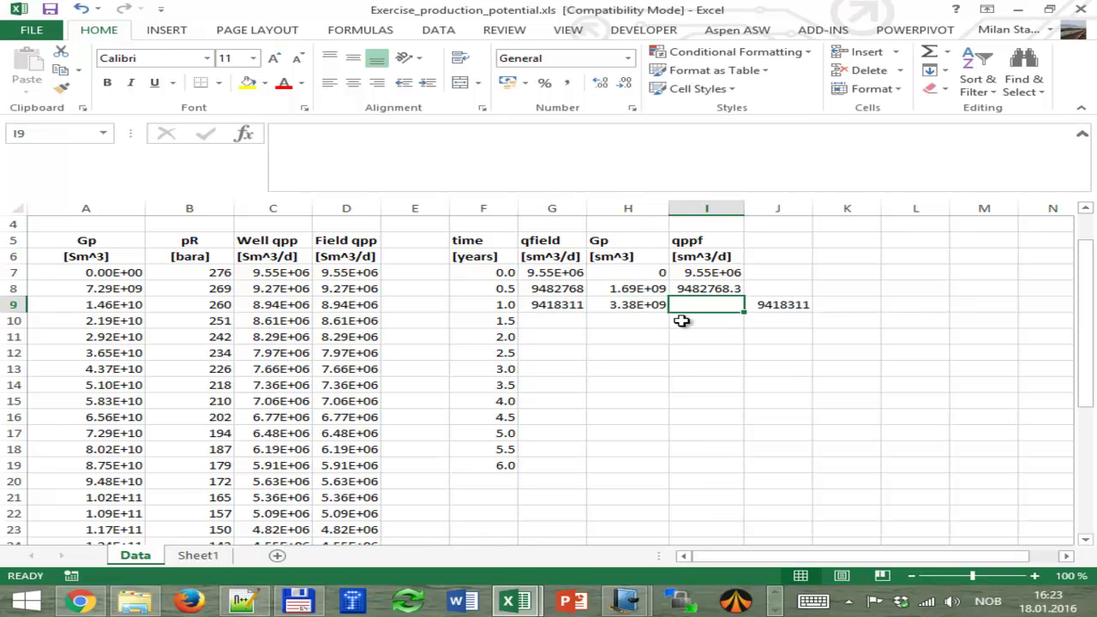
pyautogui.write('=')
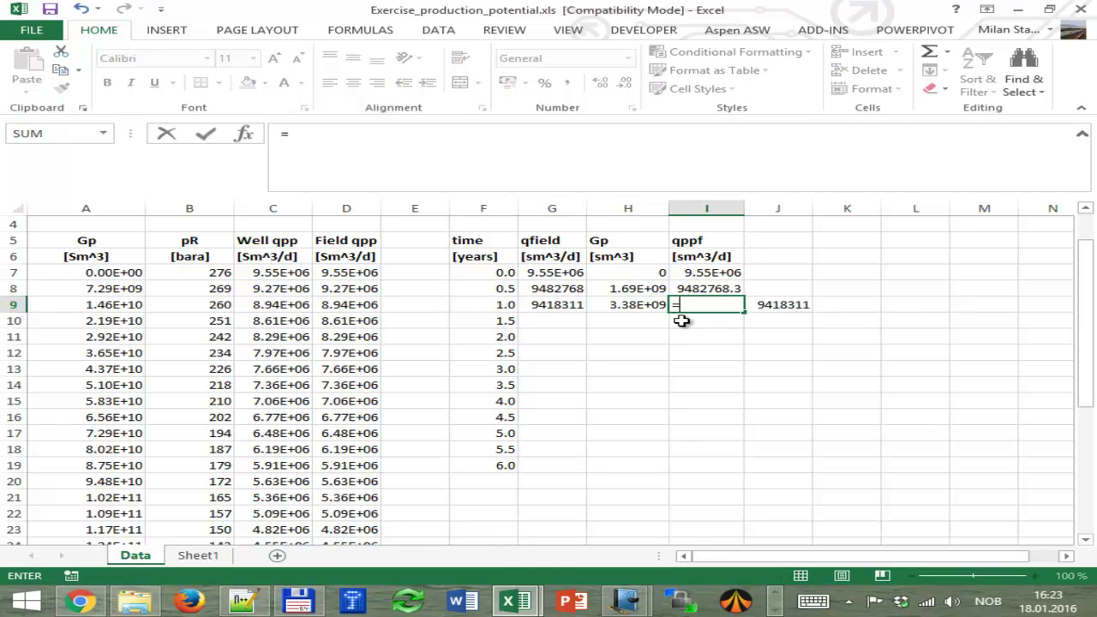
pyautogui.write('table')
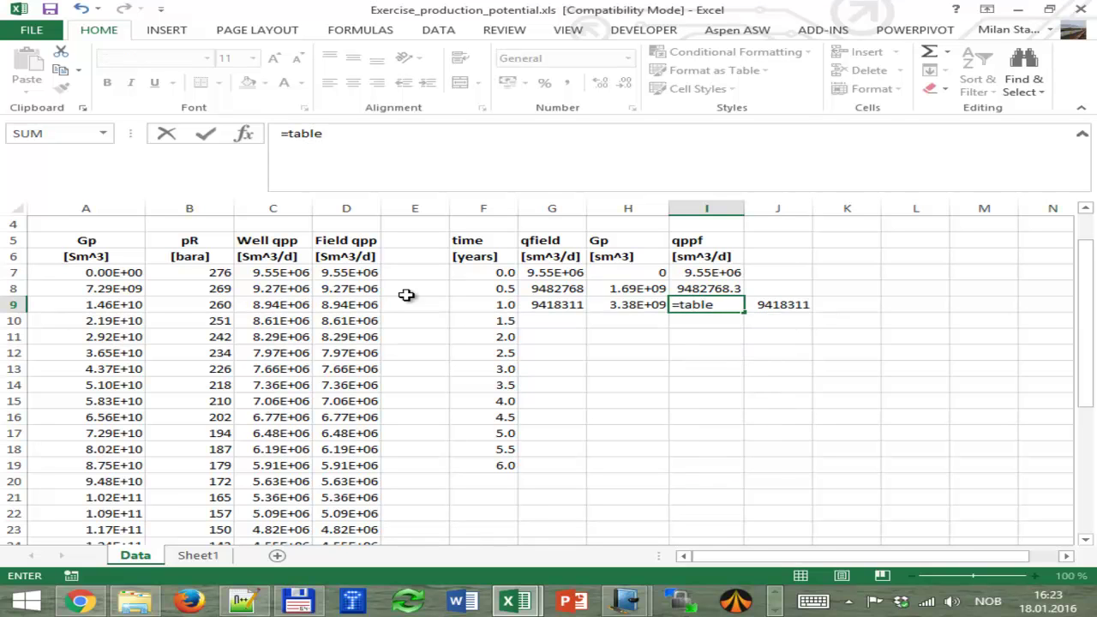
pyautogui.press('BackSpace')
pyautogui.press('BackSpace')
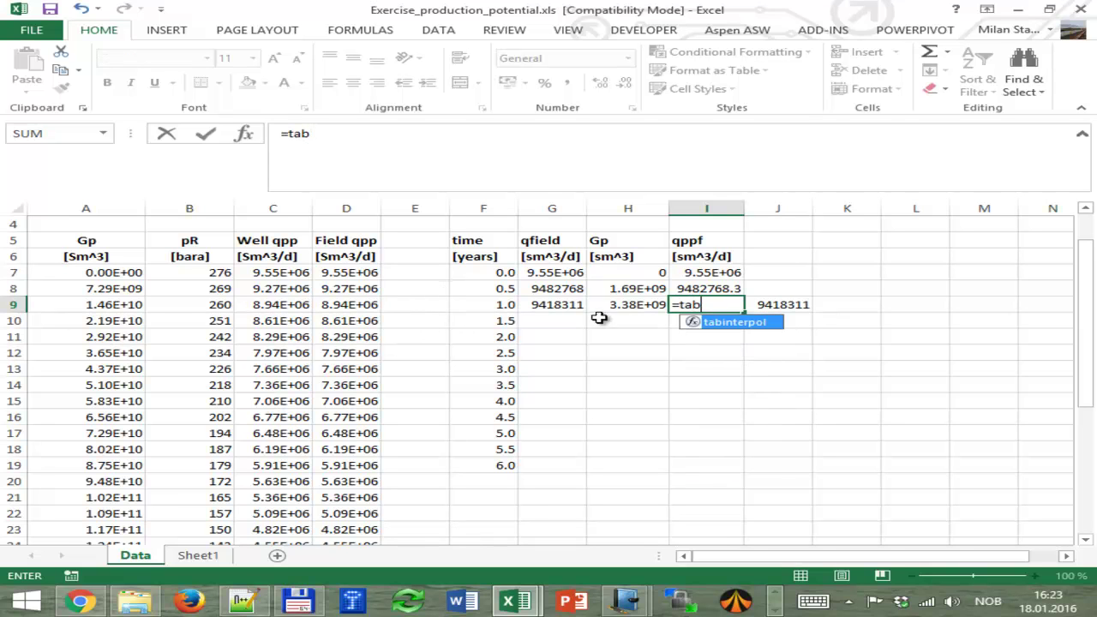
pyautogui.doubleClick(748, 323)
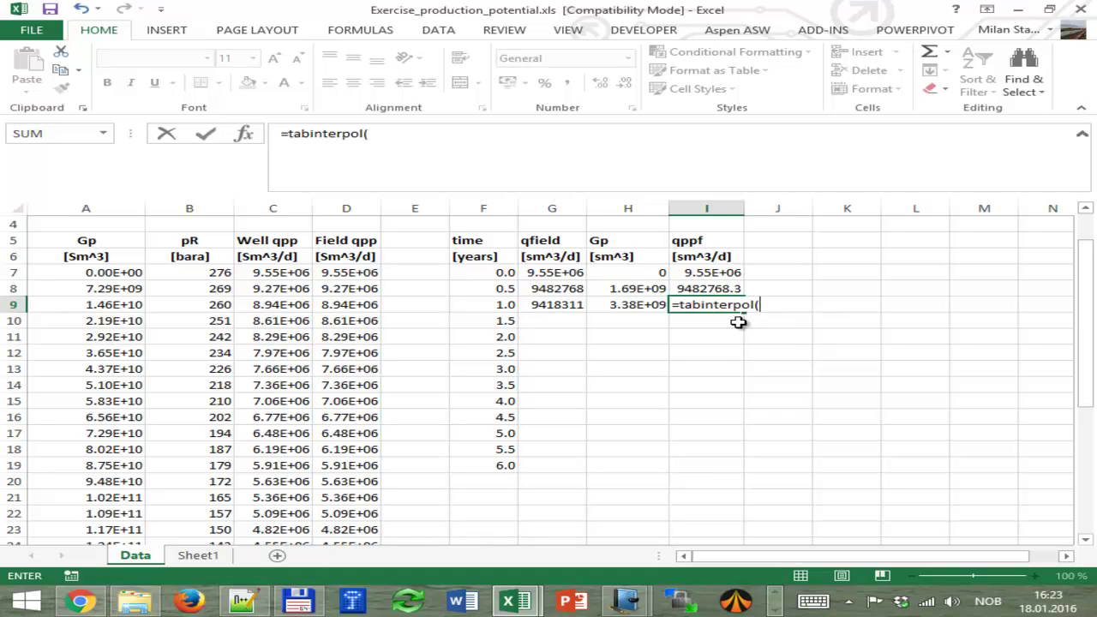
pyautogui.click(378, 135)
pyautogui.click(636, 304)
pyautogui.write(',')
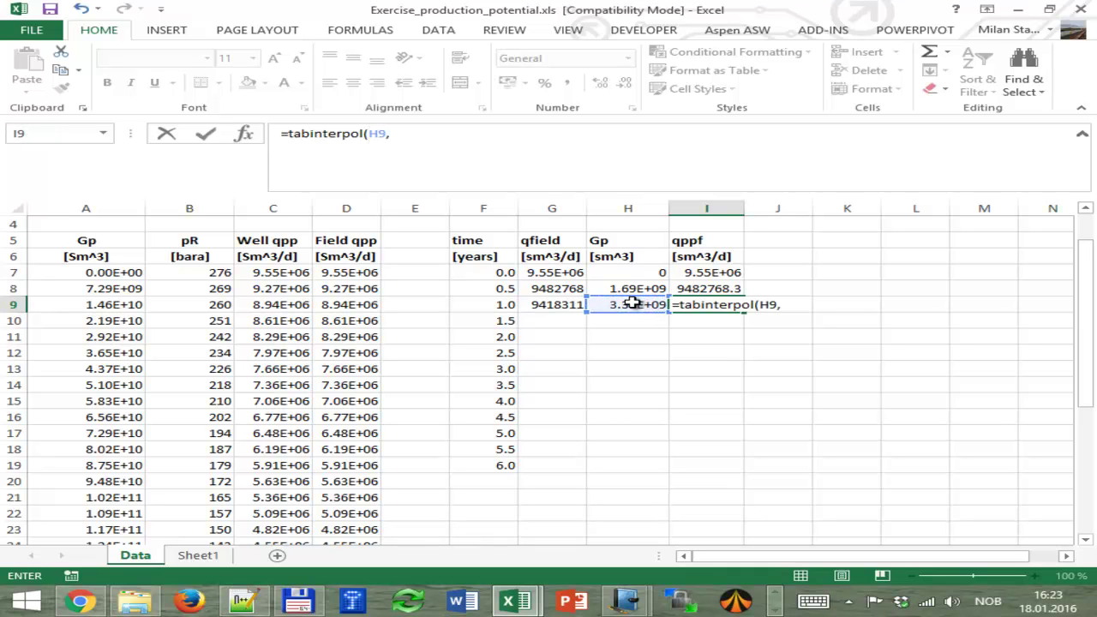
pyautogui.write('4,')
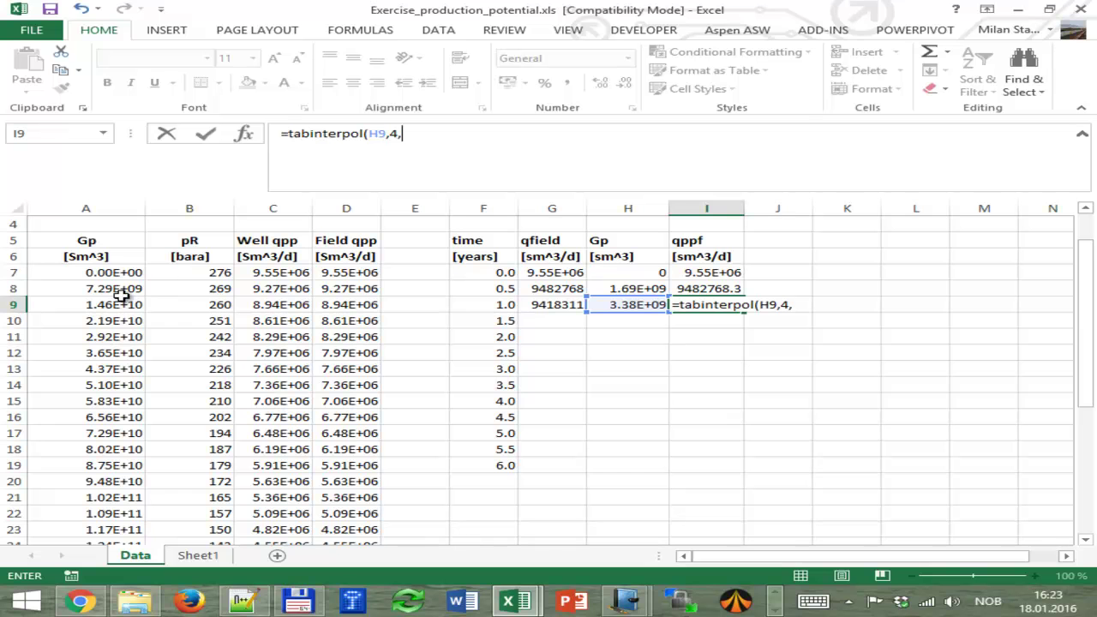
# Complete the I9 formula with the Gp-to-Field qpp table as an absolute matrix range, $A$7:$D$37.
pyautogui.click(107, 270)
pyautogui.moveTo(107, 271); pyautogui.dragTo(343, 520)
pyautogui.click(420, 151)
pyautogui.moveTo(1085, 437); pyautogui.dragTo(1011, 285)
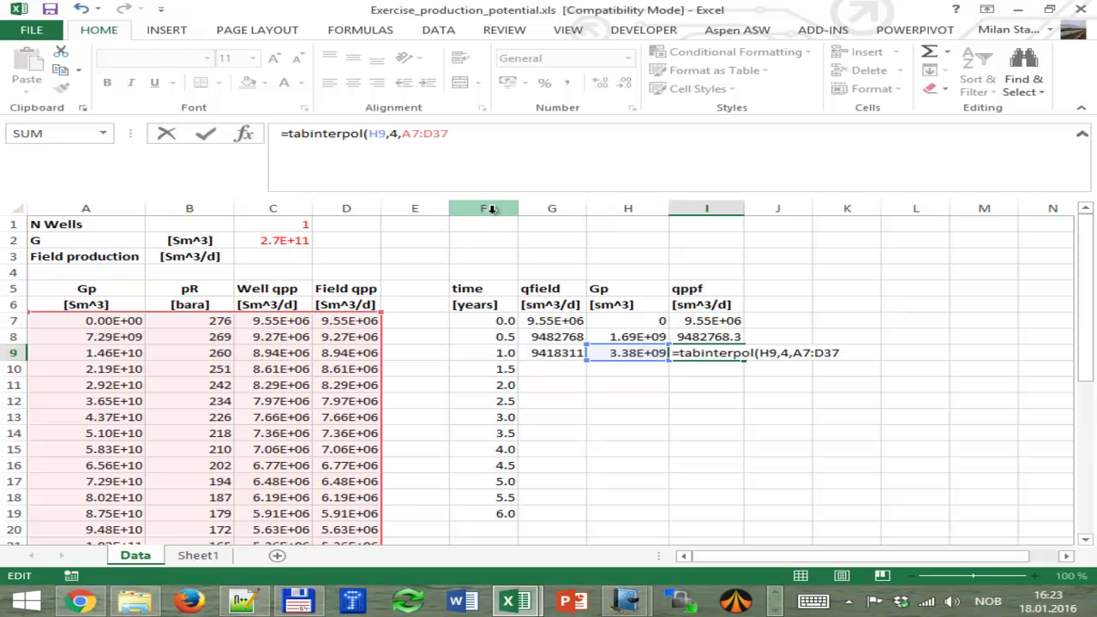
pyautogui.press('F4')
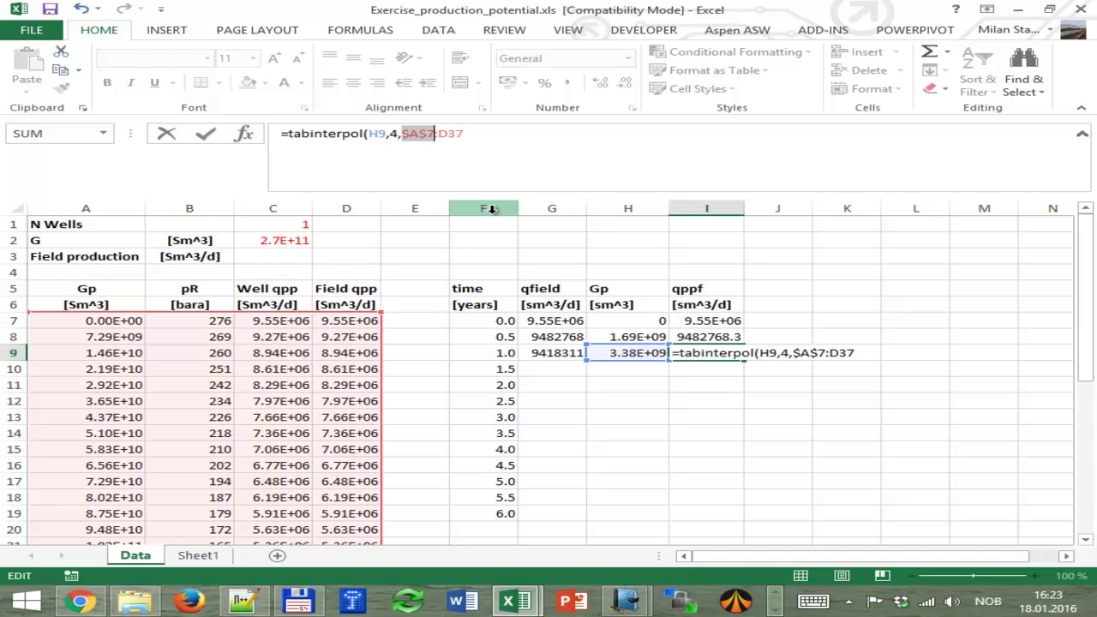
pyautogui.click(446, 133)
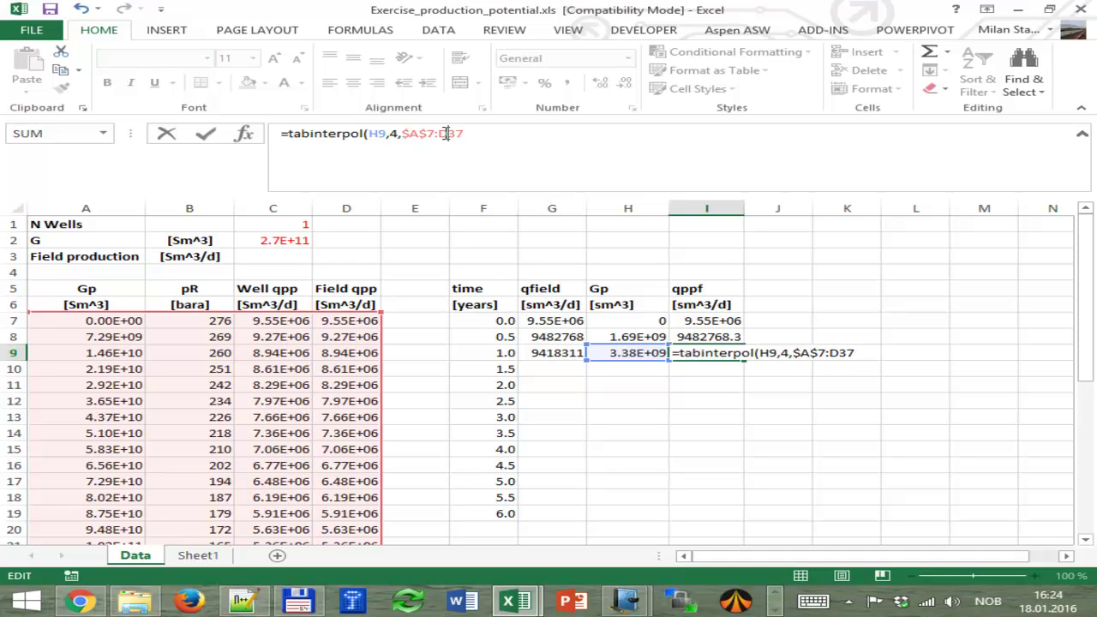
pyautogui.press('F4')
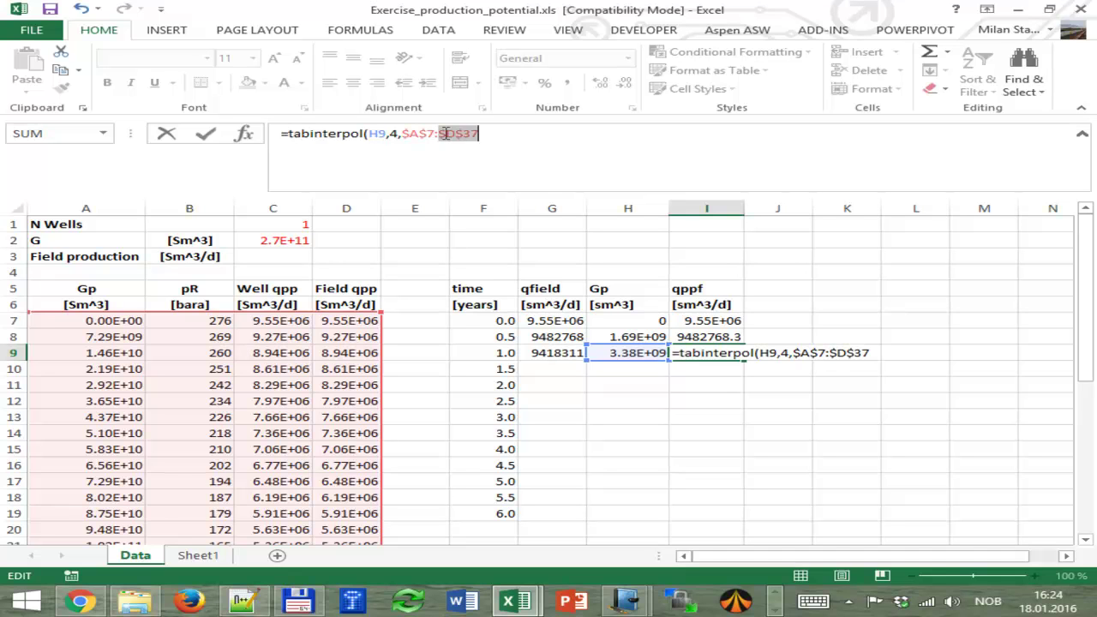
pyautogui.click(485, 133)
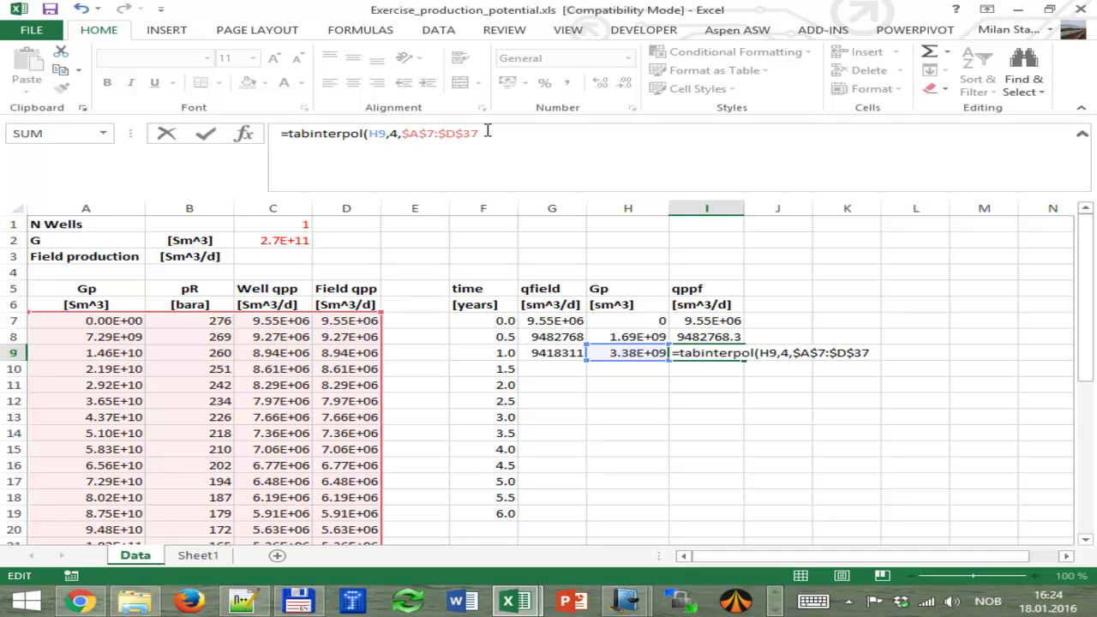
pyautogui.write(')')
pyautogui.press('Return')
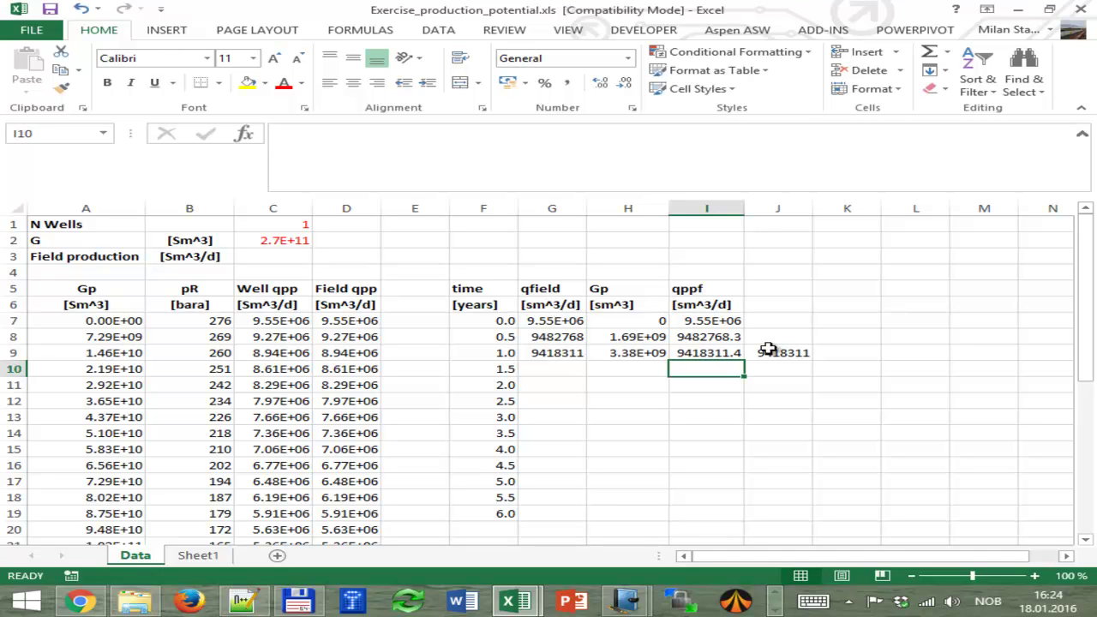
# Examine the lininterpol formula in J9 and the range check and search loop of the tabinterpol code in Chrome.
pyautogui.click(766, 353)
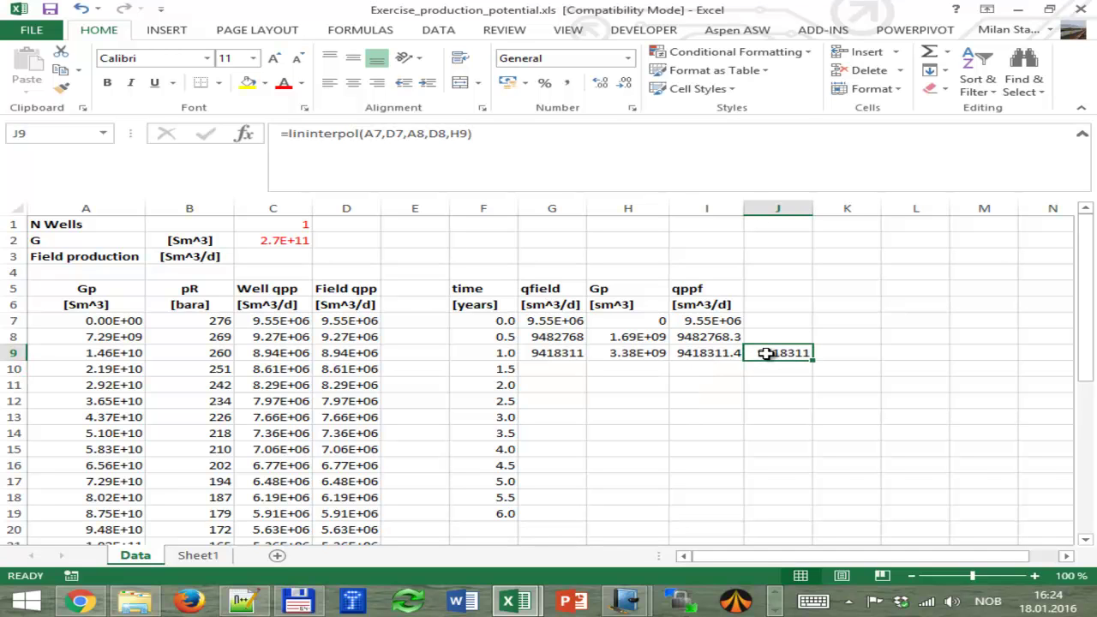
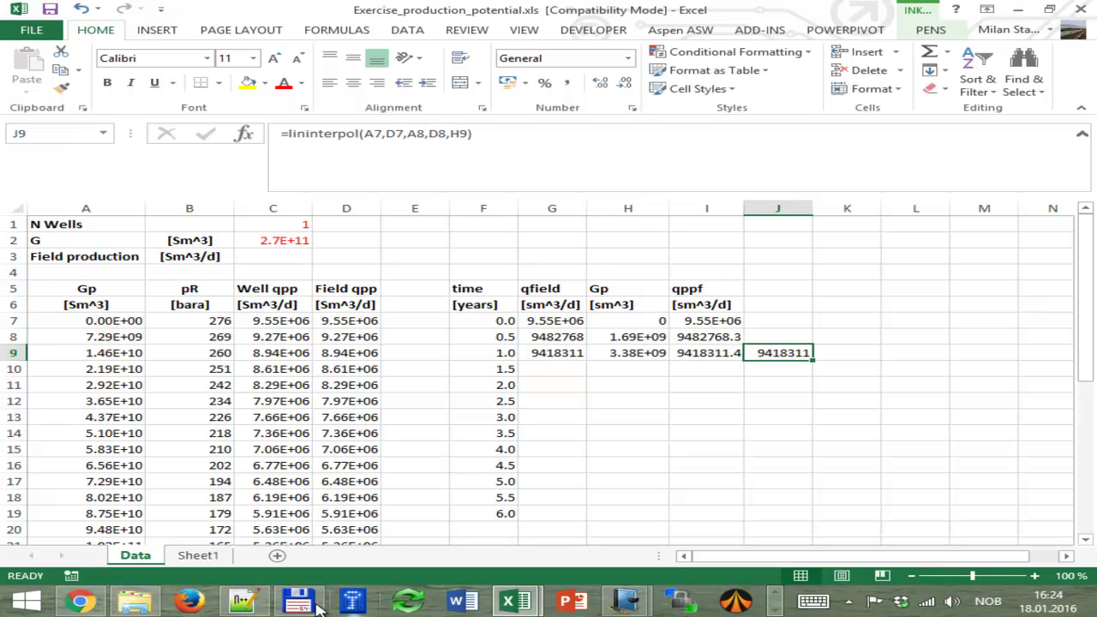
pyautogui.click(80, 601)
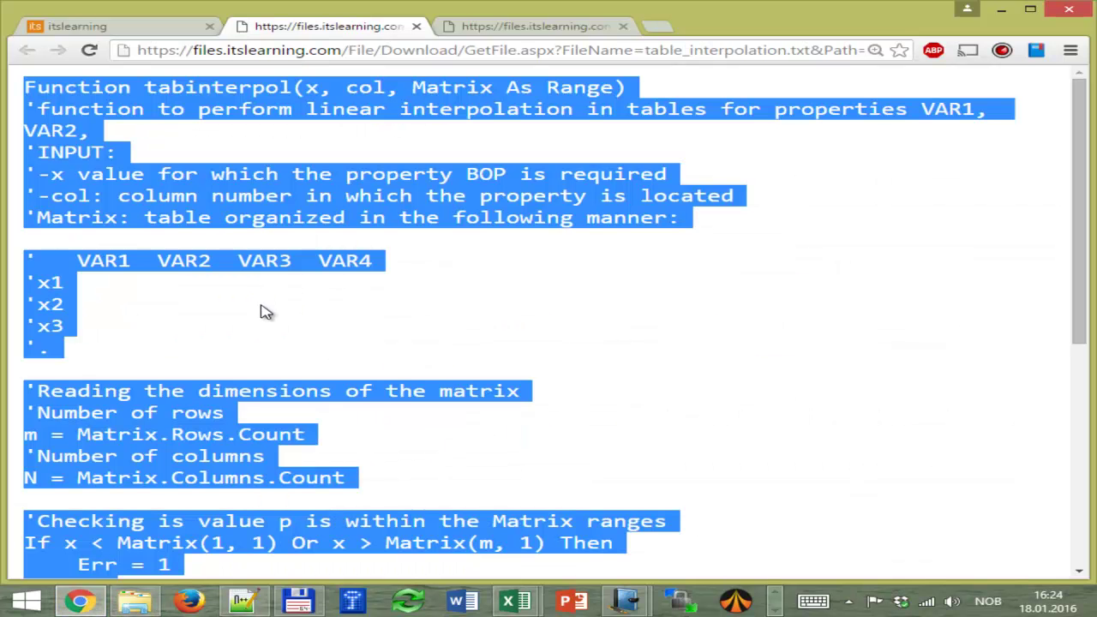
pyautogui.click(865, 387)
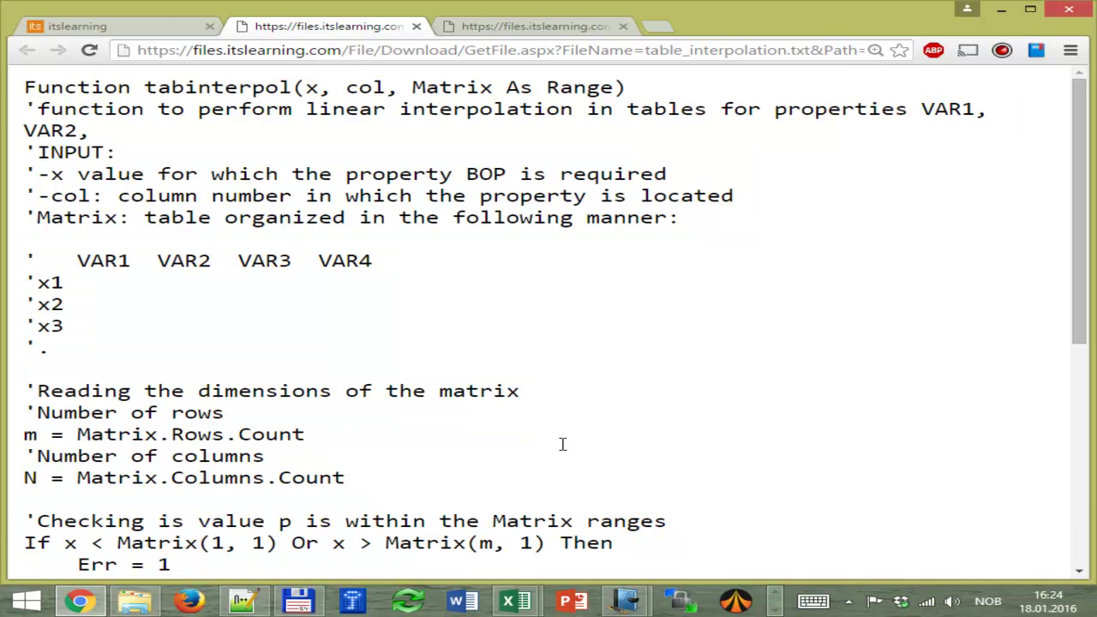
pyautogui.keyDown('ctrl'); pyautogui.scroll(-3, 562, 444); pyautogui.keyUp('ctrl')
pyautogui.scroll(-2, 260, 392)
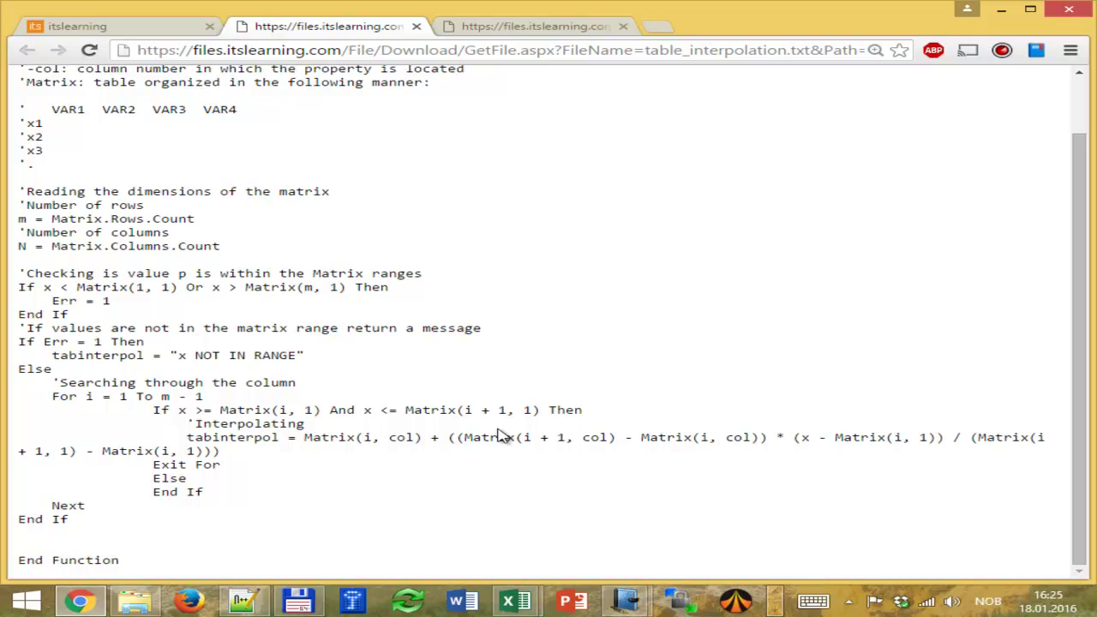
pyautogui.click(1003, 10)
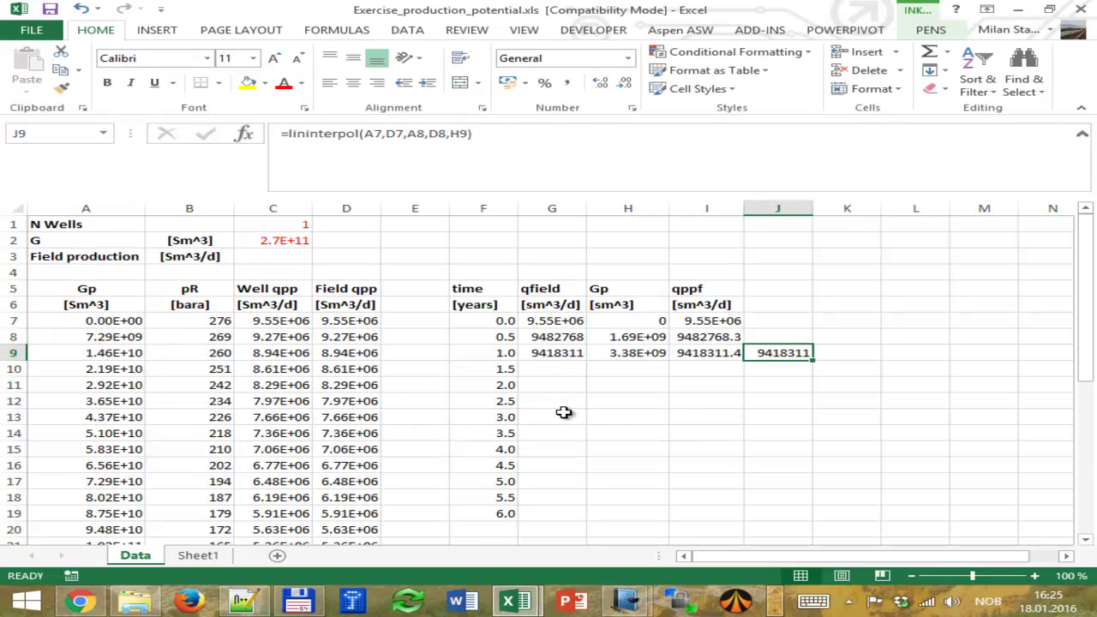
# Fill the qfield, Gp and qppf formulas from G9:I9 down to row 19 for the remaining timesteps.
pyautogui.click(641, 352)
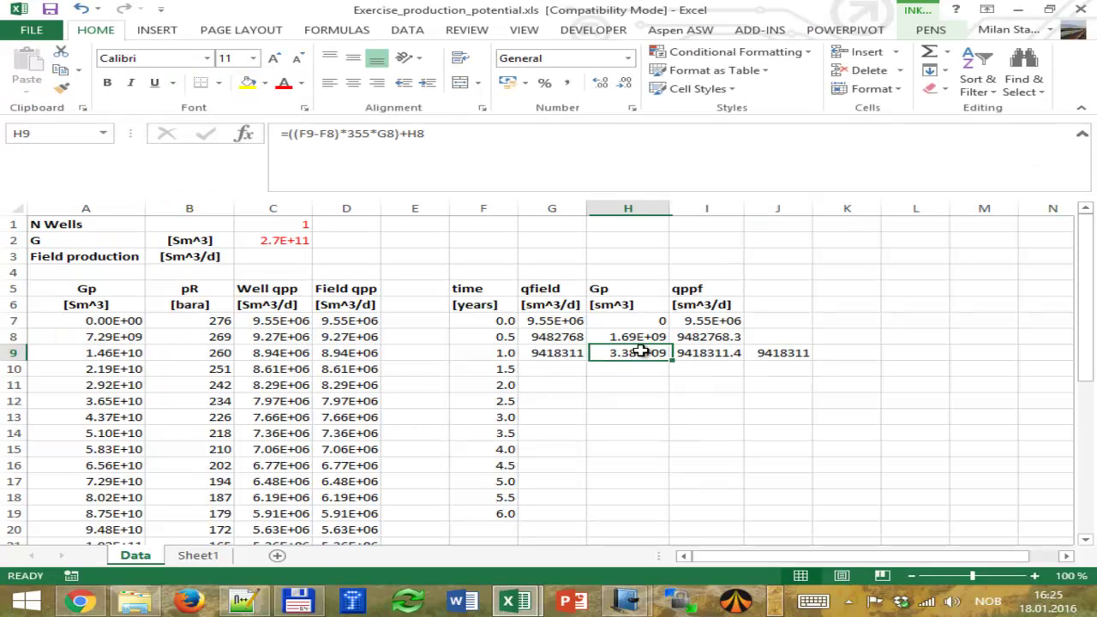
pyautogui.moveTo(558, 352); pyautogui.dragTo(710, 352)
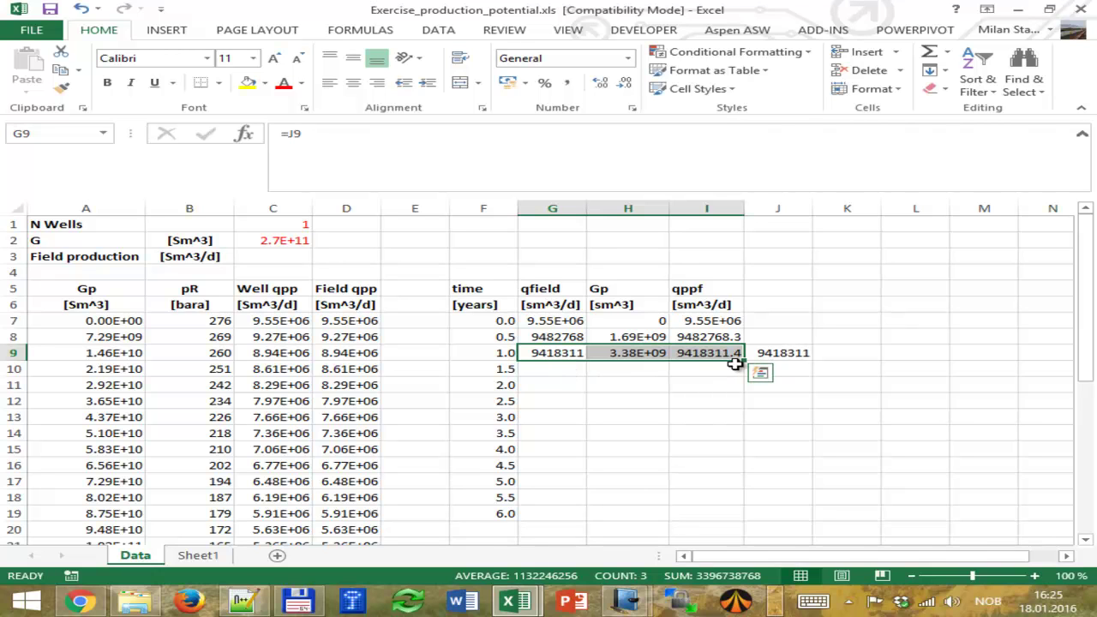
pyautogui.moveTo(747, 359); pyautogui.dragTo(670, 513)
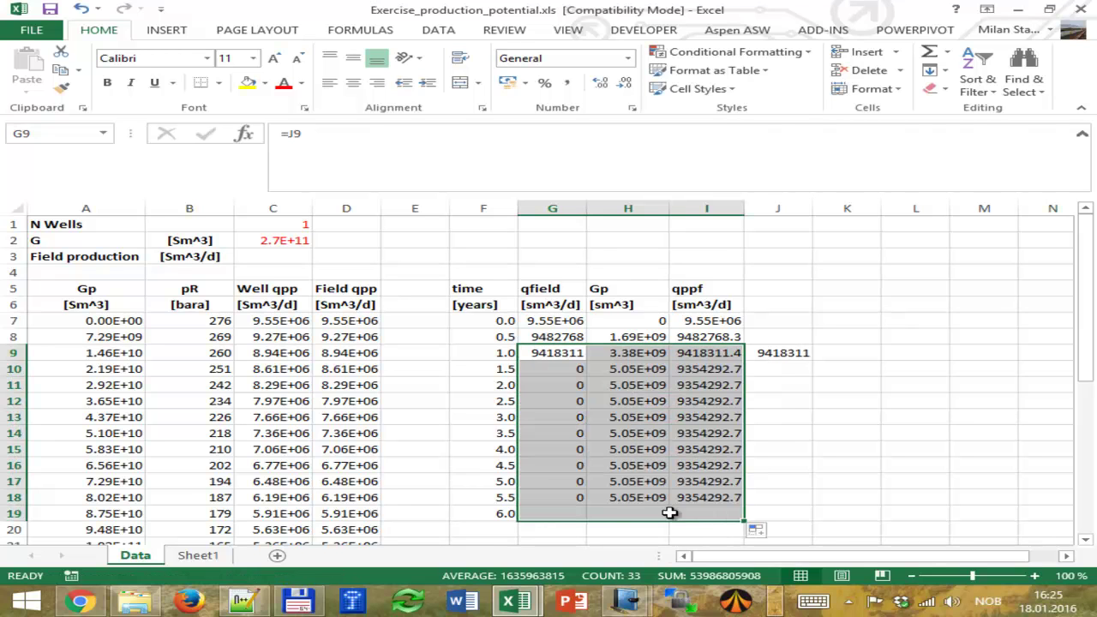
# Examine the cell references in the qfield, Gp and qppf formulas of rows 9 to 11.
pyautogui.click(574, 390)
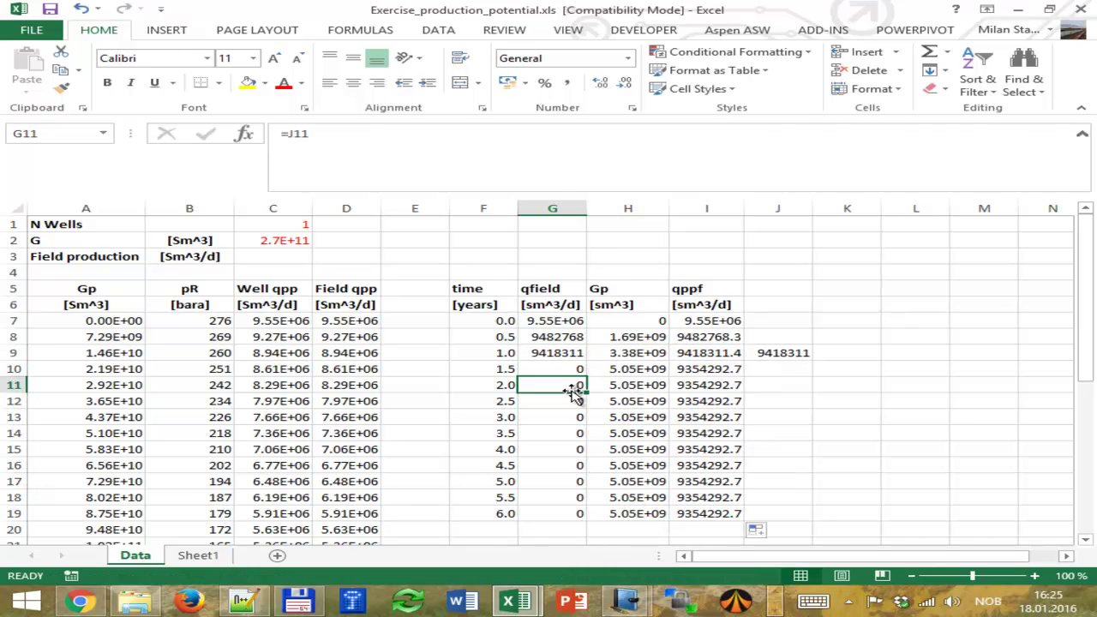
pyautogui.click(631, 356)
pyautogui.click(697, 351)
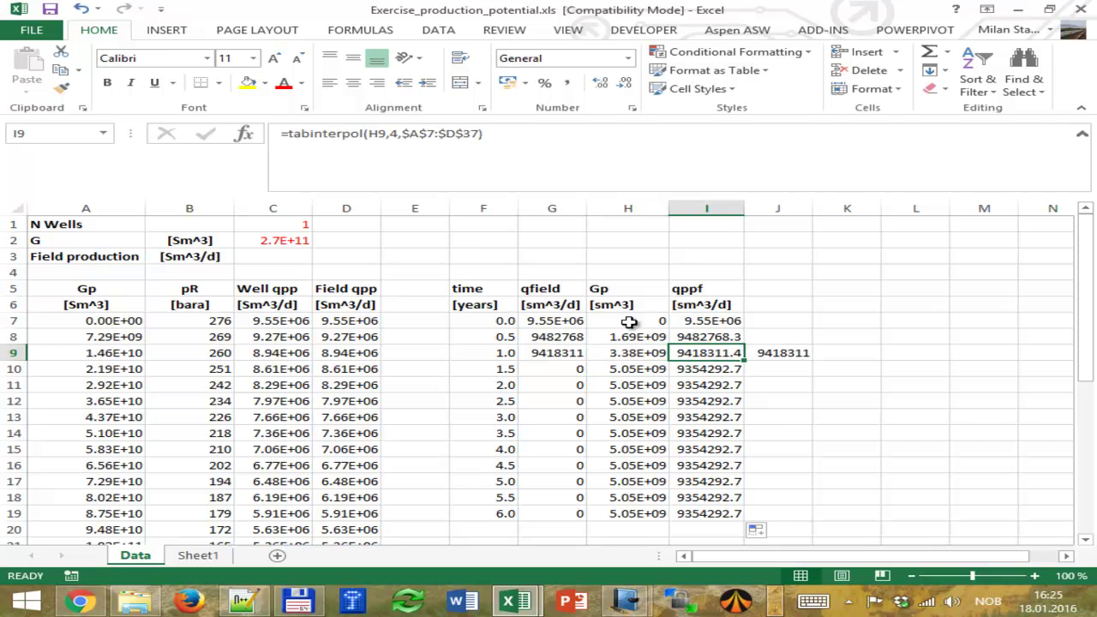
pyautogui.click(408, 137)
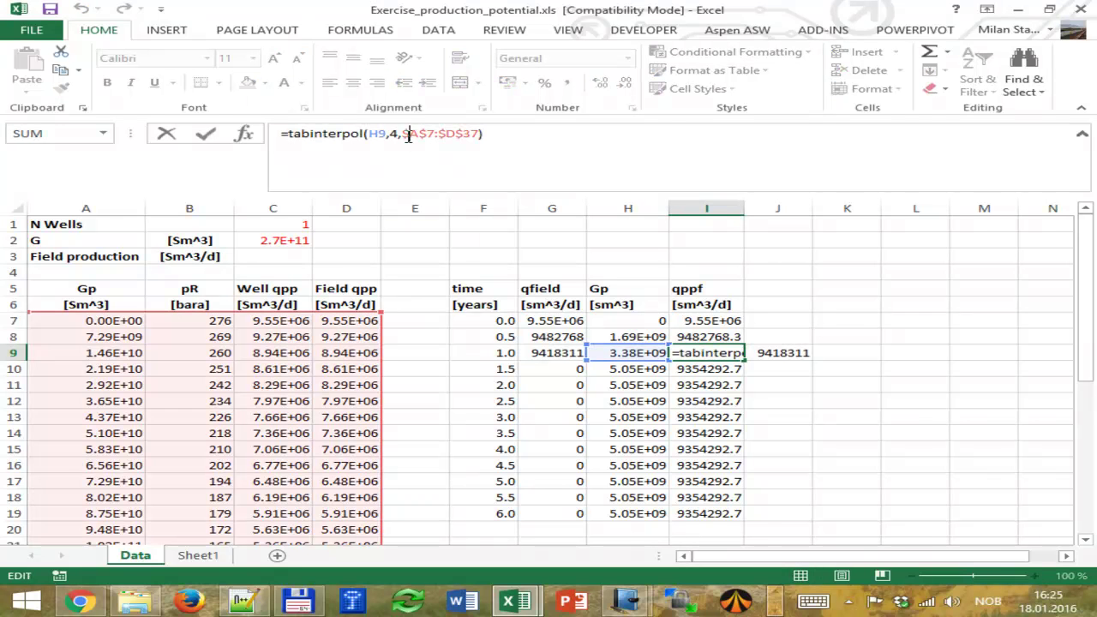
pyautogui.press('Escape')
pyautogui.click(569, 370)
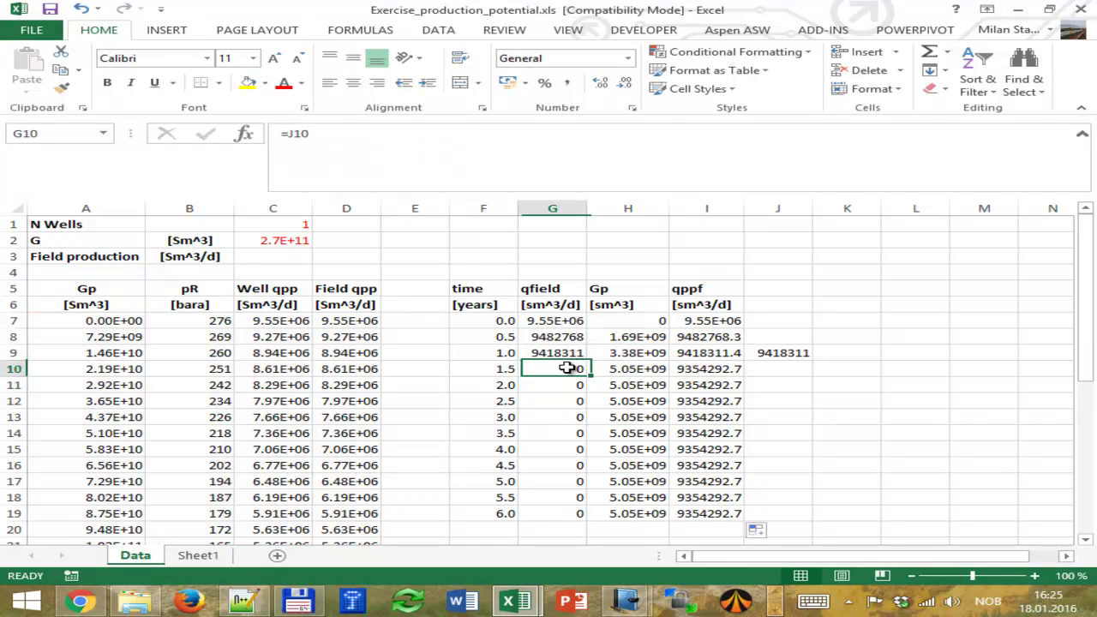
pyautogui.click(630, 369)
pyautogui.click(370, 135)
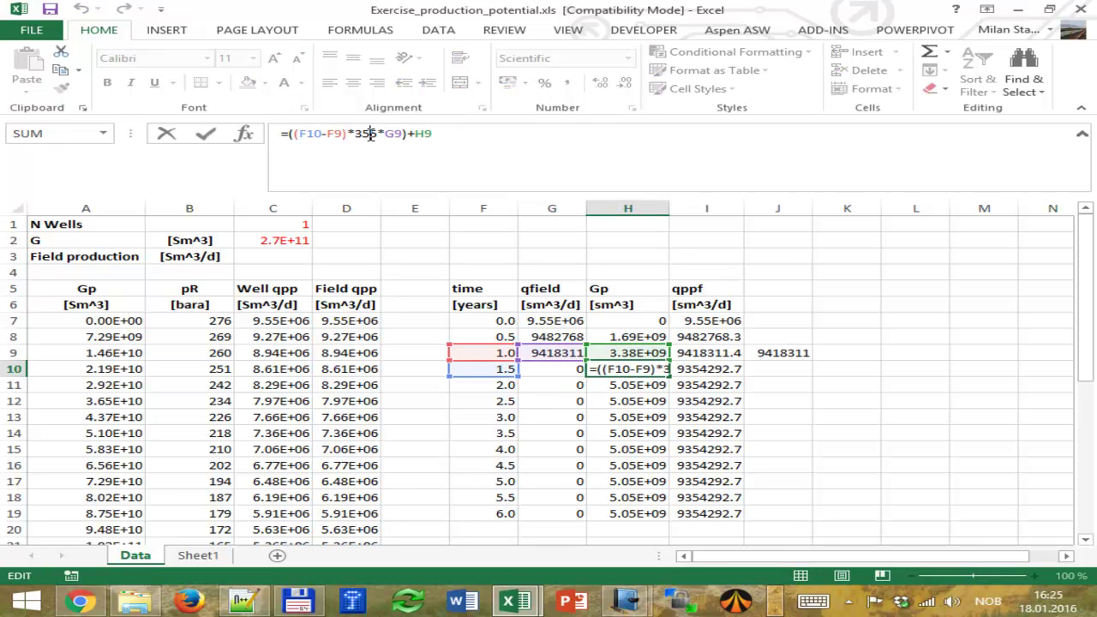
pyautogui.press('Return')
pyautogui.click(708, 369)
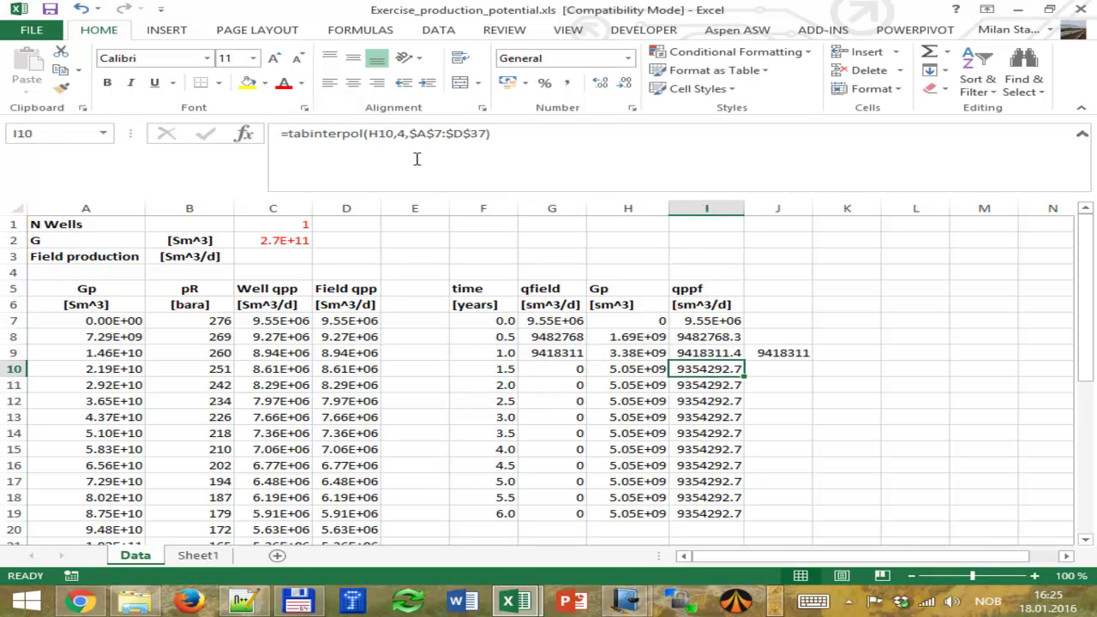
pyautogui.click(525, 139)
pyautogui.press('Return')
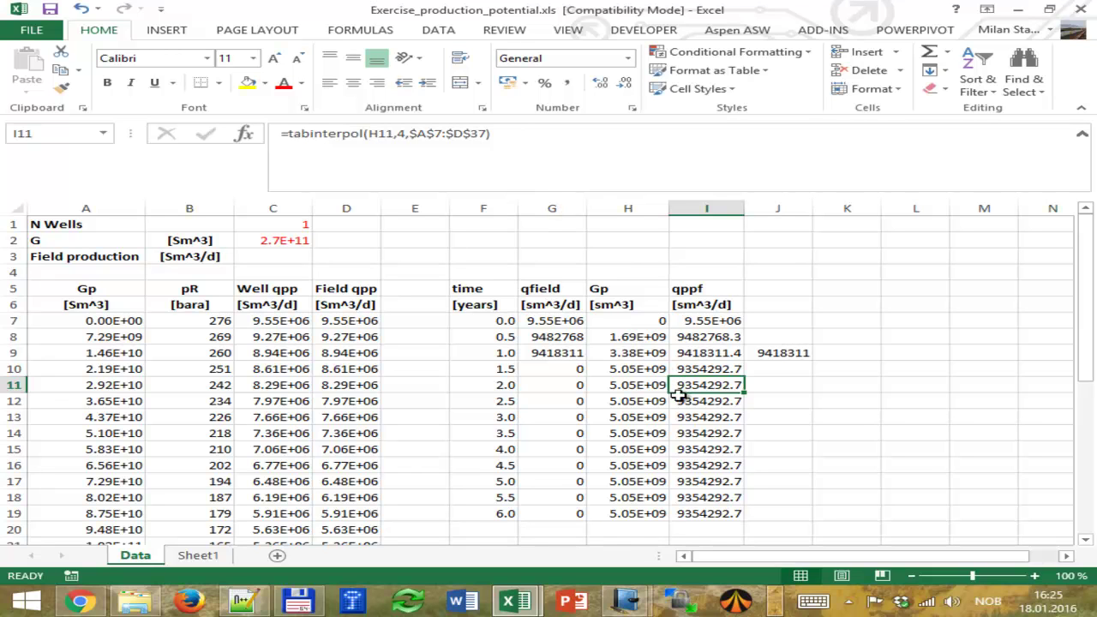
# Point the qfield formula in G9 to the qppf value in I9 and fill it down to row 19.
pyautogui.click(579, 367)
pyautogui.click(575, 351)
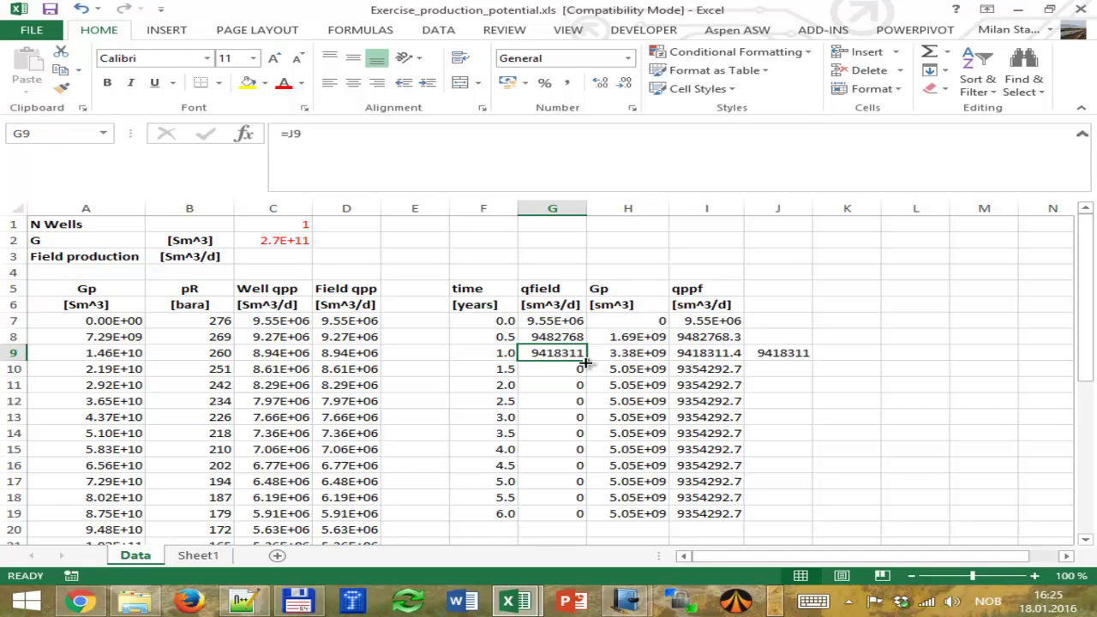
pyautogui.click(558, 370)
pyautogui.click(312, 134)
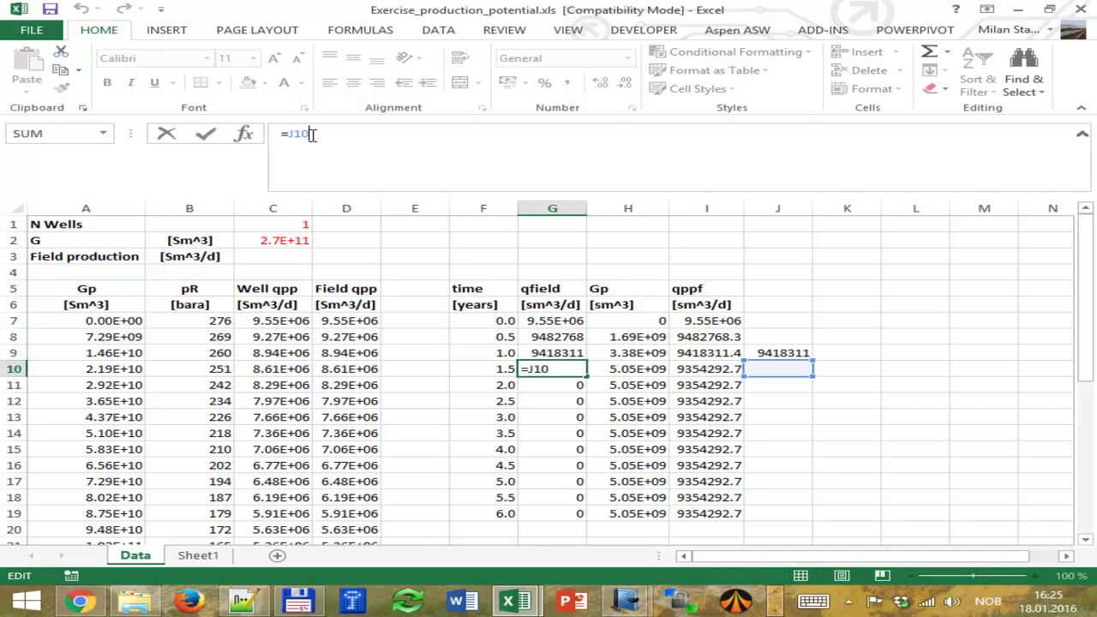
pyautogui.press('Escape')
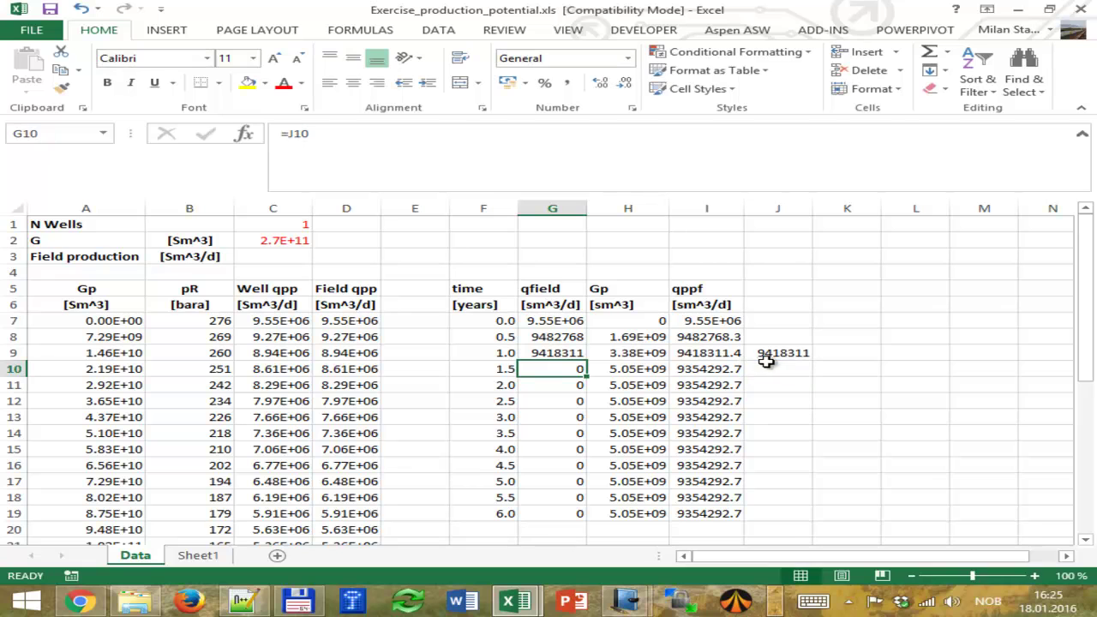
pyautogui.click(569, 352)
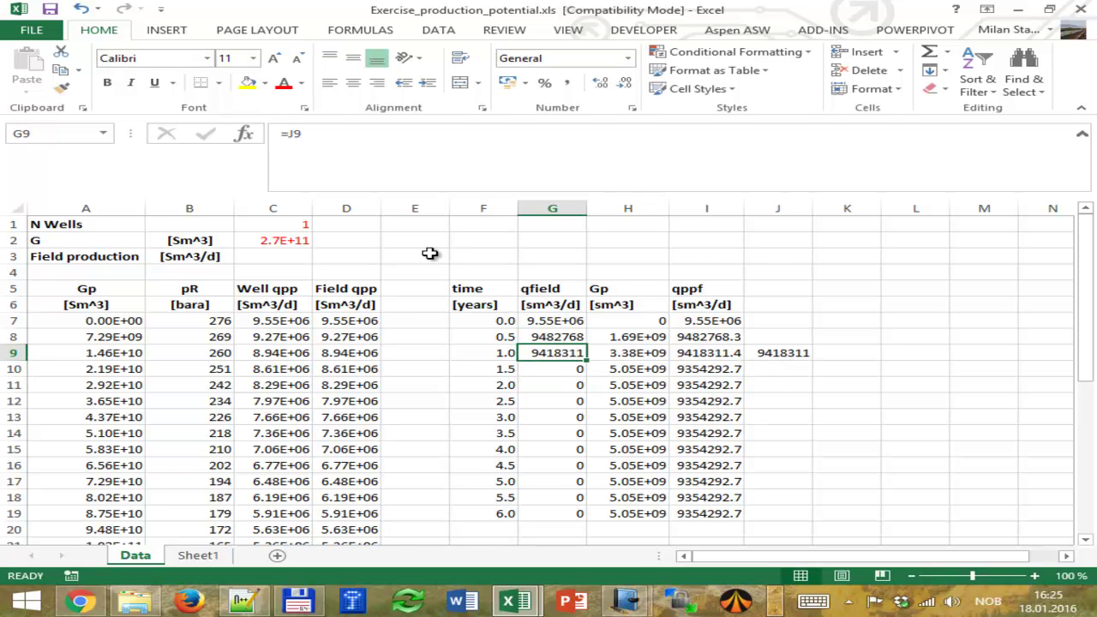
pyautogui.click(325, 133)
pyautogui.click(710, 353)
pyautogui.press('Return')
pyautogui.click(568, 354)
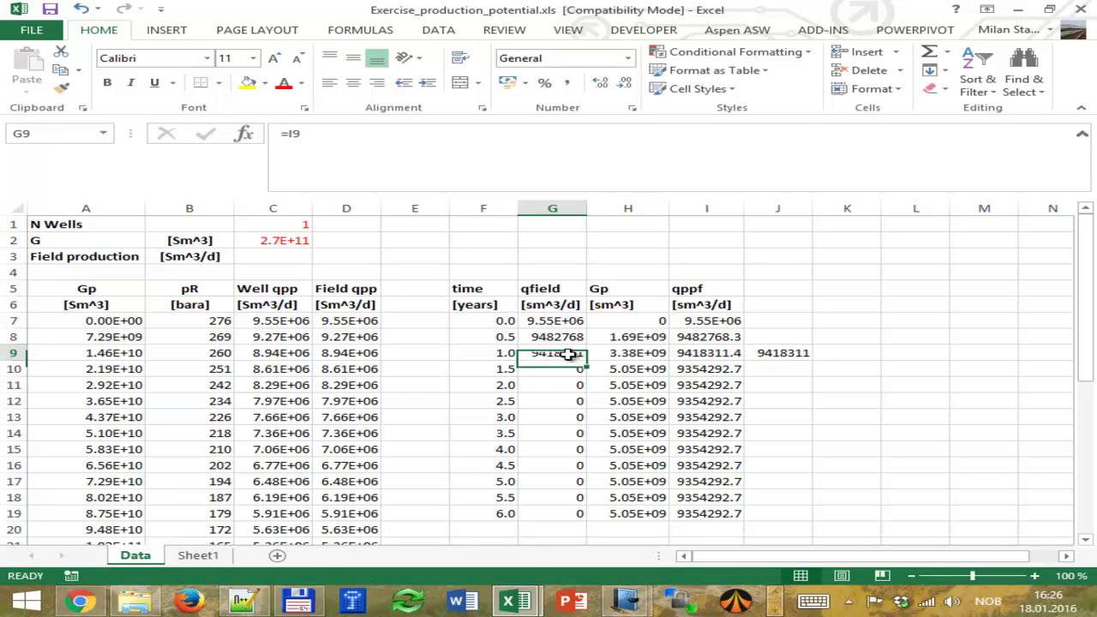
pyautogui.doubleClick(586, 361)
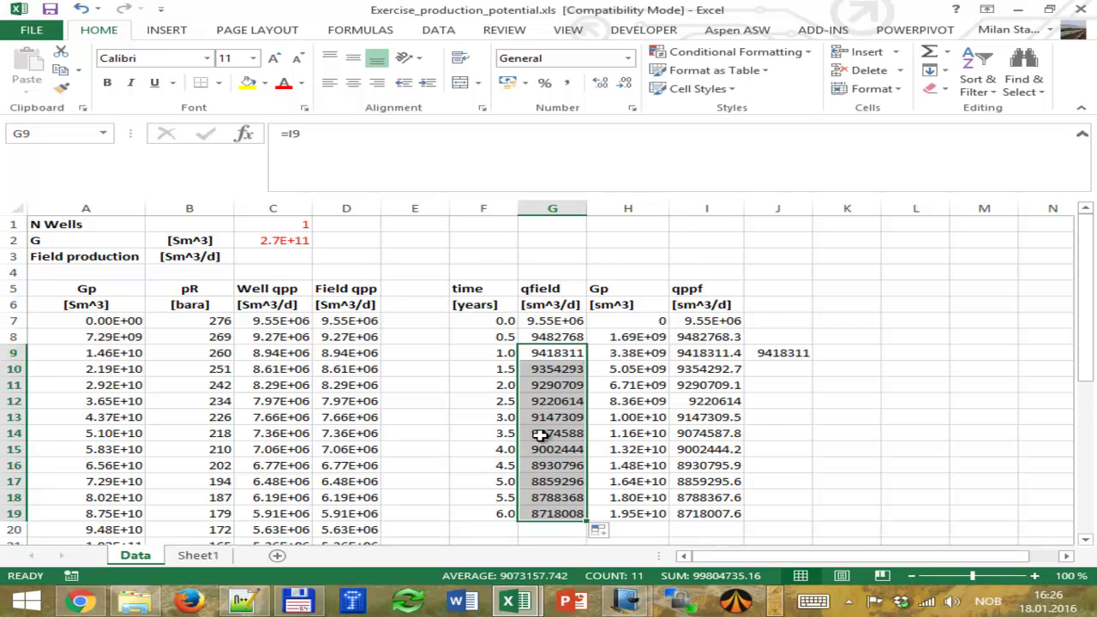
# Extend the time column from F20 with 6.5 and 7, filling the half-year series down to 20.0 years in row 47.
pyautogui.scroll(-1, 541, 434)
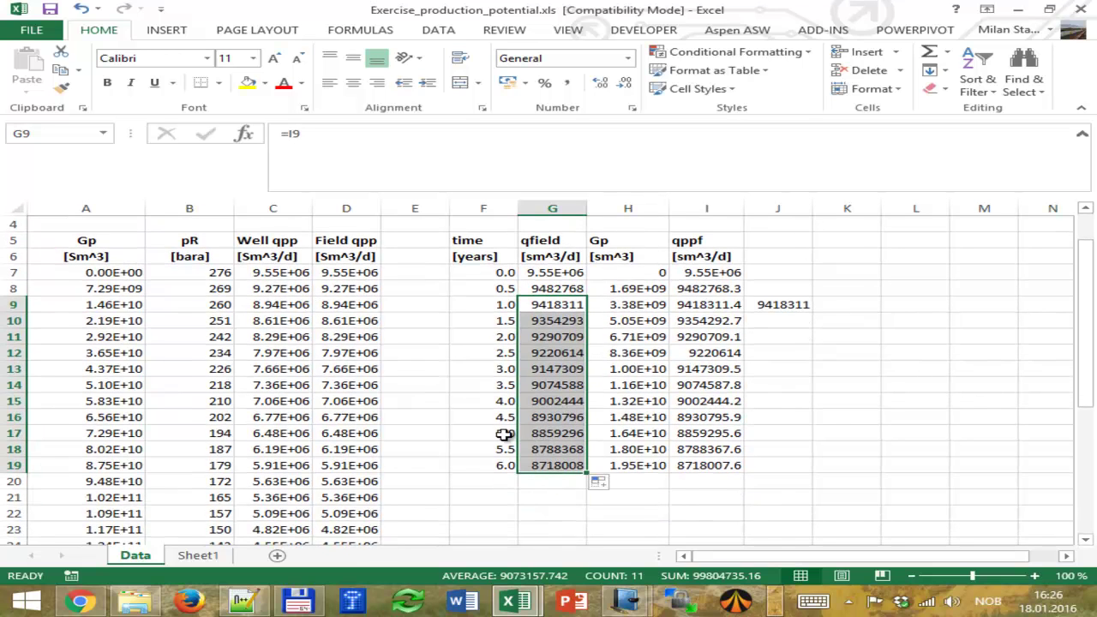
pyautogui.scroll(-1, 504, 435)
pyautogui.click(499, 435)
pyautogui.write('6.5')
pyautogui.press('Return')
pyautogui.write('7')
pyautogui.press('Return')
pyautogui.moveTo(499, 433); pyautogui.dragTo(499, 291)
# Fill the qfield, Gp and qppf formulas from G19:I19 down to row 47 for the added timesteps.
pyautogui.scroll(11, 500, 291)
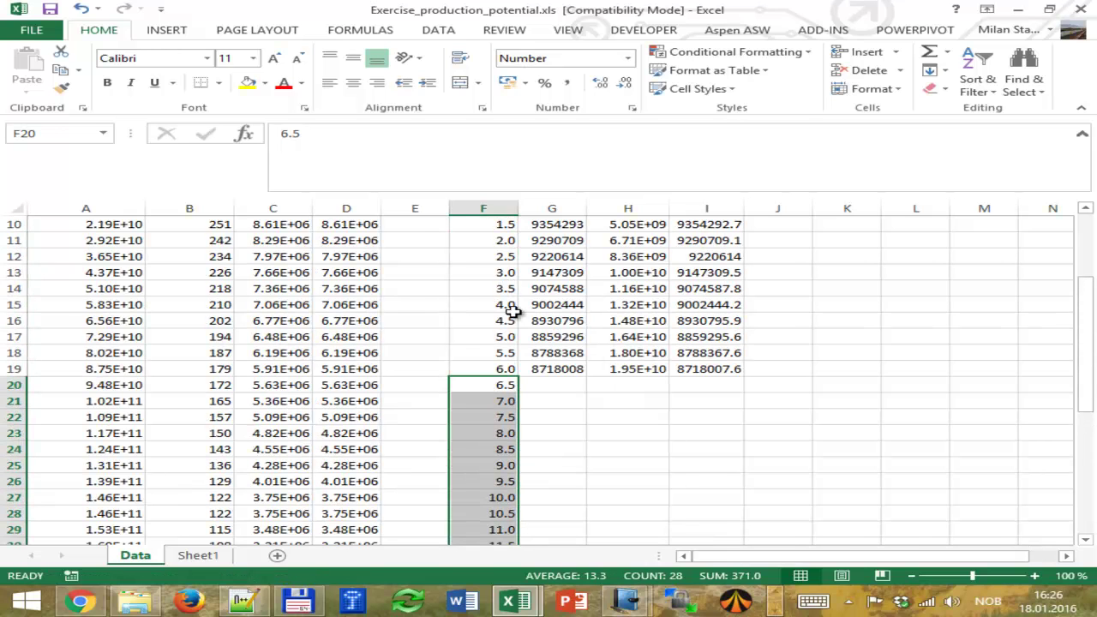
pyautogui.moveTo(565, 369); pyautogui.dragTo(538, 369)
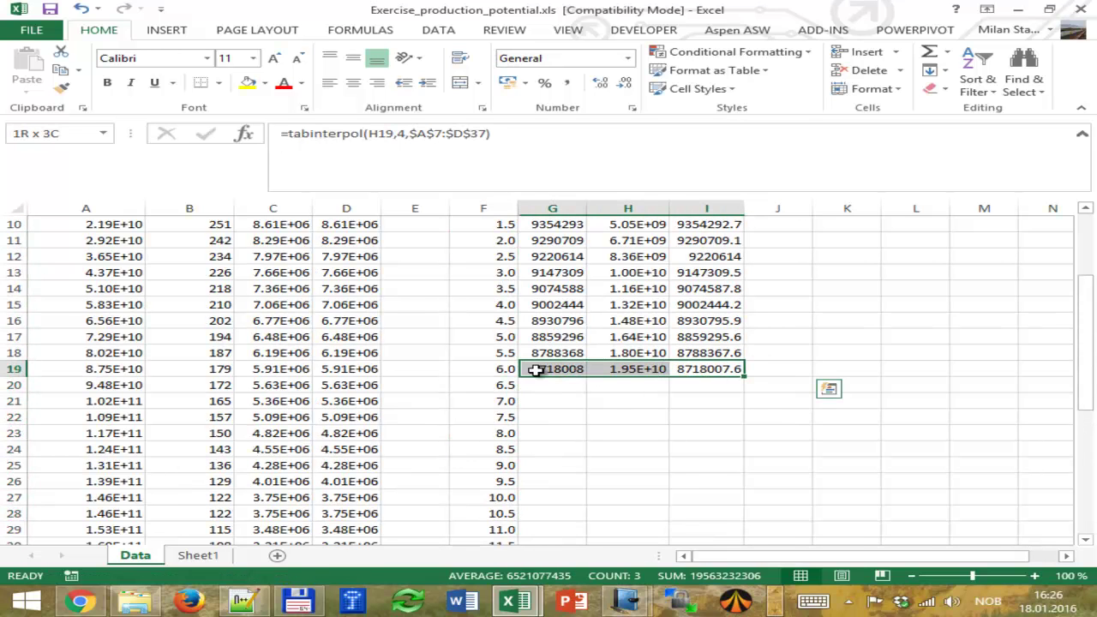
pyautogui.doubleClick(745, 377)
pyautogui.scroll(-6, 655, 432)
# Delete the leftover lininterpol formula in J9.
pyautogui.scroll(9, 652, 432)
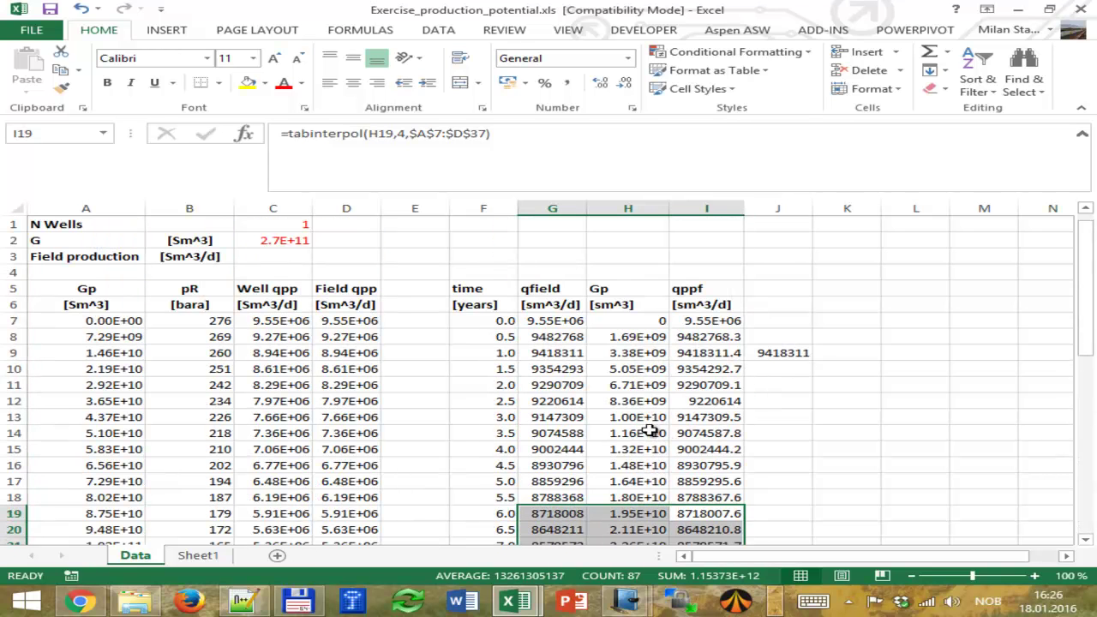
pyautogui.click(786, 353)
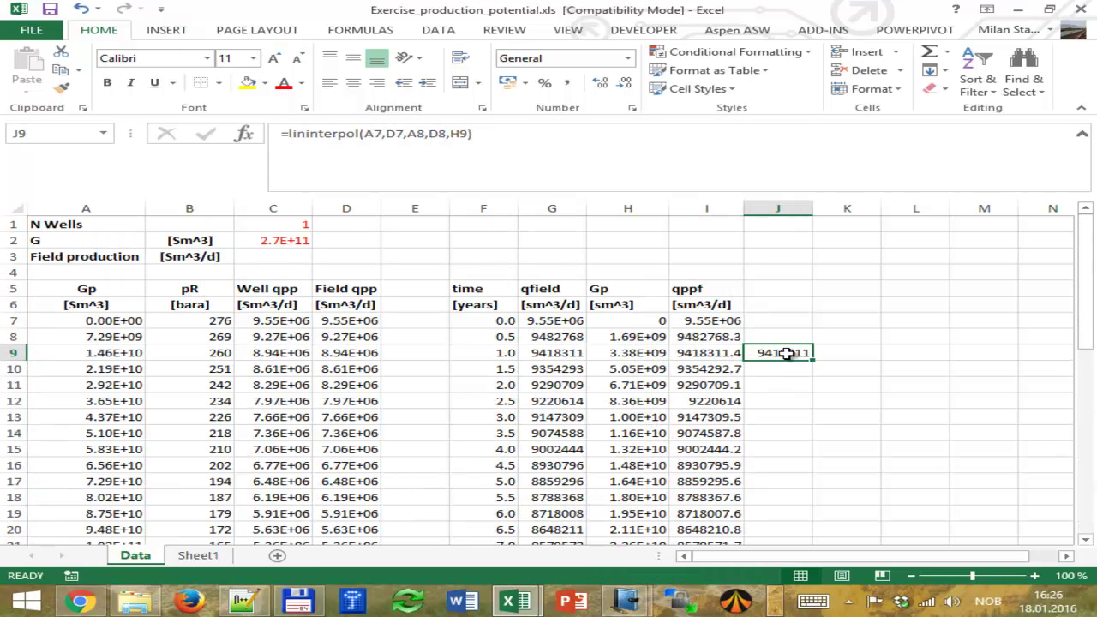
pyautogui.press('Delete')
pyautogui.click(774, 387)
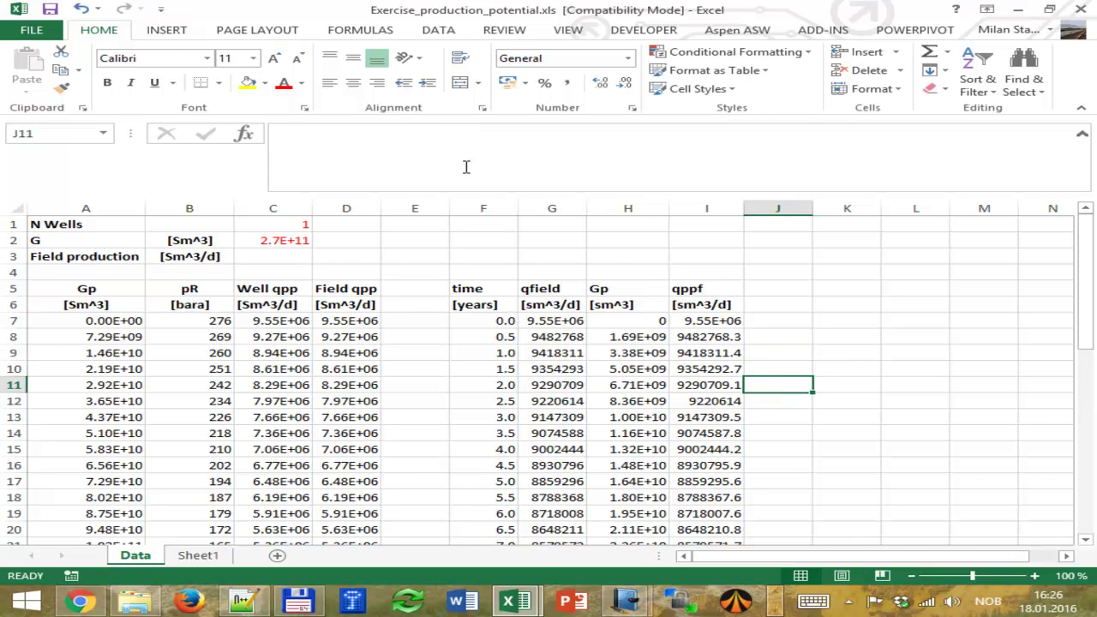
# Insert a scatter chart and delete all its automatically plotted series, leaving the chart empty.
pyautogui.click(171, 31)
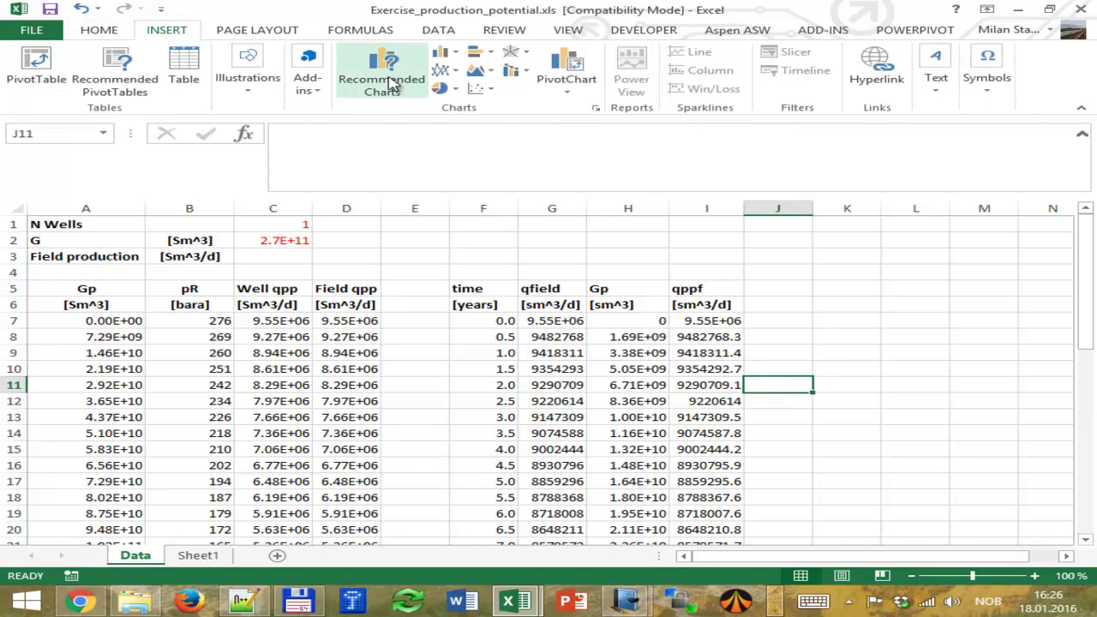
pyautogui.click(495, 91)
pyautogui.click(492, 139)
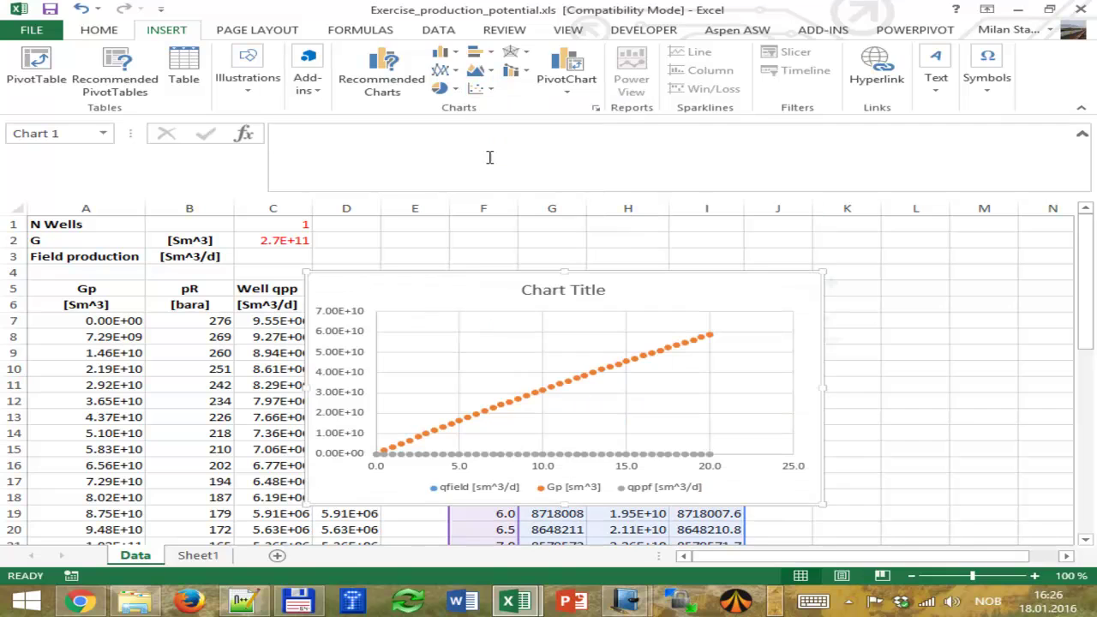
pyautogui.click(504, 411)
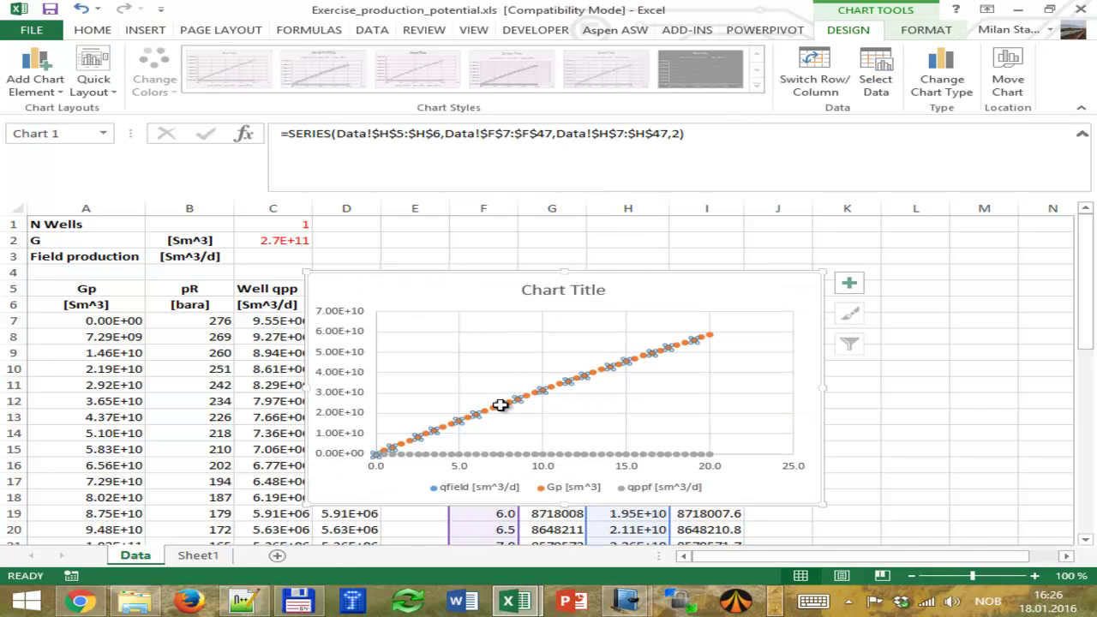
pyautogui.press('Delete')
pyautogui.click(502, 358)
pyautogui.press('Delete')
pyautogui.click(493, 358)
pyautogui.press('Delete')
# Move the empty chart to a new sheet named Chart1.
pyautogui.rightClick(494, 364)
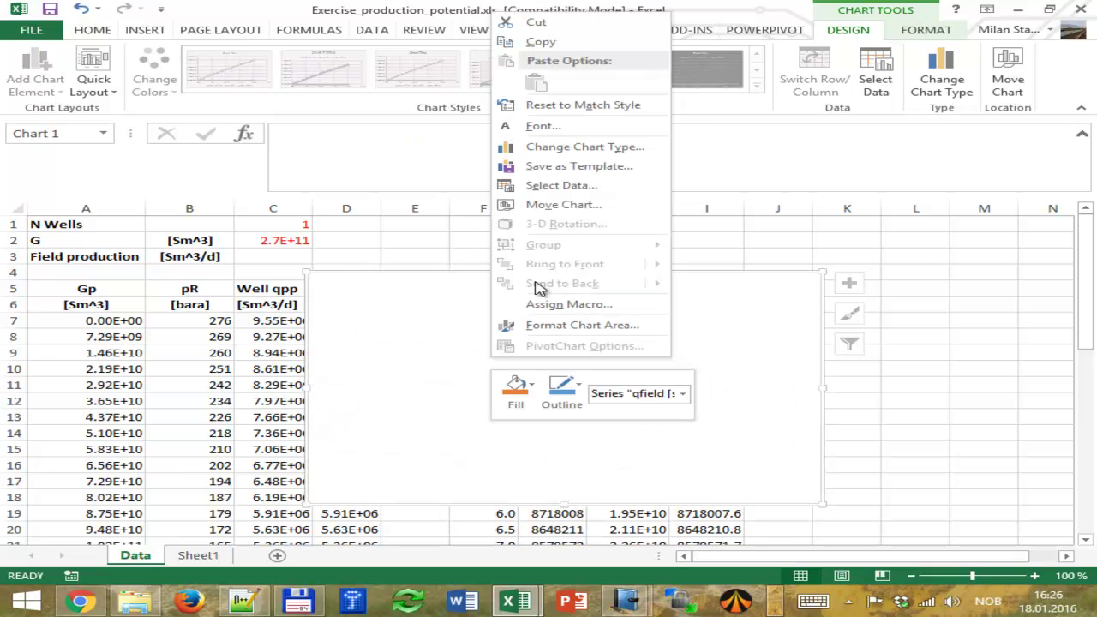
pyautogui.click(563, 205)
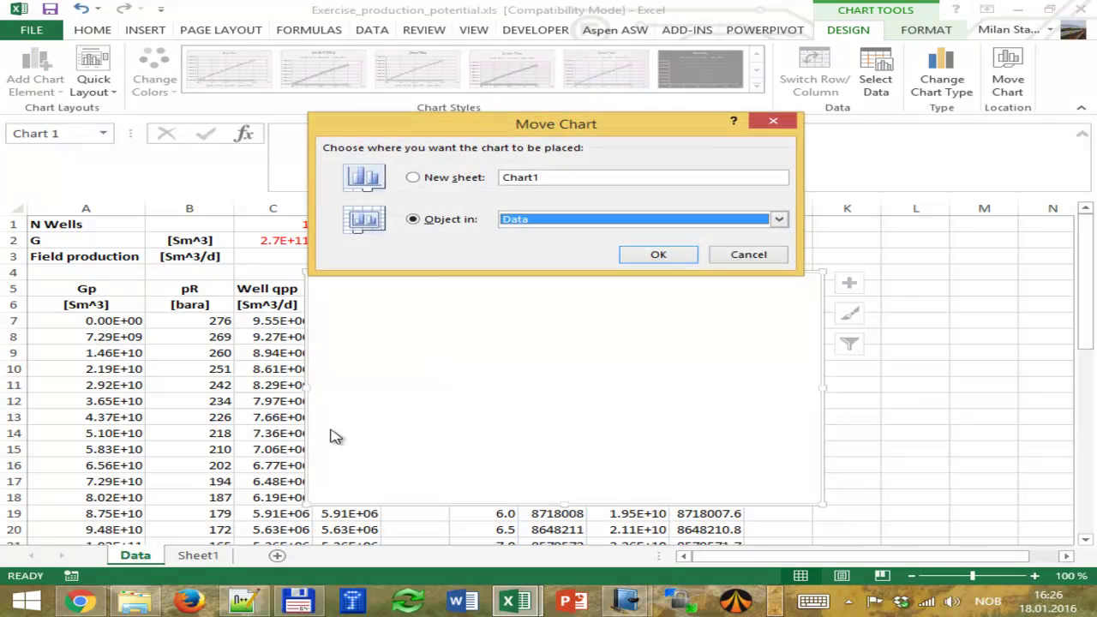
pyautogui.click(453, 178)
pyautogui.click(677, 259)
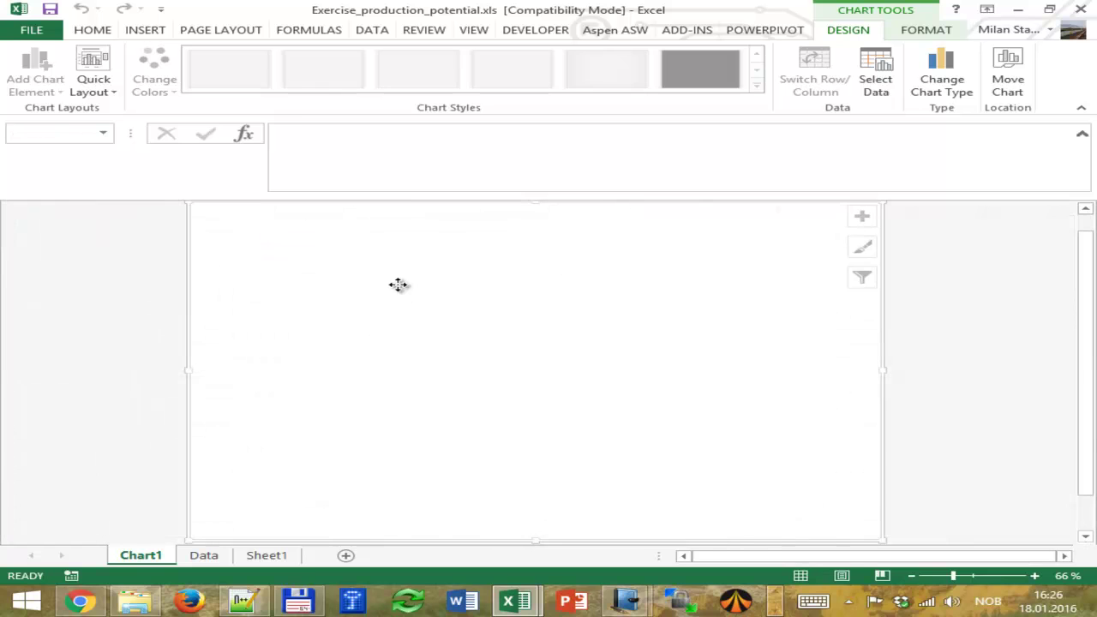
# Add a data series to the chart with the time column, Data!$F$7:$F$47, as its X values.
pyautogui.rightClick(398, 285)
pyautogui.click(480, 413)
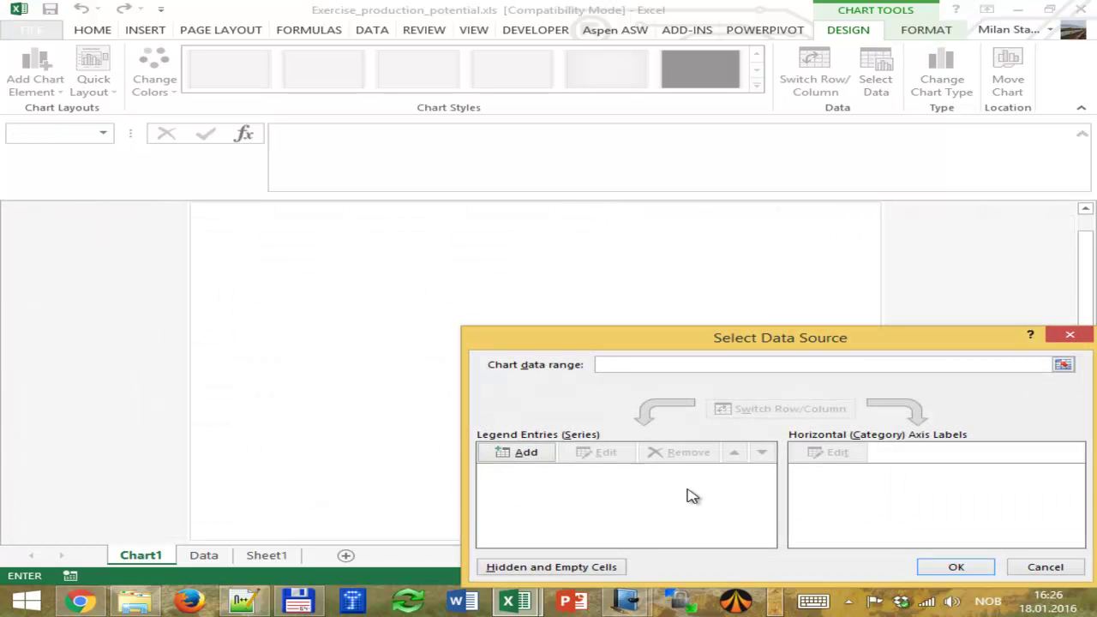
pyautogui.click(521, 455)
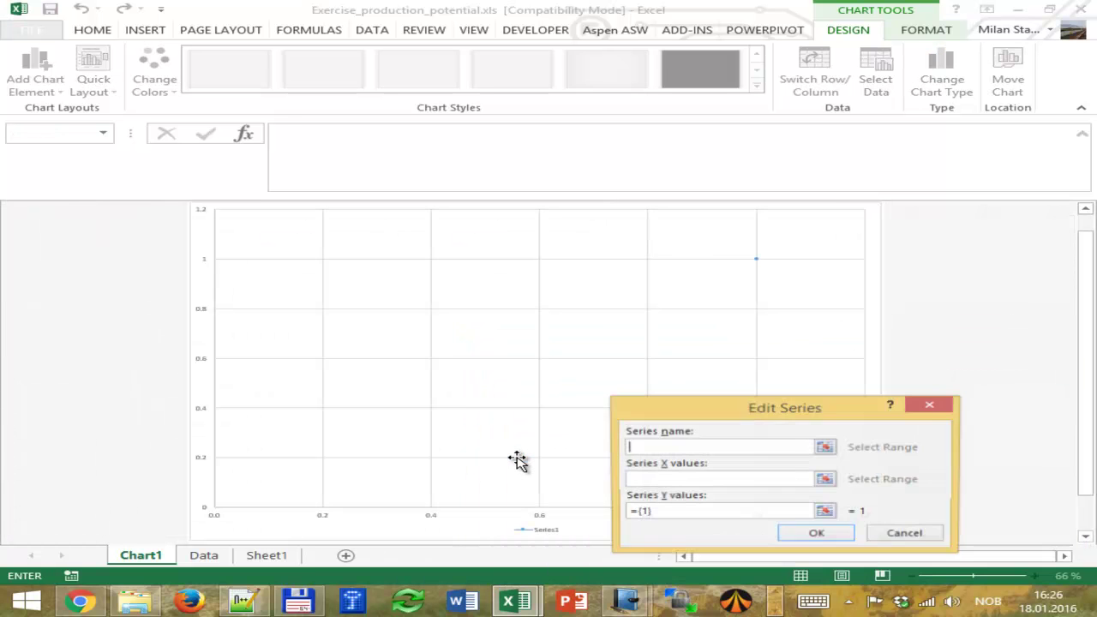
pyautogui.click(825, 480)
pyautogui.click(214, 557)
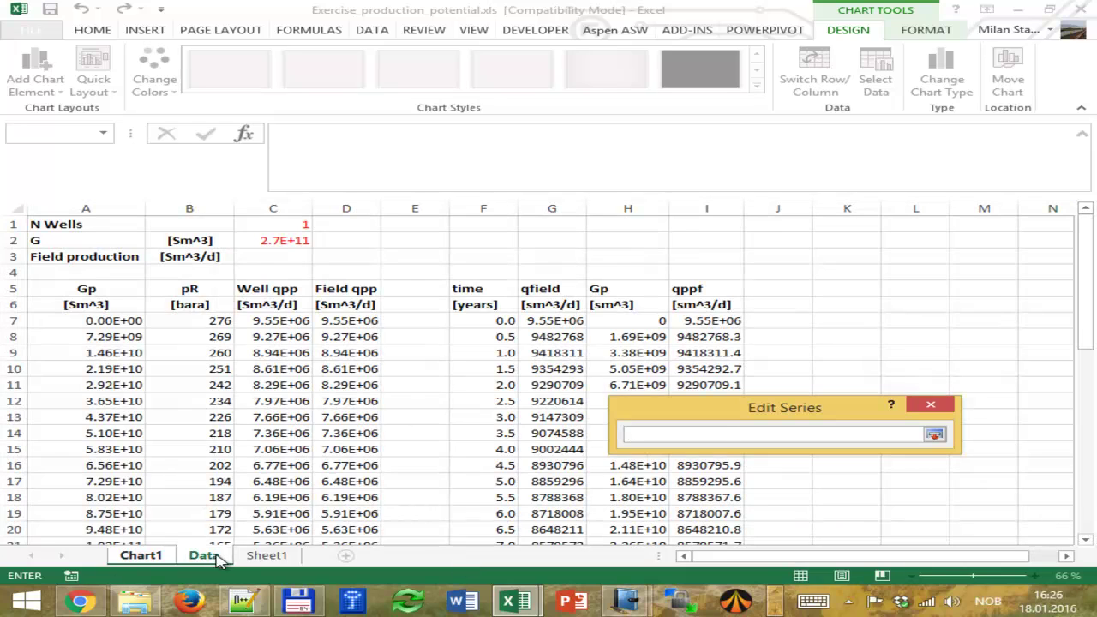
pyautogui.moveTo(511, 320); pyautogui.dragTo(497, 481)
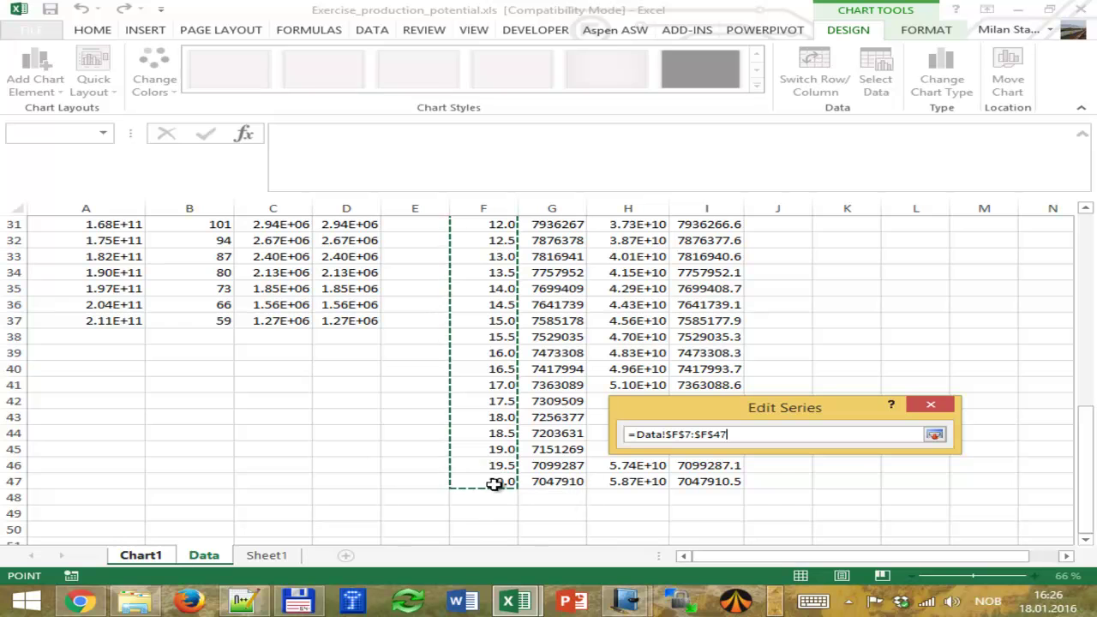
pyautogui.click(935, 434)
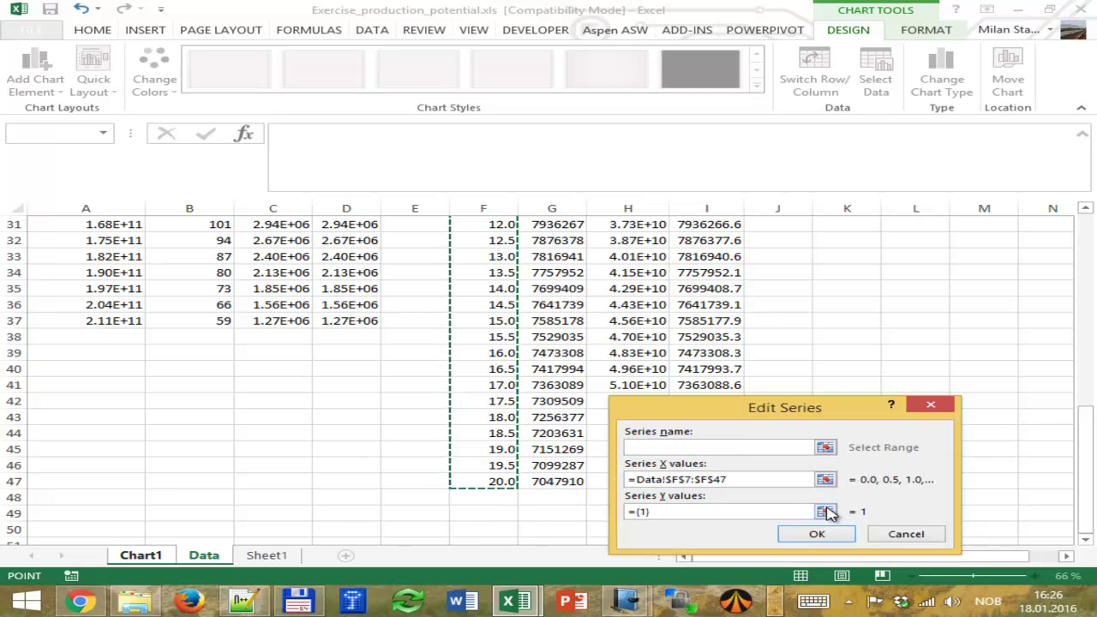
# Set the series Y values to the qfield column, Data!$G$7:$G$47, and accept the chart's data source.
pyautogui.click(825, 511)
pyautogui.scroll(3, 600, 458)
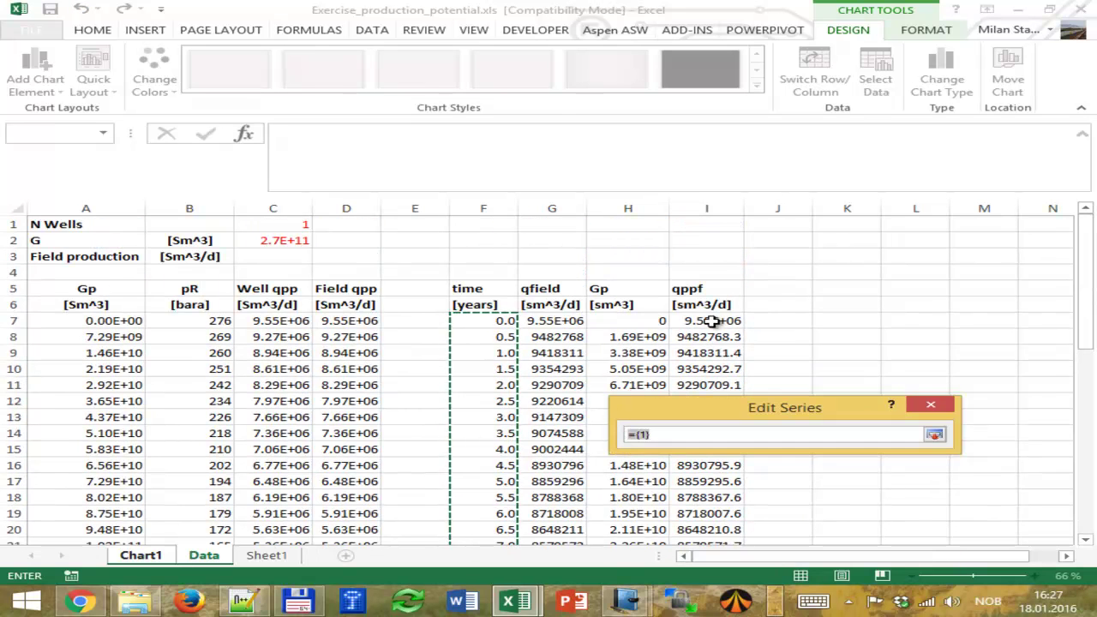
pyautogui.moveTo(559, 325); pyautogui.dragTo(569, 514)
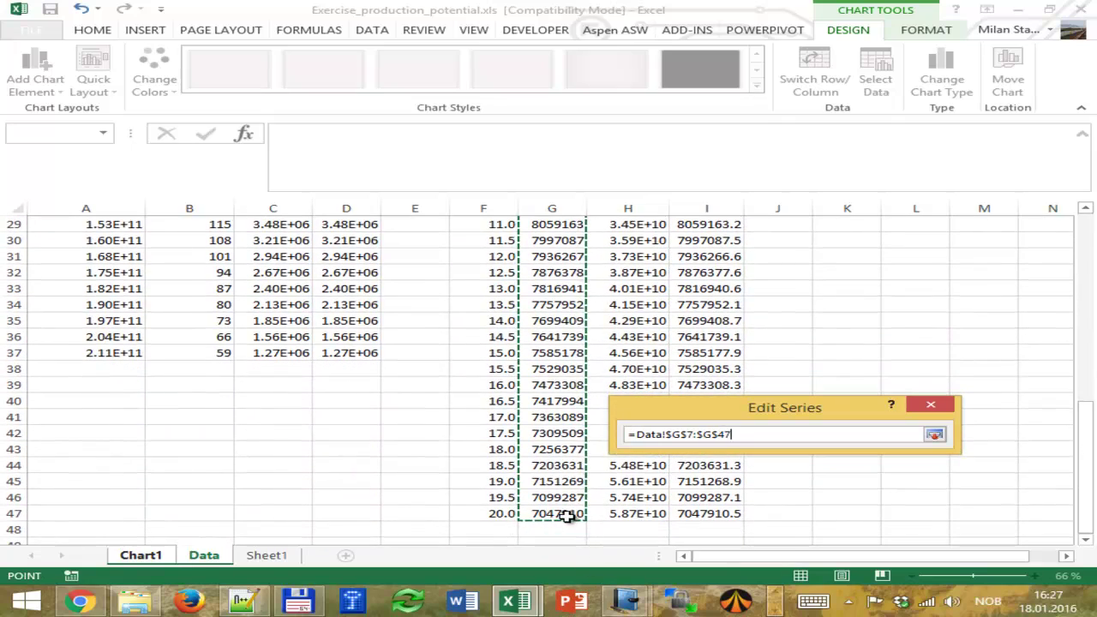
pyautogui.click(934, 435)
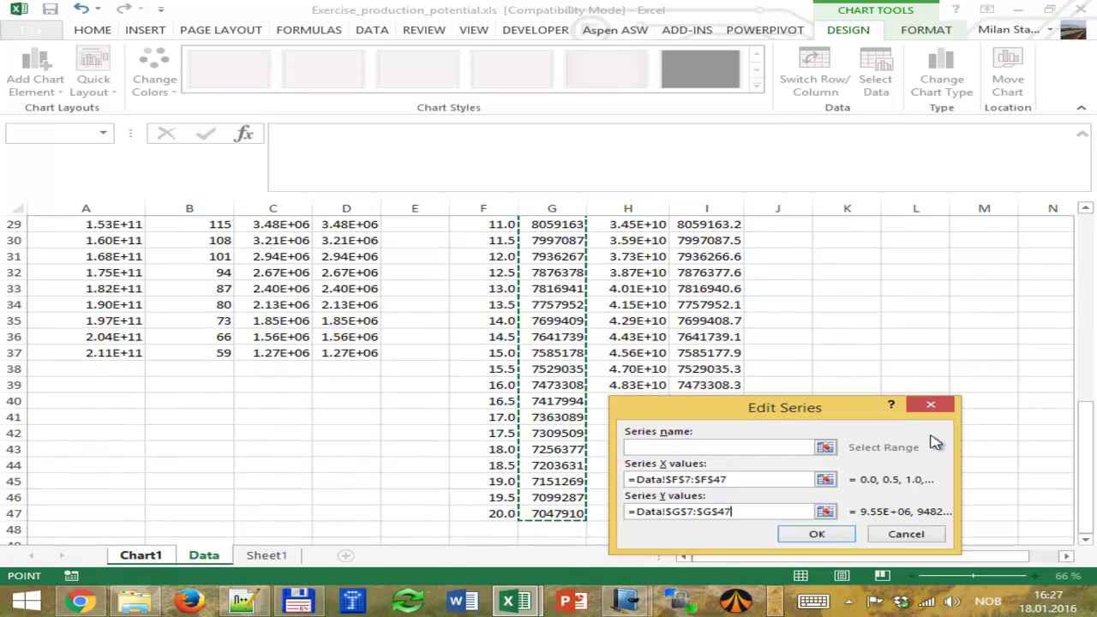
pyautogui.click(810, 532)
pyautogui.moveTo(636, 350); pyautogui.dragTo(334, 229)
pyautogui.click(642, 454)
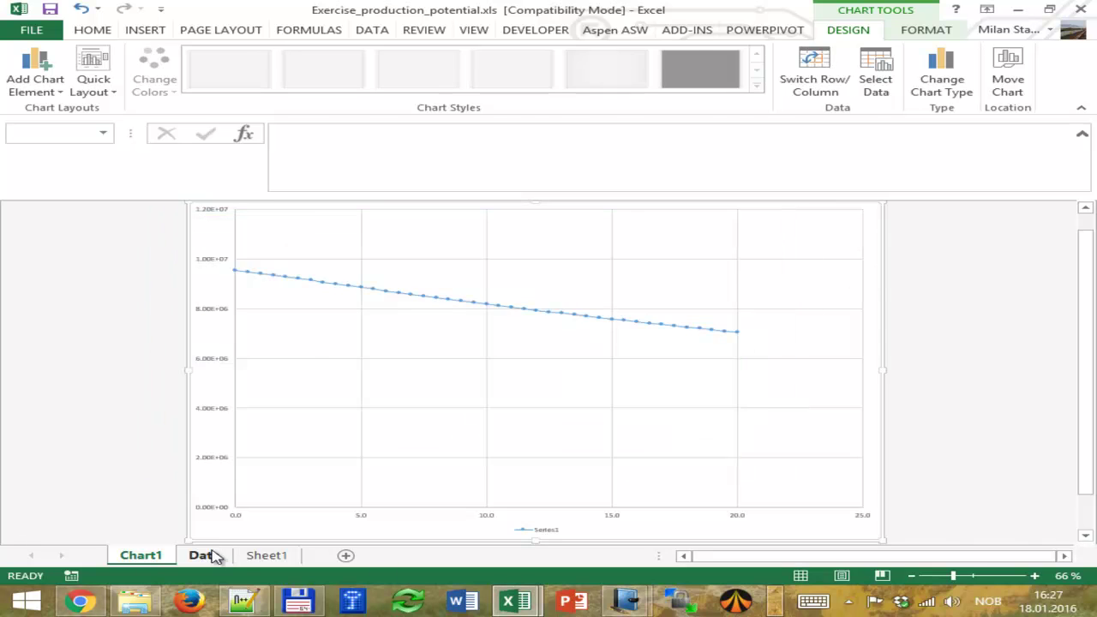
# Examine the Gp formulas in H8 and H9 on the Data sheet.
pyautogui.click(210, 555)
pyautogui.scroll(9, 557, 417)
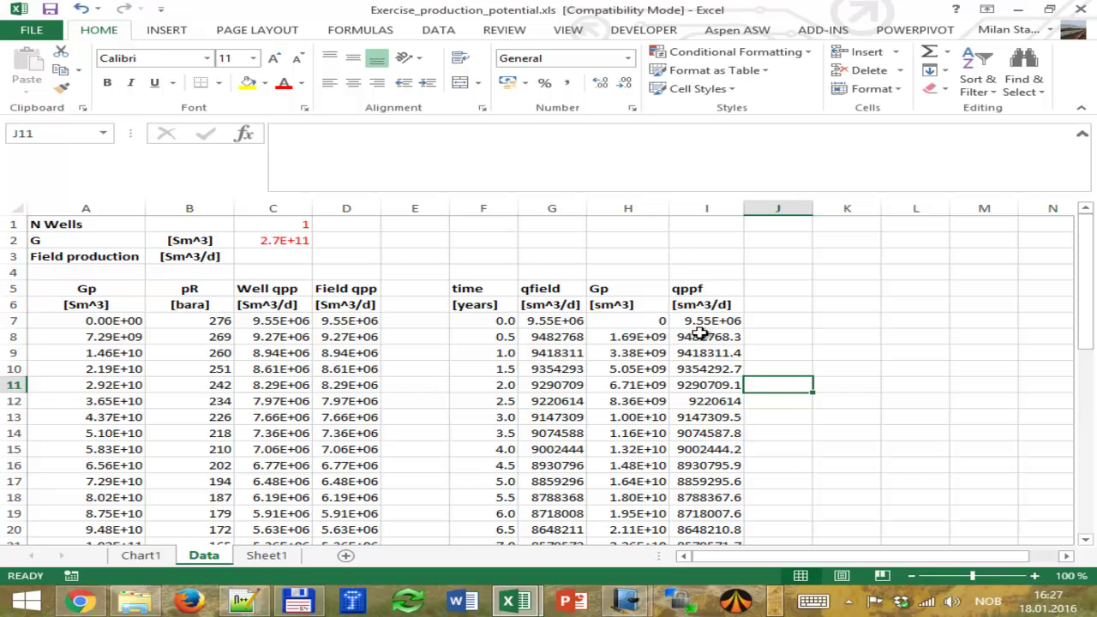
pyautogui.click(633, 338)
pyautogui.click(354, 133)
pyautogui.press('Escape')
pyautogui.click(638, 353)
pyautogui.click(335, 146)
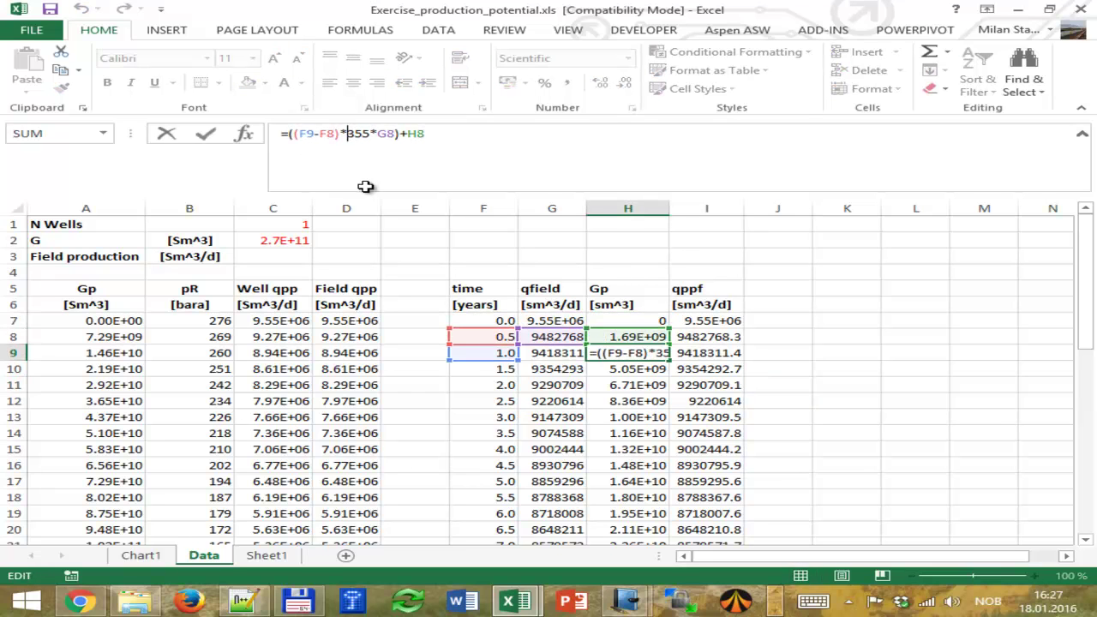
pyautogui.press('Escape')
pyautogui.scroll(-4, 551, 379)
pyautogui.click(269, 559)
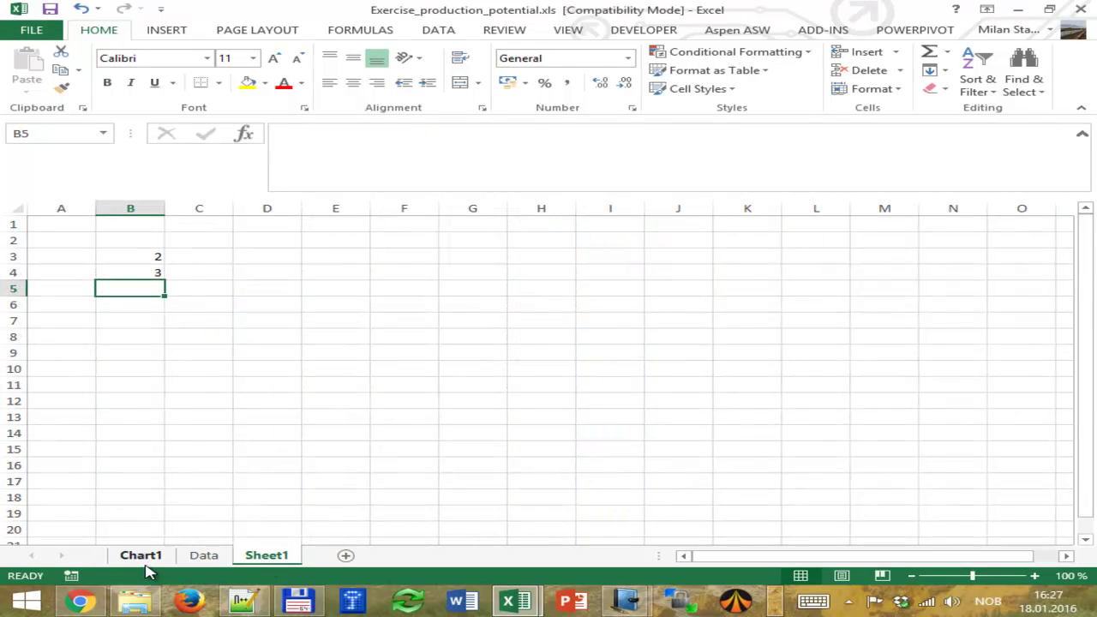
# Set the text of the chart on the Chart1 sheet to font size 20 and bold.
pyautogui.click(143, 557)
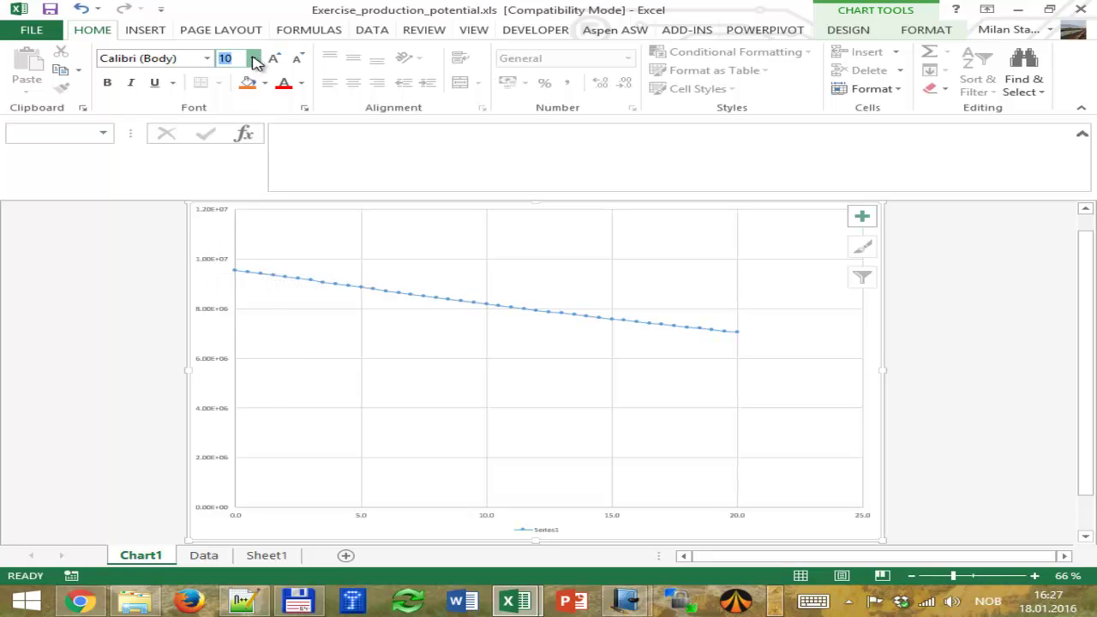
pyautogui.click(253, 57)
pyautogui.click(227, 214)
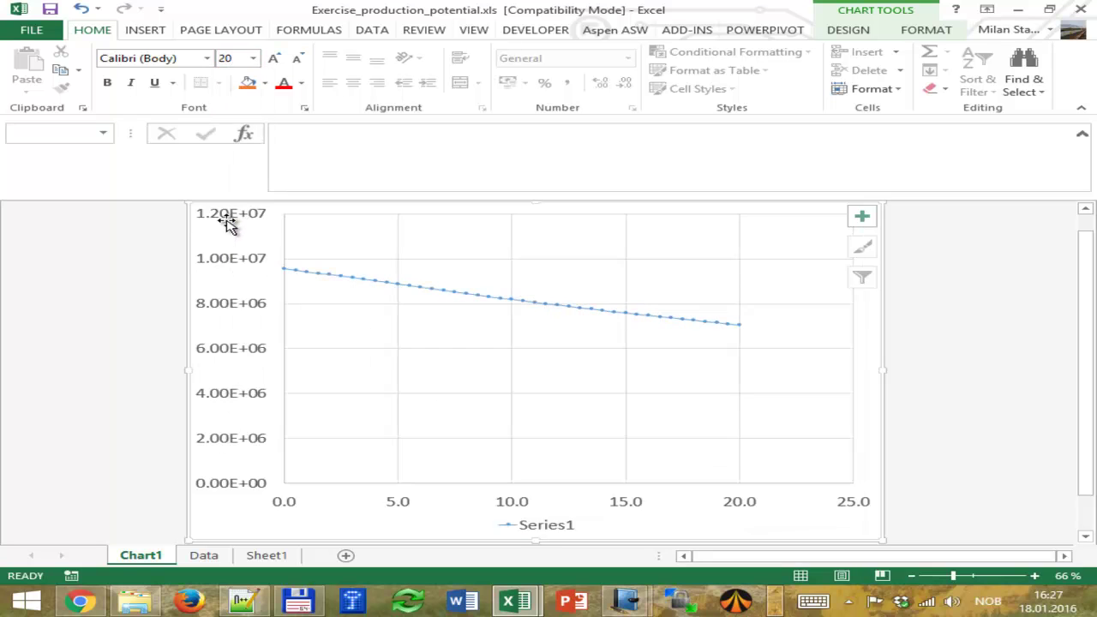
pyautogui.click(107, 82)
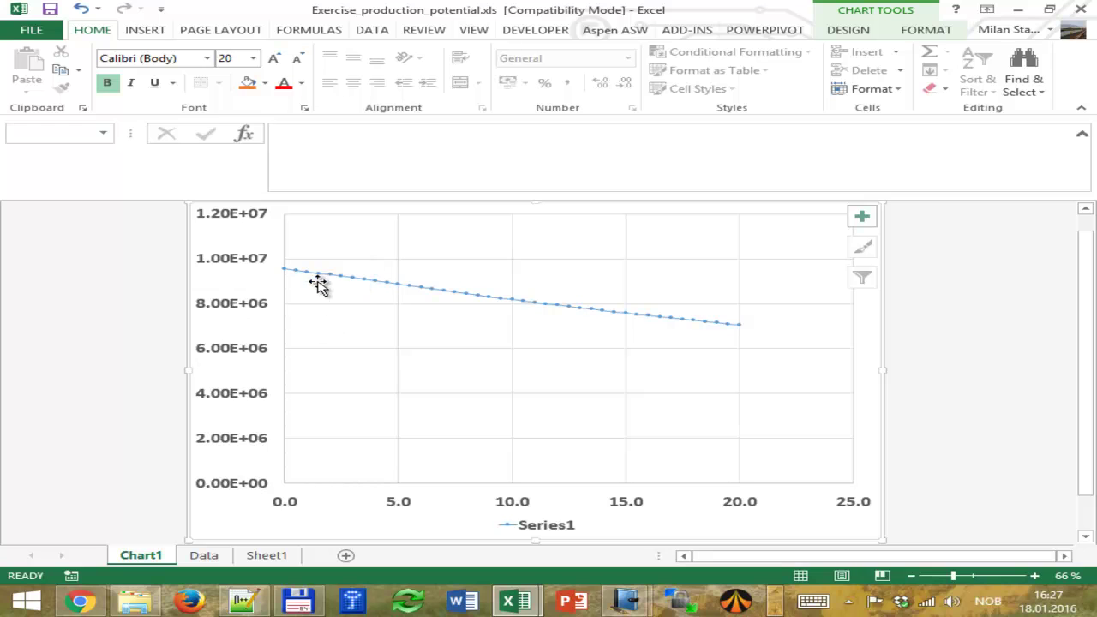
# Format the qfield series line as a solid line with a width of 2.75 pt.
pyautogui.click(725, 331)
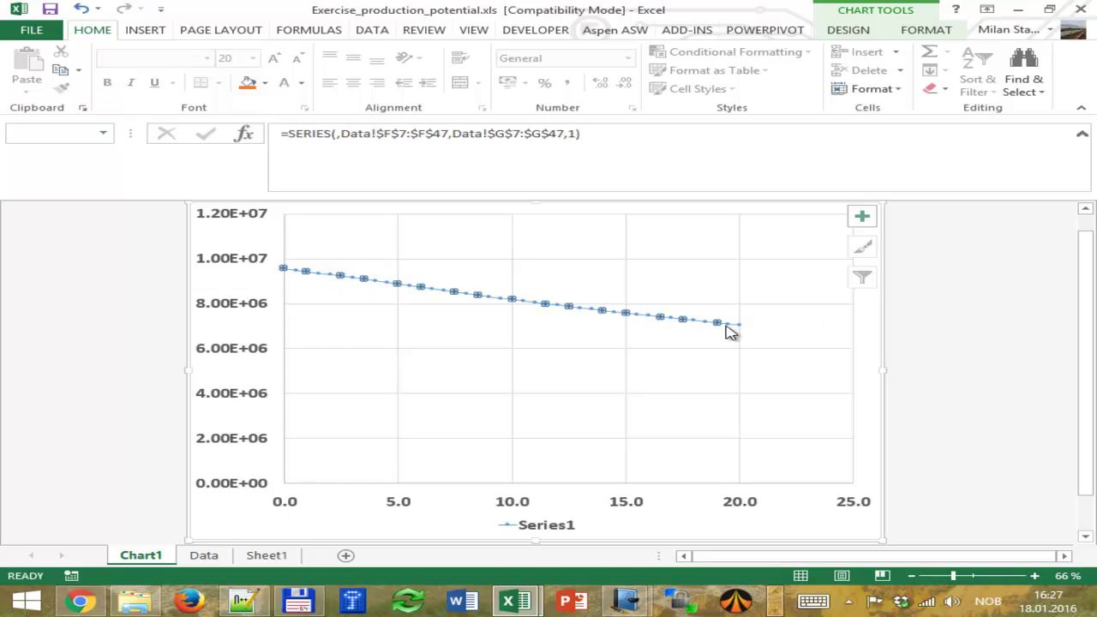
pyautogui.rightClick(696, 322)
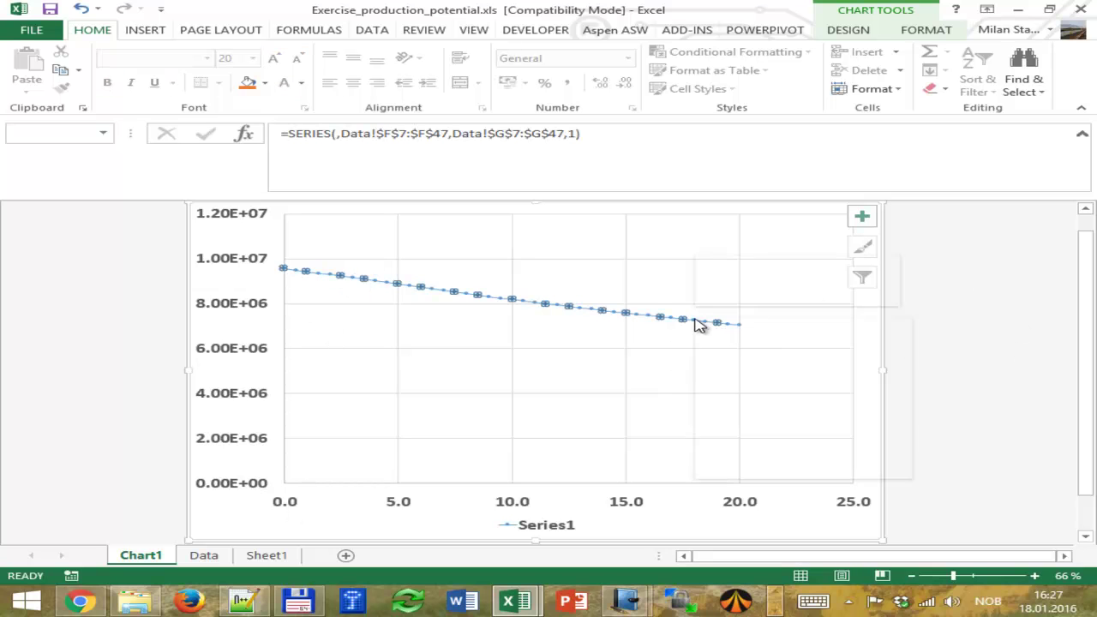
pyautogui.click(761, 467)
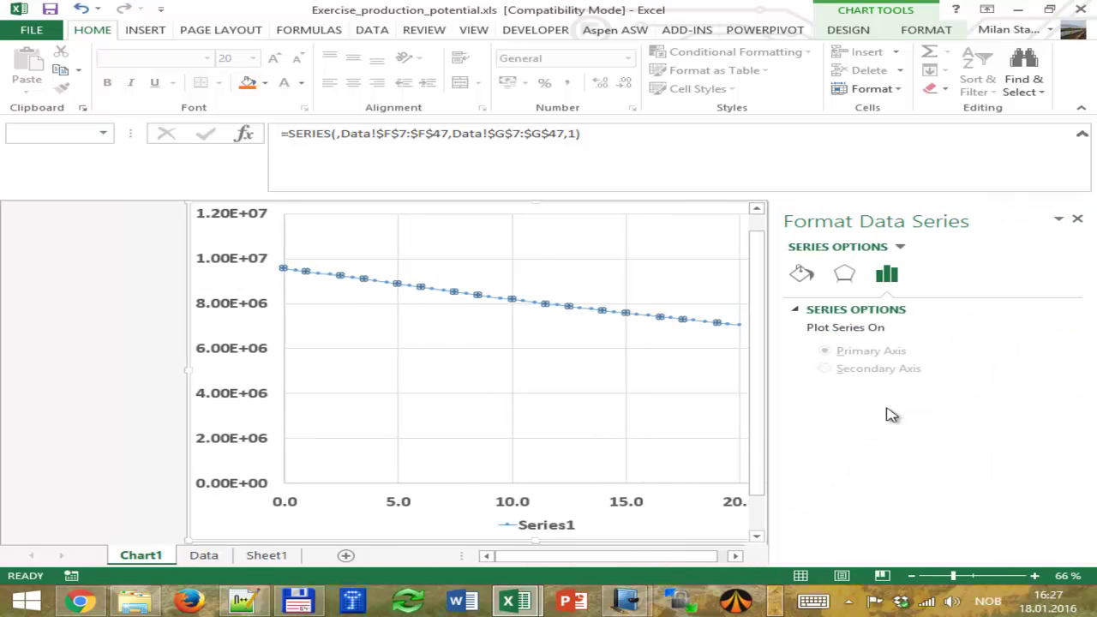
pyautogui.click(801, 273)
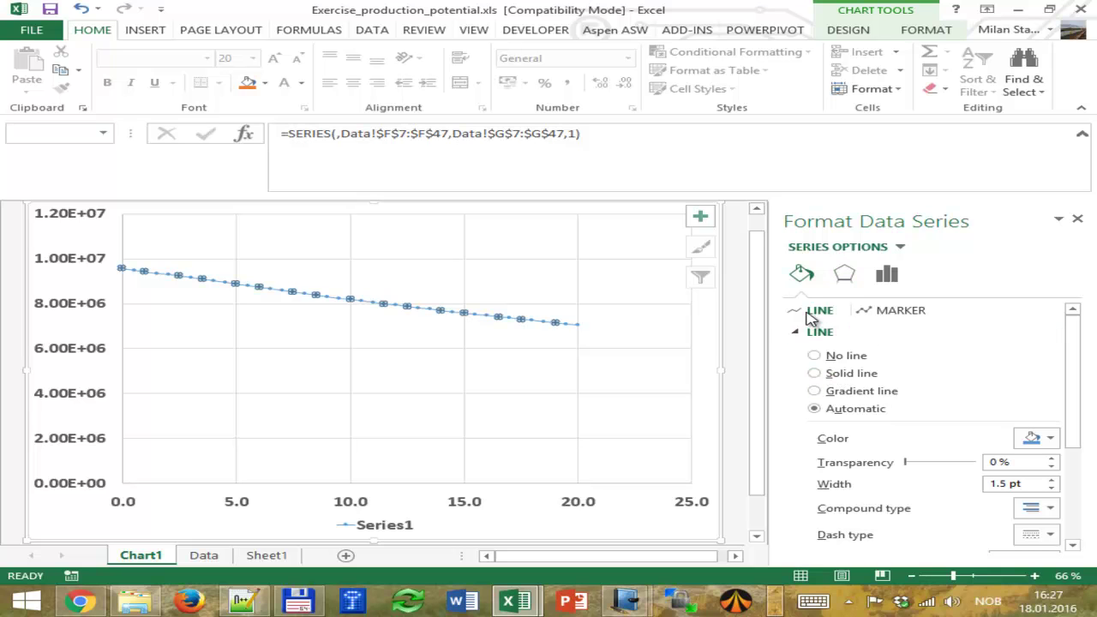
pyautogui.click(821, 377)
pyautogui.click(1052, 480)
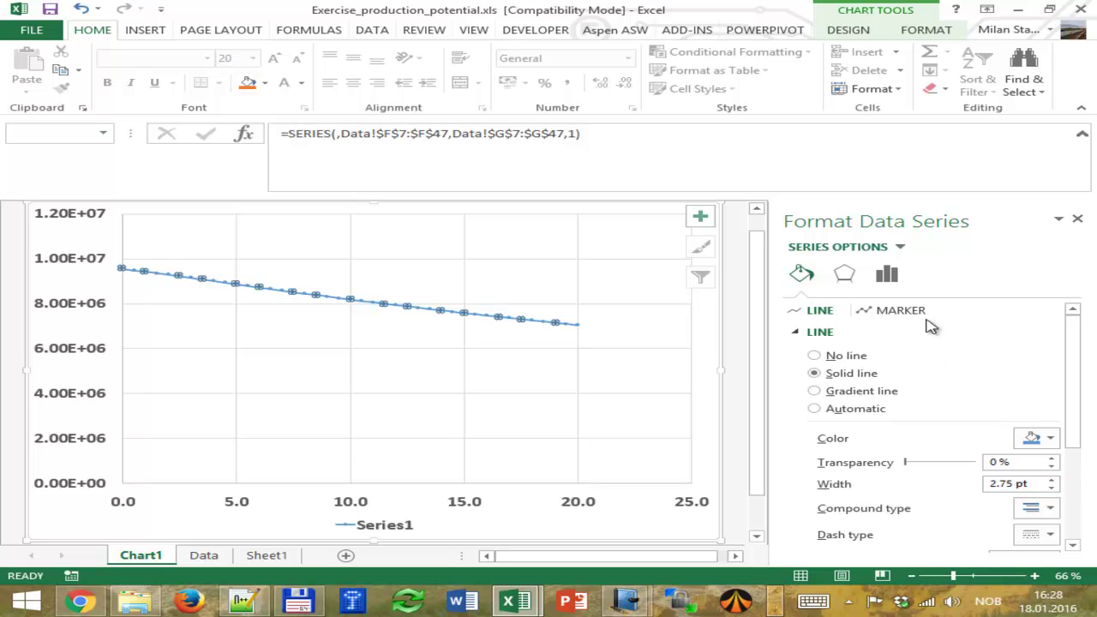
# Set the data series line width to 3 pt and add axis titles to the chart.
pyautogui.click(1052, 480)
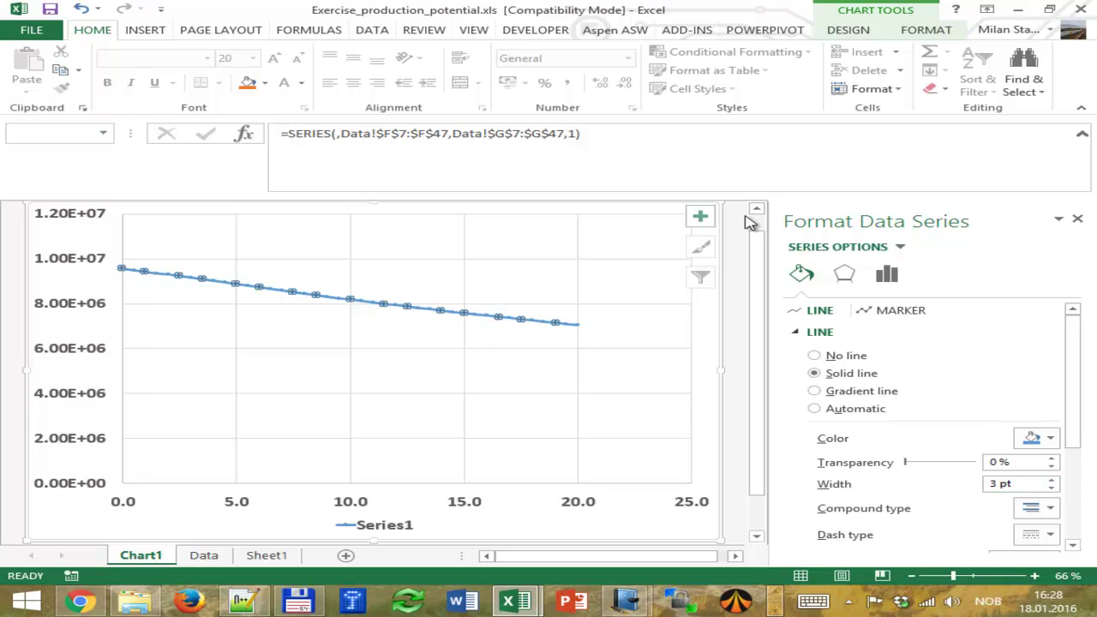
pyautogui.click(1078, 220)
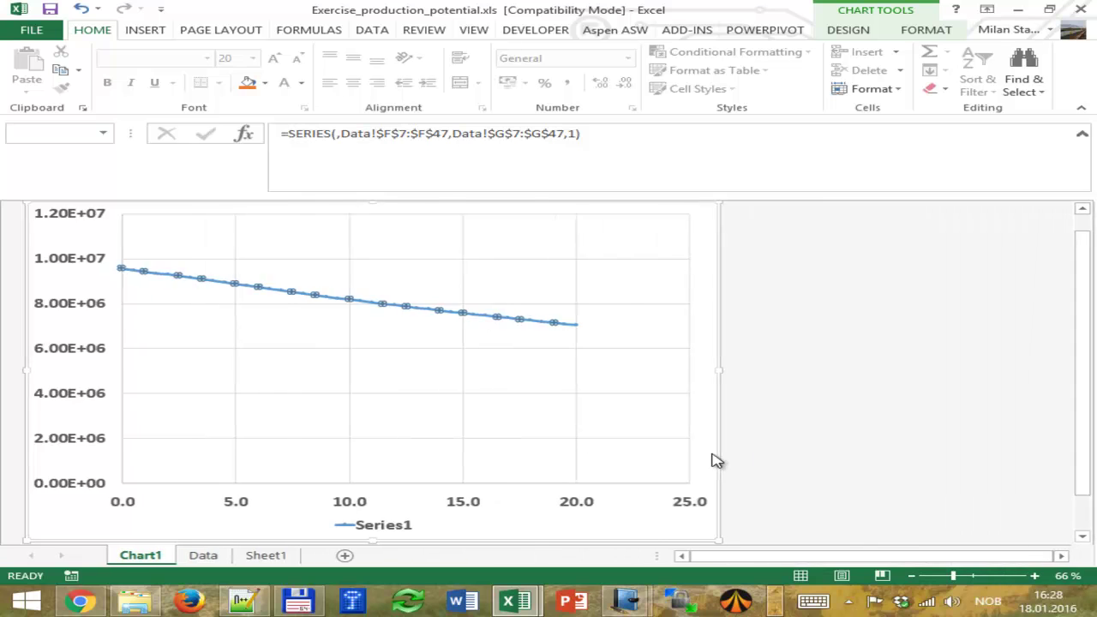
pyautogui.click(864, 218)
pyautogui.click(911, 252)
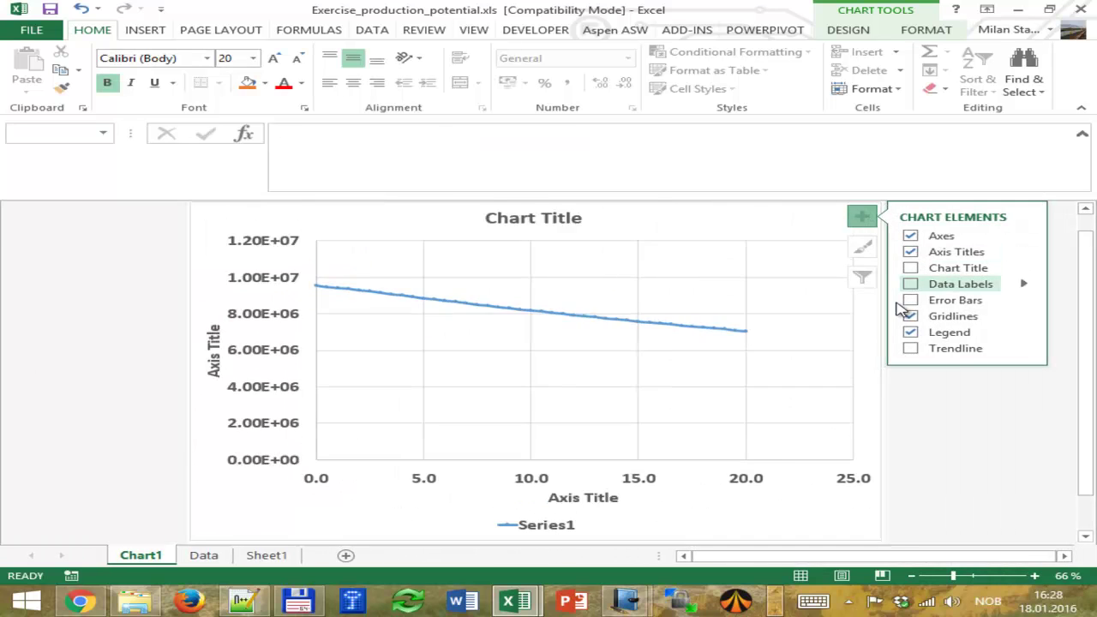
# Change the horizontal axis title text to "year".
pyautogui.click(602, 500)
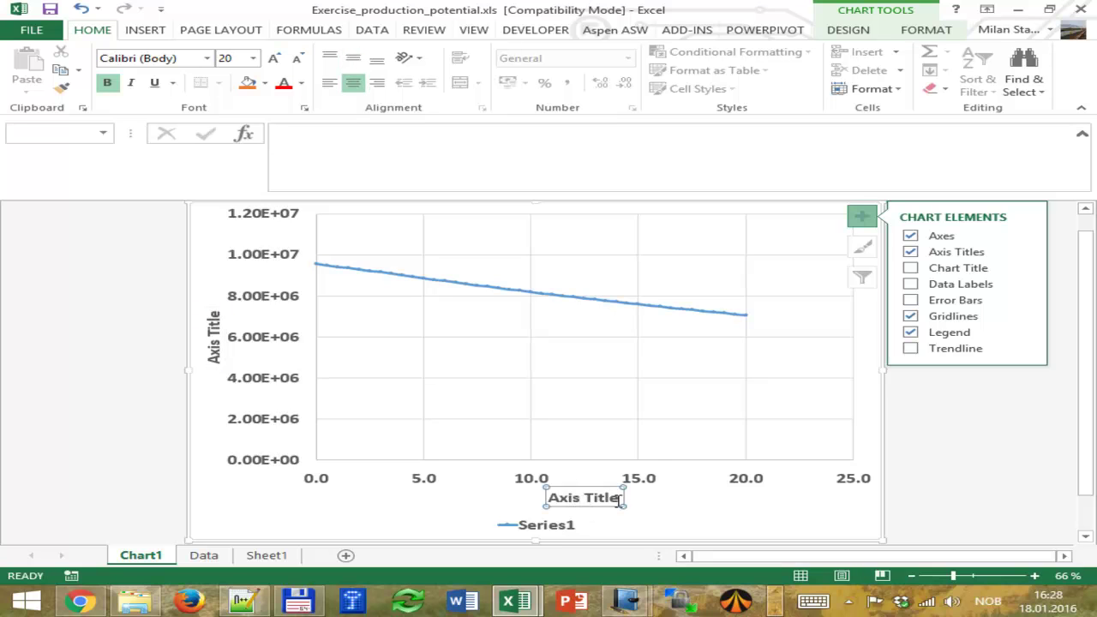
pyautogui.moveTo(619, 501); pyautogui.dragTo(546, 499)
pyautogui.write('year')
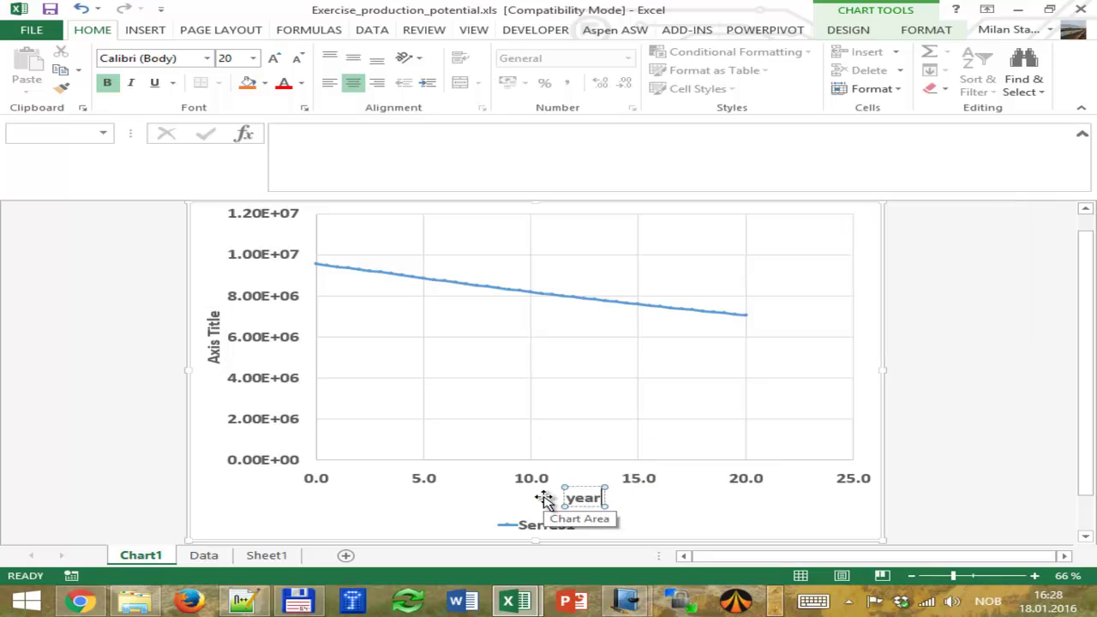
pyautogui.click(463, 502)
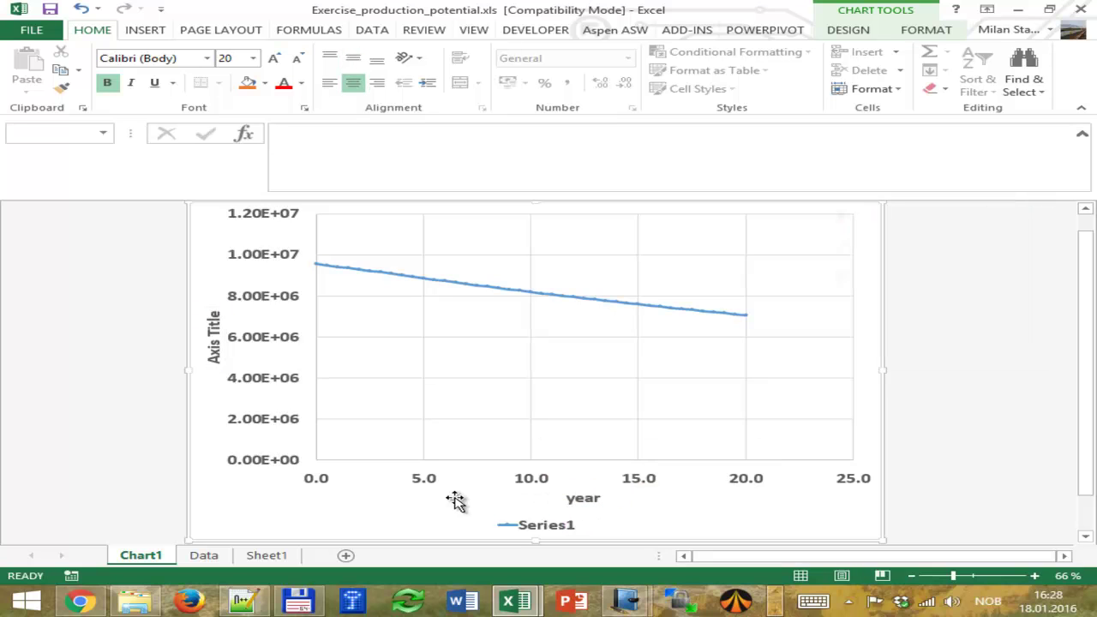
# Change the vertical axis title text to "field production, qf, [sm^3/d]".
pyautogui.click(219, 331)
pyautogui.moveTo(214, 308); pyautogui.dragTo(214, 369)
pyautogui.write('field product')
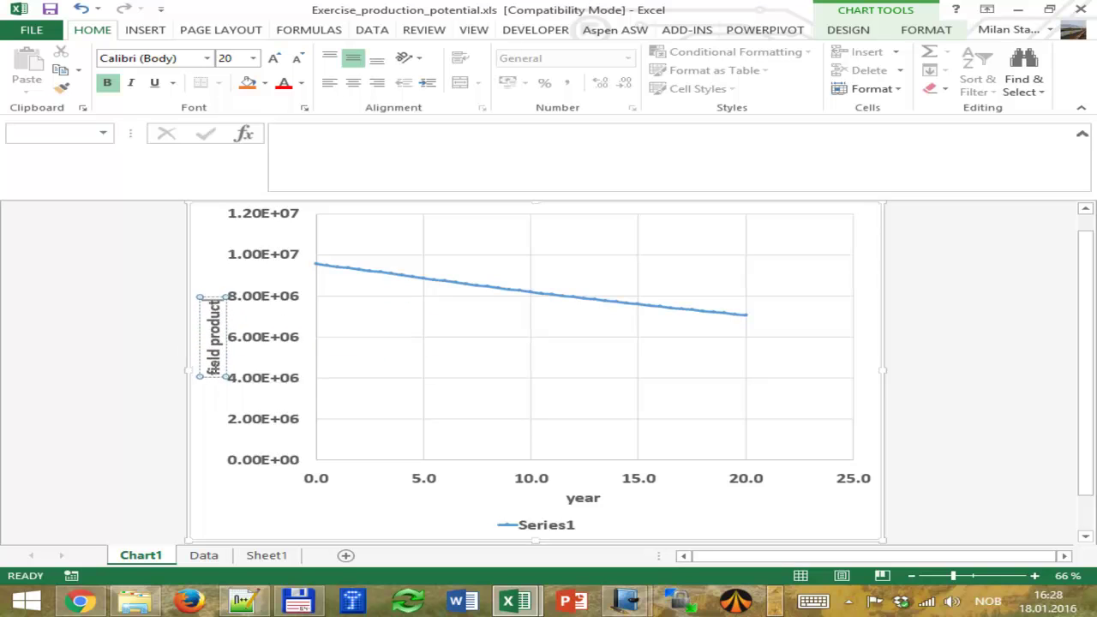
pyautogui.write('ion,')
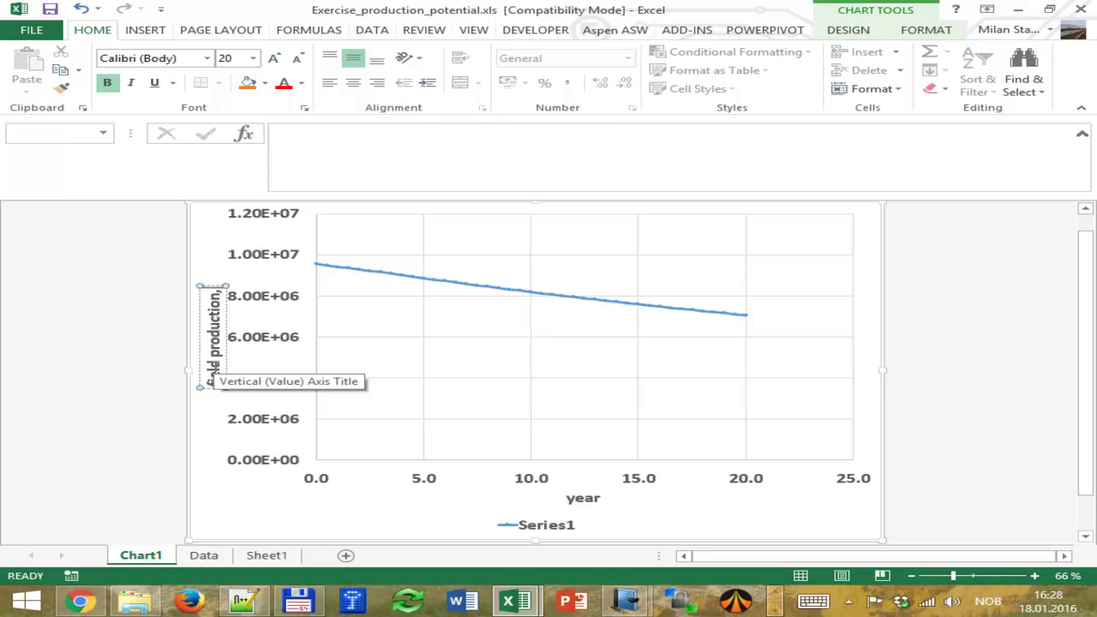
pyautogui.write(' qf, [')
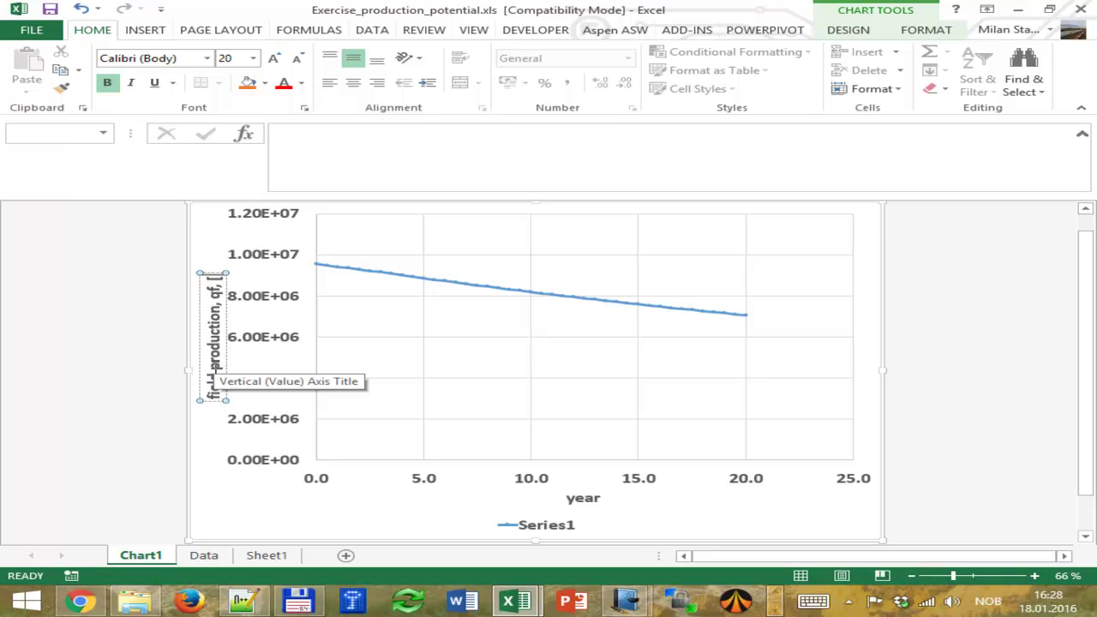
pyautogui.write('sm^3/d]')
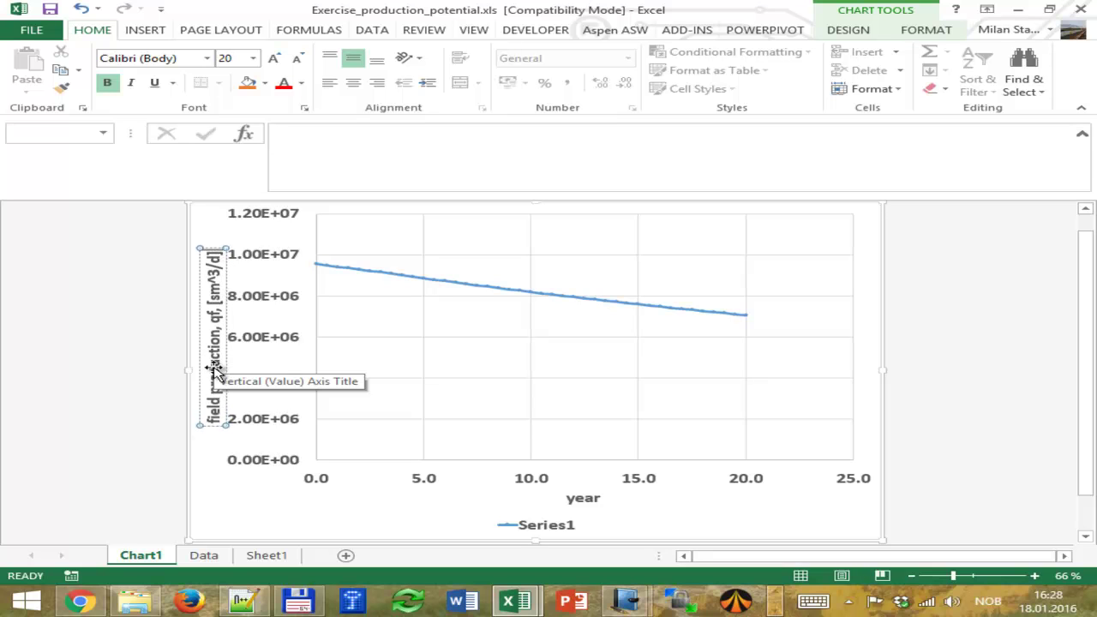
pyautogui.click(257, 518)
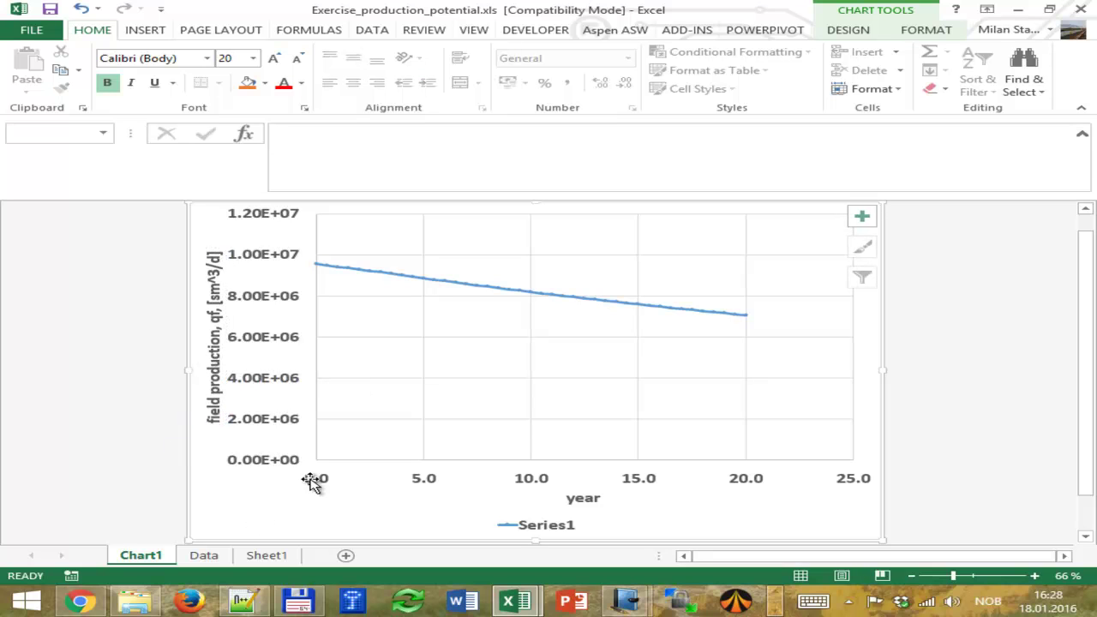
# Switch to 20160112.pdf in Adobe Acrobat, look through the manifold pages, and return to the Excel workbook.
pyautogui.click(550, 297)
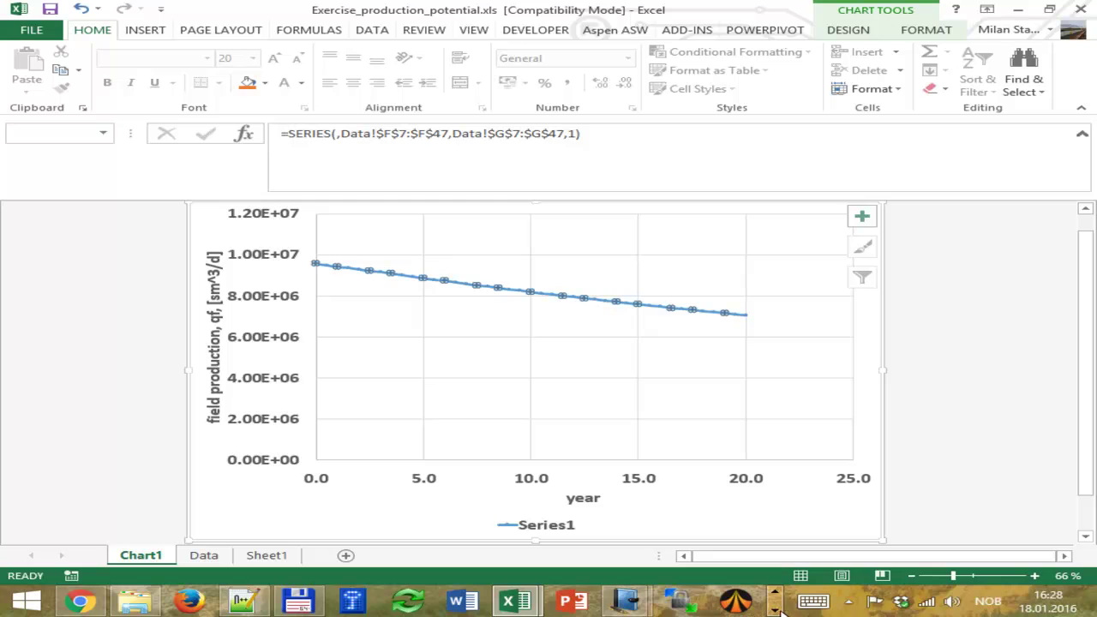
pyautogui.click(776, 610)
pyautogui.moveTo(665, 601)
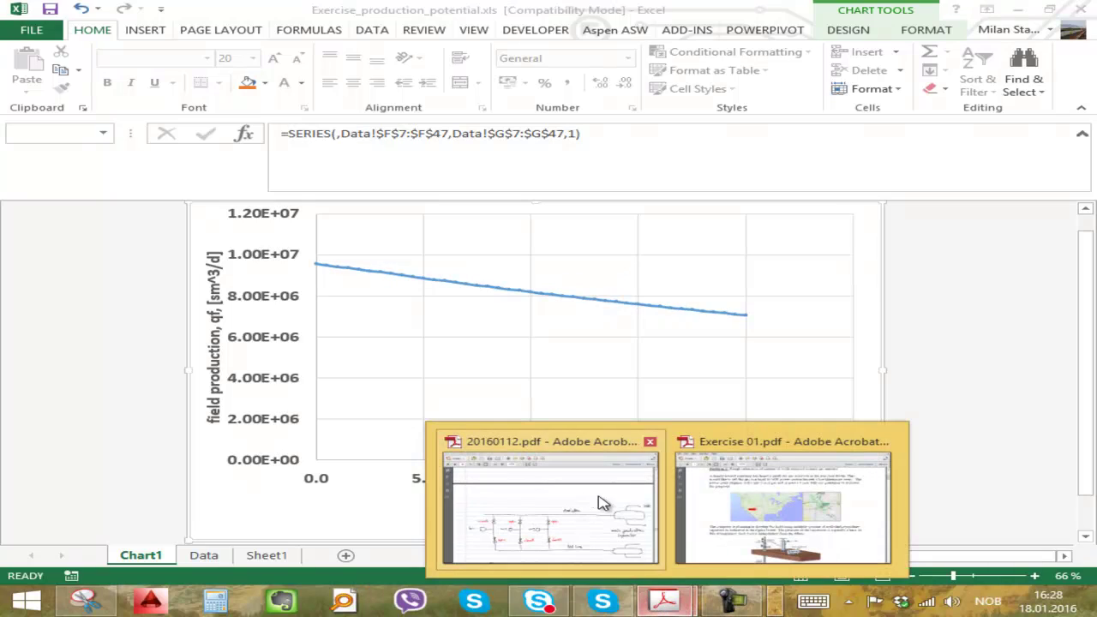
pyautogui.click(548, 510)
pyautogui.scroll(-10, 476, 400)
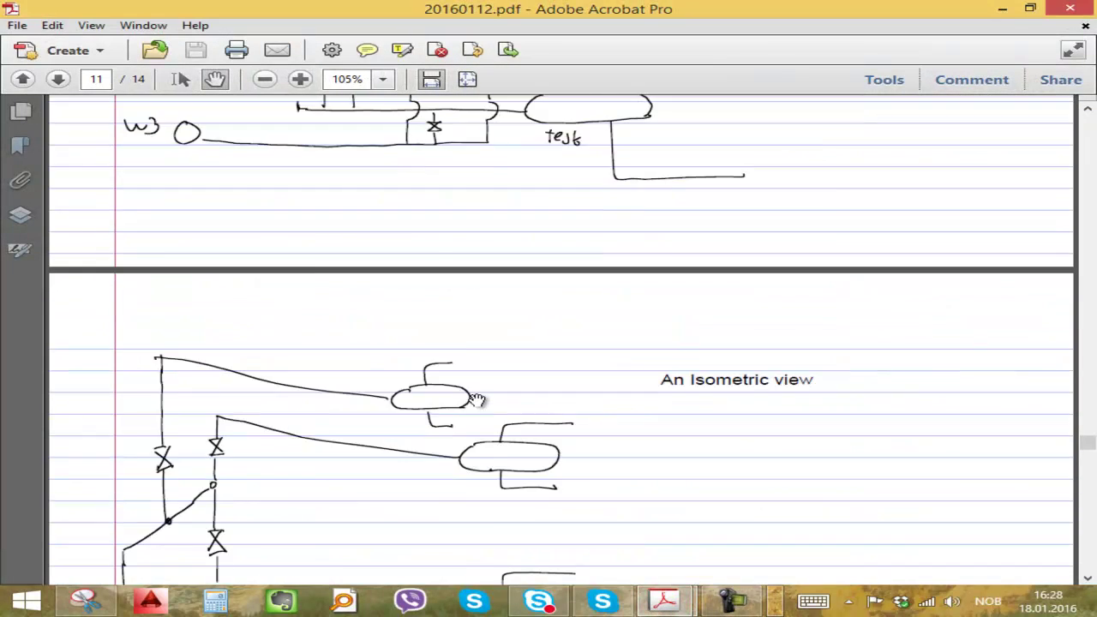
pyautogui.scroll(-15, 477, 400)
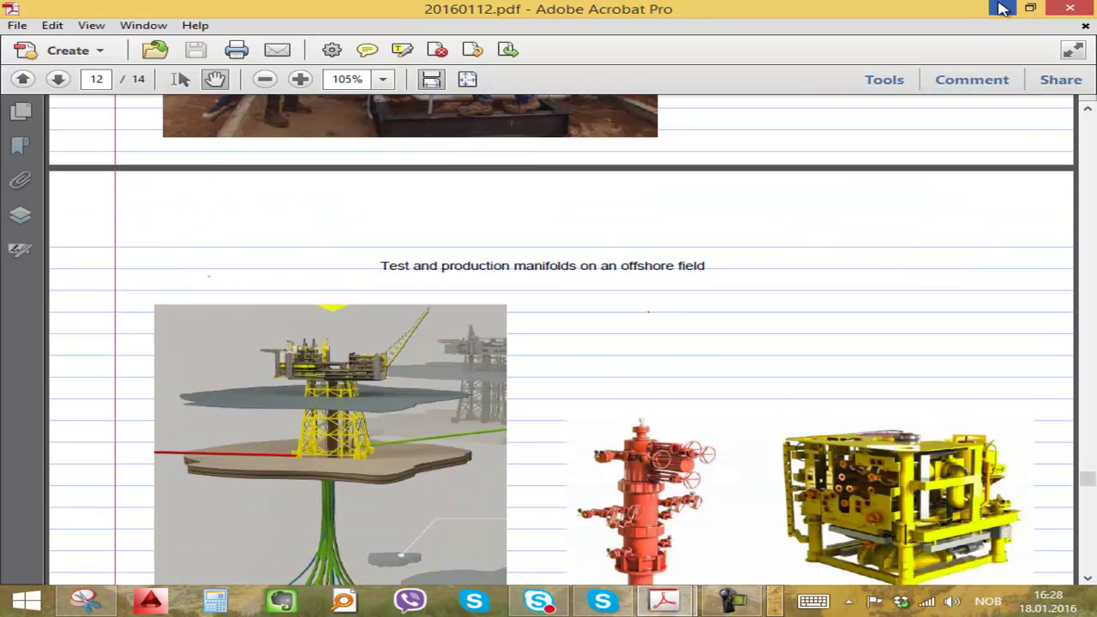
pyautogui.click(1003, 8)
# Go to the Data sheet and examine the qfield formula in cell G8 without changing it.
pyautogui.click(267, 556)
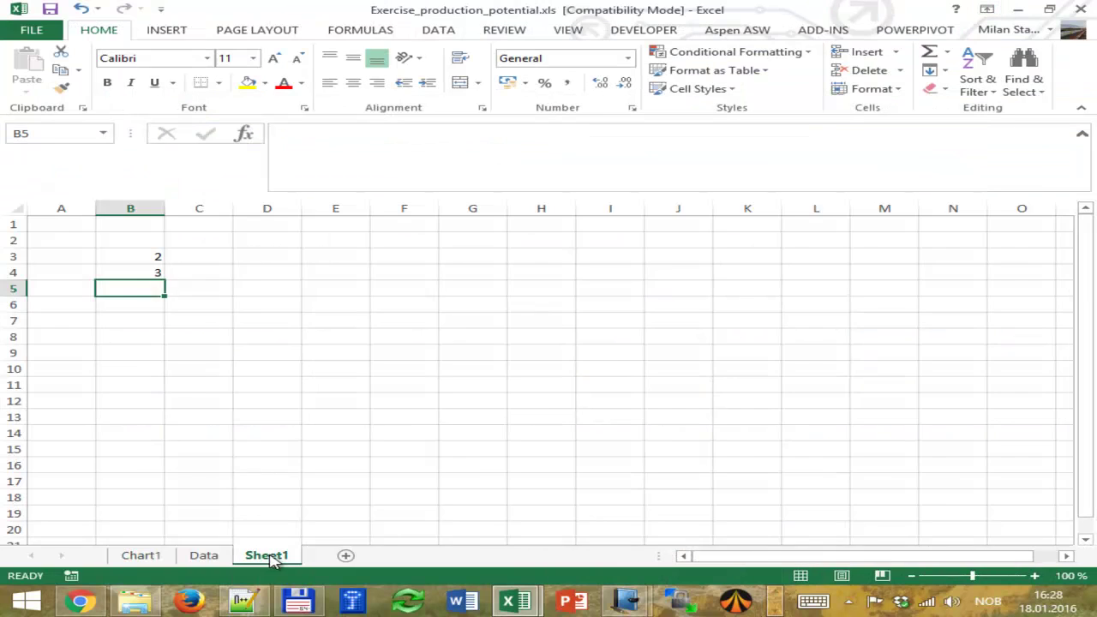
pyautogui.click(204, 555)
pyautogui.scroll(4, 436, 372)
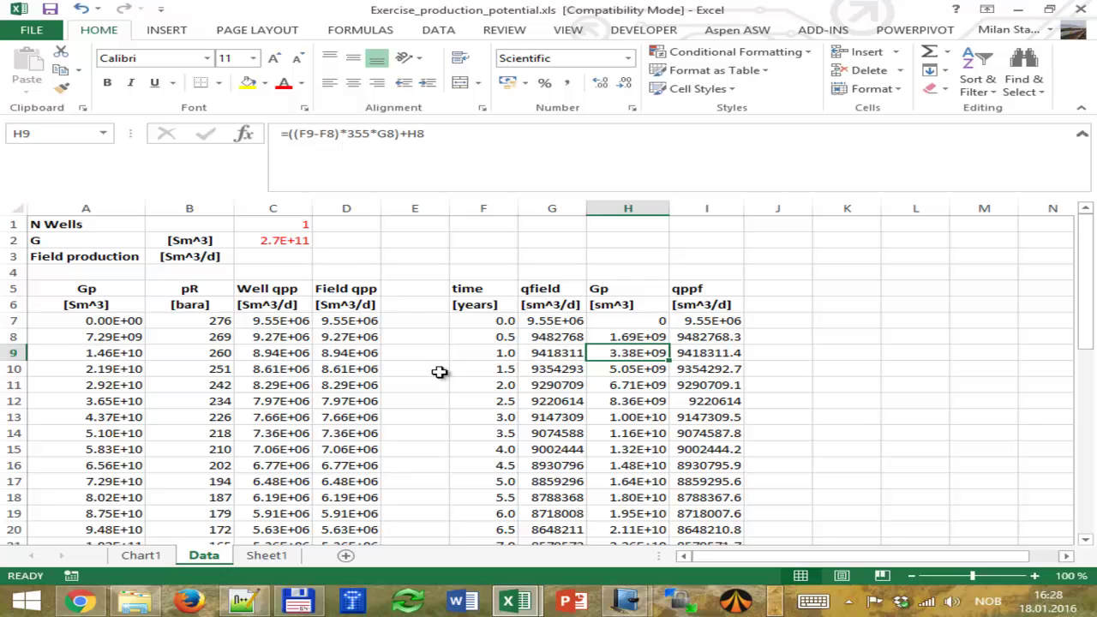
pyautogui.click(553, 322)
pyautogui.click(553, 337)
pyautogui.click(323, 134)
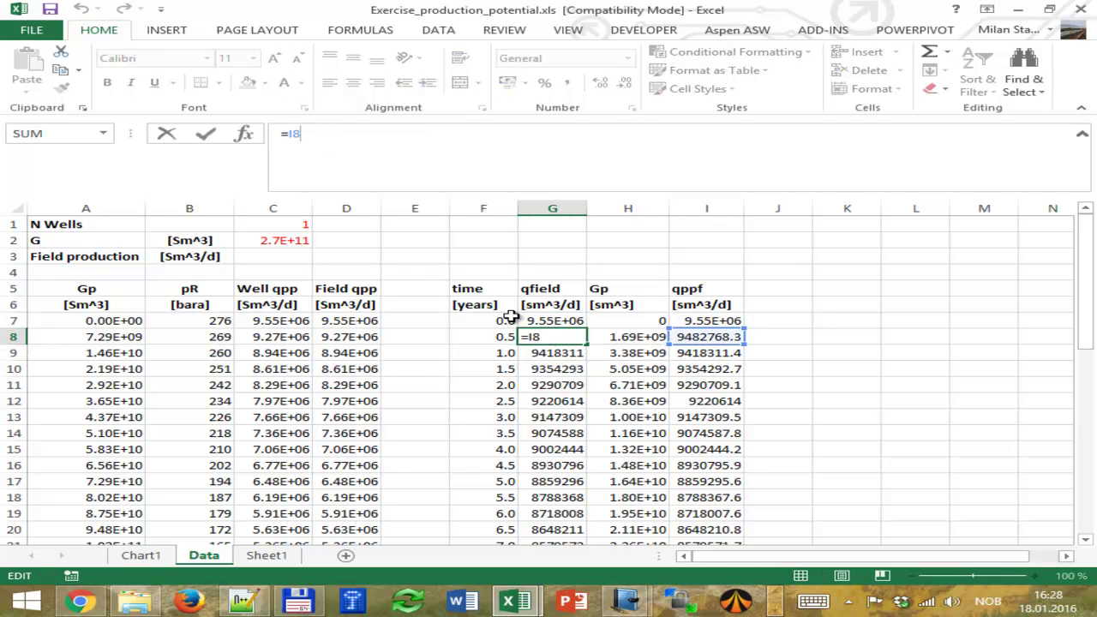
pyautogui.press('Escape')
# Inspect the interpolation formulas in the qppf column for cells I8, I9 and I10.
pyautogui.click(704, 338)
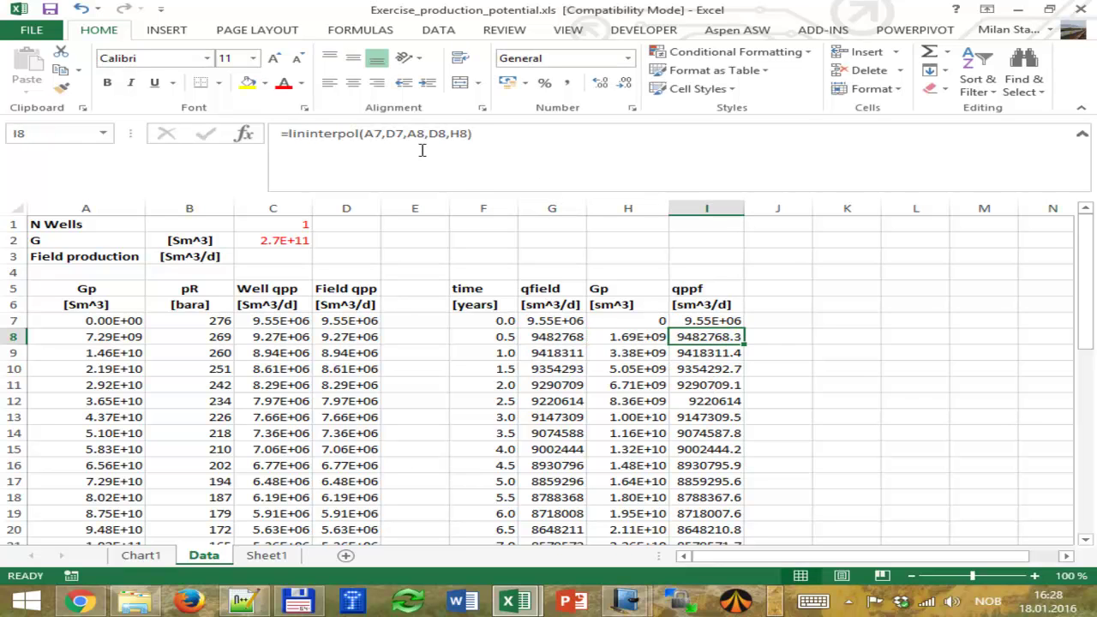
pyautogui.click(727, 352)
pyautogui.click(371, 133)
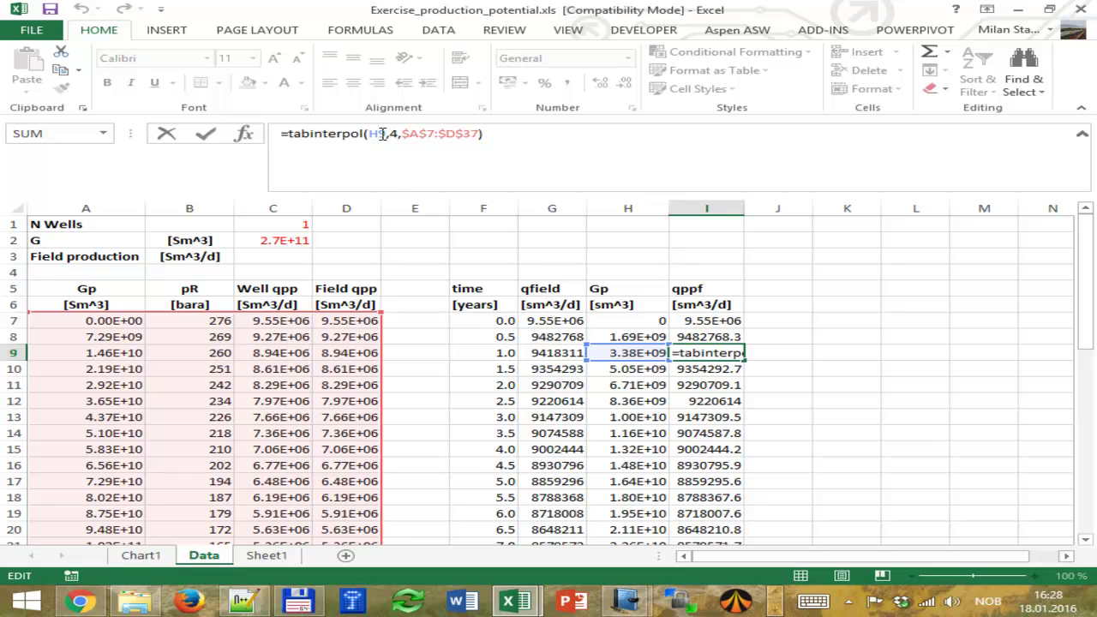
pyautogui.click(709, 376)
pyautogui.click(413, 134)
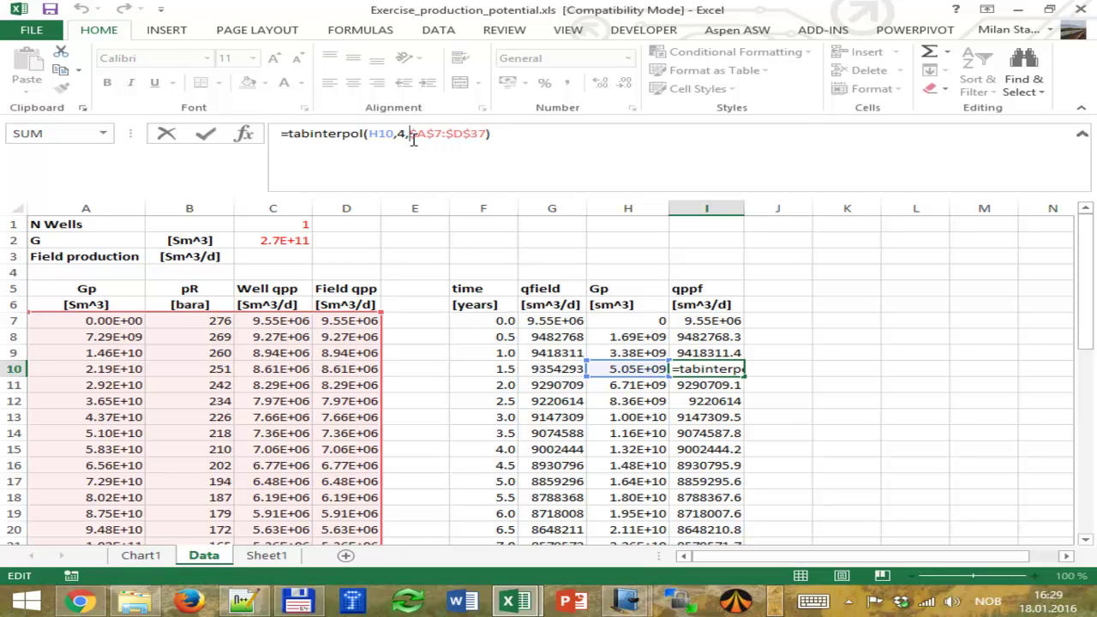
pyautogui.hotkey('ctrl', 'Return')
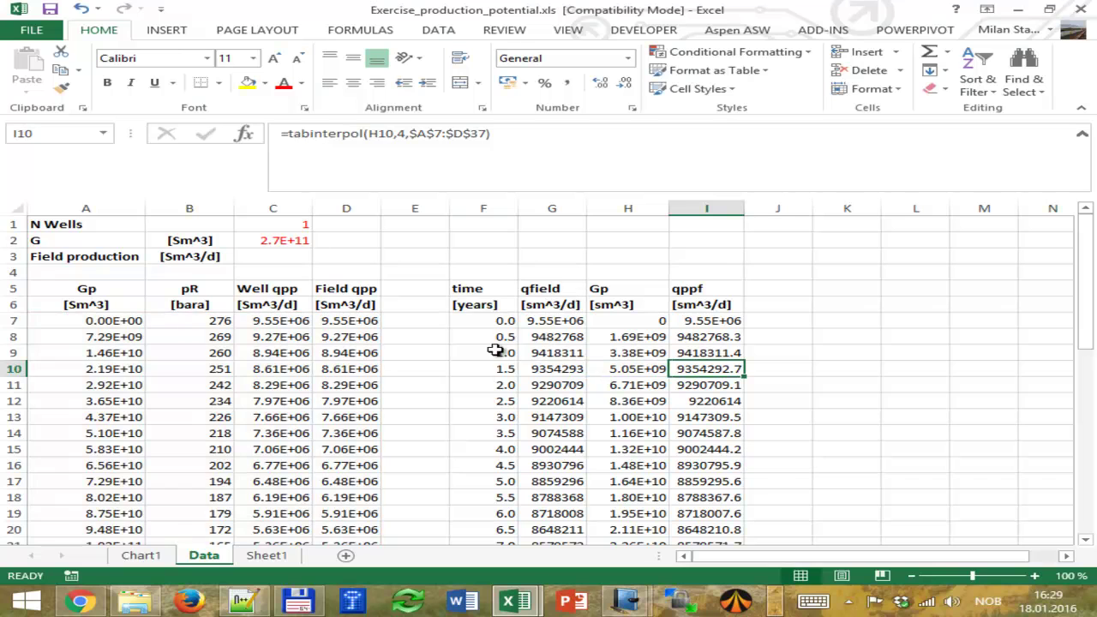
# Check the qfield reference in G8 and trace the cells used by the cumulative Gp formula in H8.
pyautogui.click(548, 337)
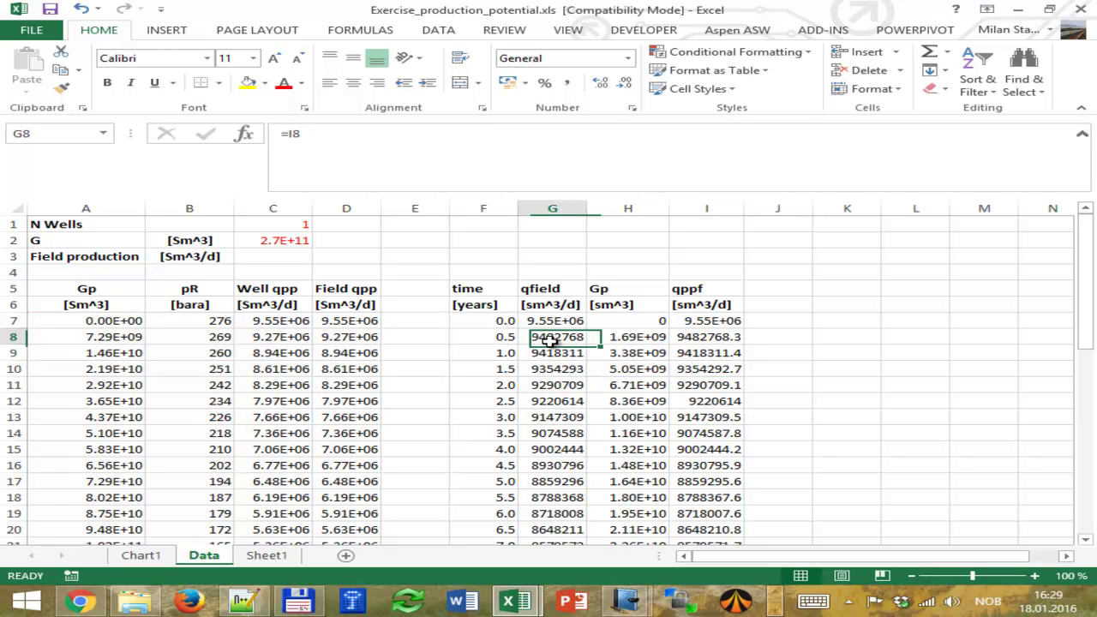
pyautogui.click(609, 332)
pyautogui.click(383, 135)
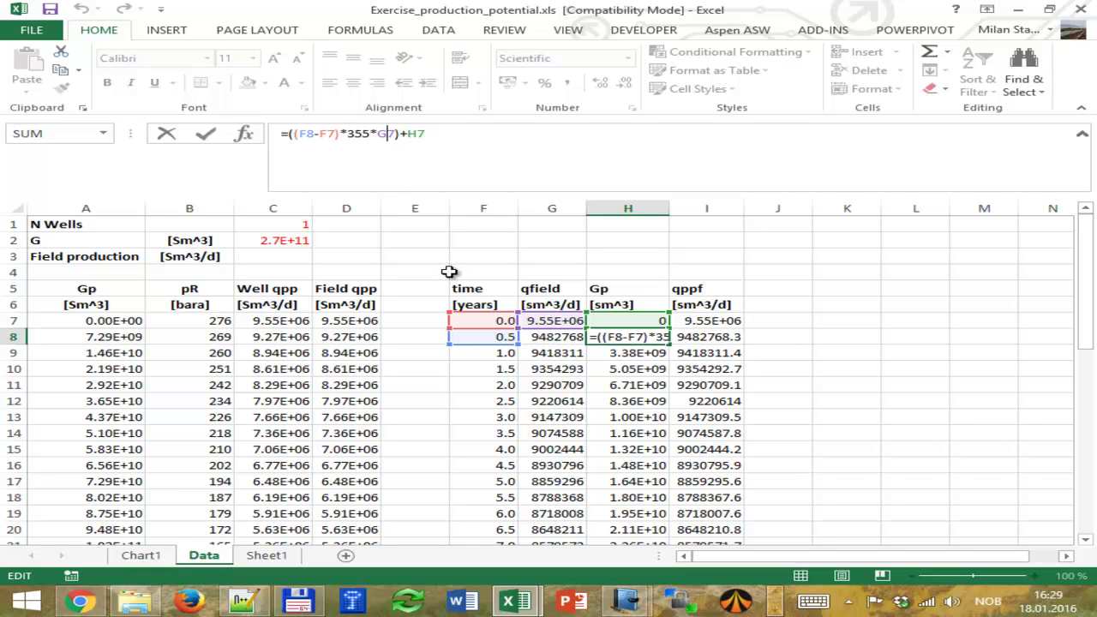
pyautogui.press('Escape')
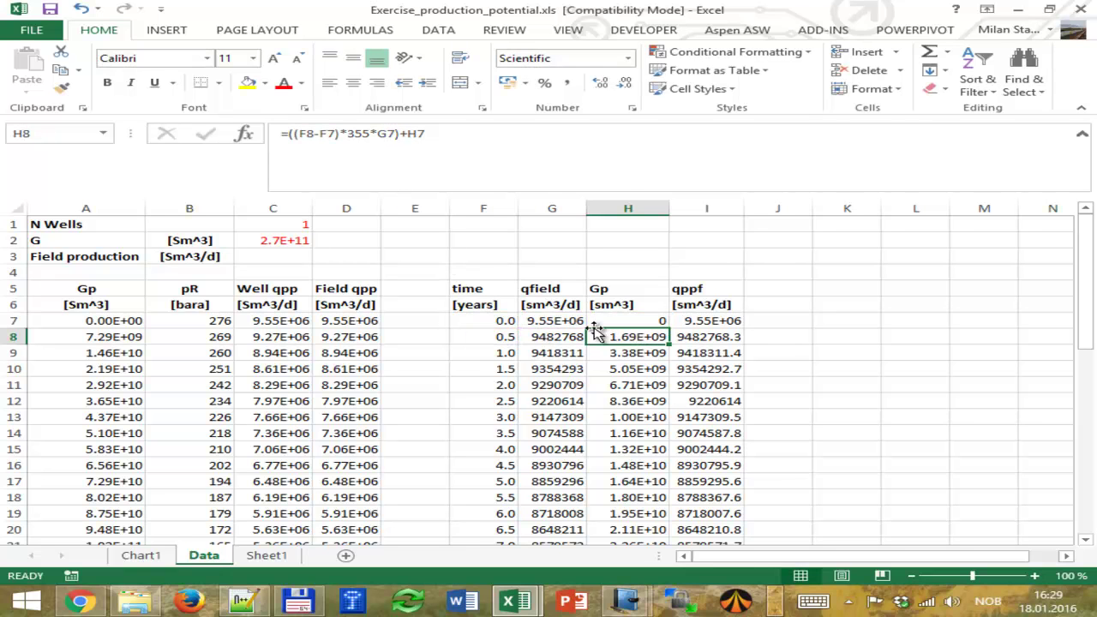
# Trace the cell references of the lininterpol formula in I8 and the tabinterpol formula in I9.
pyautogui.click(704, 336)
pyautogui.click(387, 133)
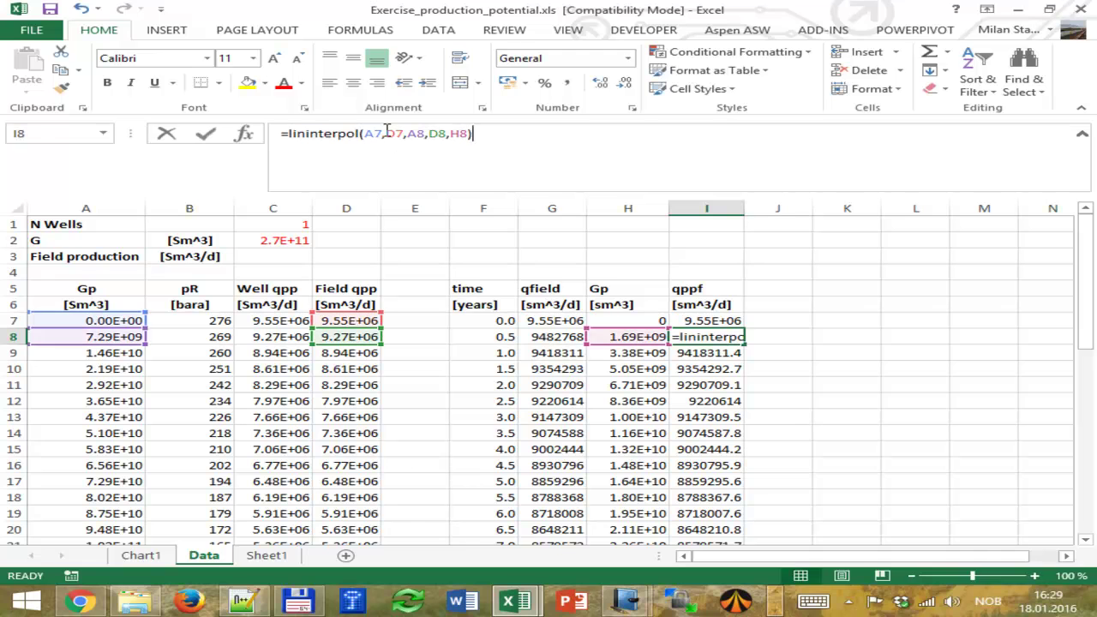
pyautogui.click(387, 133)
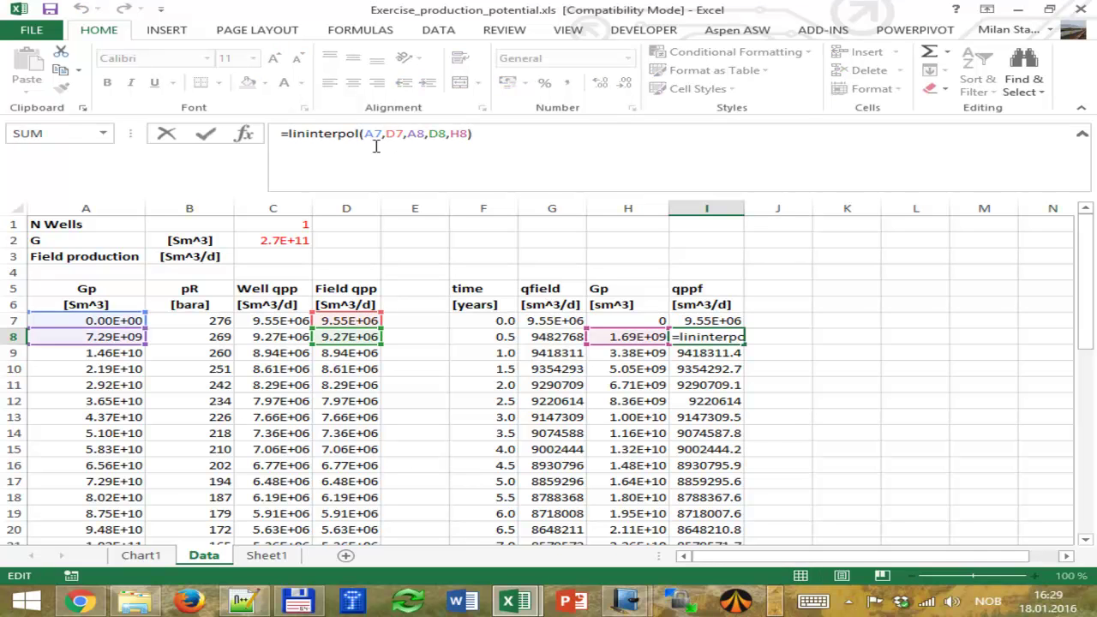
pyautogui.press('Escape')
pyautogui.click(695, 353)
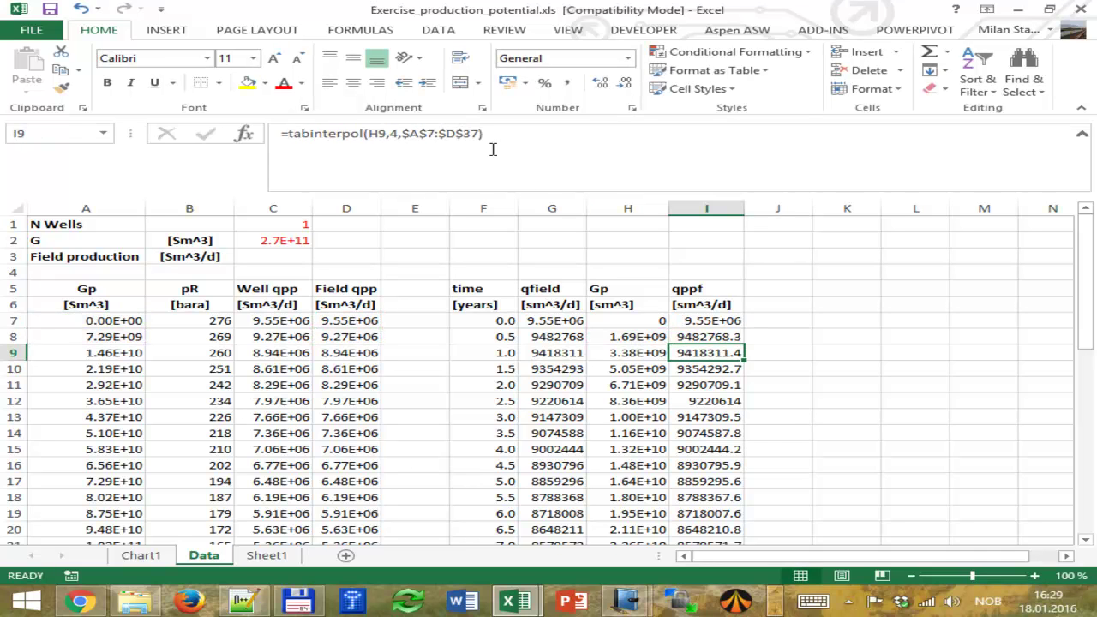
pyautogui.click(420, 134)
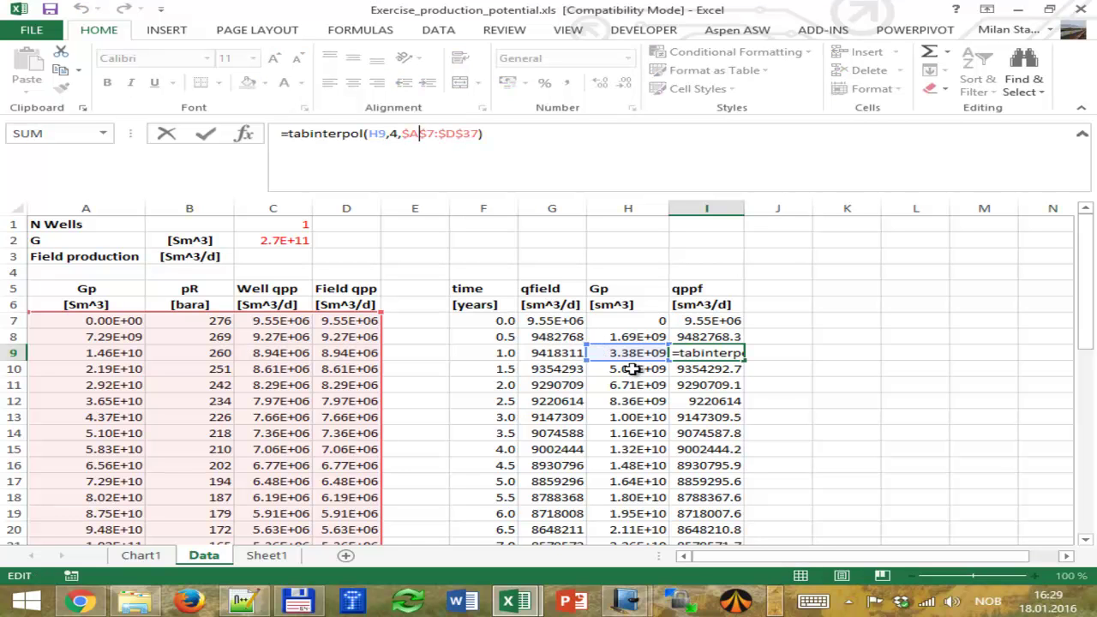
pyautogui.press('Escape')
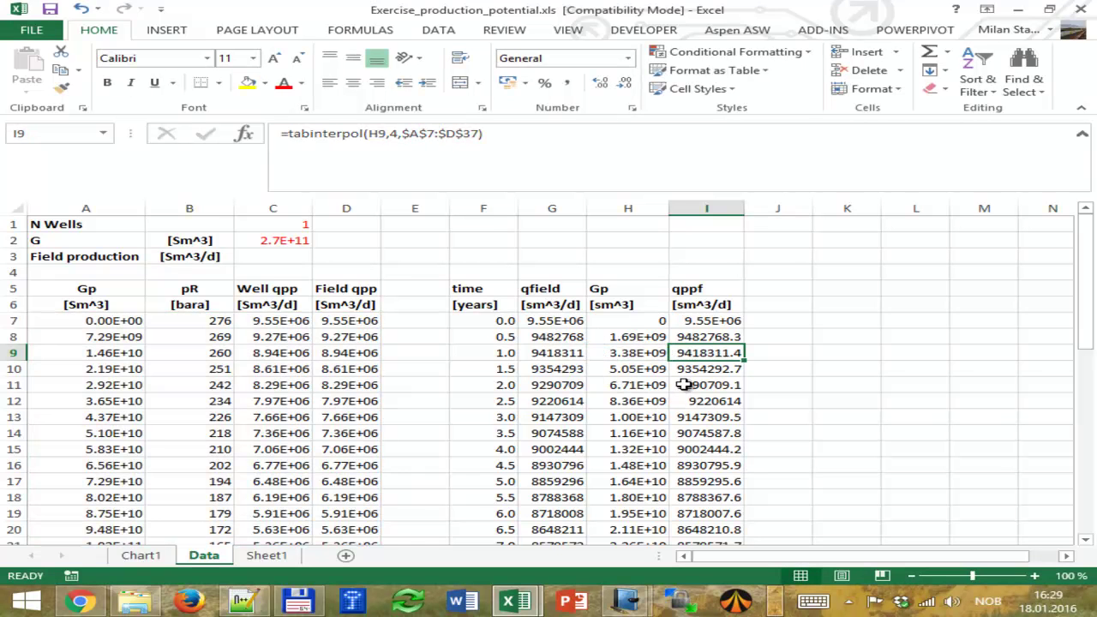
# Review the production table down to year 20.0, then re-examine the inputs of the Gp formula in H8.
pyautogui.scroll(-6, 686, 385)
pyautogui.scroll(-3, 686, 385)
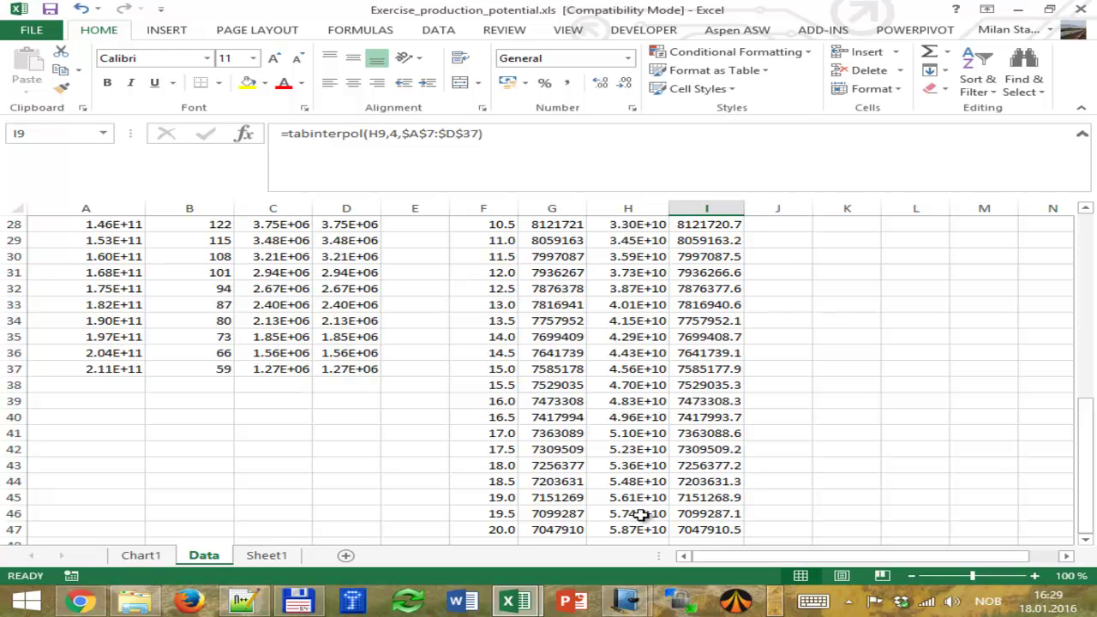
pyautogui.scroll(9, 638, 512)
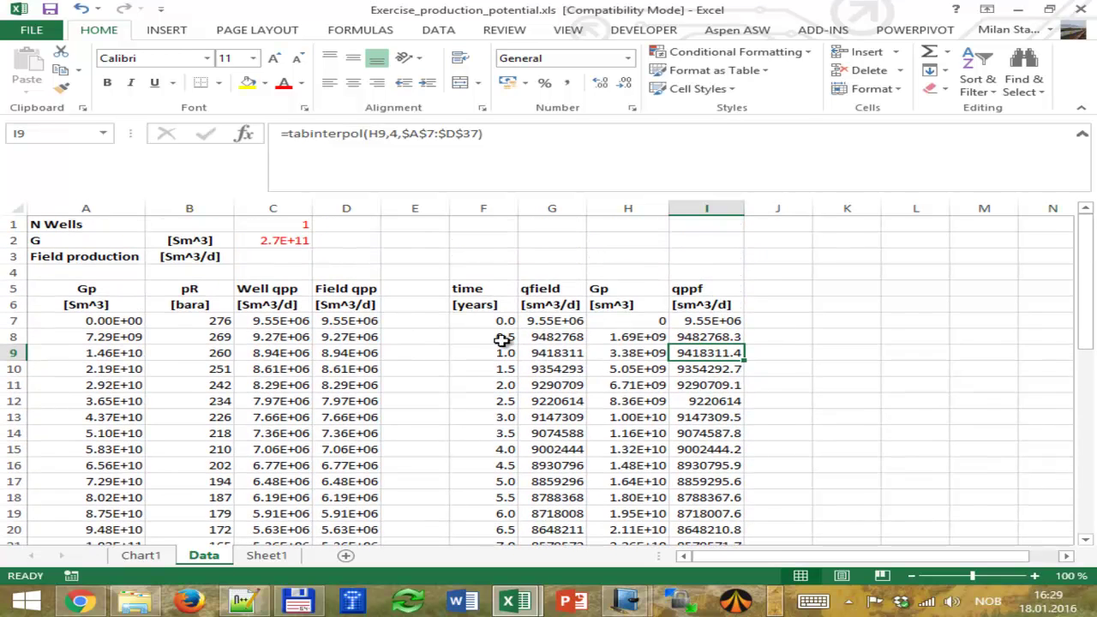
pyautogui.click(501, 338)
pyautogui.click(617, 335)
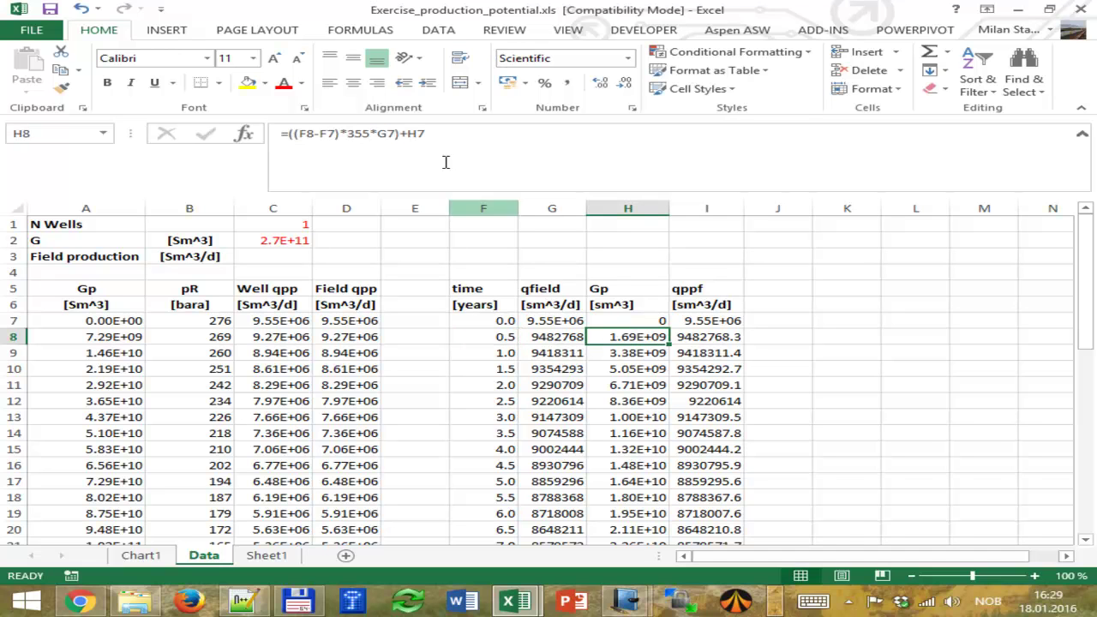
pyautogui.click(362, 135)
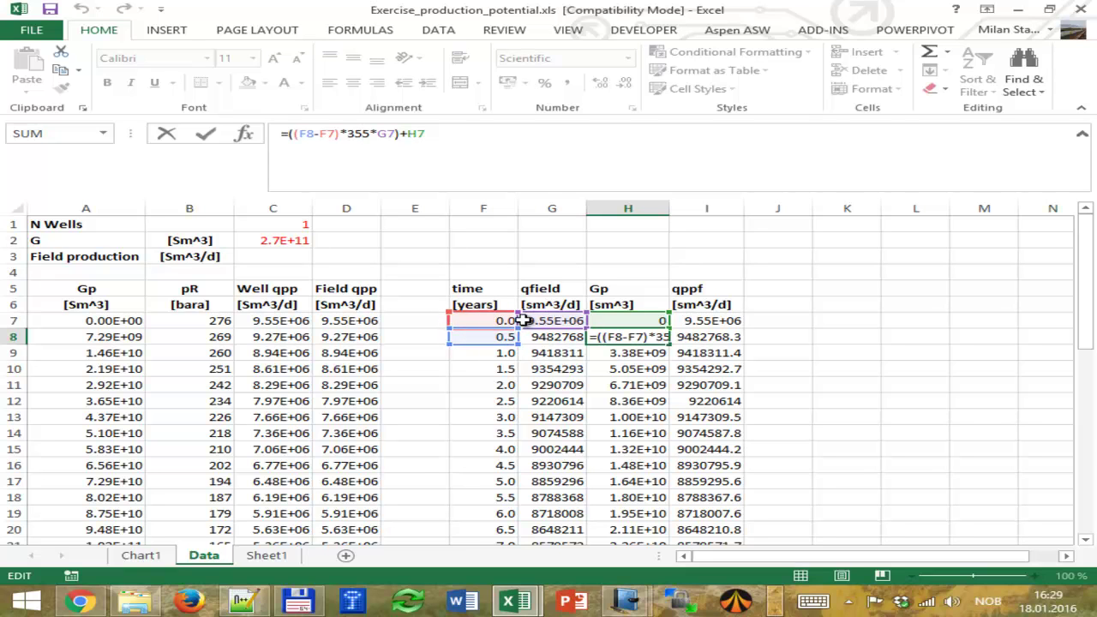
pyautogui.click(624, 354)
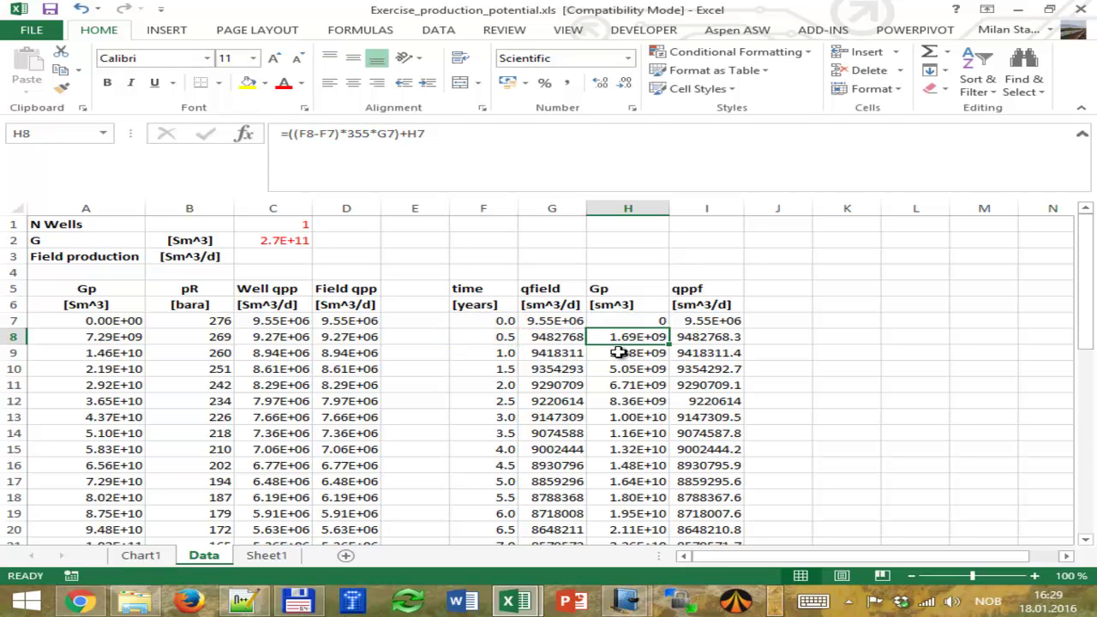
# Review the time-based production table down to year 20.0, then check the qfield reference in G8 and the Gp formula in H9.
pyautogui.scroll(-9, 612, 360)
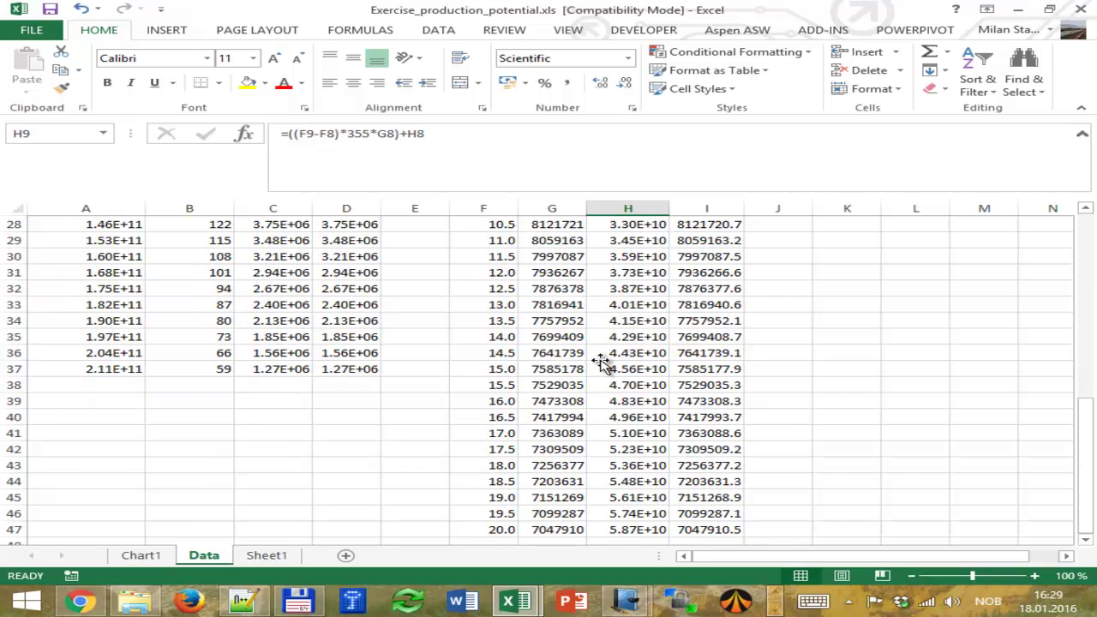
pyautogui.scroll(7, 603, 363)
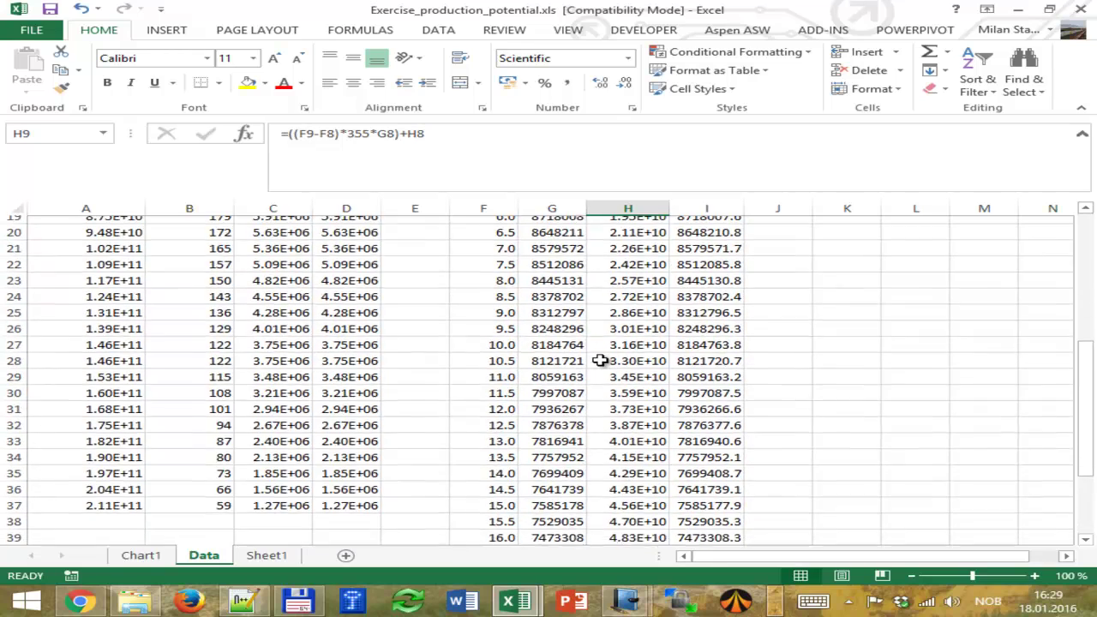
pyautogui.scroll(2, 600, 360)
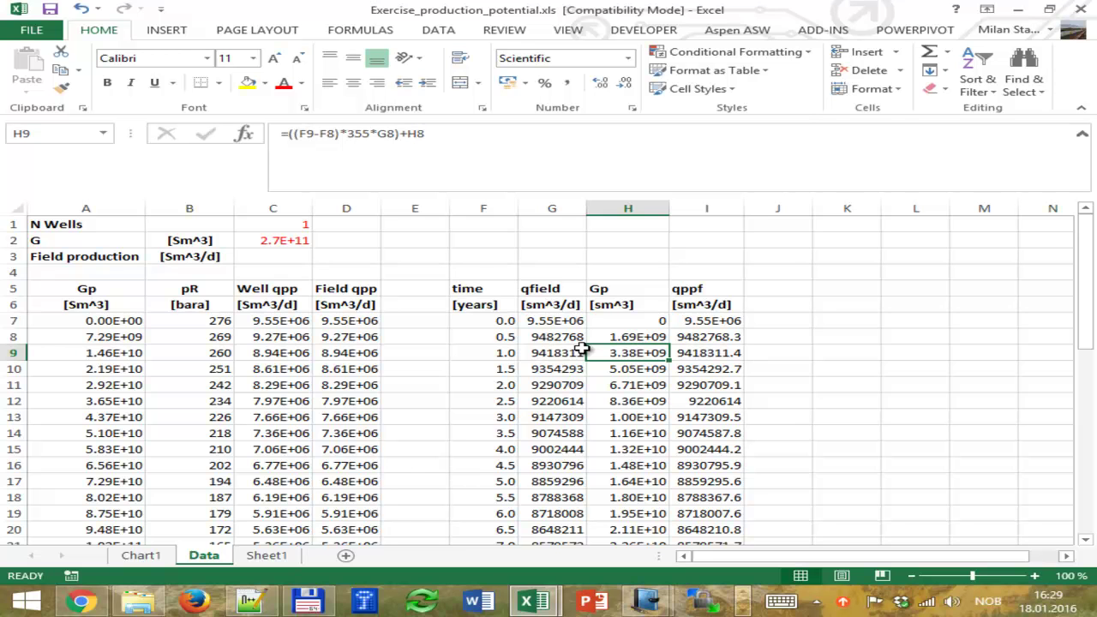
pyautogui.scroll(-1, 581, 349)
pyautogui.scroll(1, 581, 348)
pyautogui.click(567, 337)
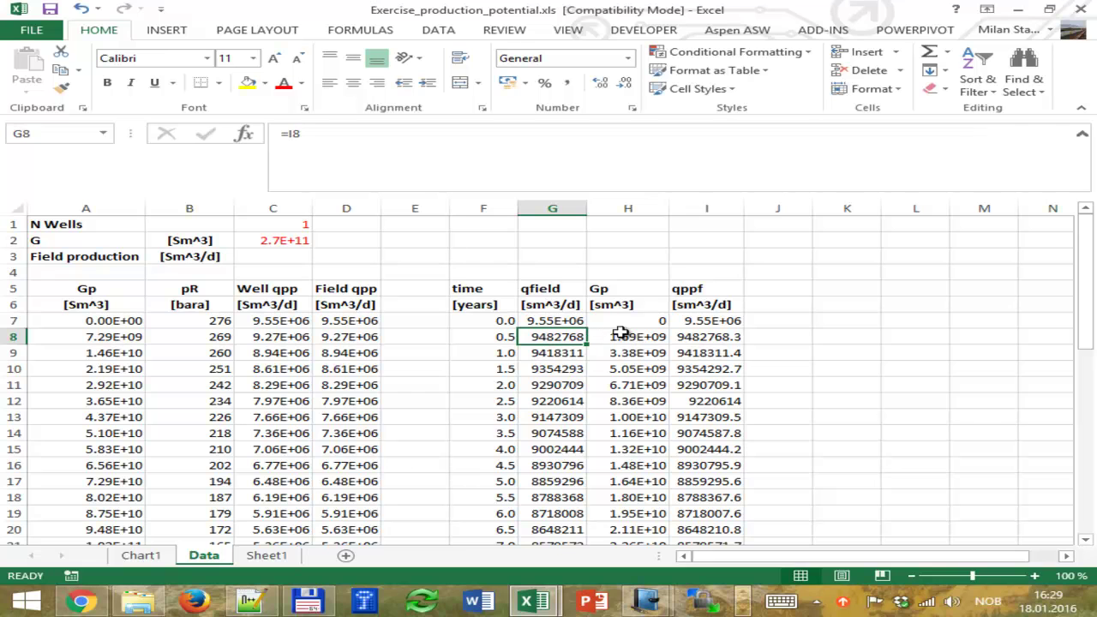
pyautogui.click(312, 133)
pyautogui.press('Return')
pyautogui.click(627, 353)
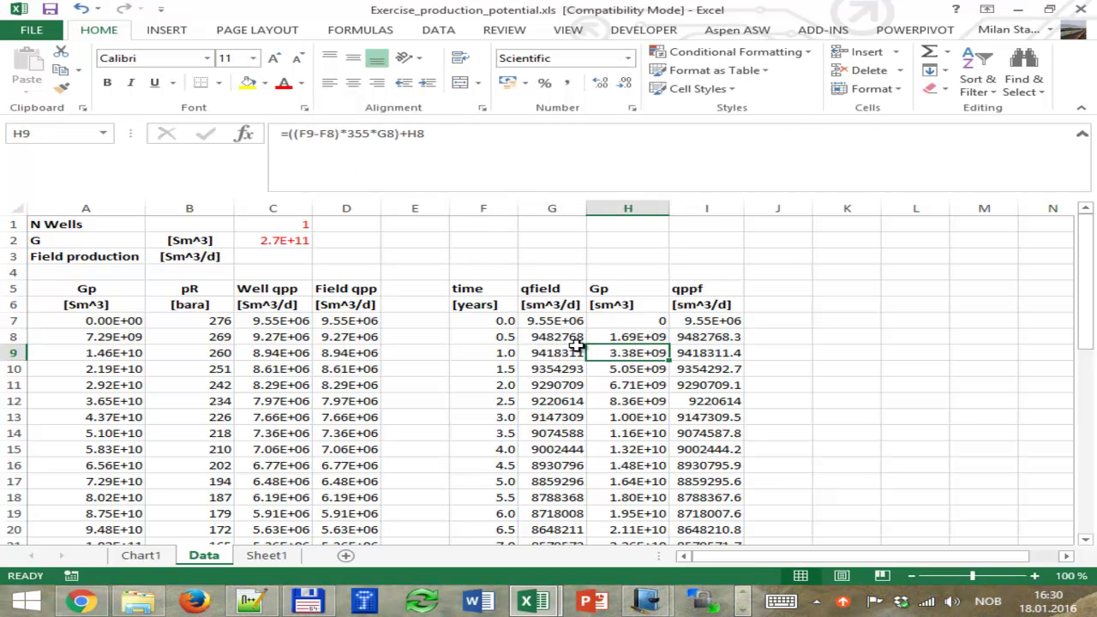
# Look at the field production curve on the Chart1 sheet and compare it with the table on the Data sheet.
pyautogui.click(141, 555)
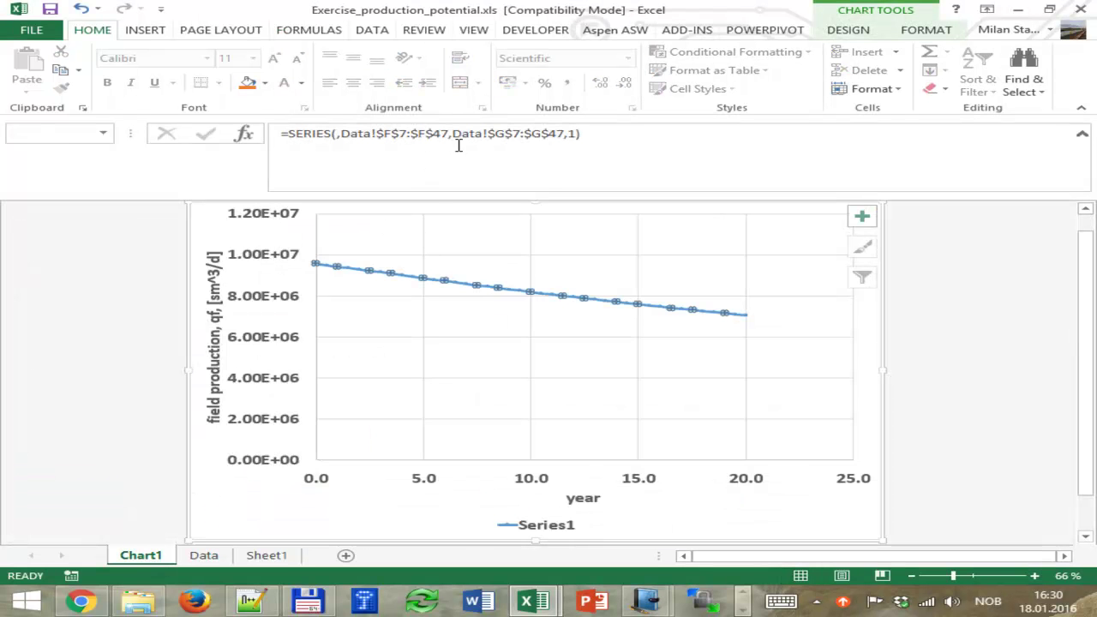
pyautogui.click(212, 555)
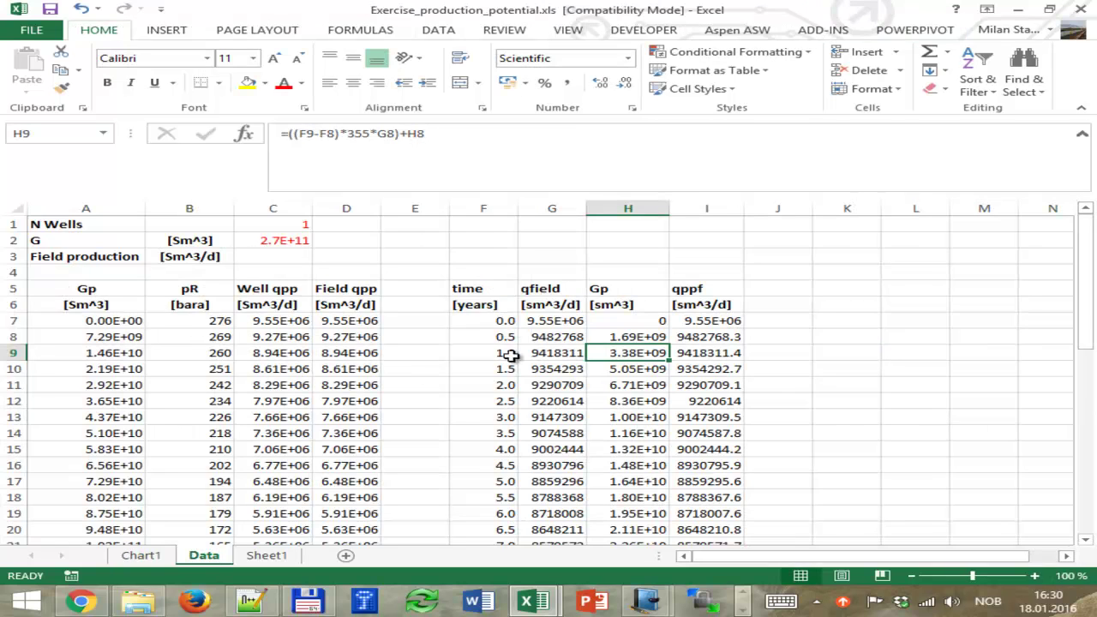
pyautogui.scroll(-6, 462, 368)
pyautogui.scroll(-4, 462, 369)
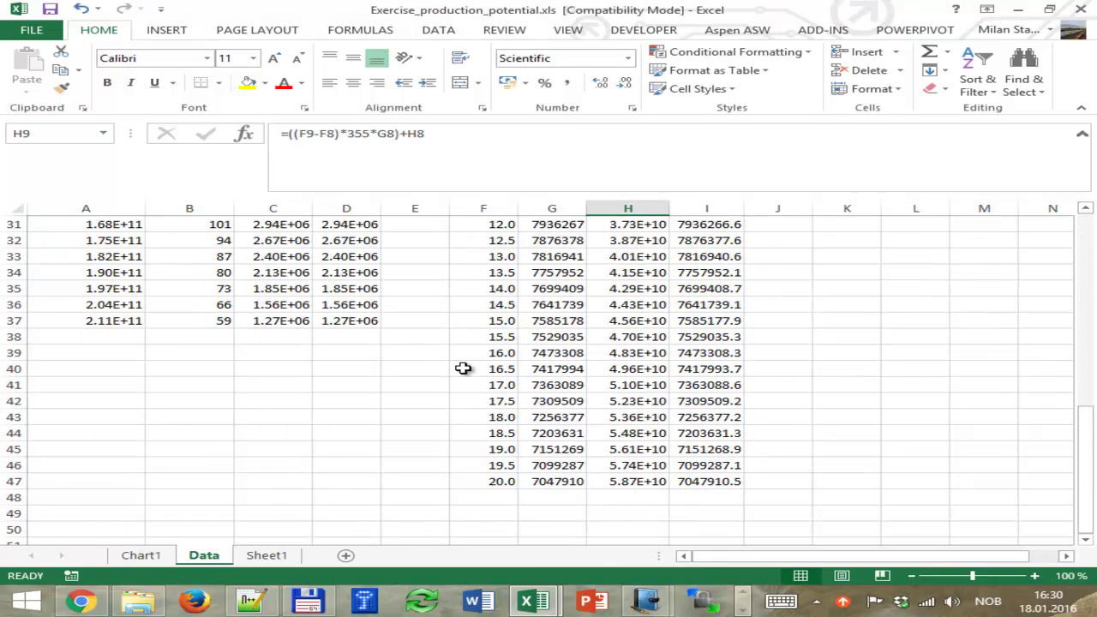
pyautogui.scroll(8, 463, 368)
pyautogui.scroll(2, 463, 369)
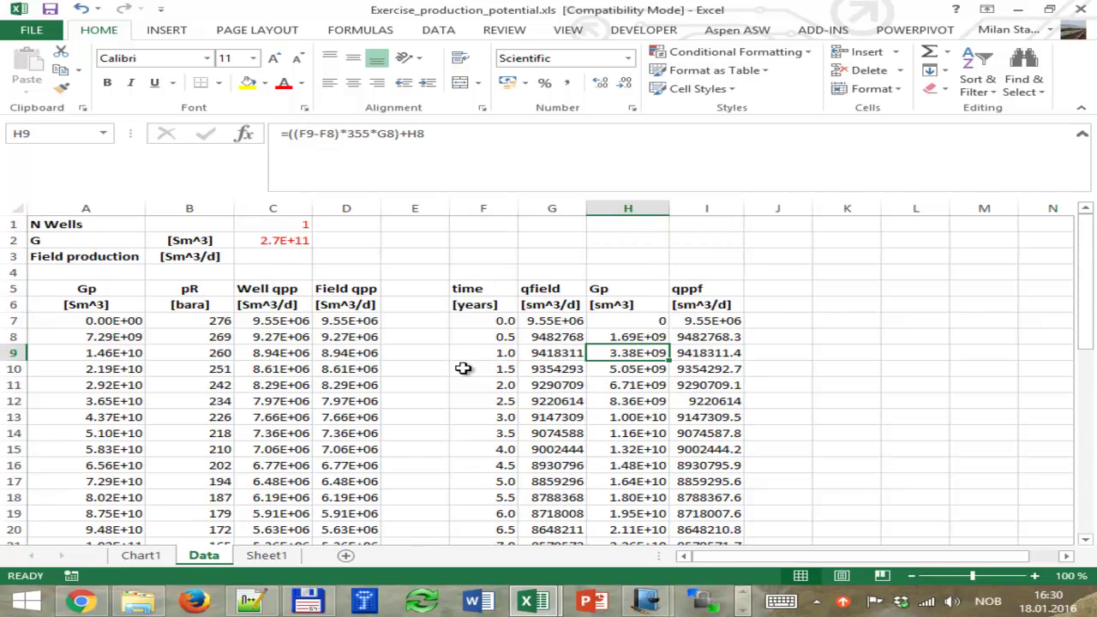
# Check the time and qfield entries in rows 7 and 8, including the cell referenced by G8.
pyautogui.click(506, 321)
pyautogui.click(555, 319)
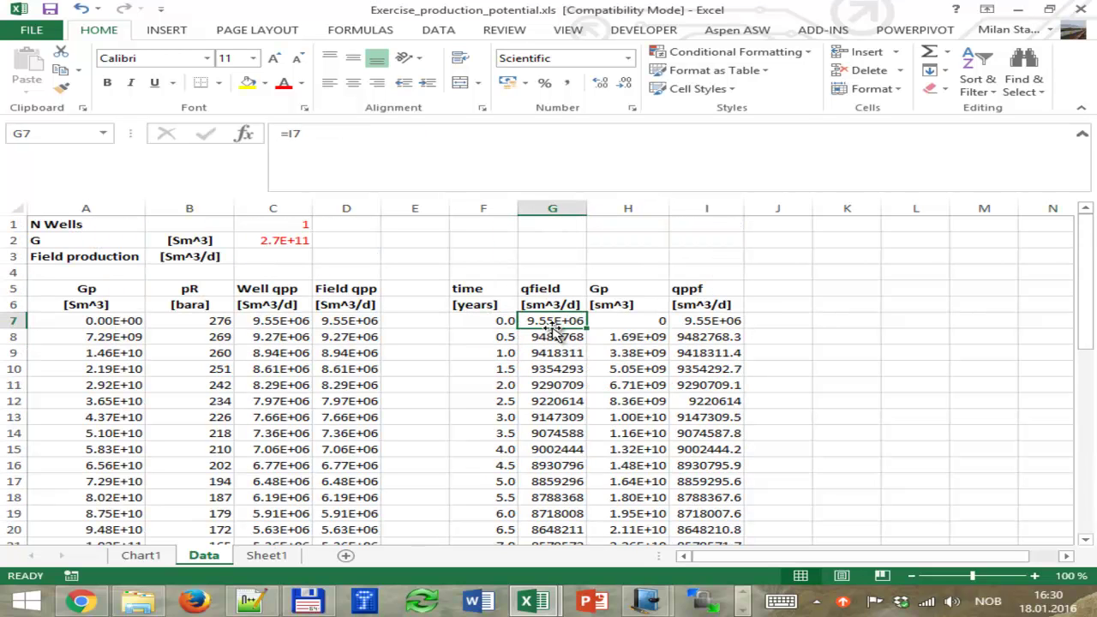
pyautogui.click(490, 323)
pyautogui.click(485, 337)
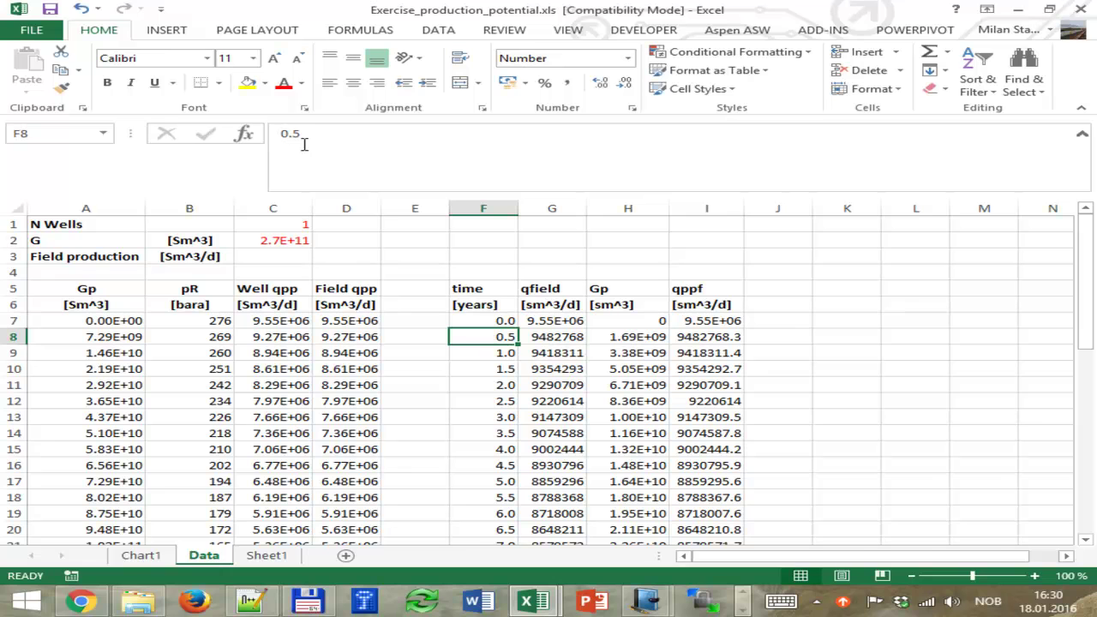
pyautogui.click(547, 339)
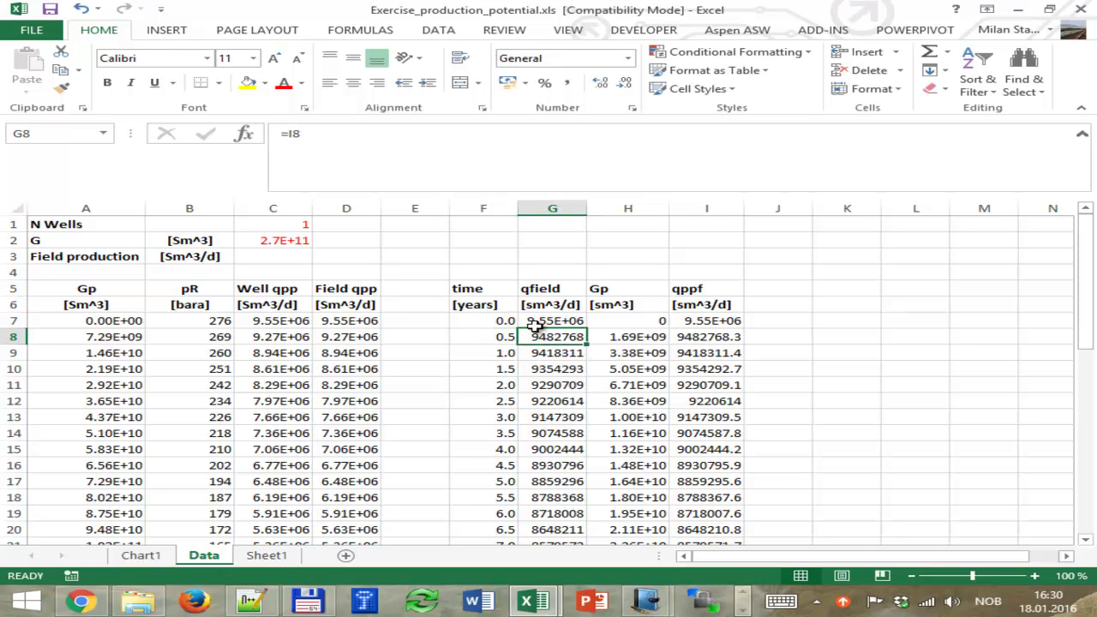
pyautogui.click(301, 135)
pyautogui.press('Escape')
# Trace the time, rate and previous Gp cells used by the cumulative formula in H8.
pyautogui.click(628, 337)
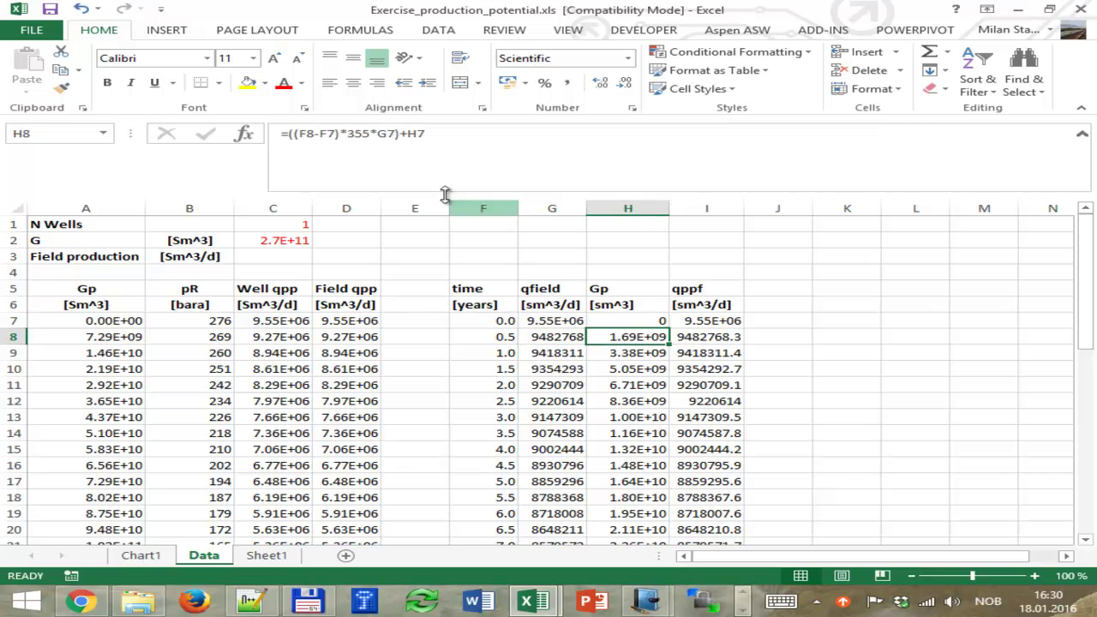
pyautogui.click(363, 134)
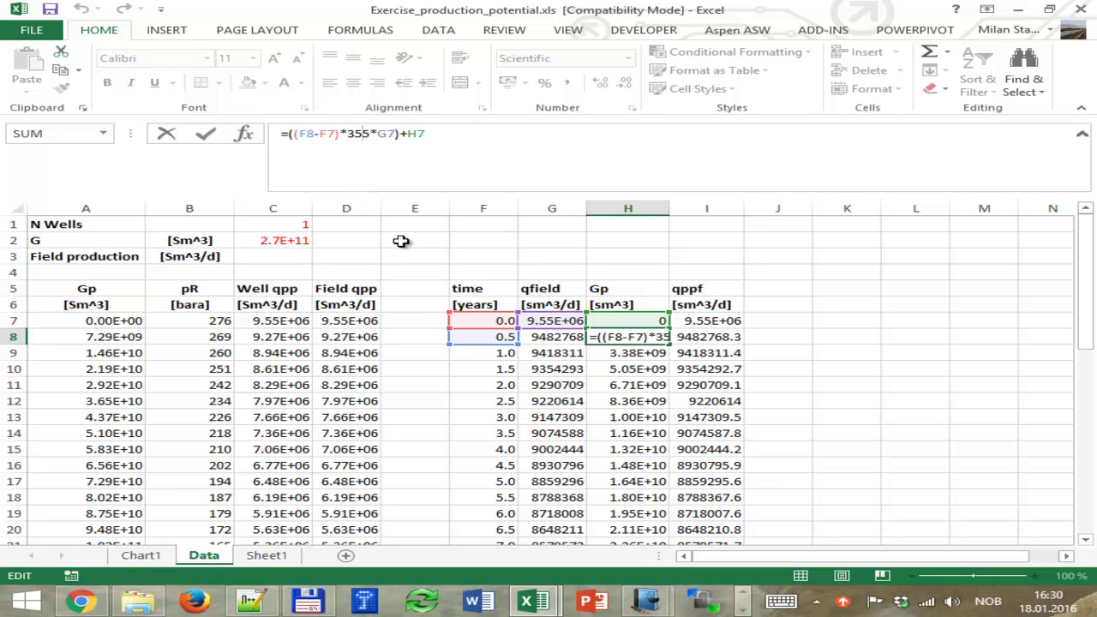
pyautogui.press('Return')
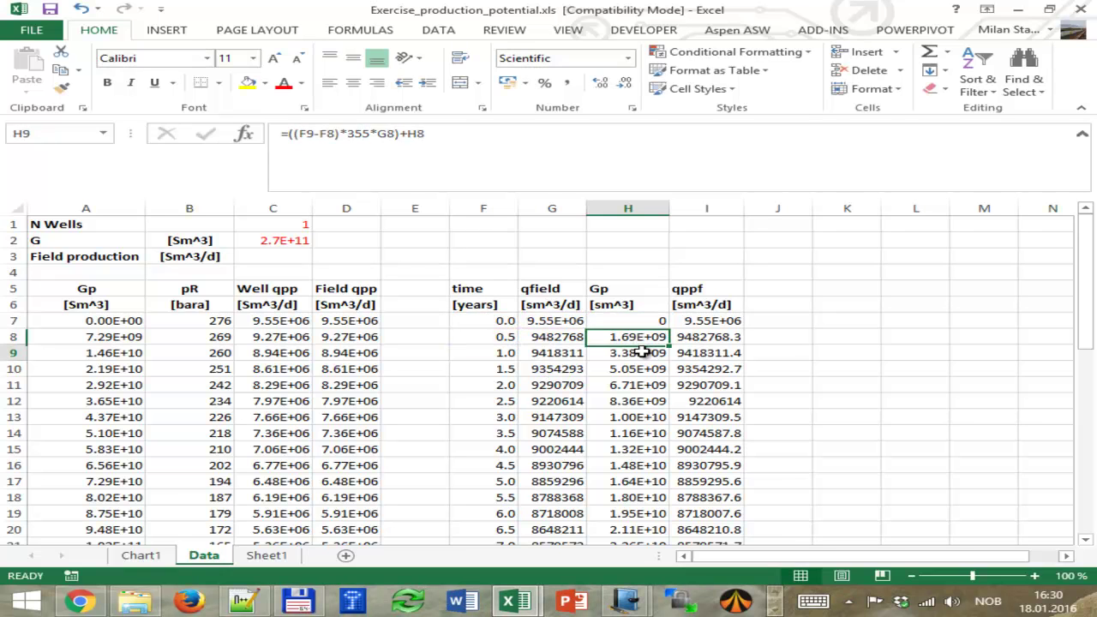
# Inspect the tabinterpol formula in I9 and review the qppf column down to year 20.0.
pyautogui.click(698, 354)
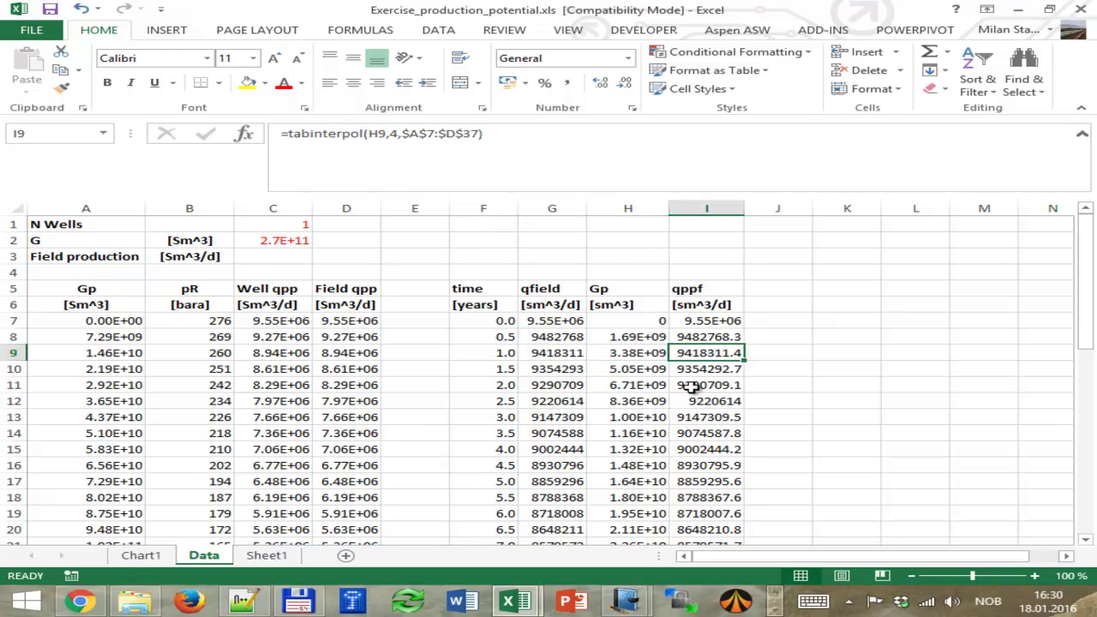
pyautogui.scroll(-7, 691, 396)
pyautogui.scroll(-1, 691, 396)
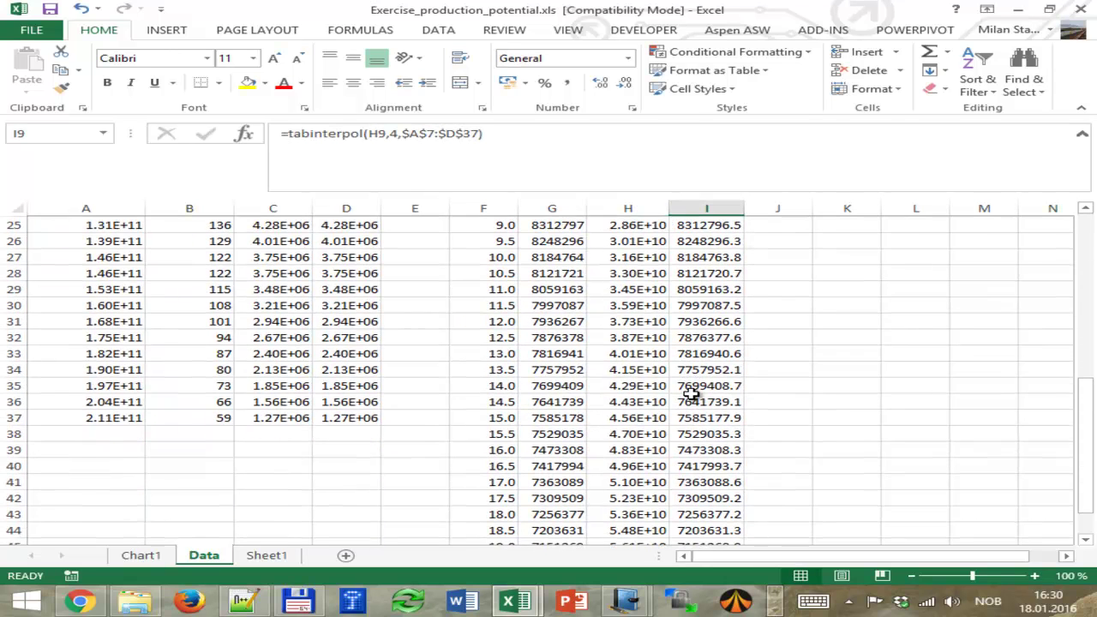
pyautogui.scroll(-1, 691, 392)
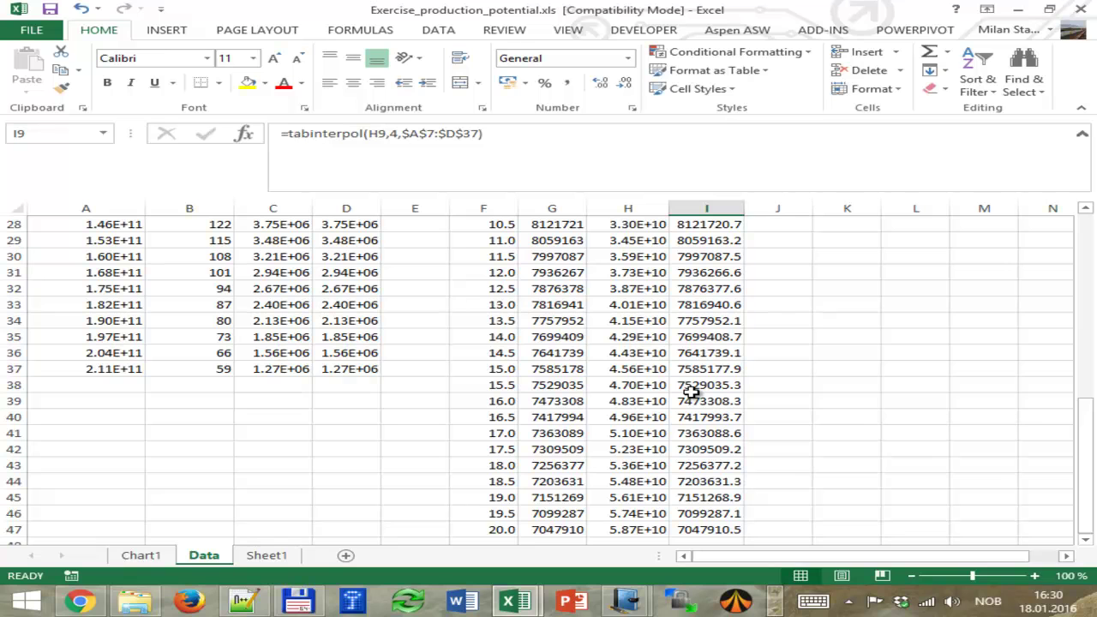
pyautogui.scroll(9, 691, 392)
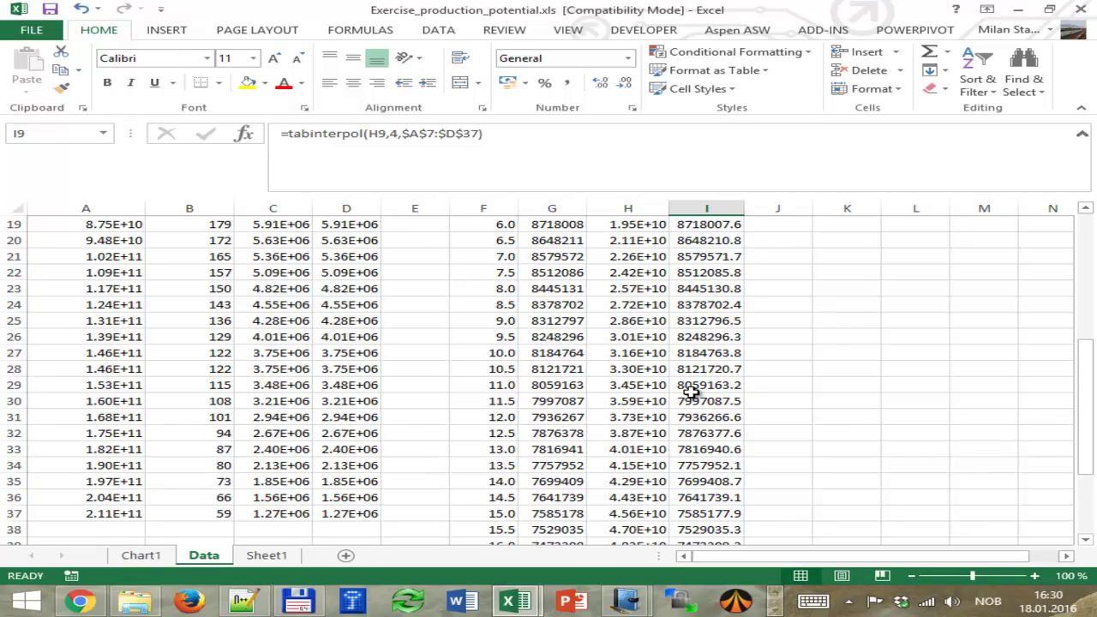
pyautogui.scroll(-6, 590, 389)
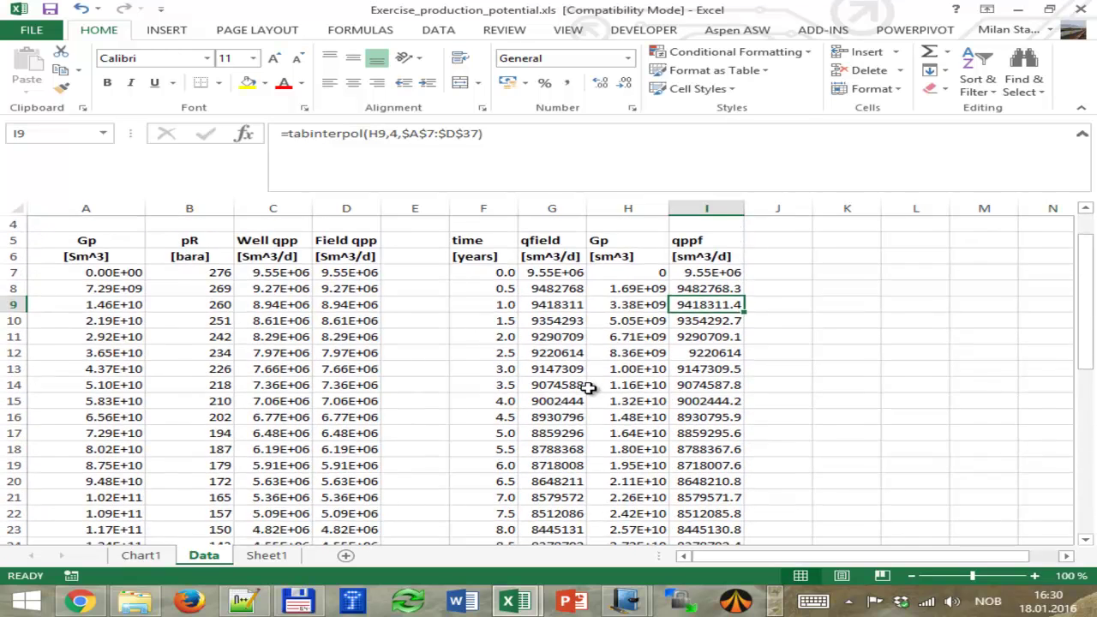
# Delete the Series1 legend from the field production chart on the Chart1 sheet.
pyautogui.click(144, 557)
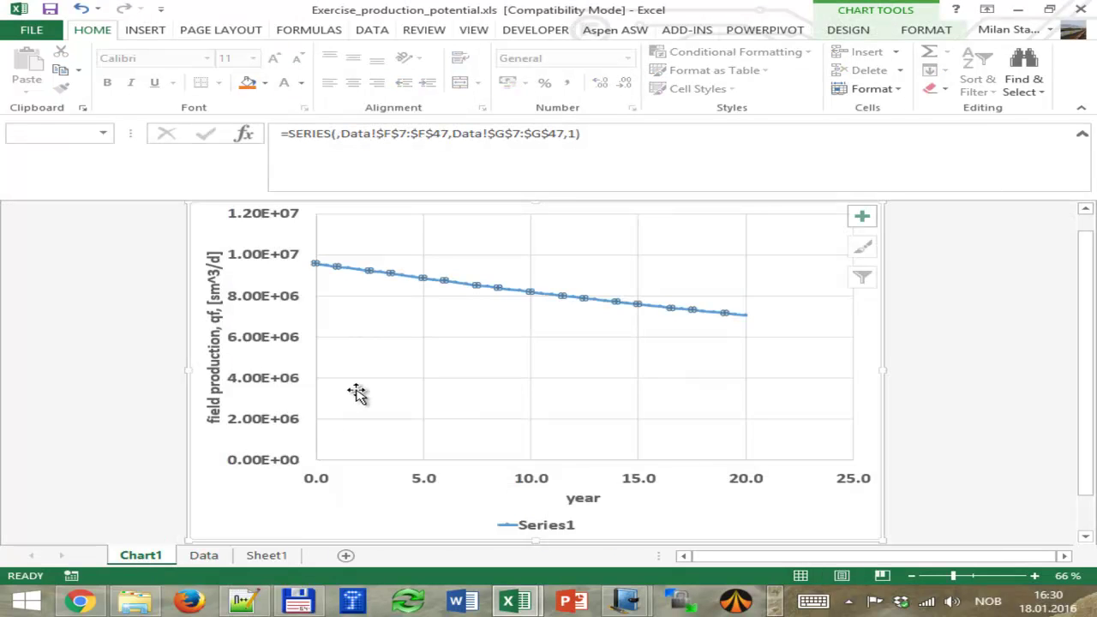
pyautogui.click(549, 528)
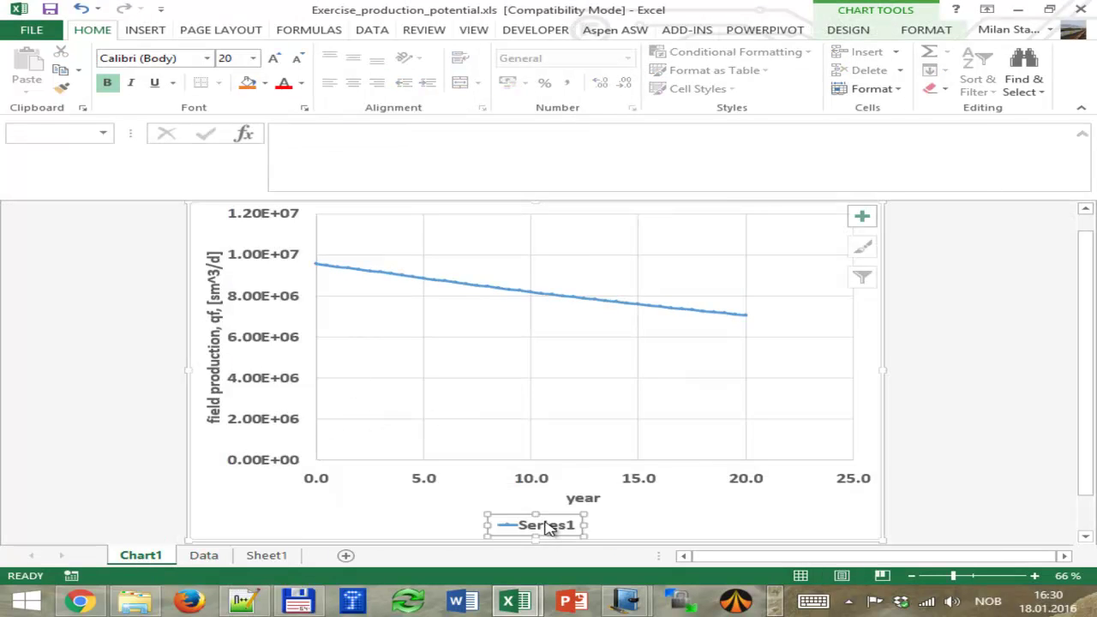
pyautogui.press('Delete')
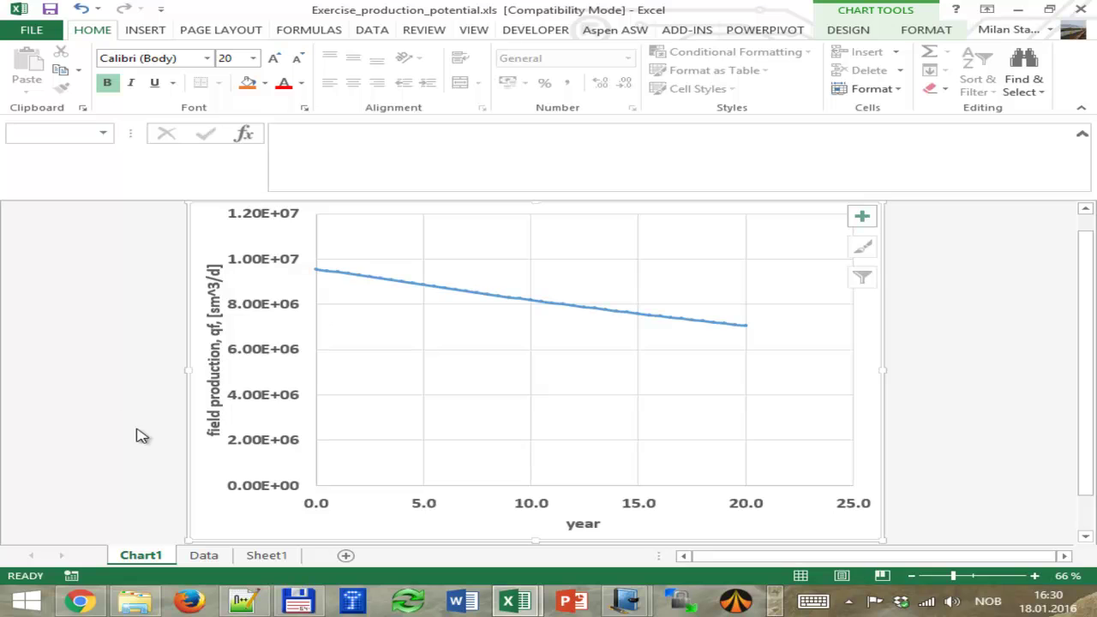
pyautogui.click(146, 414)
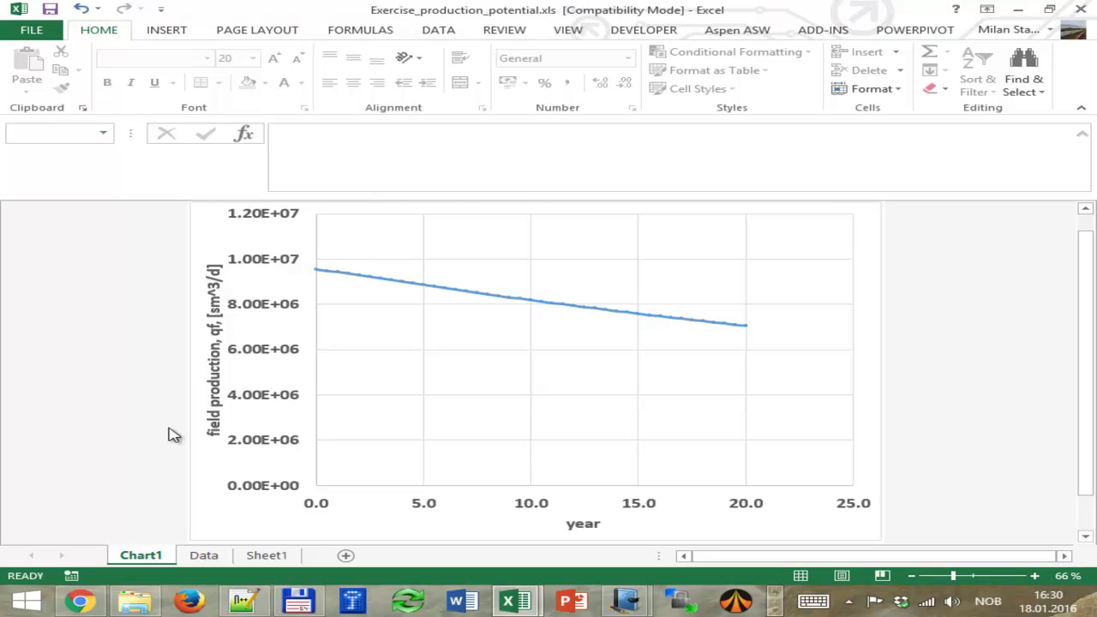
# Delete the worksheet Sheet1 from the workbook.
pyautogui.click(210, 556)
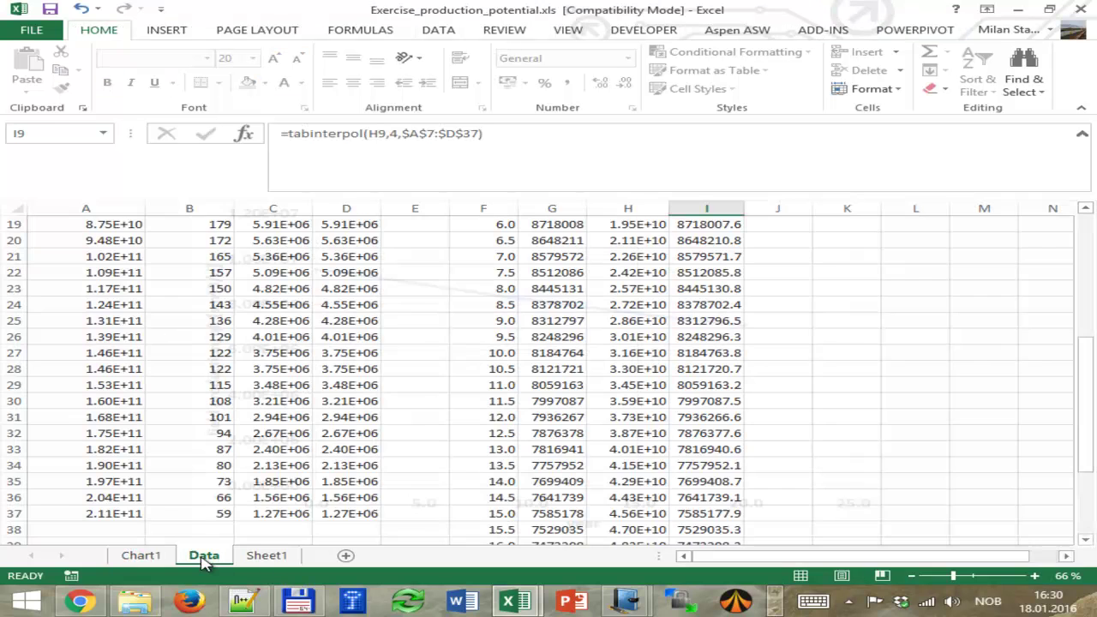
pyautogui.rightClick(259, 559)
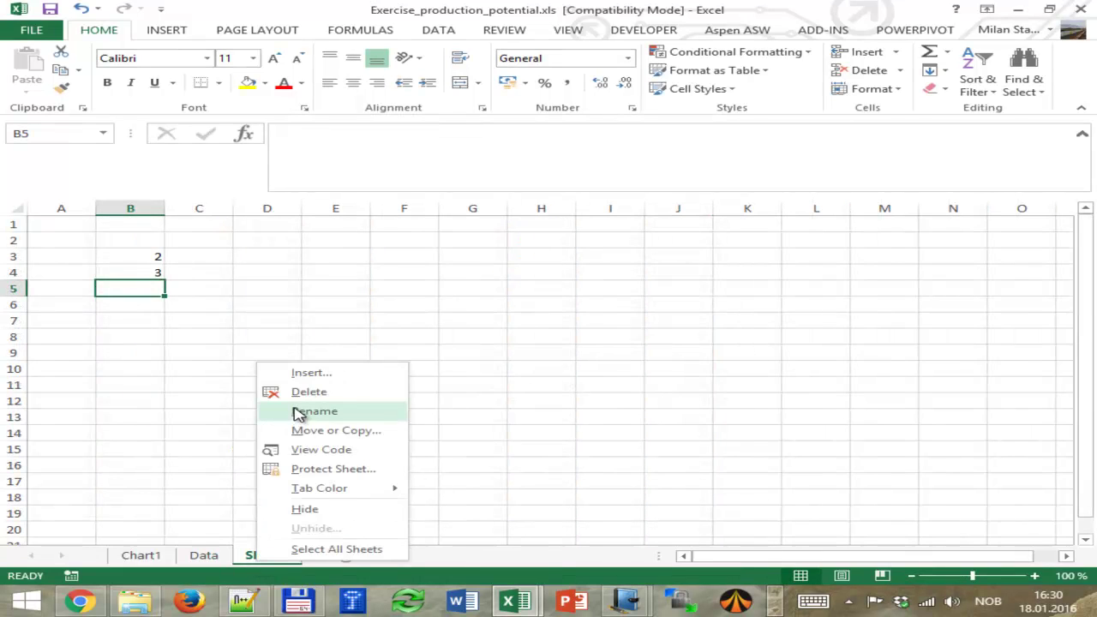
pyautogui.click(302, 392)
pyautogui.click(509, 342)
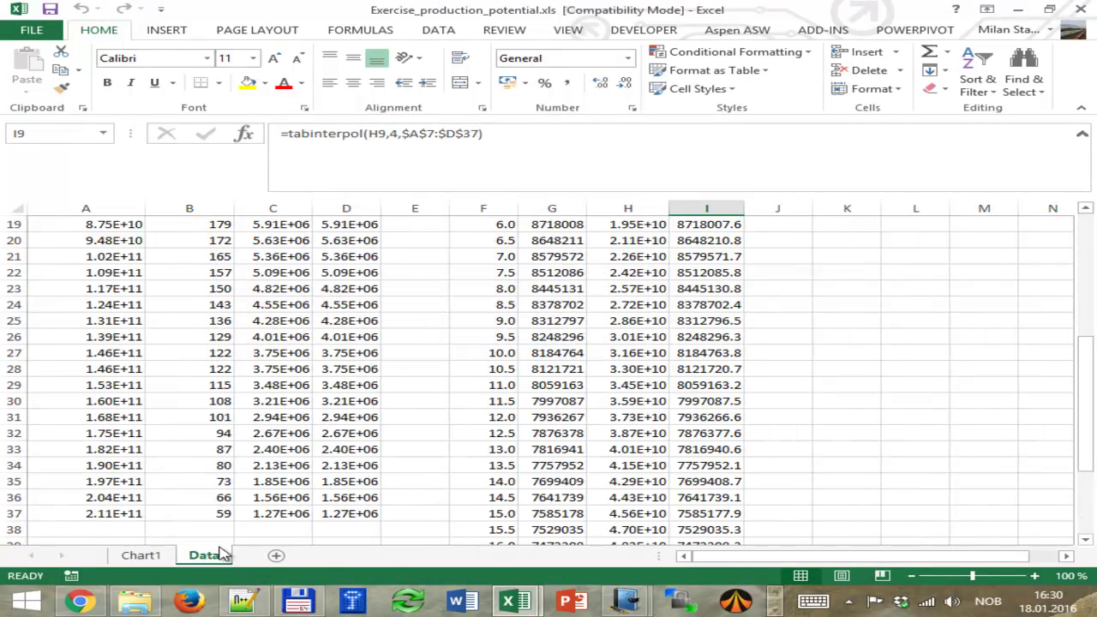
# Trace the cell references of the lininterpol formula in I8 and the tabinterpol formulas in I10 and I11 on the Data sheet.
pyautogui.scroll(6, 411, 440)
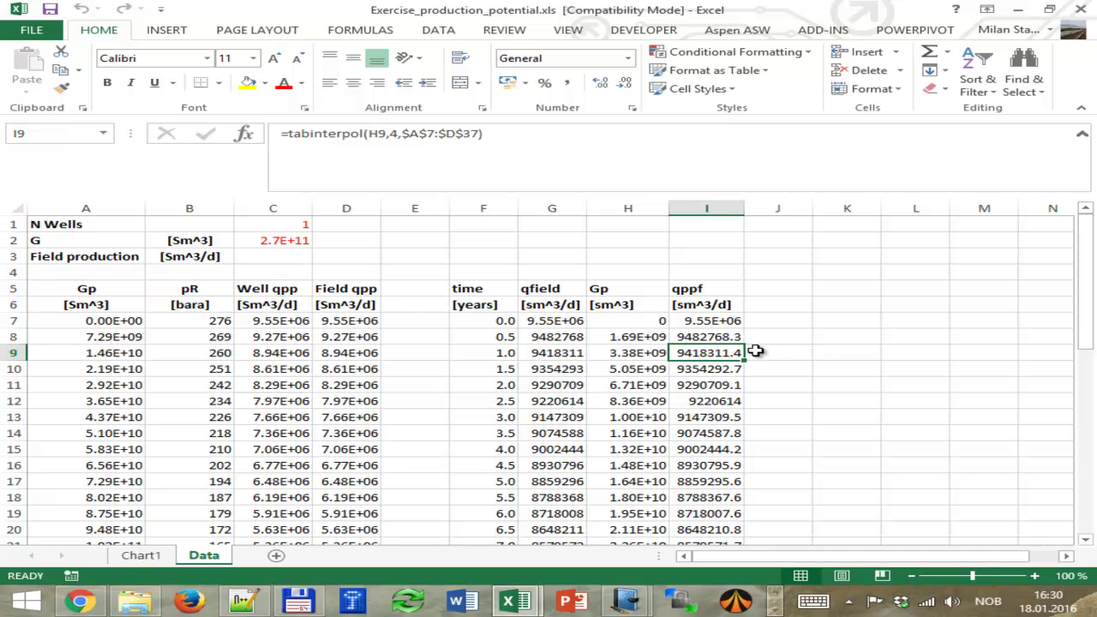
pyautogui.click(722, 336)
pyautogui.click(412, 138)
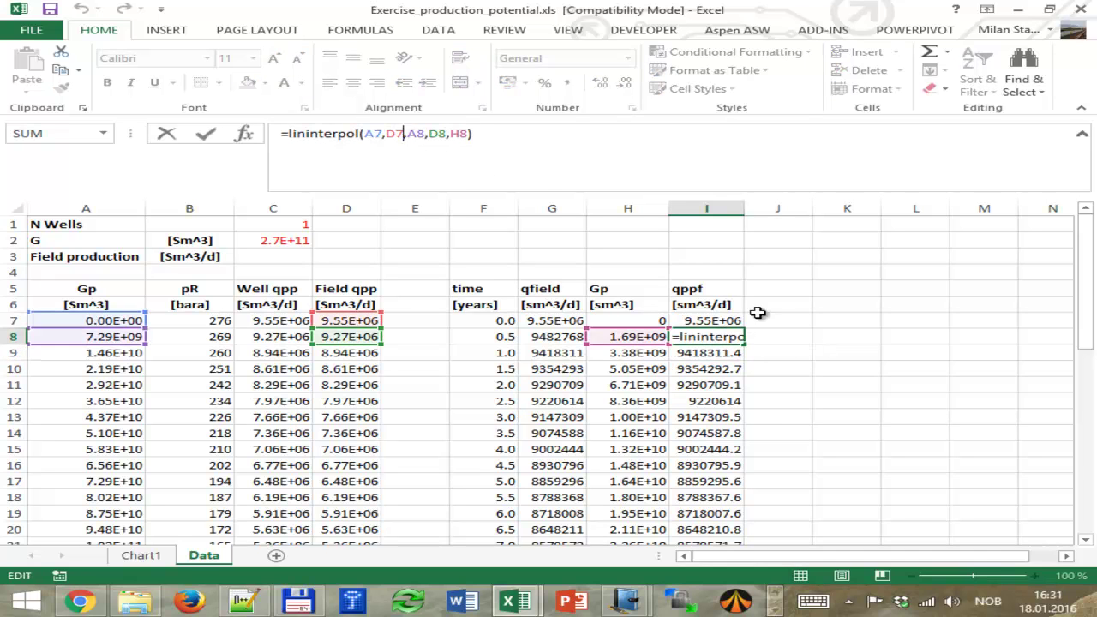
pyautogui.click(703, 367)
pyautogui.click(435, 132)
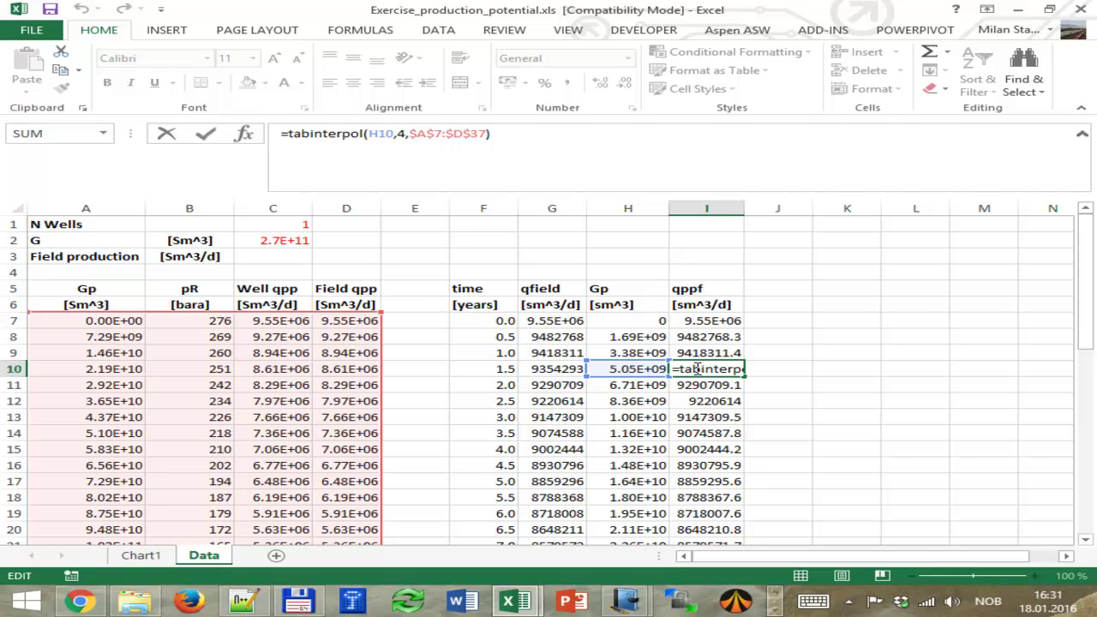
pyautogui.press('Return')
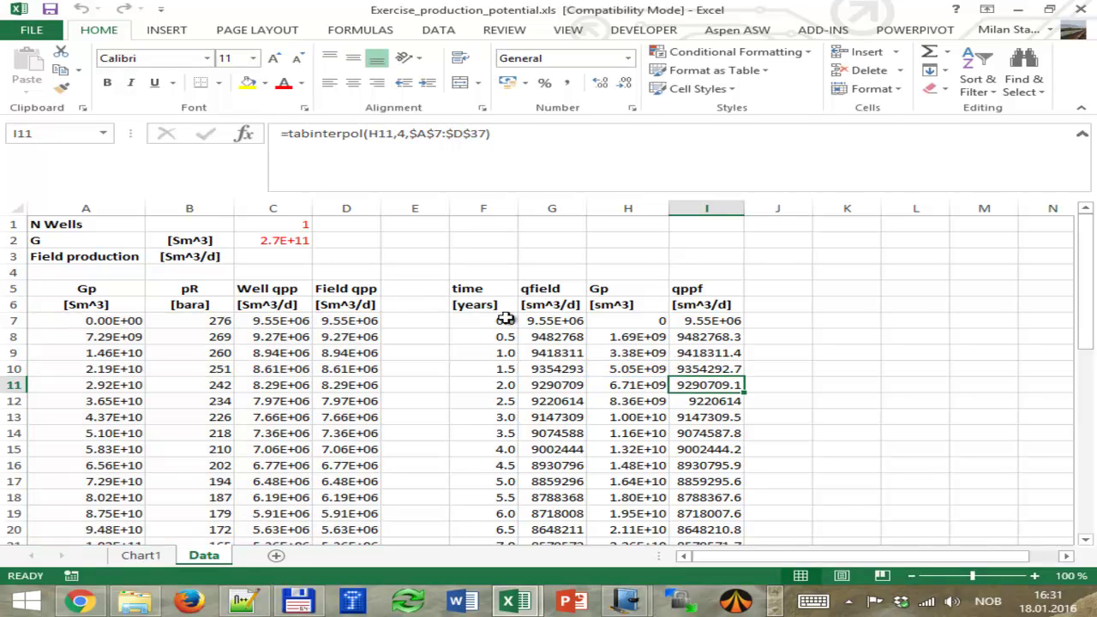
pyautogui.click(395, 133)
pyautogui.press('Escape')
# Rename the chart sheet Chart1 as qf_vs_t.
pyautogui.click(131, 558)
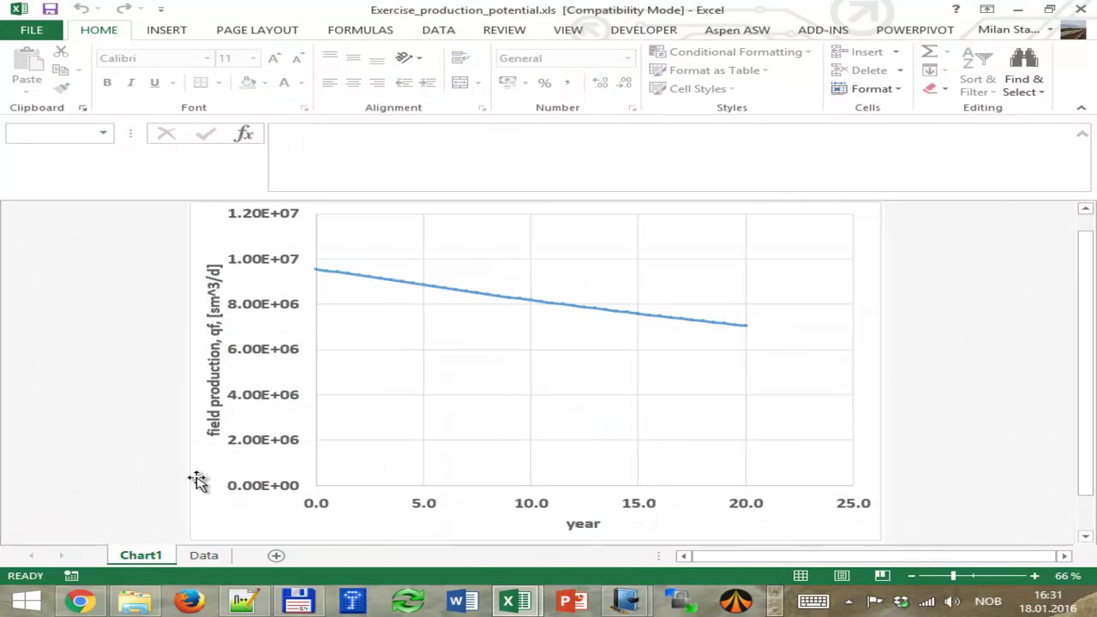
pyautogui.rightClick(151, 557)
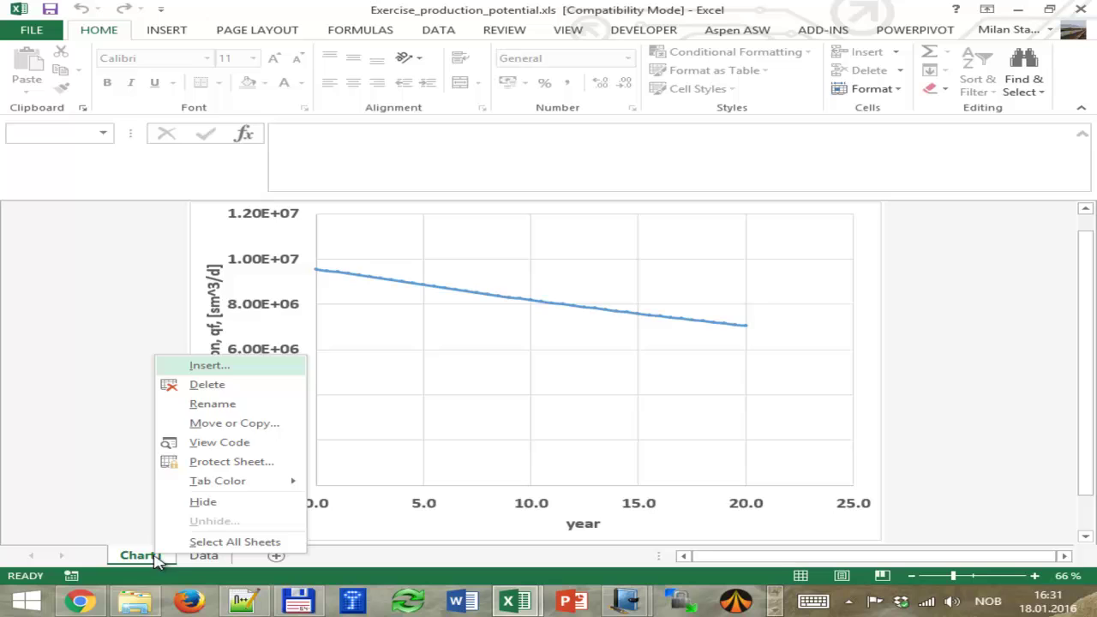
pyautogui.click(197, 403)
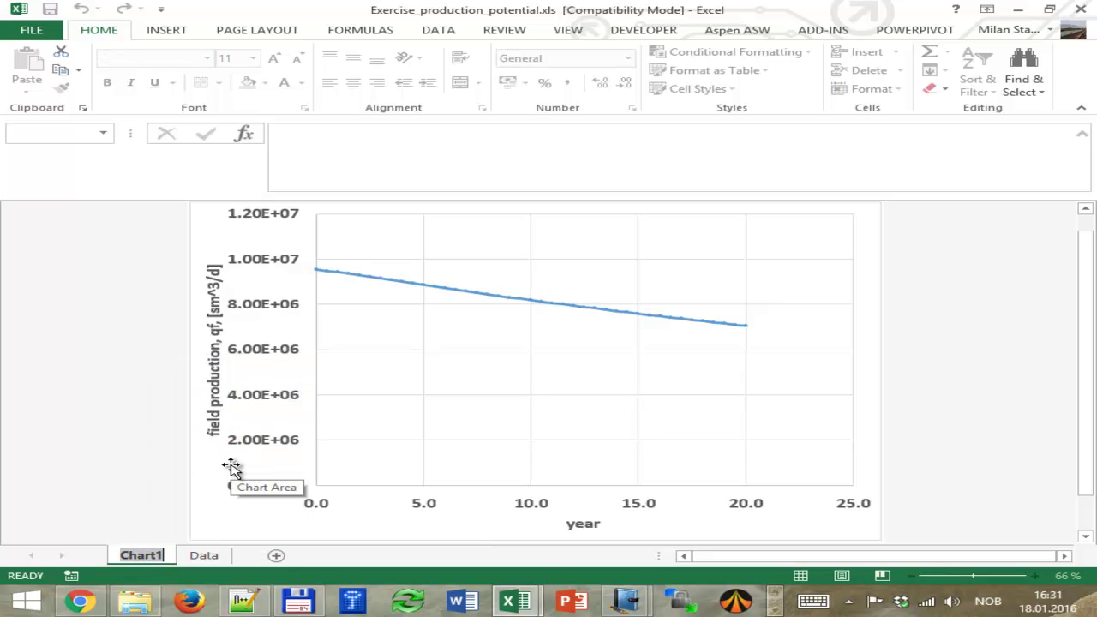
pyautogui.write('qf_vs_t')
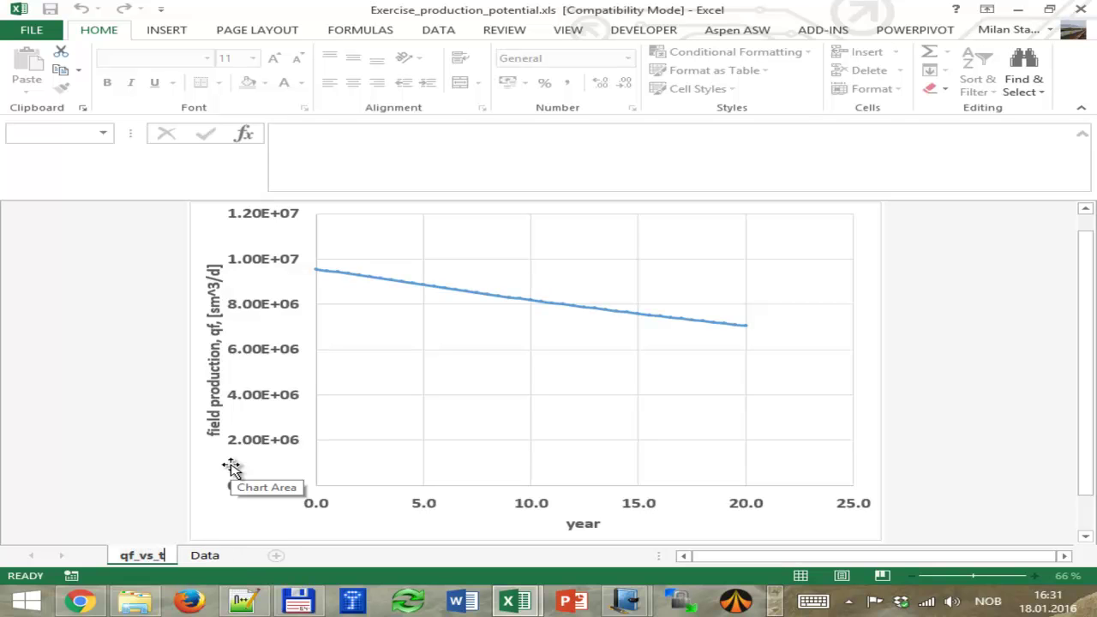
pyautogui.press('Return')
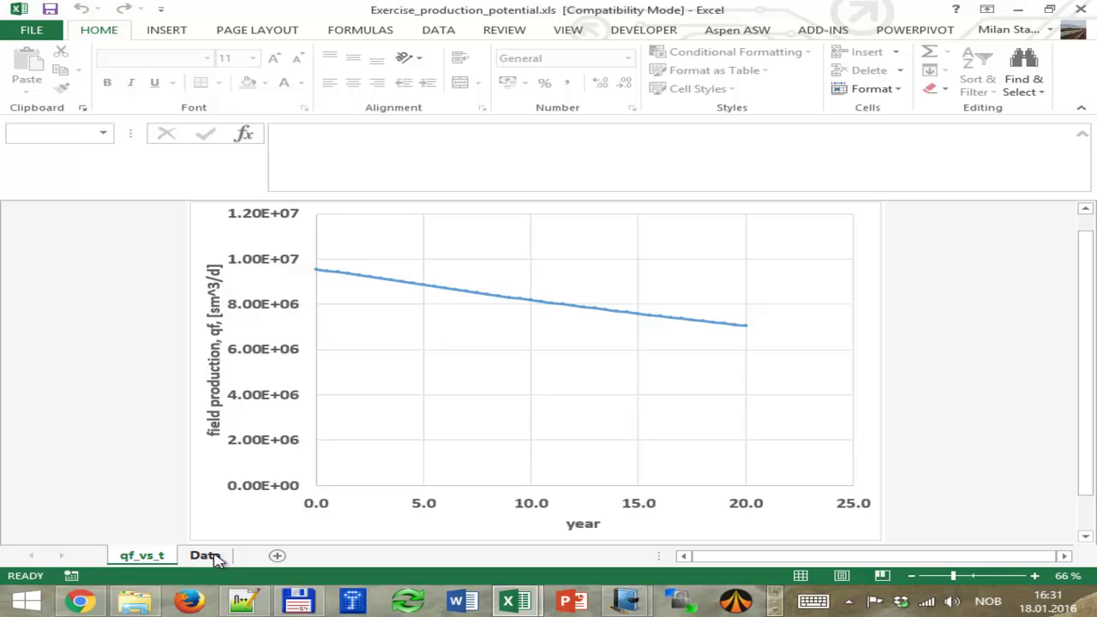
# On the Data sheet, trace the cell references of the cumulative production (Gp) formula in H8.
pyautogui.click(206, 556)
pyautogui.scroll(-4, 360, 480)
pyautogui.scroll(4, 367, 471)
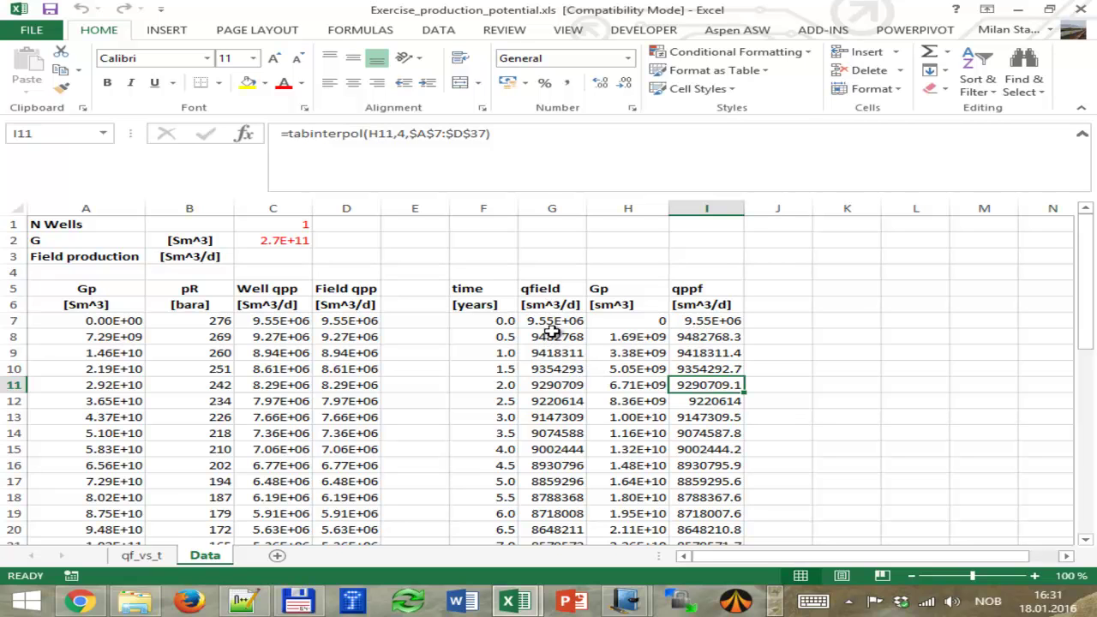
pyautogui.click(609, 336)
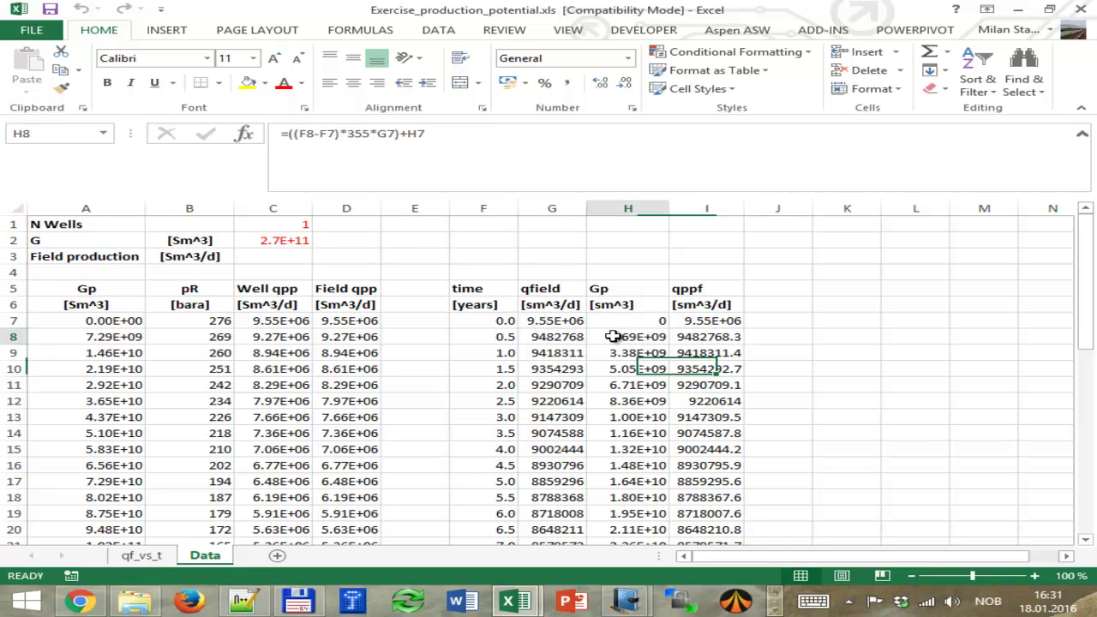
pyautogui.click(362, 134)
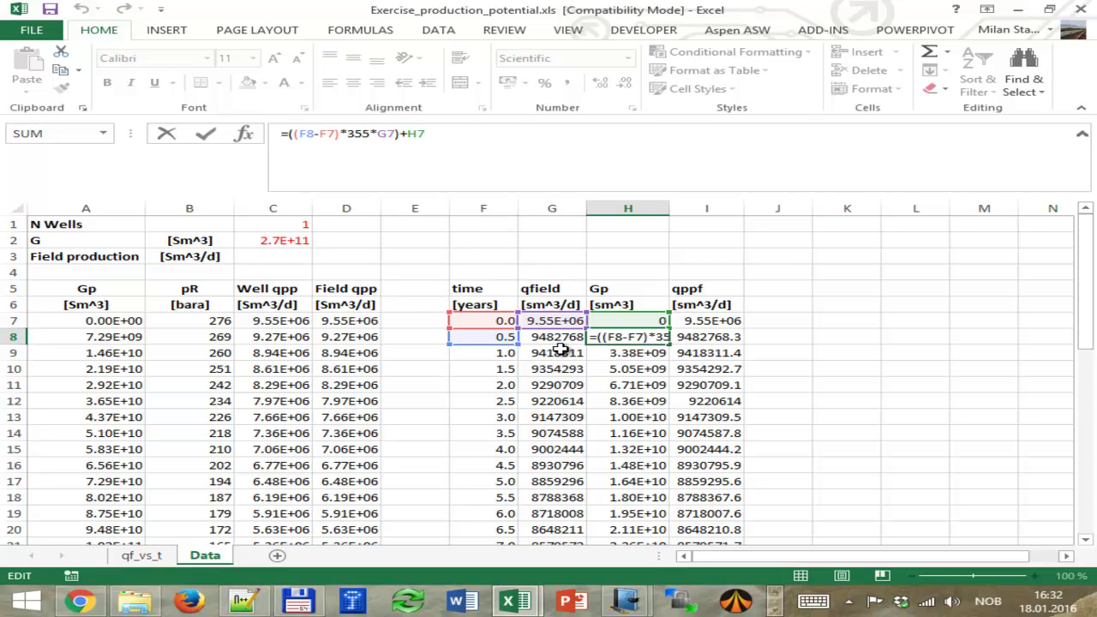
pyautogui.hotkey('ctrl', 'Return')
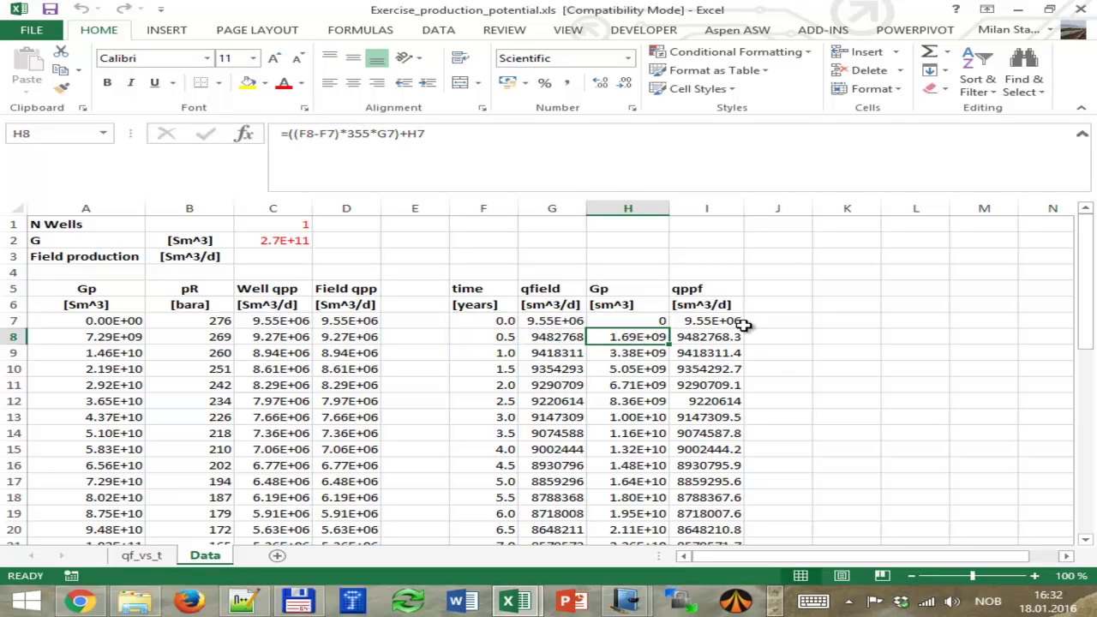
# Trace the cell references of the lininterpol formula in I8 and the tabinterpol formula in I9.
pyautogui.click(710, 337)
pyautogui.click(399, 133)
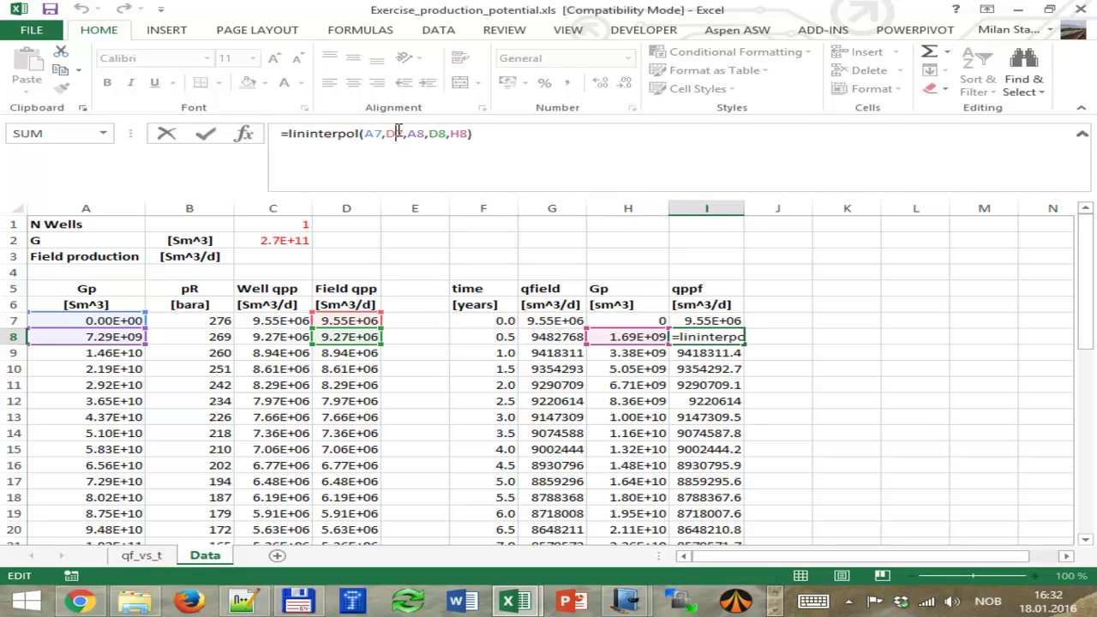
pyautogui.hotkey('ctrl', 'Return')
pyautogui.click(708, 352)
pyautogui.click(377, 133)
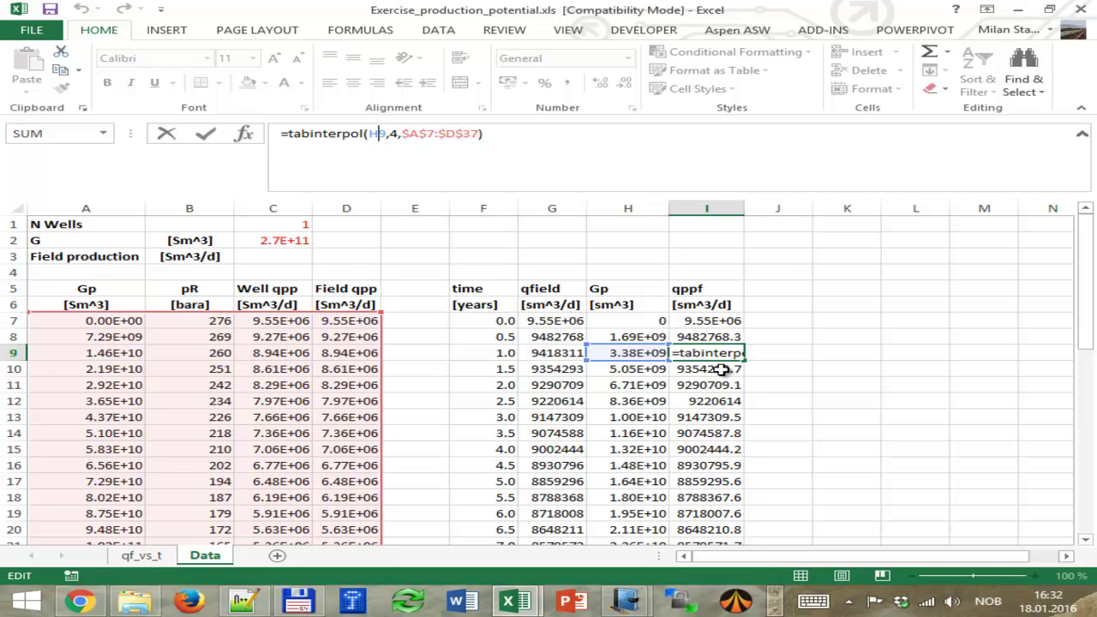
pyautogui.press('Return')
# Check the tabinterpol formula in I12 and compare the Gp lookup values in column A with the time-based Gp values in column H.
pyautogui.click(690, 417)
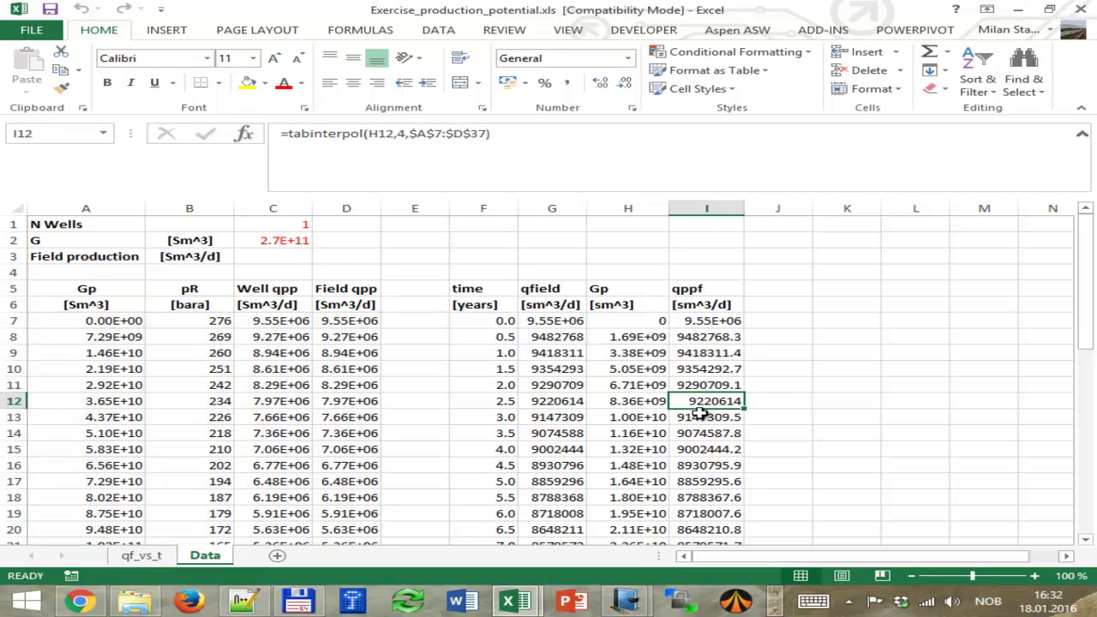
pyautogui.scroll(-3, 685, 420)
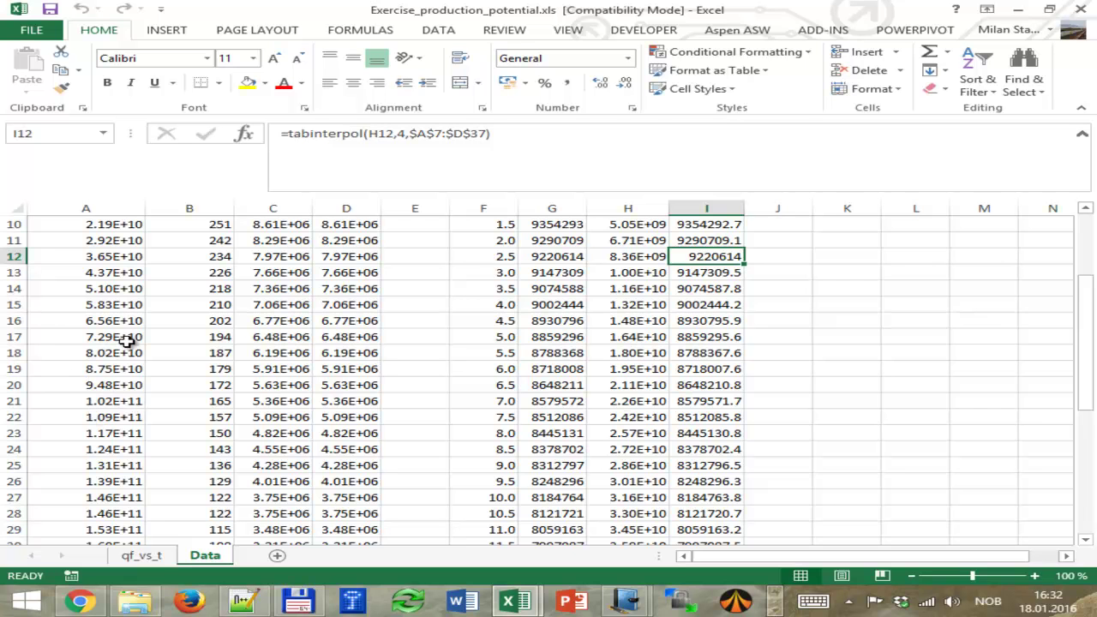
pyautogui.scroll(2, 111, 409)
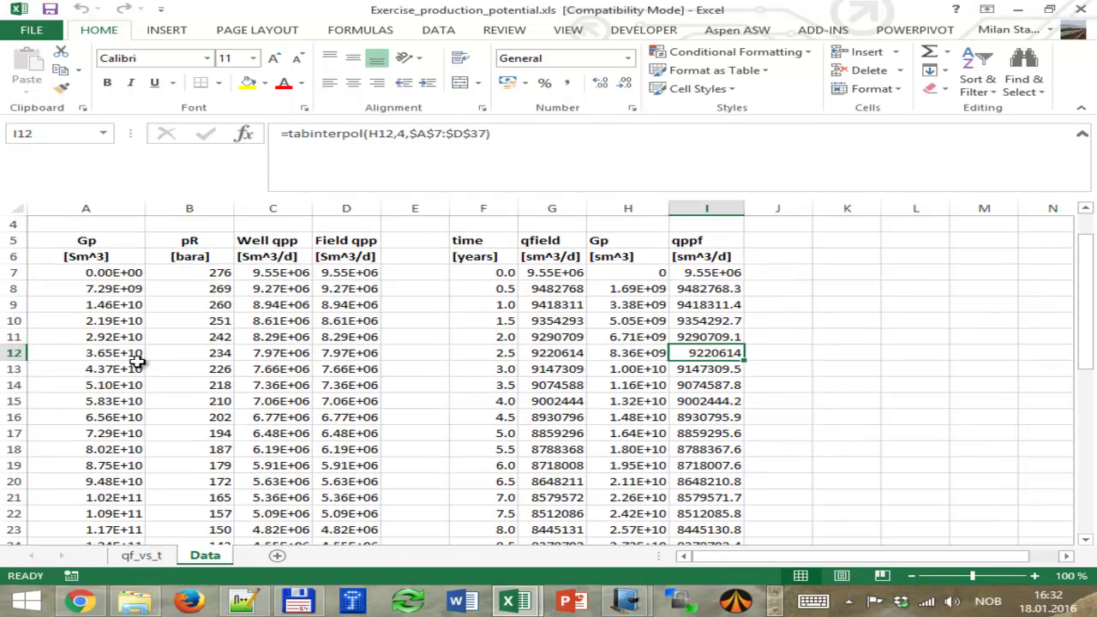
pyautogui.scroll(-3, 638, 437)
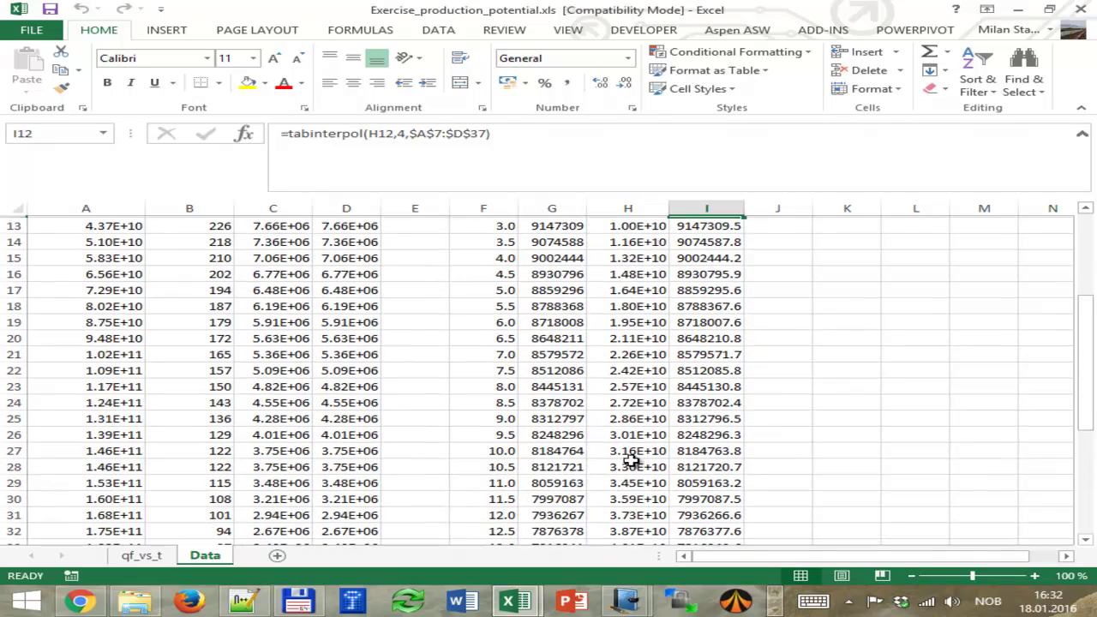
pyautogui.scroll(4, 685, 506)
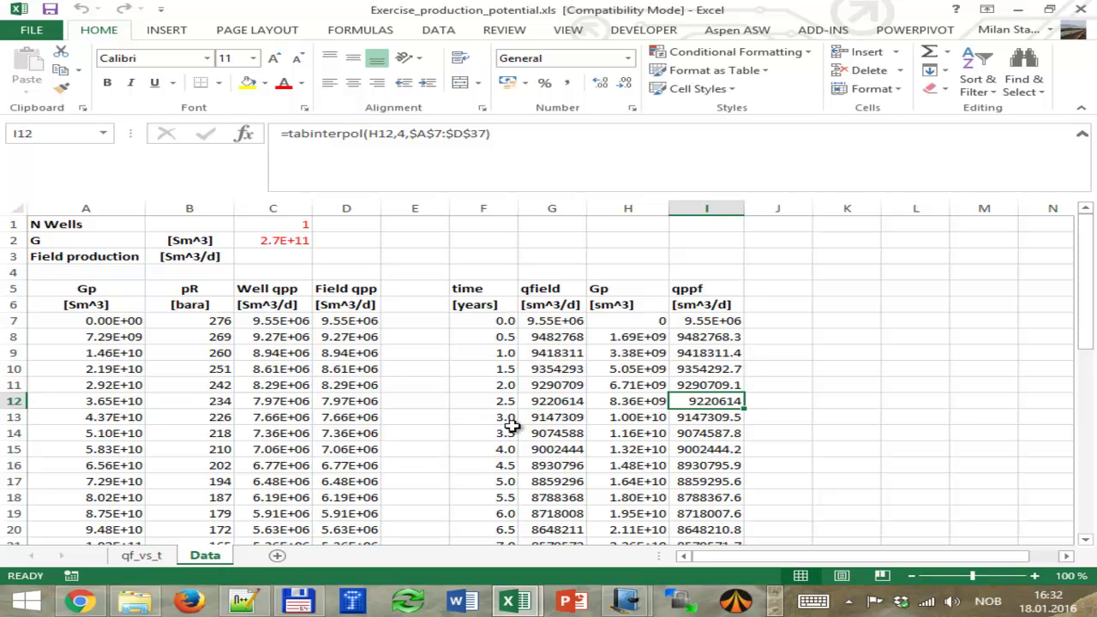
pyautogui.scroll(-5, 632, 448)
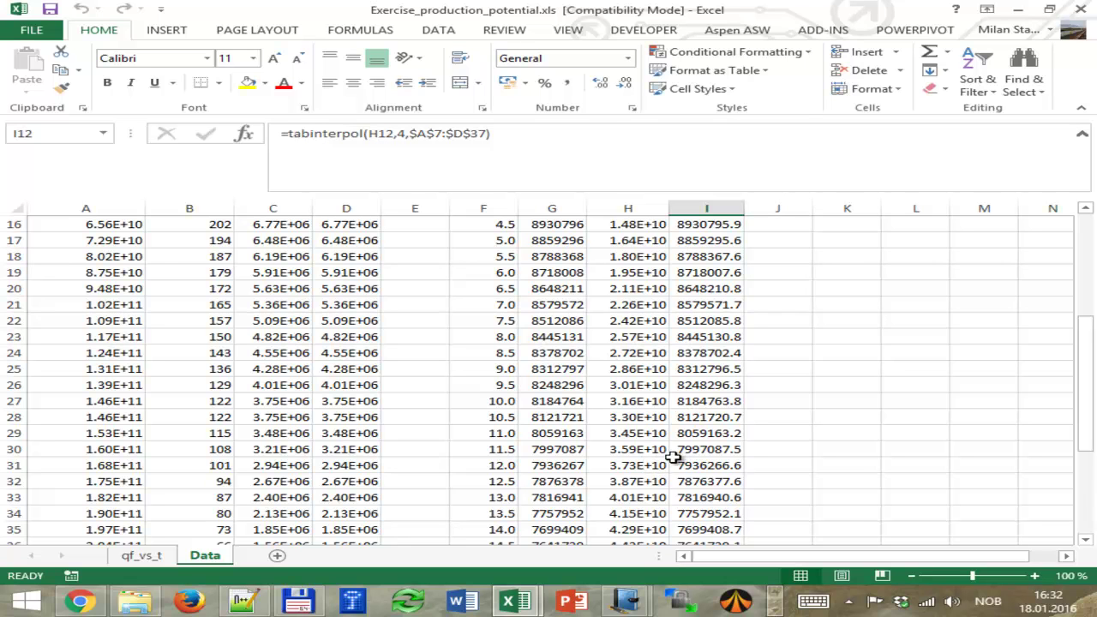
pyautogui.scroll(5, 668, 460)
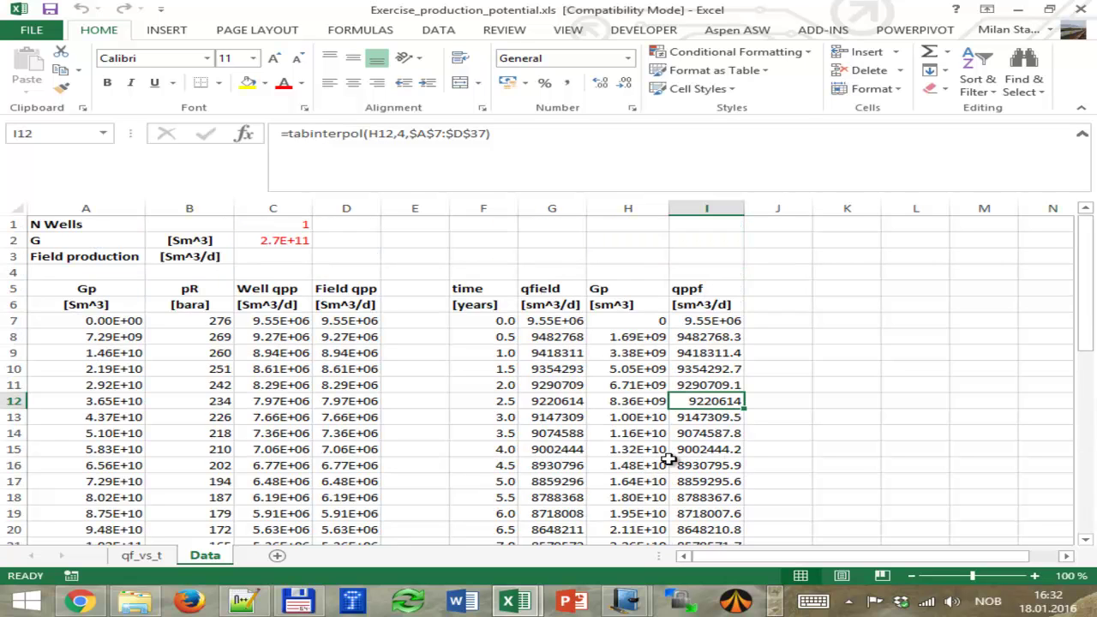
# Check the qfield formula in G8 and the source ranges and data points of the production series on the qf_vs_t sheet.
pyautogui.click(552, 339)
pyautogui.click(137, 555)
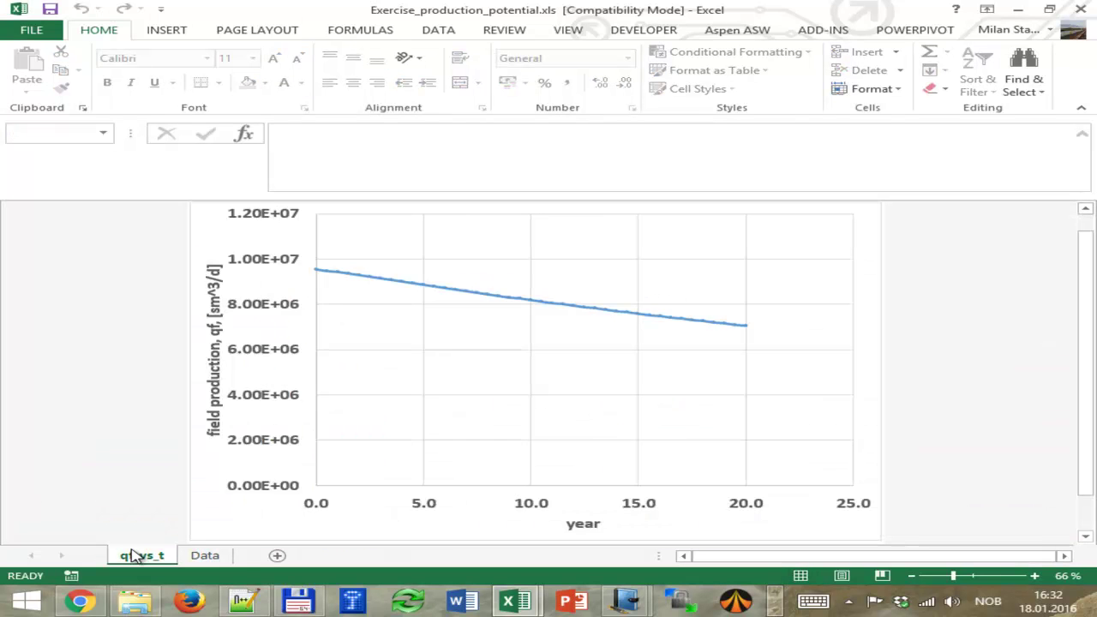
pyautogui.click(396, 285)
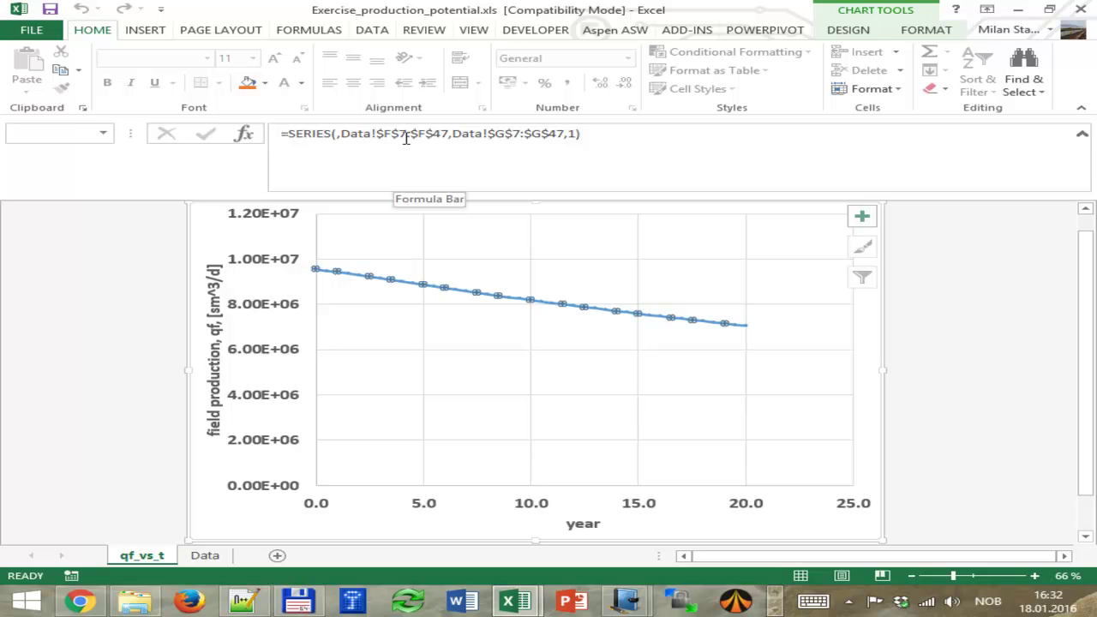
pyautogui.click(205, 556)
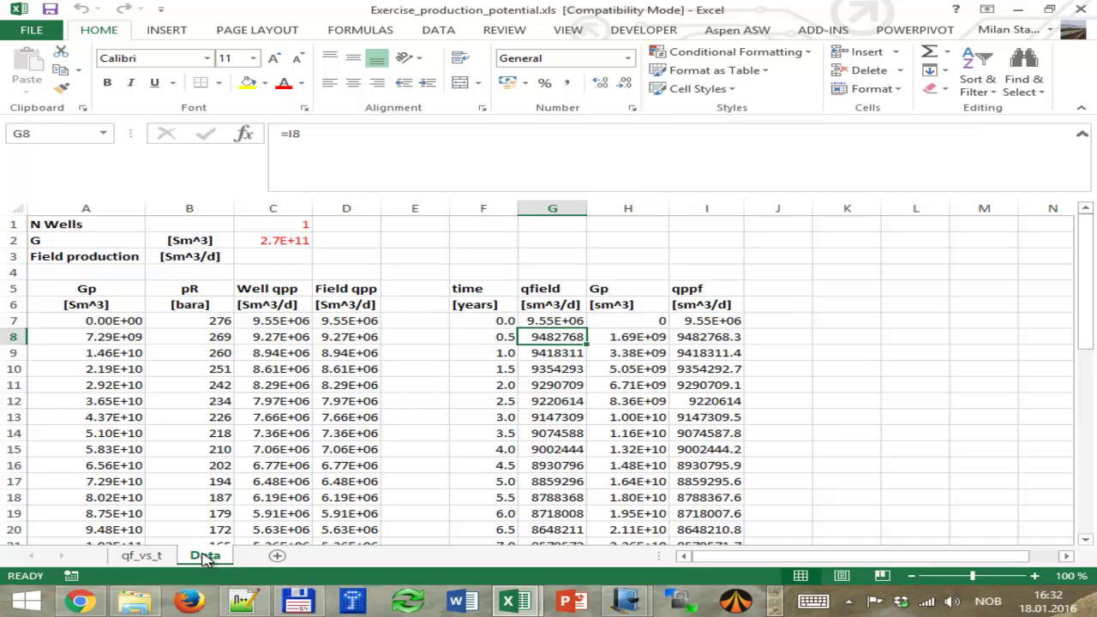
pyautogui.click(141, 556)
pyautogui.moveTo(579, 312)
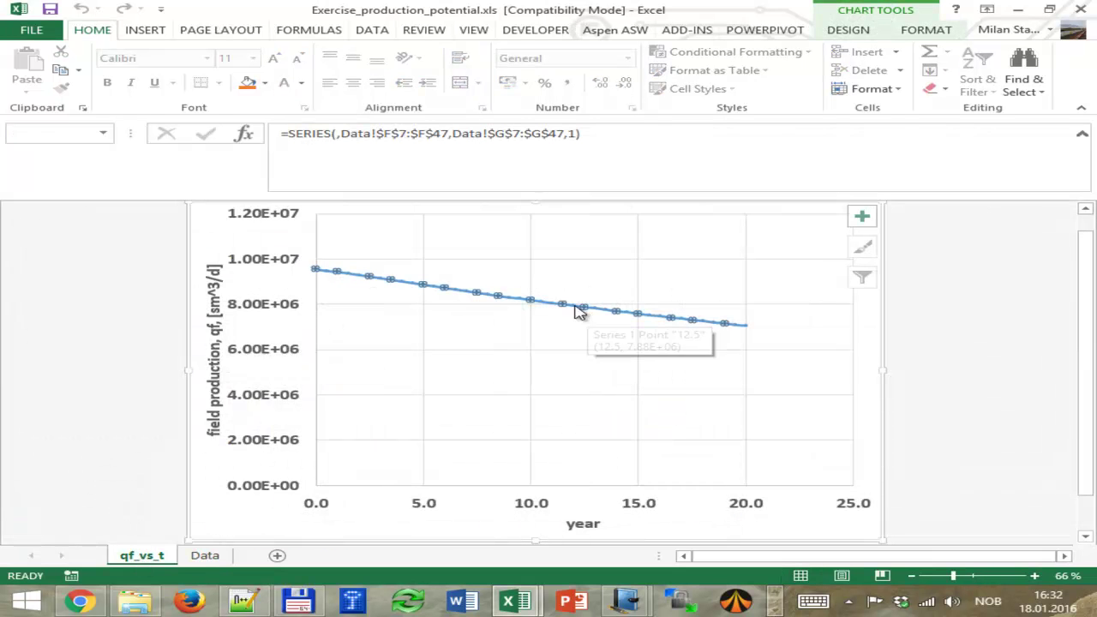
pyautogui.moveTo(520, 306)
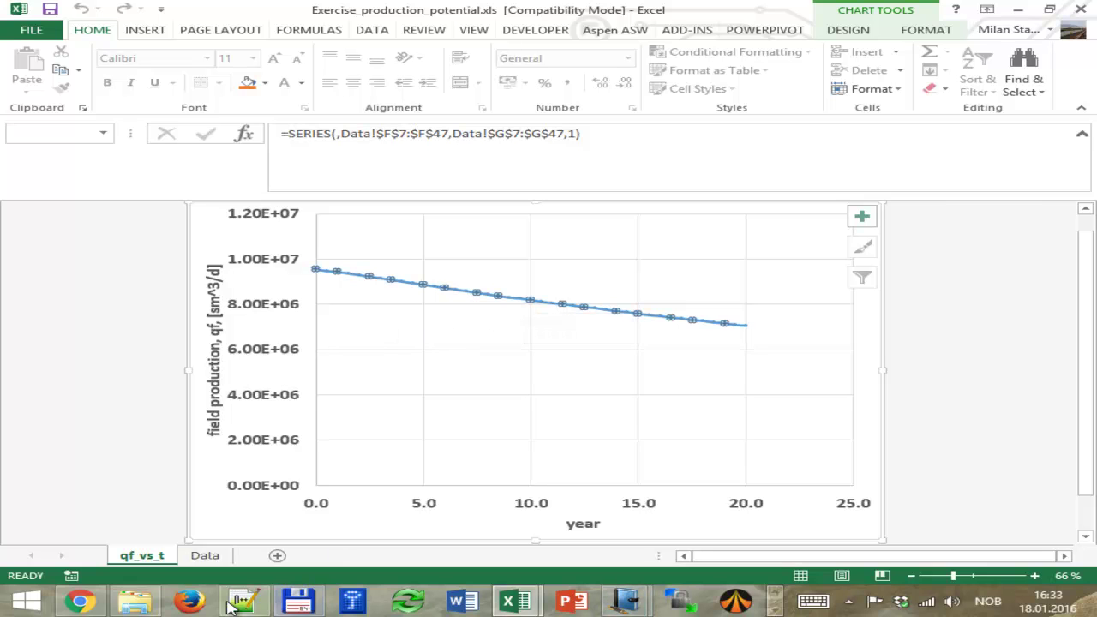
# Switch to 20160112.pdf in Adobe Acrobat and find the field gas rate chart with the open choke curve on page 9.
pyautogui.click(775, 609)
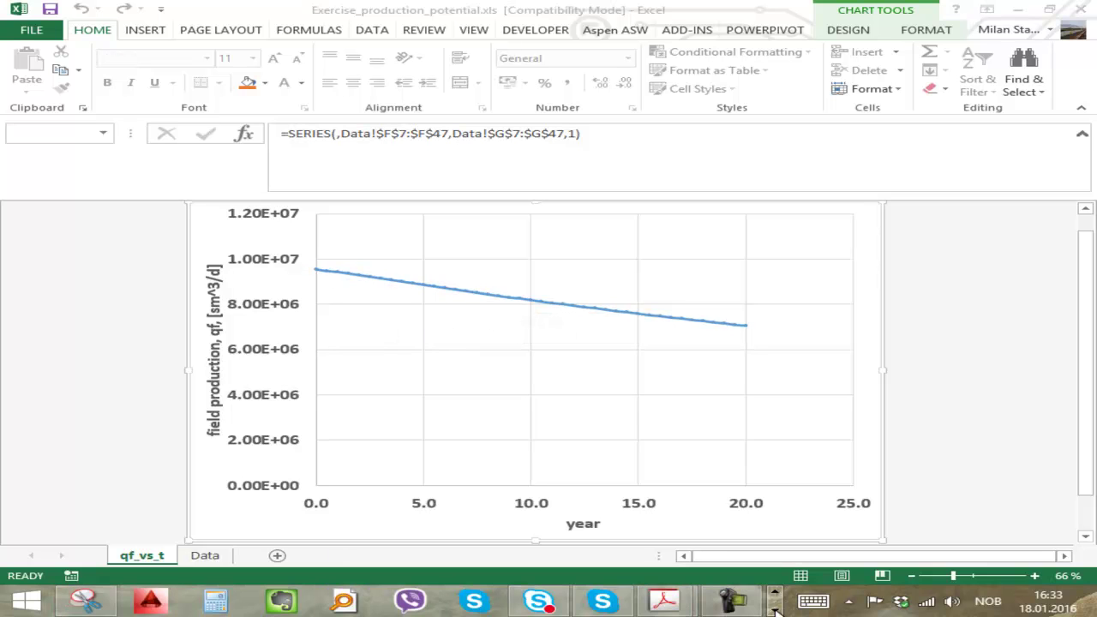
pyautogui.moveTo(667, 602)
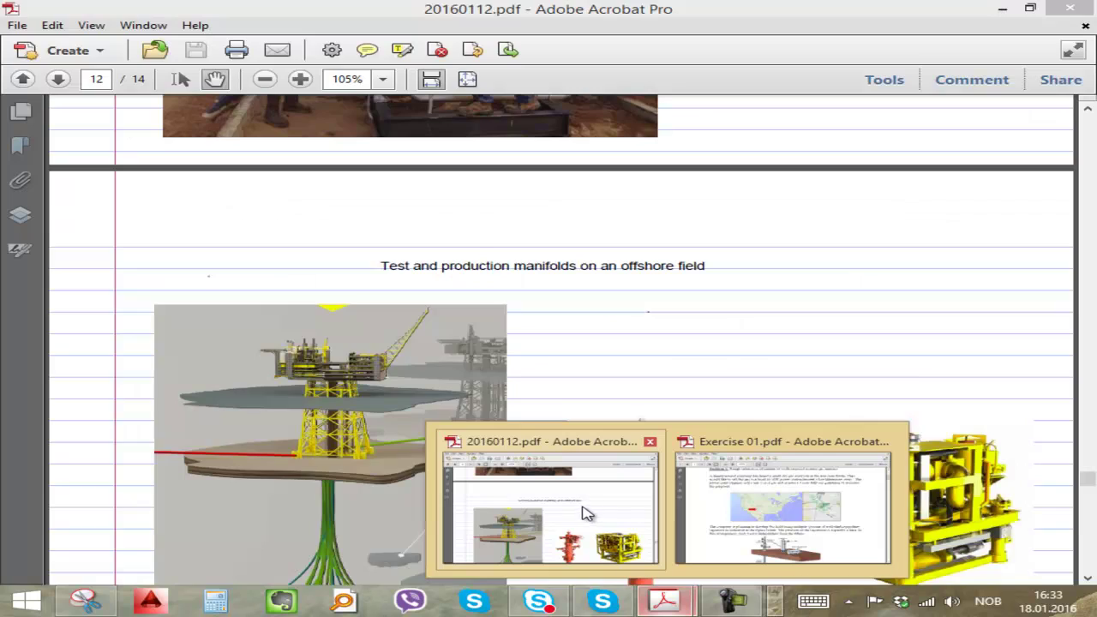
pyautogui.click(564, 515)
pyautogui.scroll(-10, 515, 428)
pyautogui.scroll(15, 498, 426)
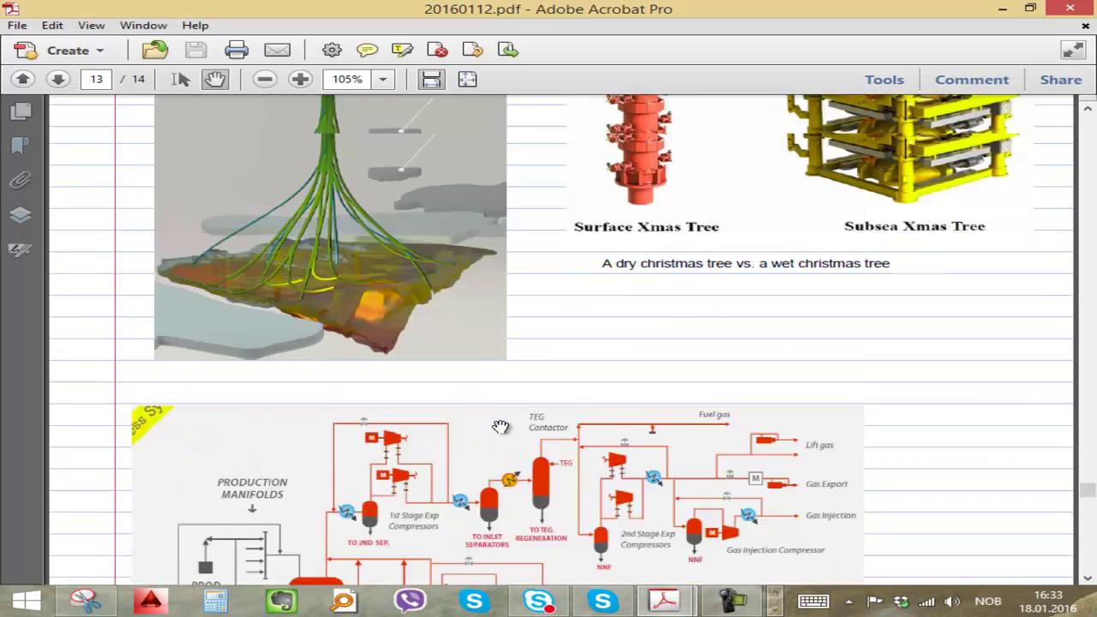
pyautogui.scroll(20, 498, 426)
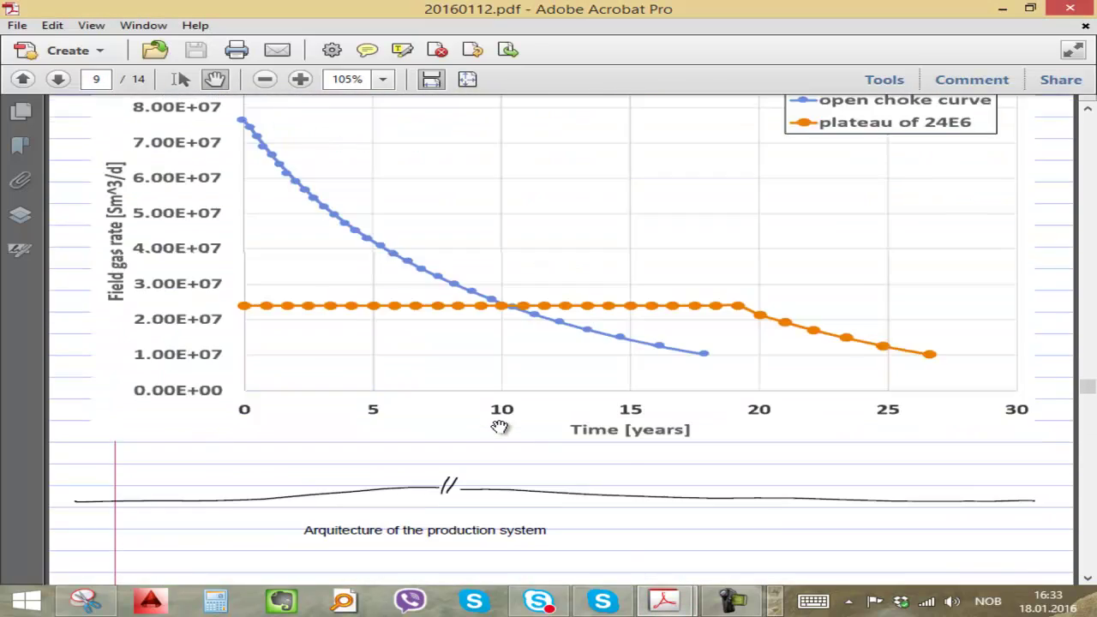
pyautogui.scroll(1, 500, 427)
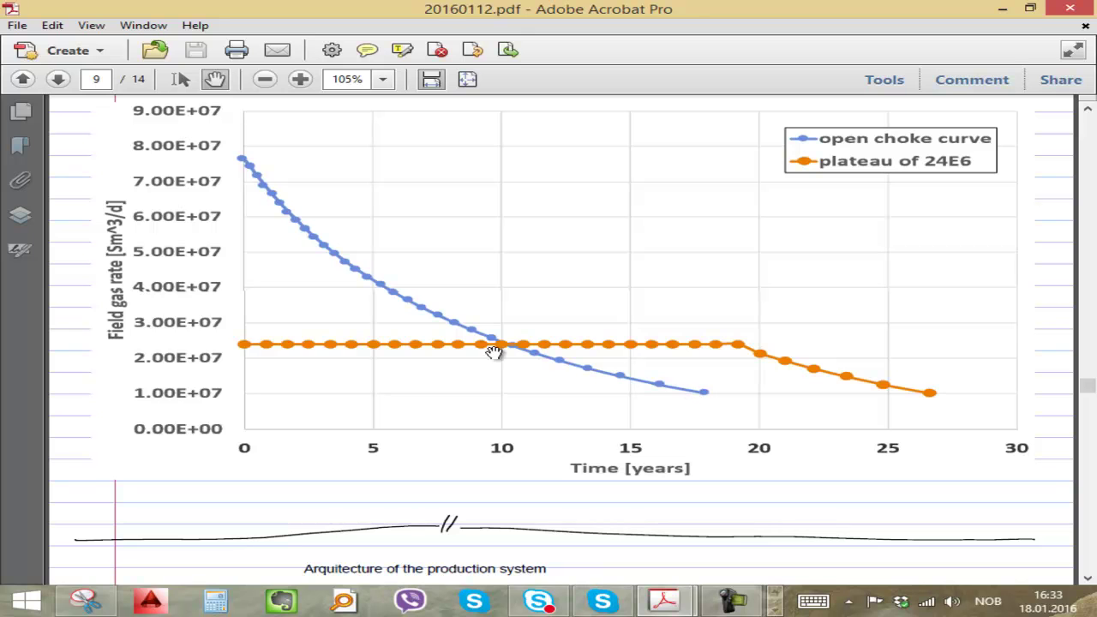
# Compare the PDF's open choke curve side by side with the qf_vs_t chart in Excel, then restore the workbook to full screen.
pyautogui.moveTo(463, 9); pyautogui.dragTo(1, 257)
pyautogui.click(762, 26)
pyautogui.press('super+Right')
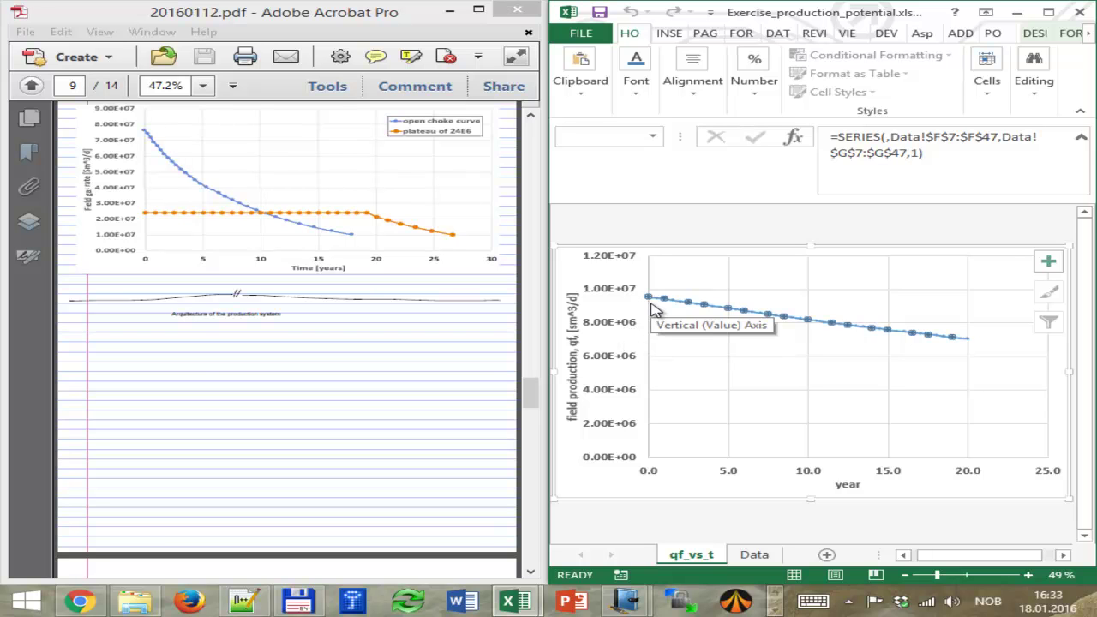
pyautogui.click(1048, 12)
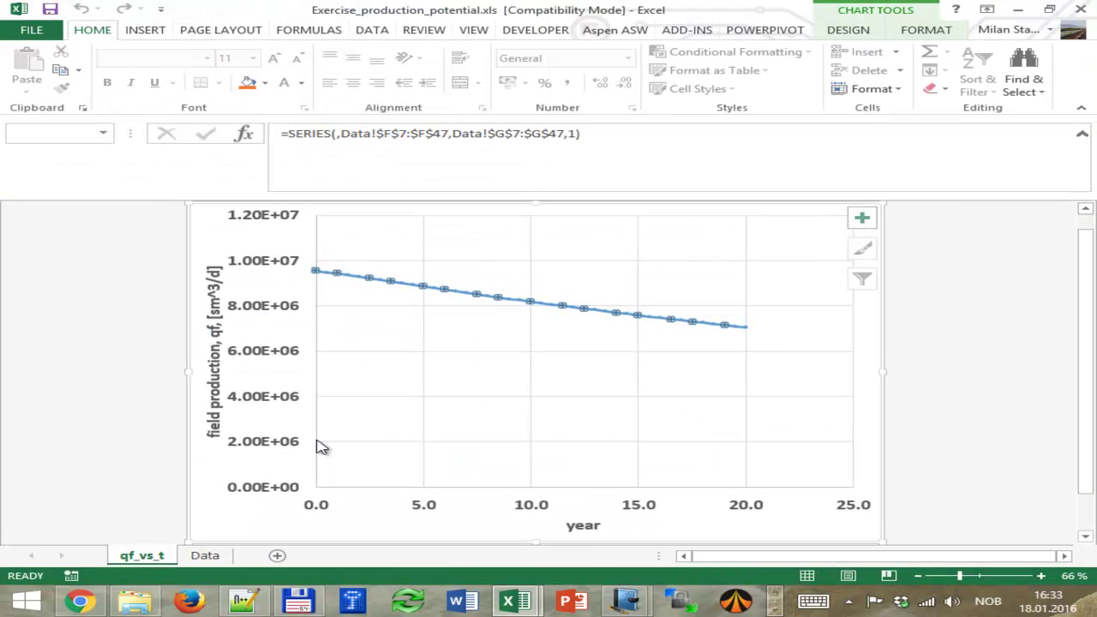
# On the Data sheet, inspect the N Wells cell C1 and trace its use in the Field qpp formula in D7.
pyautogui.click(221, 557)
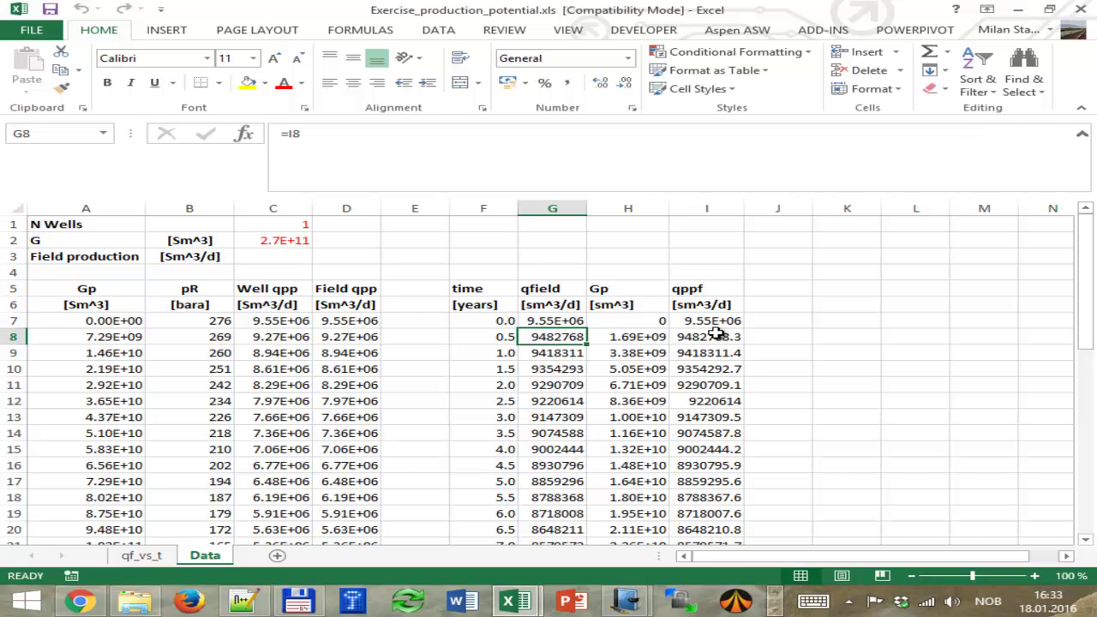
pyautogui.click(291, 225)
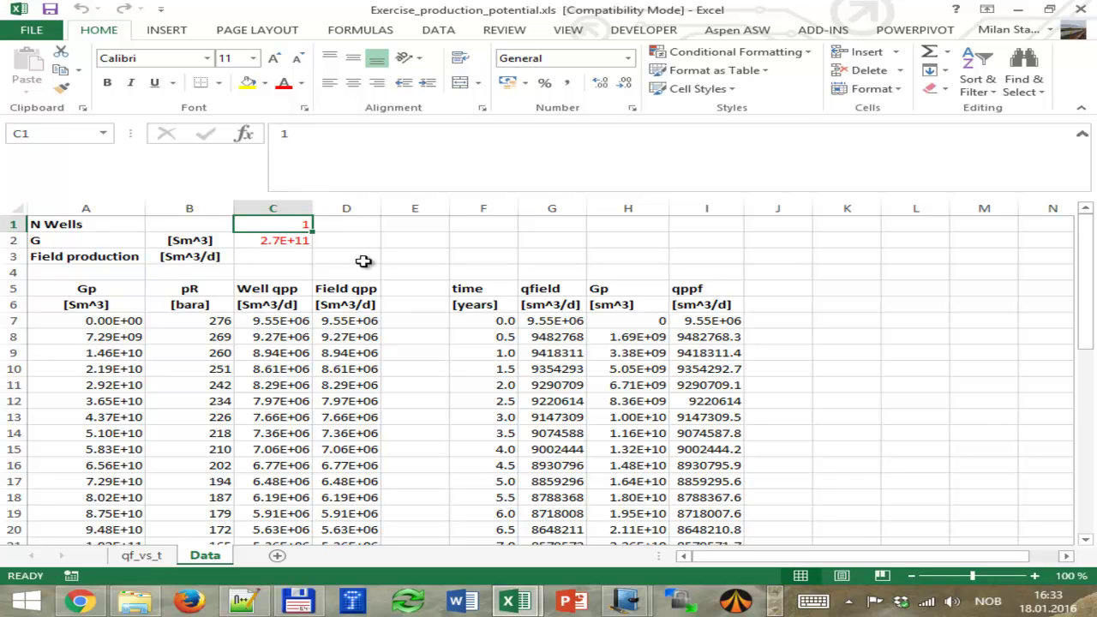
pyautogui.click(350, 321)
pyautogui.click(319, 133)
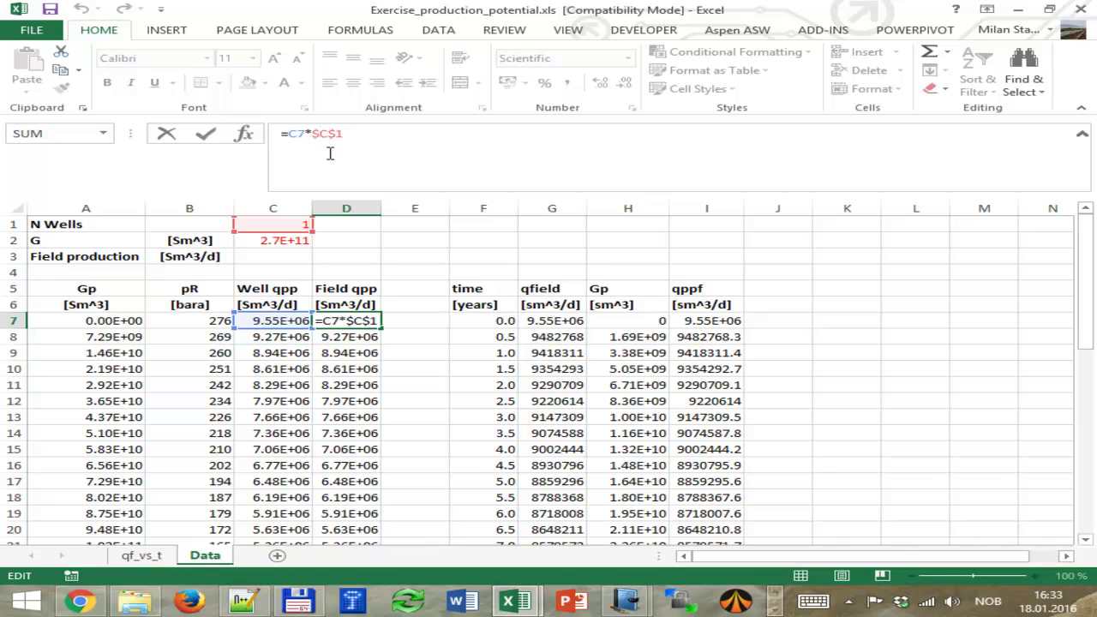
pyautogui.press('Escape')
# Set the number of wells (N Wells) in C1 to 8.
pyautogui.click(273, 223)
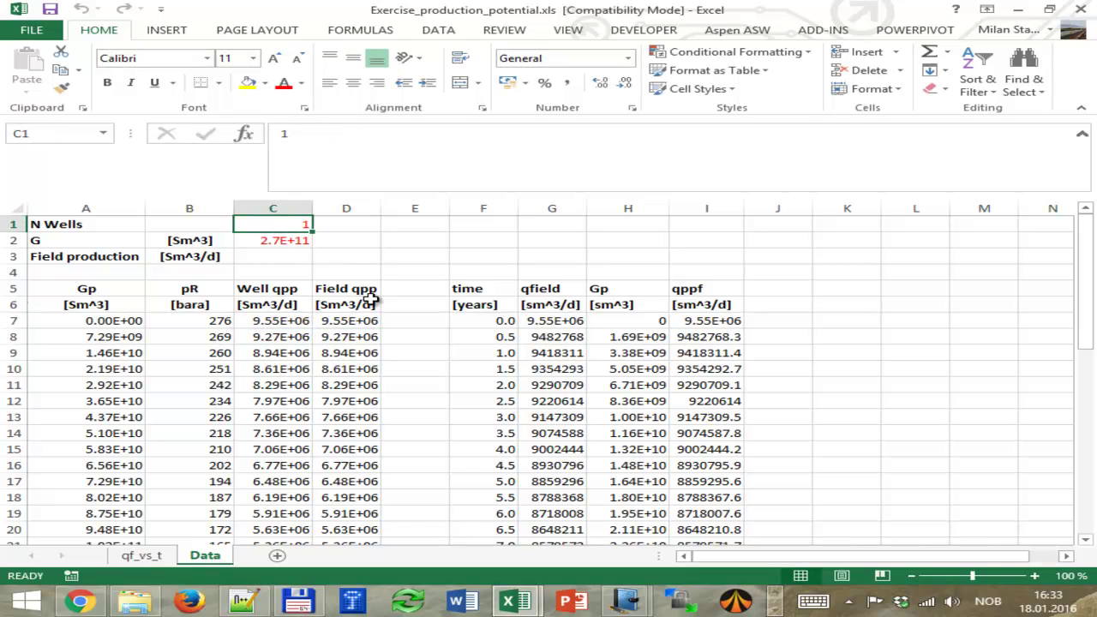
pyautogui.write('8')
pyautogui.press('Return')
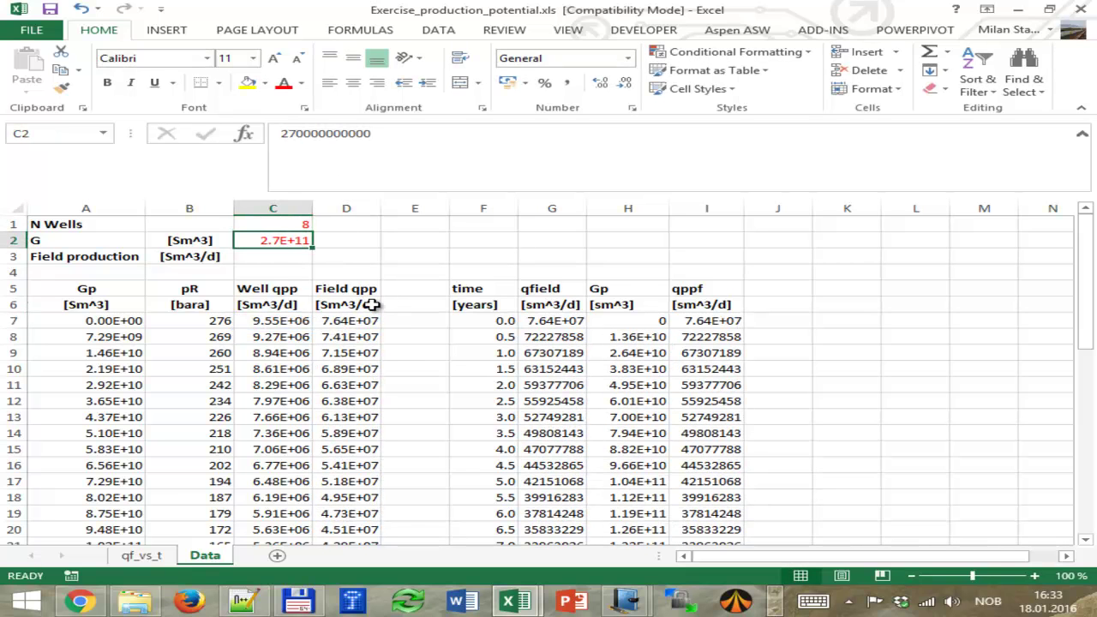
# Compare the production values on the Data sheet with the curve on the qf_vs_t chart sheet.
pyautogui.scroll(-3, 403, 345)
pyautogui.click(142, 555)
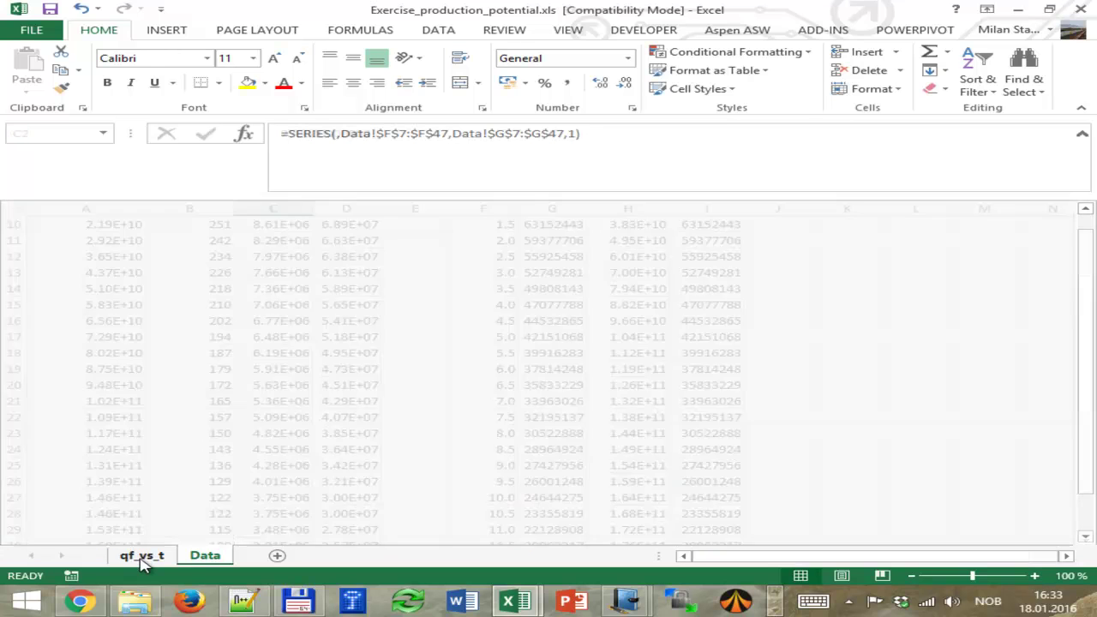
pyautogui.click(204, 555)
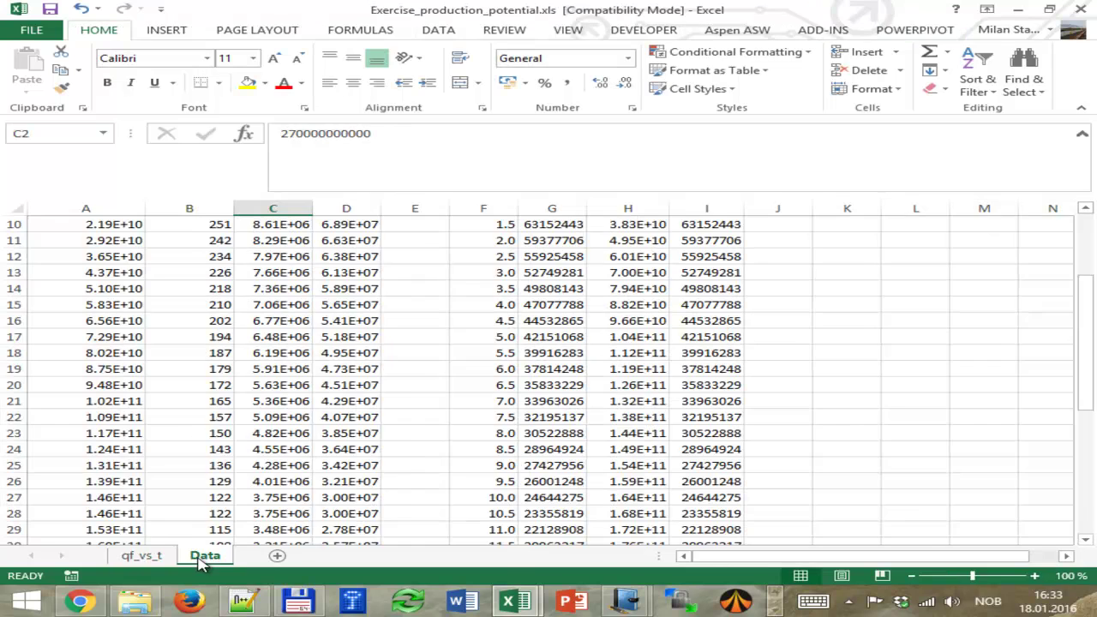
pyautogui.click(157, 556)
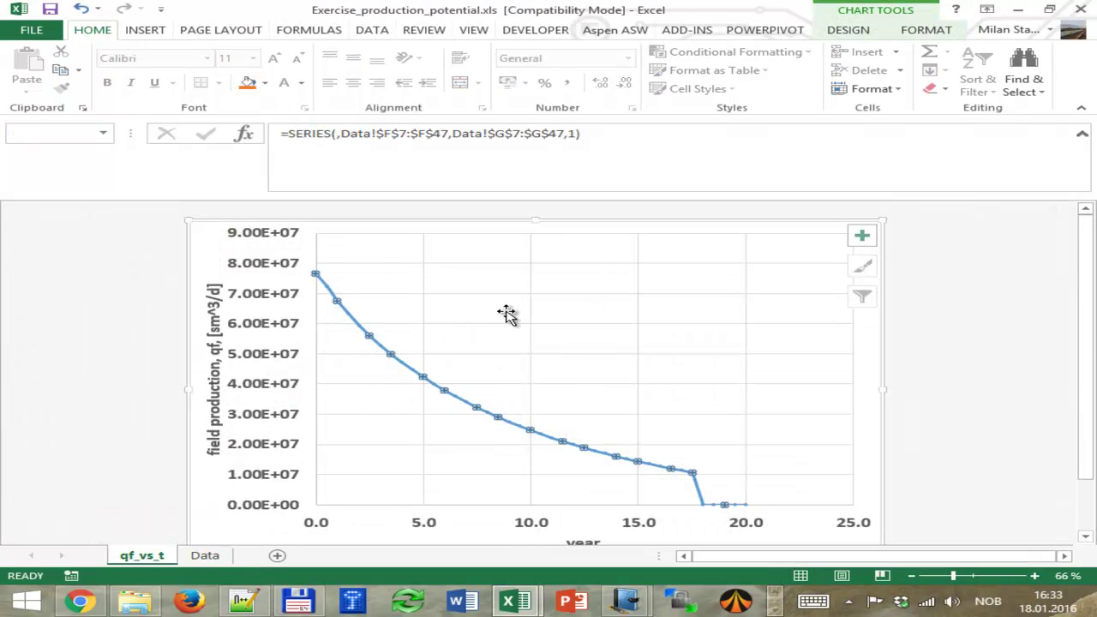
# Clear the time table entries for 18.0 to 20.0 years (F43:I47) on the Data sheet and review the qf_vs_t chart.
pyautogui.click(198, 556)
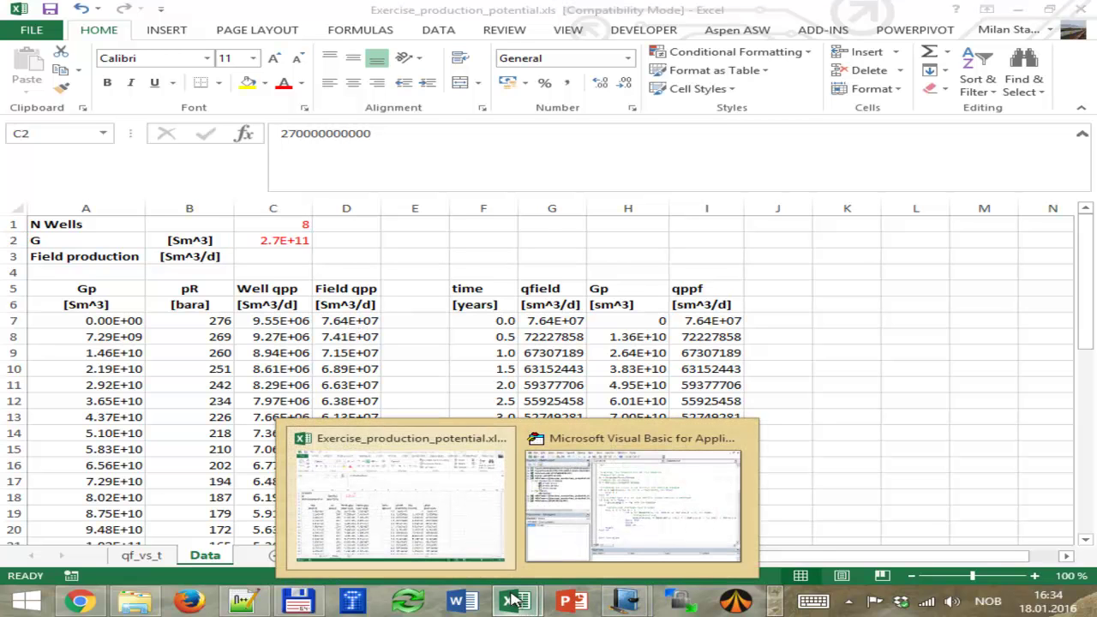
pyautogui.click(532, 604)
pyautogui.click(531, 603)
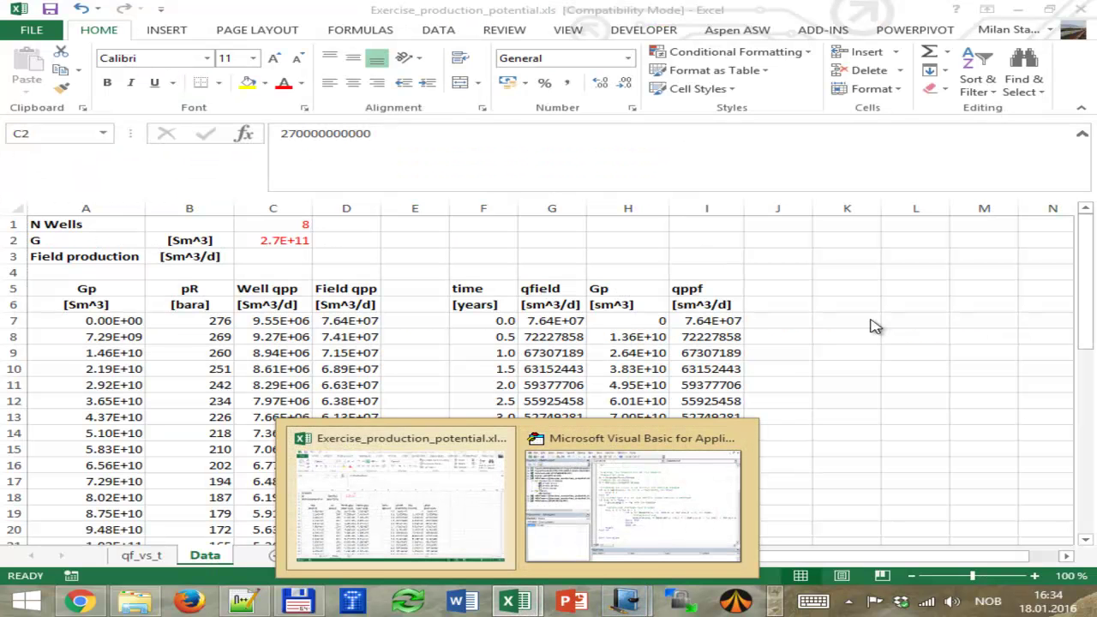
pyautogui.scroll(-6, 751, 387)
pyautogui.scroll(-6, 750, 387)
pyautogui.scroll(2, 737, 399)
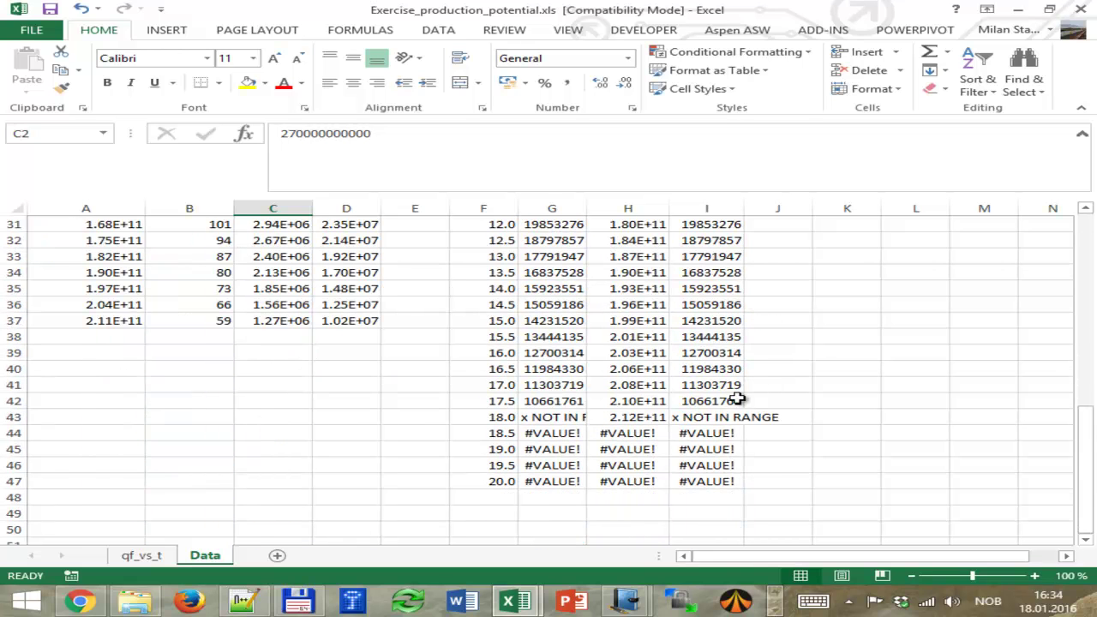
pyautogui.scroll(1, 629, 420)
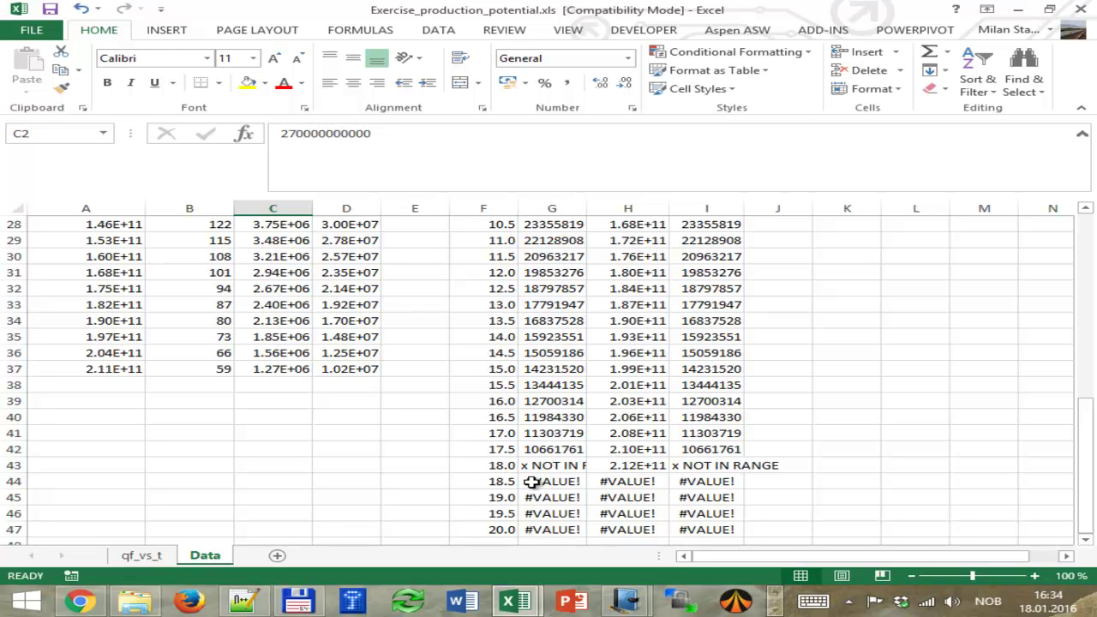
pyautogui.moveTo(508, 469); pyautogui.dragTo(710, 536)
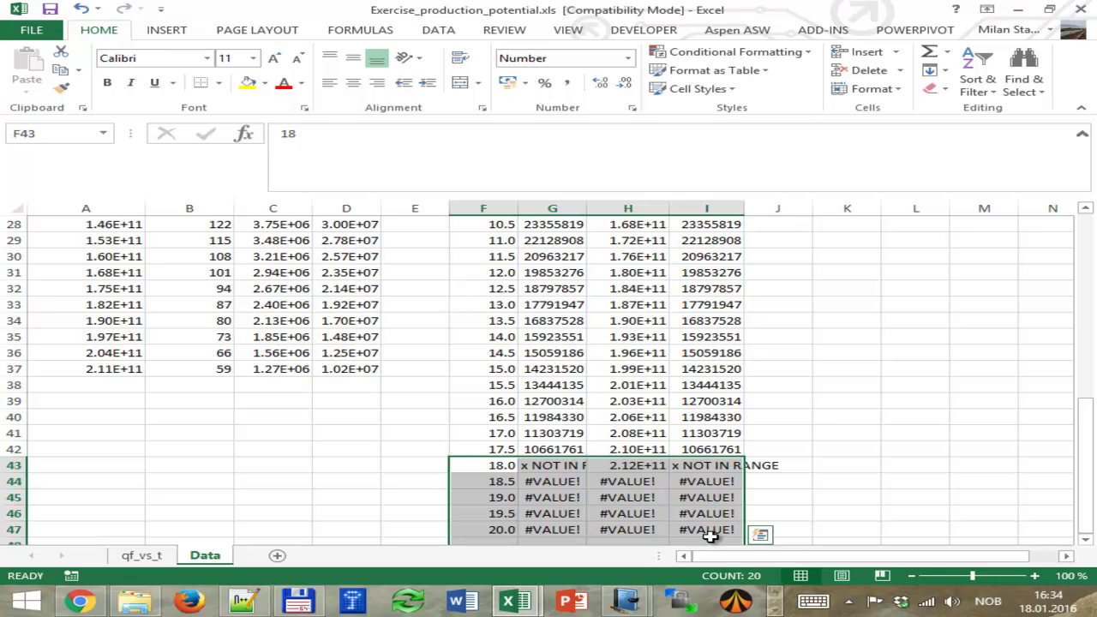
pyautogui.press('Delete')
pyautogui.click(141, 555)
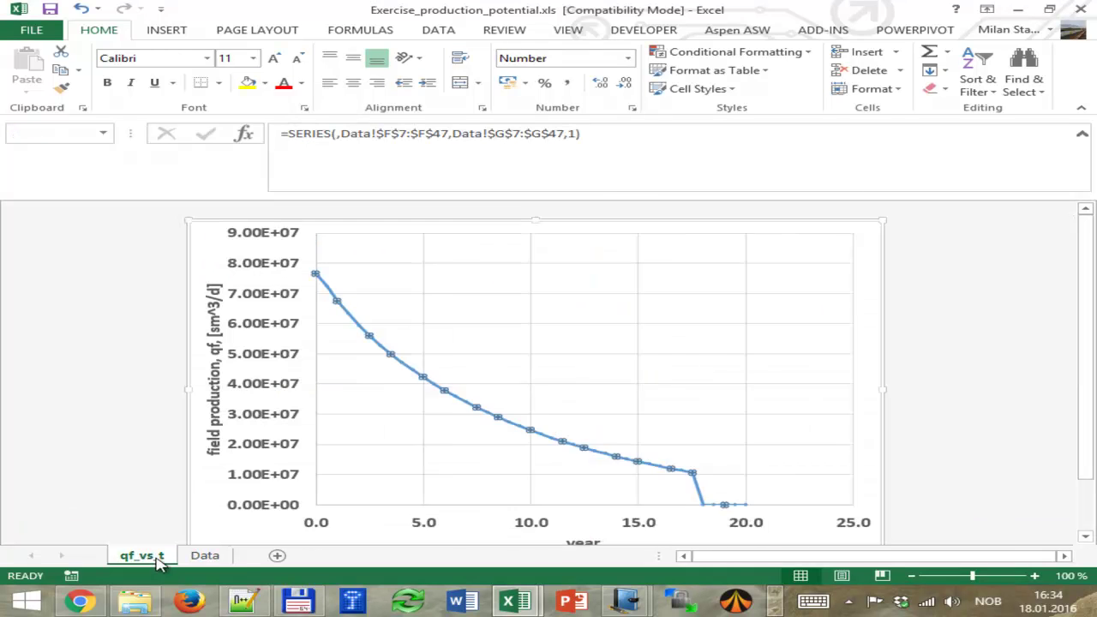
pyautogui.click(99, 336)
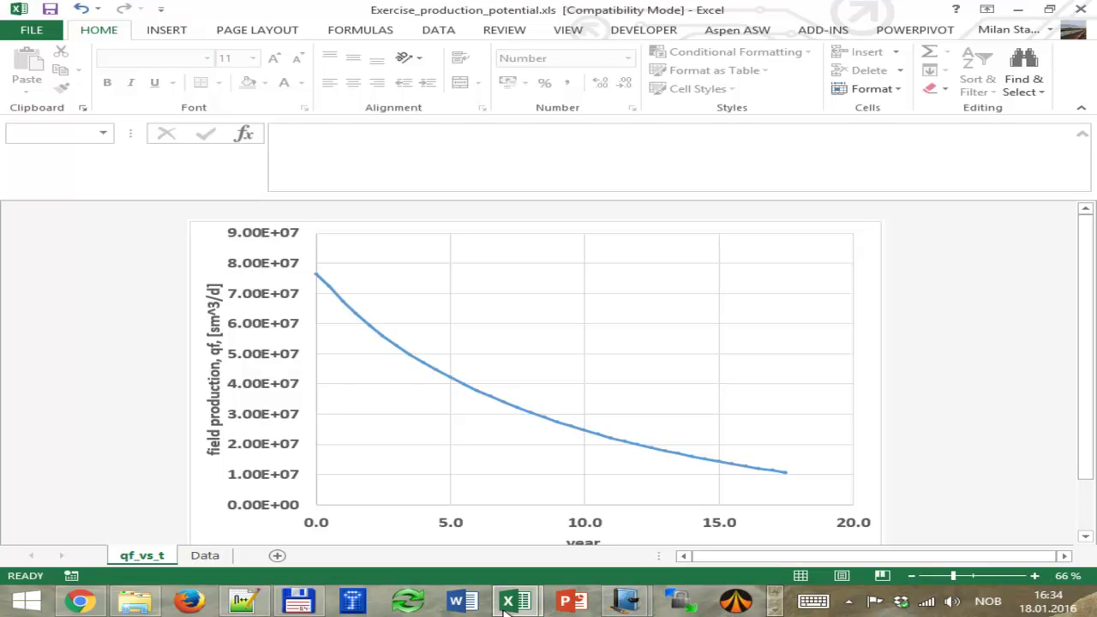
pyautogui.click(773, 611)
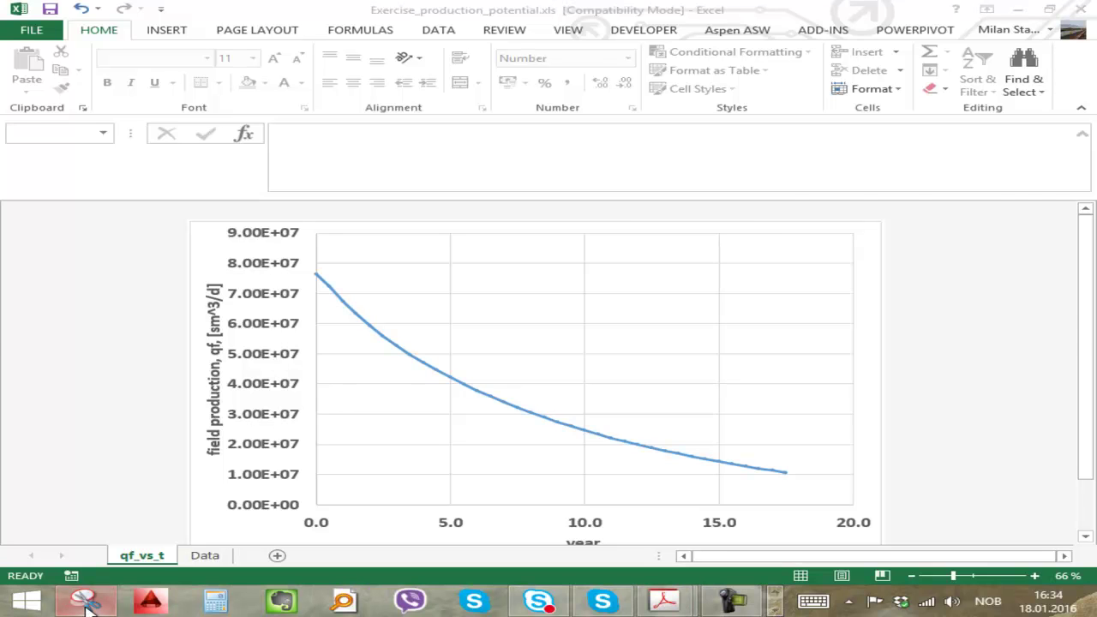
pyautogui.click(86, 599)
pyautogui.click(30, 57)
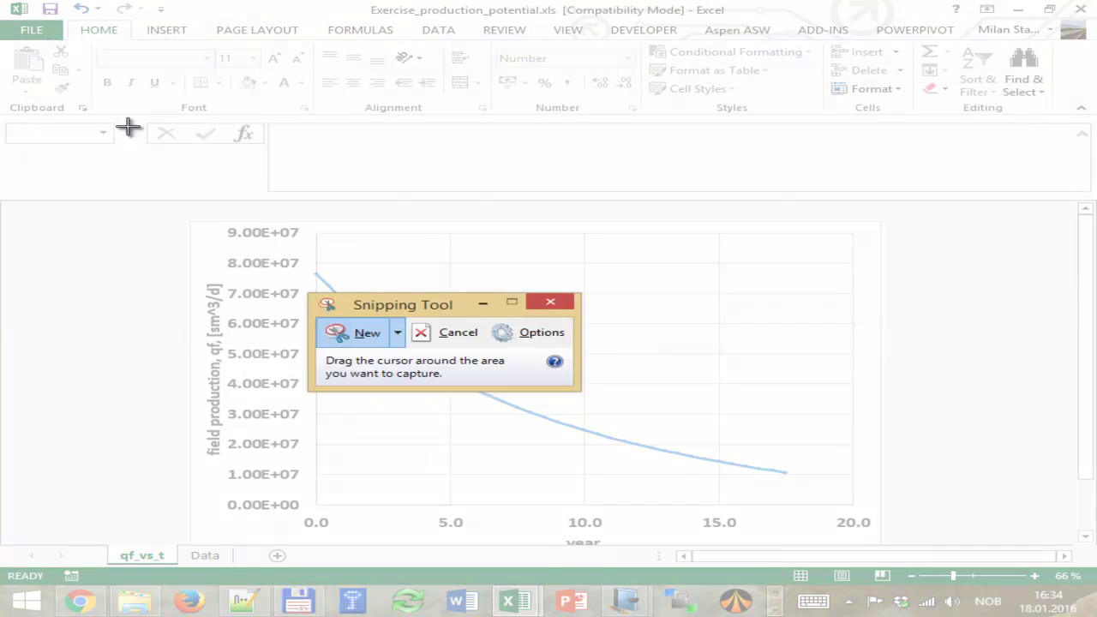
pyautogui.moveTo(204, 222); pyautogui.dragTo(874, 549)
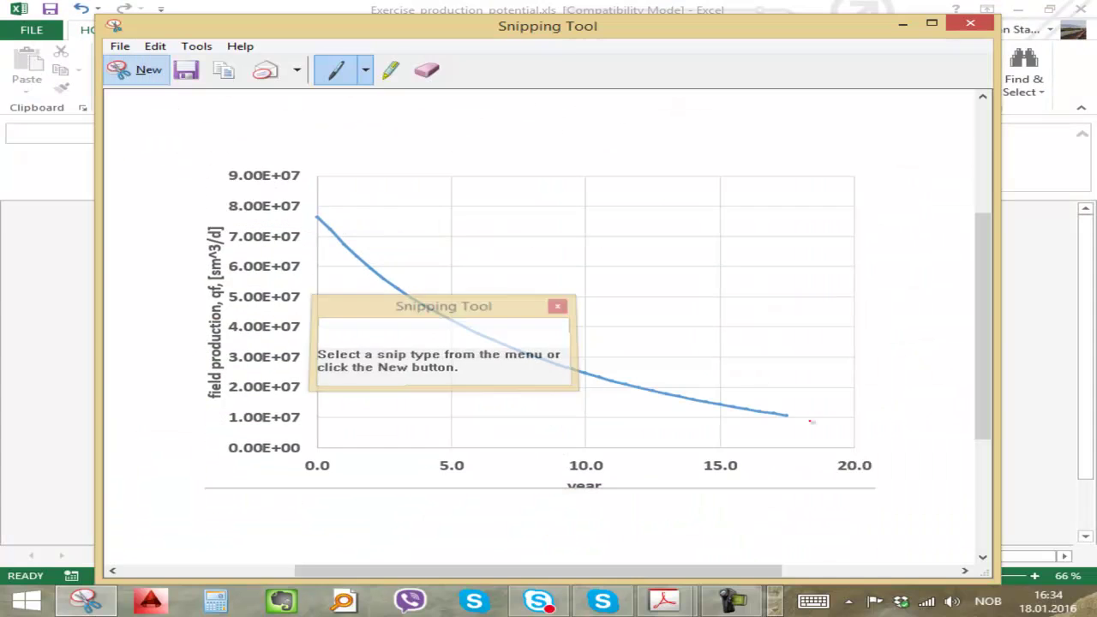
pyautogui.click(970, 24)
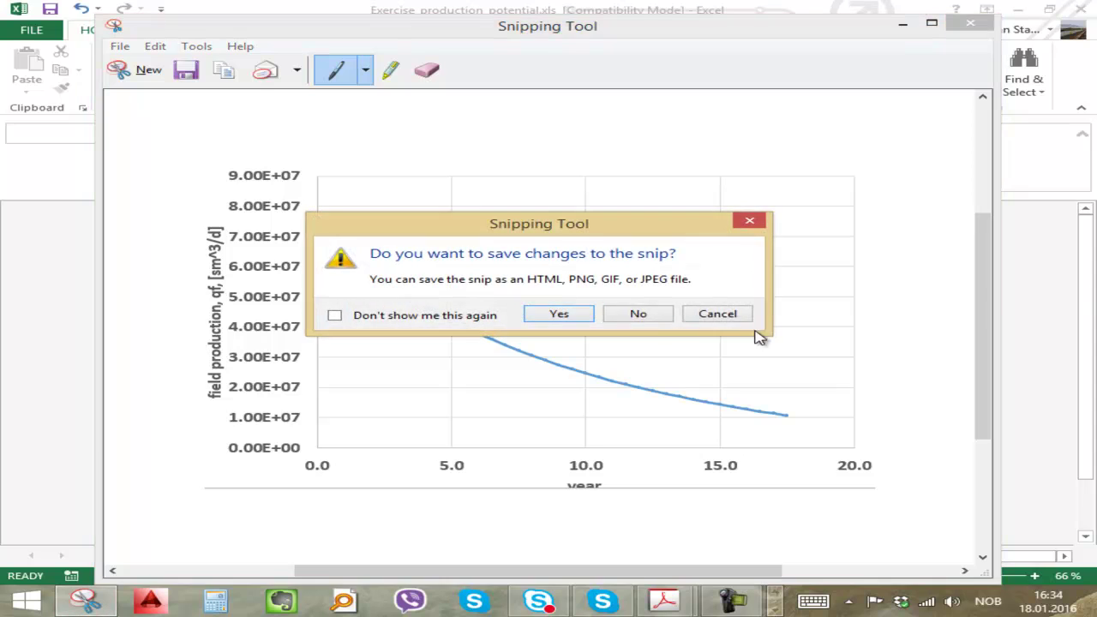
pyautogui.click(636, 314)
pyautogui.scroll(-1, 1087, 302)
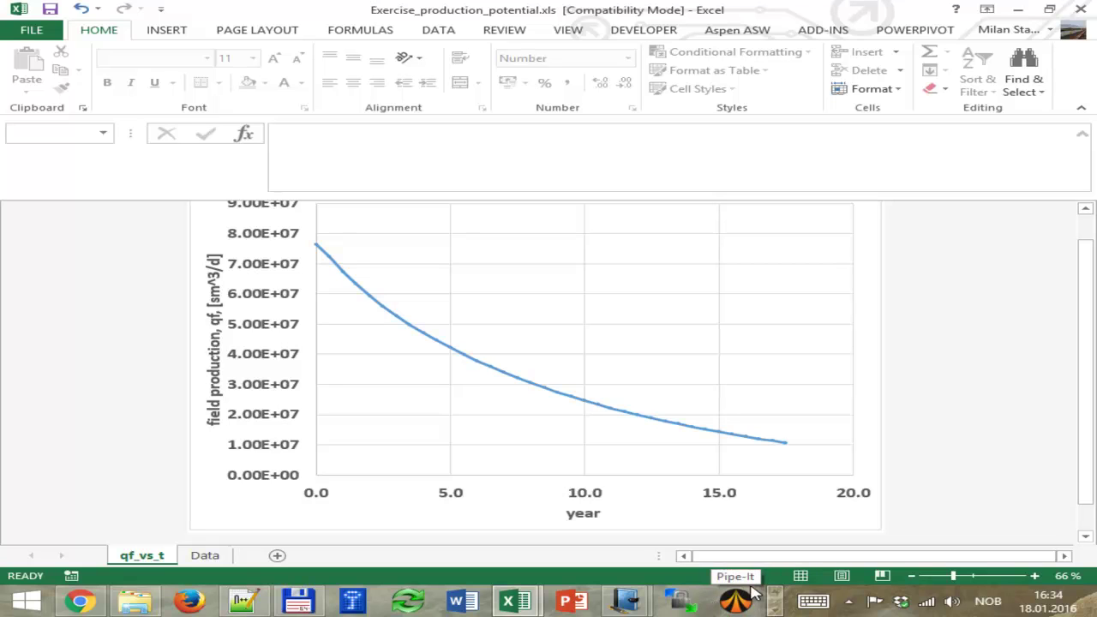
pyautogui.click(775, 607)
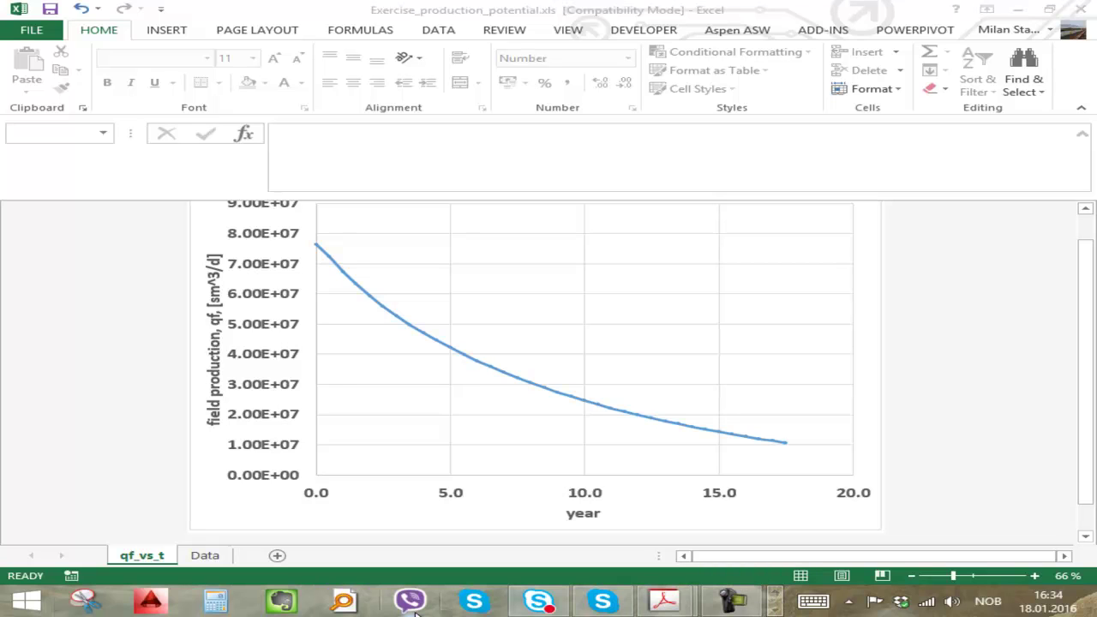
pyautogui.click(774, 608)
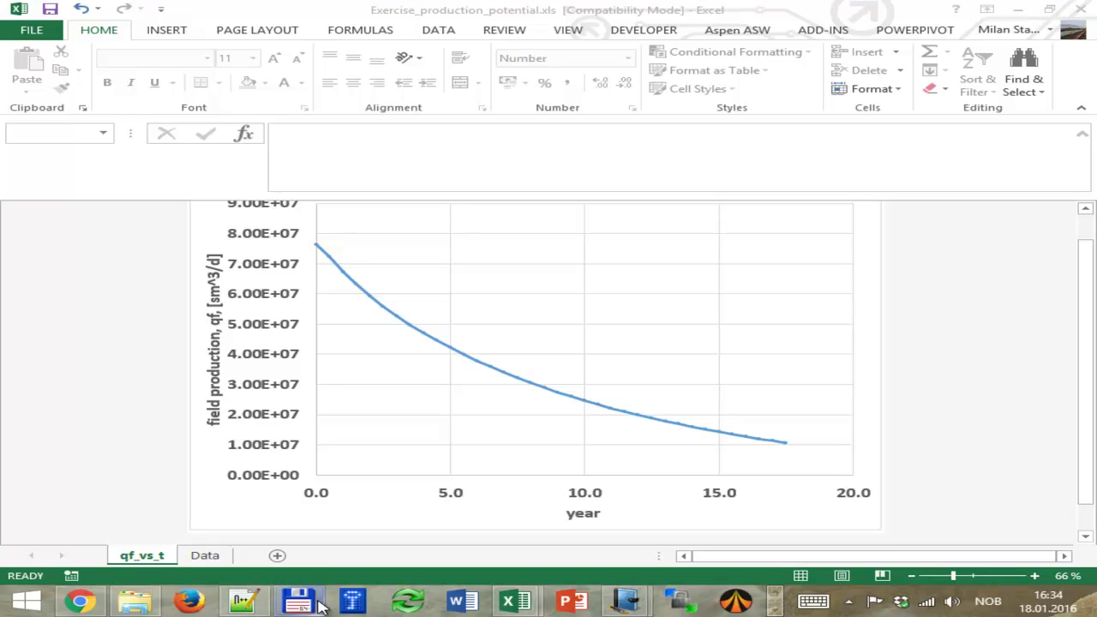
pyautogui.click(775, 608)
pyautogui.click(91, 601)
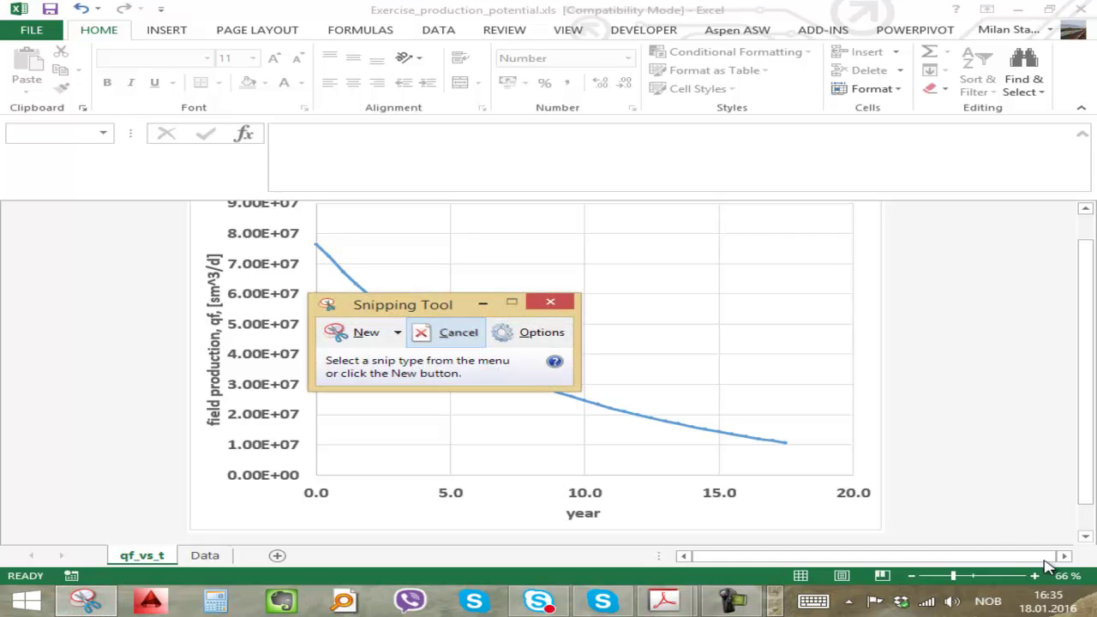
pyautogui.click(550, 301)
# Zoom the chart sheet out to 60%, then capture the whole qf_vs_t chart with Snipping Tool and copy the snip.
pyautogui.click(912, 576)
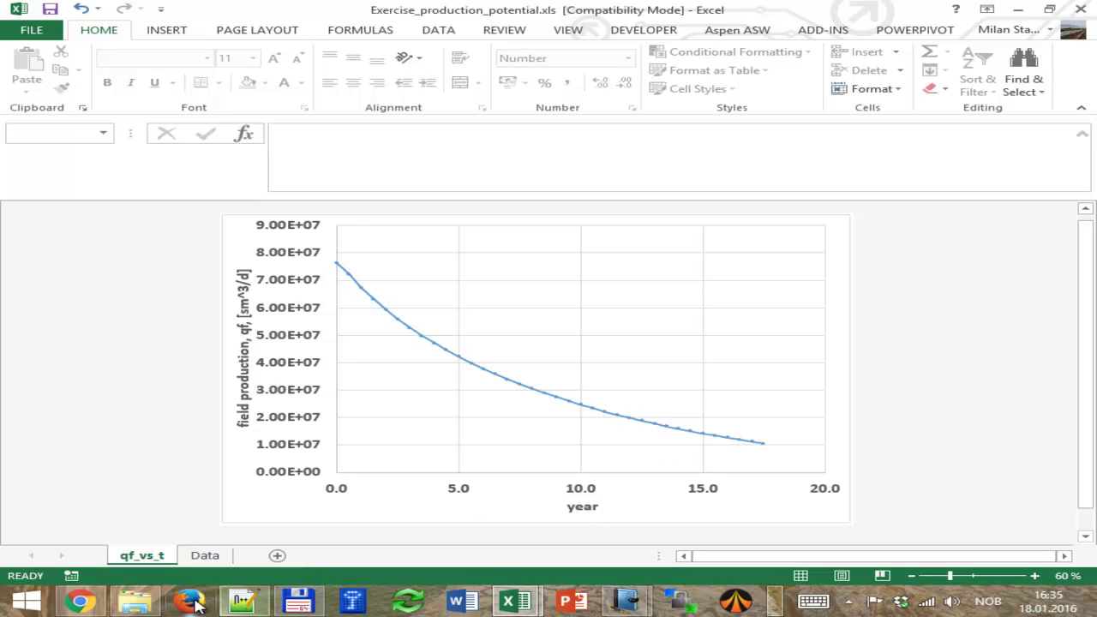
pyautogui.click(774, 610)
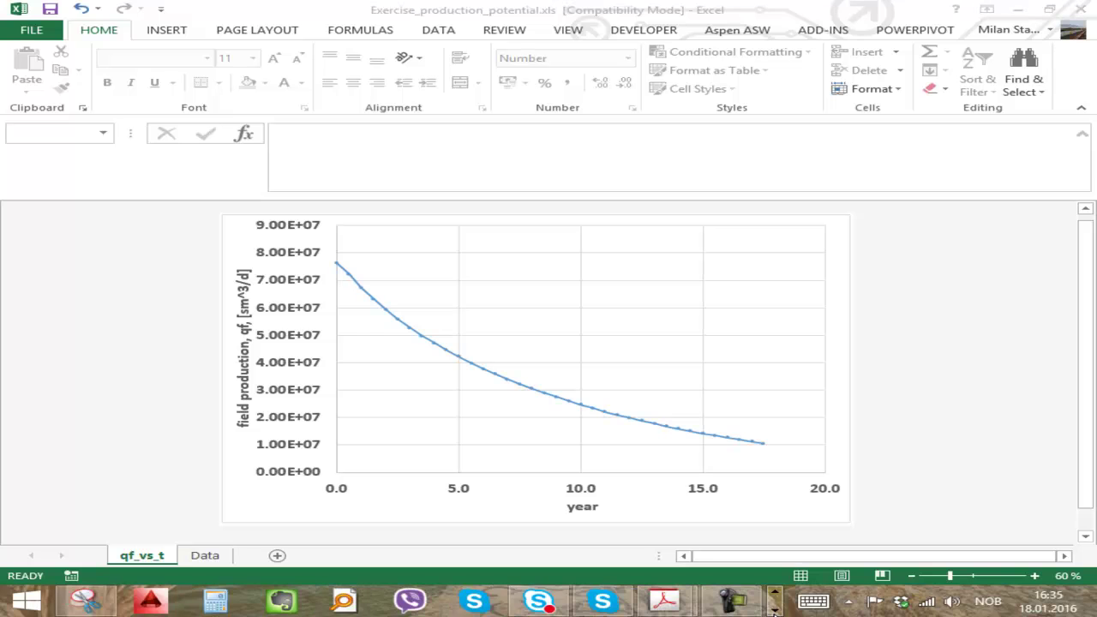
pyautogui.click(109, 609)
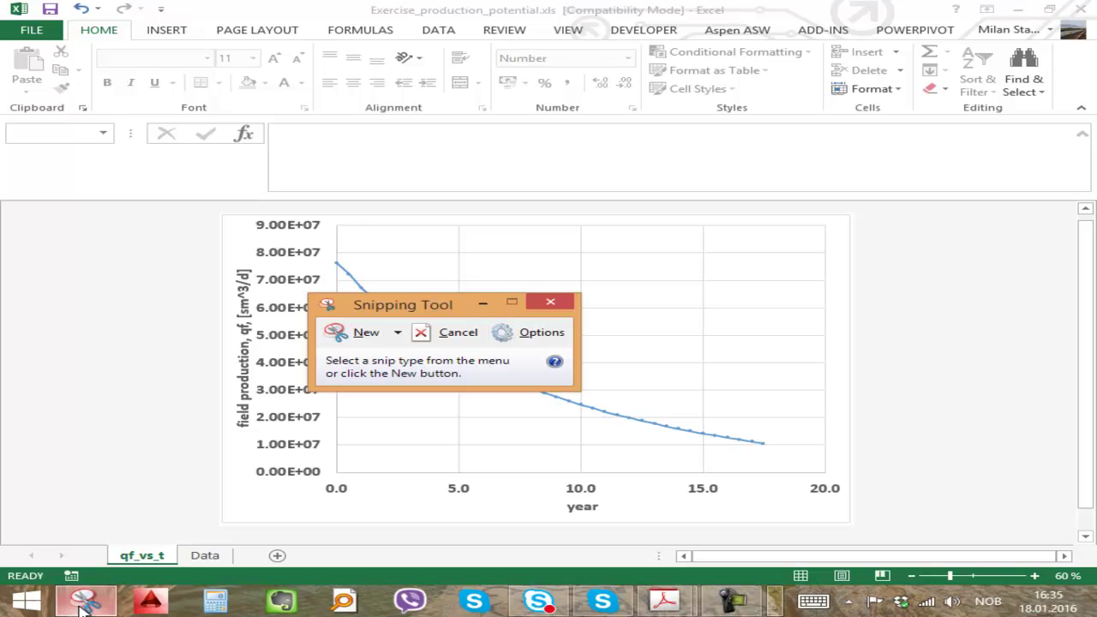
pyautogui.click(356, 331)
pyautogui.moveTo(234, 218); pyautogui.dragTo(846, 516)
pyautogui.click(185, 72)
pyautogui.click(159, 91)
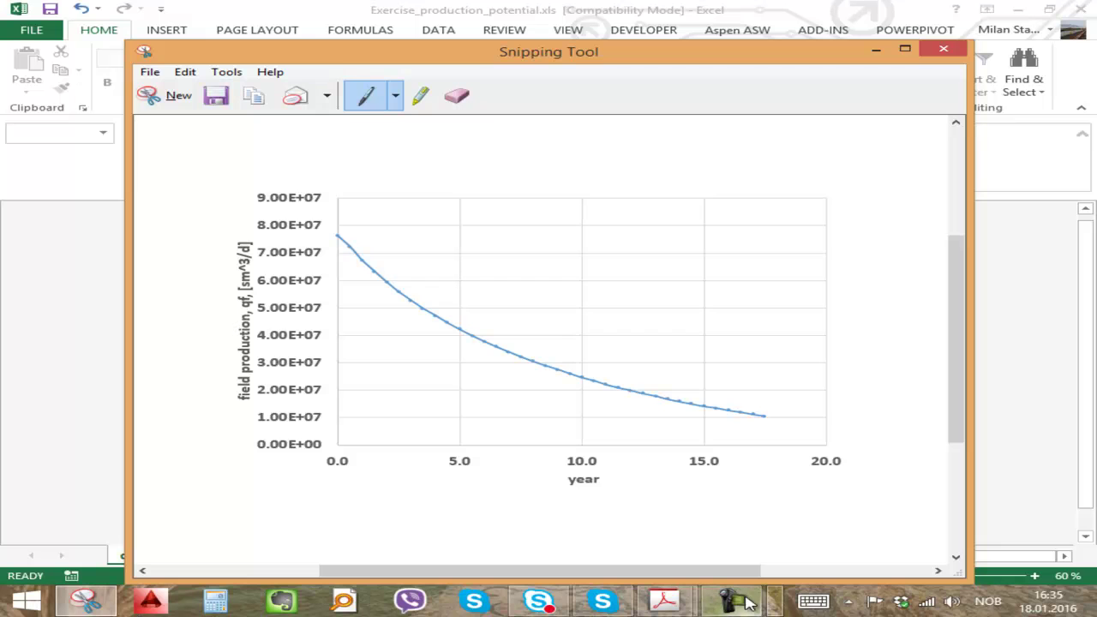
# Switch to 20160118.jnt in Windows Journal, paste the chart snip below the table sketch on page 5, and enlarge it to nearly the page width.
pyautogui.click(774, 607)
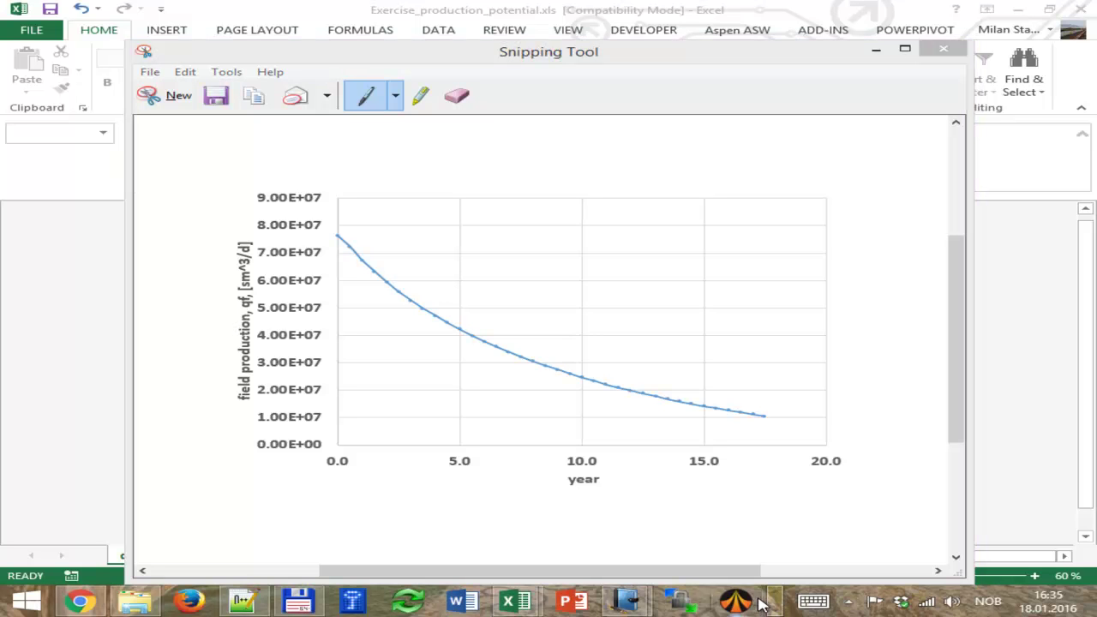
pyautogui.moveTo(611, 606)
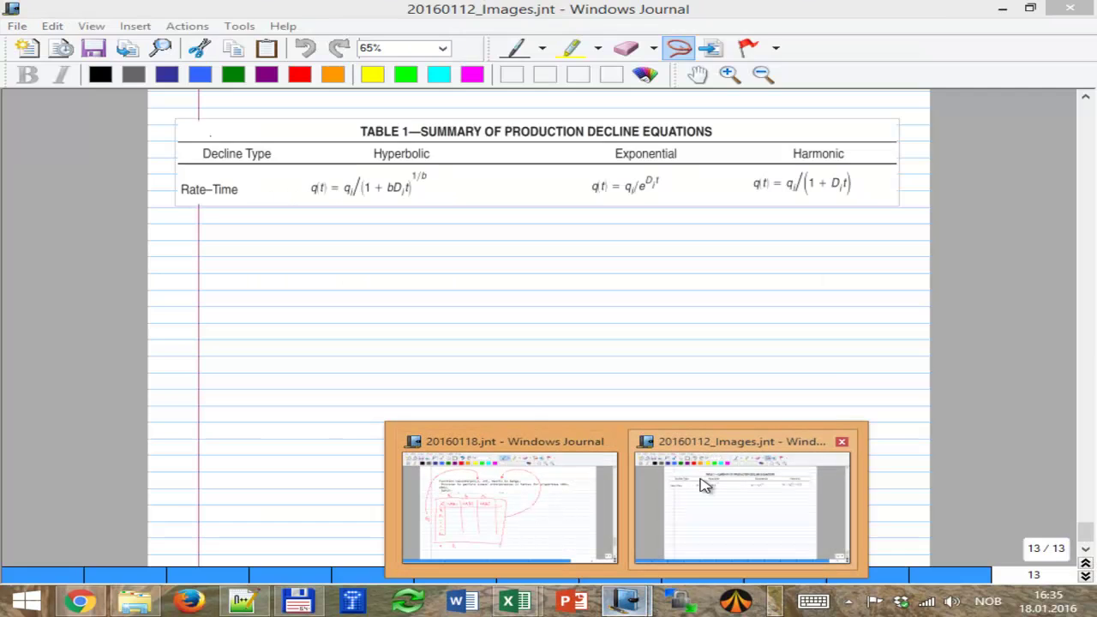
pyautogui.click(551, 504)
pyautogui.scroll(-5, 404, 425)
pyautogui.hotkey('ctrl', 'v')
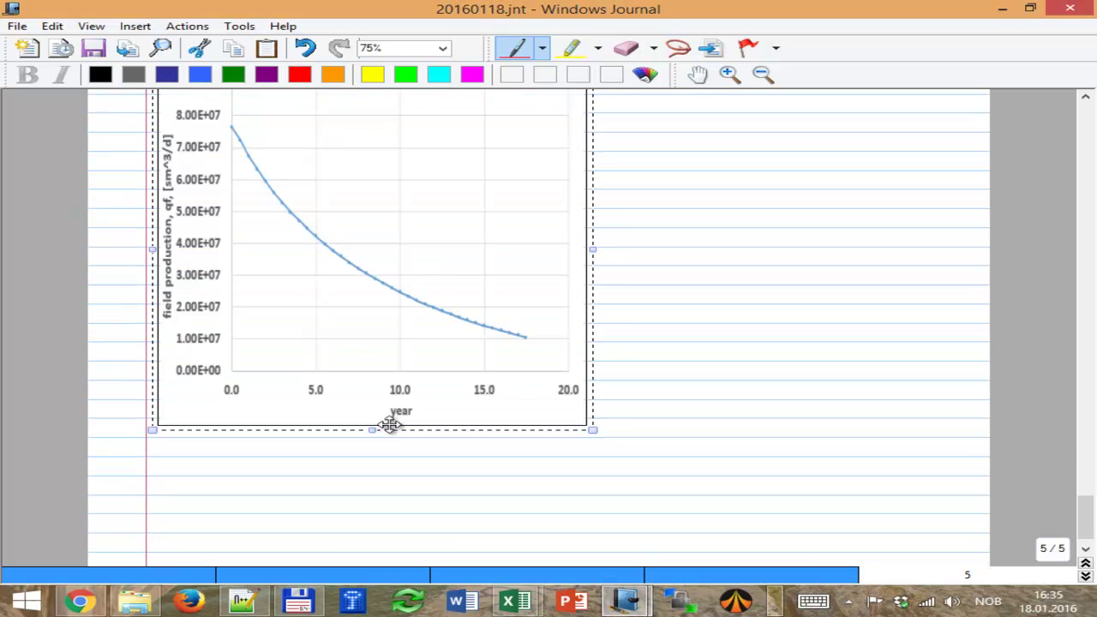
pyautogui.moveTo(434, 277); pyautogui.dragTo(512, 308)
pyautogui.moveTo(615, 277); pyautogui.dragTo(858, 277)
pyautogui.moveTo(515, 459); pyautogui.dragTo(529, 517)
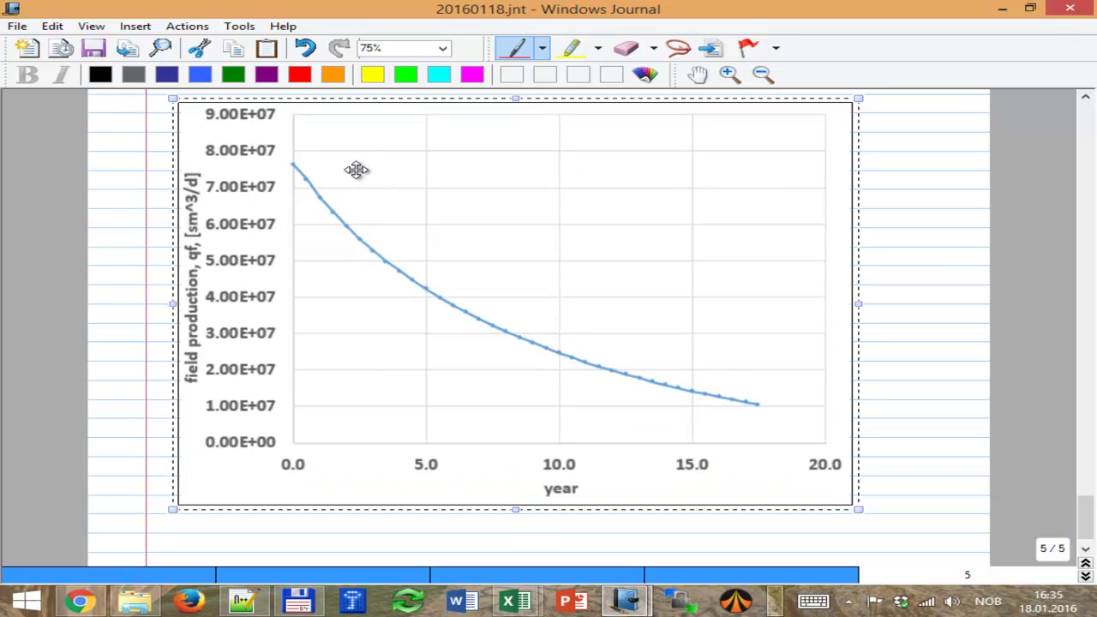
# Draw four small red stair steps along the start of the pasted production curve with the pen, then review the page's interpolation sketch.
pyautogui.click(506, 50)
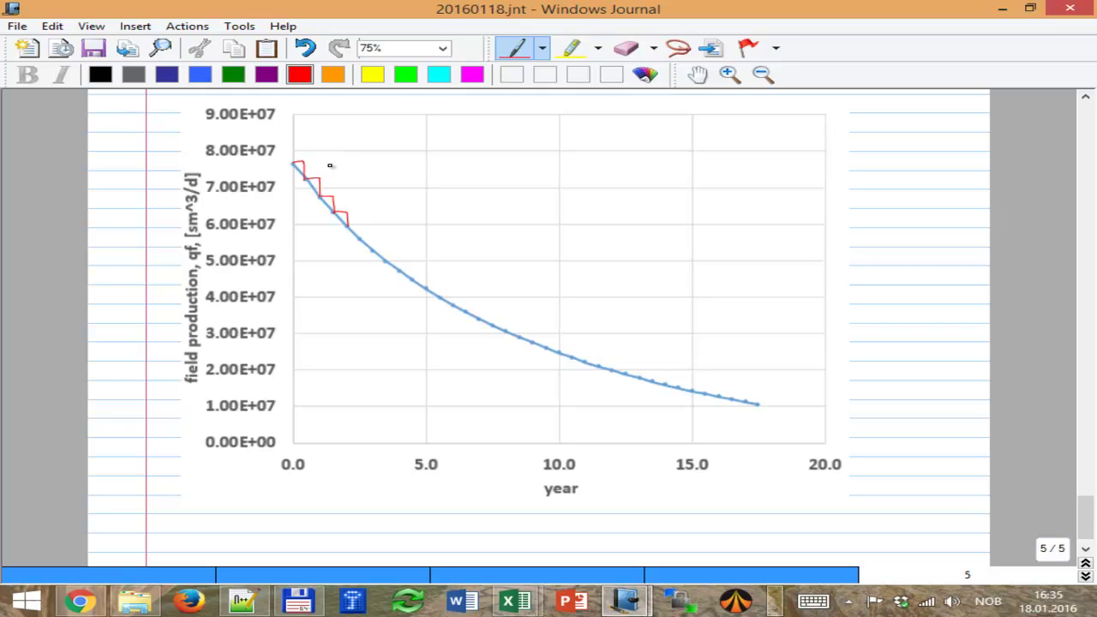
pyautogui.scroll(-1, 329, 165)
pyautogui.scroll(6, 592, 353)
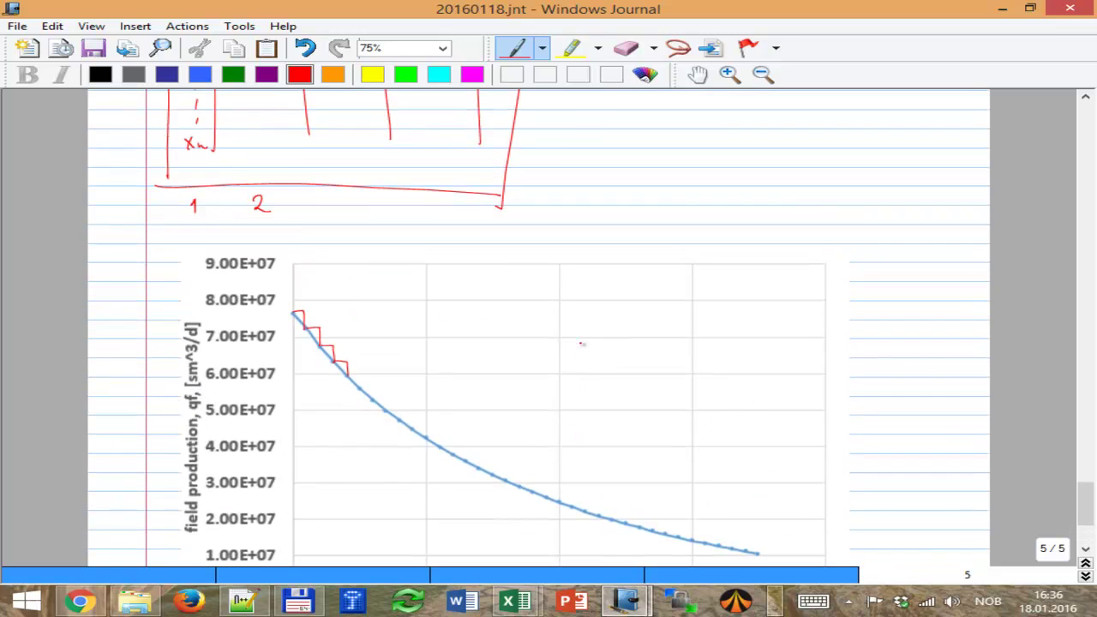
pyautogui.scroll(3, 581, 342)
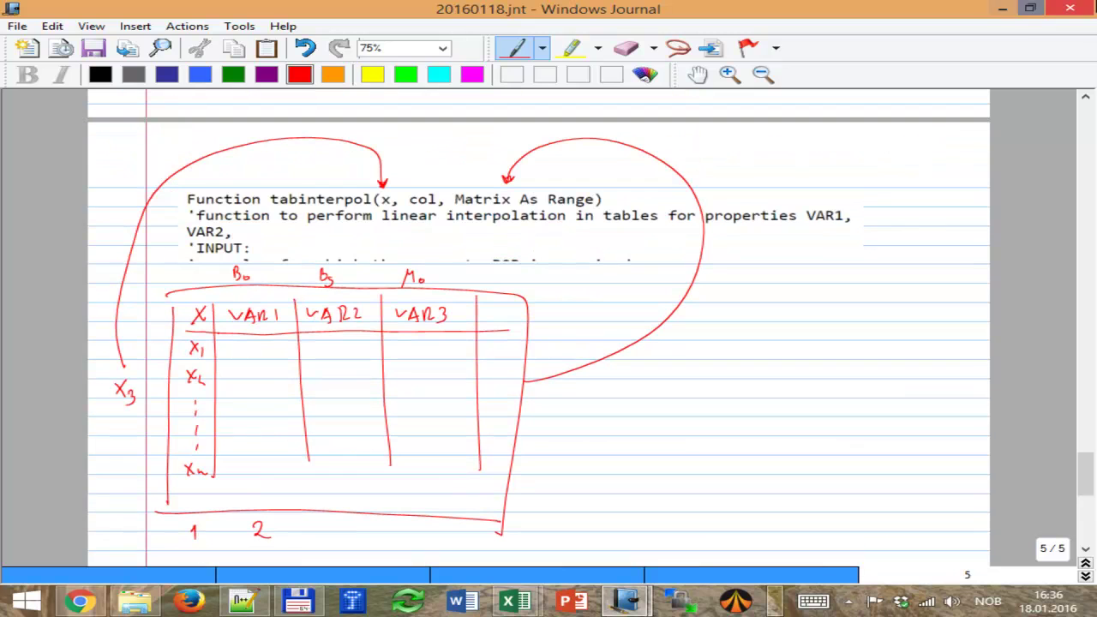
# Switch back to Exercise_production_potential.xls in Excel and go to the start of the Data sheet.
pyautogui.click(1008, 21)
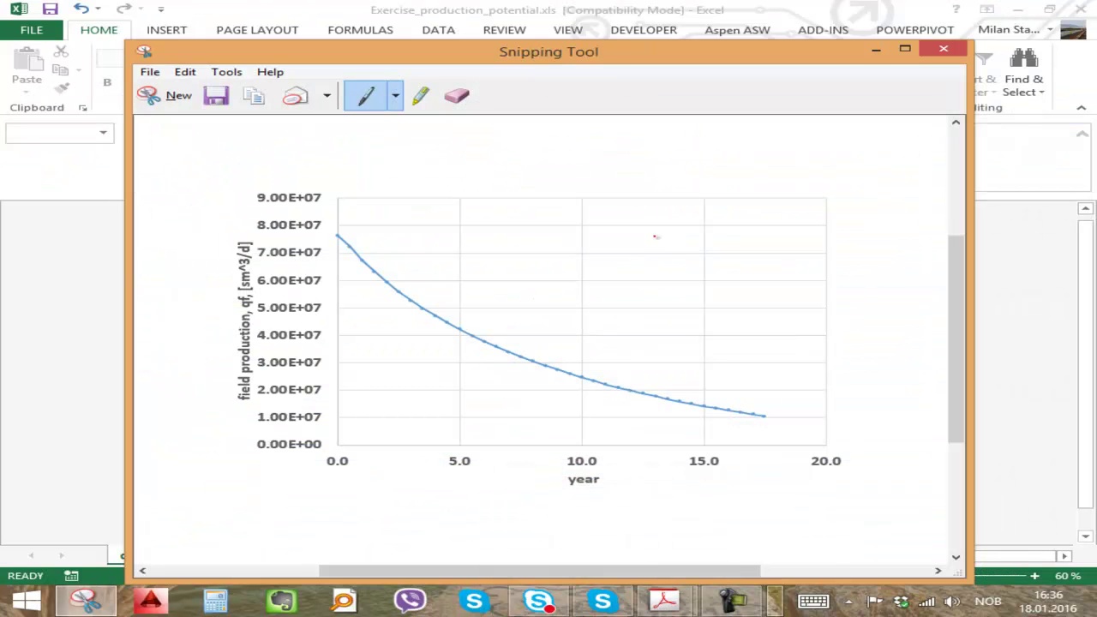
pyautogui.click(383, 8)
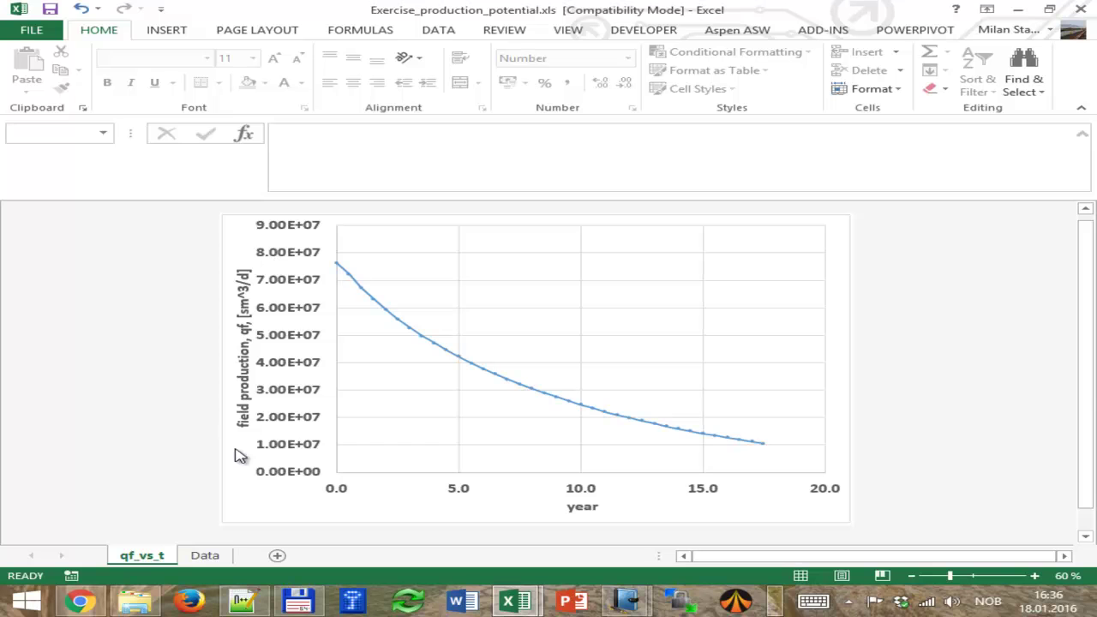
pyautogui.click(205, 555)
pyautogui.scroll(9, 270, 414)
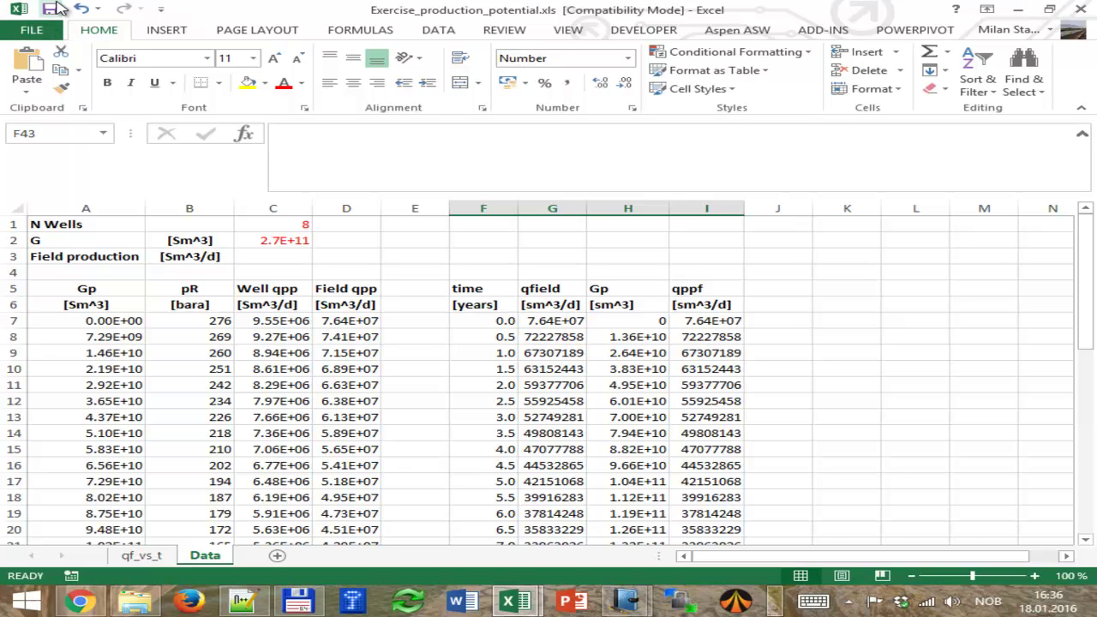
# Save a copy of the workbook to the Desktop as Exercise_production_potential_plateau.xls.
pyautogui.click(38, 38)
pyautogui.click(49, 189)
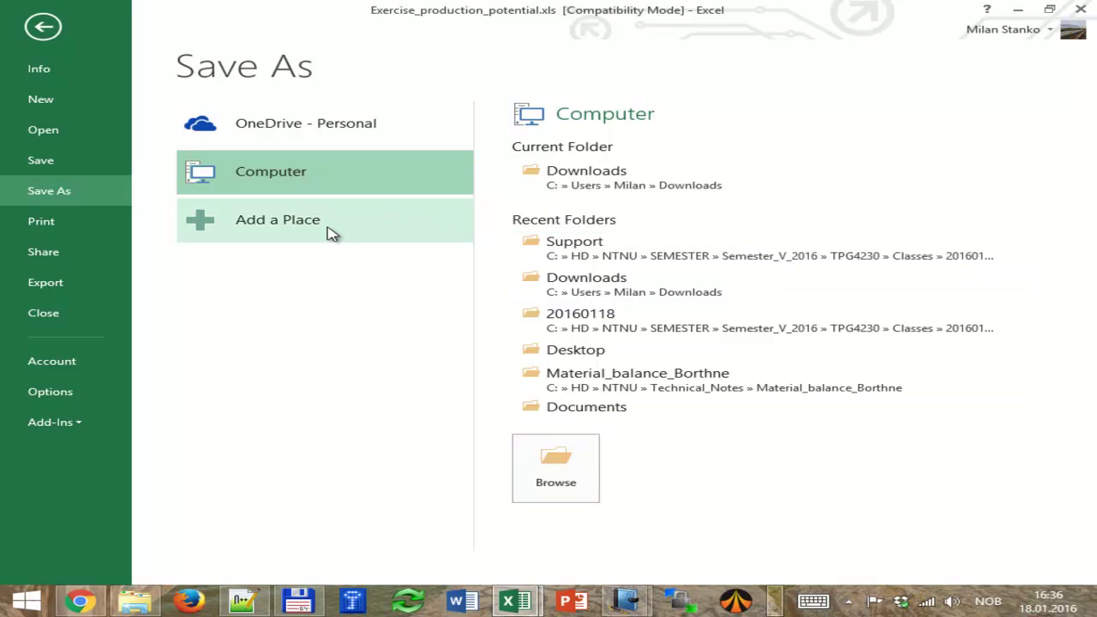
pyautogui.click(573, 355)
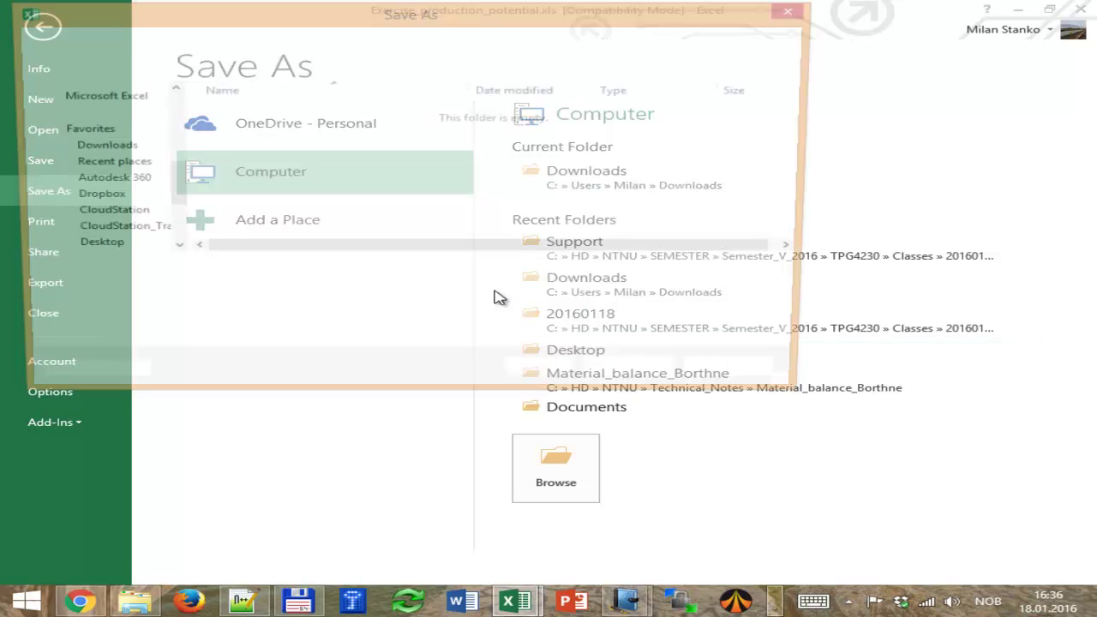
pyautogui.click(318, 273)
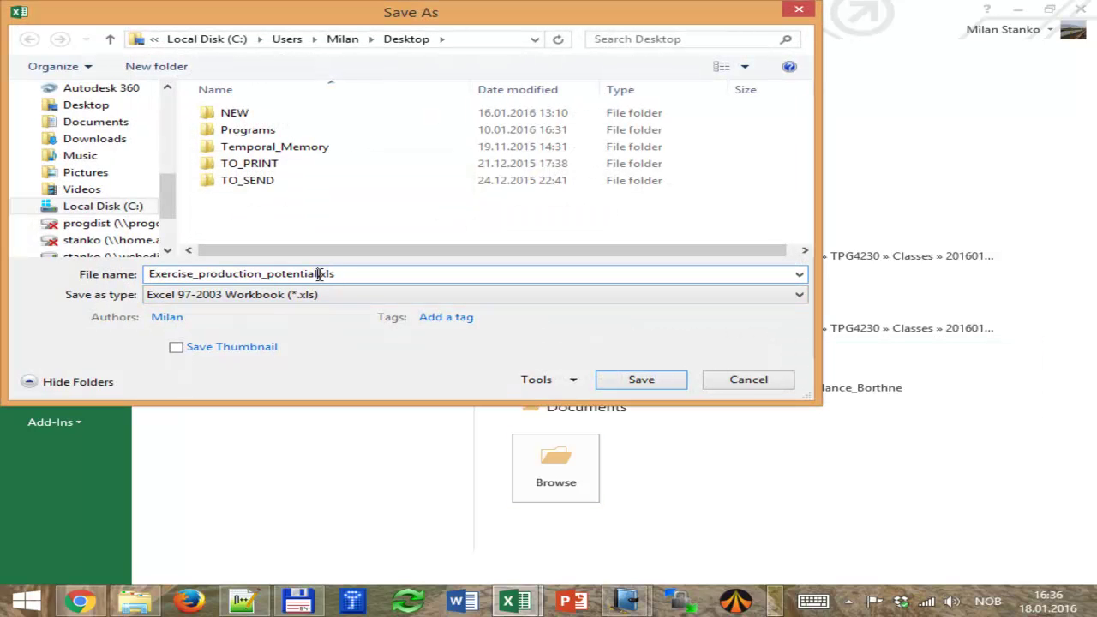
pyautogui.write('_plateau')
pyautogui.press('Return')
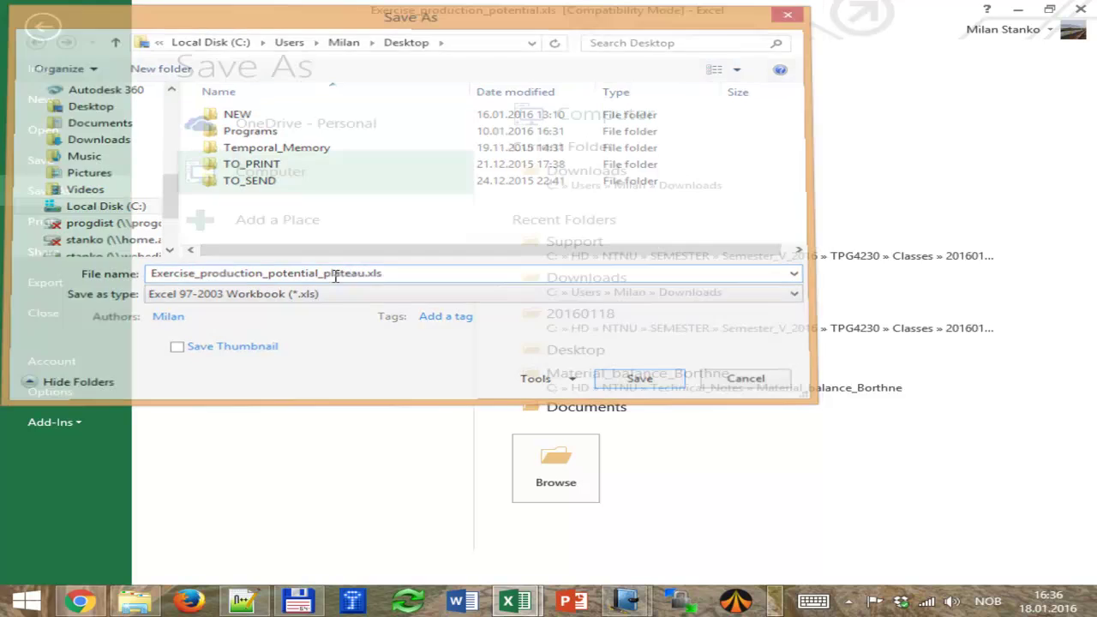
# Enter 20e6 as the field production rate in C3 of the Data sheet.
pyautogui.click(557, 318)
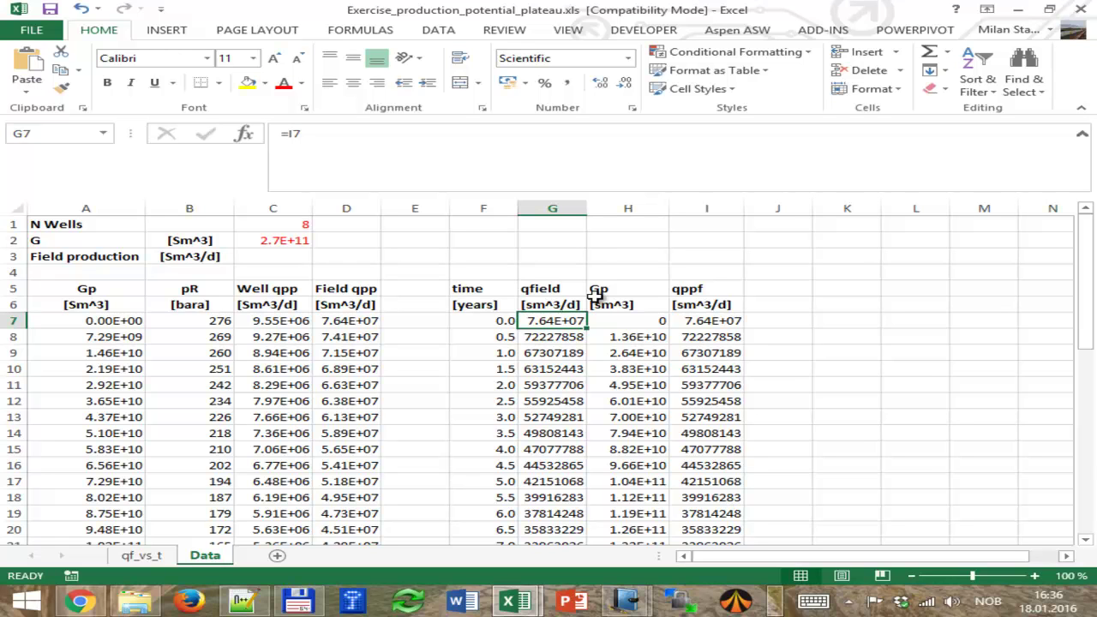
pyautogui.click(287, 257)
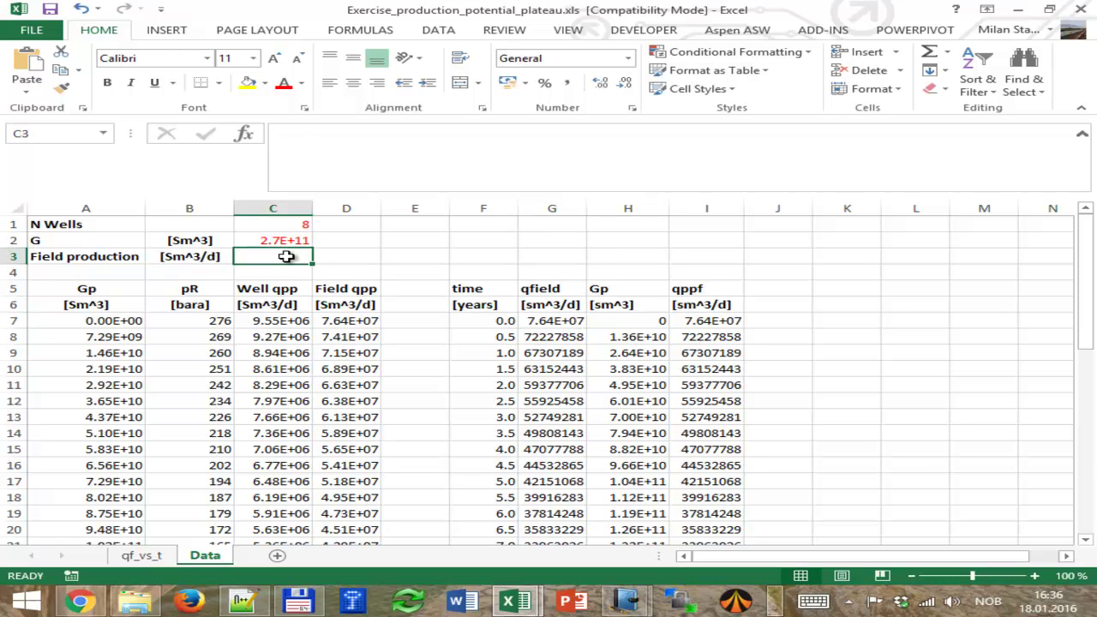
pyautogui.write('20e6')
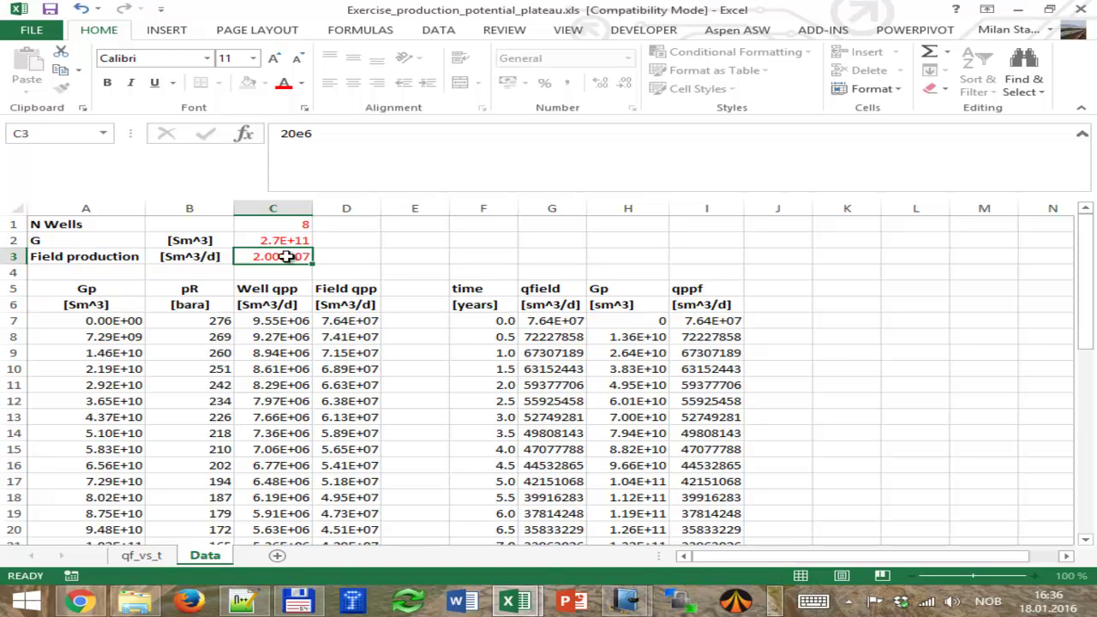
pyautogui.press('Return')
# Replace the qfield formula at time 0.0 (G7) with the constant 20E6.
pyautogui.click(549, 322)
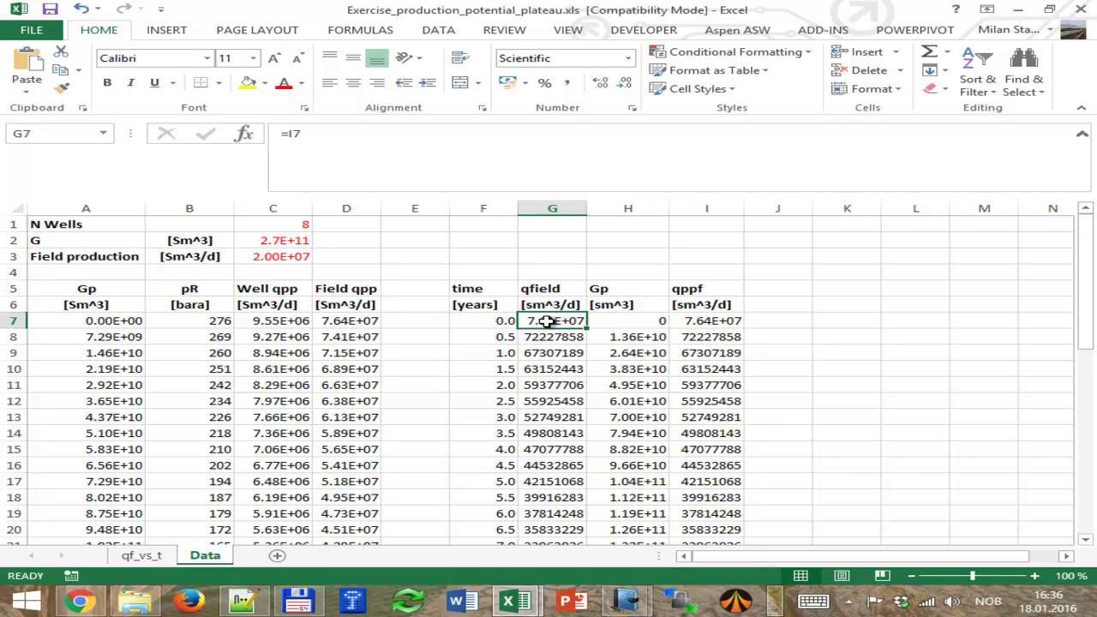
pyautogui.write('20E6')
pyautogui.press('Return')
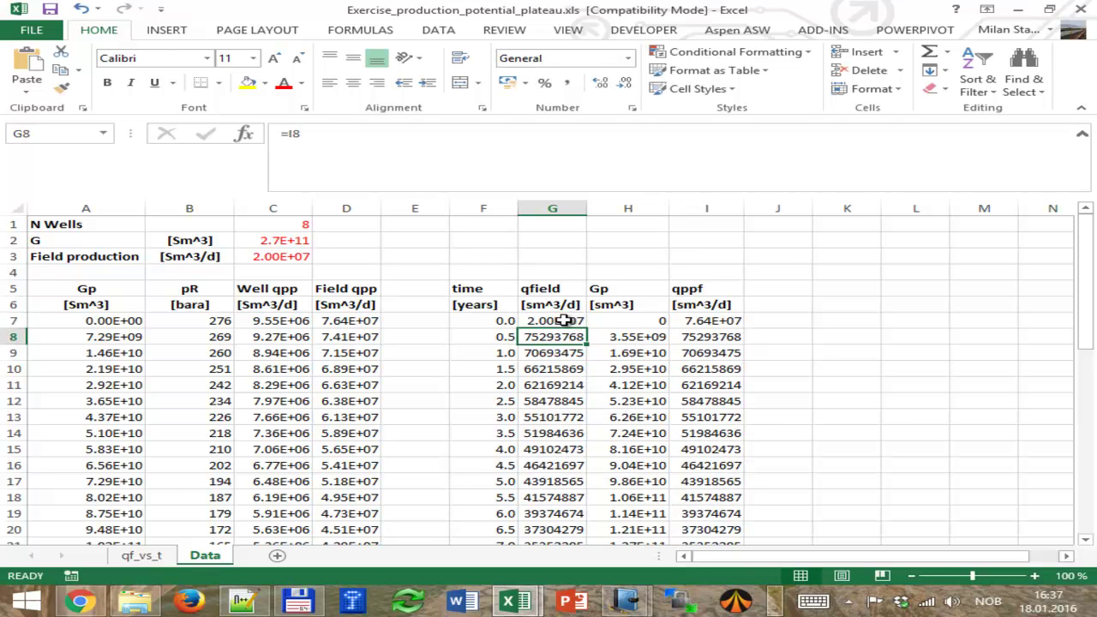
pyautogui.click(563, 320)
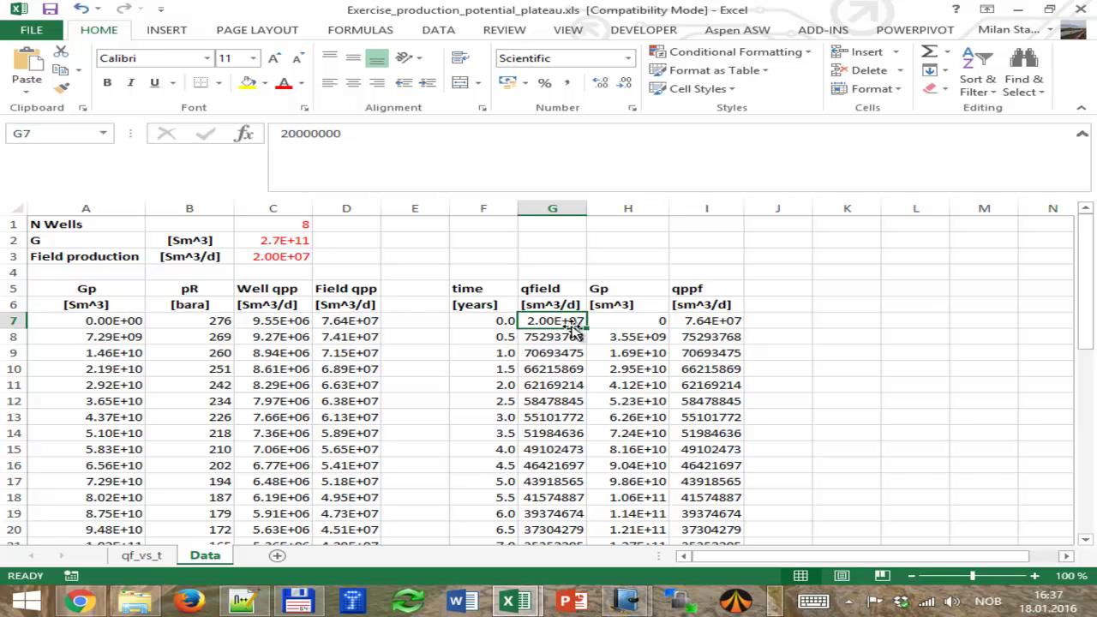
# Fill the constant rate from G7 down the qfield column to the 17.5-year row (G42).
pyautogui.click(706, 322)
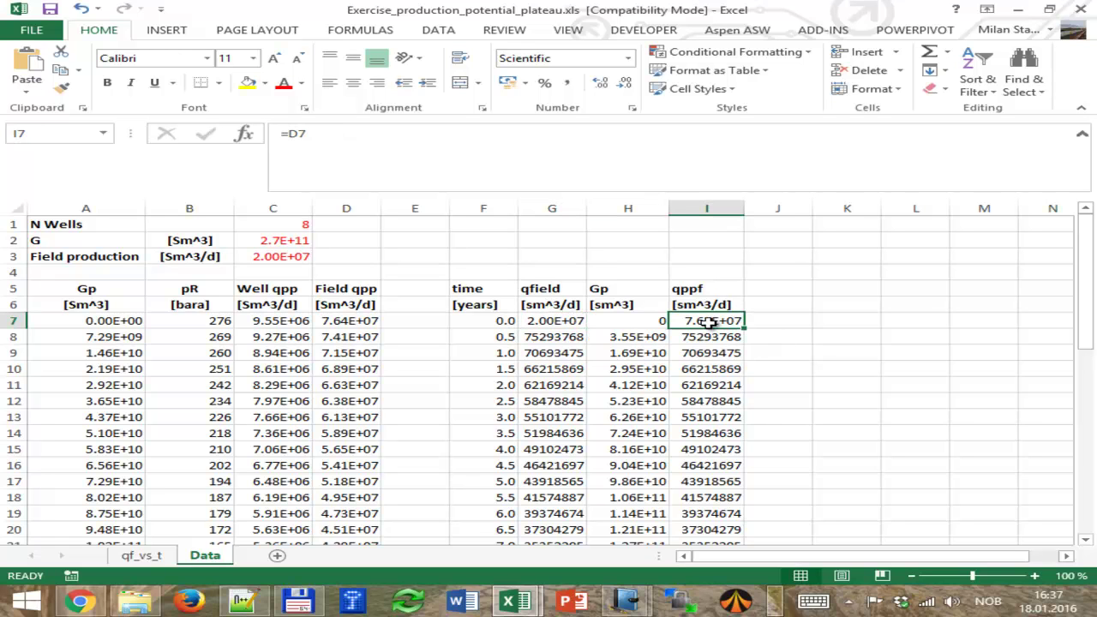
pyautogui.click(566, 323)
pyautogui.moveTo(586, 328); pyautogui.dragTo(540, 514)
pyautogui.scroll(8, 523, 505)
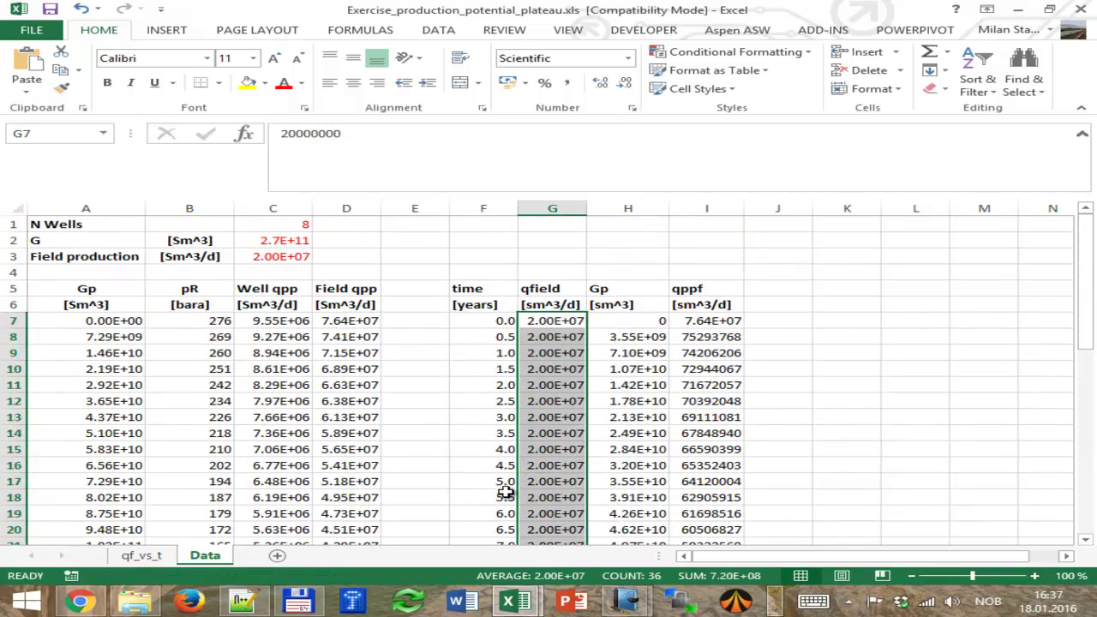
pyautogui.click(549, 324)
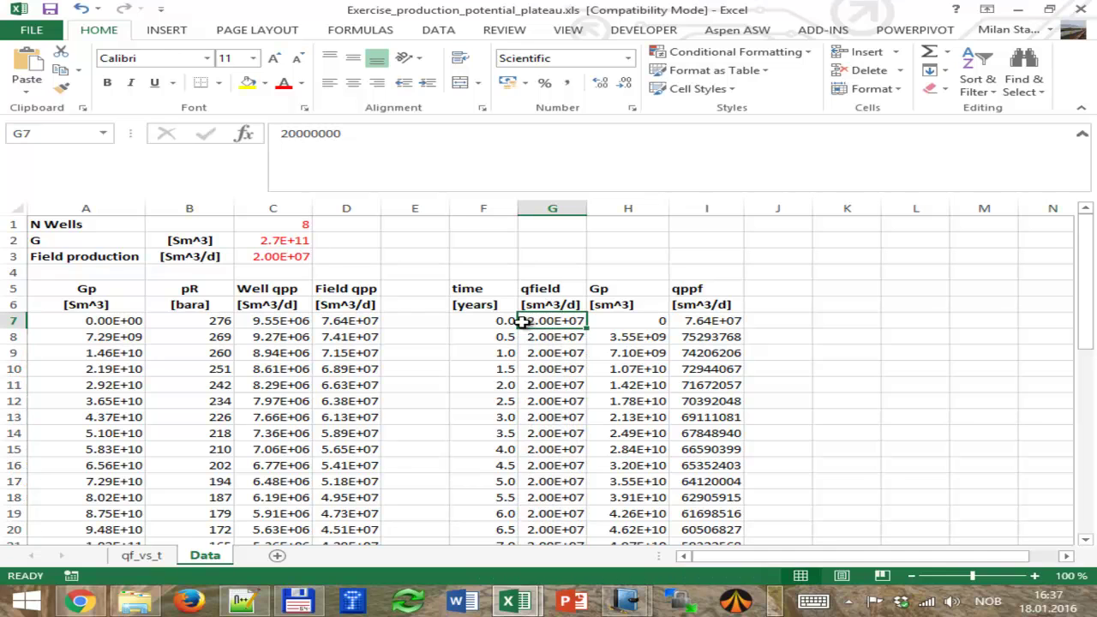
# Format the qppf values in I7:I42 with the Scientific number category.
pyautogui.click(709, 322)
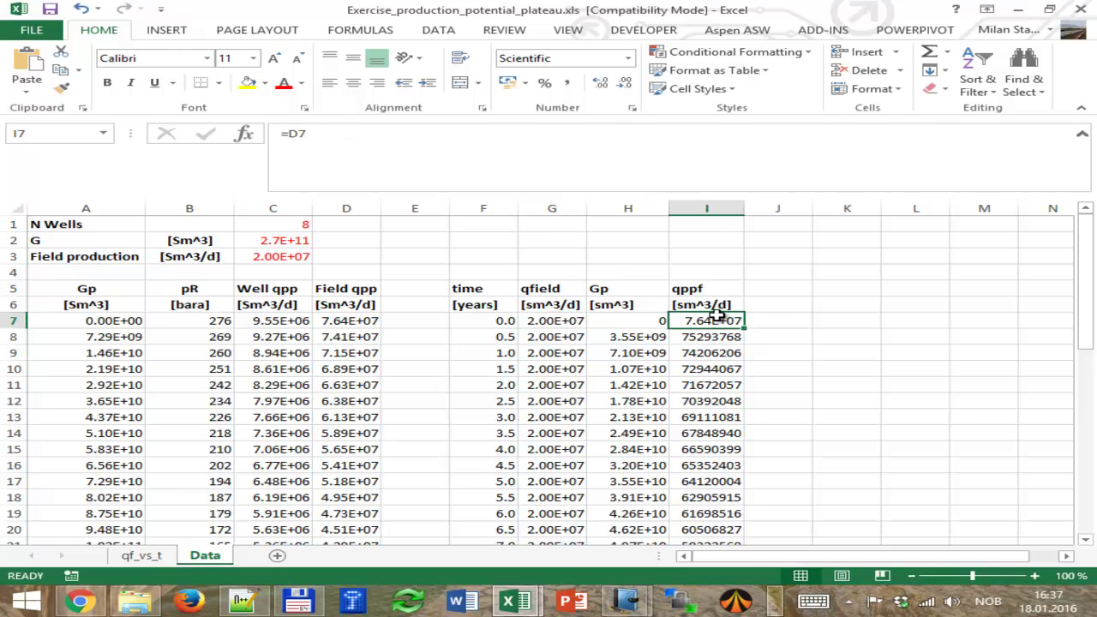
pyautogui.hotkey('ctrl', 'shift', 'Down')
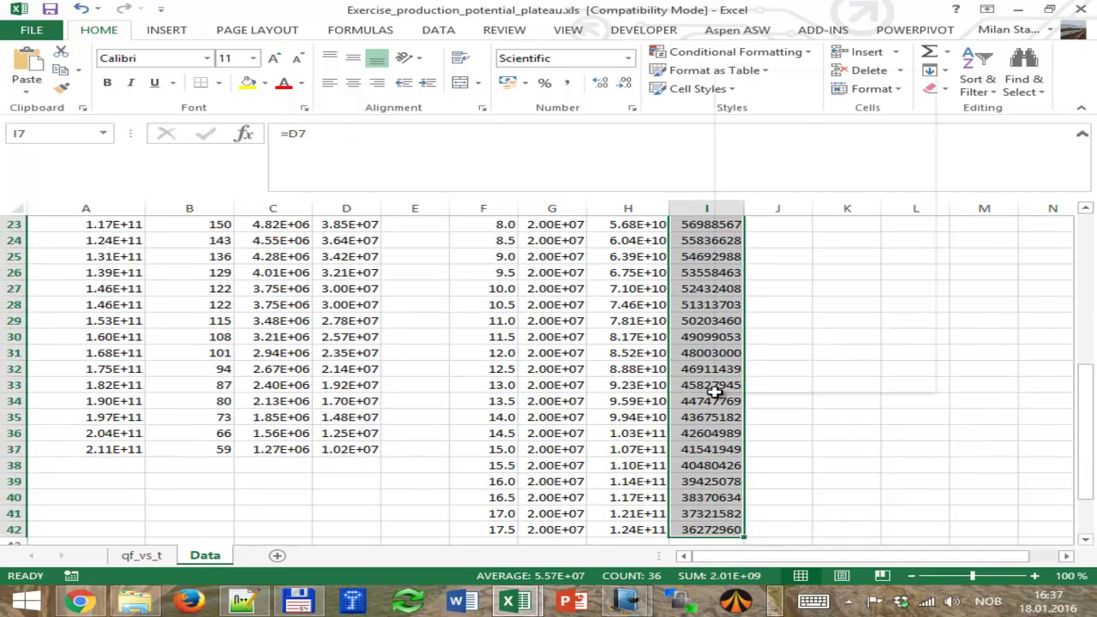
pyautogui.rightClick(714, 391)
pyautogui.click(737, 324)
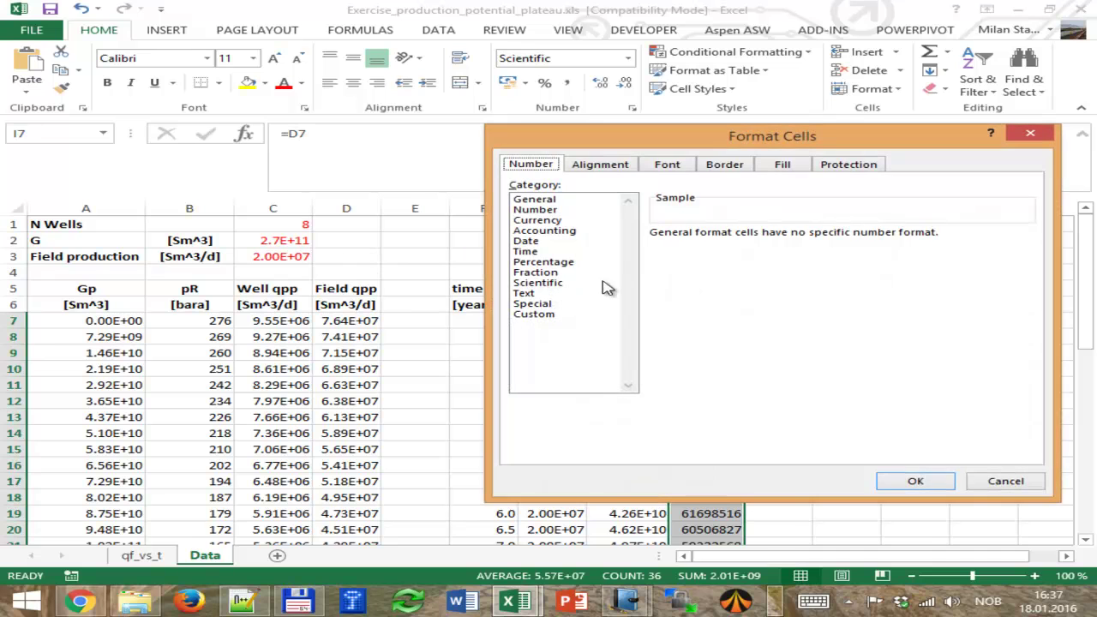
pyautogui.click(557, 283)
pyautogui.click(937, 485)
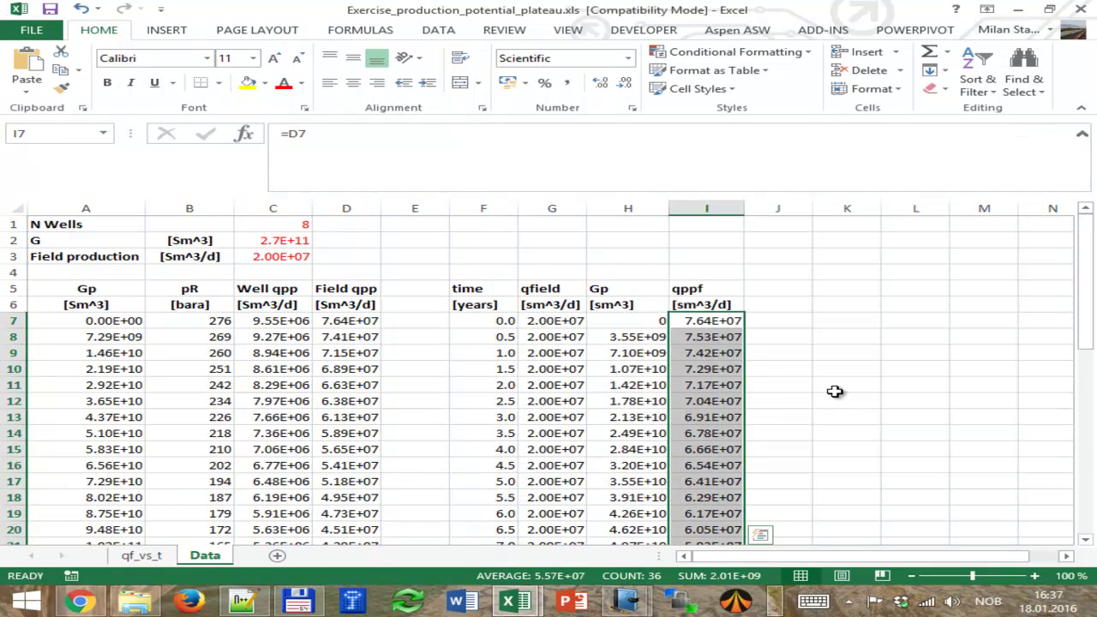
pyautogui.click(818, 335)
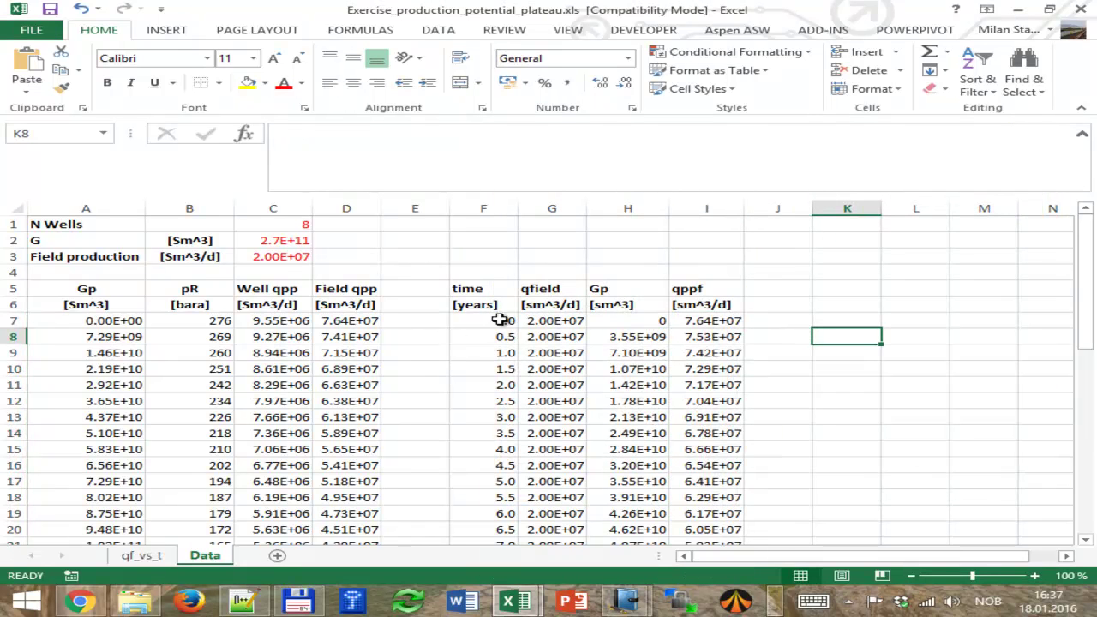
# Examine the qfield and Gp entries in rows 7 and 8, and compare qppf with qfield down to 17.5 years.
pyautogui.click(643, 319)
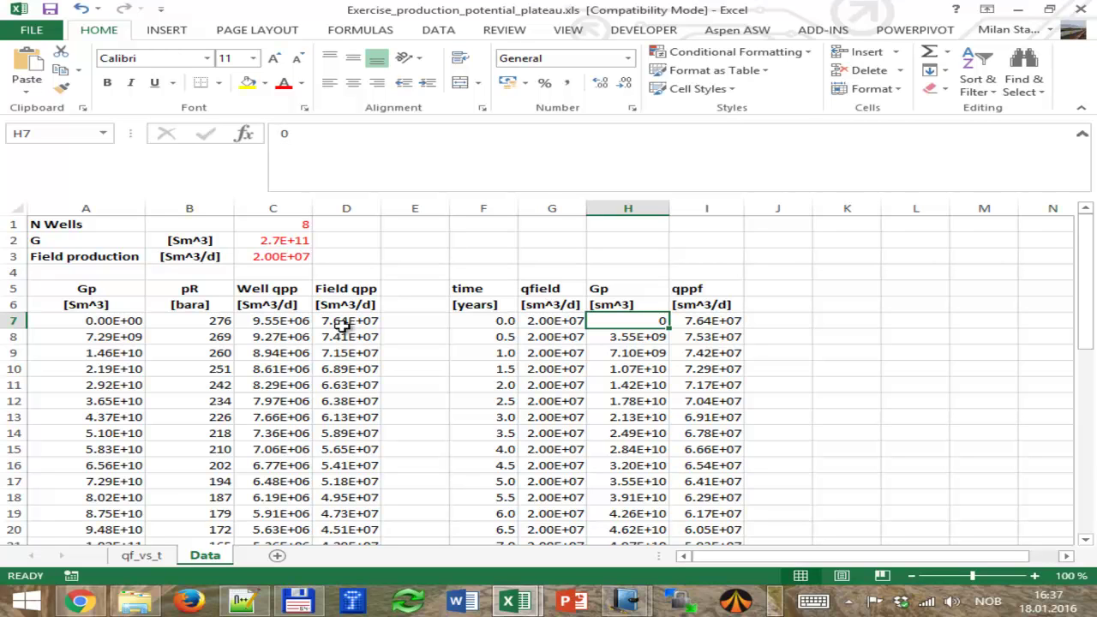
pyautogui.click(545, 326)
pyautogui.click(552, 337)
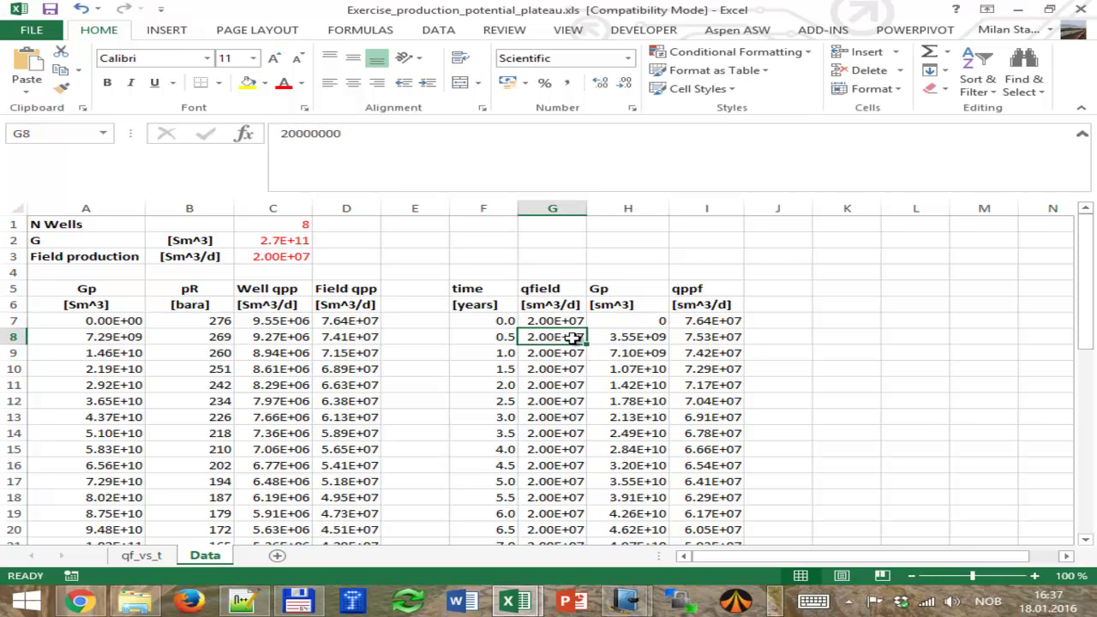
pyautogui.click(652, 339)
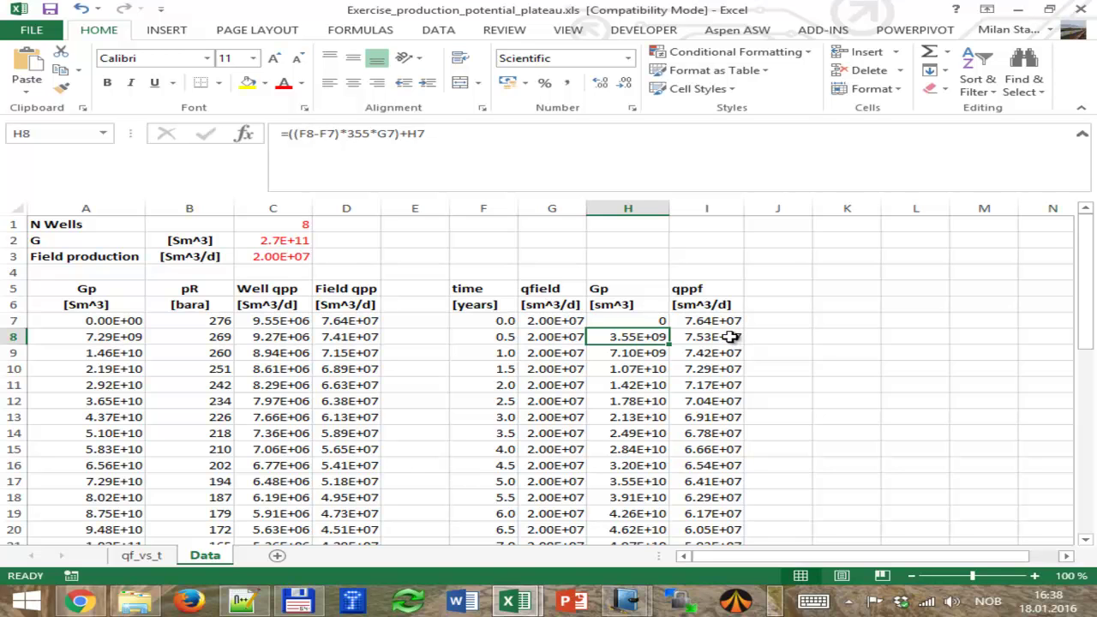
pyautogui.scroll(-2, 673, 387)
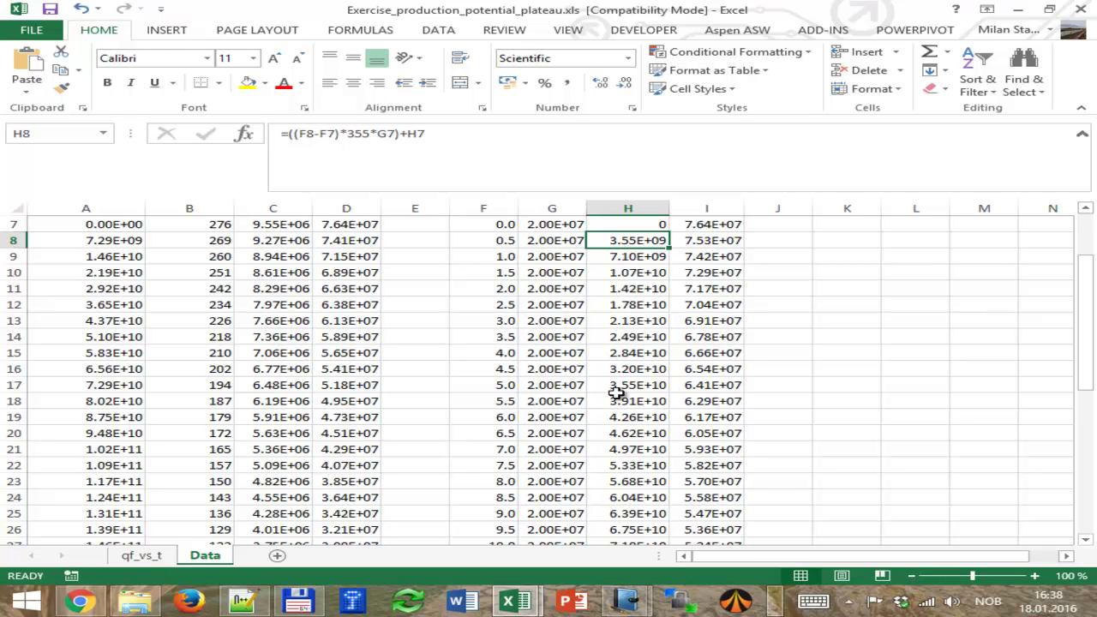
pyautogui.scroll(2, 614, 392)
pyautogui.scroll(-8, 625, 358)
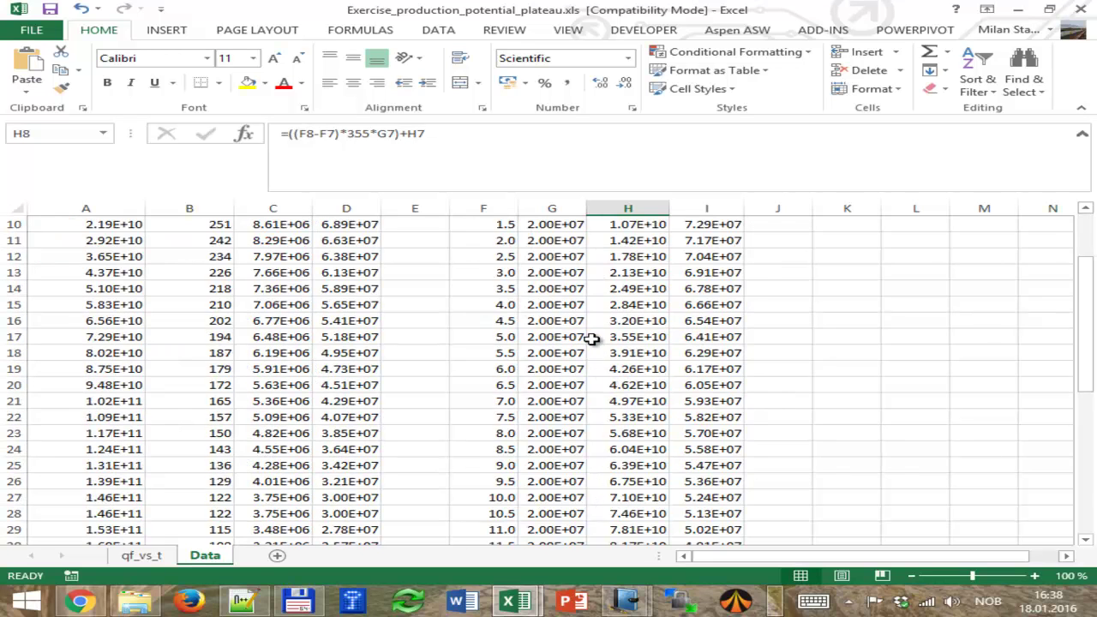
pyautogui.scroll(3, 536, 463)
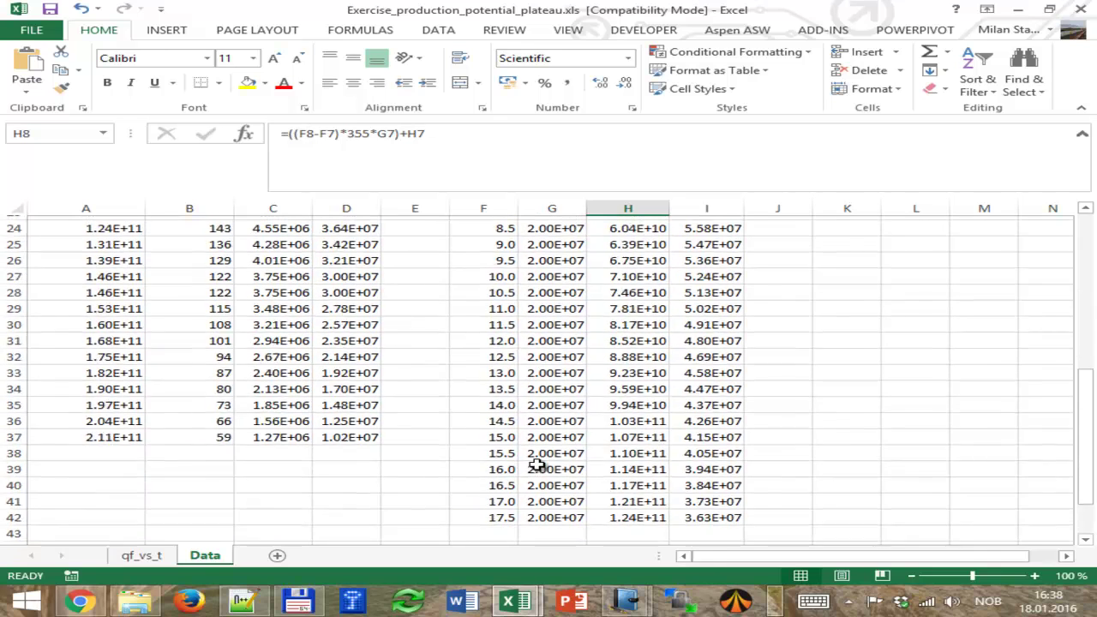
pyautogui.scroll(-5, 642, 432)
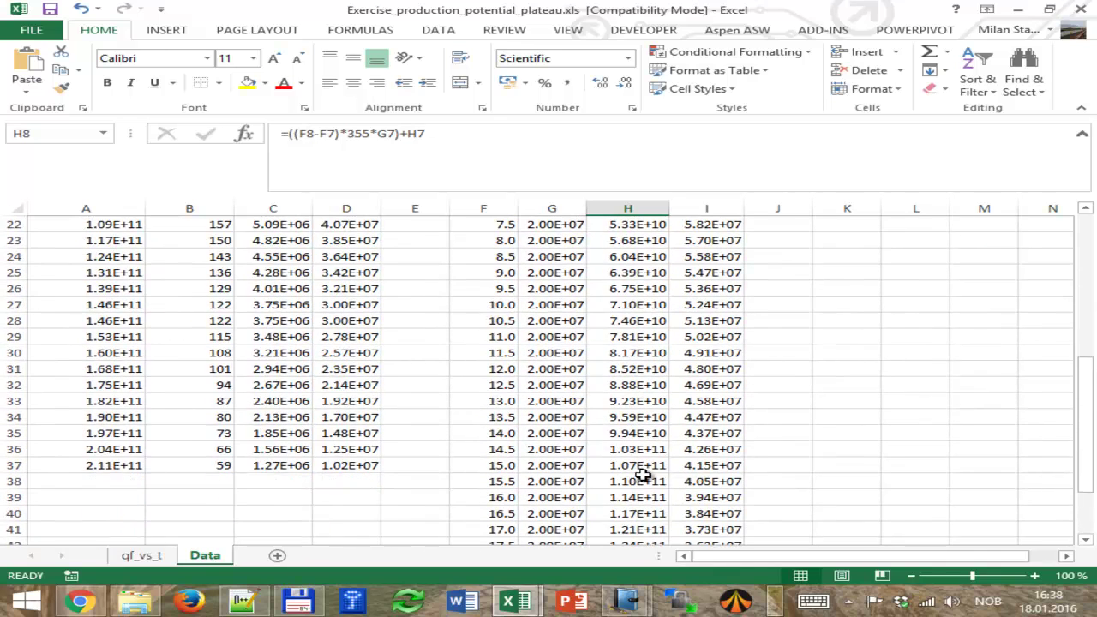
pyautogui.scroll(-1, 548, 462)
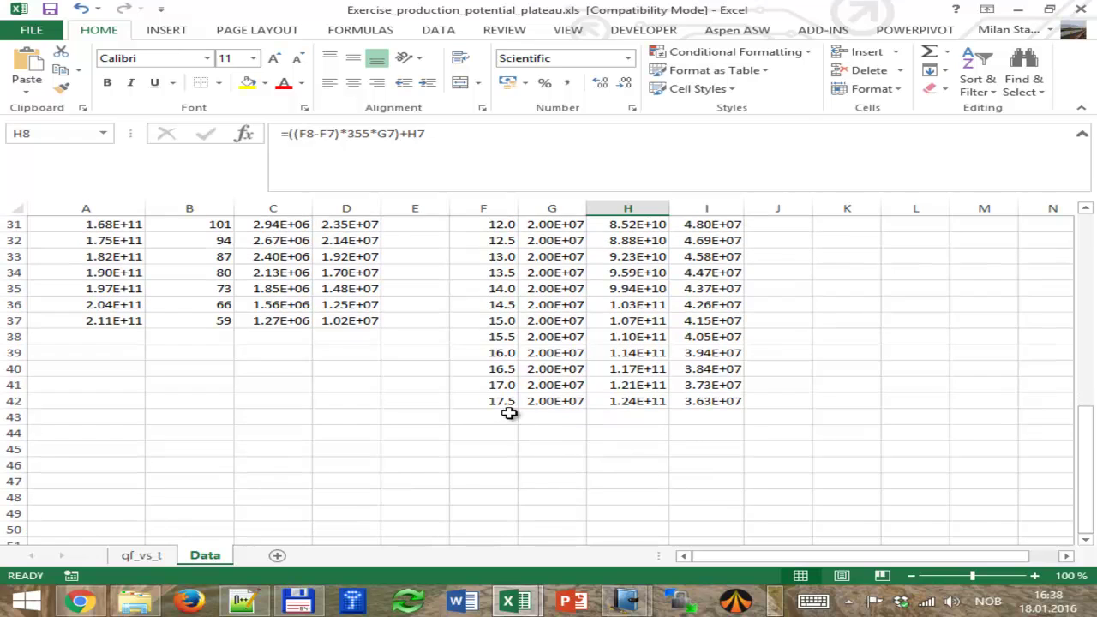
# Extend the time column from F41:F42 in 0.5-year increments to beyond 28 years.
pyautogui.click(501, 400)
pyautogui.click(503, 387)
pyautogui.moveTo(503, 390); pyautogui.dragTo(482, 453)
pyautogui.scroll(7, 483, 440)
# Fill the qfield, Gp and qppf entries of G42:I42 down alongside the extended time column.
pyautogui.moveTo(555, 431); pyautogui.dragTo(742, 435)
pyautogui.doubleClick(745, 443)
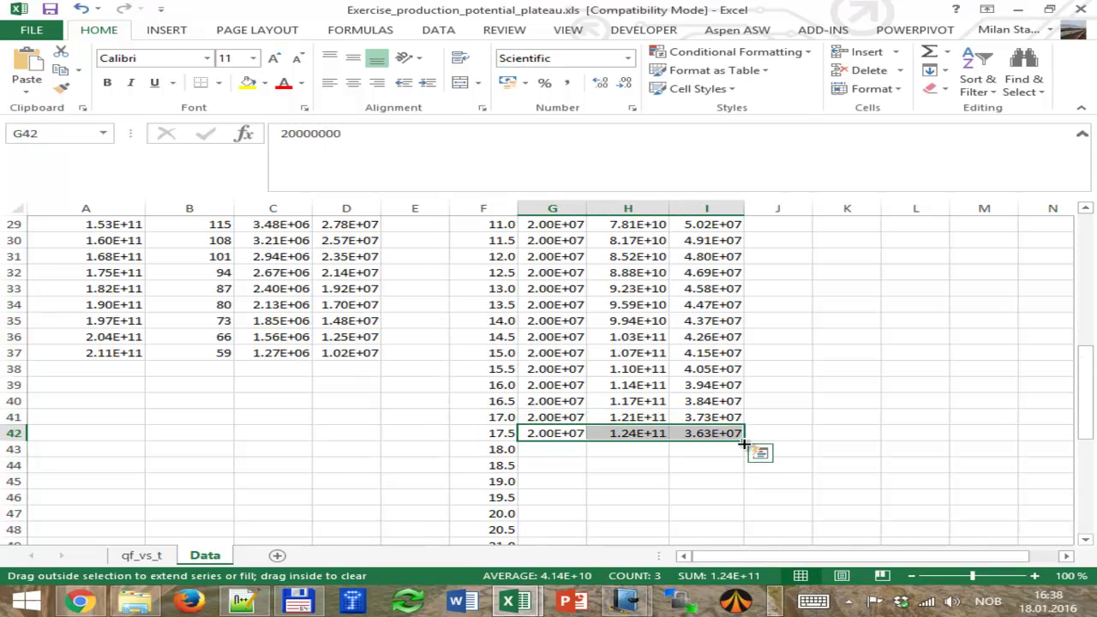
pyautogui.scroll(-3, 711, 447)
pyautogui.scroll(-1, 651, 497)
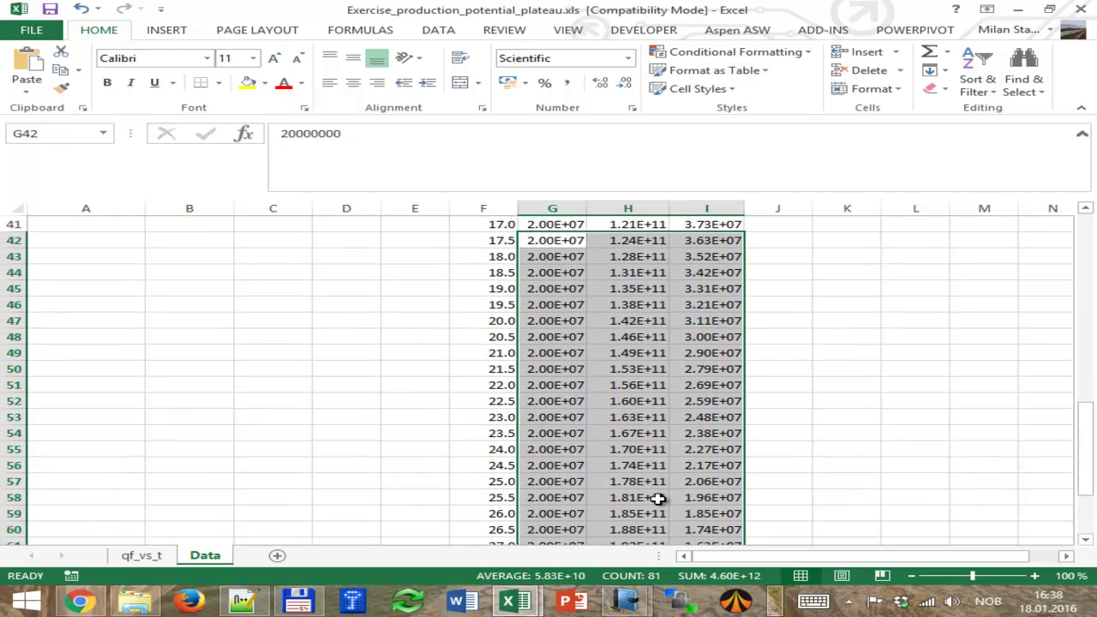
pyautogui.scroll(-1, 549, 484)
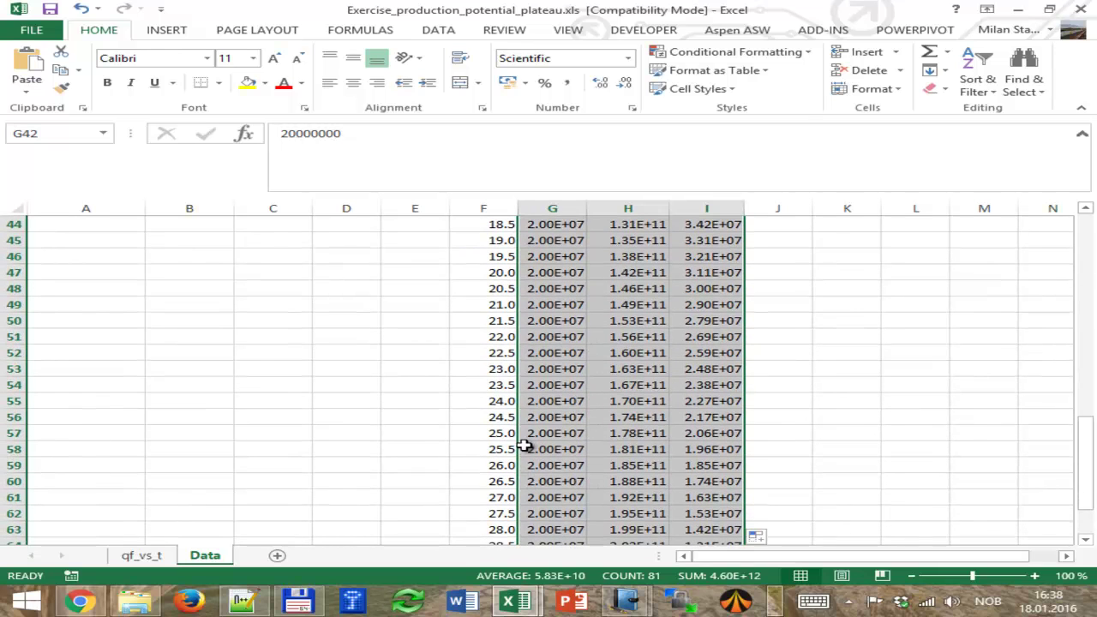
# Check the 25.0-year row, and clear the qfield entries from 25.5 years (G58) to the end of the table.
pyautogui.click(703, 432)
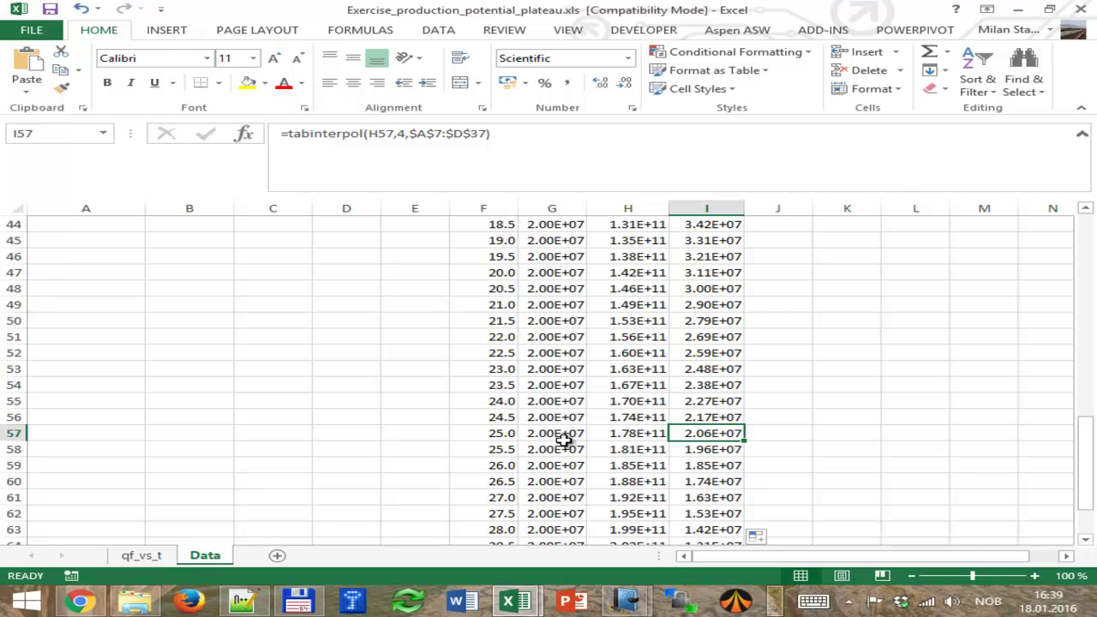
pyautogui.click(498, 432)
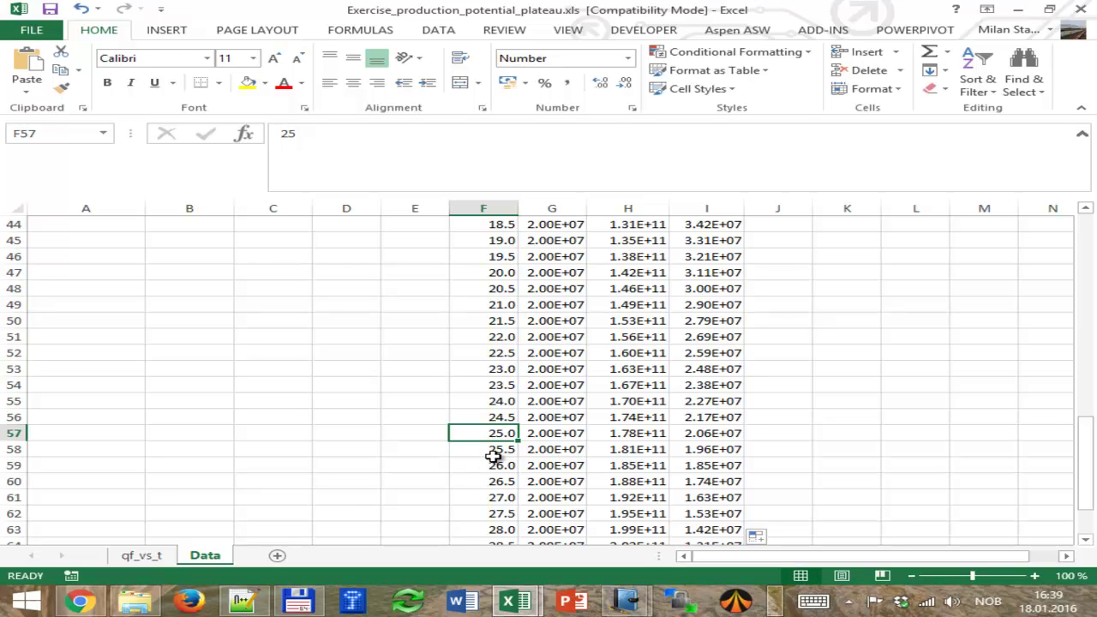
pyautogui.moveTo(553, 448); pyautogui.dragTo(557, 510)
pyautogui.press('Delete')
pyautogui.scroll(2, 572, 399)
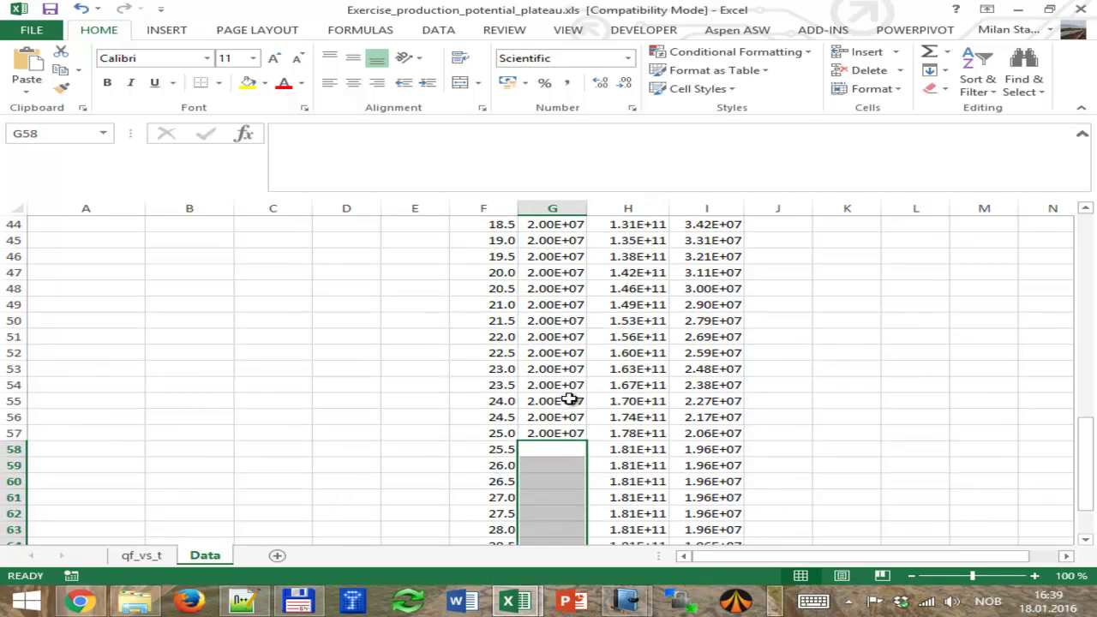
# Try plateau end times of 25.3, 25.2 and a value in between in F58, comparing qppf with the plateau rate.
pyautogui.click(534, 439)
pyautogui.click(503, 449)
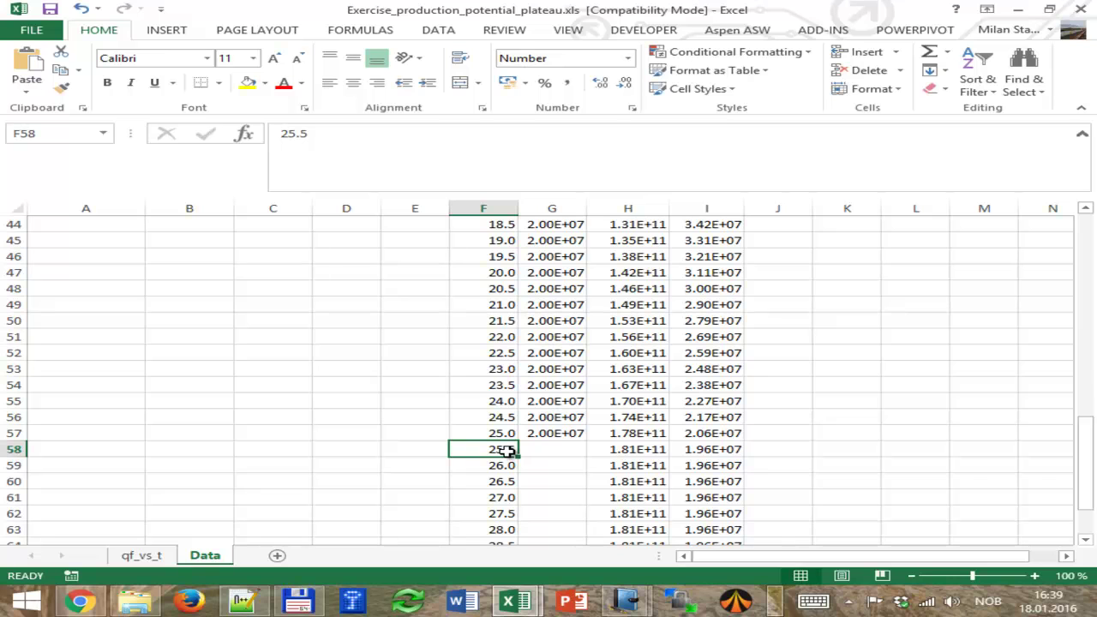
pyautogui.write('25.3')
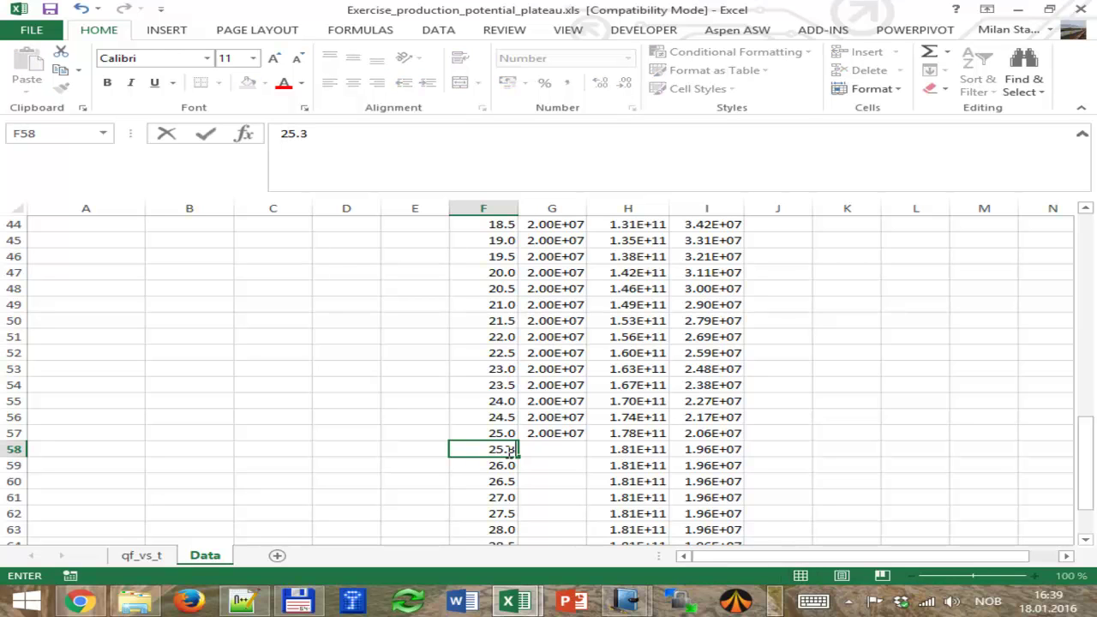
pyautogui.press('Return')
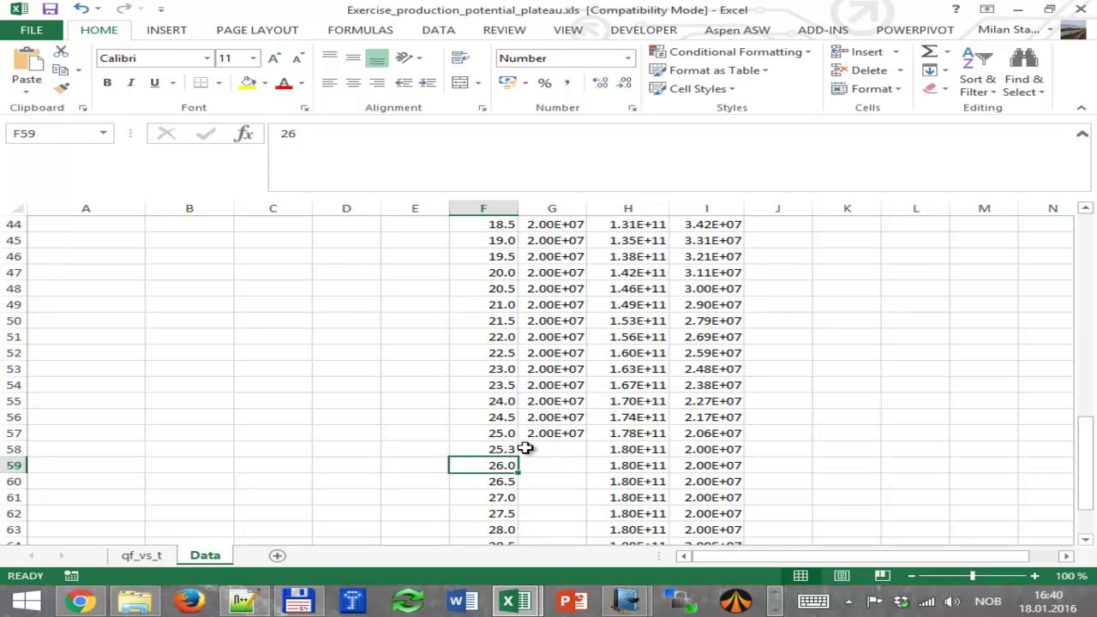
pyautogui.click(501, 447)
pyautogui.write('25.2')
pyautogui.press('Return')
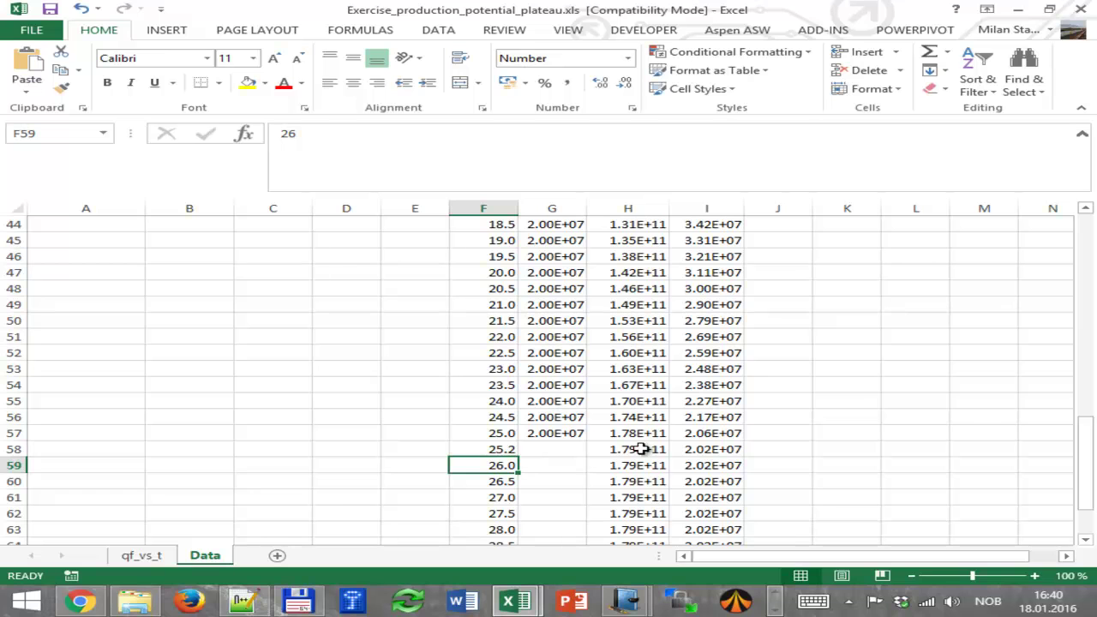
pyautogui.click(502, 449)
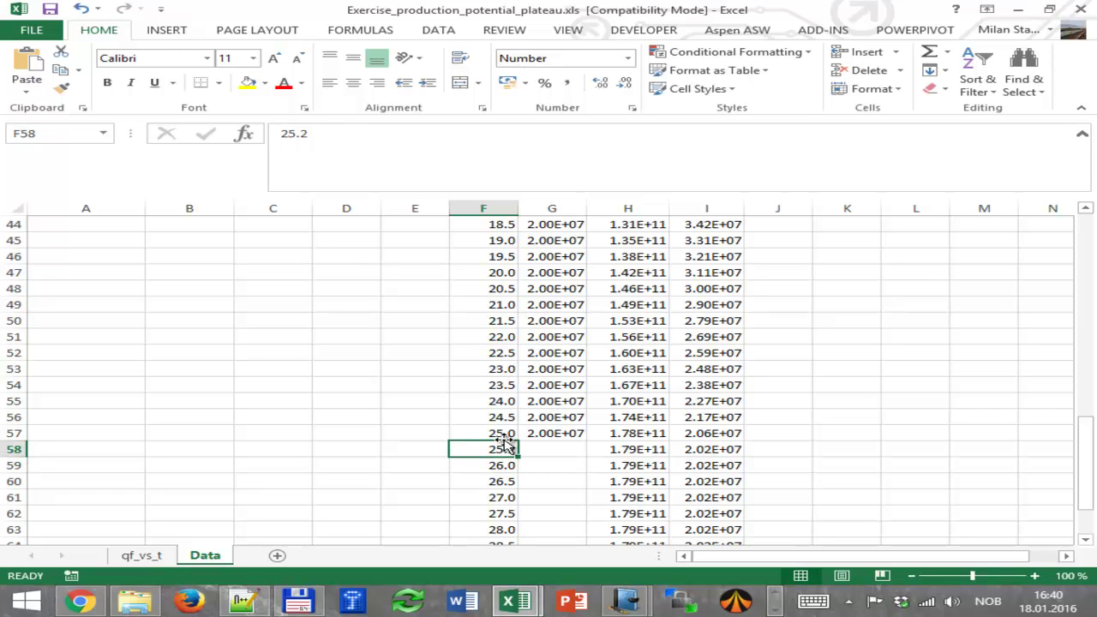
pyautogui.click(341, 137)
pyautogui.press('BackSpace')
pyautogui.write('3')
pyautogui.press('Return')
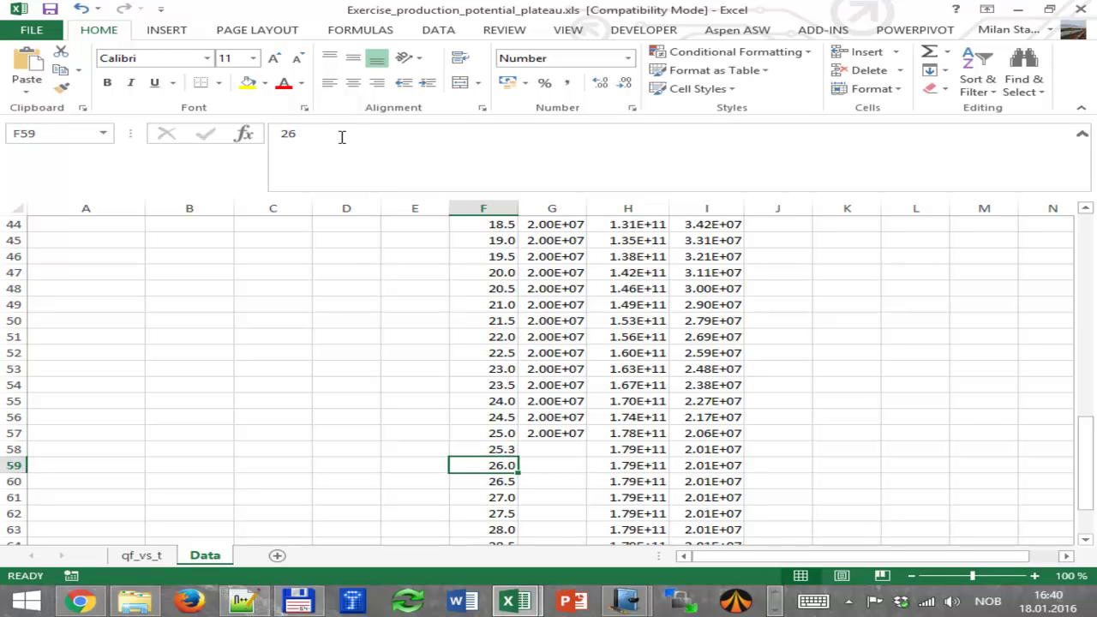
# Set the plateau end time in F58 to 25.3 years.
pyautogui.click(489, 448)
pyautogui.click(327, 131)
pyautogui.press('BackSpace')
pyautogui.press('BackSpace')
pyautogui.write('3')
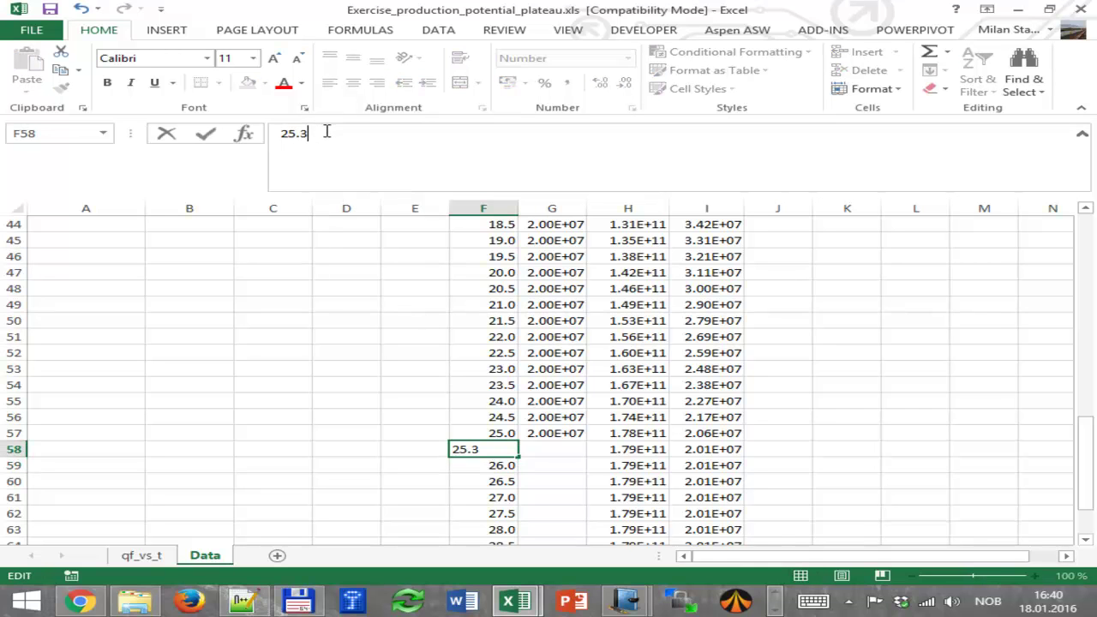
pyautogui.press('Return')
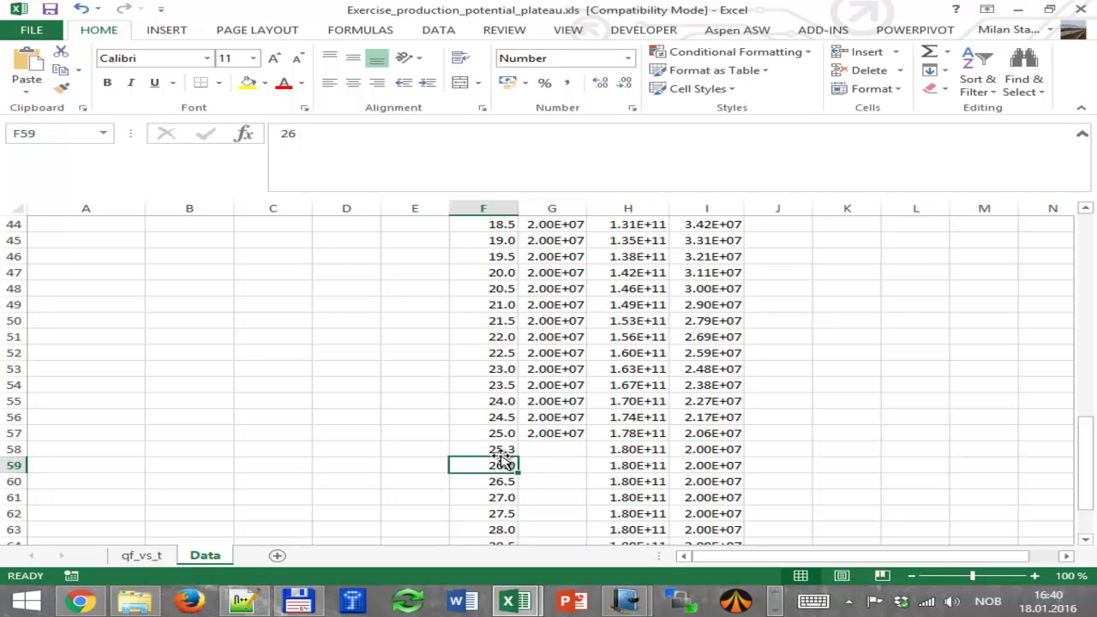
# Check that the Problemløseren add-in is enabled among the Excel add-ins, and shrink the formula bar to one line.
pyautogui.click(710, 449)
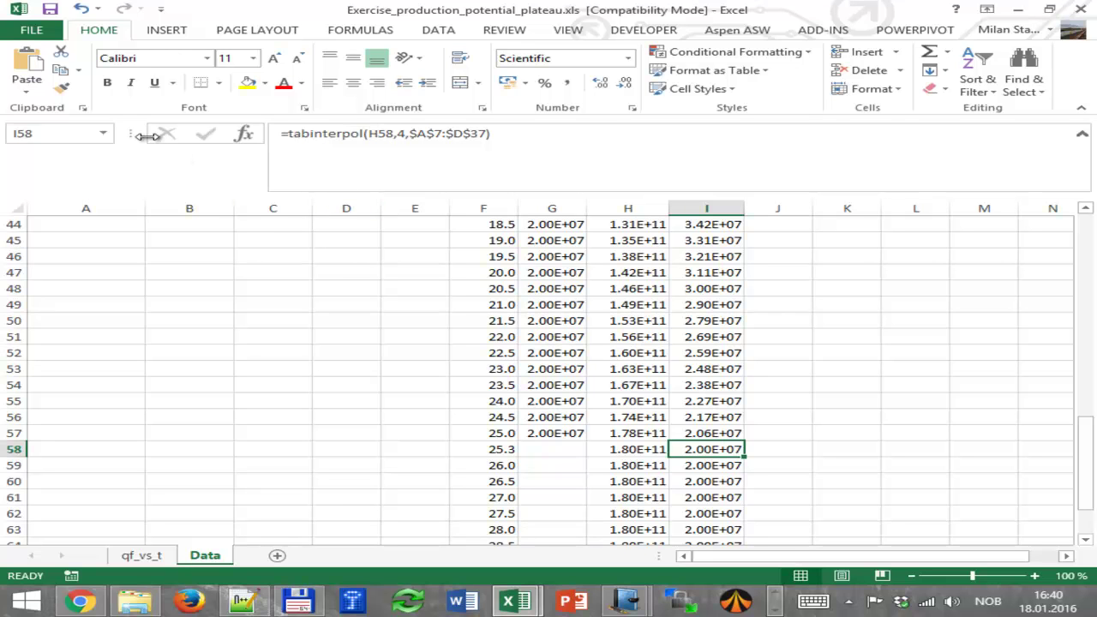
pyautogui.click(31, 32)
pyautogui.click(52, 390)
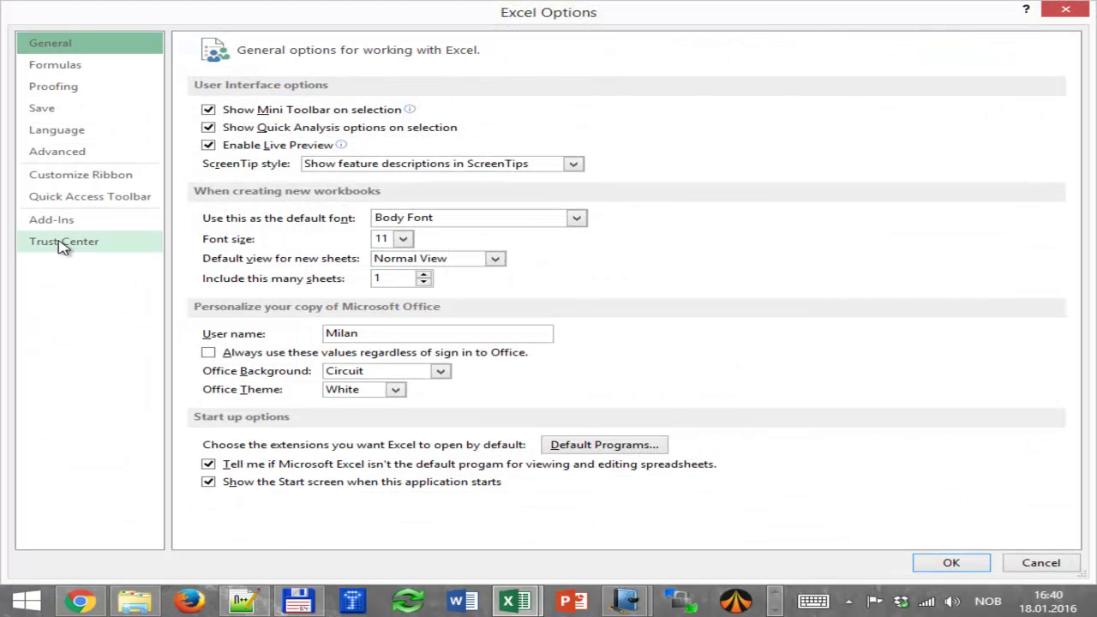
pyautogui.click(57, 224)
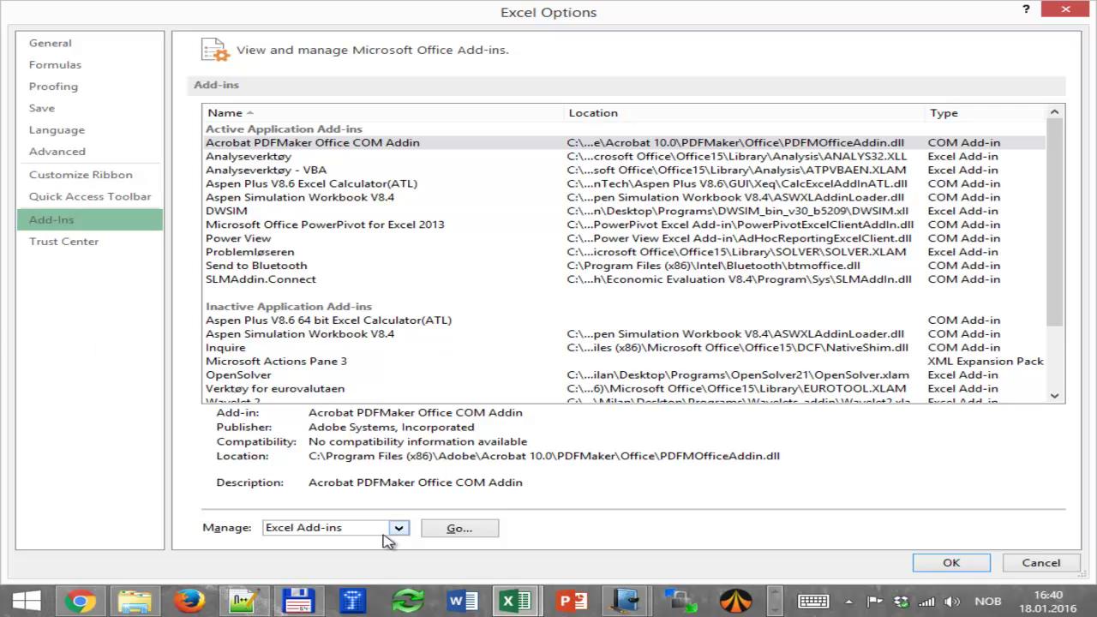
pyautogui.click(460, 529)
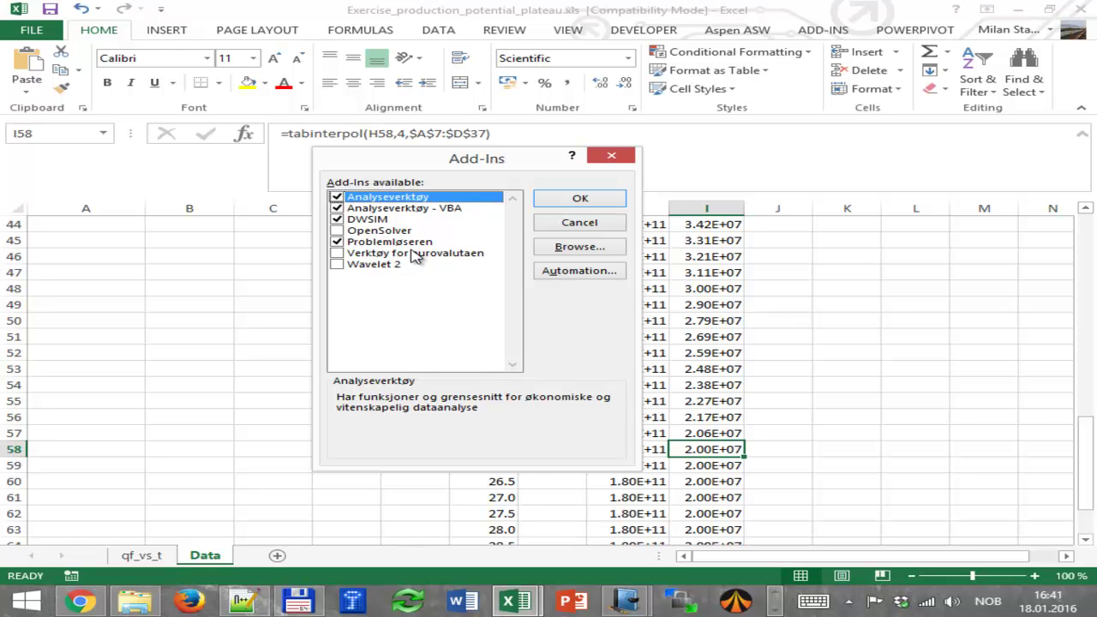
pyautogui.click(337, 244)
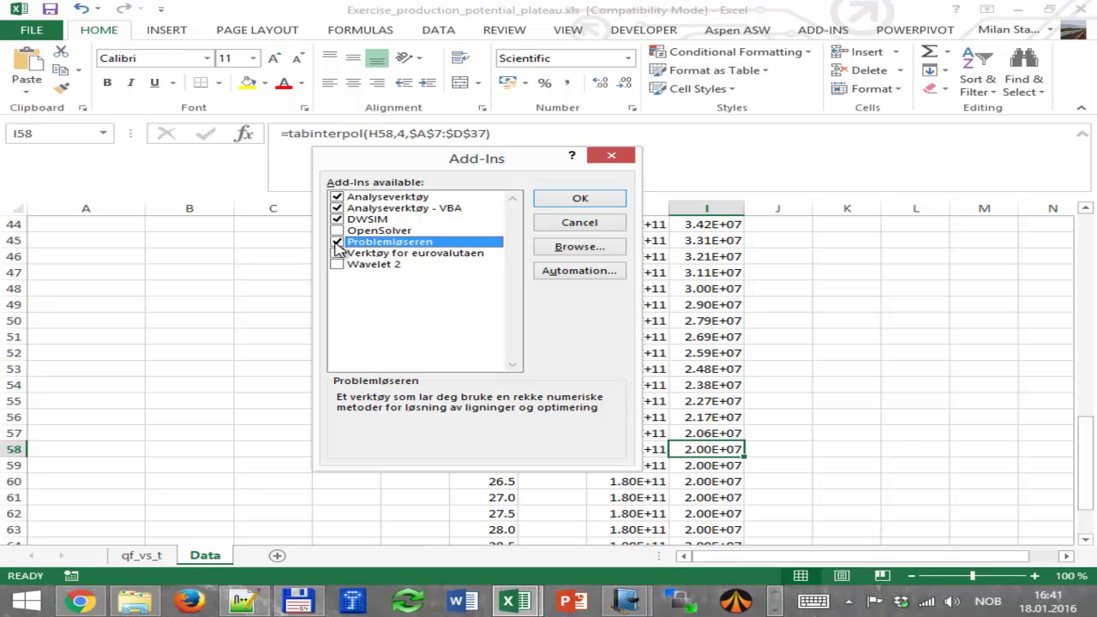
pyautogui.click(578, 199)
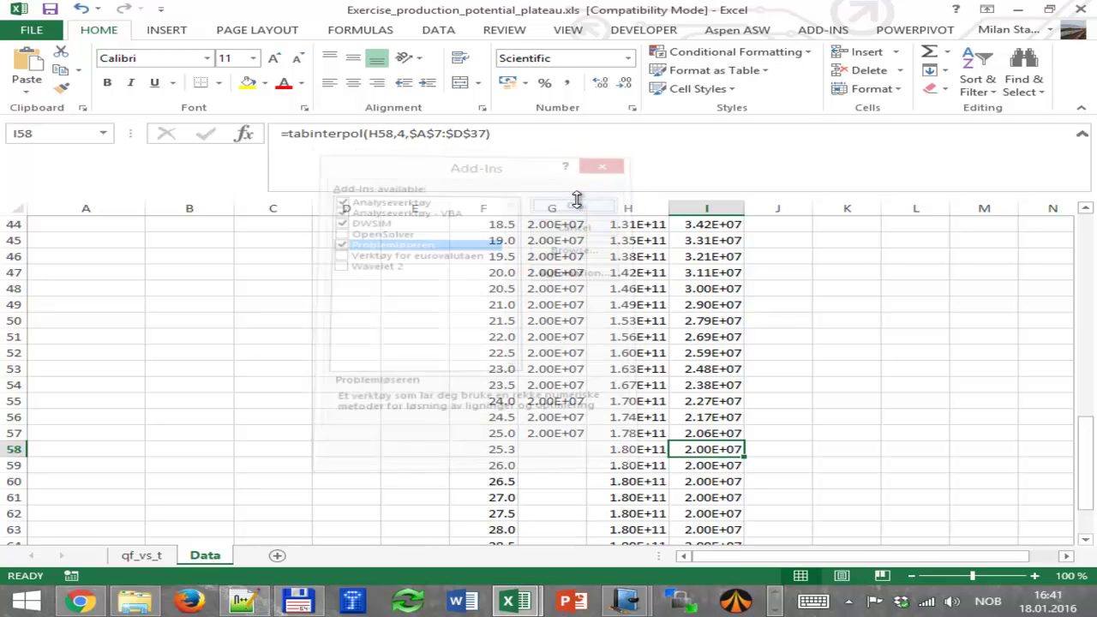
pyautogui.click(451, 32)
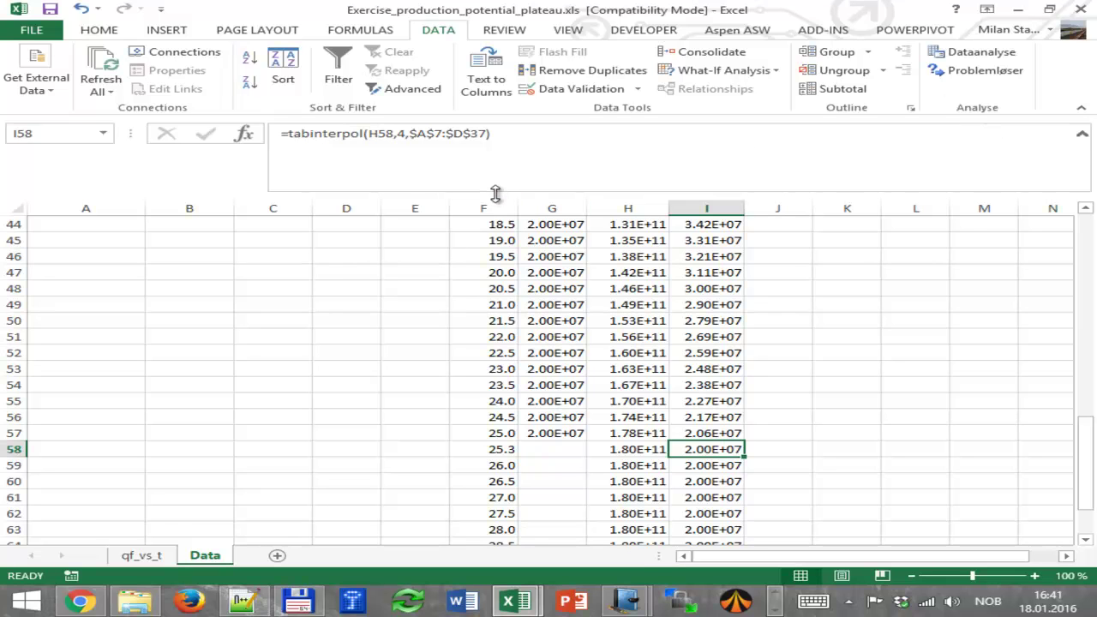
pyautogui.moveTo(495, 193); pyautogui.dragTo(489, 154)
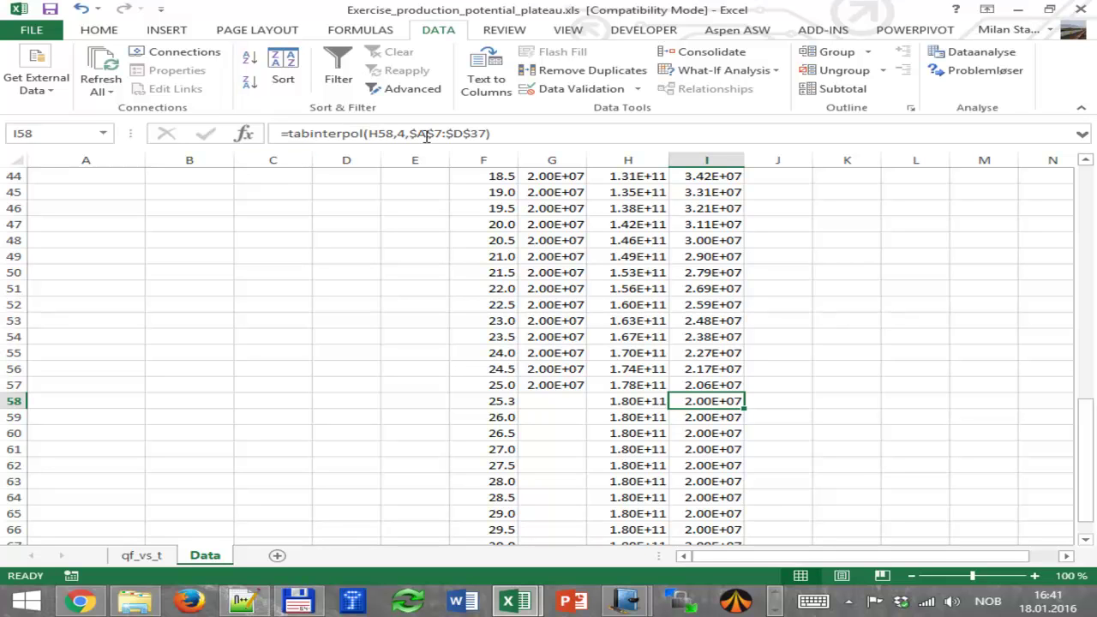
# Try to find a linear interpolation function for the qppf formula in I58.
pyautogui.click(359, 135)
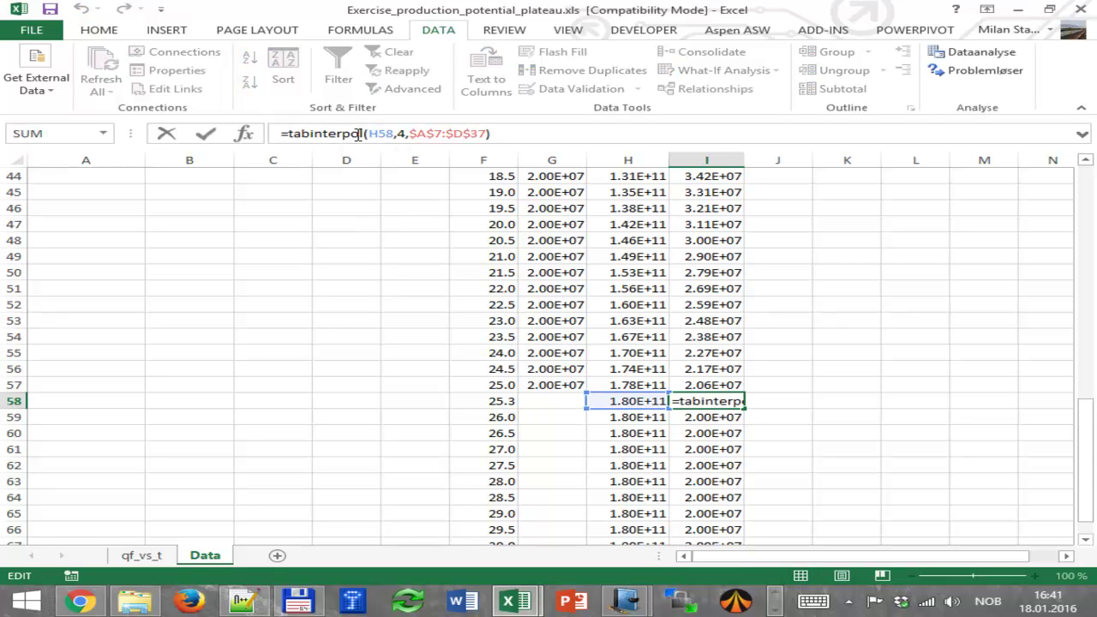
pyautogui.press('Escape')
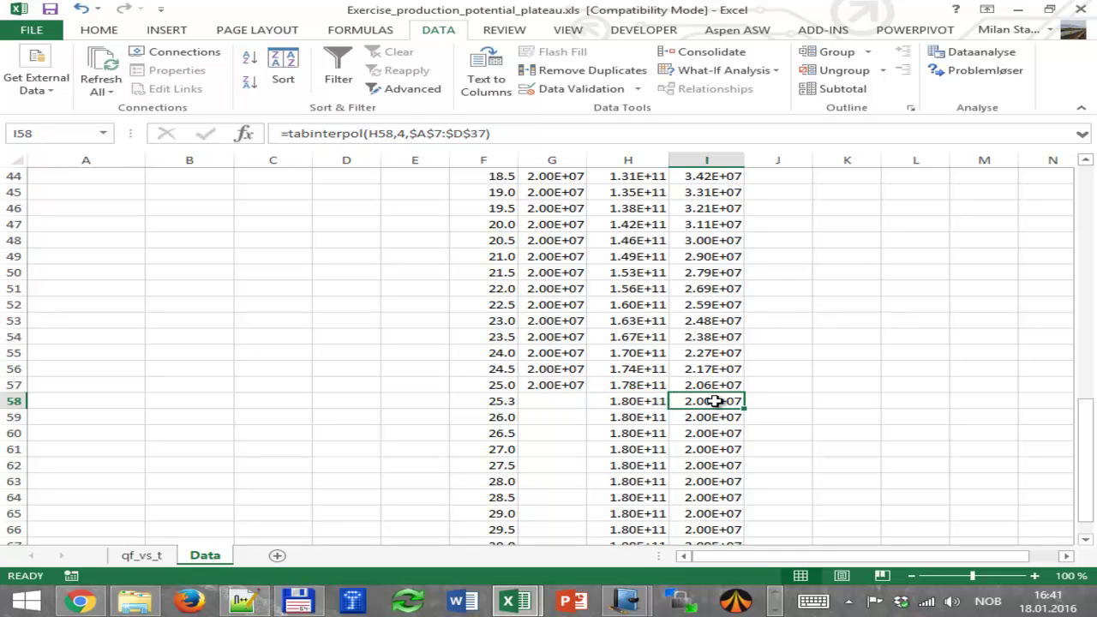
pyautogui.write('=')
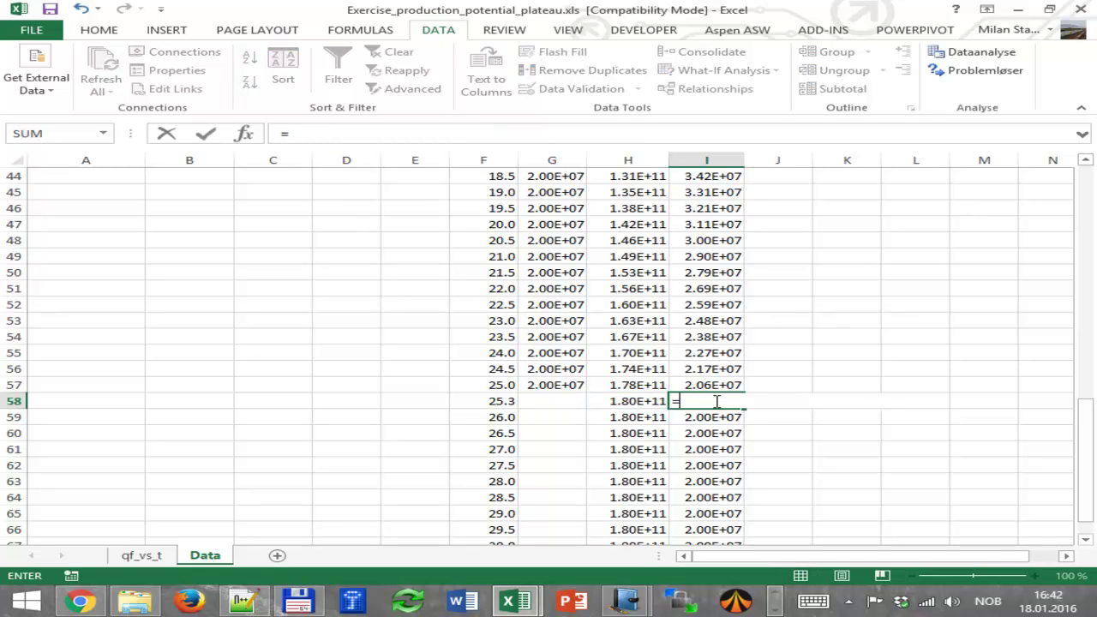
pyautogui.write('li')
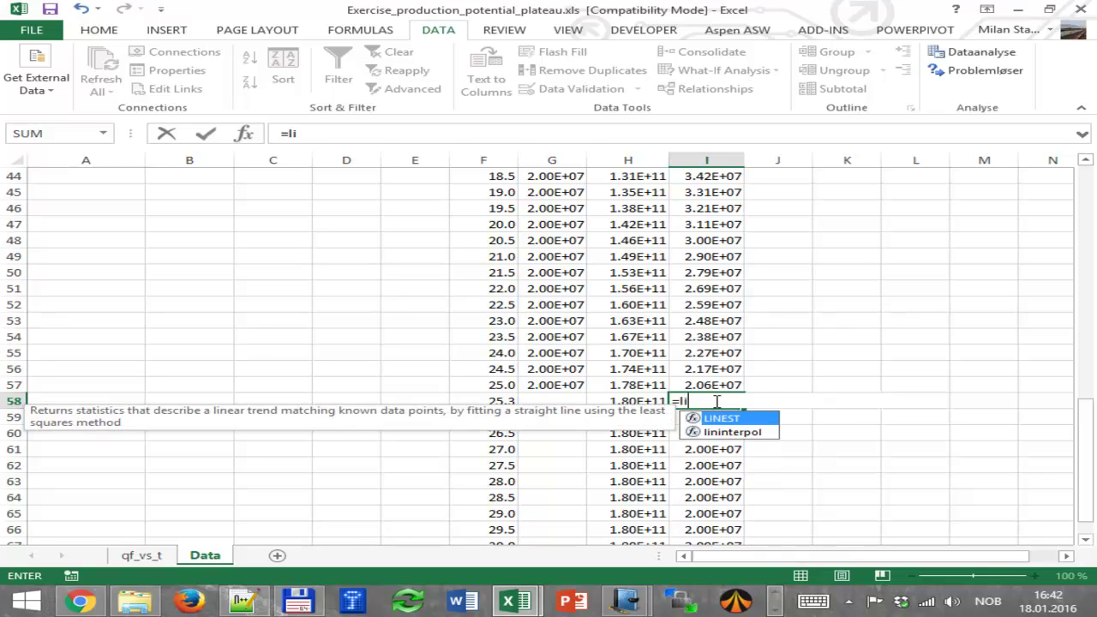
pyautogui.write('near')
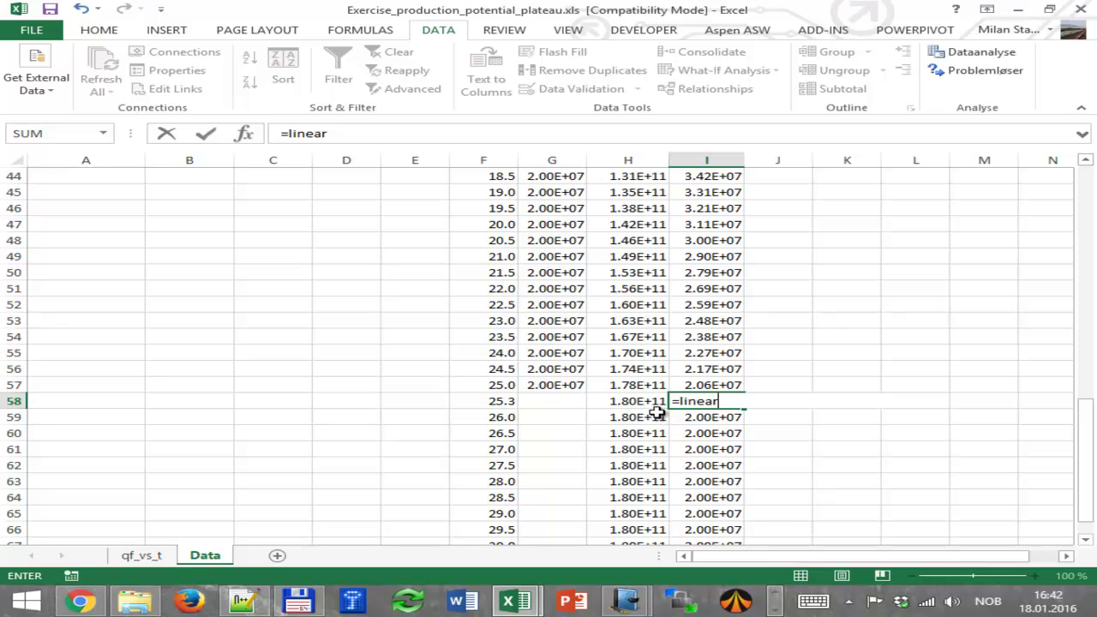
pyautogui.press('BackSpace')
pyautogui.press('BackSpace')
pyautogui.press('BackSpace')
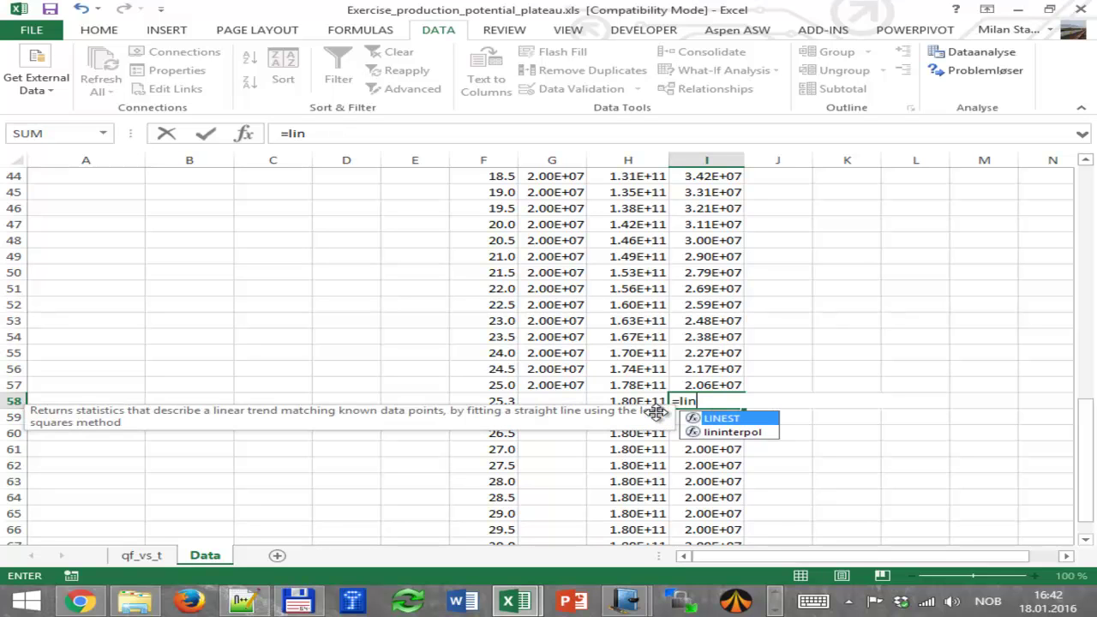
pyautogui.press('BackSpace')
pyautogui.press('BackSpace')
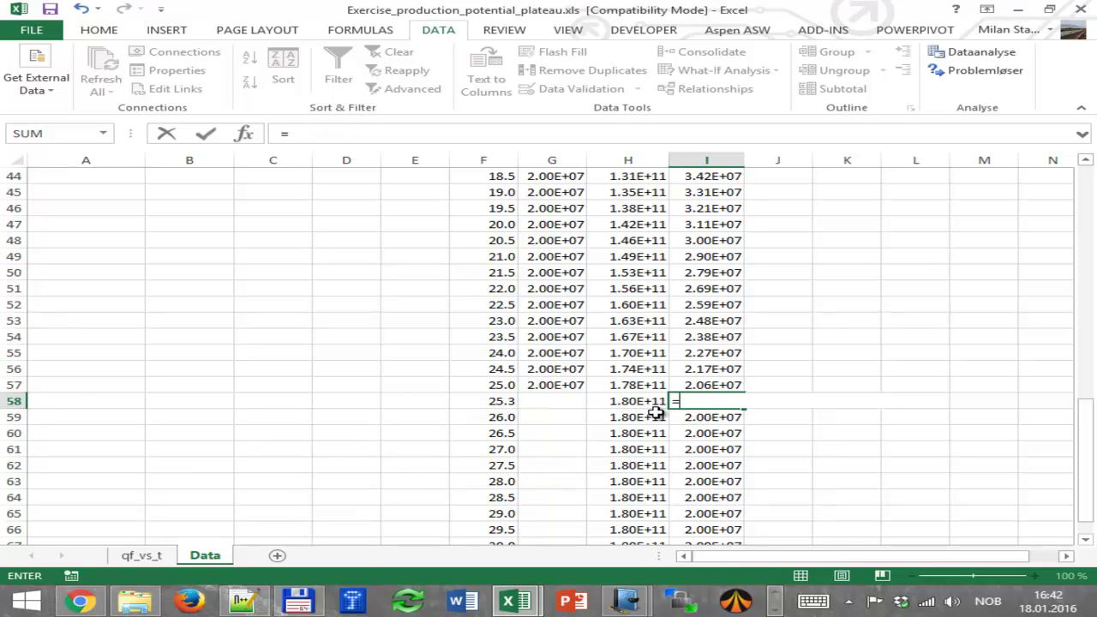
pyautogui.write('in')
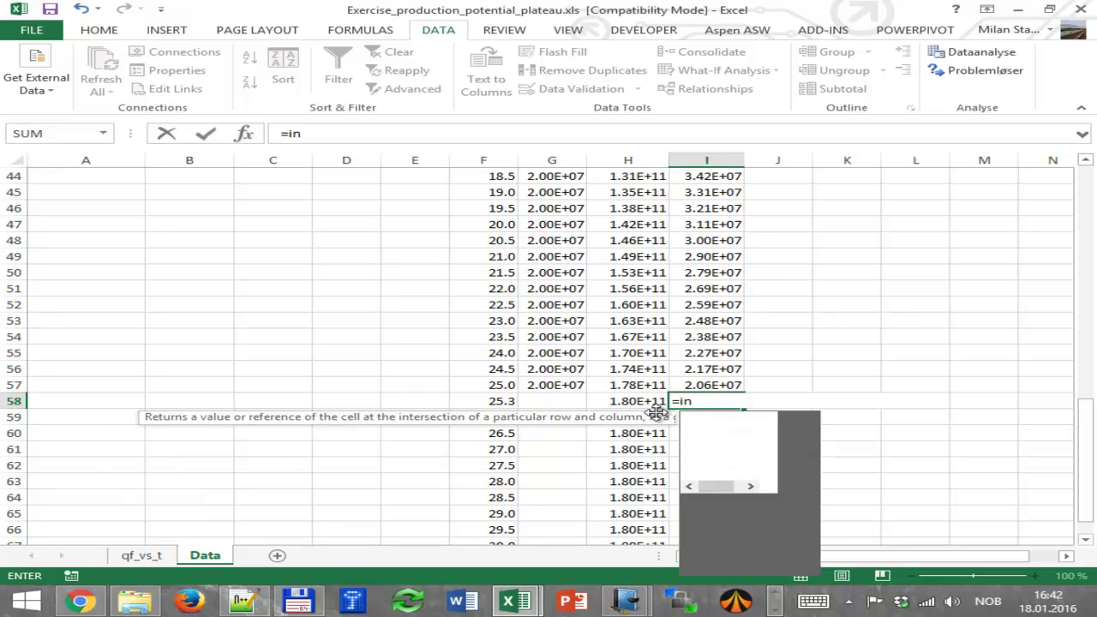
pyautogui.press('BackSpace')
pyautogui.press('BackSpace')
pyautogui.write('li')
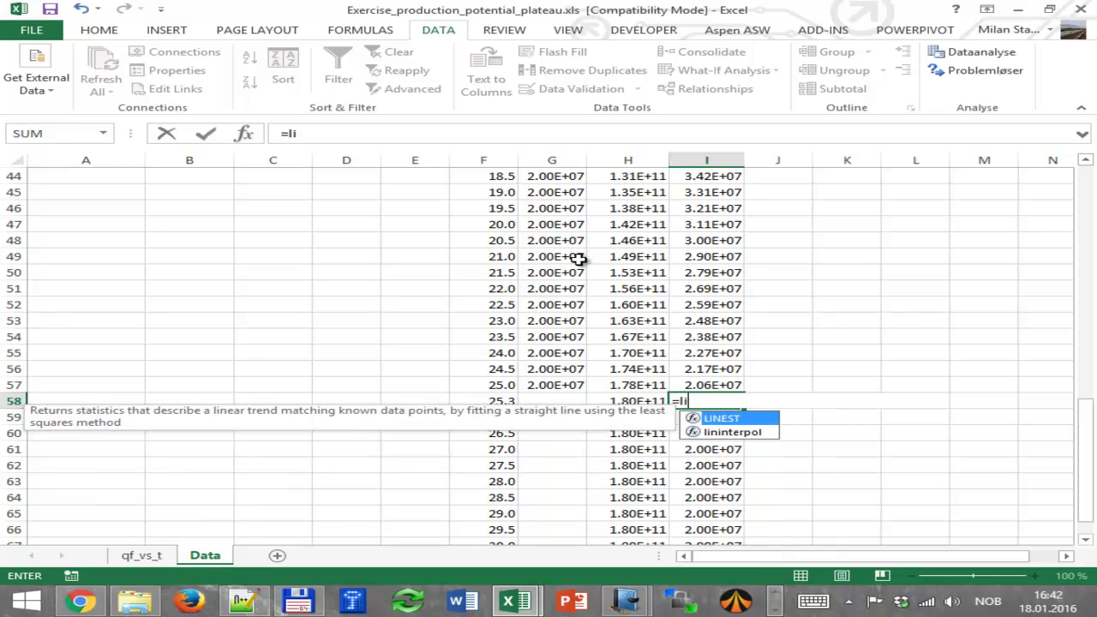
pyautogui.write('n')
# Try a lininterpol formula in I58 with H58 as its first argument, inspect its argument list, and discard the entry.
pyautogui.click(759, 434)
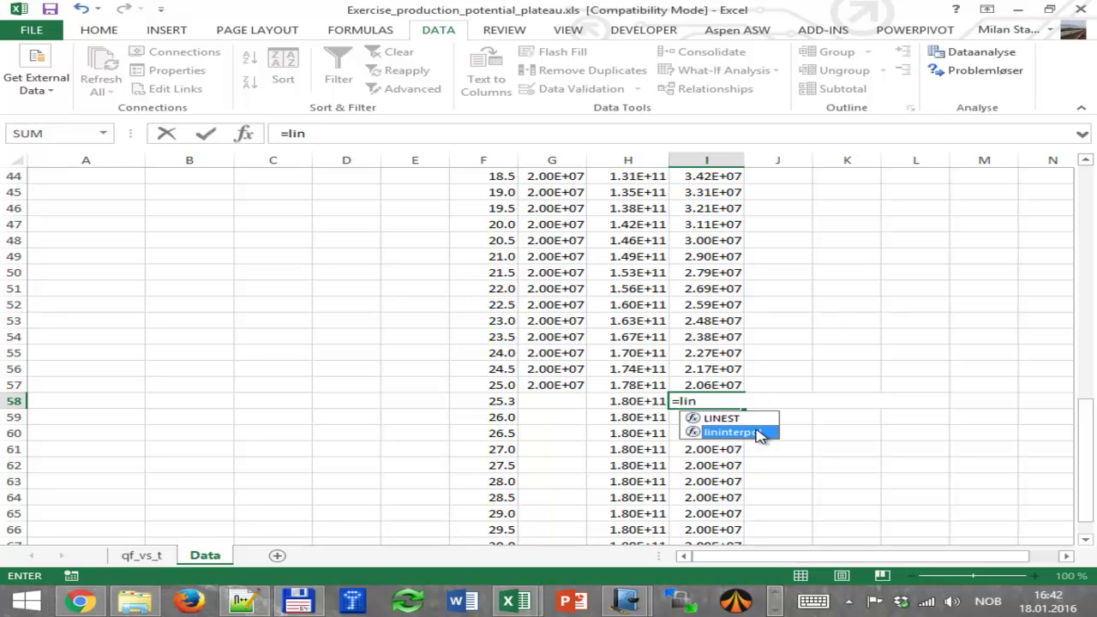
pyautogui.doubleClick(742, 436)
pyautogui.click(386, 135)
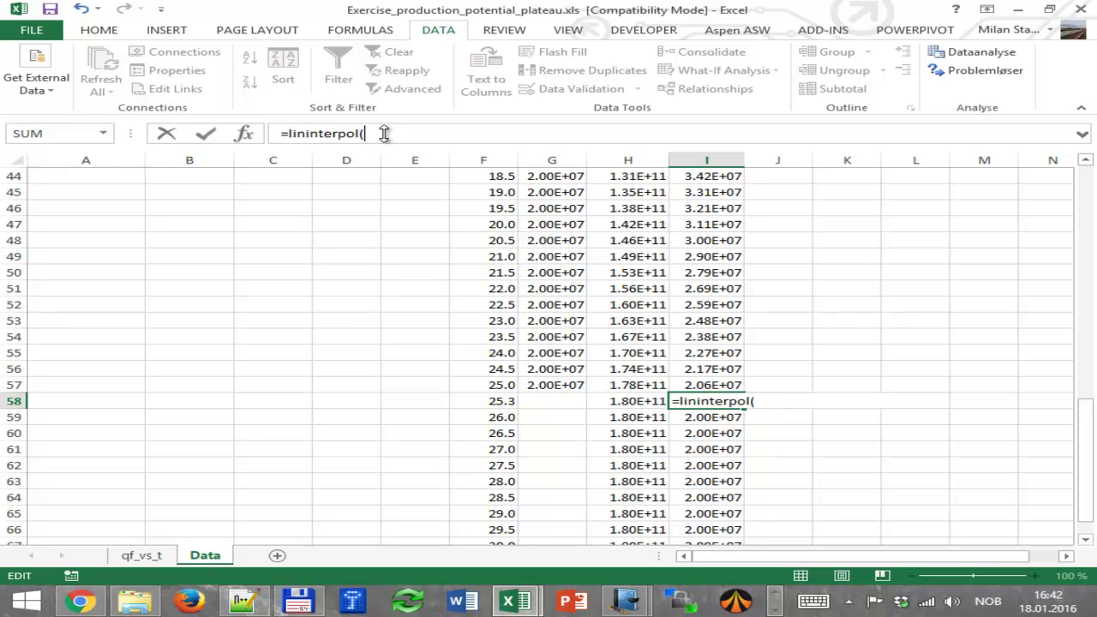
pyautogui.click(634, 401)
pyautogui.click(244, 134)
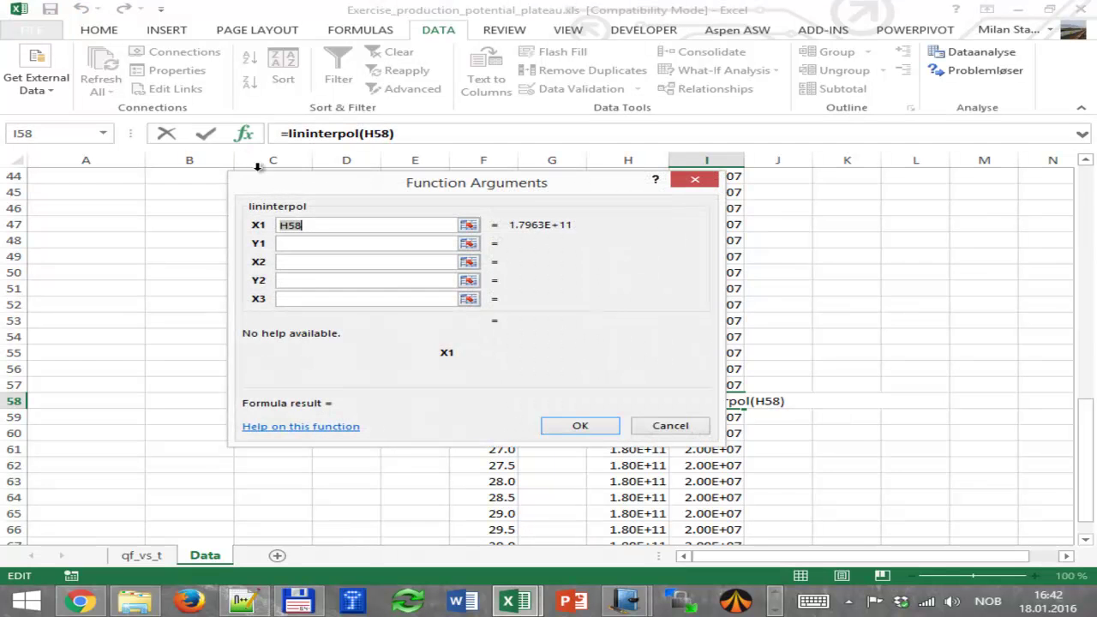
pyautogui.moveTo(527, 187); pyautogui.dragTo(742, 210)
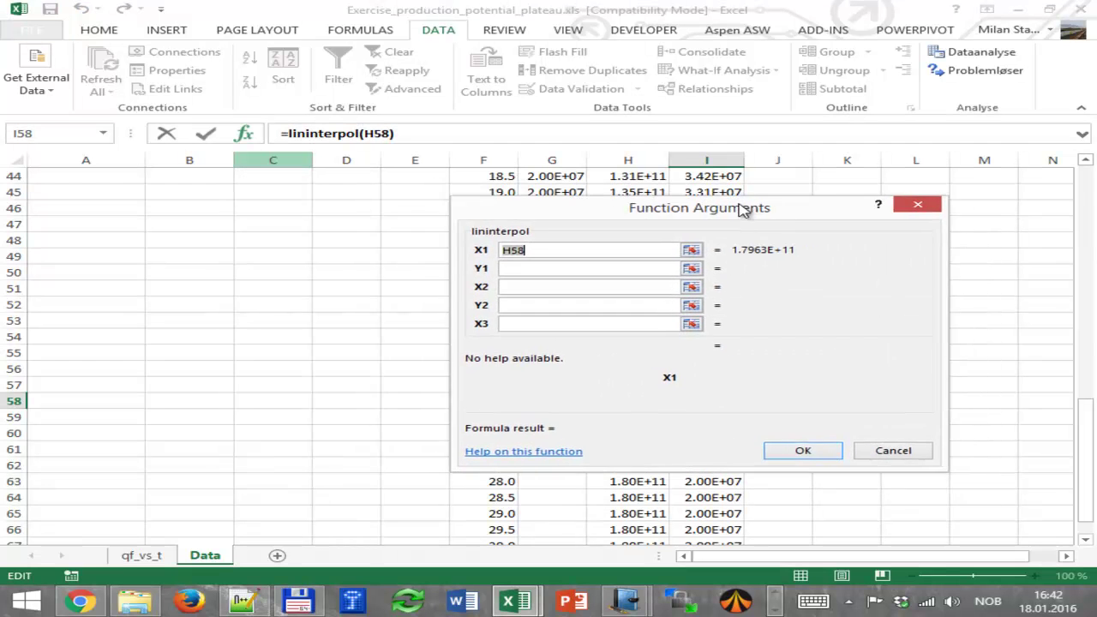
pyautogui.click(911, 204)
# Replace the tabinterpol formula in I58 with the lininterpol function and open its arguments.
pyautogui.moveTo(1082, 484); pyautogui.dragTo(1069, 282)
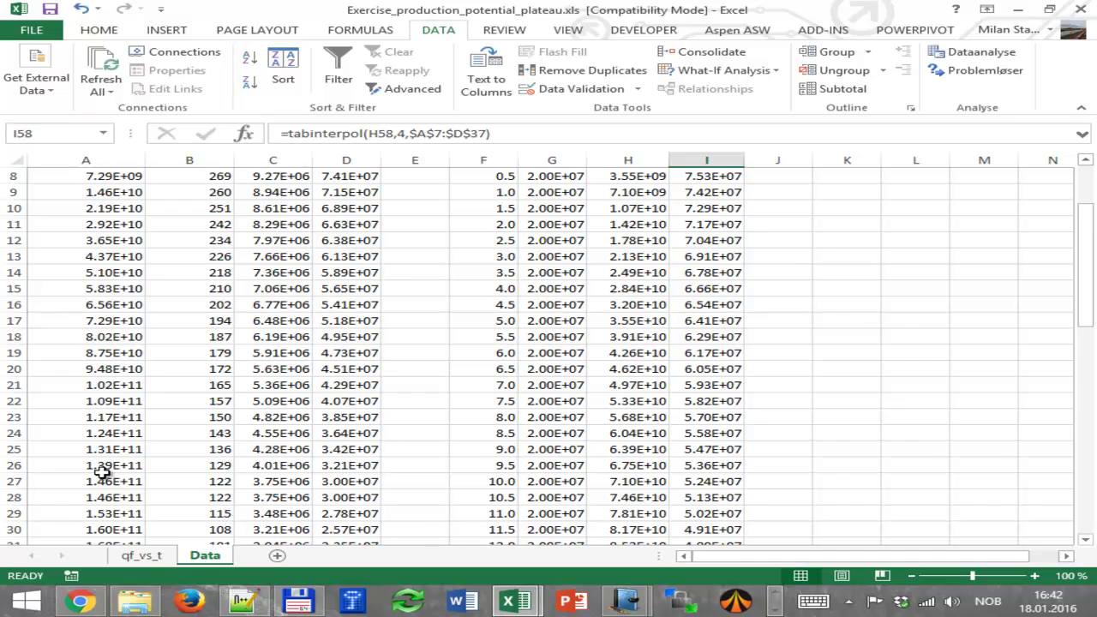
pyautogui.scroll(-2, 101, 476)
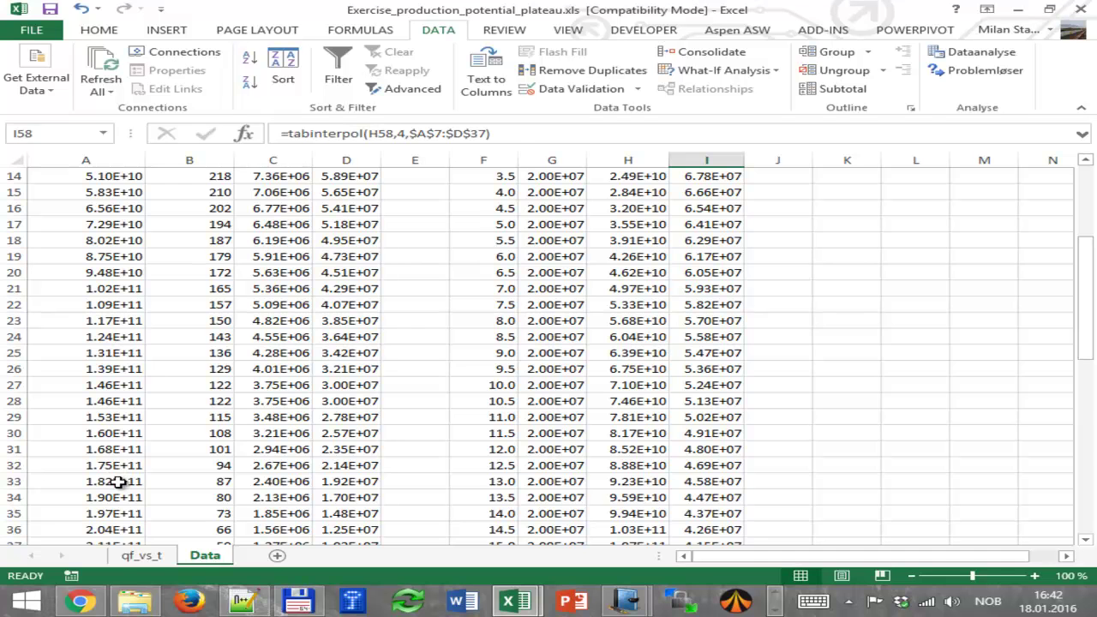
pyautogui.scroll(-8, 117, 482)
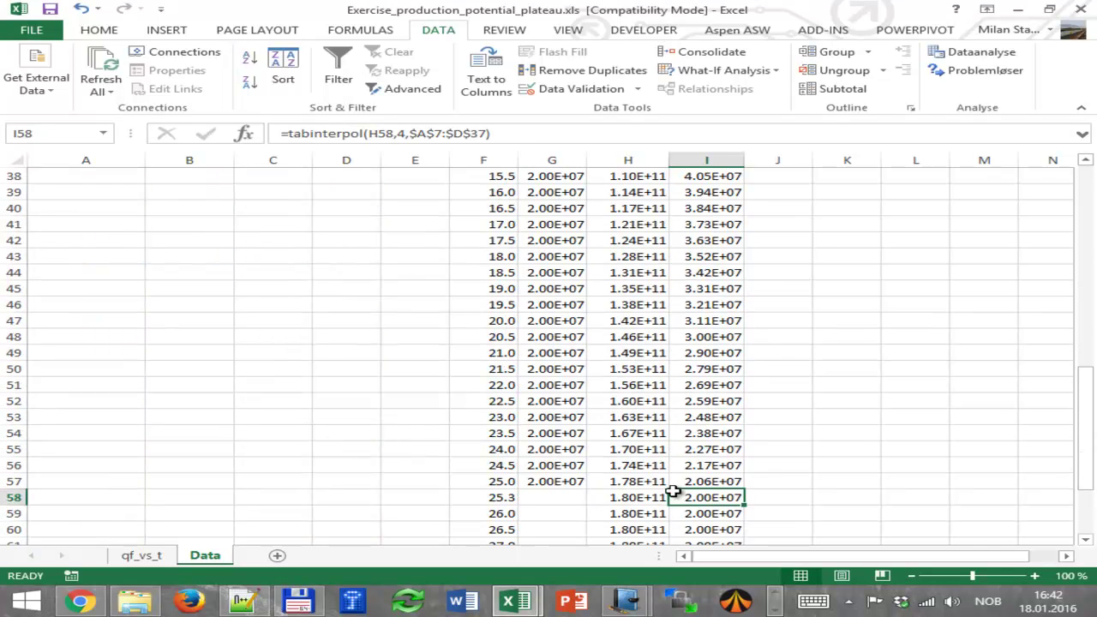
pyautogui.click(510, 133)
pyautogui.moveTo(510, 132); pyautogui.dragTo(292, 135)
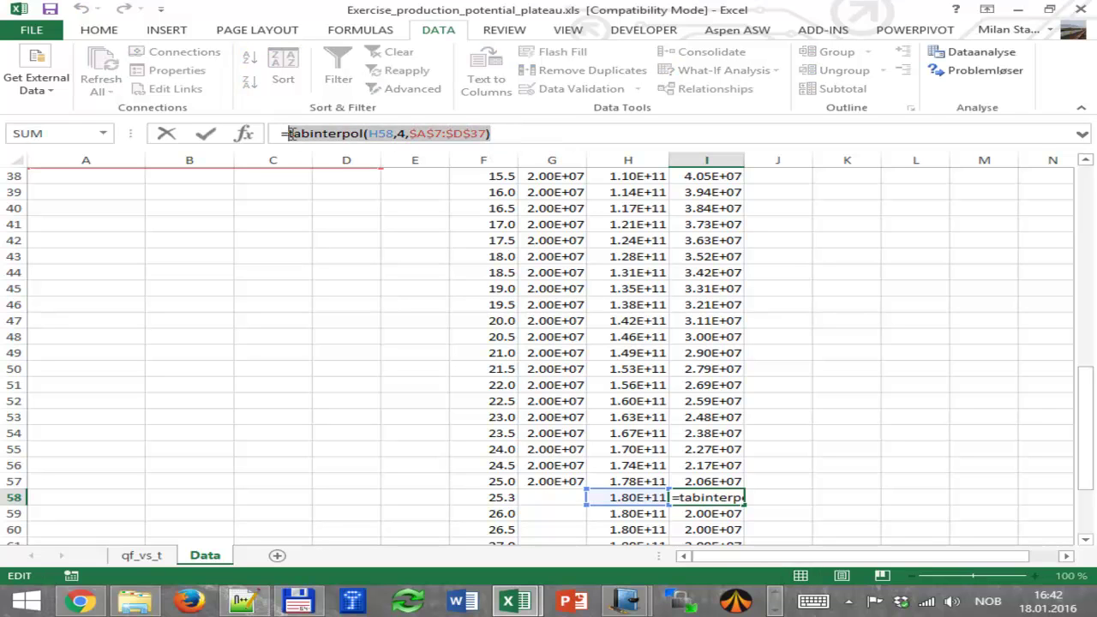
pyautogui.write('lininterpol(')
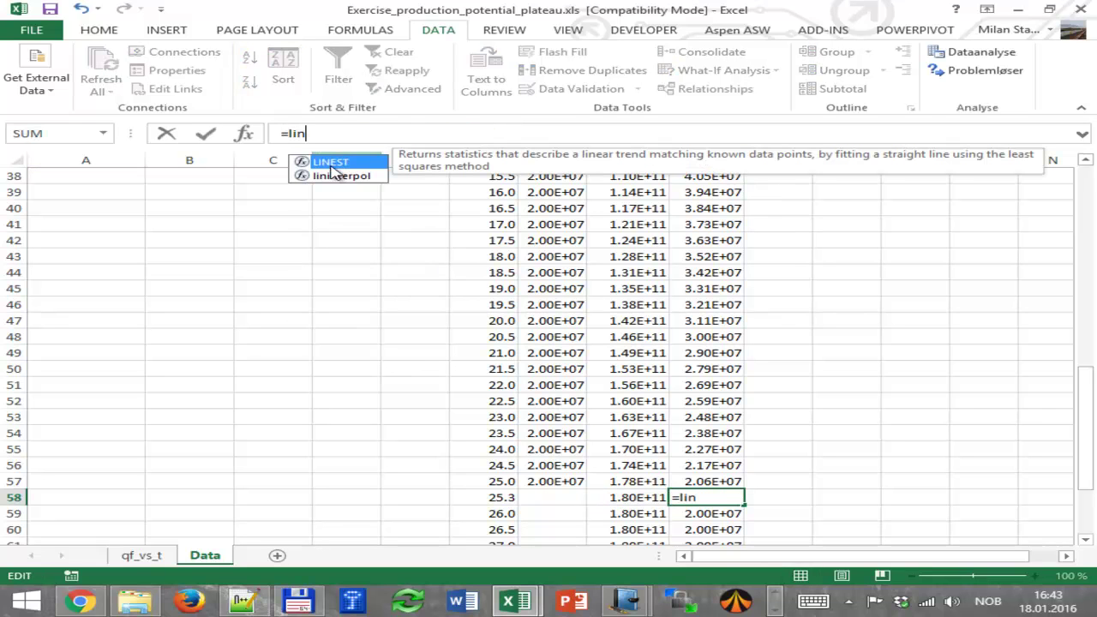
pyautogui.doubleClick(341, 175)
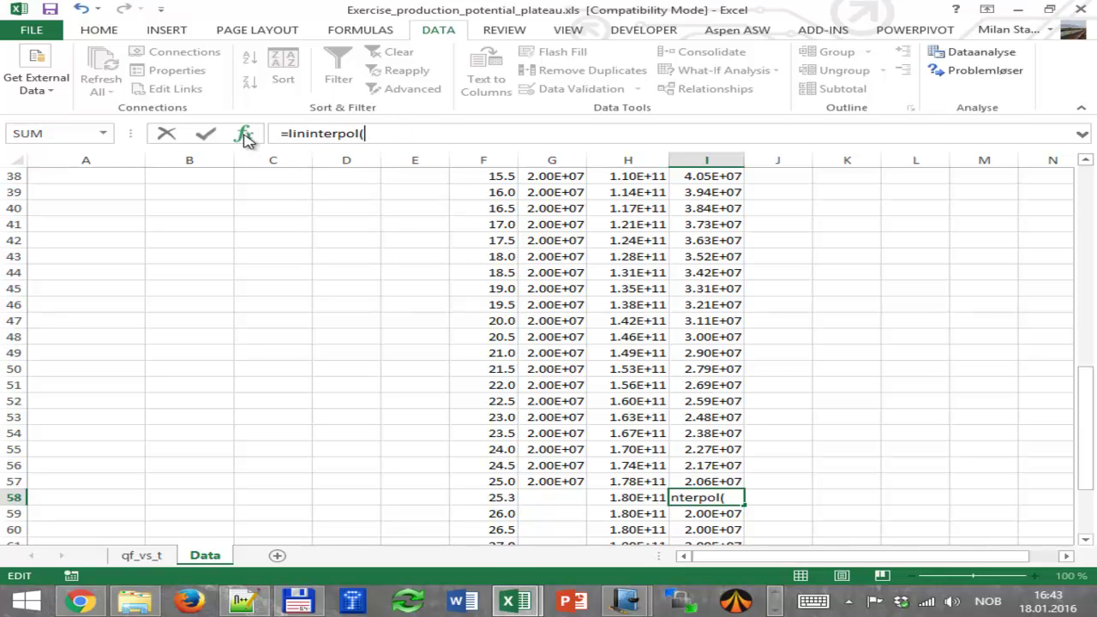
pyautogui.click(244, 132)
pyautogui.click(1087, 390)
pyautogui.moveTo(1086, 390); pyautogui.dragTo(1086, 315)
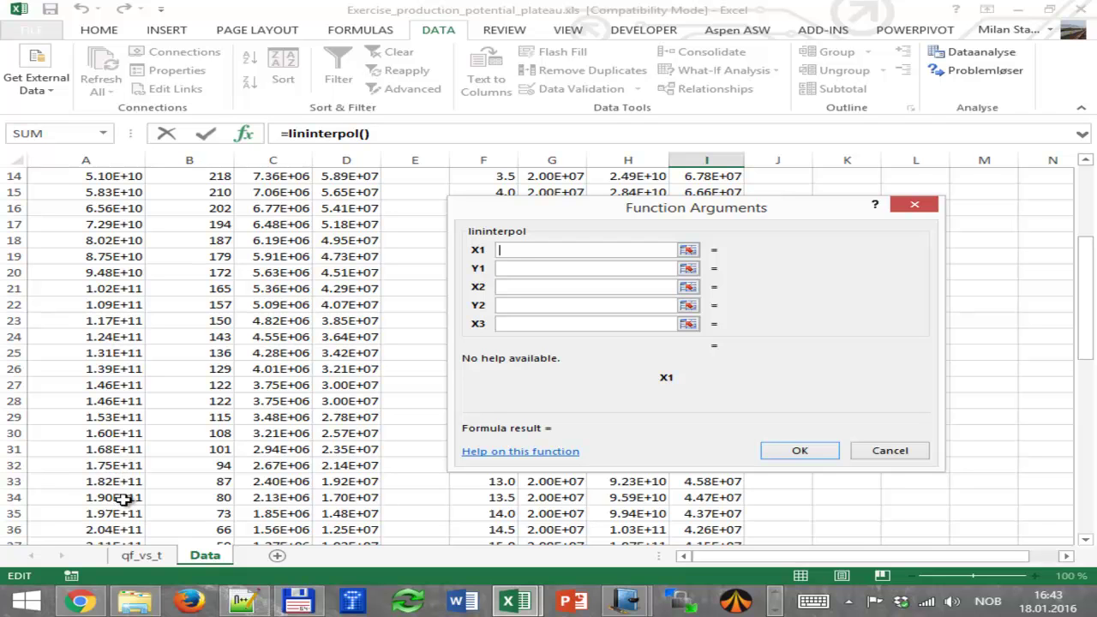
# Set the lininterpol arguments in I58 to X1 = A32, Y1 = D32, X2 = A33, Y2 = D33 and X3 = H58, and accept the formula.
pyautogui.click(120, 468)
pyautogui.click(511, 269)
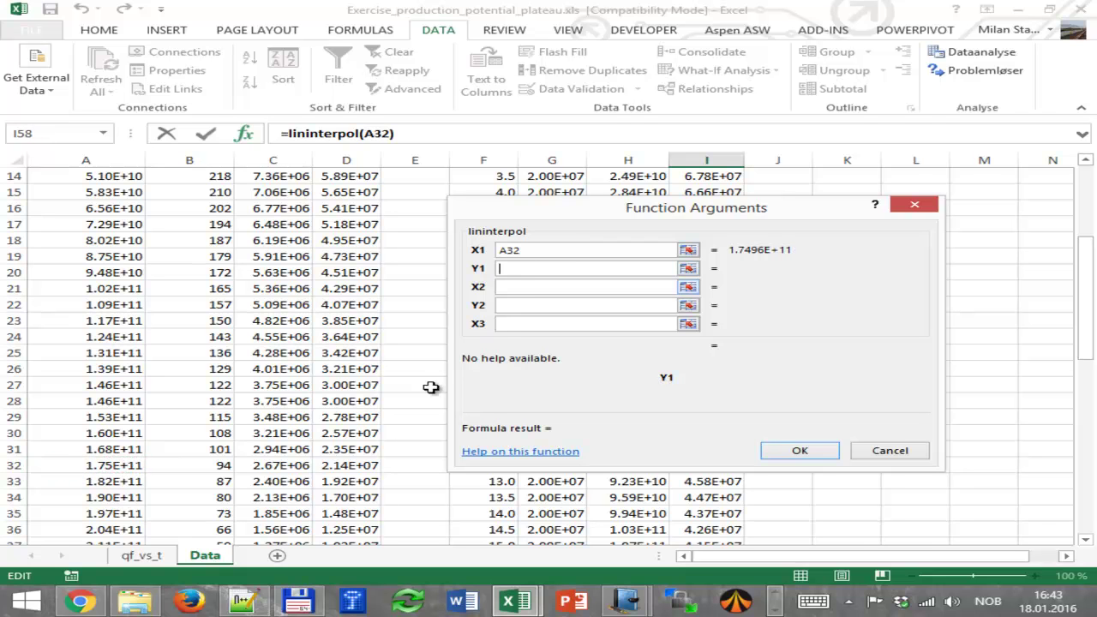
pyautogui.click(345, 466)
pyautogui.click(512, 287)
pyautogui.click(111, 484)
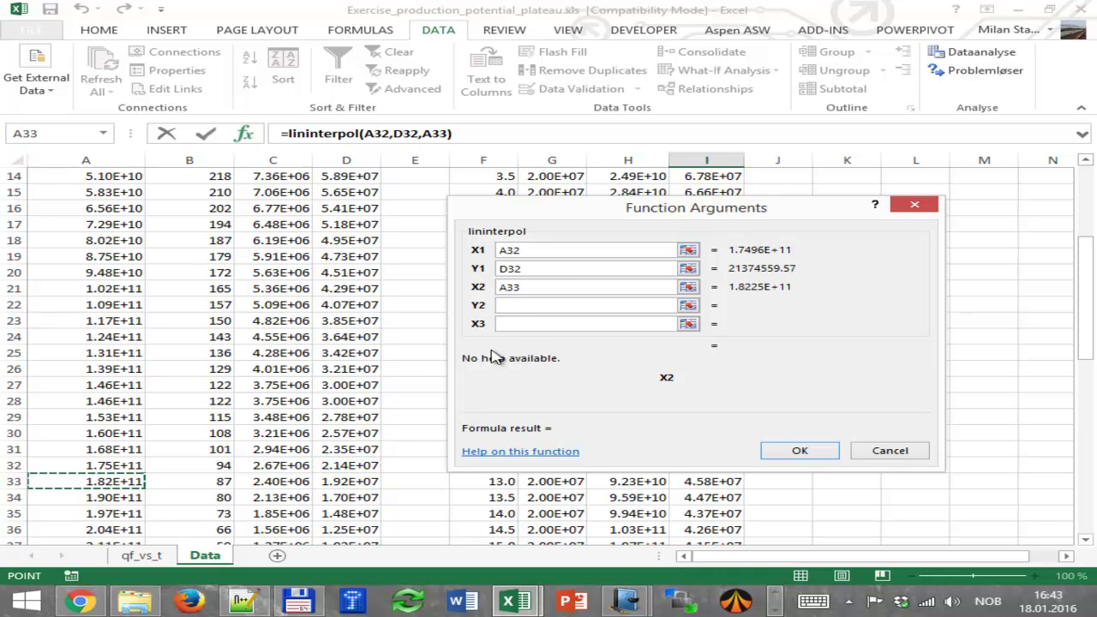
pyautogui.click(518, 307)
pyautogui.click(346, 482)
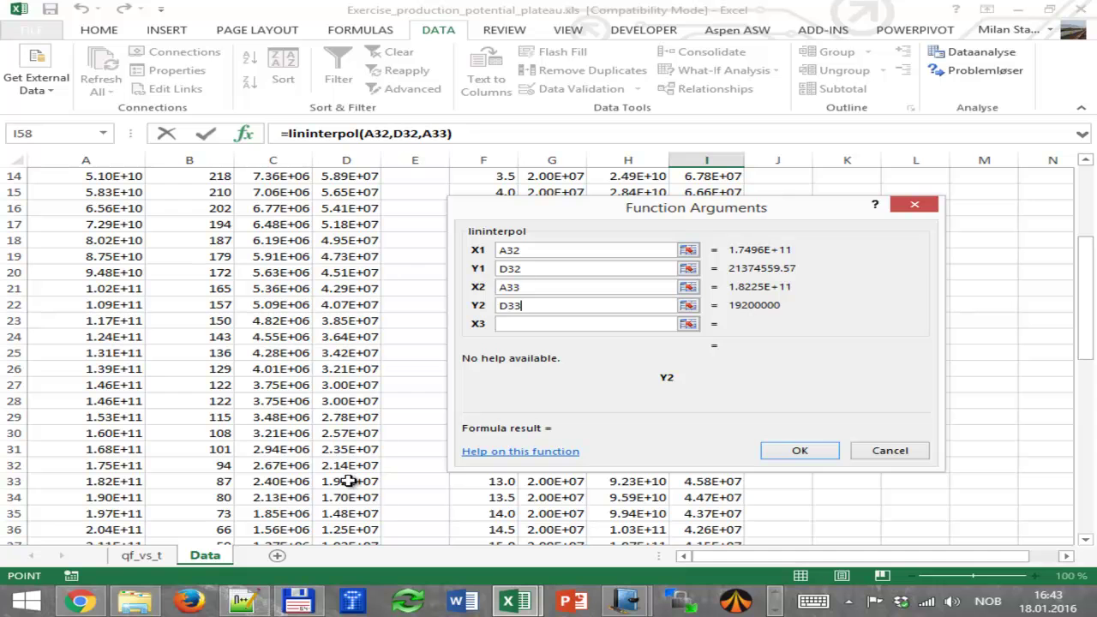
pyautogui.click(528, 326)
pyautogui.scroll(-8, 540, 402)
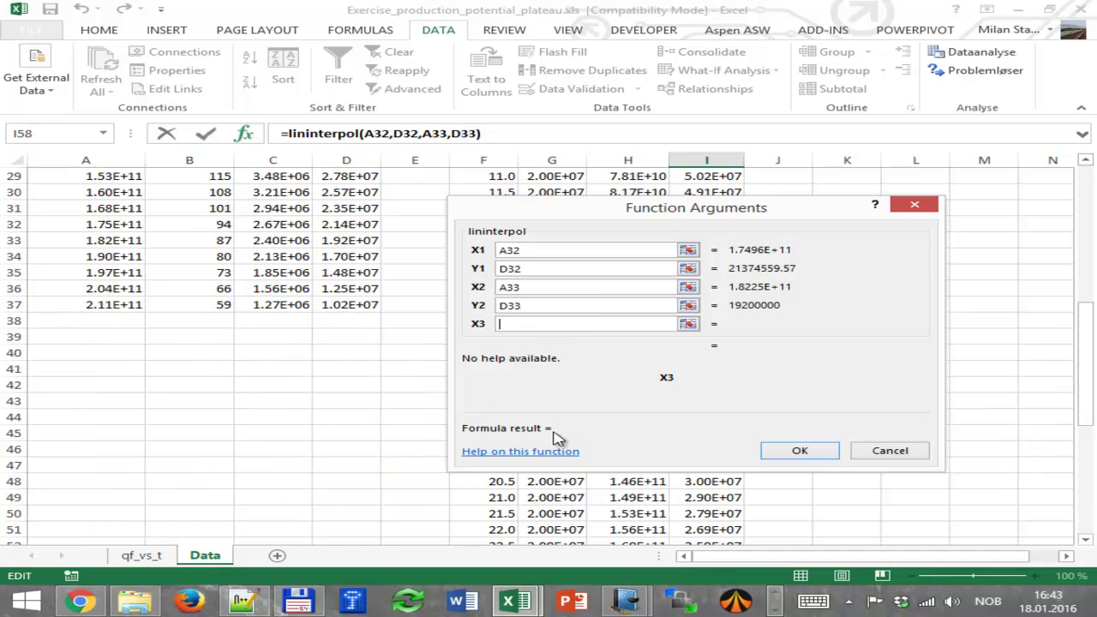
pyautogui.click(641, 500)
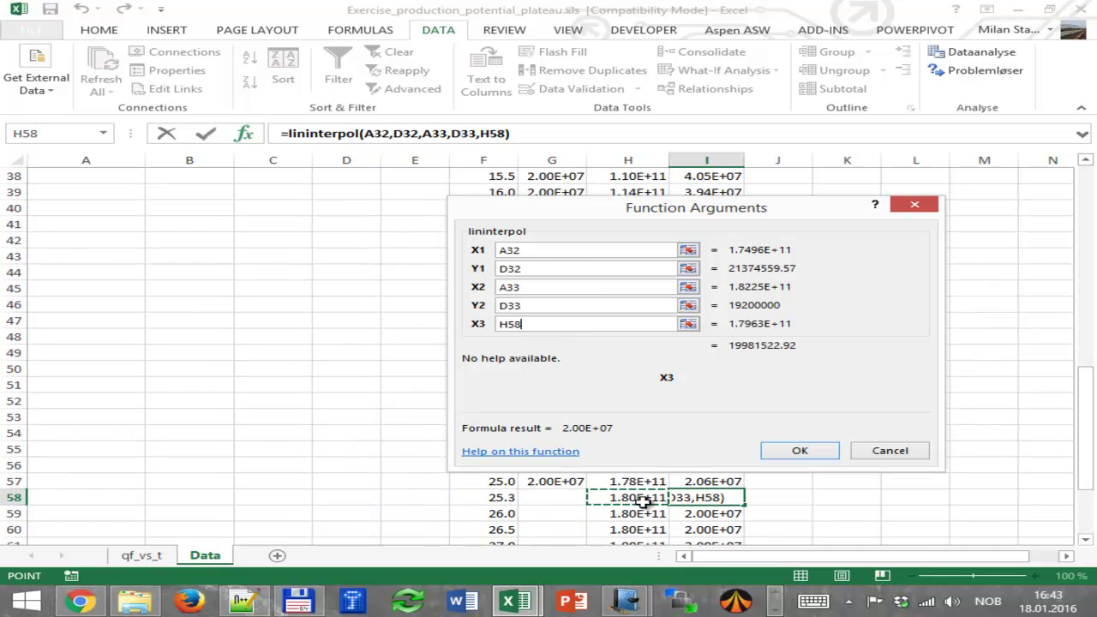
pyautogui.click(800, 451)
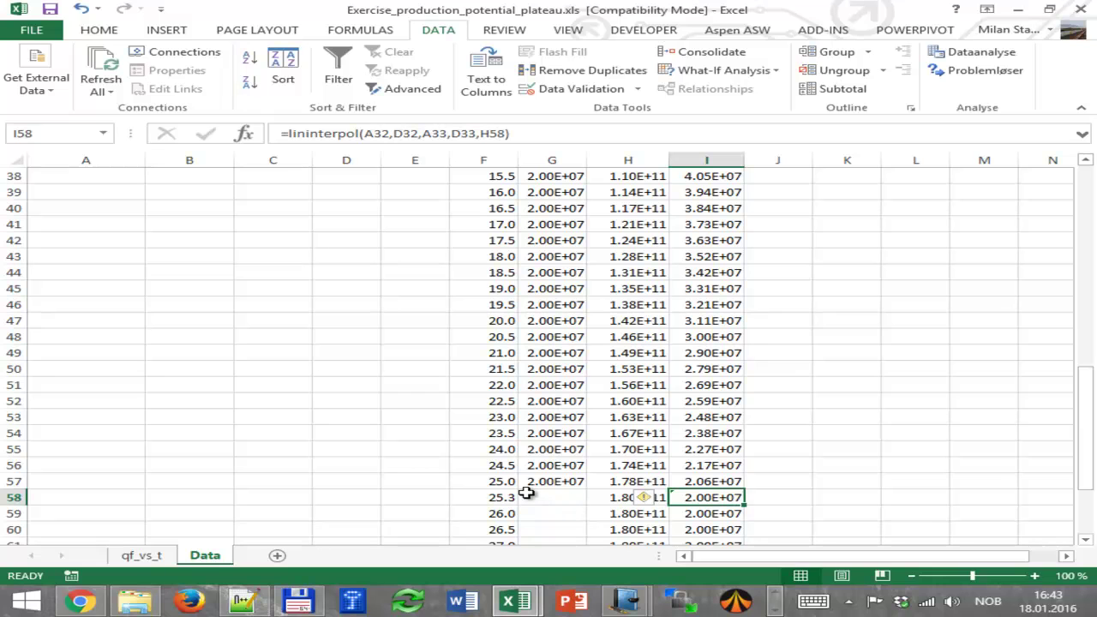
# Set the plateau end time in F58 to 25.2 years and check the interpolated potential in I58.
pyautogui.click(506, 500)
pyautogui.write('25.2')
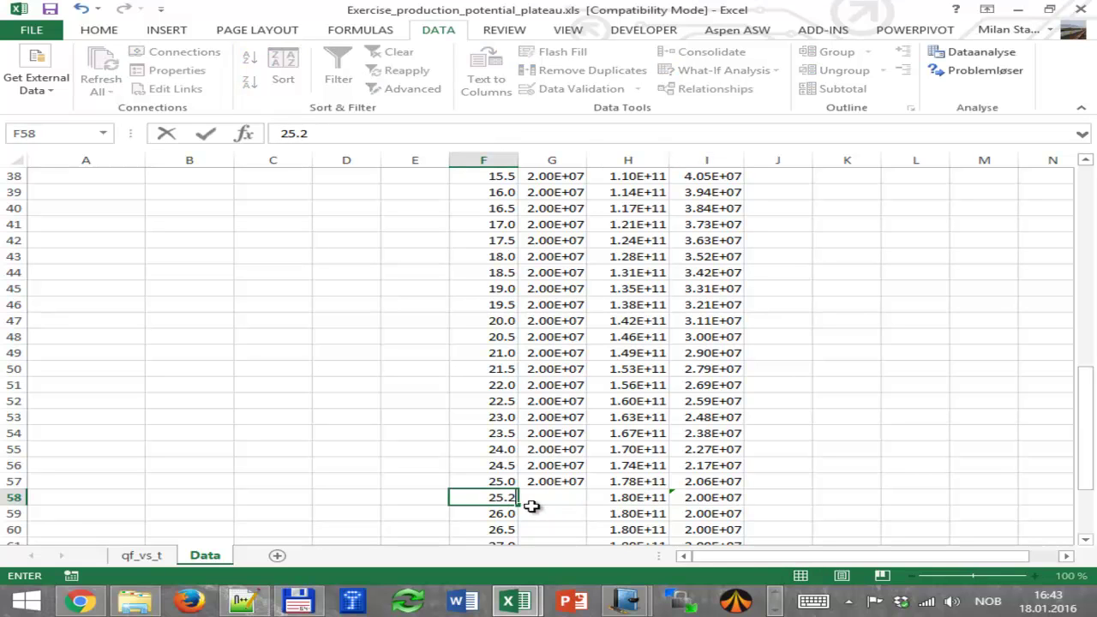
pyautogui.press('Return')
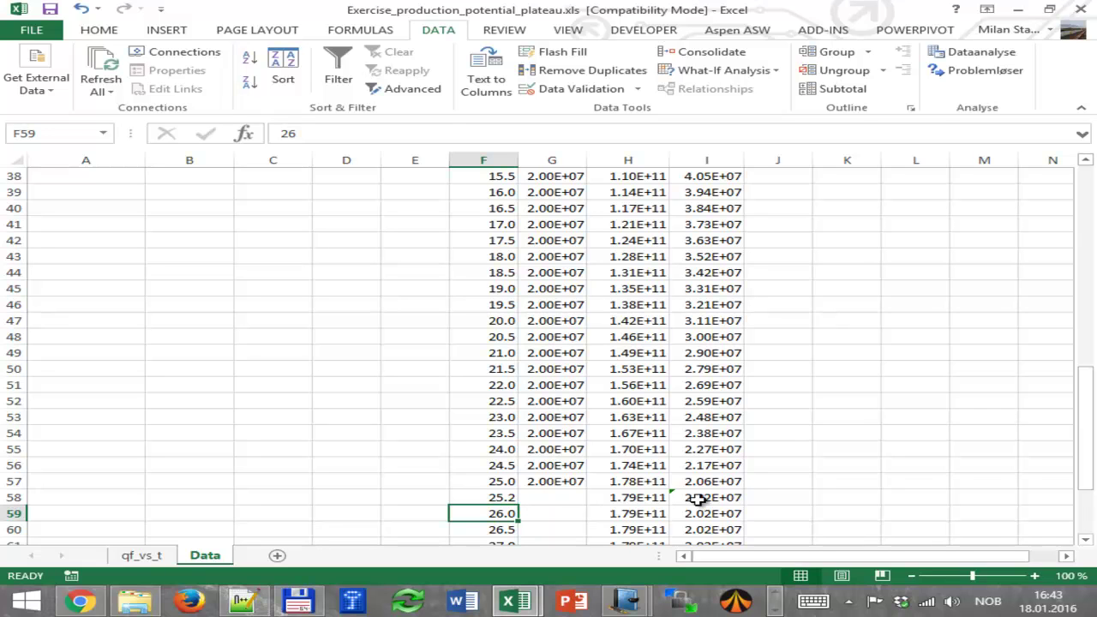
pyautogui.click(642, 499)
pyautogui.click(697, 495)
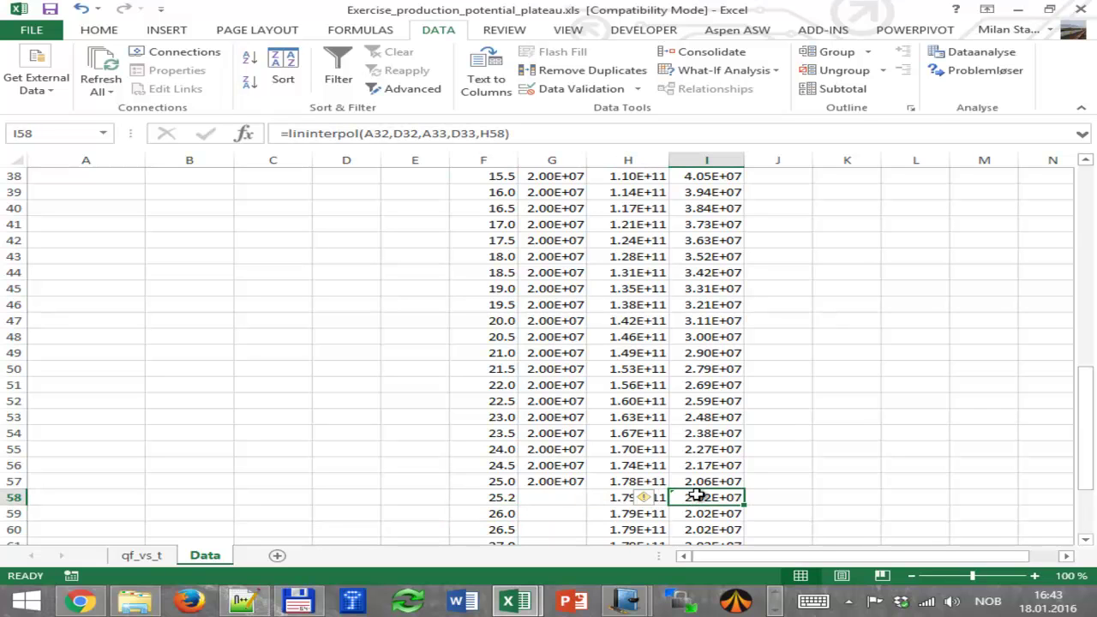
# Fill the field rate from G57 down into G58 and compare it with the potential in I58.
pyautogui.click(551, 496)
pyautogui.click(583, 485)
pyautogui.moveTo(587, 489); pyautogui.dragTo(580, 497)
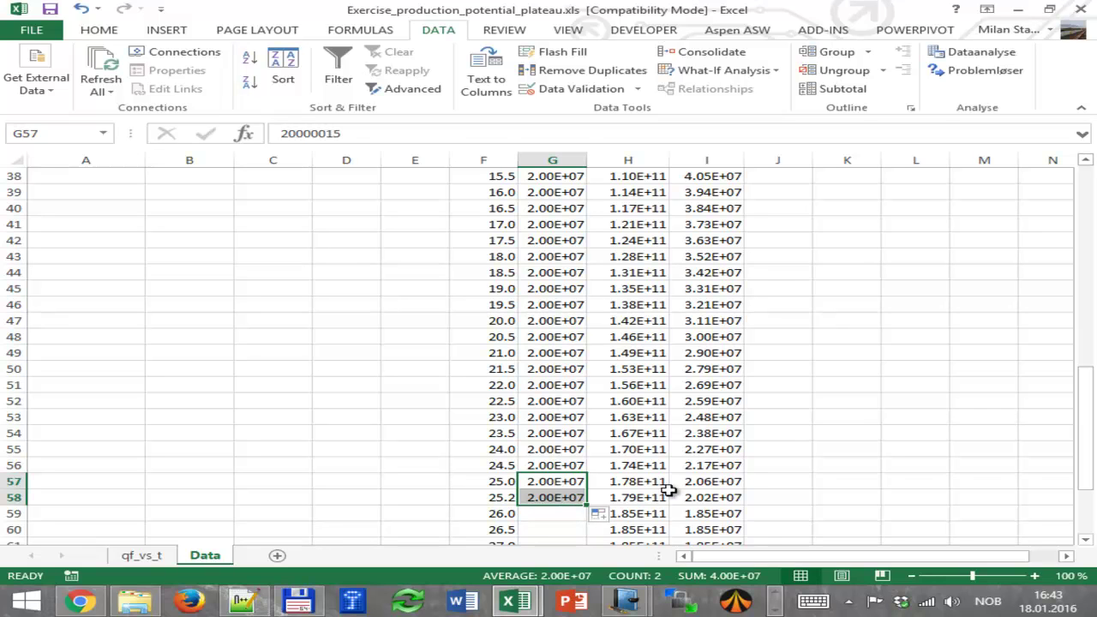
pyautogui.click(698, 497)
pyautogui.click(557, 499)
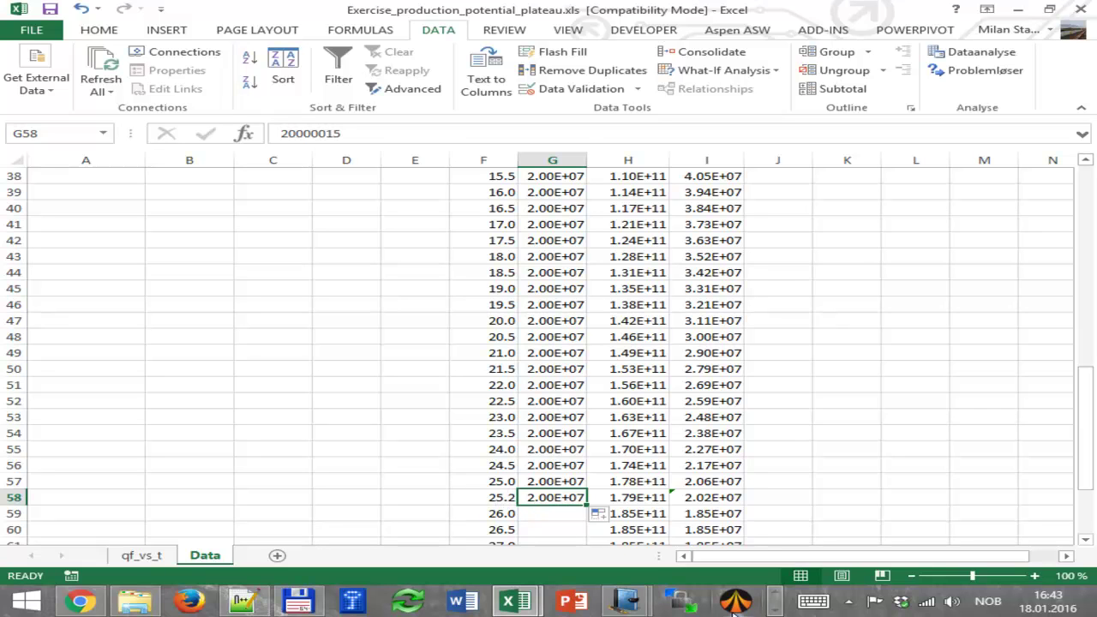
# Capture the table rows from 24.0 to 26.5 years with Snipping Tool and copy the snip.
pyautogui.click(774, 607)
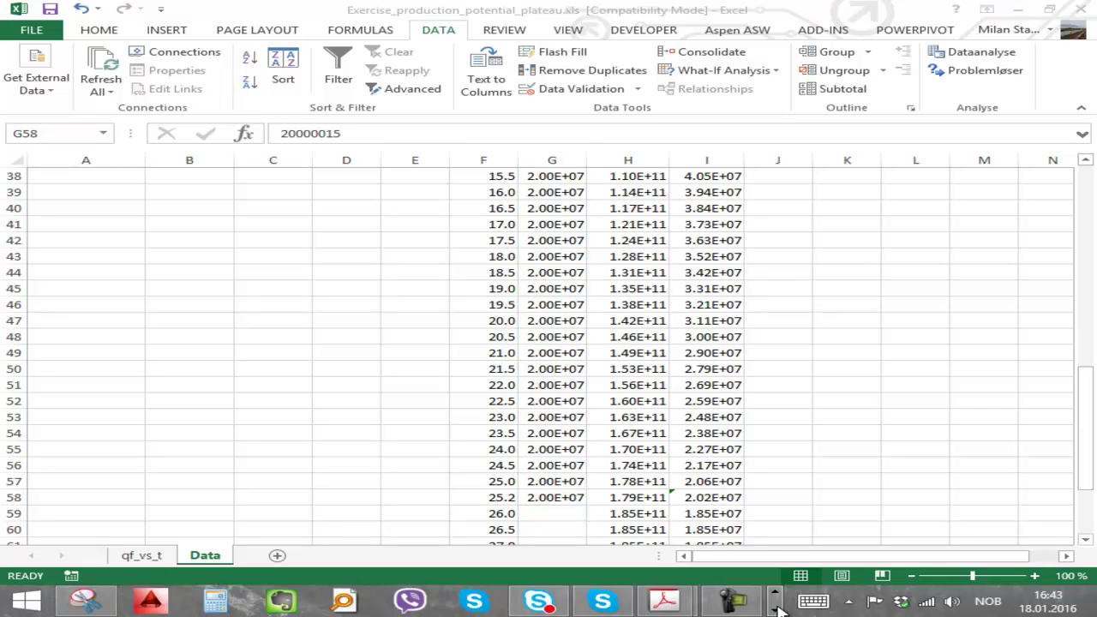
pyautogui.click(86, 602)
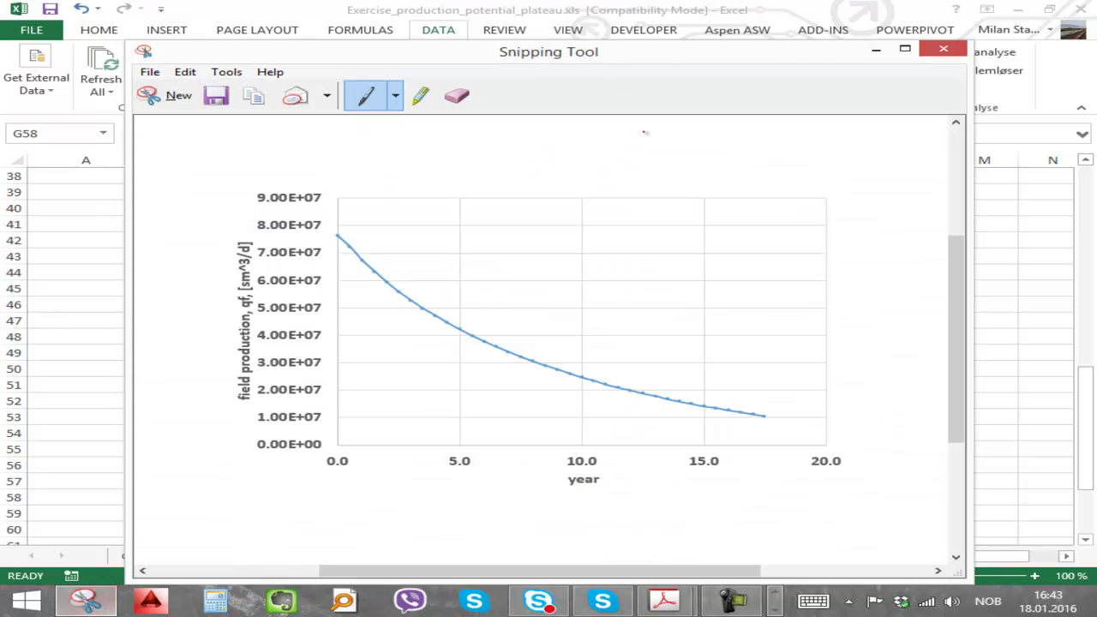
pyautogui.click(171, 96)
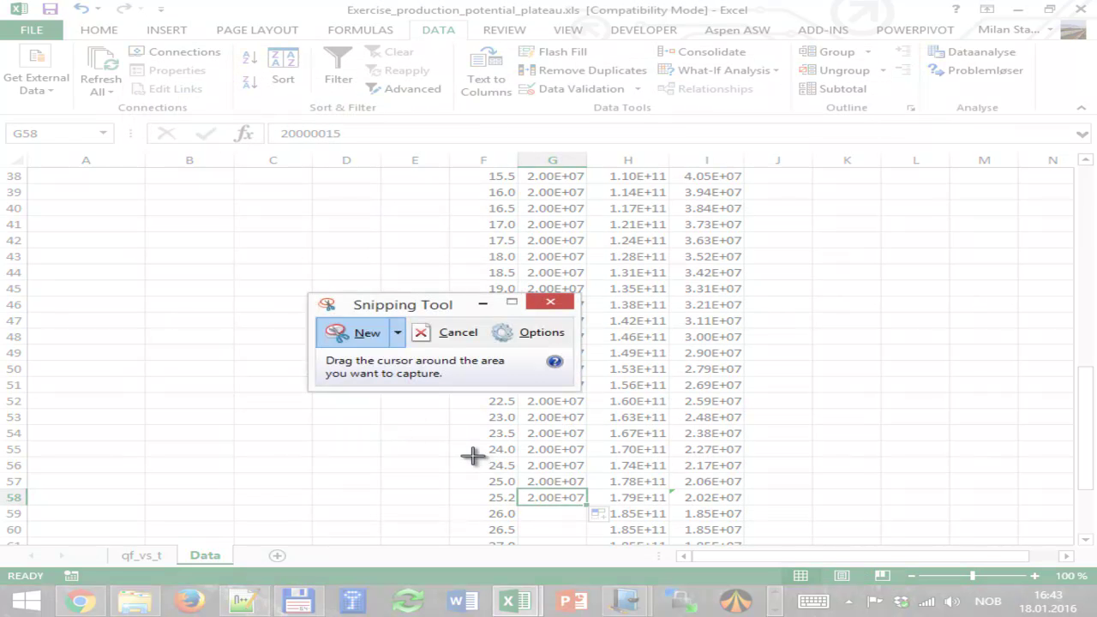
pyautogui.moveTo(460, 448); pyautogui.dragTo(770, 537)
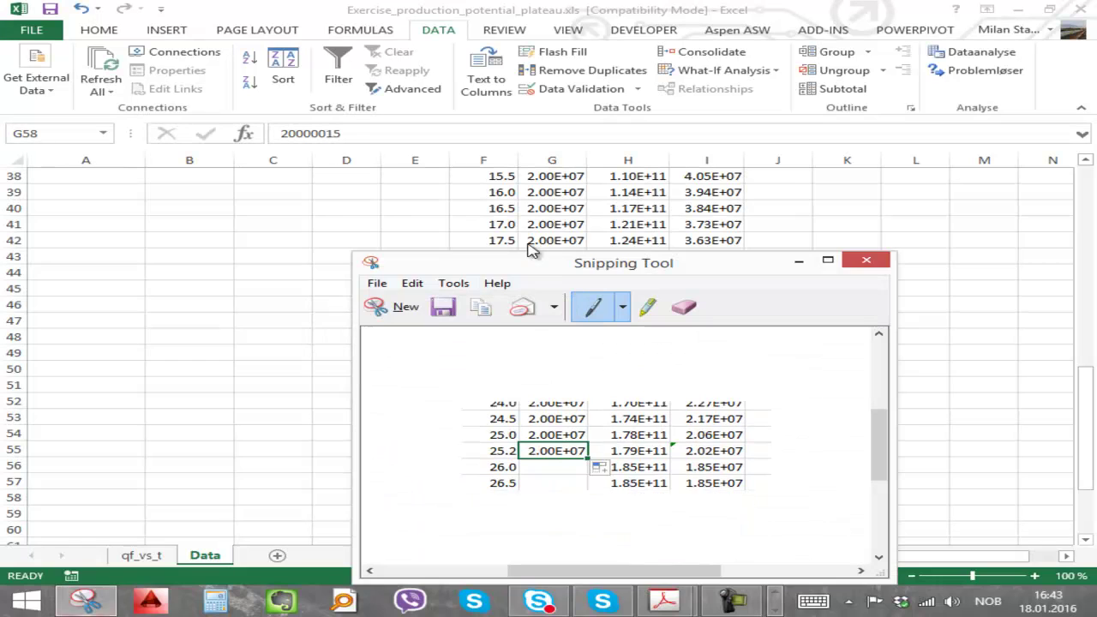
pyautogui.click(412, 287)
pyautogui.click(392, 303)
# Switch to the 20160118.jnt note in Windows Journal, paste the table snip on a new page 6, and enlarge it to most of the page width.
pyautogui.click(775, 609)
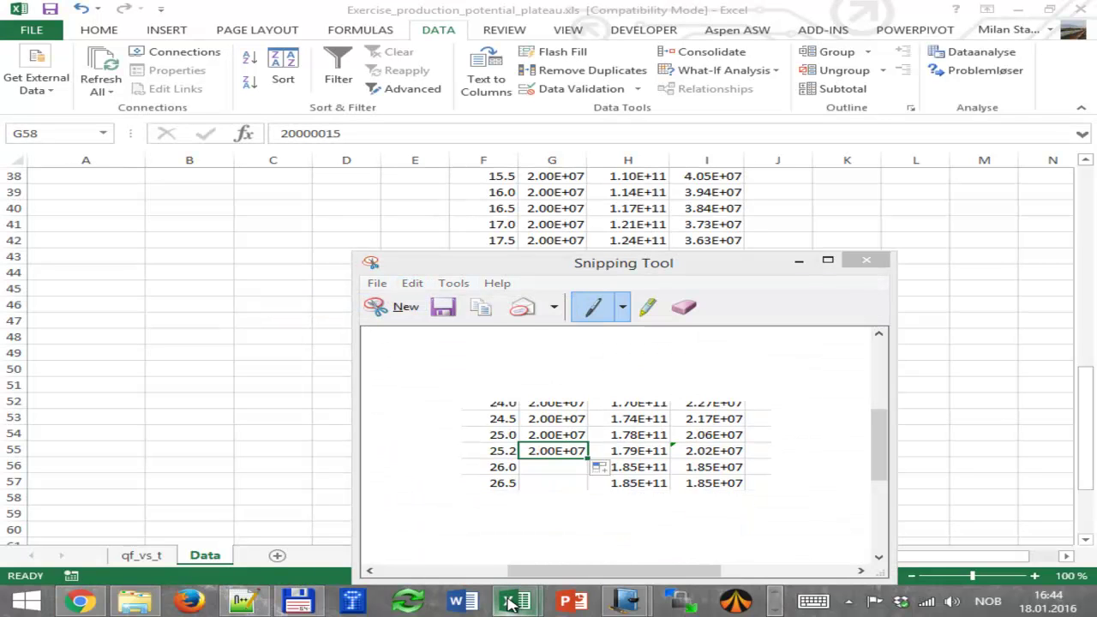
pyautogui.moveTo(615, 604)
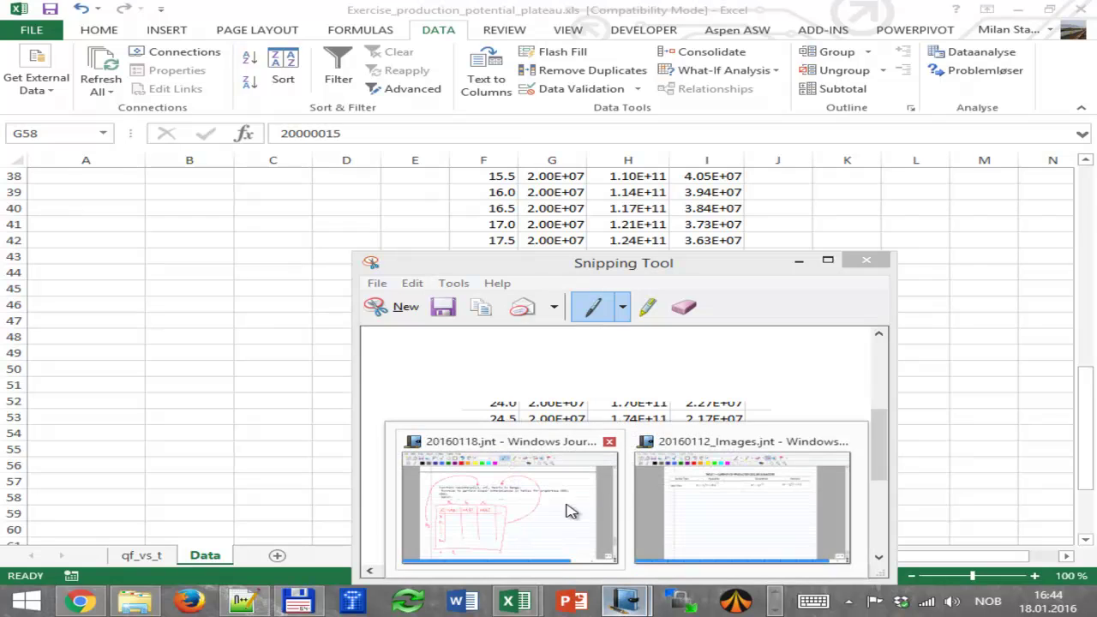
pyautogui.click(519, 509)
pyautogui.scroll(-5, 500, 442)
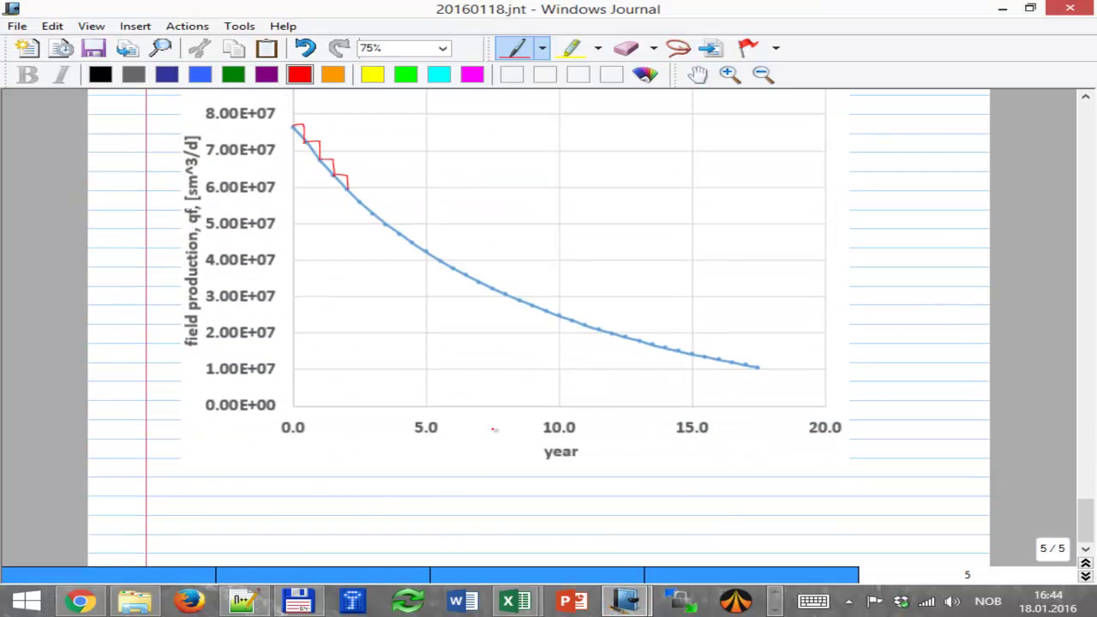
pyautogui.hotkey('ctrl', 'v')
pyautogui.hotkey('ctrl', 'z')
pyautogui.click(1085, 578)
pyautogui.hotkey('ctrl', 'v')
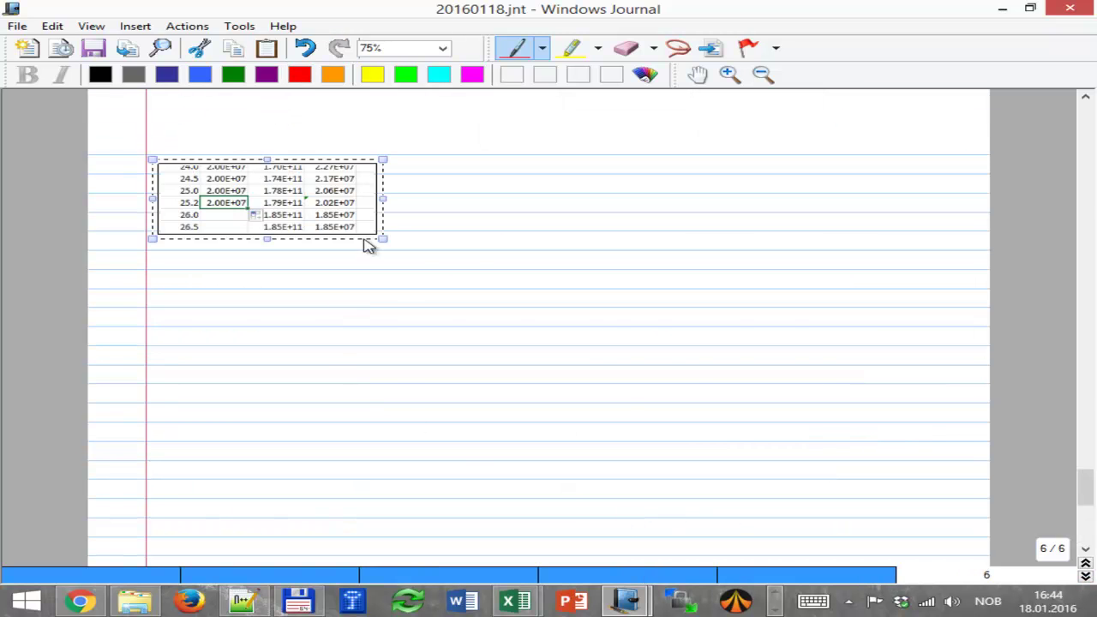
pyautogui.moveTo(384, 238); pyautogui.dragTo(622, 394)
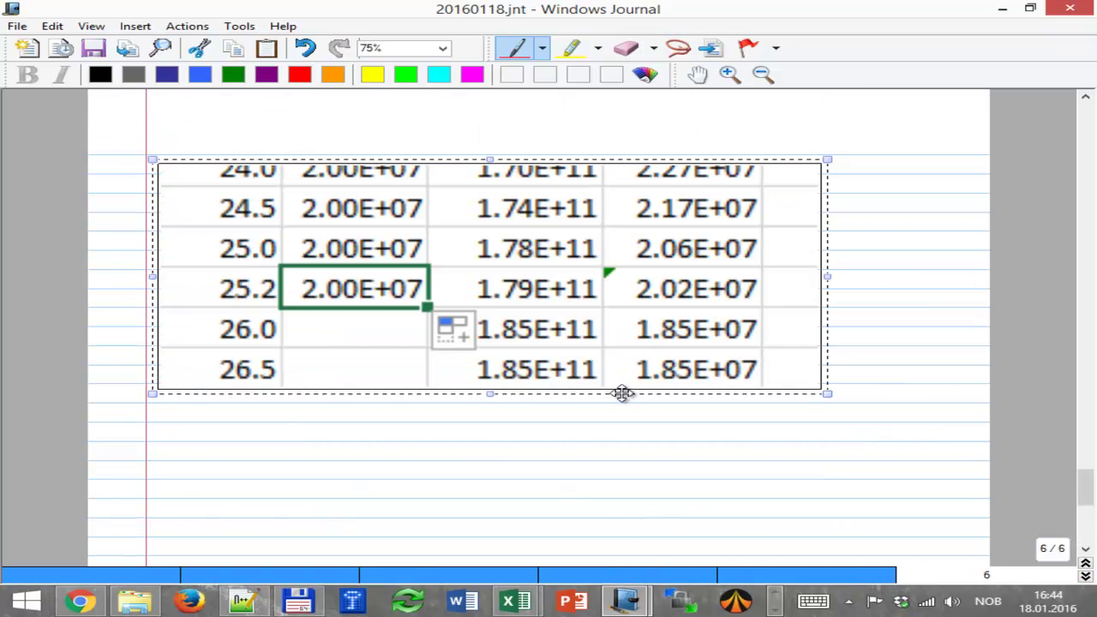
# Annotate the snip in red: circle 2.02E+07 as qpp, link it to q with "should be the same, by changing", and point an arrow at 25.2.
pyautogui.click(876, 310)
pyautogui.moveTo(758, 276); pyautogui.dragTo(627, 281)
pyautogui.moveTo(689, 306); pyautogui.dragTo(820, 274)
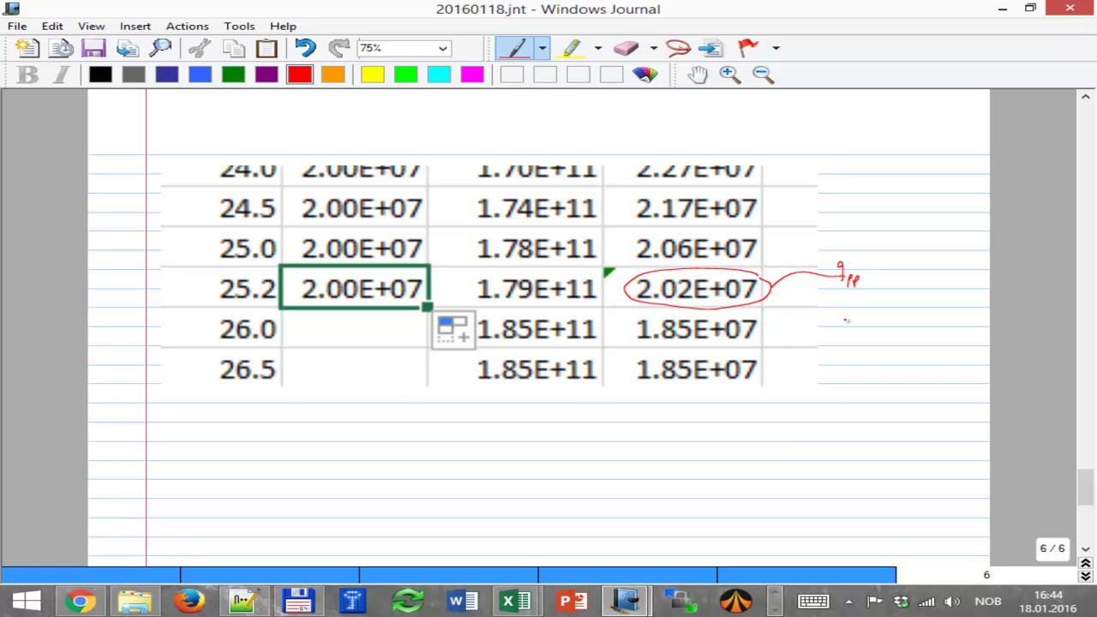
pyautogui.moveTo(842, 300)
pyautogui.mouseDown()
pyautogui.moveTo(843, 355)
pyautogui.moveTo(436, 437)
pyautogui.moveTo(385, 320)
pyautogui.moveTo(378, 331)
pyautogui.mouseUp()
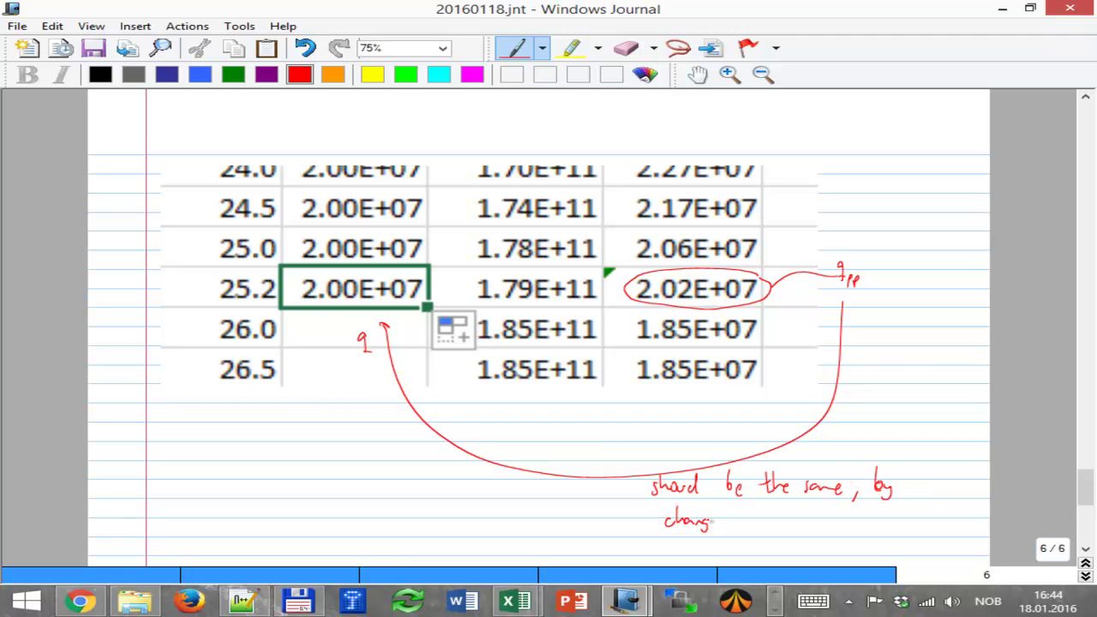
pyautogui.moveTo(746, 526)
pyautogui.mouseDown()
pyautogui.moveTo(659, 553)
pyautogui.moveTo(236, 453)
pyautogui.moveTo(195, 298)
pyautogui.mouseUp()
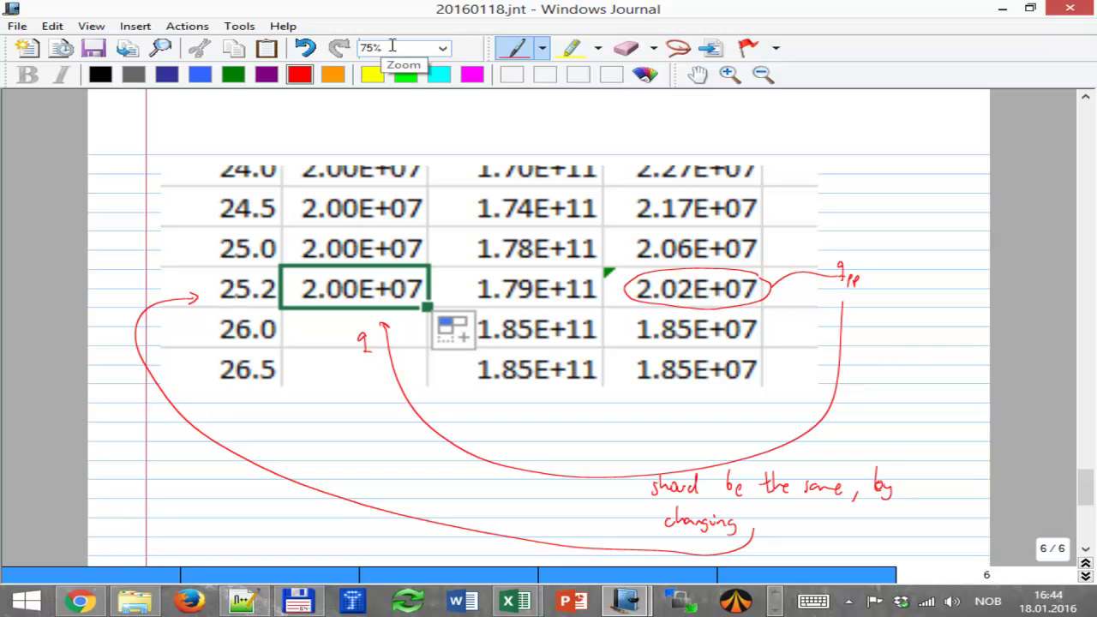
# Return to the Excel workbook and open the Problemløser parameters with G58 as the current selection.
pyautogui.click(1003, 12)
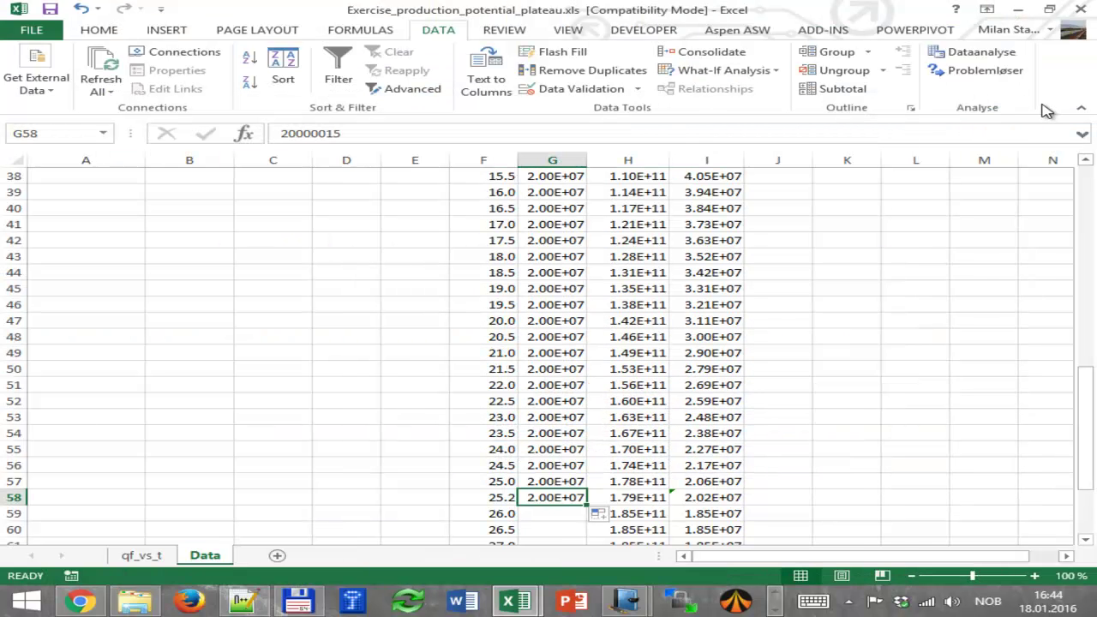
pyautogui.click(989, 75)
pyautogui.moveTo(701, 114); pyautogui.dragTo(454, 60)
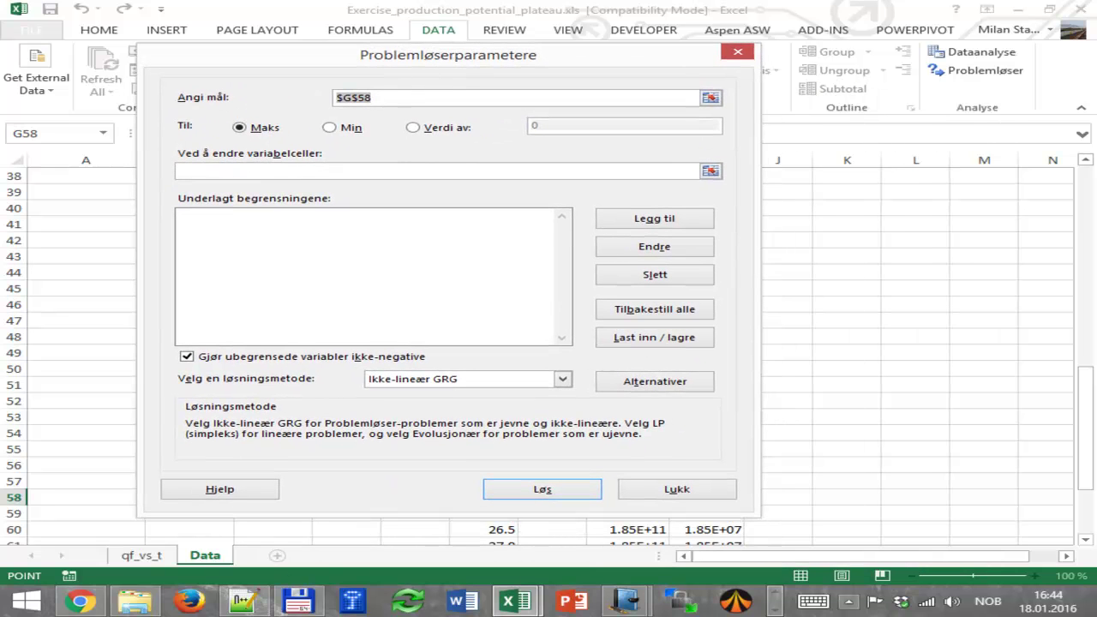
# Capture the whole Problemløserparametere dialog with Snipping Tool and copy the snip.
pyautogui.click(777, 611)
pyautogui.click(86, 602)
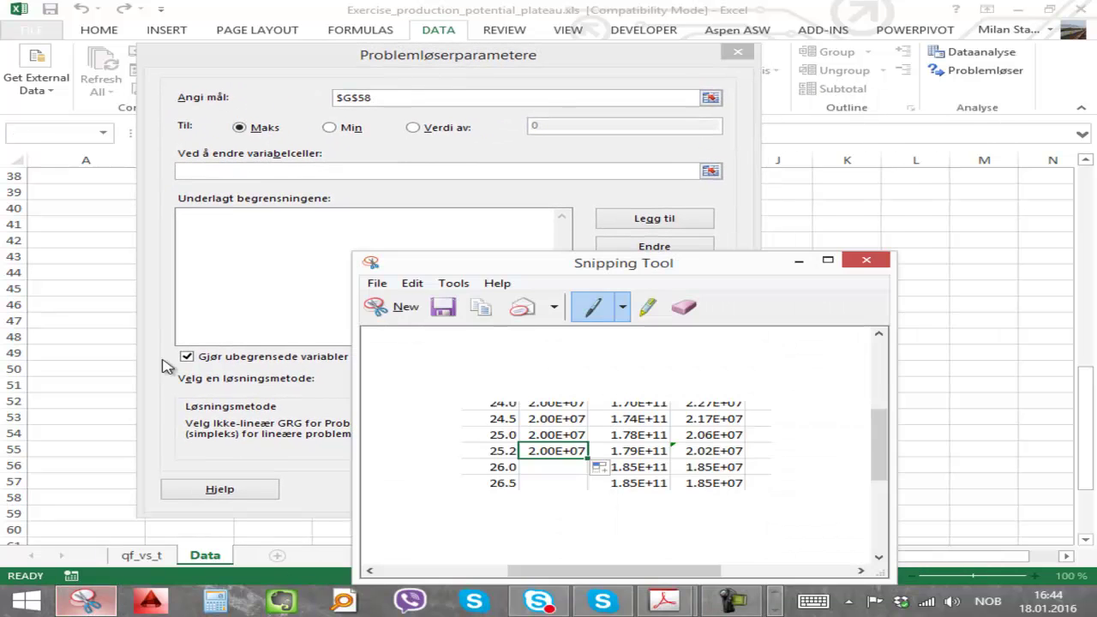
pyautogui.click(398, 310)
pyautogui.moveTo(138, 42); pyautogui.dragTo(759, 516)
pyautogui.click(90, 32)
pyautogui.click(79, 54)
# Switch to the 20160118.jnt note and paste the solver dialog snip below the annotated table on page 6.
pyautogui.click(775, 608)
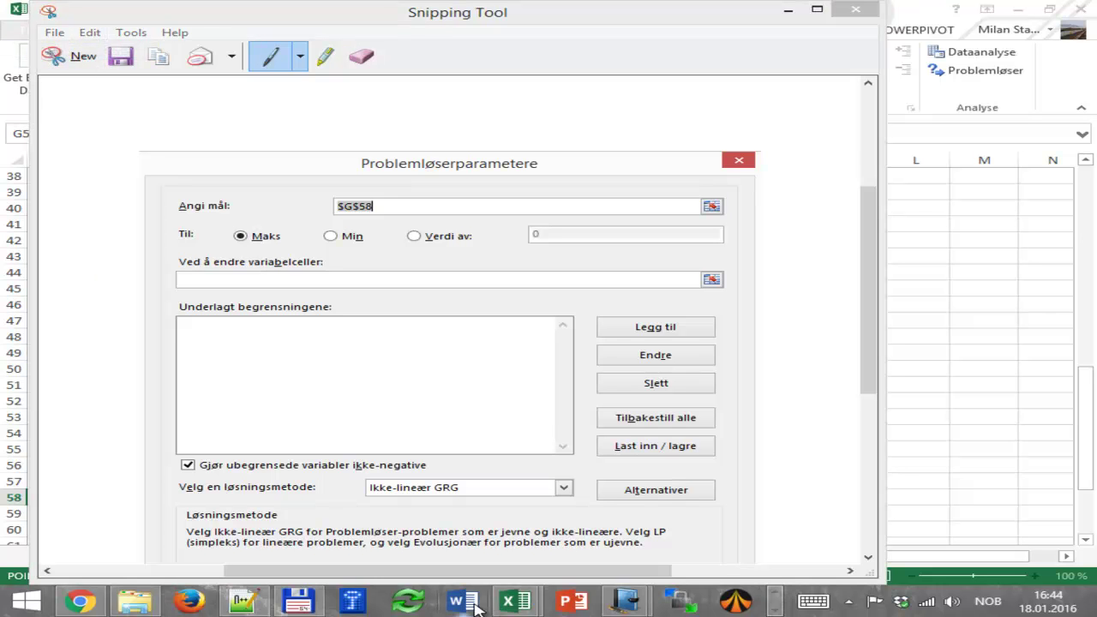
pyautogui.moveTo(626, 601)
pyautogui.click(520, 526)
pyautogui.scroll(-3, 538, 326)
pyautogui.scroll(-4, 515, 458)
pyautogui.hotkey('ctrl', 'v')
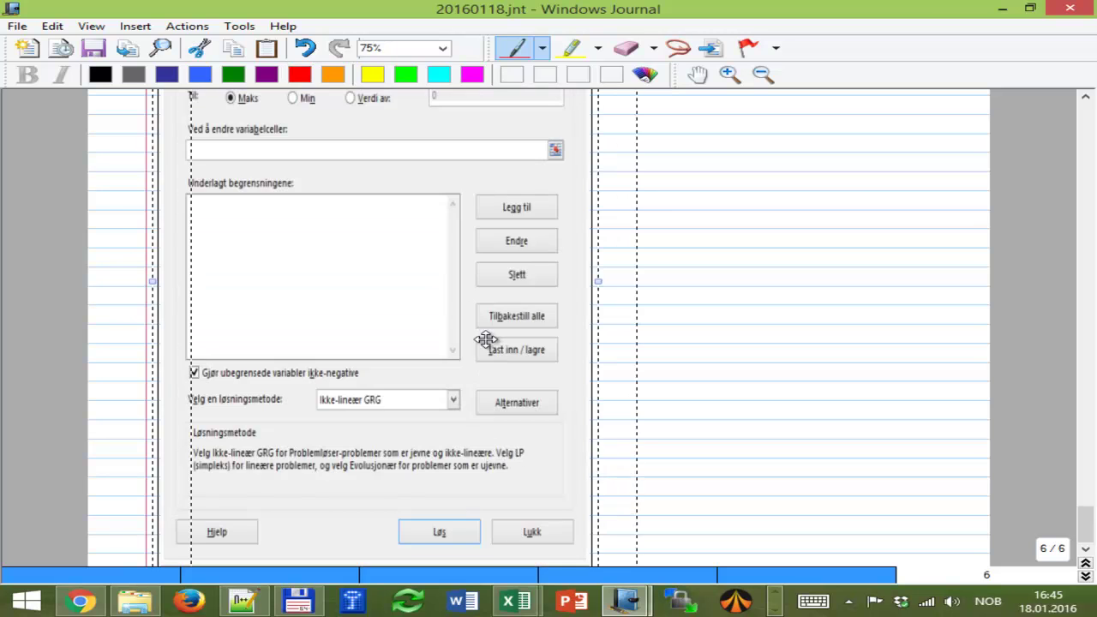
# Circle $G$58 in the solver snip, link it to "objective cell, max, min, drive to a certain value", and circle Maks, Min and Verdi av.
pyautogui.scroll(3, 479, 335)
pyautogui.moveTo(413, 117); pyautogui.dragTo(414, 239)
pyautogui.moveTo(370, 281)
pyautogui.mouseDown()
pyautogui.moveTo(336, 297)
pyautogui.moveTo(484, 267)
pyautogui.moveTo(699, 284)
pyautogui.moveTo(721, 267)
pyautogui.moveTo(734, 288)
pyautogui.moveTo(751, 278)
pyautogui.moveTo(802, 289)
pyautogui.moveTo(950, 285)
pyautogui.moveTo(941, 269)
pyautogui.mouseUp()
pyautogui.moveTo(734, 308)
pyautogui.mouseDown()
pyautogui.moveTo(922, 312)
pyautogui.moveTo(963, 299)
pyautogui.mouseUp()
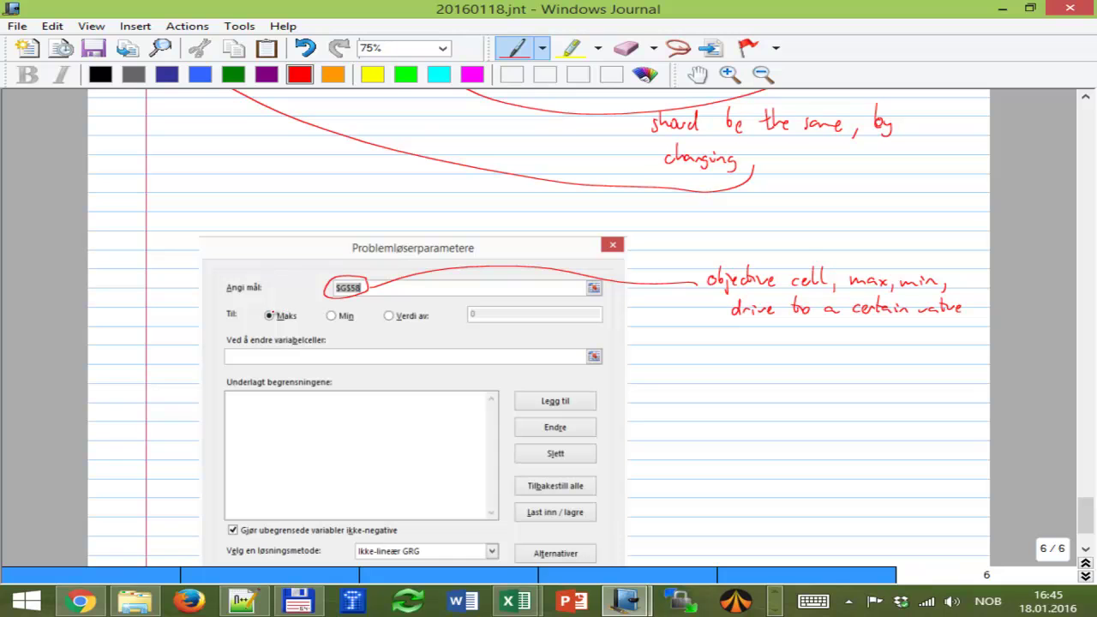
pyautogui.moveTo(296, 307)
pyautogui.mouseDown()
pyautogui.moveTo(273, 328)
pyautogui.moveTo(302, 312)
pyautogui.moveTo(360, 310)
pyautogui.mouseUp()
pyautogui.moveTo(434, 307)
pyautogui.mouseDown()
pyautogui.moveTo(412, 329)
pyautogui.moveTo(442, 315)
pyautogui.mouseUp()
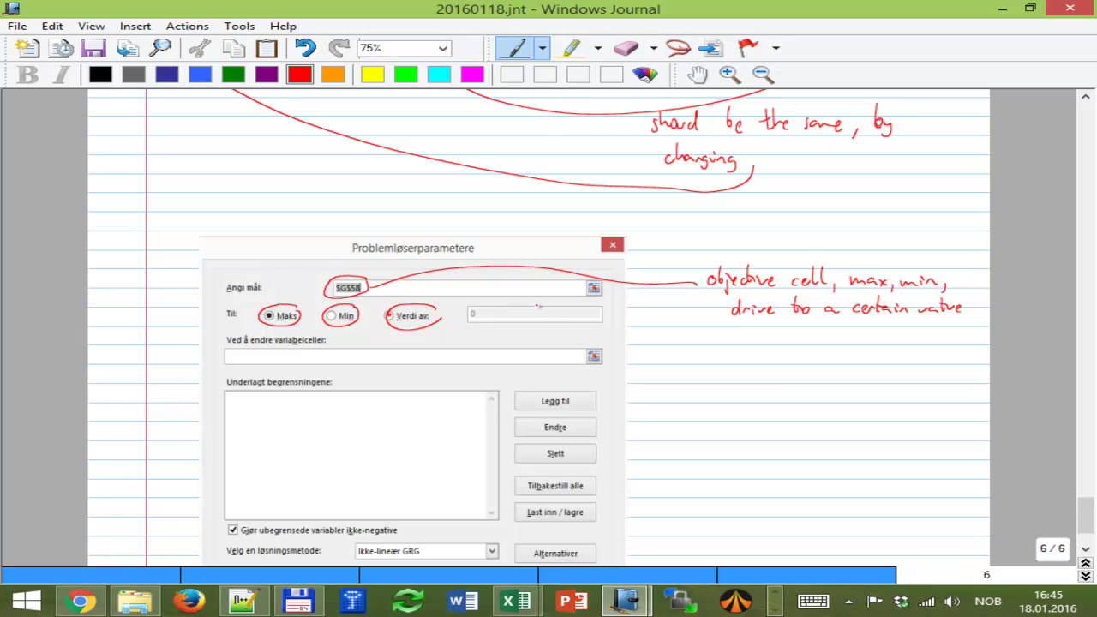
# Link the snip's variable cells field to the note "cells to change, variables" and draw an arrow out of the constraints box.
pyautogui.moveTo(573, 355); pyautogui.dragTo(677, 340)
pyautogui.moveTo(691, 339); pyautogui.dragTo(691, 353)
pyautogui.moveTo(685, 347); pyautogui.dragTo(762, 345)
pyautogui.moveTo(766, 346); pyautogui.dragTo(789, 351)
pyautogui.moveTo(795, 335)
pyautogui.mouseDown()
pyautogui.moveTo(808, 350)
pyautogui.moveTo(845, 358)
pyautogui.moveTo(928, 346)
pyautogui.mouseUp()
pyautogui.scroll(-1, 919, 341)
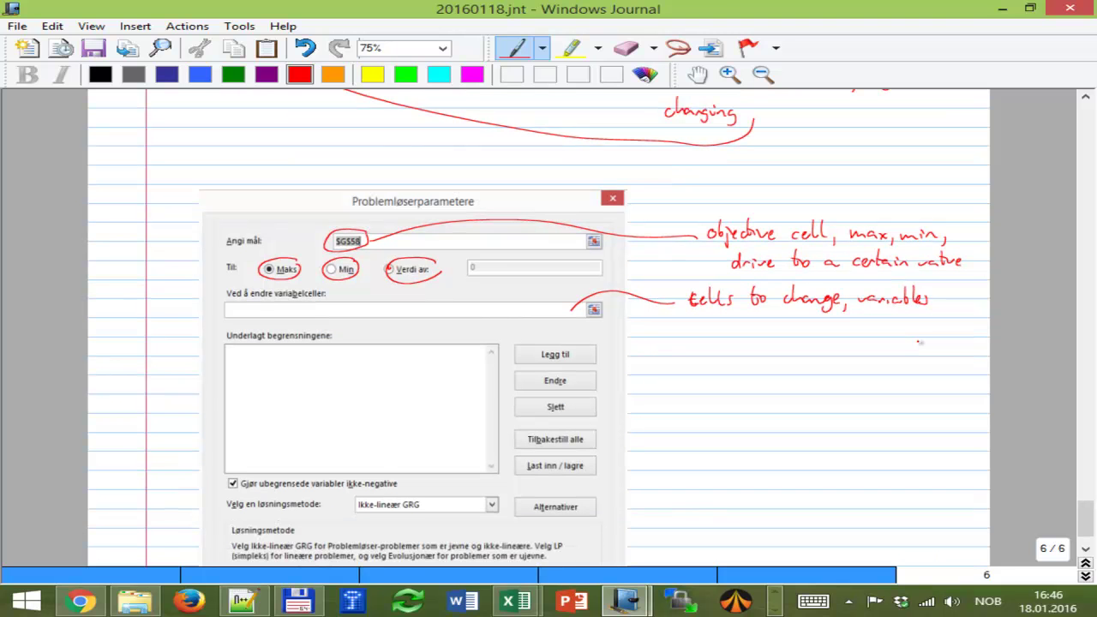
pyautogui.moveTo(461, 362)
pyautogui.mouseDown()
pyautogui.moveTo(584, 325)
pyautogui.moveTo(722, 377)
pyautogui.mouseUp()
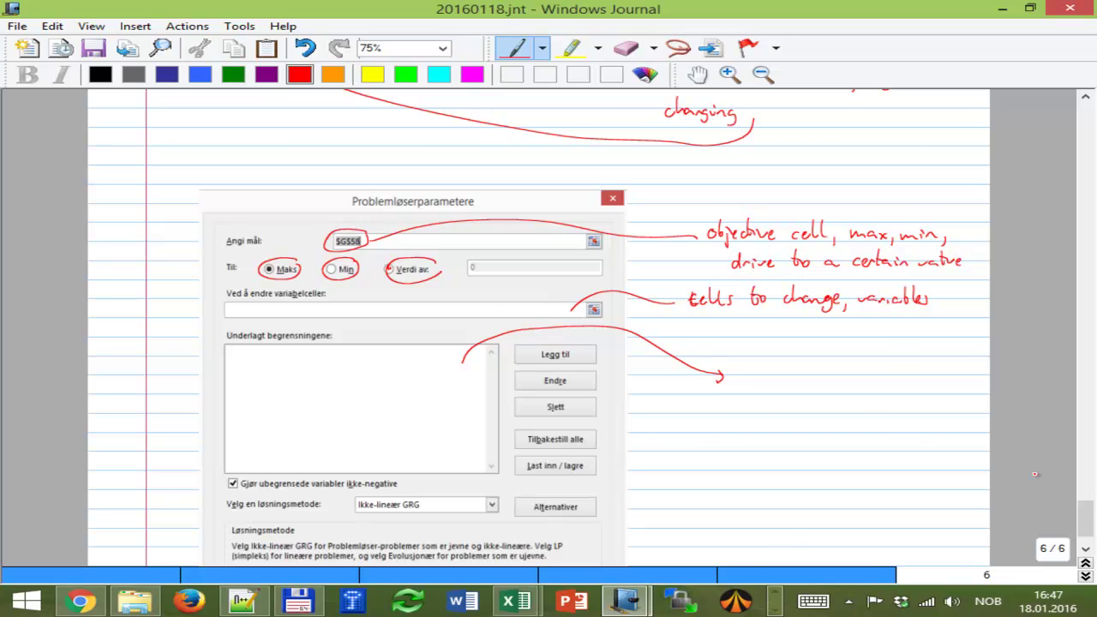
# Switch to the Excel workbook, close the solver parameters without solving, and set F58 to 25.3.
pyautogui.moveTo(529, 607)
pyautogui.click(433, 531)
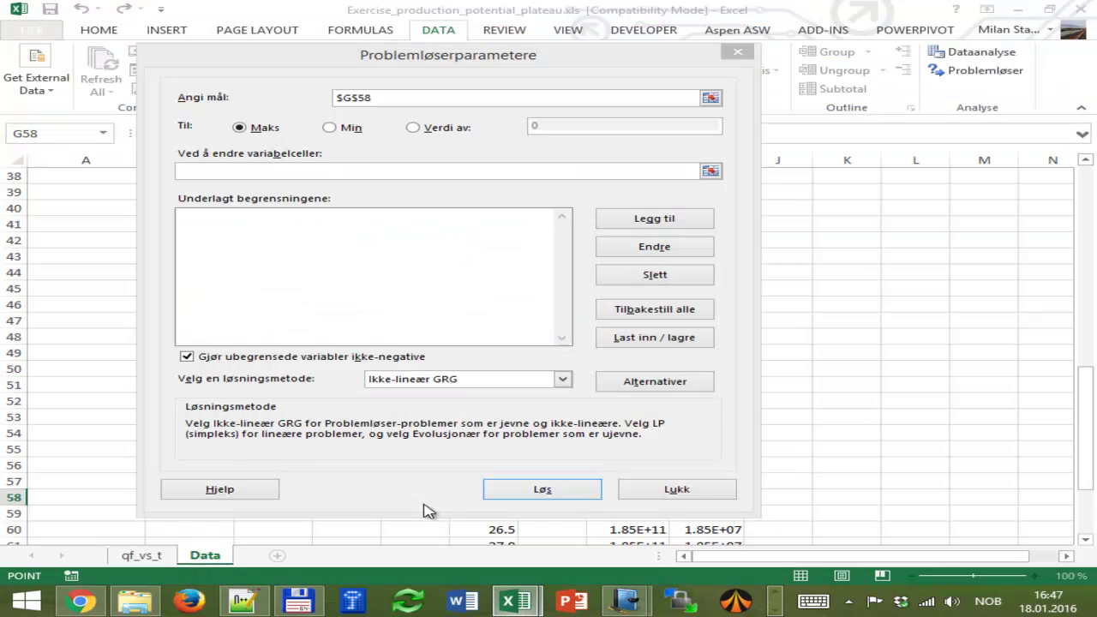
pyautogui.click(665, 490)
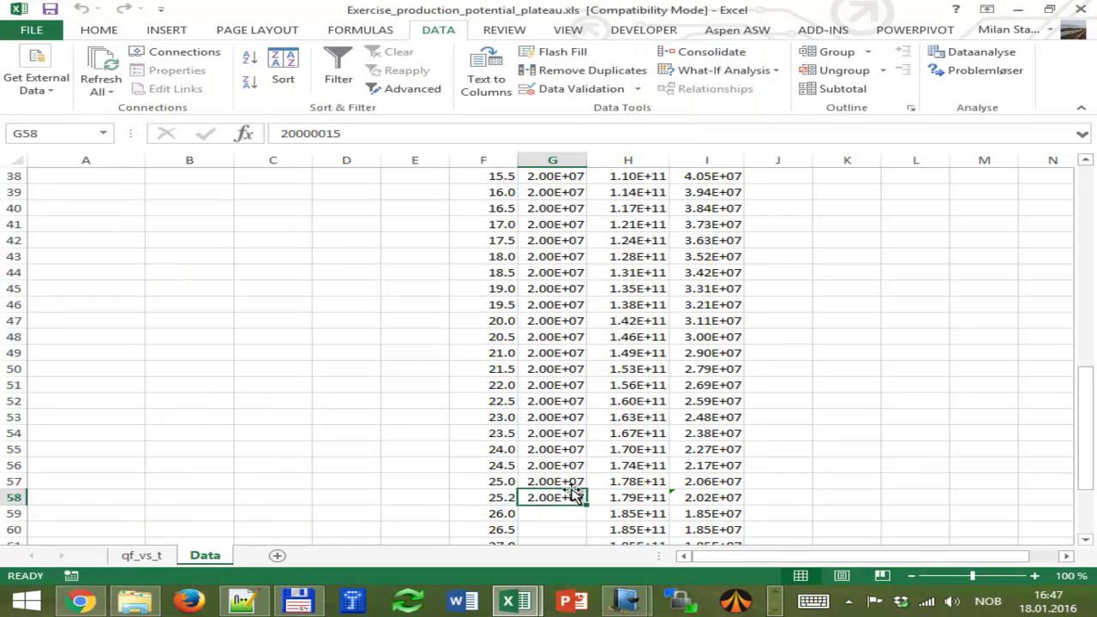
pyautogui.scroll(-1, 521, 503)
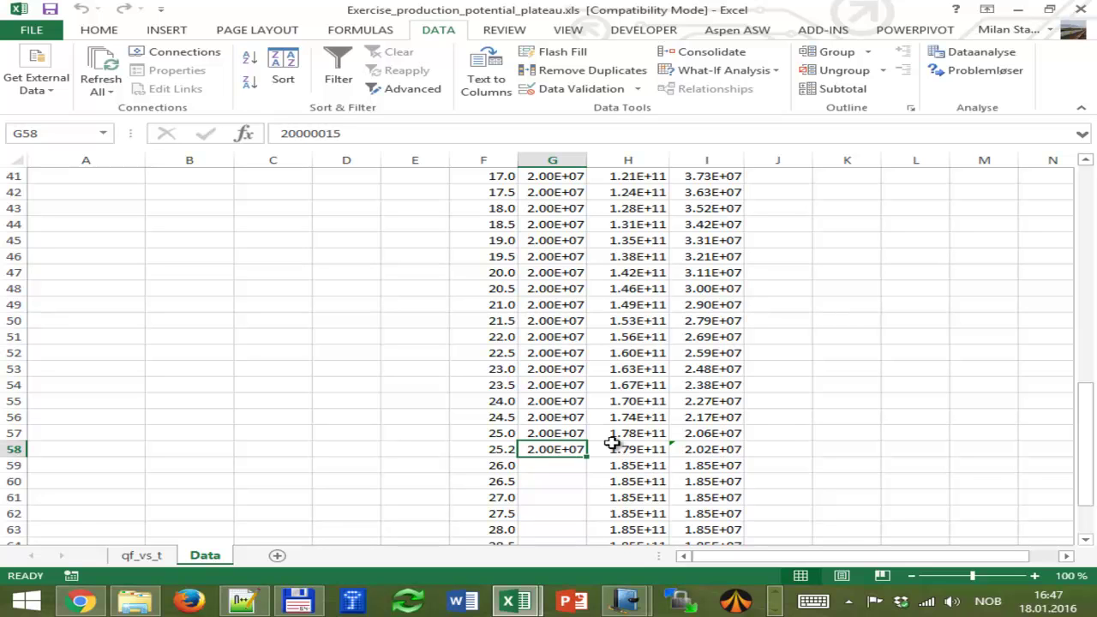
pyautogui.click(508, 449)
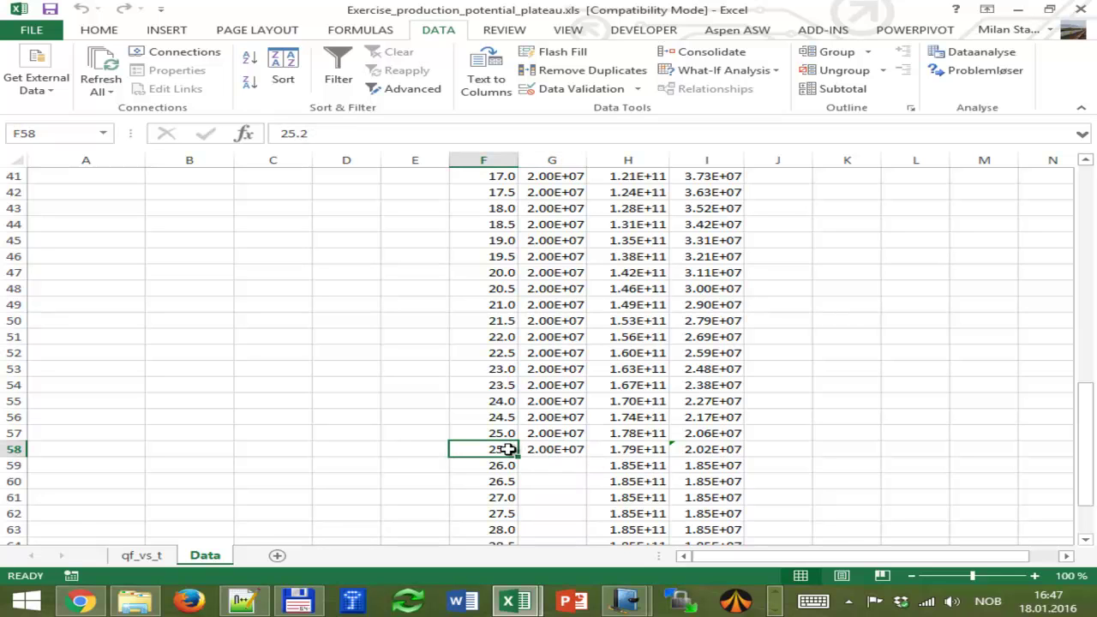
pyautogui.write('25')
pyautogui.write('.5')
pyautogui.press('Return')
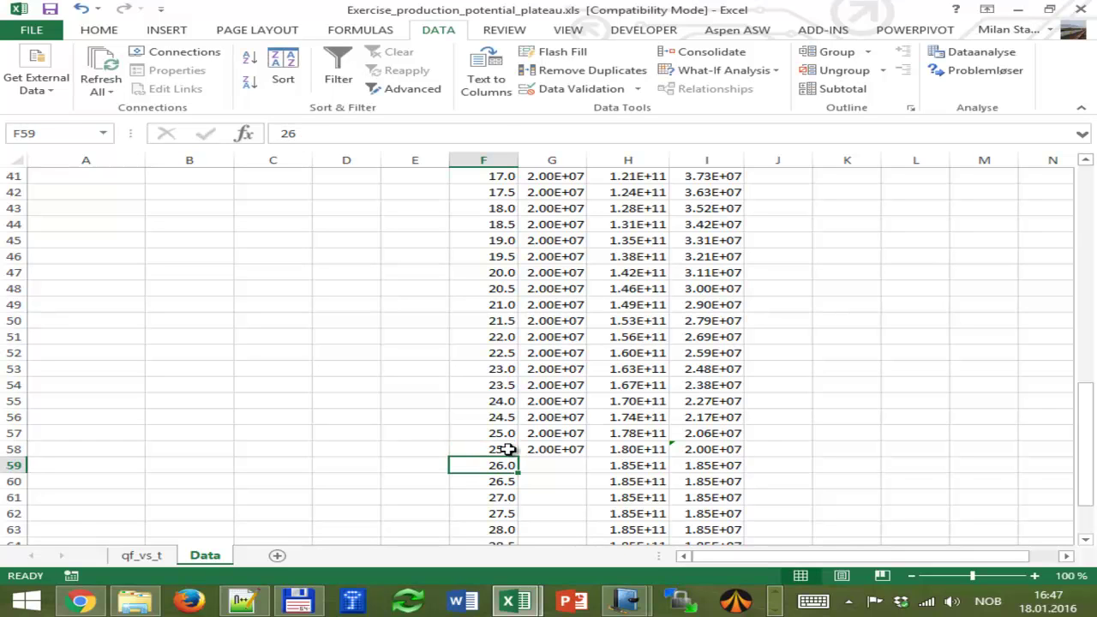
# Show cell I58 in scientific notation with four decimal places.
pyautogui.click(699, 453)
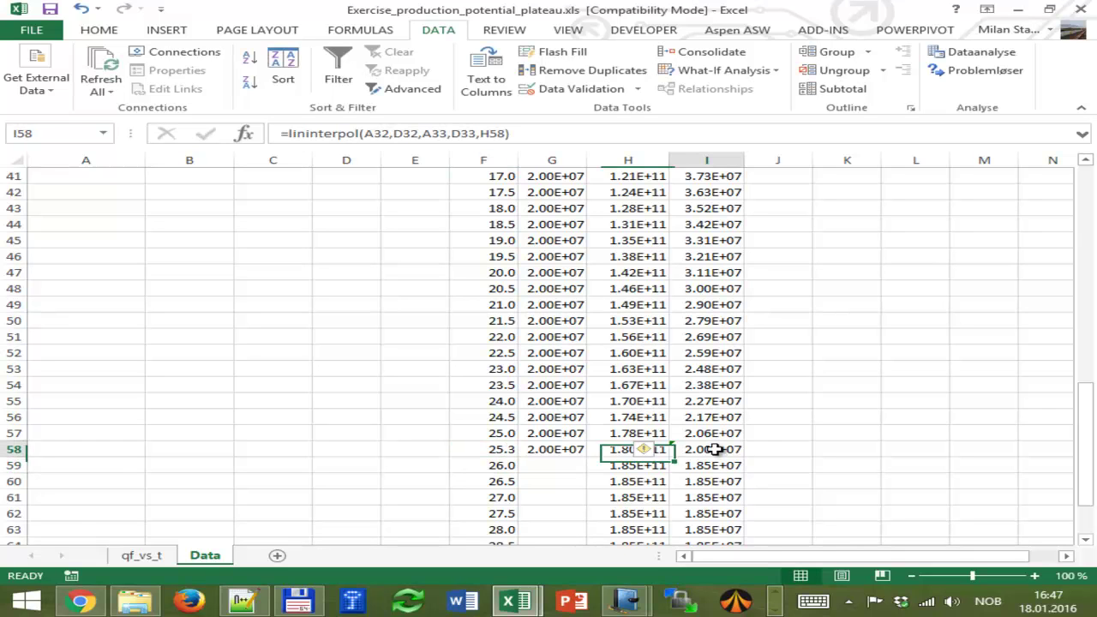
pyautogui.click(98, 29)
pyautogui.click(623, 83)
pyautogui.click(604, 83)
pyautogui.click(604, 83)
pyautogui.click(606, 82)
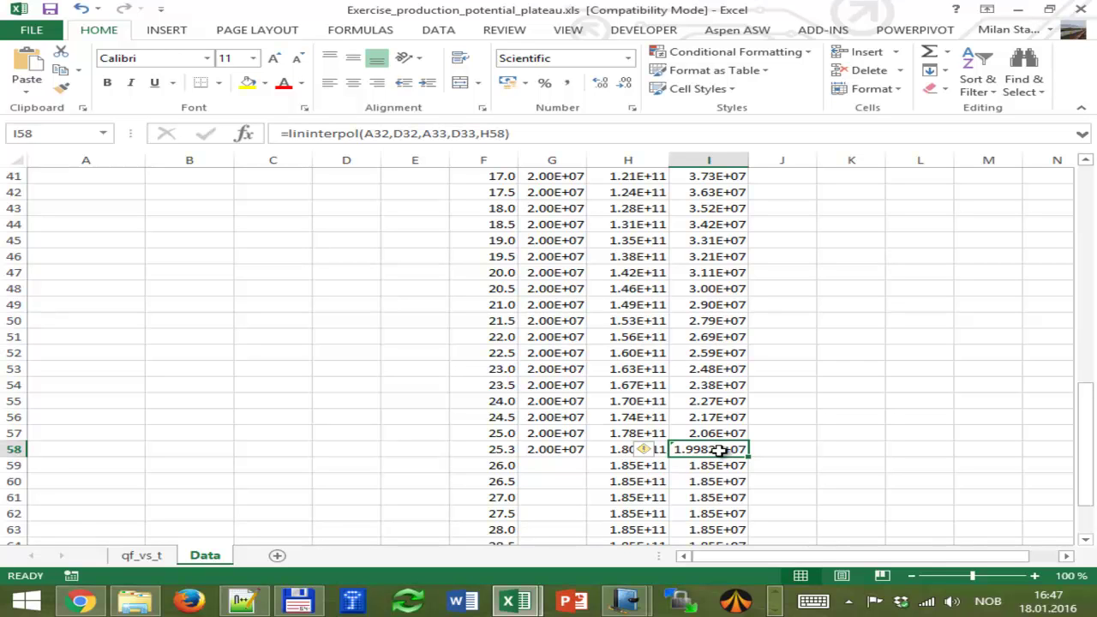
# Bring up the Visual Basic for Applications editor and close it.
pyautogui.moveTo(508, 605)
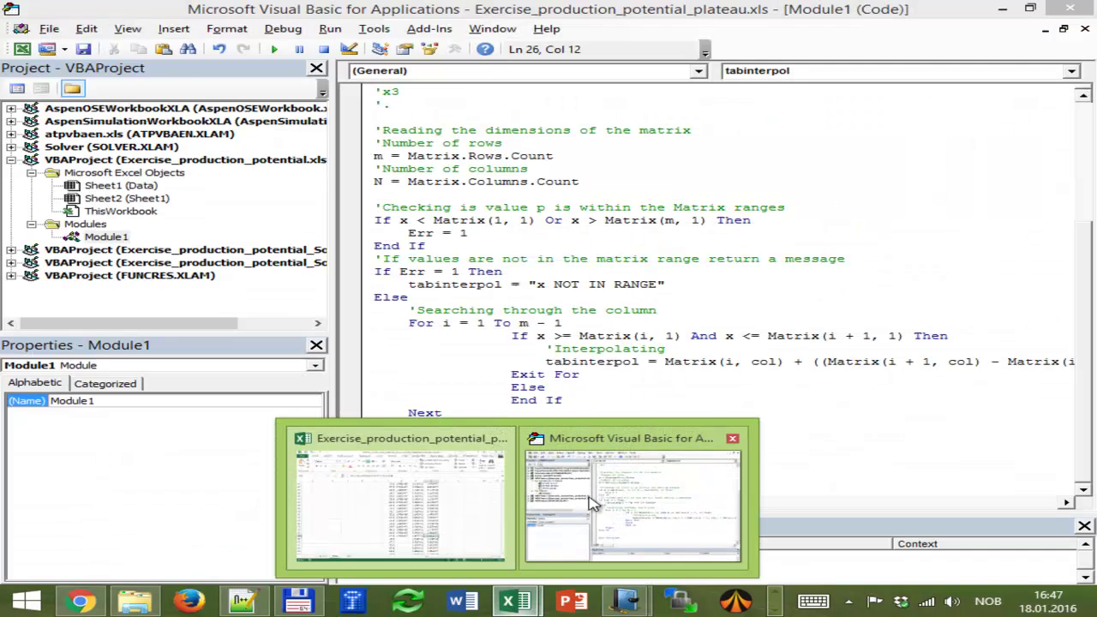
pyautogui.click(595, 507)
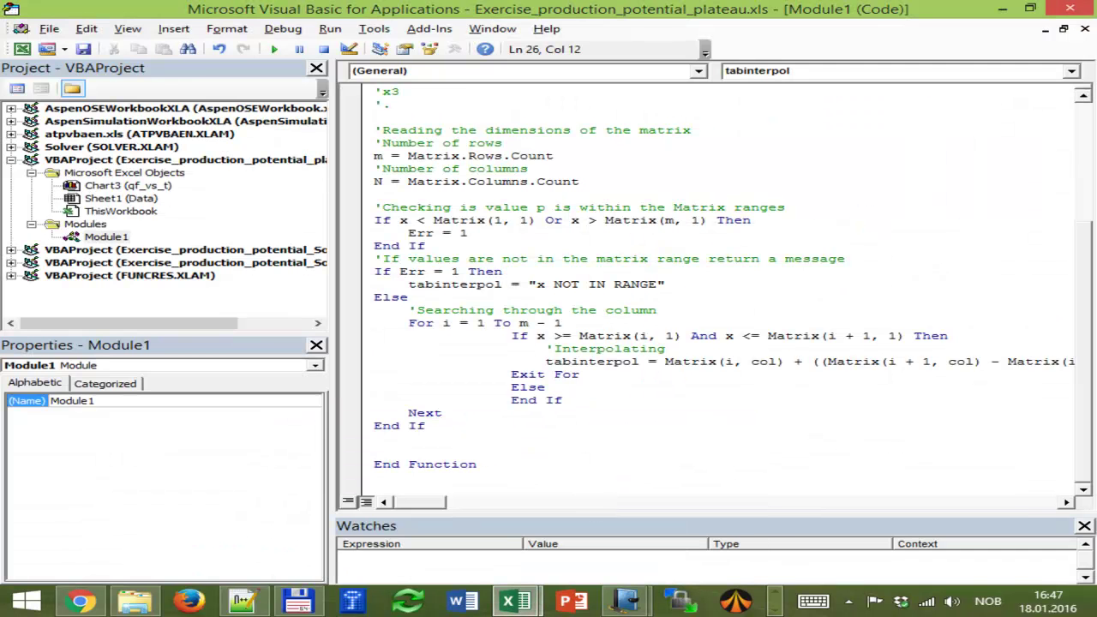
pyautogui.click(1081, 12)
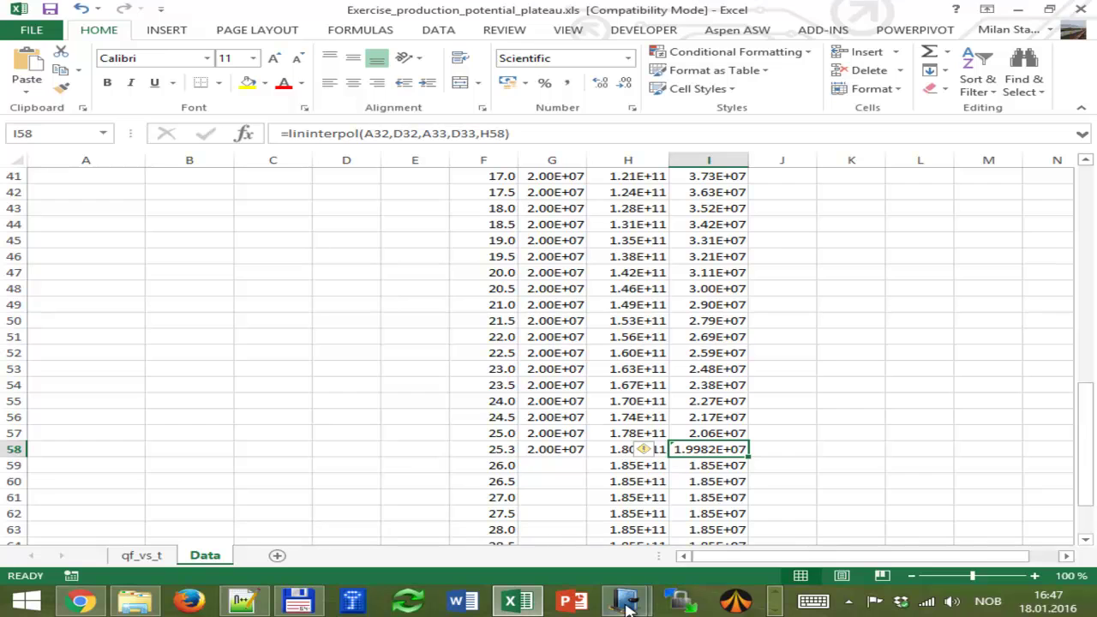
# Switch to the 20160118.jnt note and write "constraints:" at the arrow tip with a bullet "operational constraints" below it.
pyautogui.moveTo(628, 606)
pyautogui.click(569, 539)
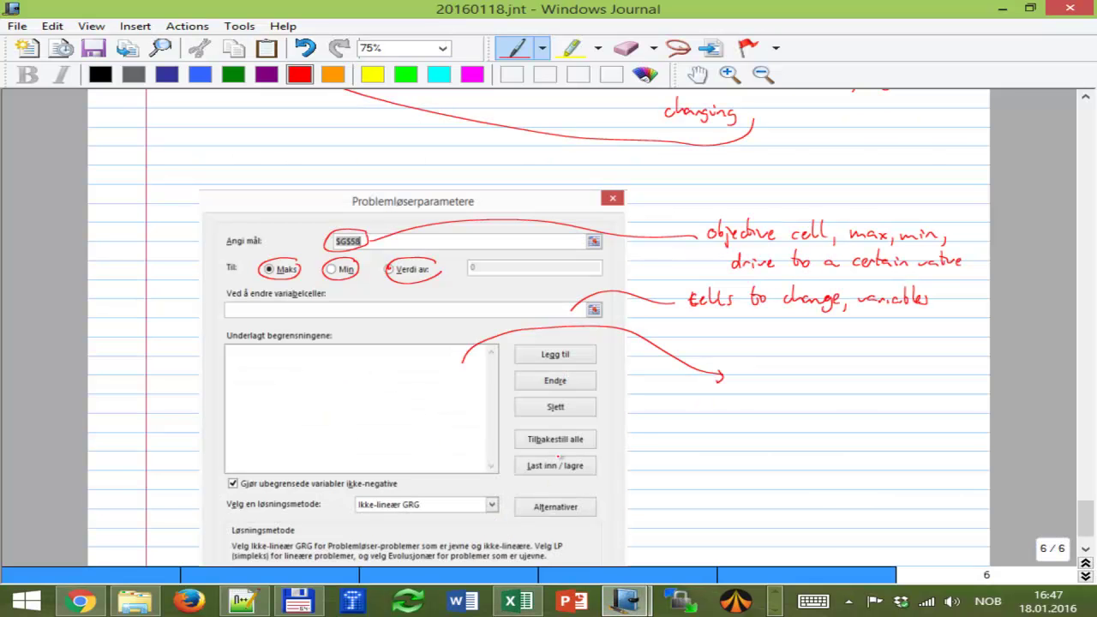
pyautogui.moveTo(744, 363)
pyautogui.mouseDown()
pyautogui.moveTo(735, 372)
pyautogui.moveTo(773, 360)
pyautogui.moveTo(793, 368)
pyautogui.moveTo(812, 353)
pyautogui.moveTo(826, 368)
pyautogui.moveTo(795, 397)
pyautogui.moveTo(977, 390)
pyautogui.mouseUp()
pyautogui.click(838, 365)
pyautogui.click(837, 372)
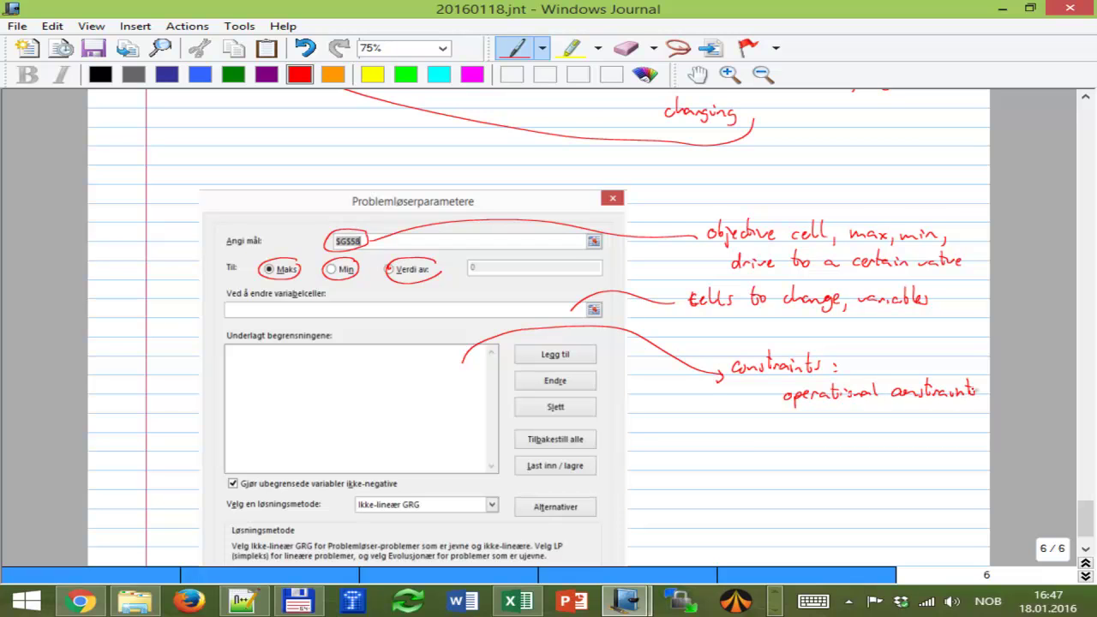
pyautogui.moveTo(756, 398); pyautogui.dragTo(760, 396)
# Write a second bullet under the constraints heading reading "variable bounds to help the optimize".
pyautogui.moveTo(763, 433)
pyautogui.mouseDown()
pyautogui.moveTo(818, 432)
pyautogui.moveTo(828, 421)
pyautogui.moveTo(837, 434)
pyautogui.moveTo(771, 450)
pyautogui.moveTo(848, 418)
pyautogui.moveTo(881, 435)
pyautogui.mouseUp()
pyautogui.click(678, 48)
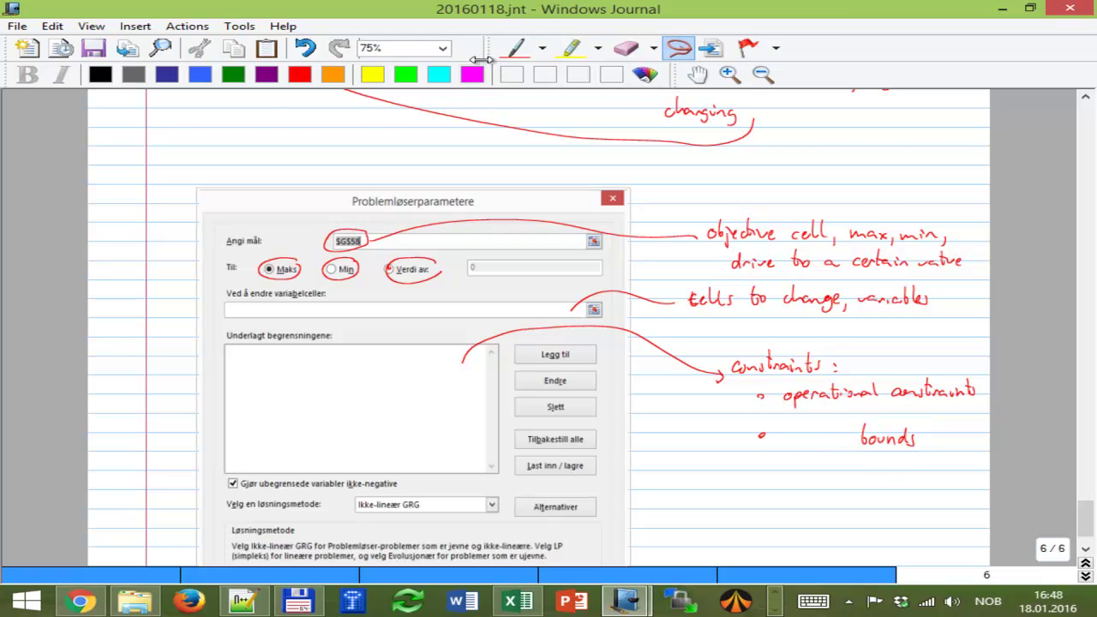
pyautogui.click(514, 48)
pyautogui.moveTo(777, 435); pyautogui.dragTo(847, 433)
pyautogui.moveTo(770, 452)
pyautogui.mouseDown()
pyautogui.moveTo(762, 470)
pyautogui.moveTo(775, 461)
pyautogui.mouseUp()
pyautogui.moveTo(796, 460); pyautogui.dragTo(799, 462)
pyautogui.moveTo(814, 460)
pyautogui.mouseDown()
pyautogui.moveTo(826, 473)
pyautogui.moveTo(844, 451)
pyautogui.moveTo(891, 471)
pyautogui.moveTo(912, 454)
pyautogui.moveTo(962, 463)
pyautogui.mouseUp()
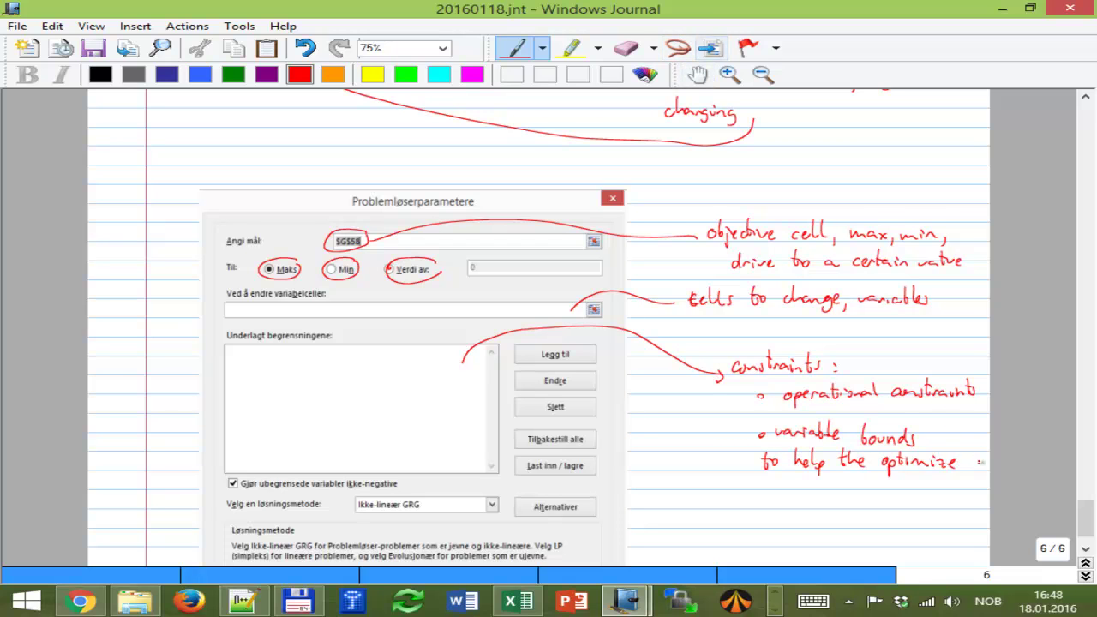
# Delete the handwritten word "optimize" and write "solver" in its place.
pyautogui.click(677, 48)
pyautogui.moveTo(977, 464)
pyautogui.mouseDown()
pyautogui.moveTo(900, 454)
pyautogui.moveTo(986, 482)
pyautogui.moveTo(981, 462)
pyautogui.mouseUp()
pyautogui.press('Delete')
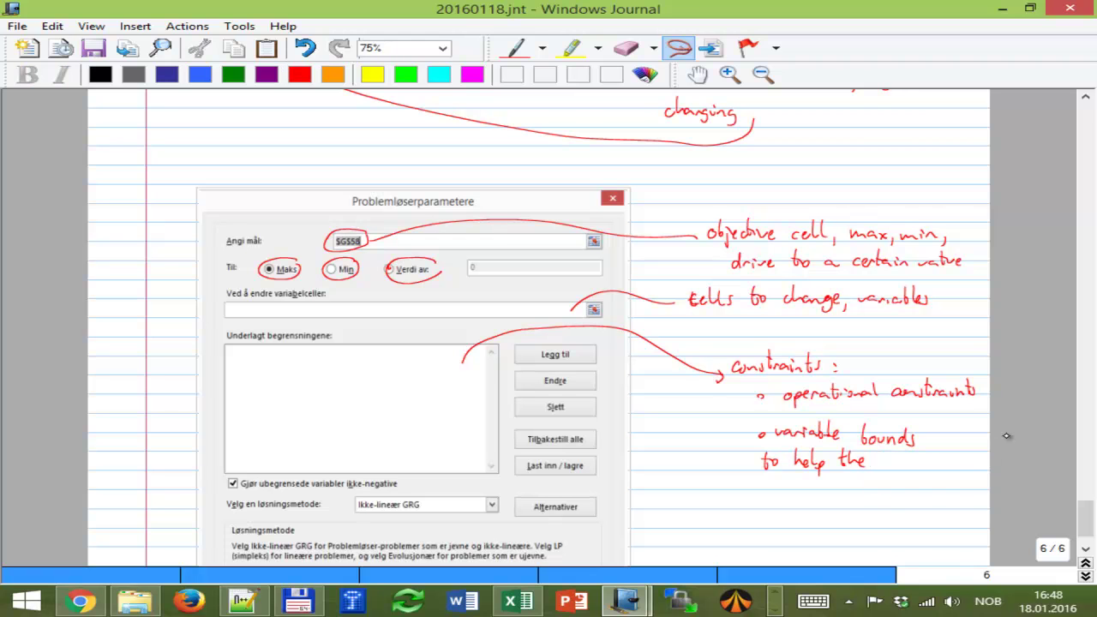
pyautogui.click(516, 48)
pyautogui.moveTo(898, 461); pyautogui.dragTo(924, 464)
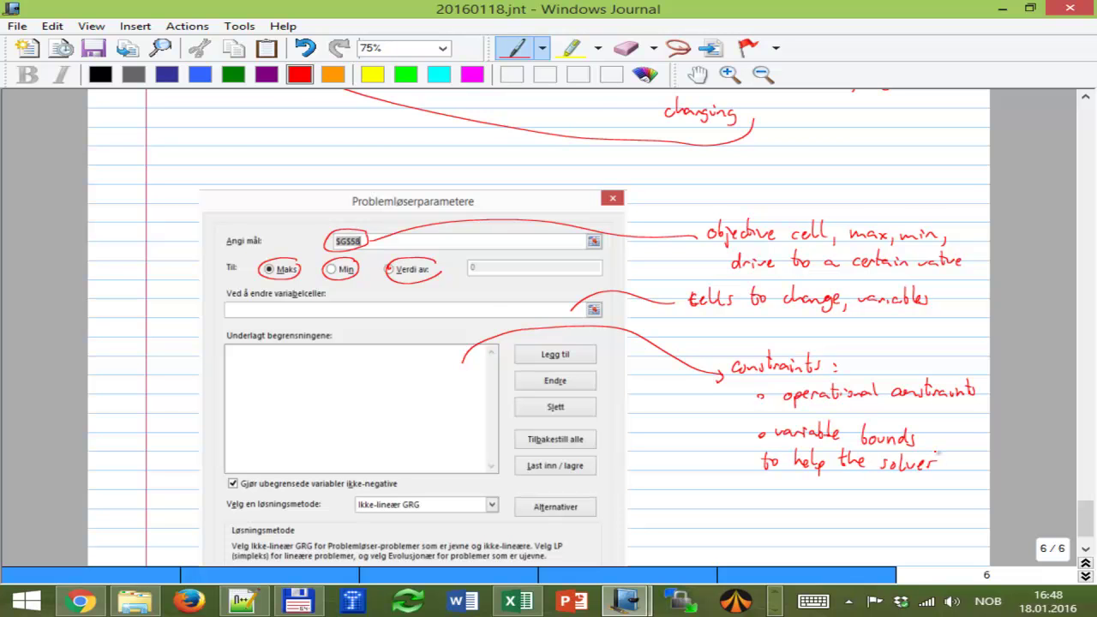
# Return to the Excel workbook and enter the squared difference formula =(I58-G58)^2 in J58.
pyautogui.click(1001, 9)
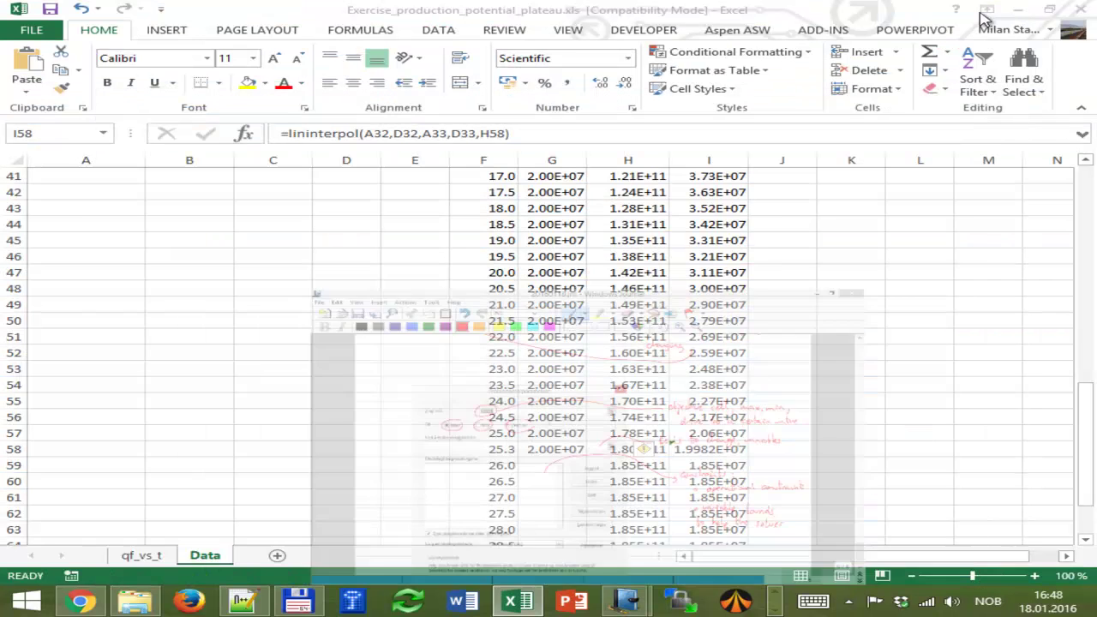
pyautogui.click(778, 449)
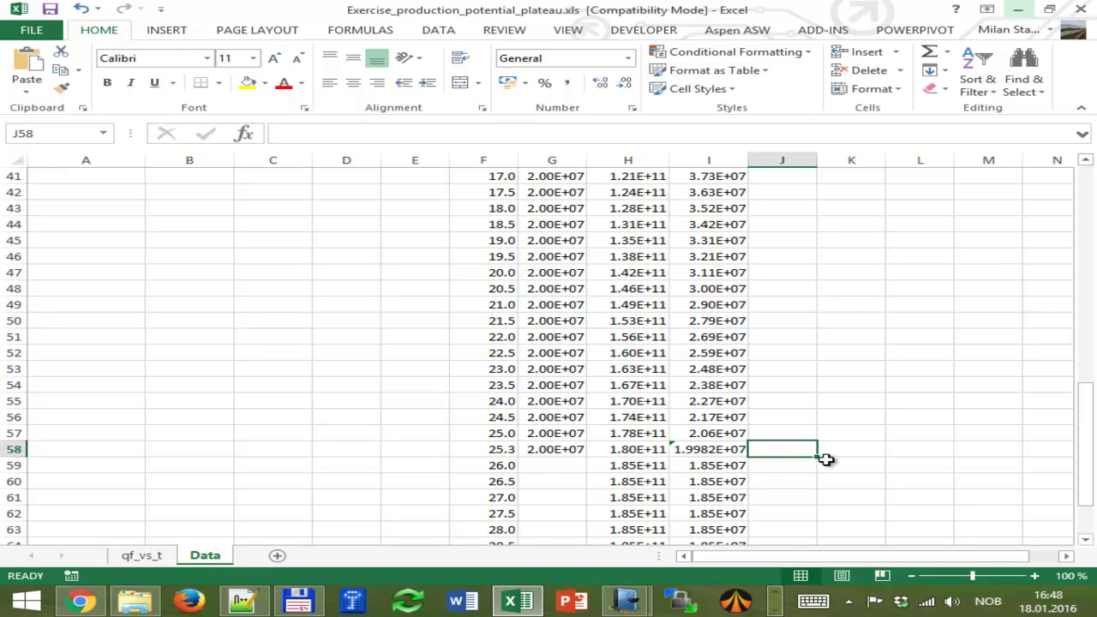
pyautogui.write('=')
pyautogui.press('Left')
pyautogui.write('-')
pyautogui.click(557, 449)
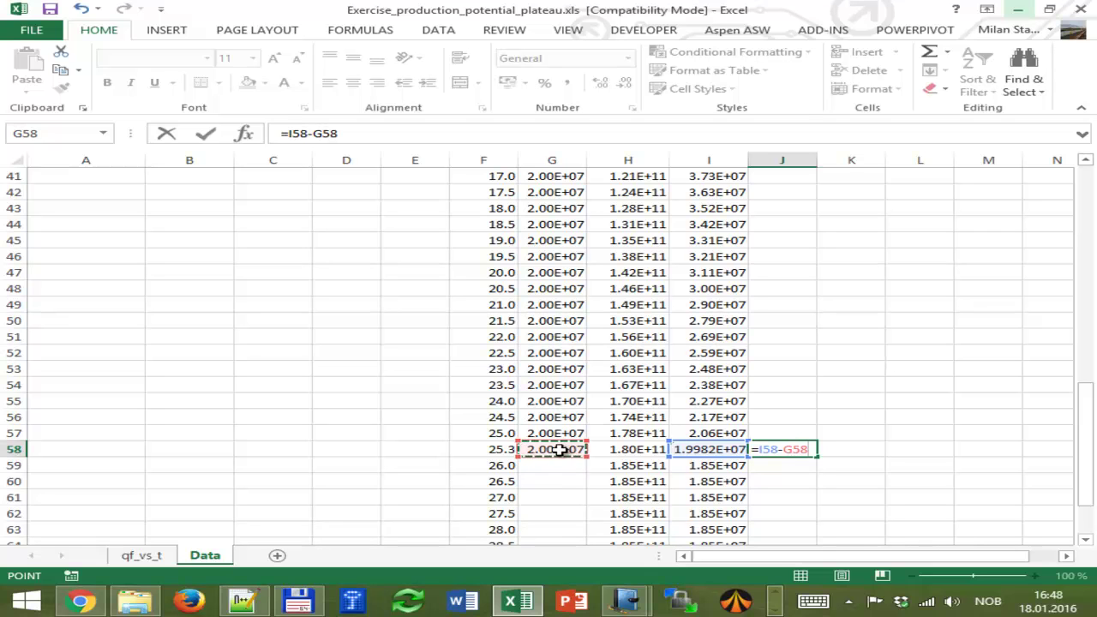
pyautogui.write(')')
pyautogui.scroll(2, 562, 452)
pyautogui.scroll(-1, 595, 521)
pyautogui.scroll(-1, 746, 505)
pyautogui.click(764, 449)
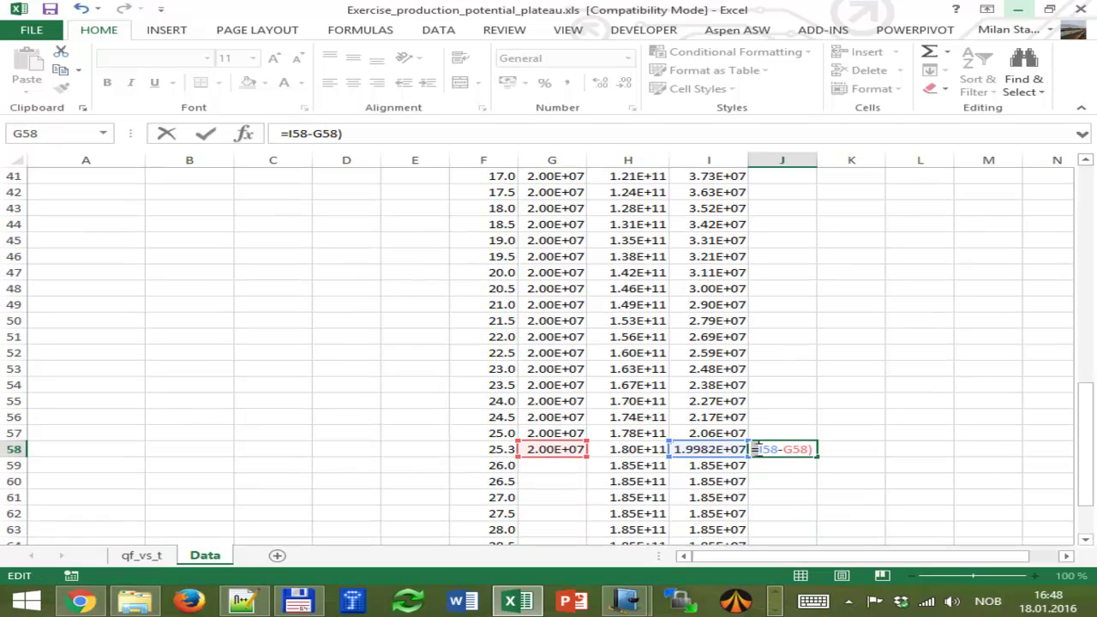
pyautogui.write('(')
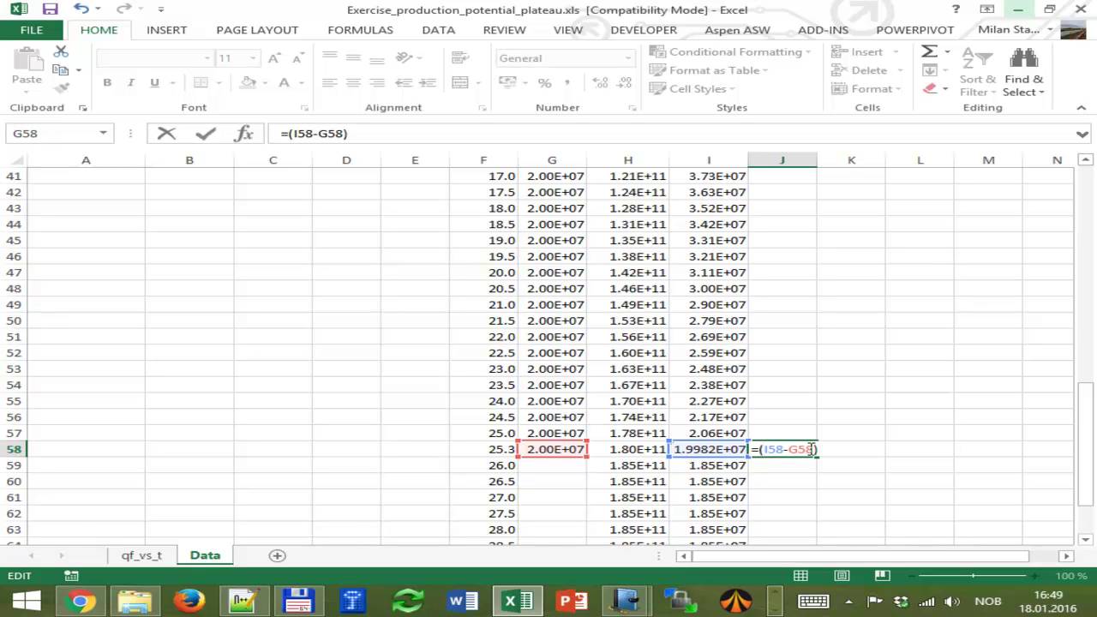
pyautogui.write('^2')
pyautogui.press('Return')
# Open the Problemløser parameters and set J58 as the objective cell, minimised with Min.
pyautogui.click(826, 450)
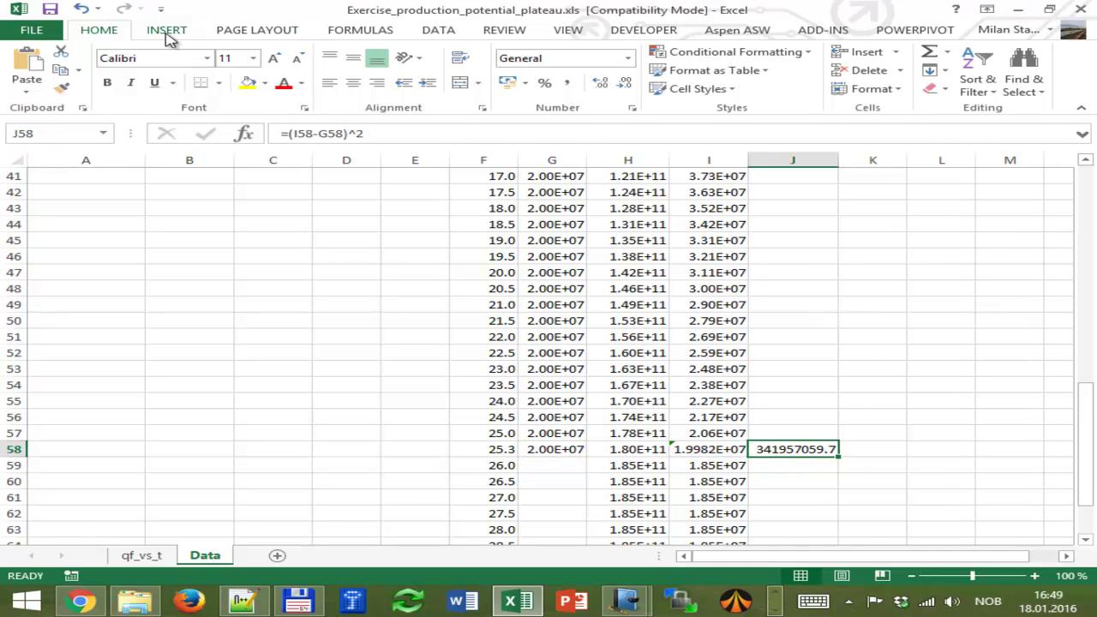
pyautogui.click(441, 33)
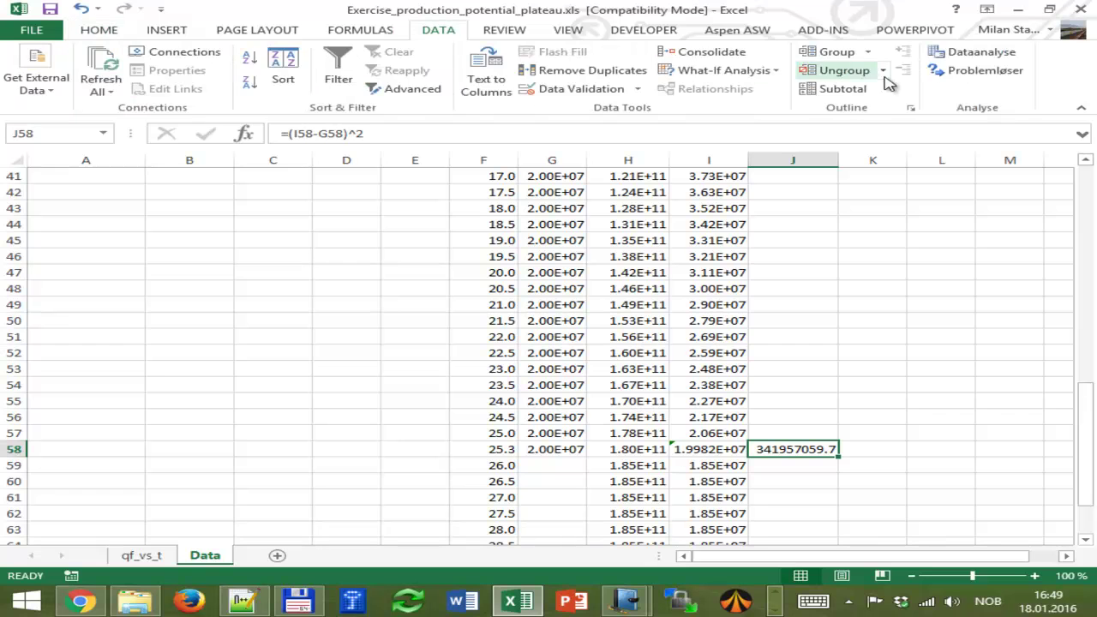
pyautogui.click(979, 71)
pyautogui.moveTo(417, 81); pyautogui.dragTo(326, 92)
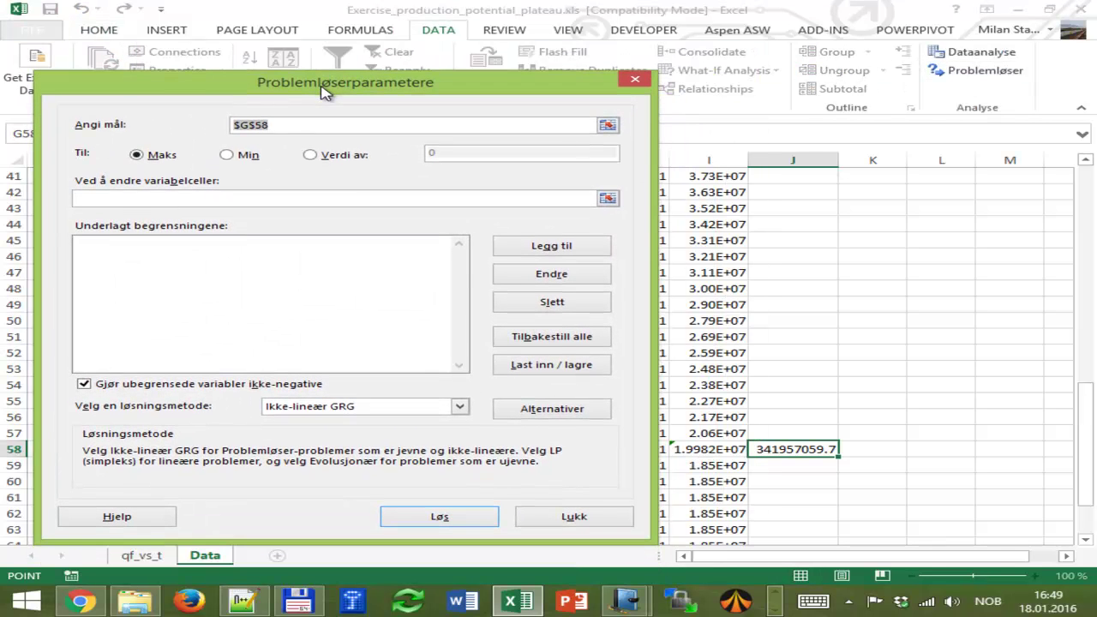
pyautogui.click(227, 156)
pyautogui.click(249, 126)
pyautogui.click(799, 448)
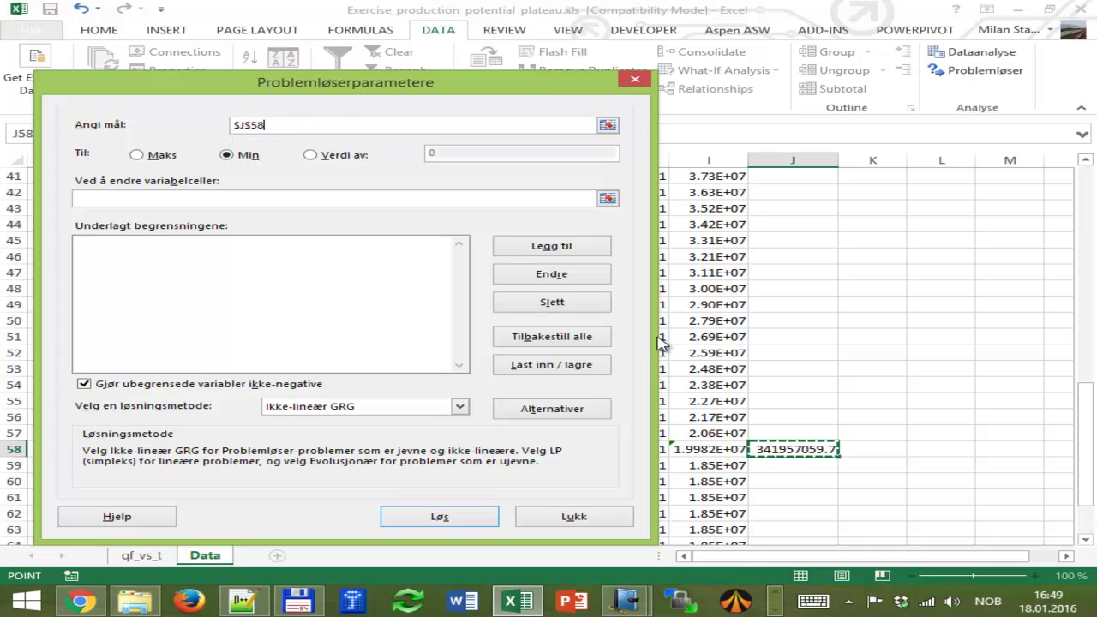
# Set F58 as the solver's variable cell.
pyautogui.click(277, 197)
pyautogui.moveTo(343, 92); pyautogui.dragTo(891, 153)
pyautogui.click(494, 450)
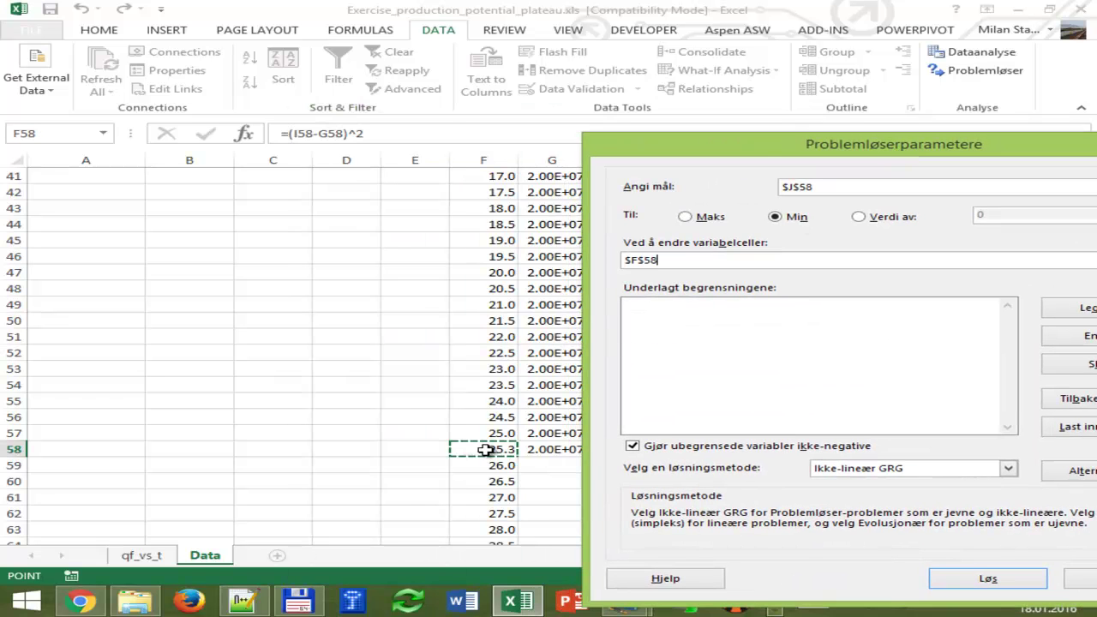
pyautogui.moveTo(756, 147); pyautogui.dragTo(240, 13)
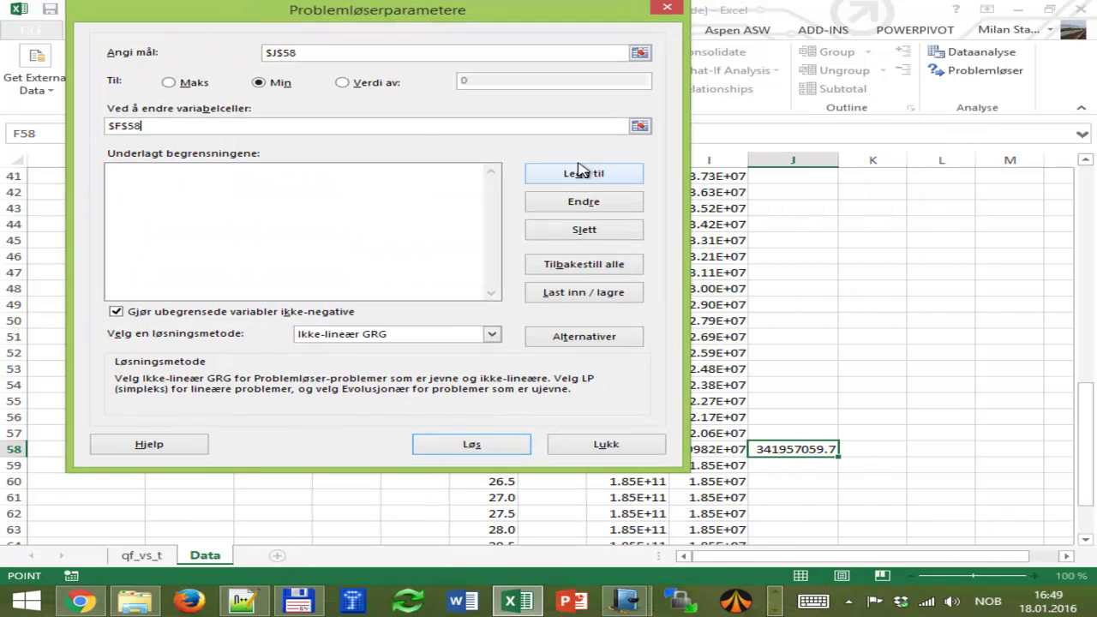
# Add the solver constraint $F$58 <= 25.3.
pyautogui.click(588, 173)
pyautogui.click(499, 452)
pyautogui.click(437, 244)
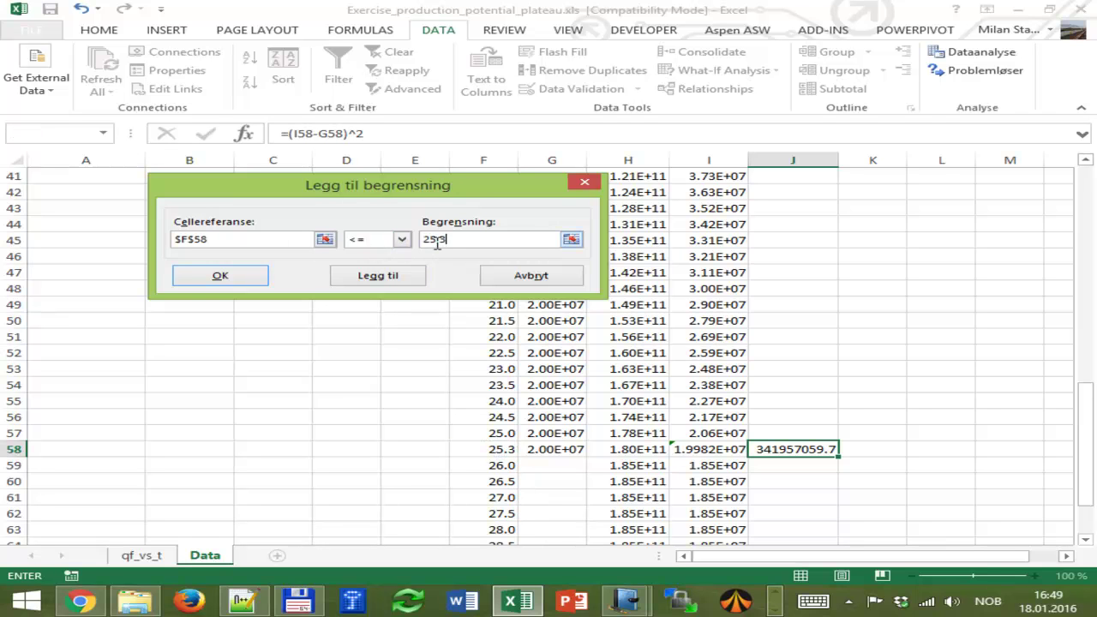
pyautogui.click(216, 276)
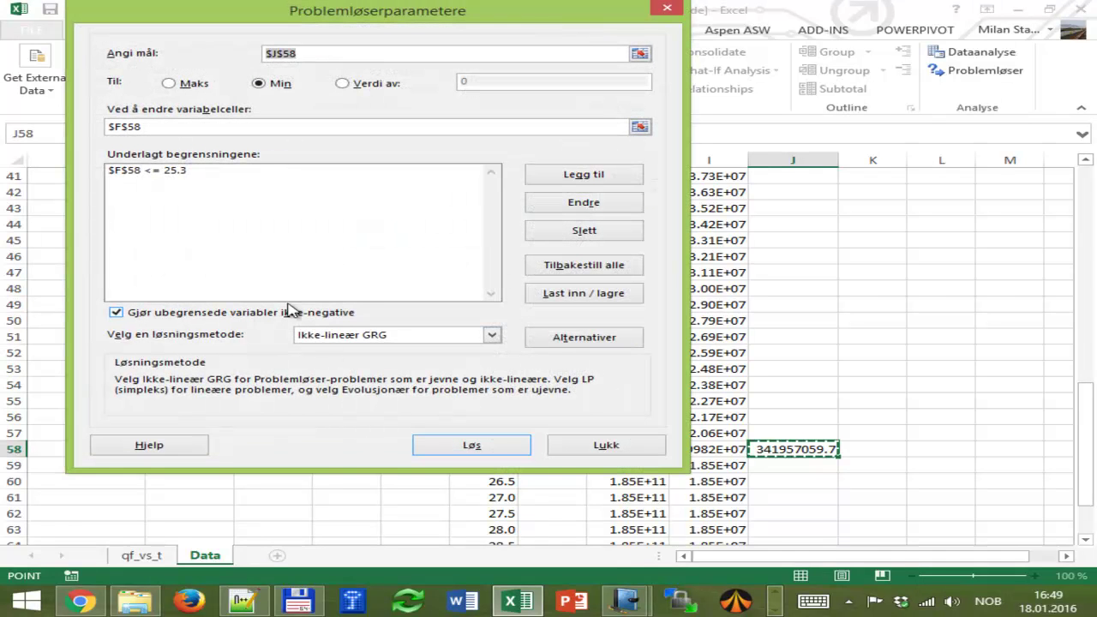
# Add a second solver constraint requiring $F$58 >= 25.2.
pyautogui.click(584, 175)
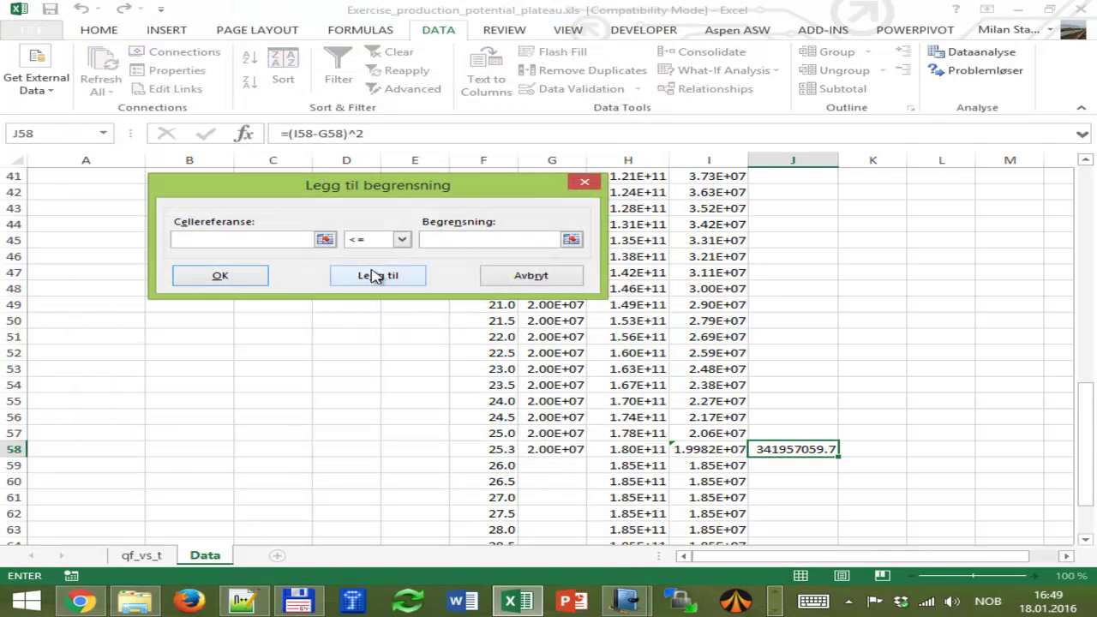
pyautogui.click(504, 449)
pyautogui.click(403, 243)
pyautogui.click(369, 274)
pyautogui.click(464, 239)
pyautogui.write('25.2')
pyautogui.click(220, 275)
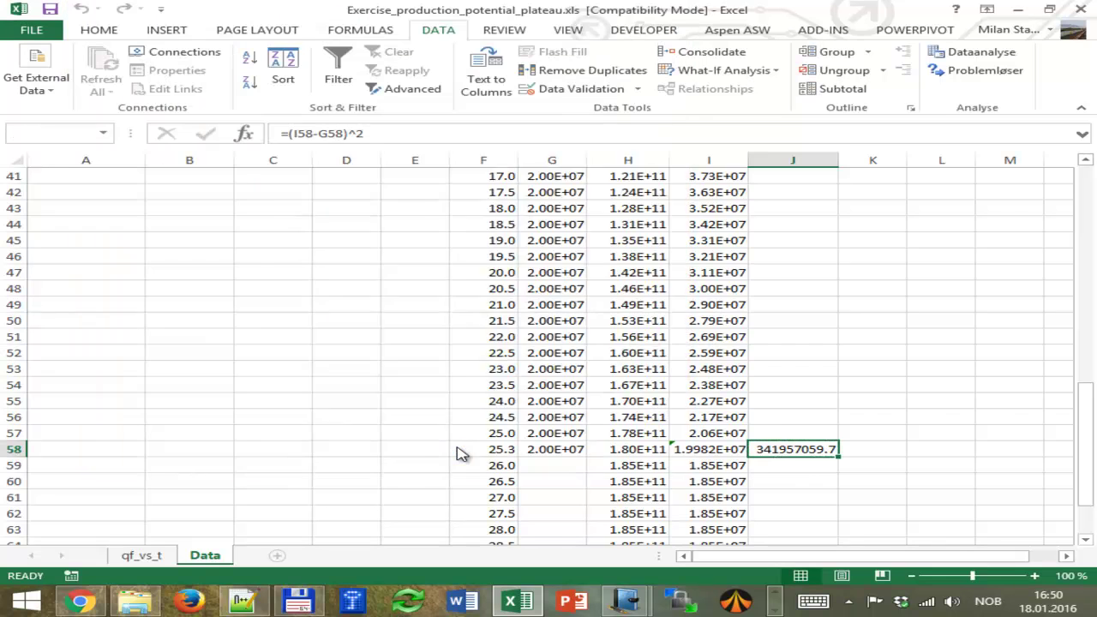
# Run Solver and keep its solution, and display the plateau end time in F58 with three decimals.
pyautogui.click(455, 445)
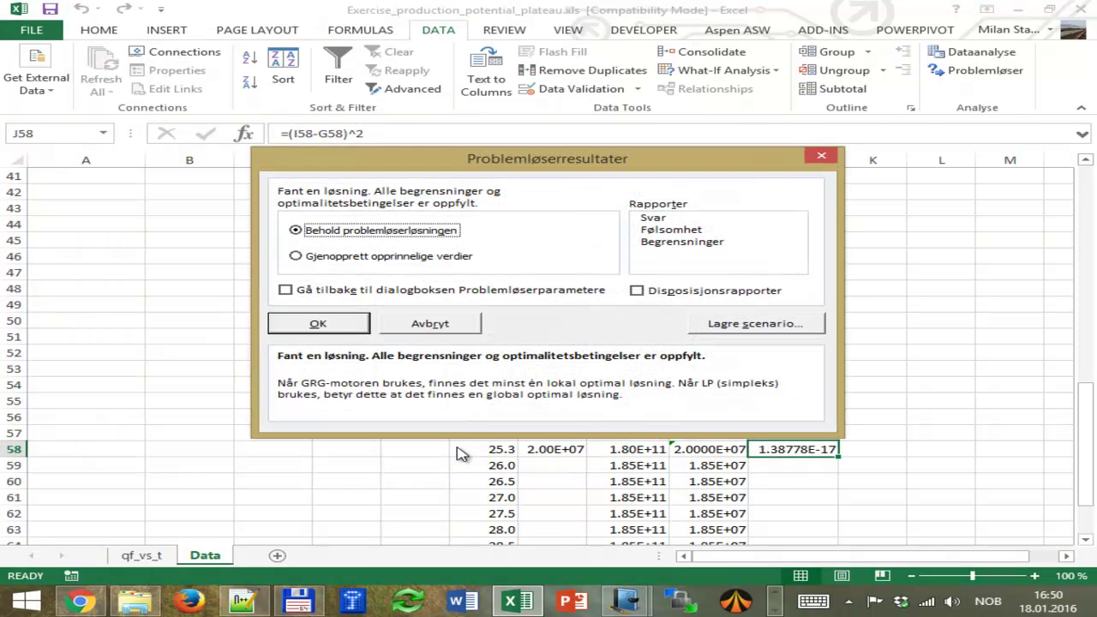
pyautogui.click(351, 324)
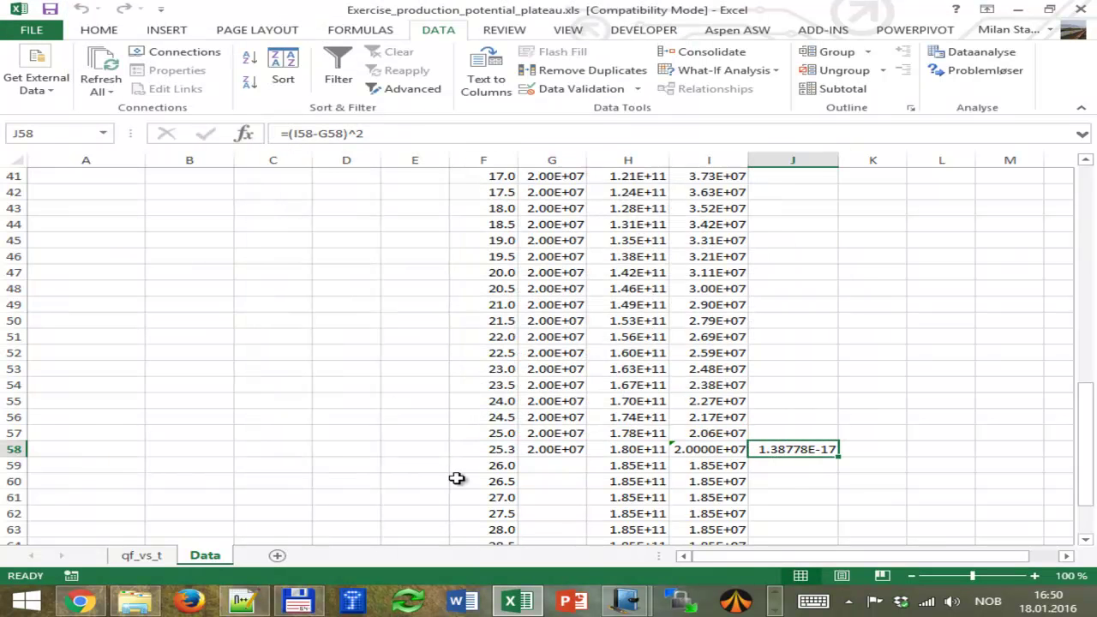
pyautogui.click(504, 450)
pyautogui.click(100, 31)
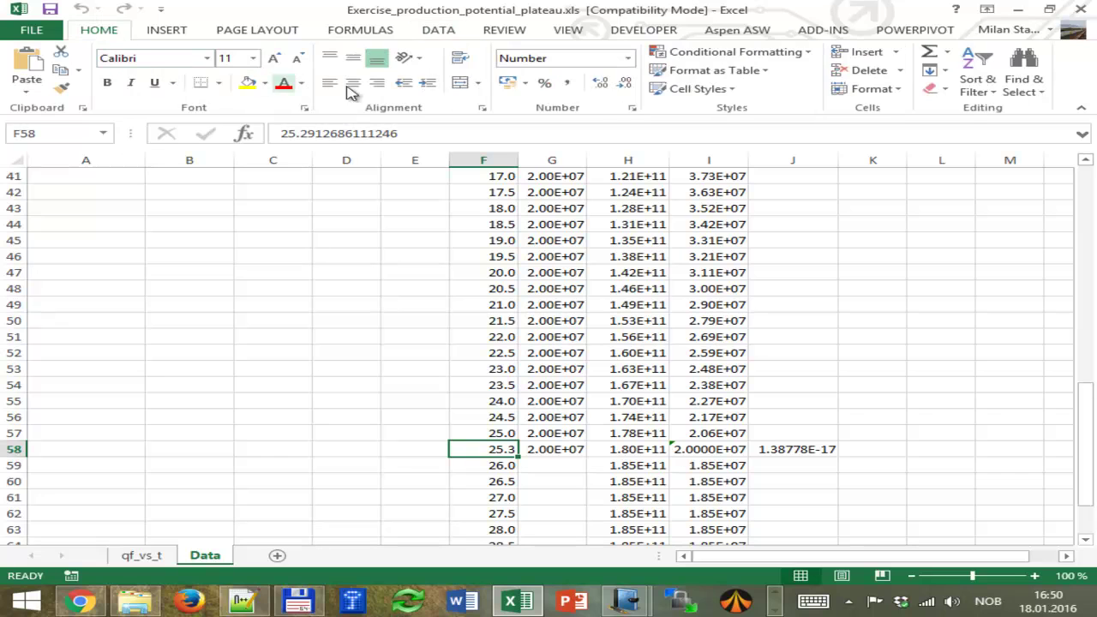
pyautogui.click(601, 83)
pyautogui.click(602, 83)
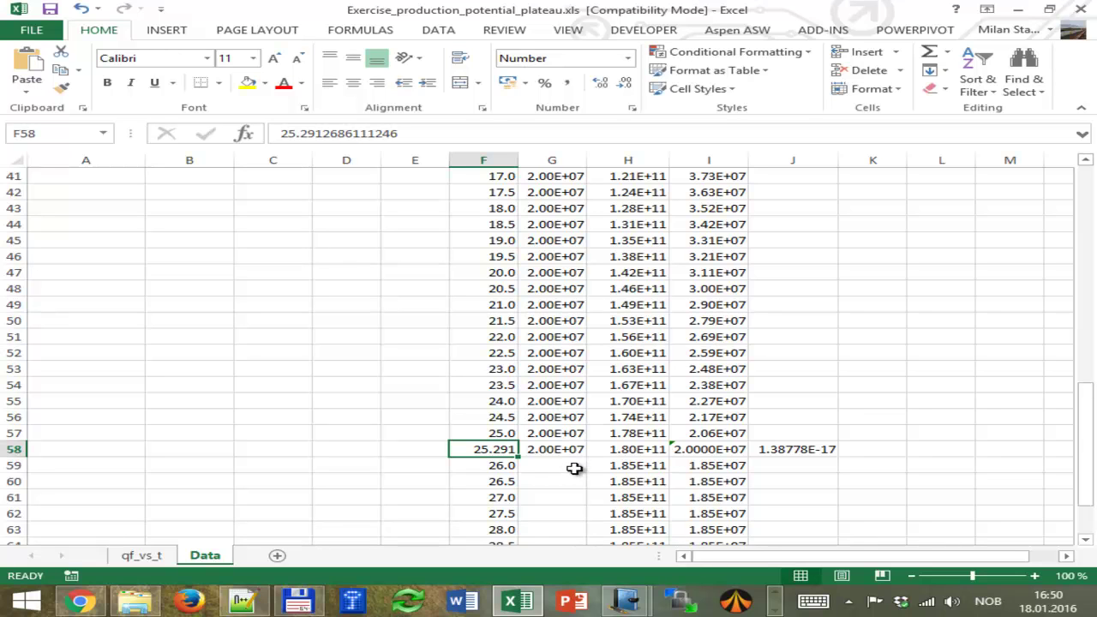
# Examine the plateau rates in column G and the formulas in H59 and I59 for the first post-plateau row.
pyautogui.scroll(8, 544, 283)
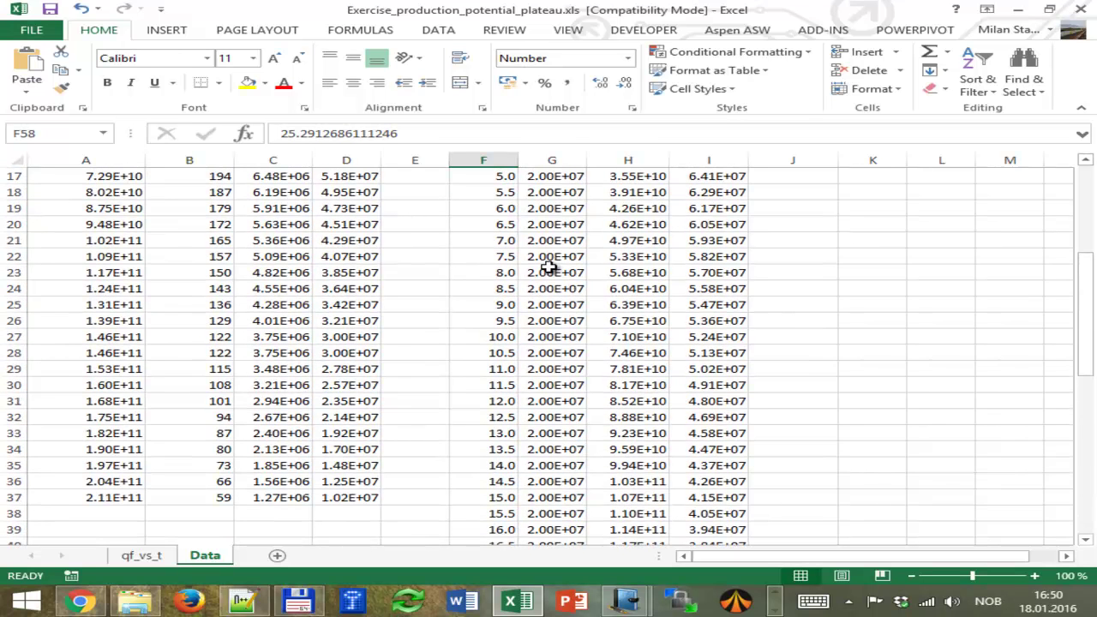
pyautogui.scroll(-8, 549, 267)
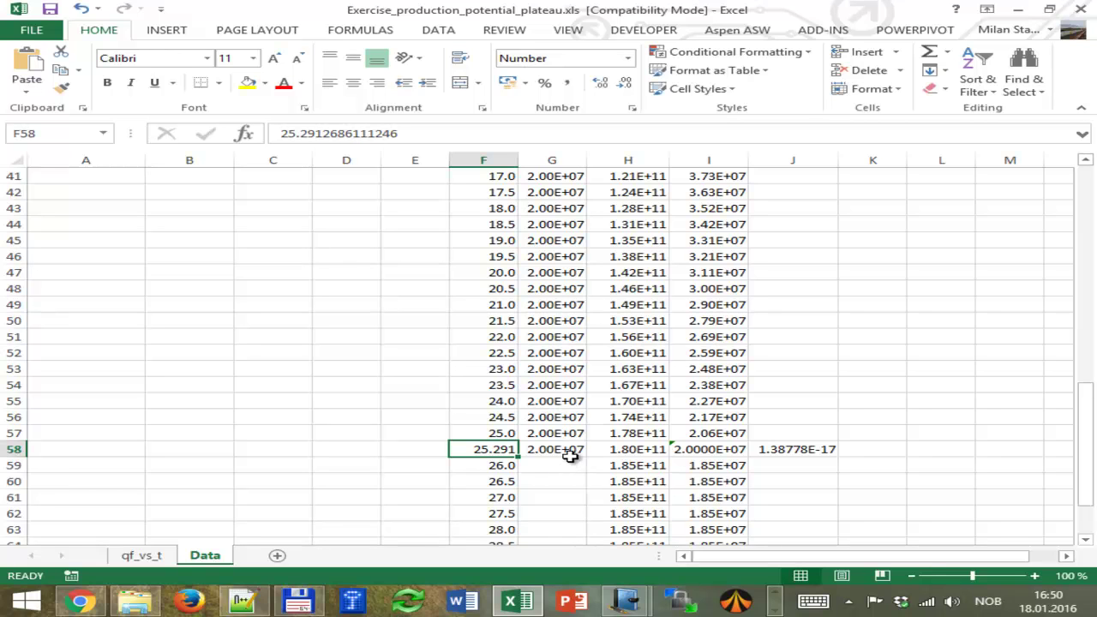
pyautogui.click(568, 471)
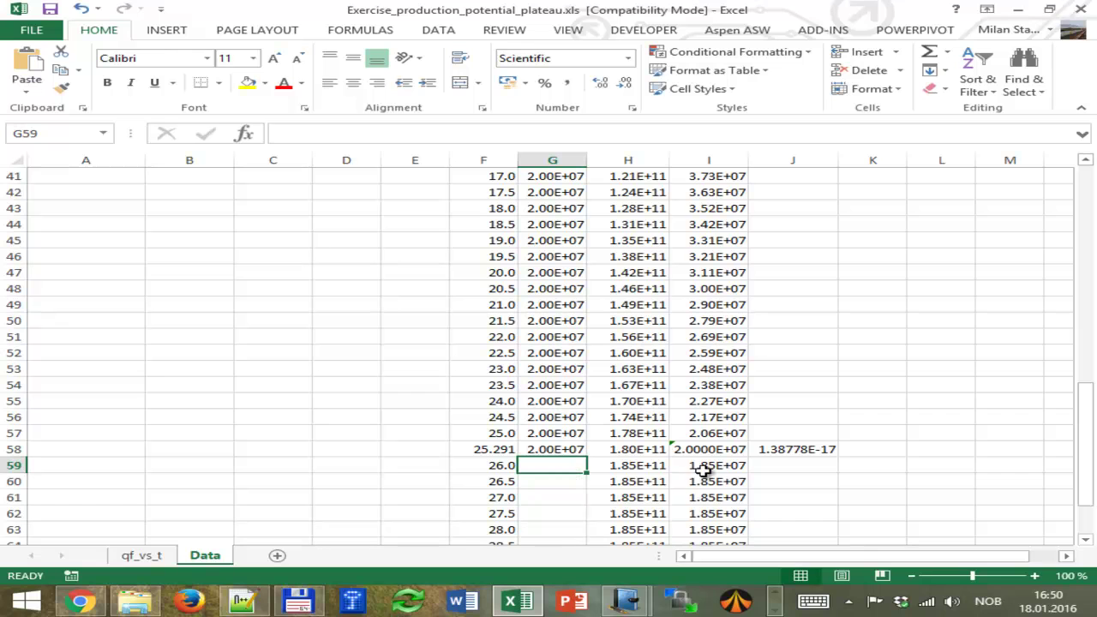
pyautogui.click(631, 464)
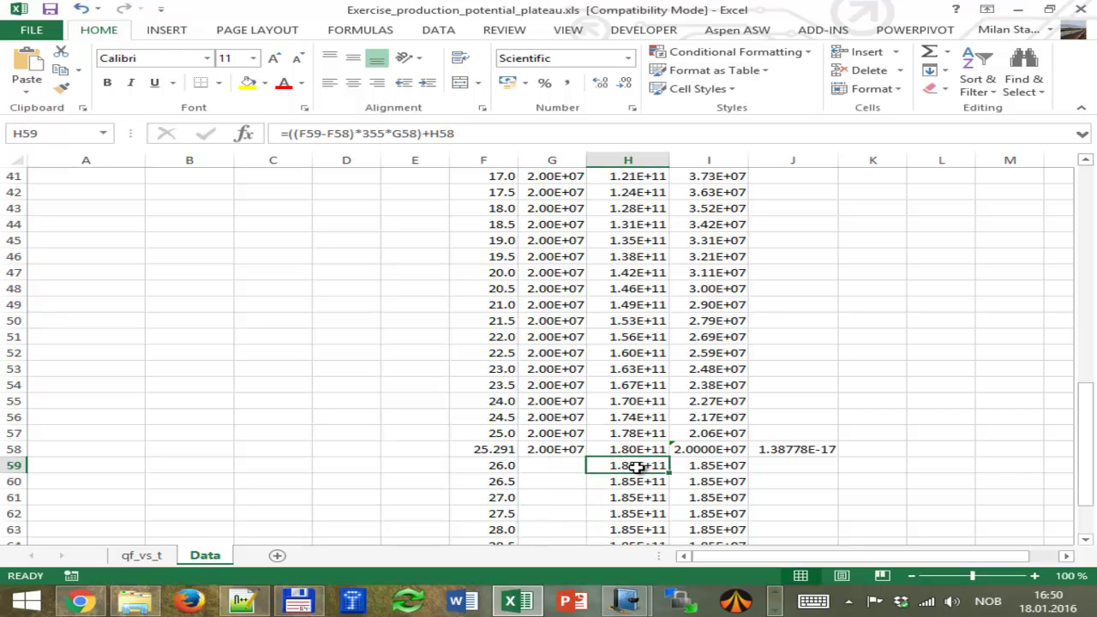
pyautogui.click(730, 464)
pyautogui.click(404, 133)
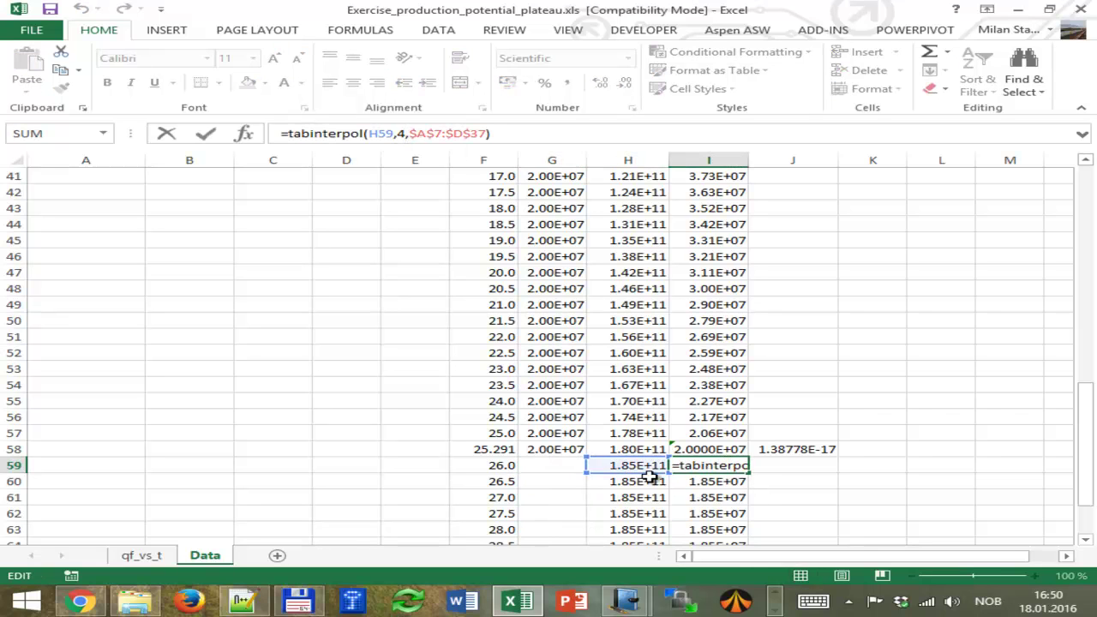
pyautogui.click(600, 467)
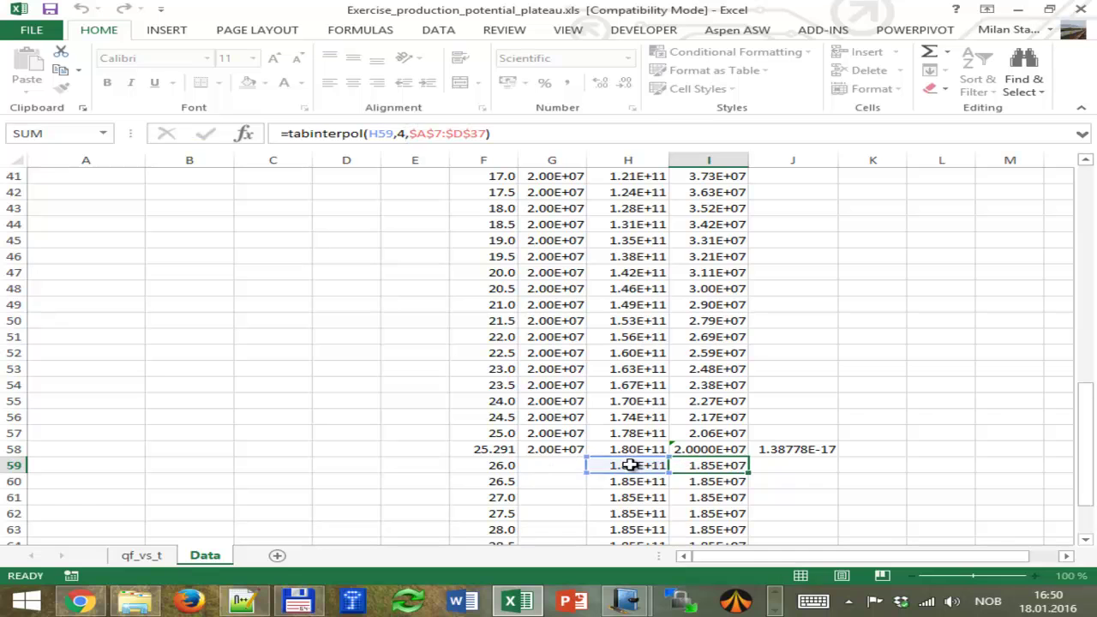
pyautogui.click(399, 133)
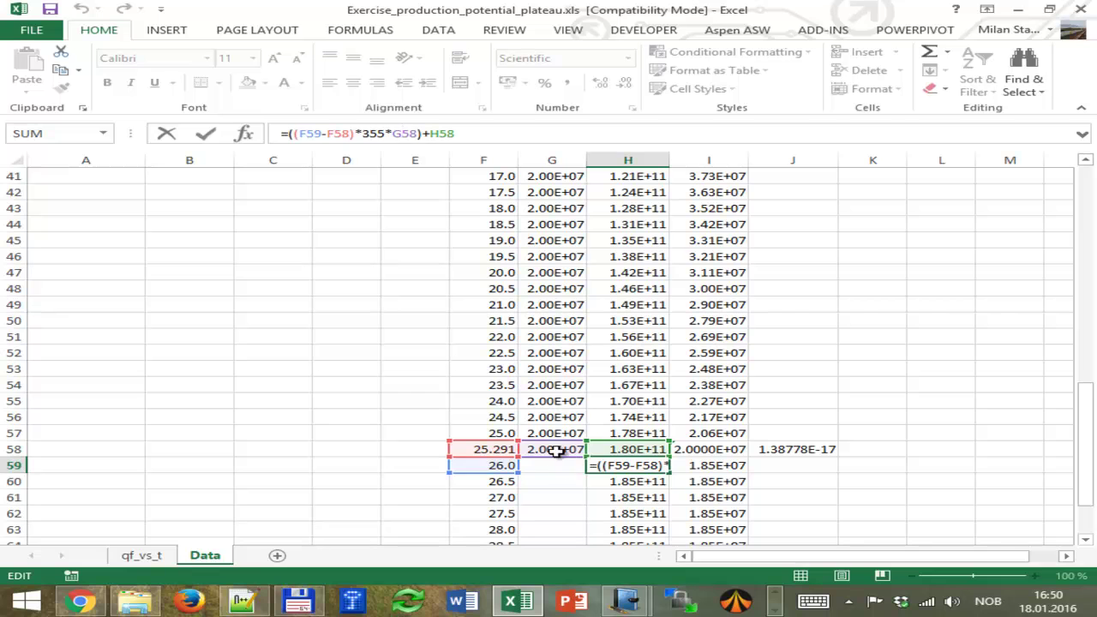
pyautogui.hotkey('ctrl', 'Return')
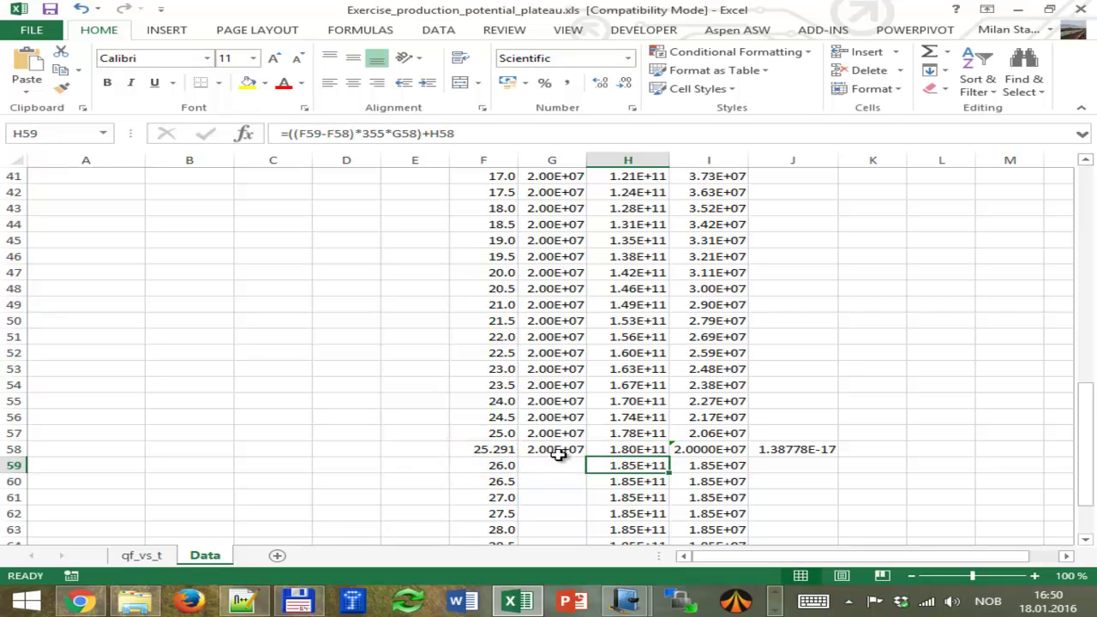
# Enter =I59 in G59 and fill the formula down to G68 for the decline period.
pyautogui.click(564, 464)
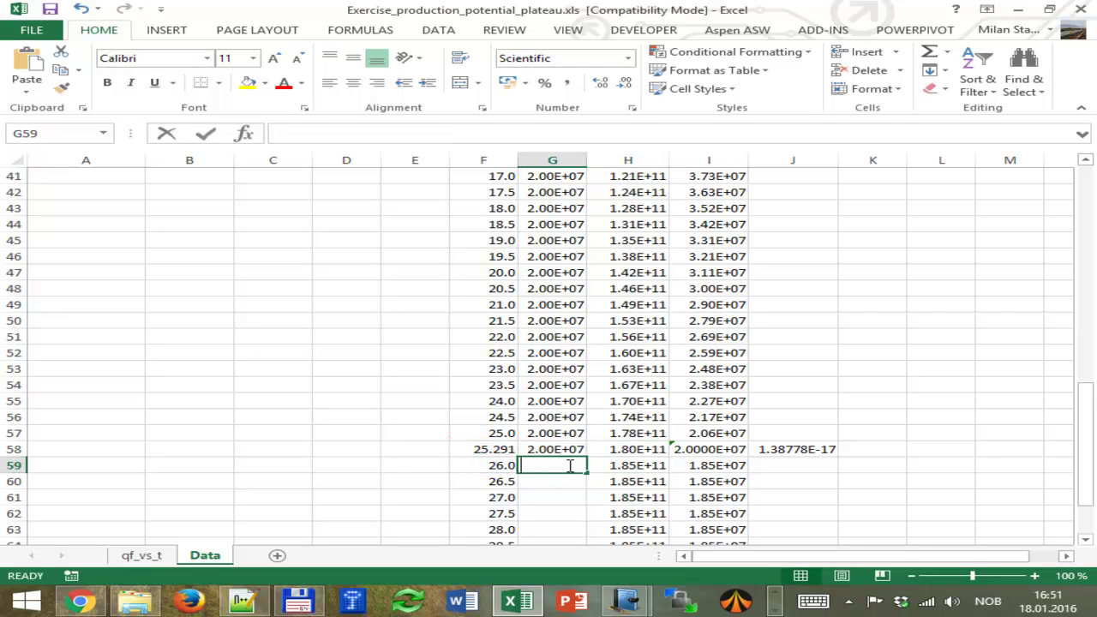
pyautogui.write('=')
pyautogui.click(735, 464)
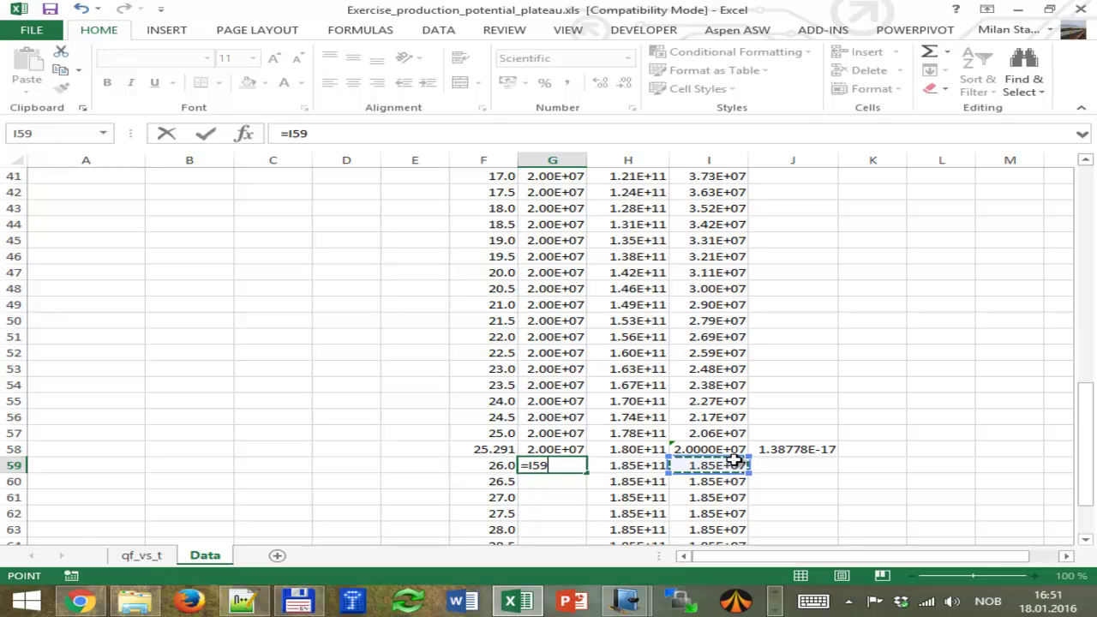
pyautogui.press('Return')
pyautogui.scroll(-2, 561, 465)
pyautogui.click(579, 371)
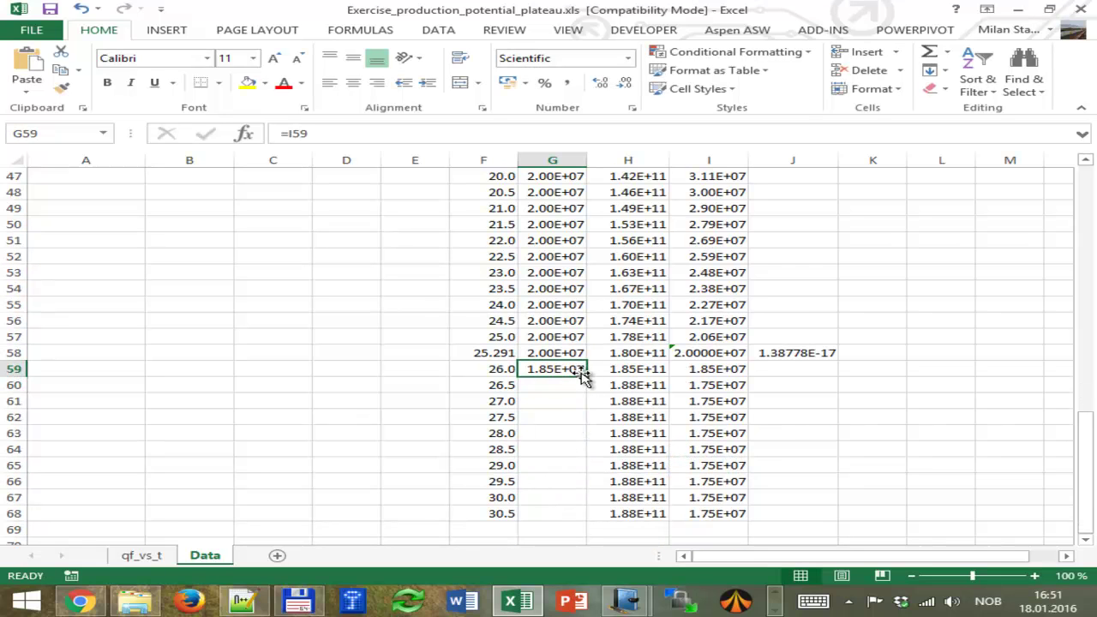
pyautogui.doubleClick(586, 377)
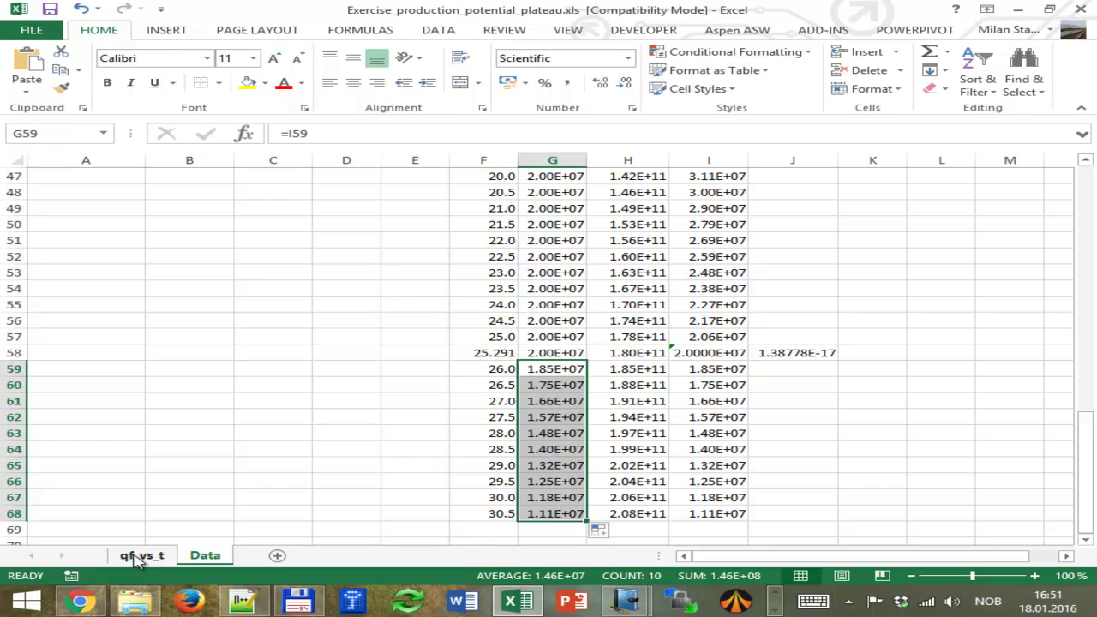
# Compare the qf_vs_t chart and its series ranges with the field rates on the Data sheet.
pyautogui.click(137, 556)
pyautogui.click(213, 559)
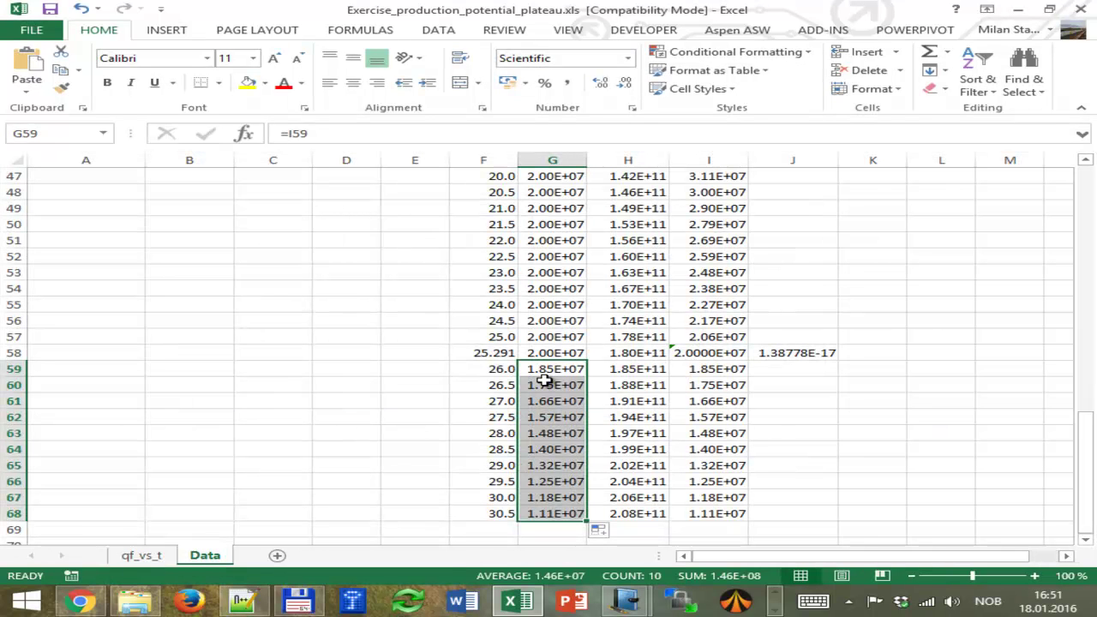
pyautogui.click(142, 557)
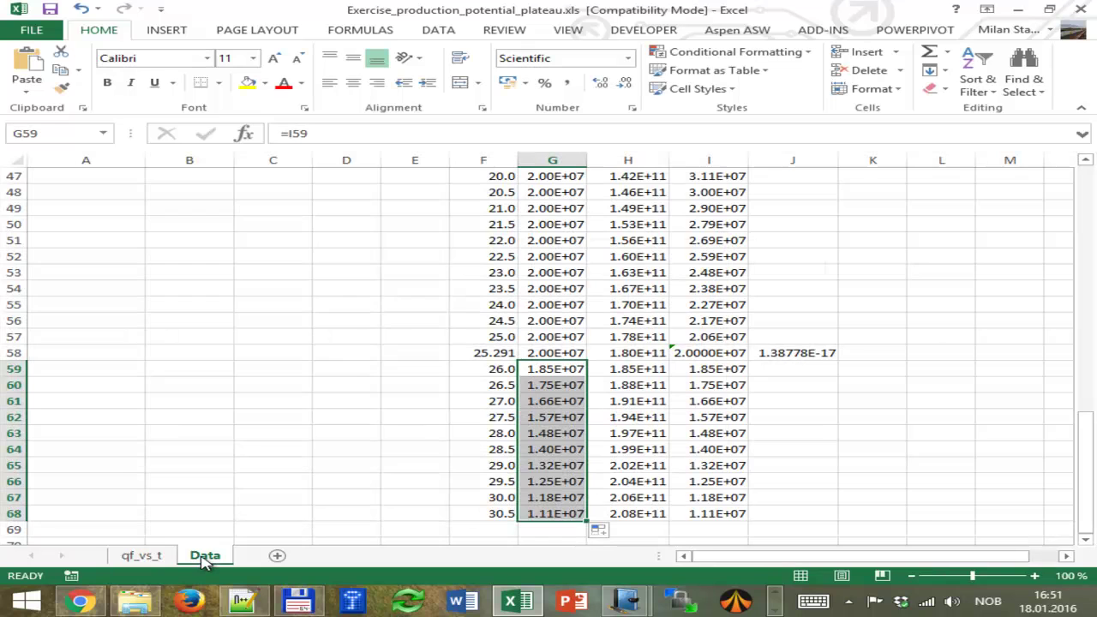
pyautogui.click(204, 556)
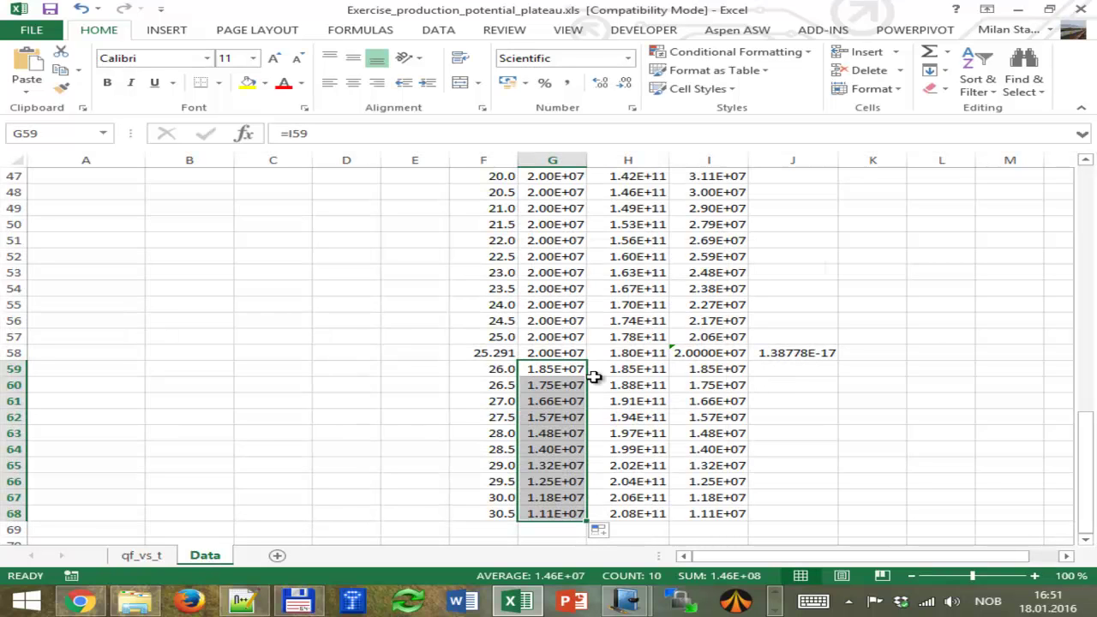
pyautogui.click(142, 558)
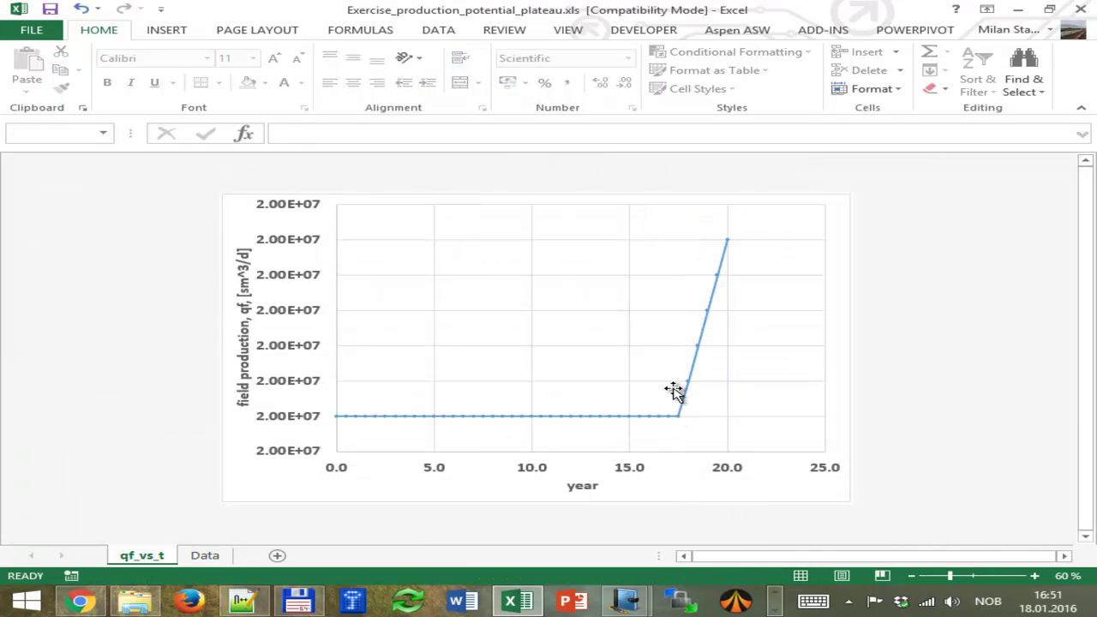
pyautogui.click(683, 411)
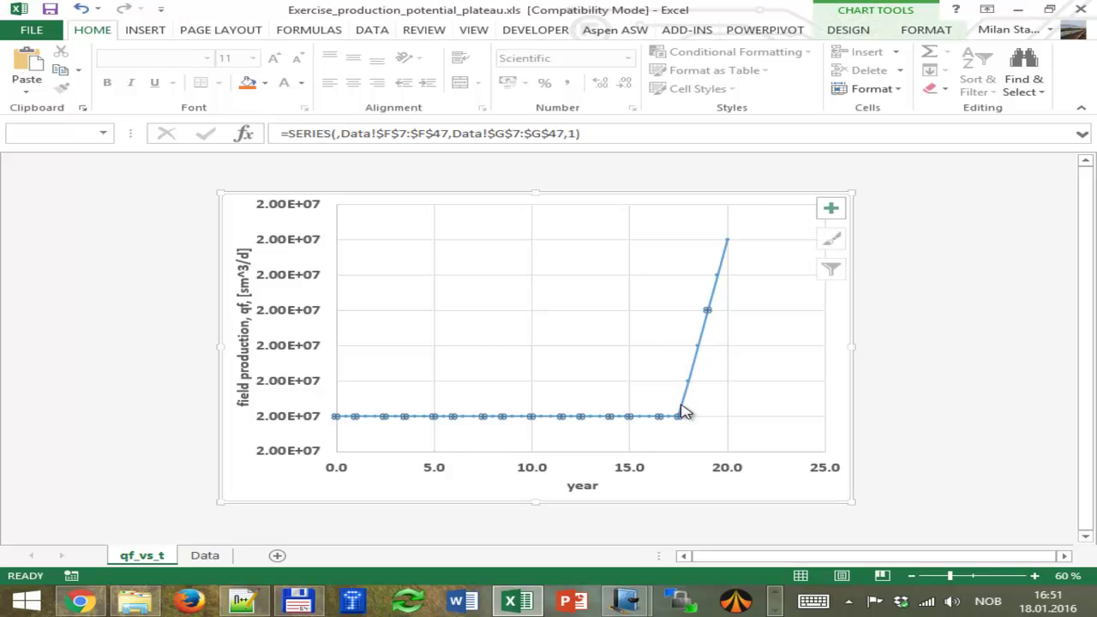
pyautogui.click(197, 556)
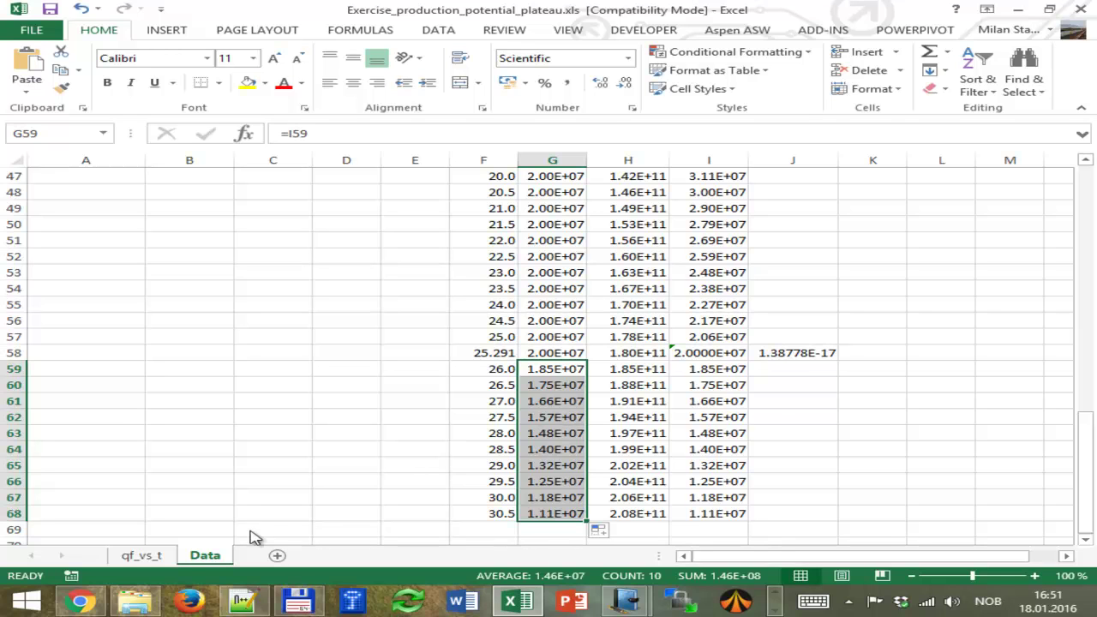
# Set the minimum bound of the qf_vs_t chart's vertical axis to 0.
pyautogui.click(142, 555)
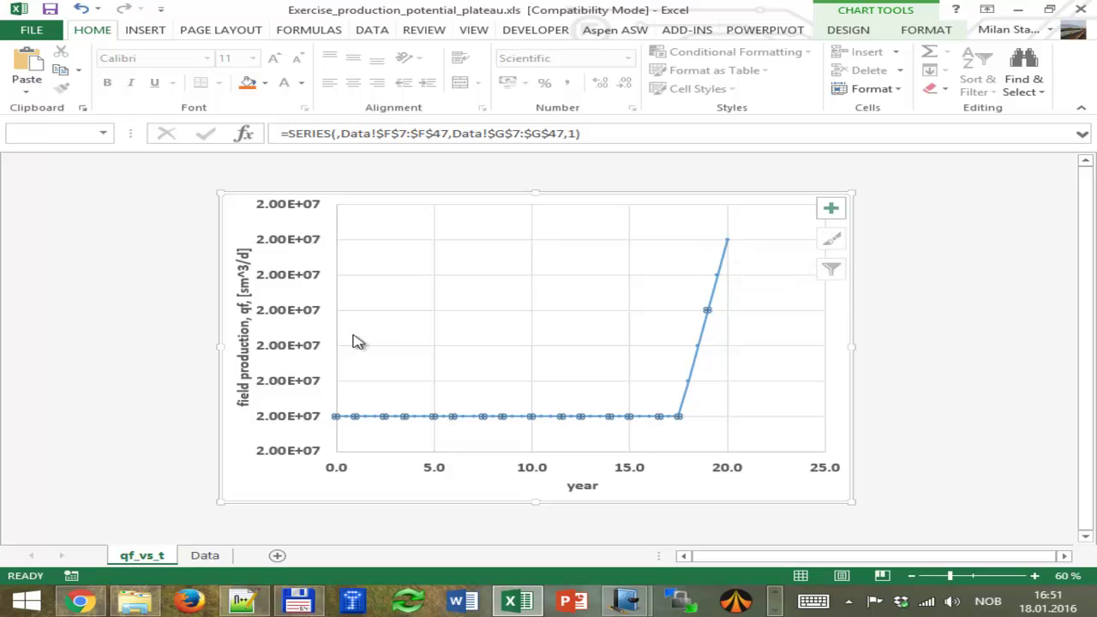
pyautogui.click(291, 456)
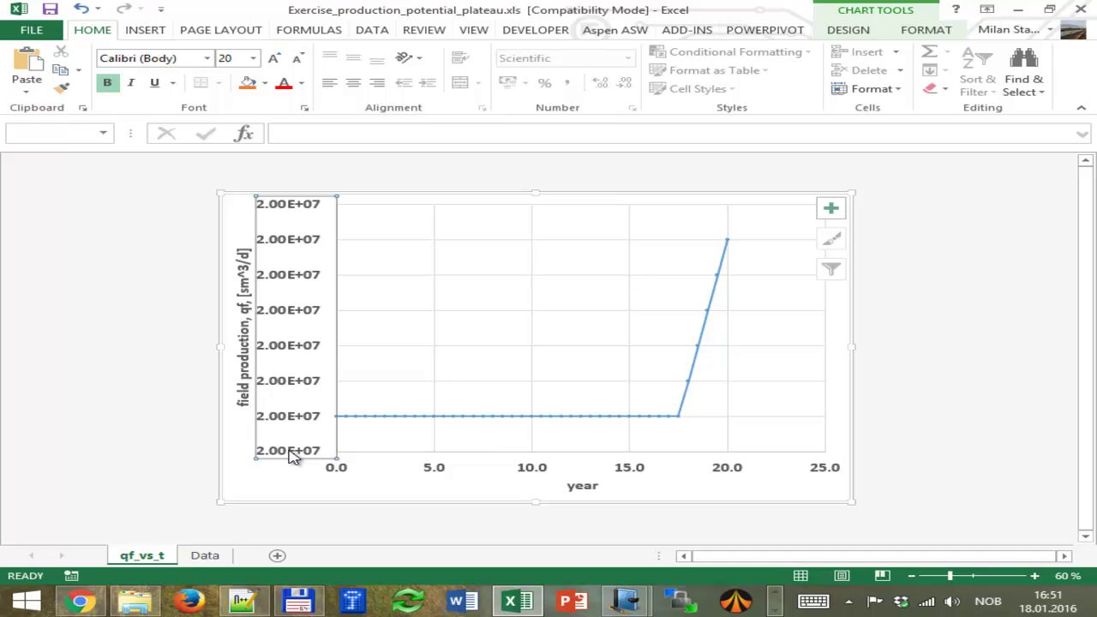
pyautogui.rightClick(290, 456)
pyautogui.click(343, 439)
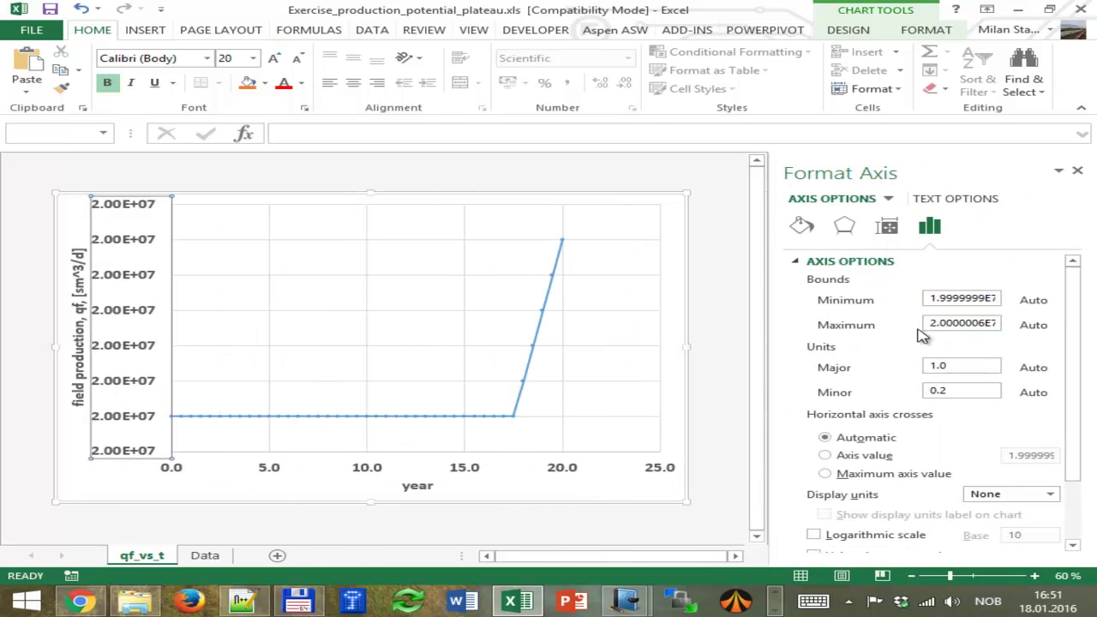
pyautogui.moveTo(929, 299); pyautogui.dragTo(1035, 305)
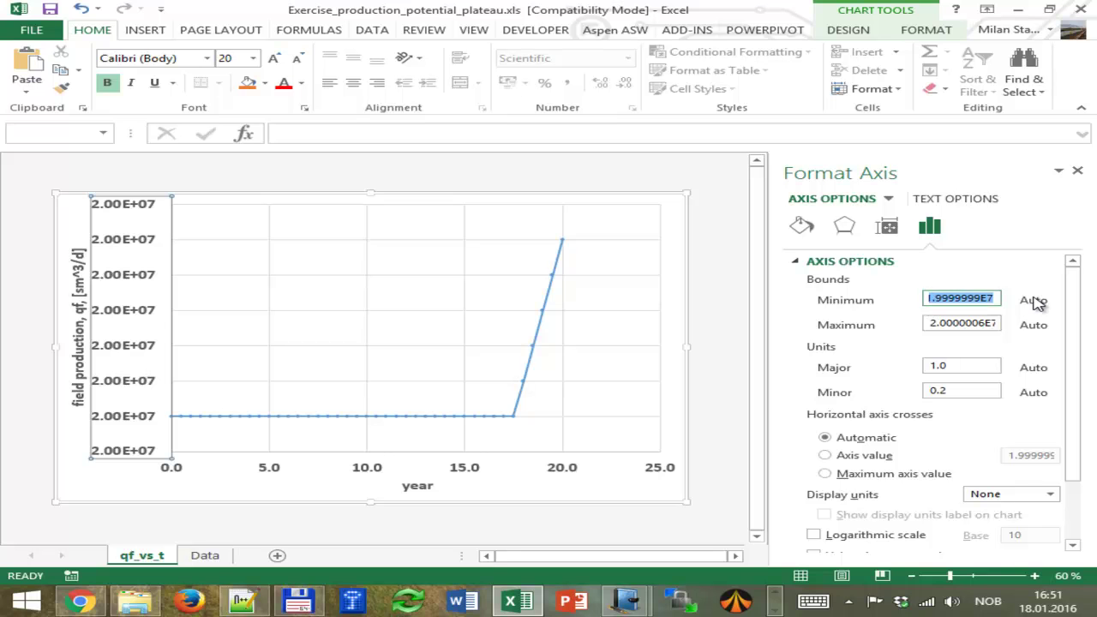
pyautogui.write('0')
pyautogui.press('Return')
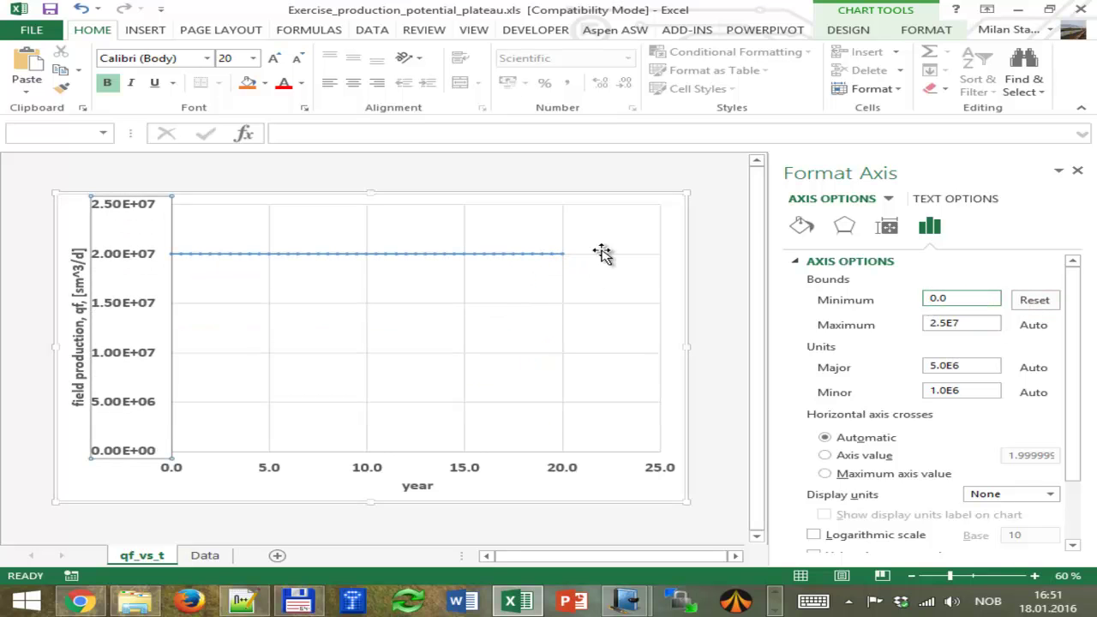
pyautogui.click(729, 247)
# Extend the qf_vs_t chart series to row 68, using Data!$F$7:$F$68 for the years and Data!$G$7:$G$68 for the field rates.
pyautogui.click(206, 556)
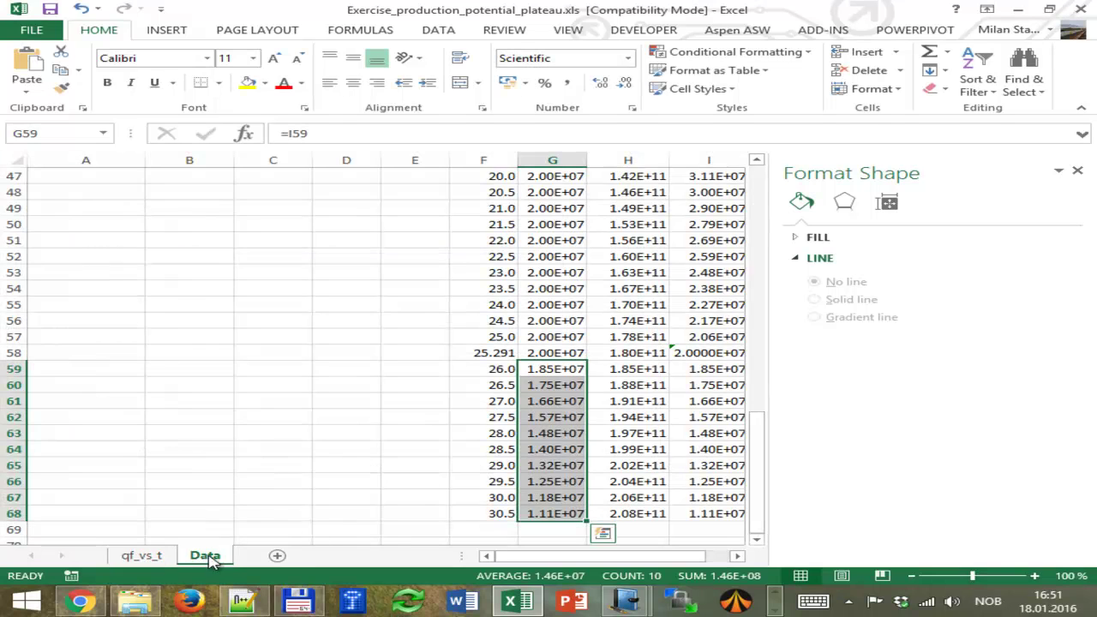
pyautogui.click(142, 556)
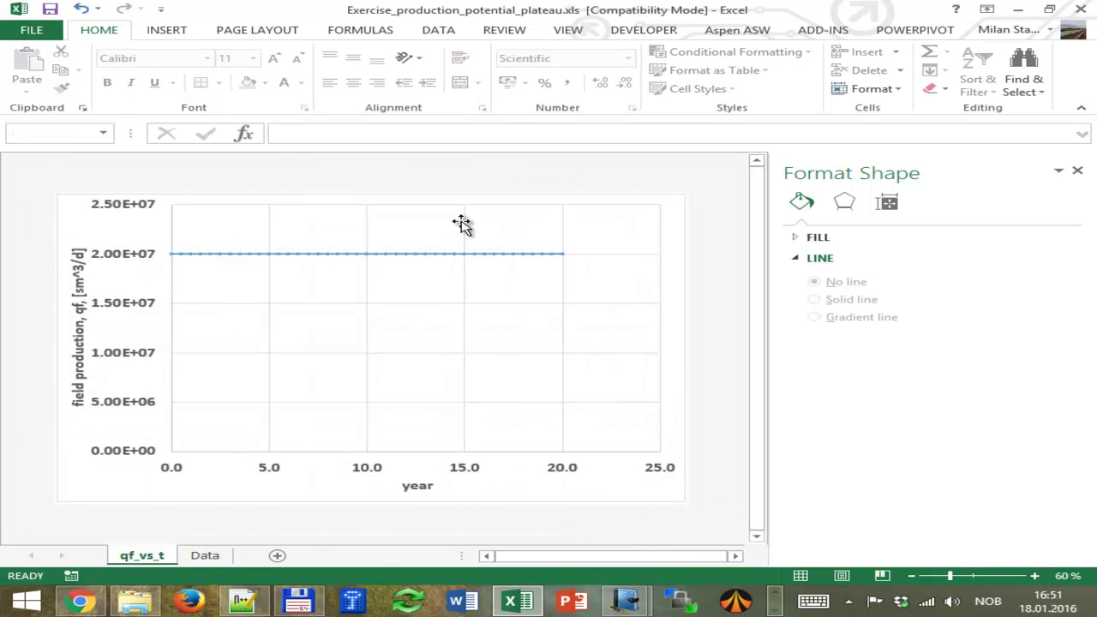
pyautogui.click(472, 254)
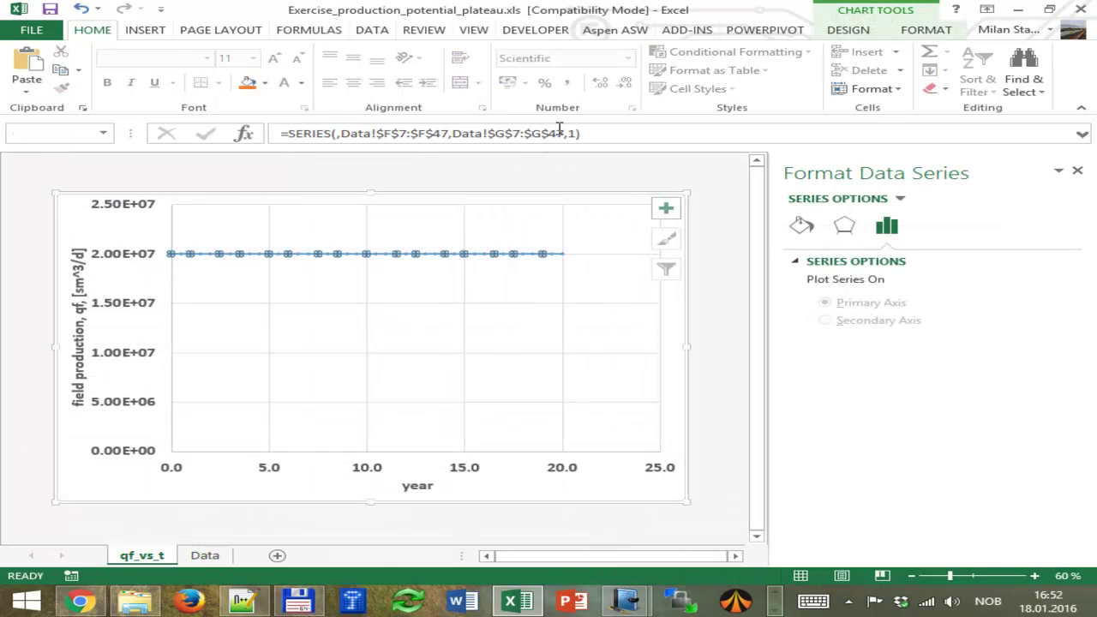
pyautogui.moveTo(565, 133); pyautogui.dragTo(549, 133)
pyautogui.write('68')
pyautogui.moveTo(449, 134); pyautogui.dragTo(437, 135)
pyautogui.write('68')
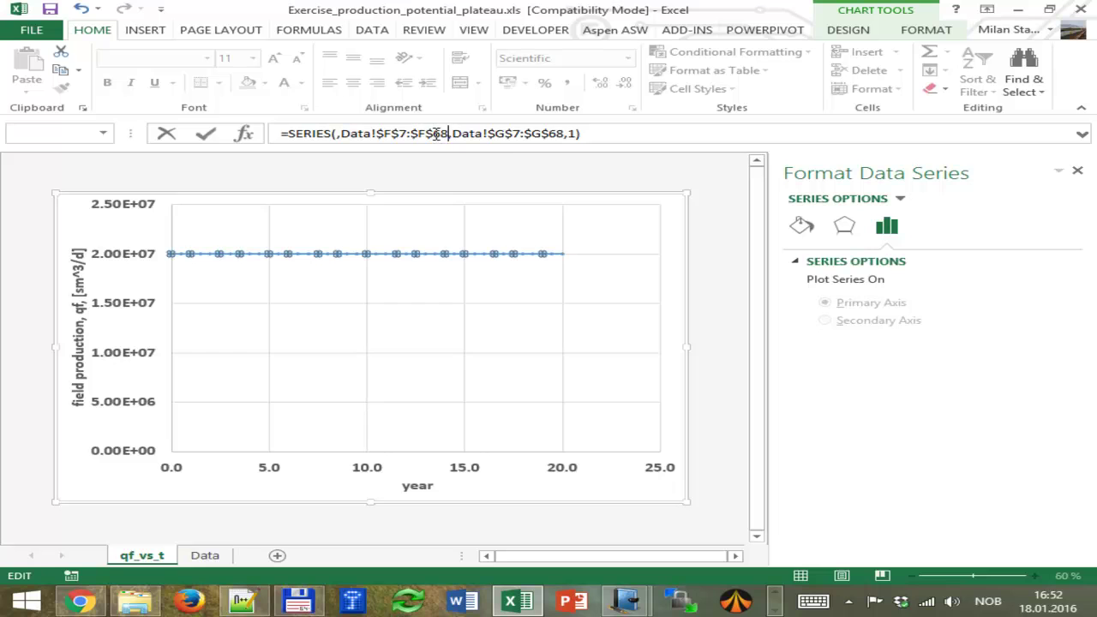
pyautogui.press('Return')
pyautogui.click(744, 312)
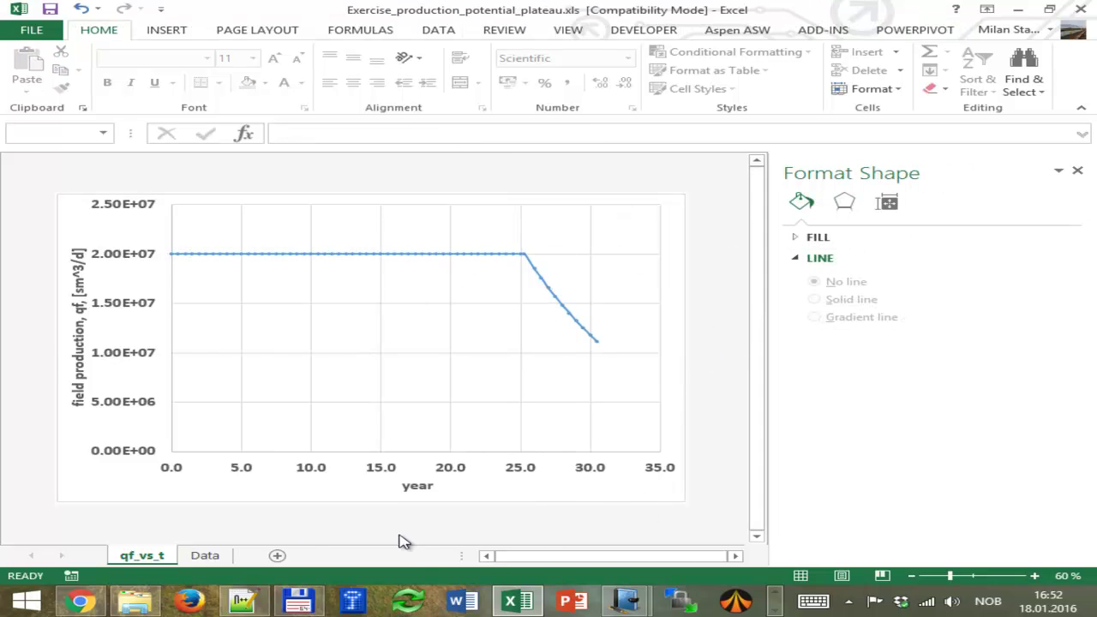
# Switch to Snipping Tool, capture the whole field production versus year chart, and copy the snip.
pyautogui.click(774, 610)
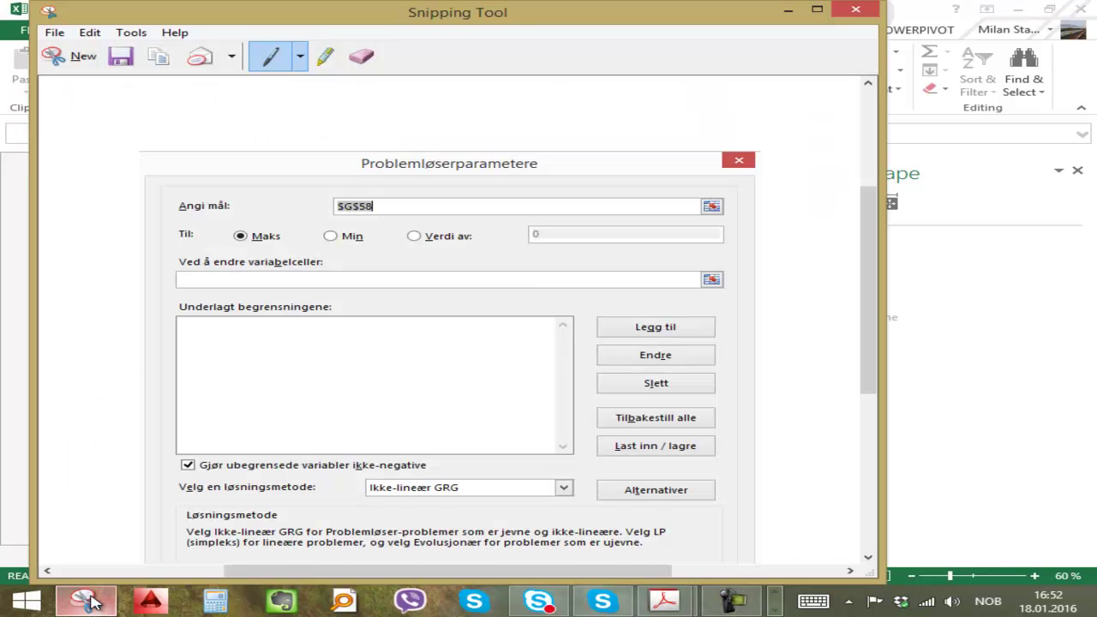
pyautogui.click(86, 602)
pyautogui.click(83, 58)
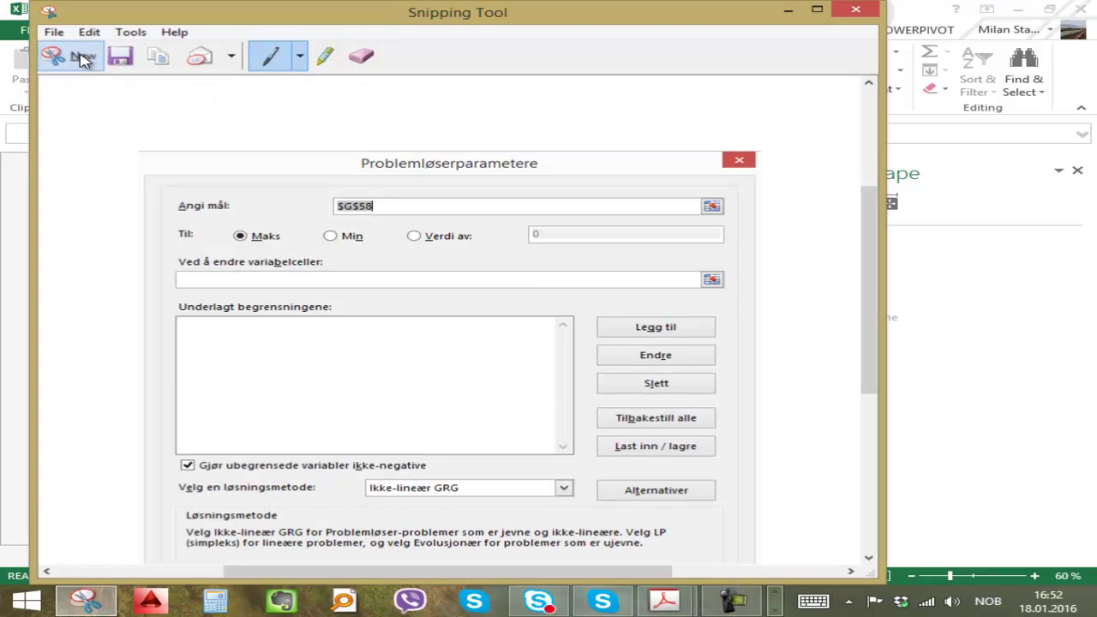
pyautogui.moveTo(70, 195); pyautogui.dragTo(683, 495)
pyautogui.click(60, 71)
pyautogui.click(49, 89)
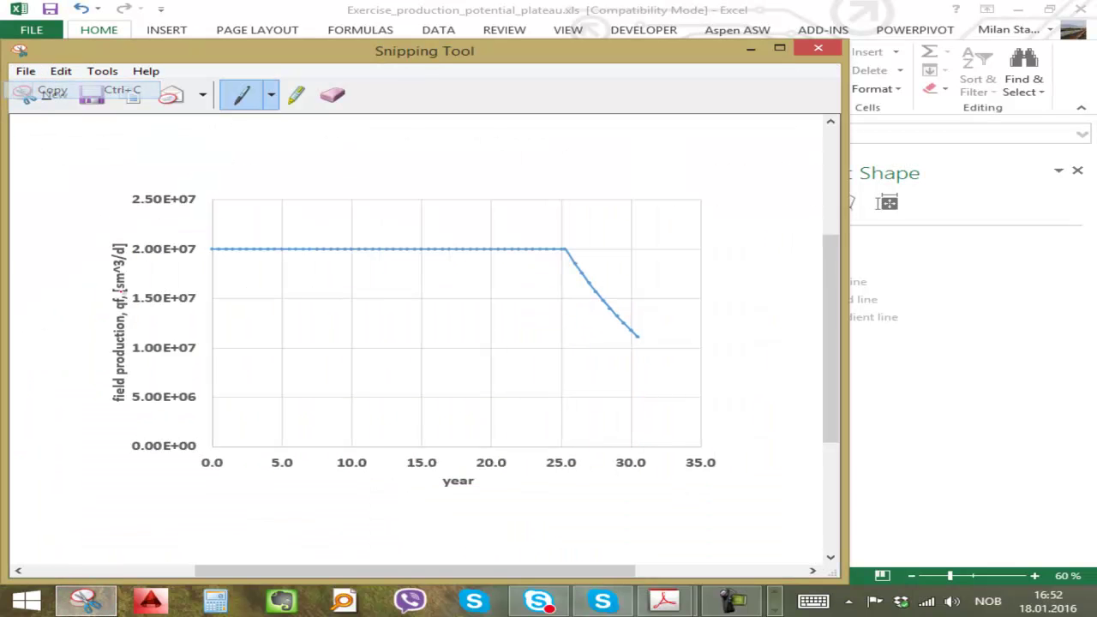
# Switch to 20160118.jnt in Windows Journal, add a new page 7, and paste the chart snip enlarged near the page's upper edge.
pyautogui.click(776, 599)
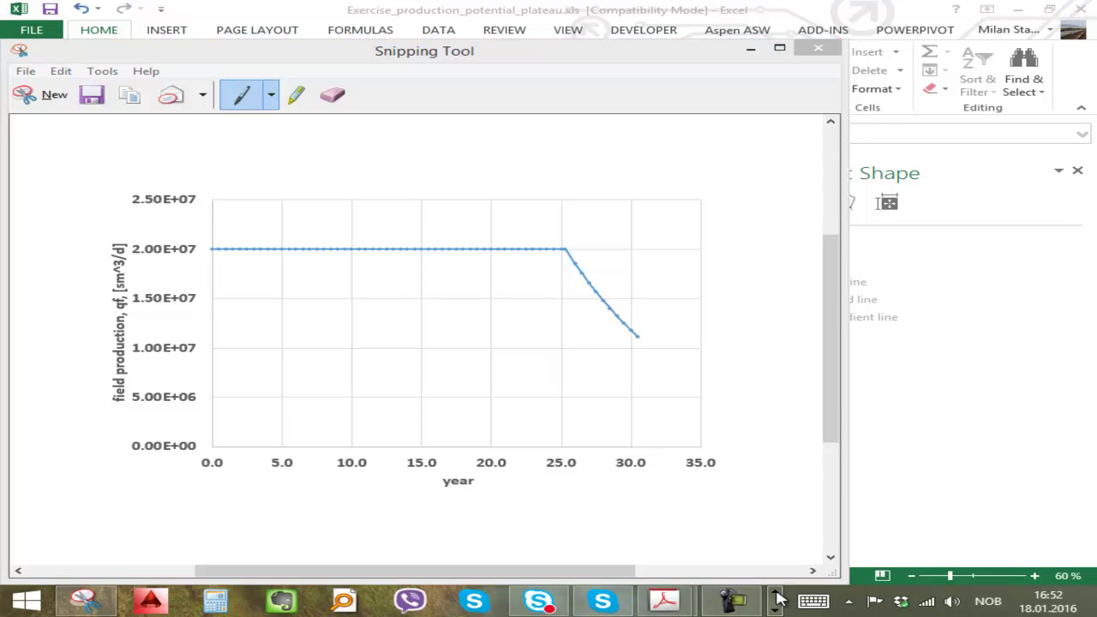
pyautogui.click(776, 599)
pyautogui.moveTo(629, 598)
pyautogui.click(568, 497)
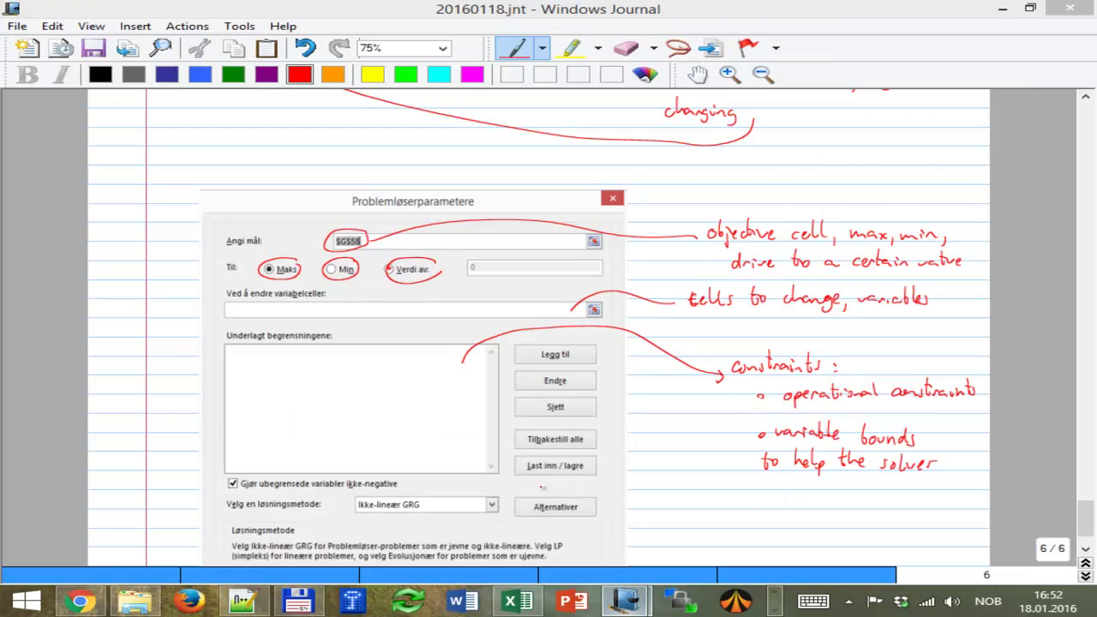
pyautogui.click(1085, 576)
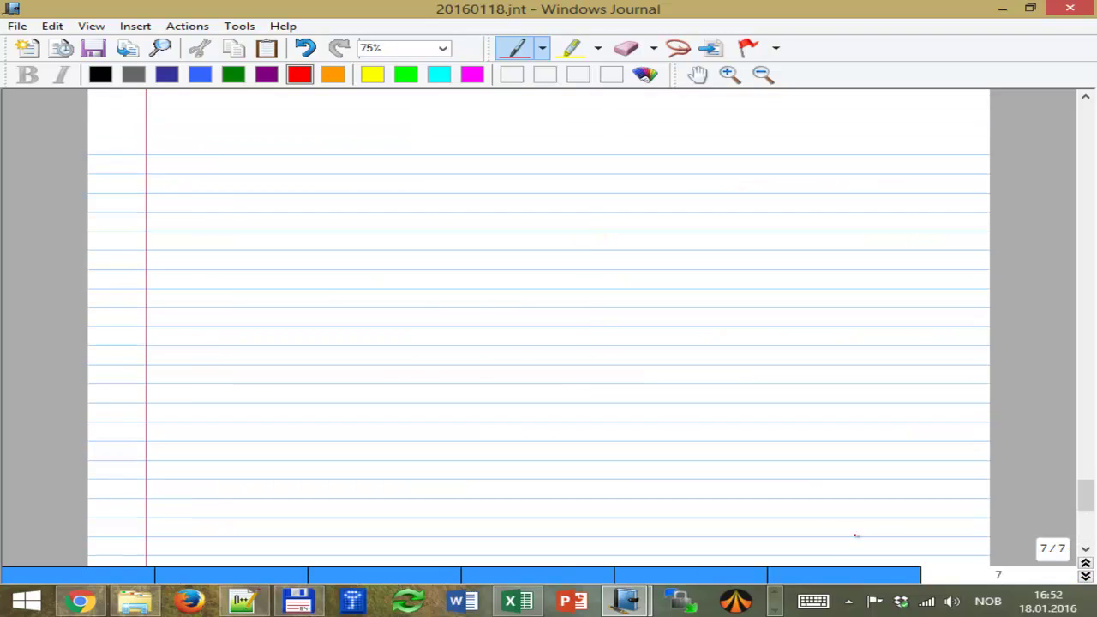
pyautogui.hotkey('ctrl', 'v')
pyautogui.moveTo(526, 331); pyautogui.dragTo(556, 321)
pyautogui.moveTo(622, 390); pyautogui.dragTo(830, 439)
pyautogui.click(886, 337)
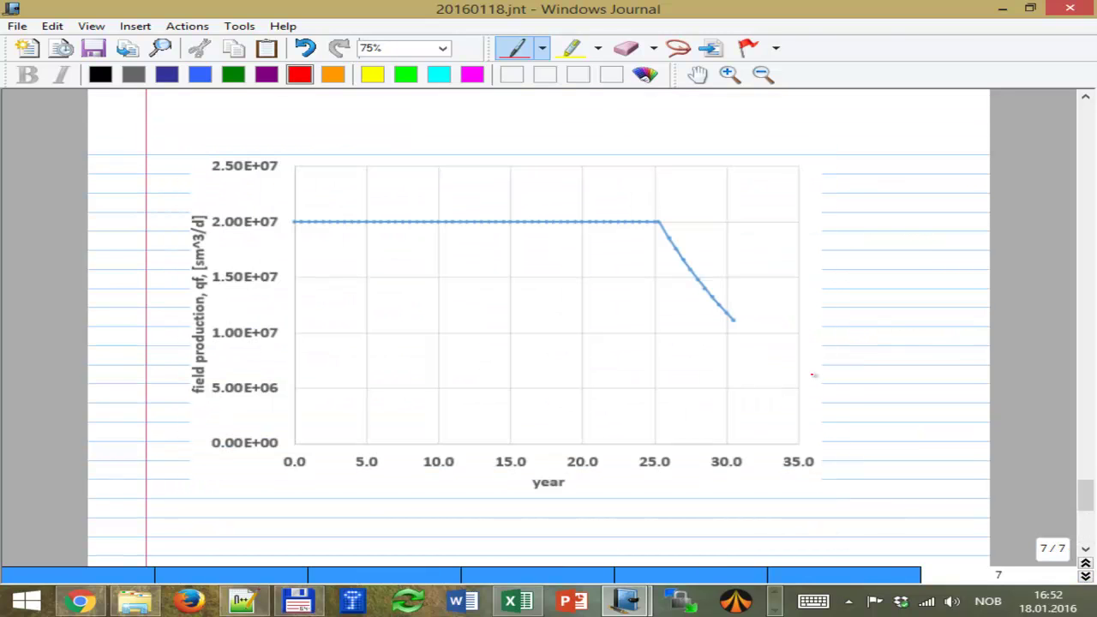
# Switch to Excel, show the beginning of the Data sheet, and close the Format Shape pane.
pyautogui.click(517, 600)
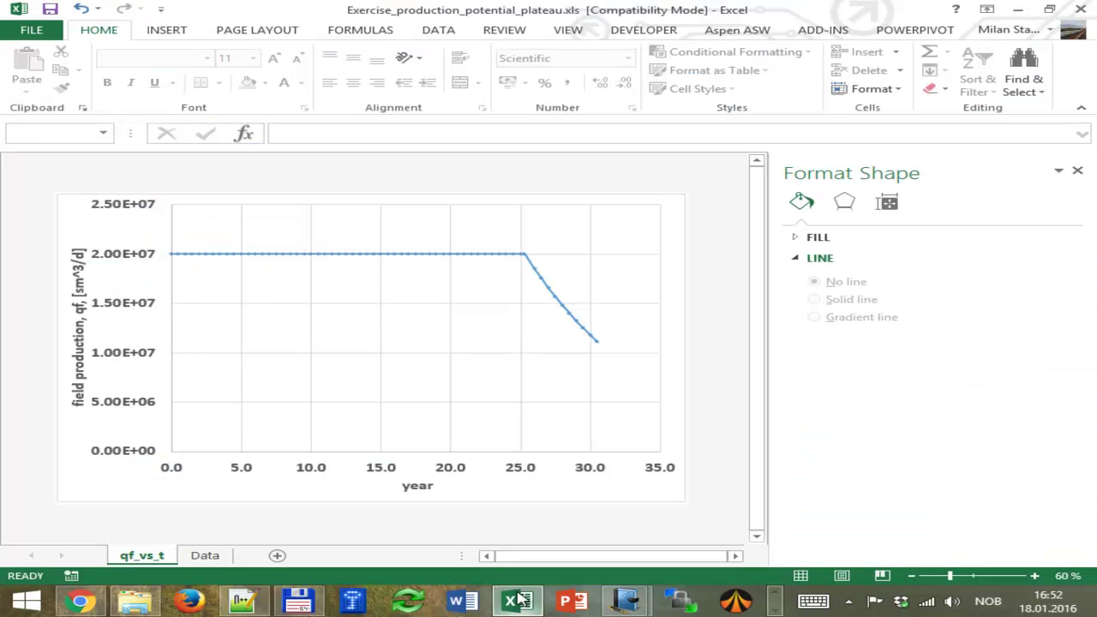
pyautogui.click(206, 555)
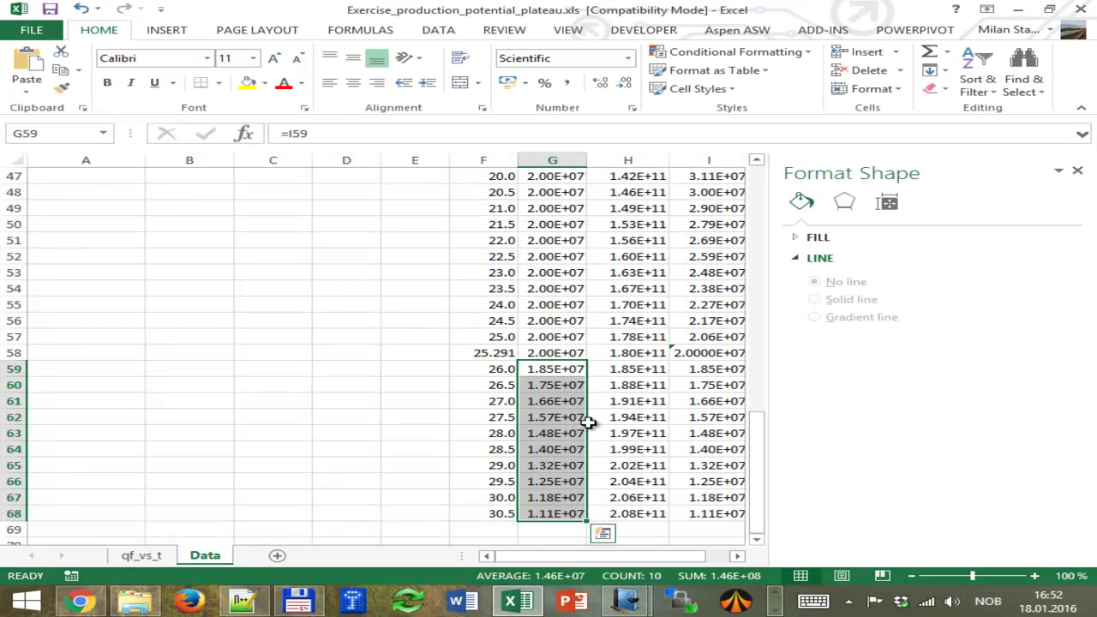
pyautogui.scroll(15, 587, 422)
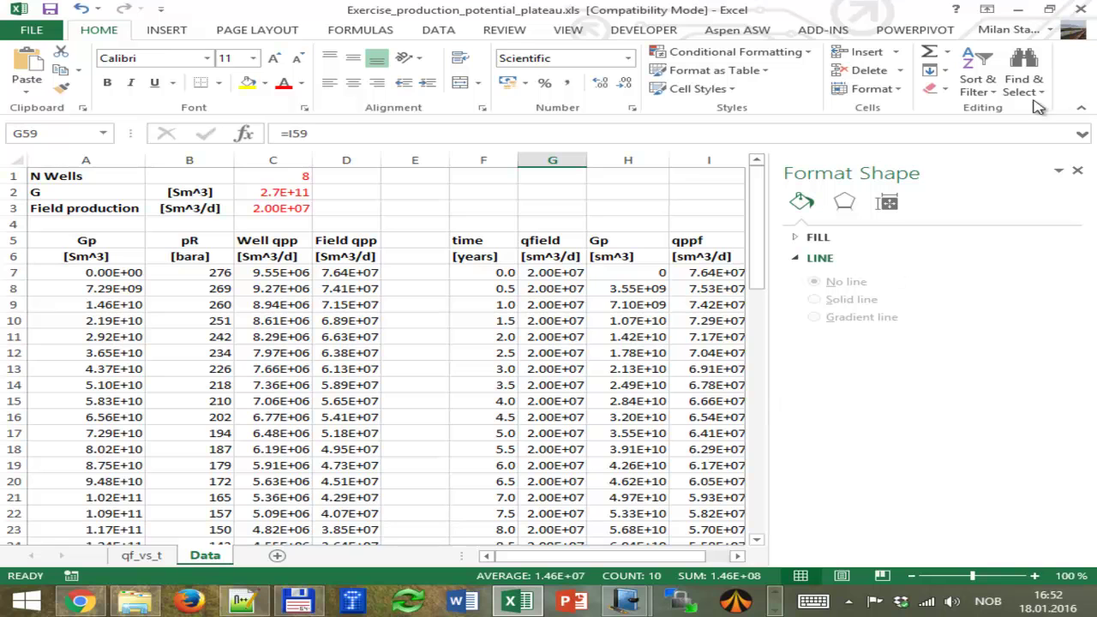
pyautogui.click(1077, 171)
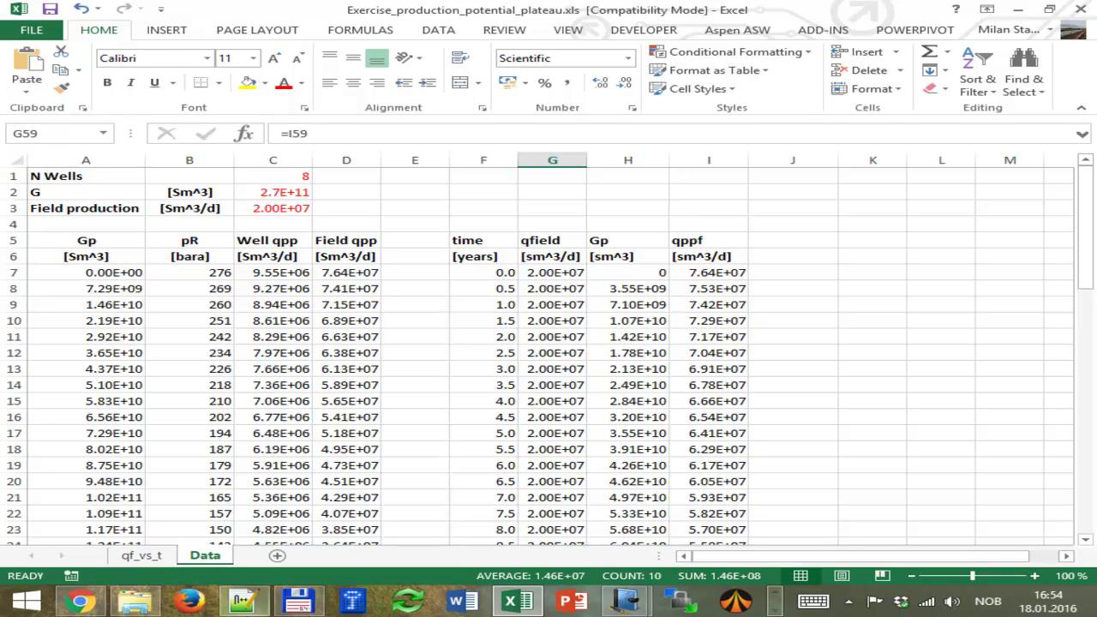
# Switch to 20160118.jnt in Windows Journal and write below the chart in black "it might not be possible to produce at the production potential (specially for early times)".
pyautogui.click(626, 601)
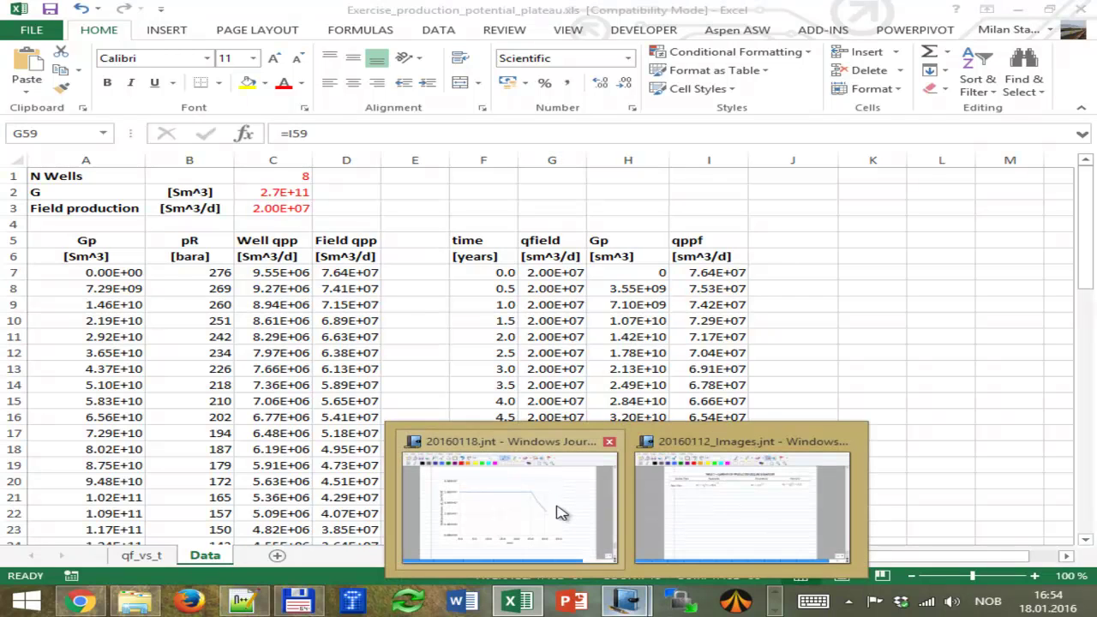
pyautogui.click(558, 514)
pyautogui.scroll(-3, 403, 443)
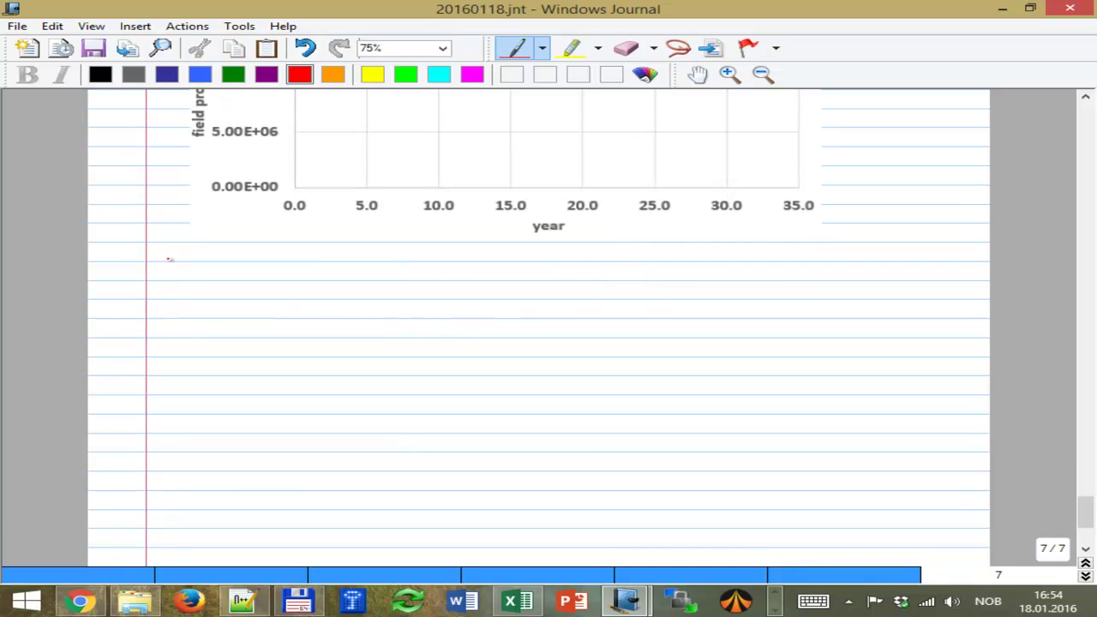
pyautogui.click(100, 74)
pyautogui.moveTo(168, 288); pyautogui.dragTo(174, 298)
pyautogui.moveTo(180, 277)
pyautogui.mouseDown()
pyautogui.moveTo(177, 296)
pyautogui.moveTo(240, 302)
pyautogui.moveTo(331, 287)
pyautogui.moveTo(370, 300)
pyautogui.moveTo(451, 285)
pyautogui.moveTo(483, 296)
pyautogui.moveTo(607, 283)
pyautogui.moveTo(634, 295)
pyautogui.moveTo(708, 286)
pyautogui.moveTo(750, 298)
pyautogui.moveTo(769, 286)
pyautogui.moveTo(820, 288)
pyautogui.moveTo(843, 271)
pyautogui.moveTo(857, 291)
pyautogui.moveTo(907, 290)
pyautogui.moveTo(905, 301)
pyautogui.mouseUp()
pyautogui.click(195, 295)
pyautogui.moveTo(180, 319)
pyautogui.mouseDown()
pyautogui.moveTo(172, 325)
pyautogui.moveTo(185, 335)
pyautogui.moveTo(240, 331)
pyautogui.moveTo(250, 345)
pyautogui.moveTo(323, 331)
pyautogui.moveTo(314, 336)
pyautogui.moveTo(331, 341)
pyautogui.mouseUp()
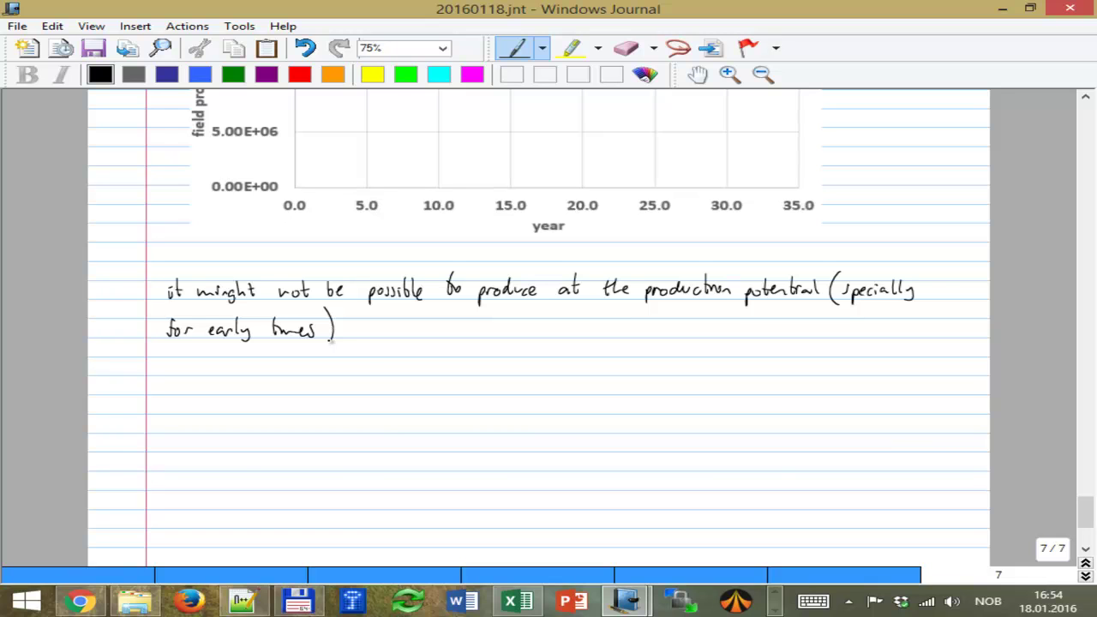
# Draw a tall brace beside the early times note and handwrite "damage to the formation (sand production)" as its first entry.
pyautogui.moveTo(371, 316); pyautogui.dragTo(375, 467)
pyautogui.moveTo(394, 324)
pyautogui.mouseDown()
pyautogui.moveTo(452, 336)
pyautogui.moveTo(512, 314)
pyautogui.moveTo(523, 331)
pyautogui.moveTo(660, 339)
pyautogui.moveTo(741, 329)
pyautogui.moveTo(752, 317)
pyautogui.moveTo(784, 330)
pyautogui.moveTo(815, 317)
pyautogui.mouseUp()
pyautogui.click(485, 333)
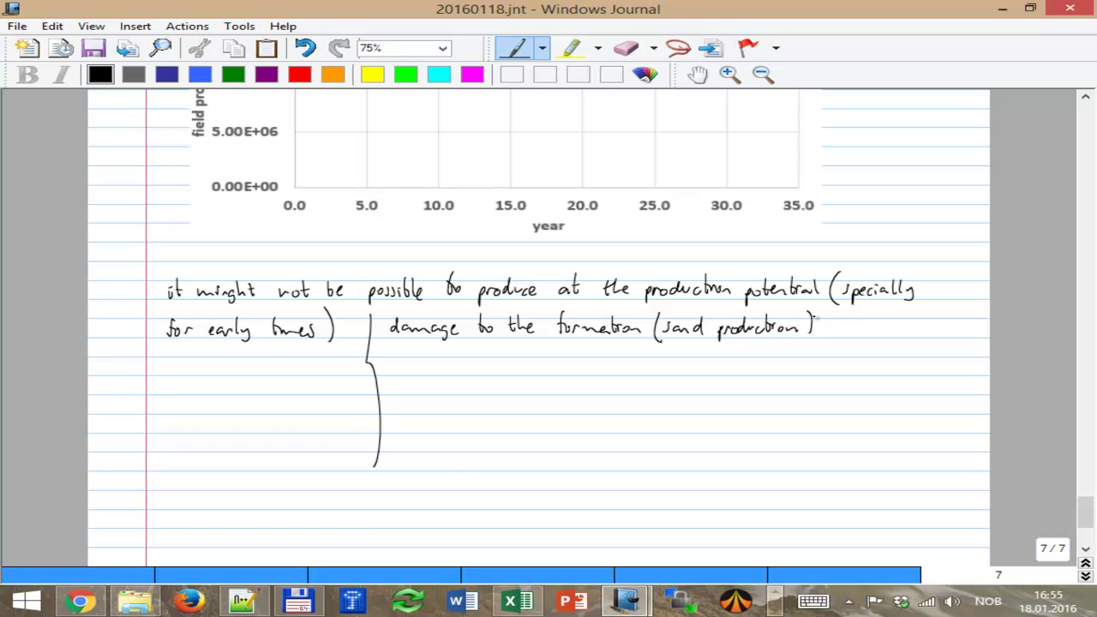